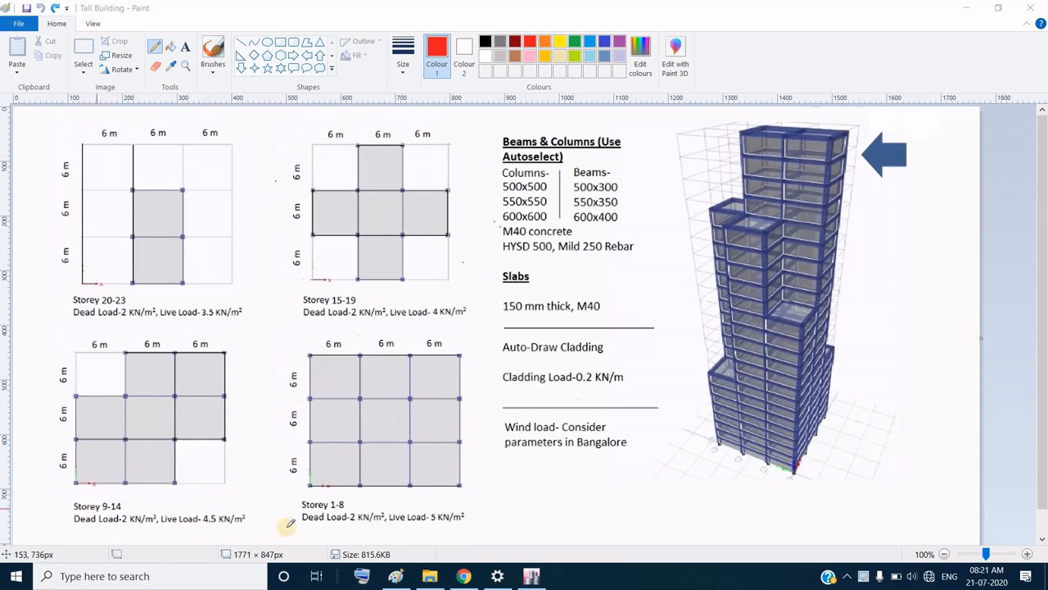
Step: Switch to ETABS and create a new model with built-in settings: Metric SI, Indian steel database, IS 800:2007 and IS 456:2000
click(533, 577)
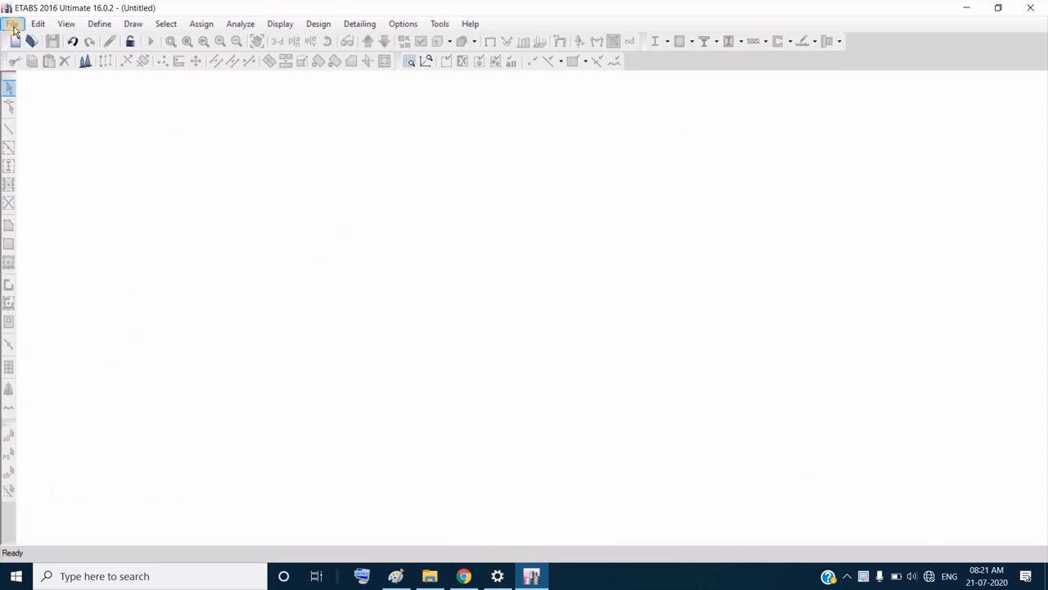
click(13, 24)
click(51, 39)
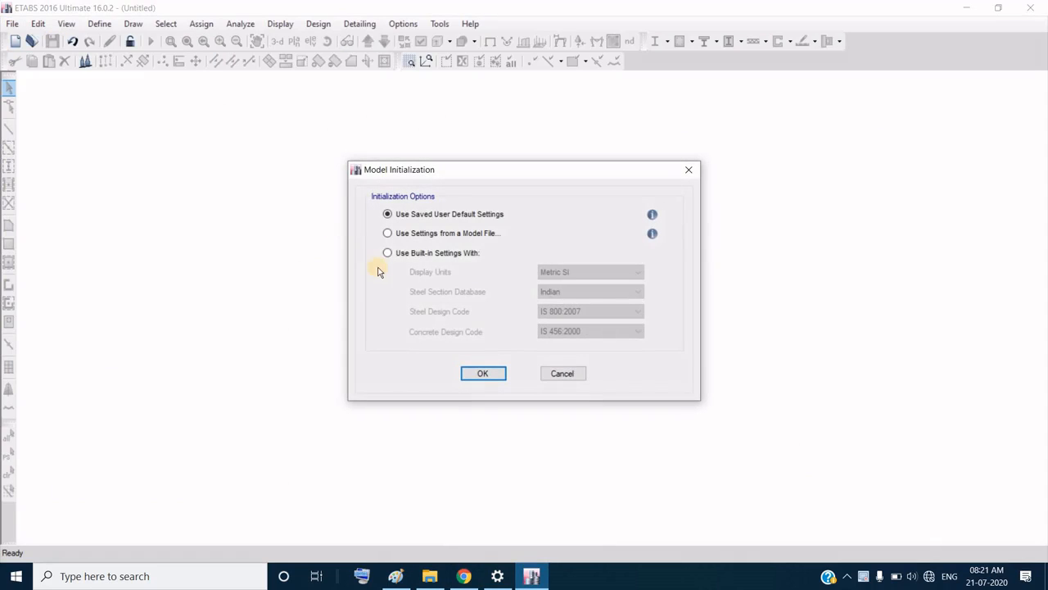
click(389, 254)
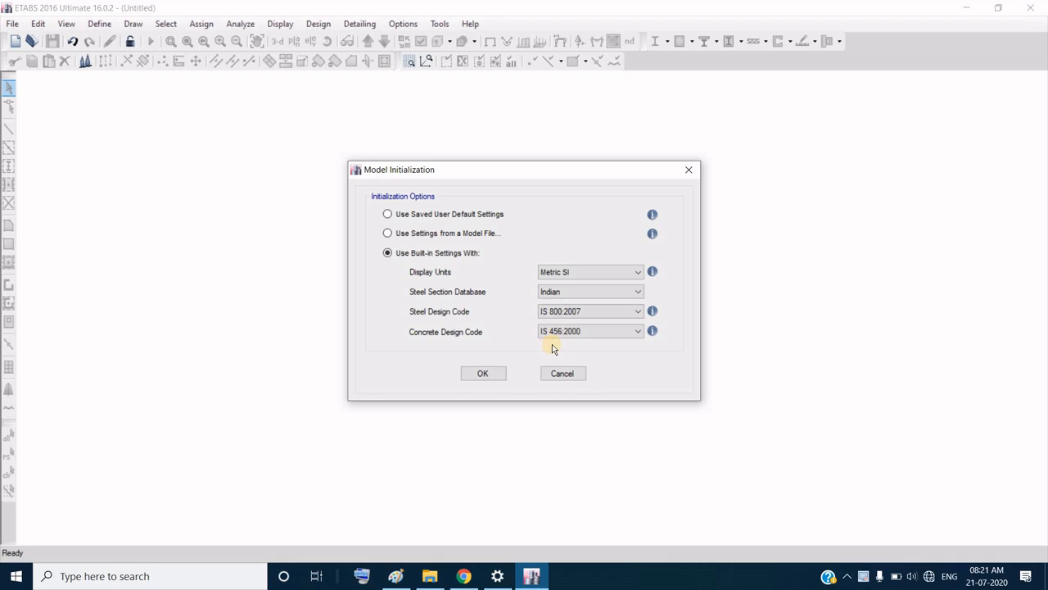
click(488, 375)
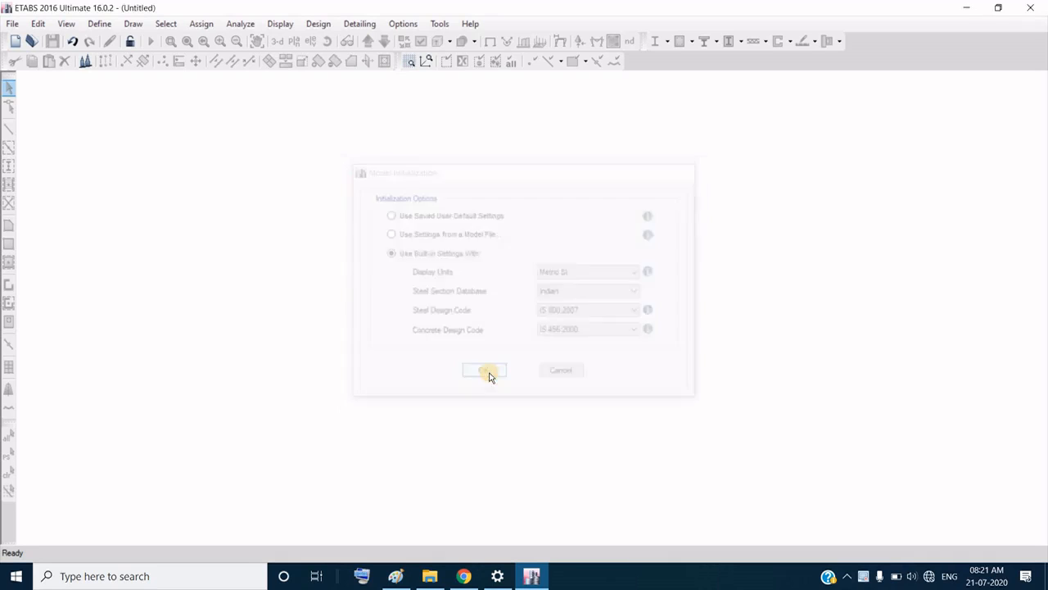
Step: Set the plan grid to 4 lines with 6 m spacing in both X and Y directions, with 23 stories
click(395, 576)
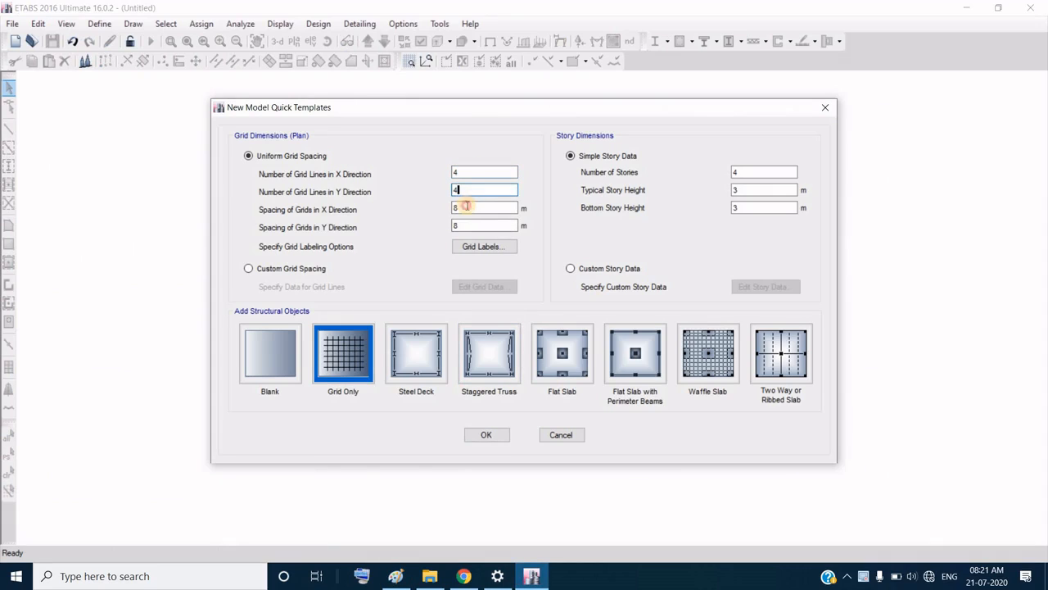
text(6)
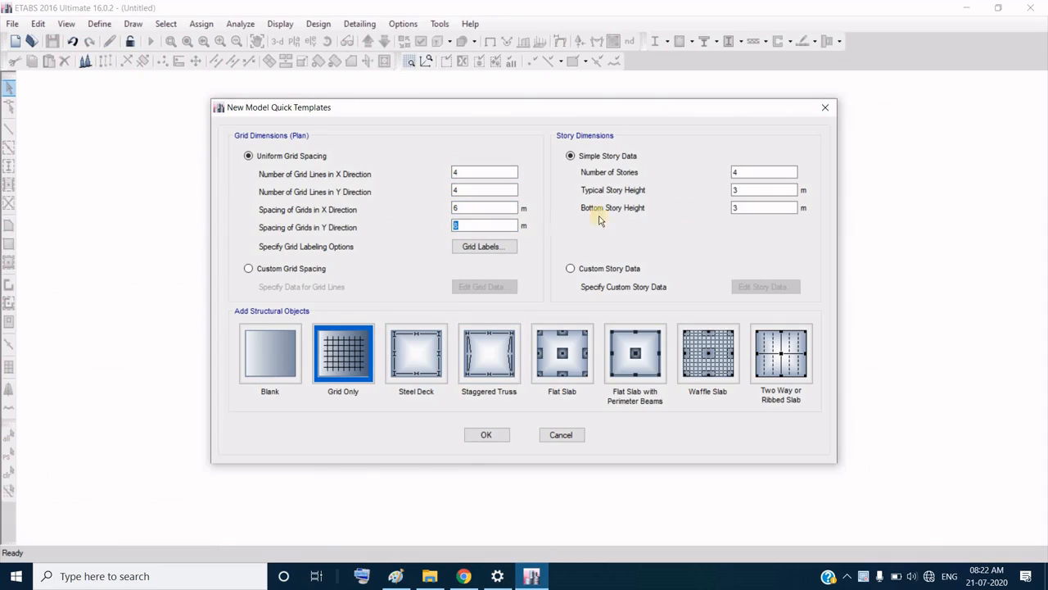
click(396, 576)
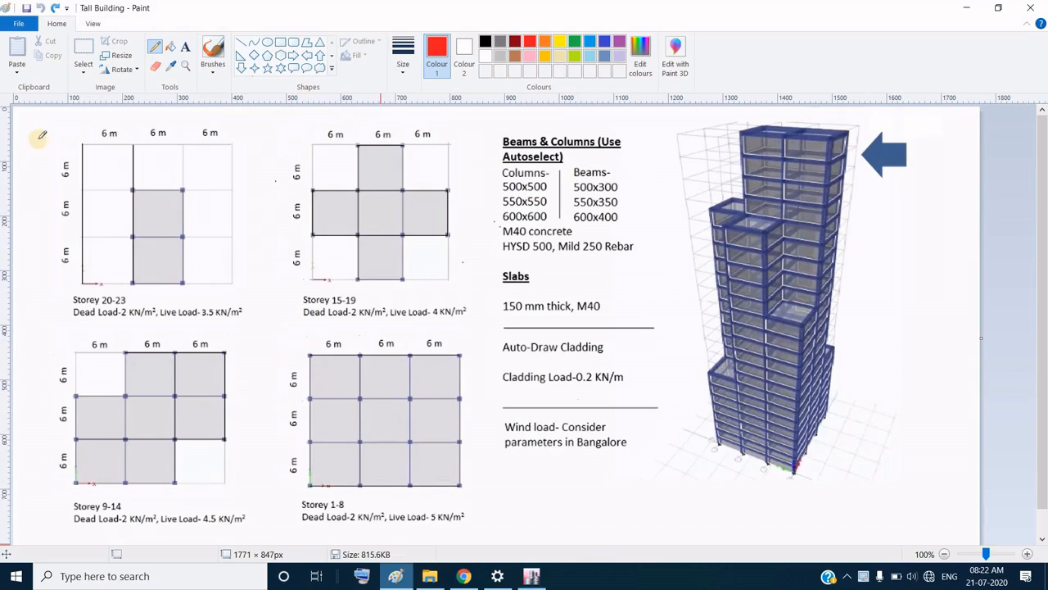
click(530, 575)
double_click(754, 172)
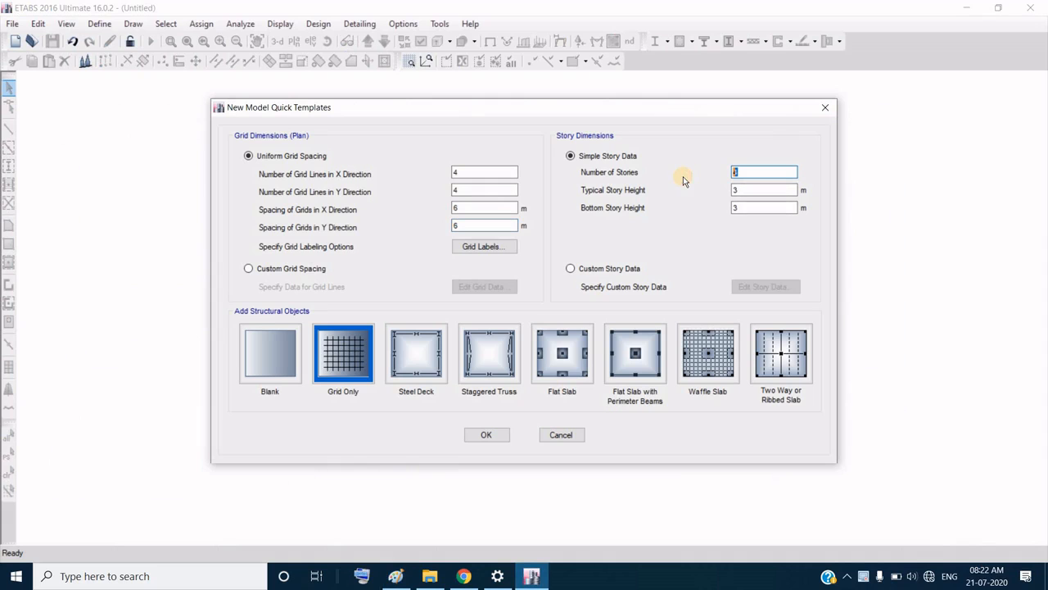
text(23)
Step: Enable custom story data and open the story table, consulting the Paint reference drawing for the storey groups
click(571, 271)
click(775, 288)
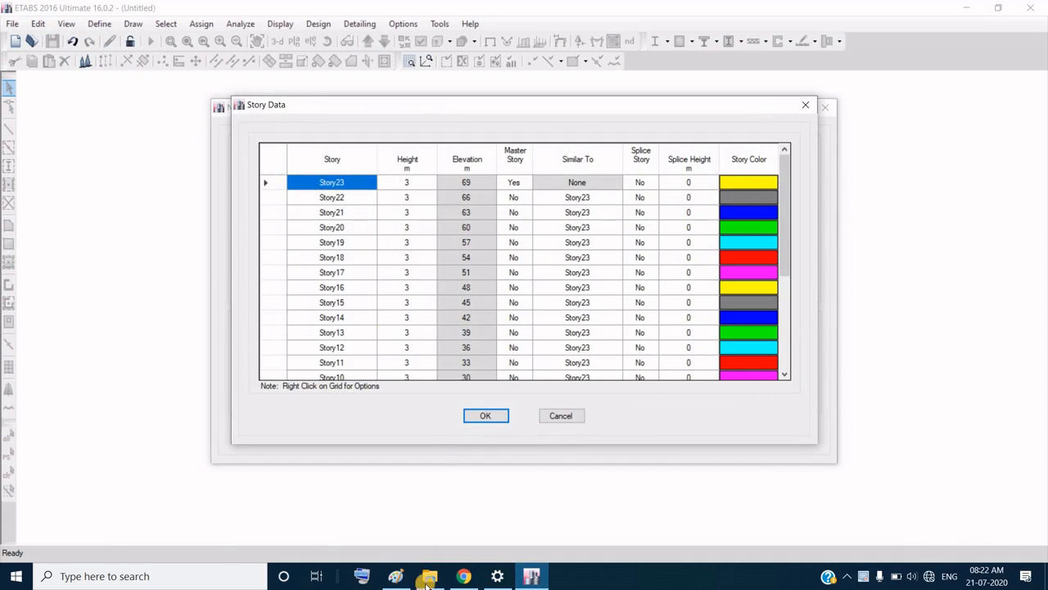
click(395, 576)
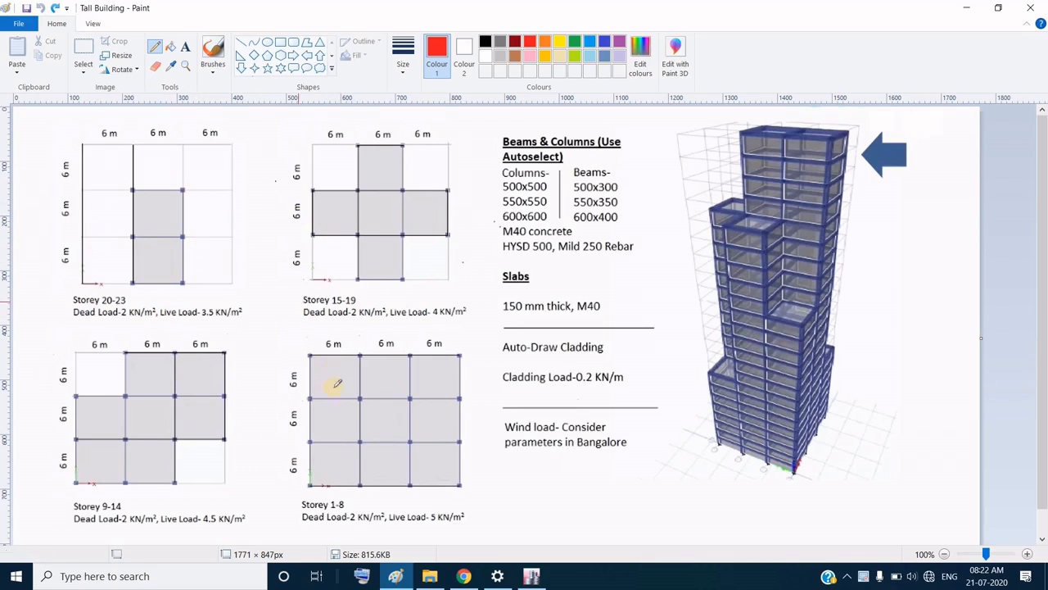
click(531, 576)
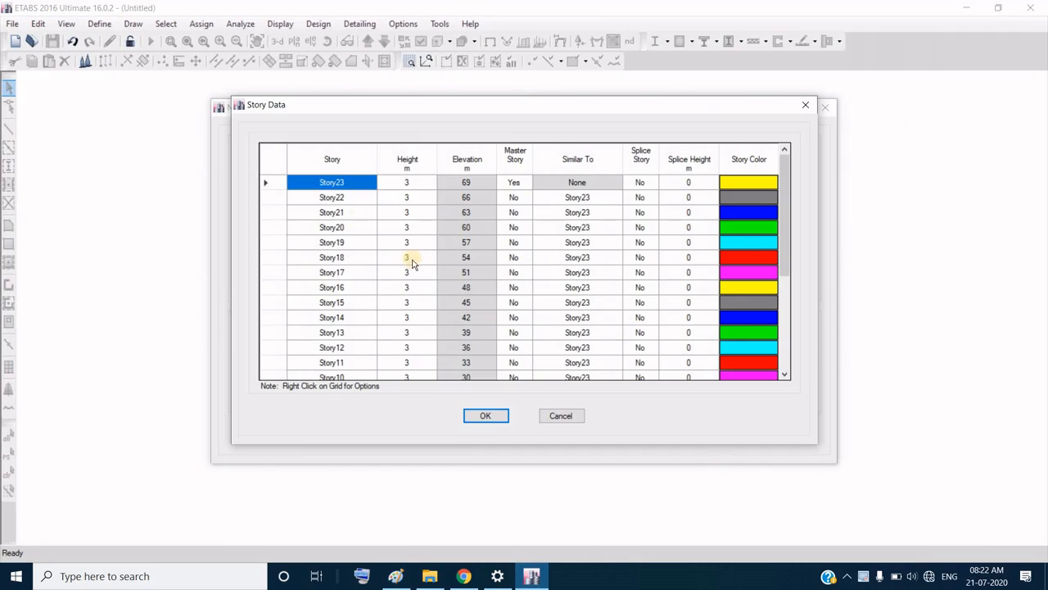
Step: Make Story8 a master story in the story data table
click(780, 361)
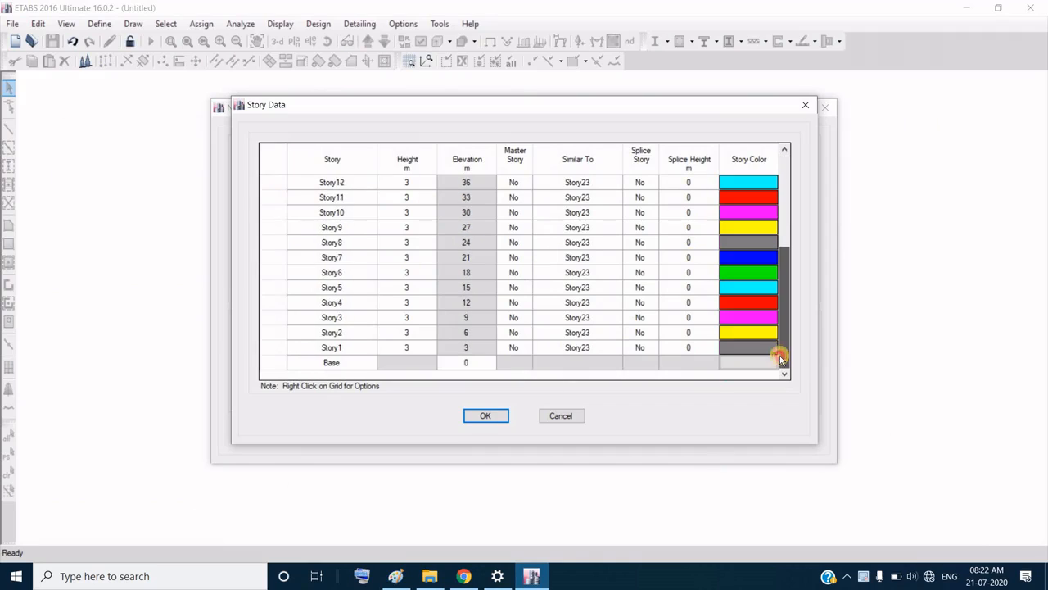
double_click(344, 241)
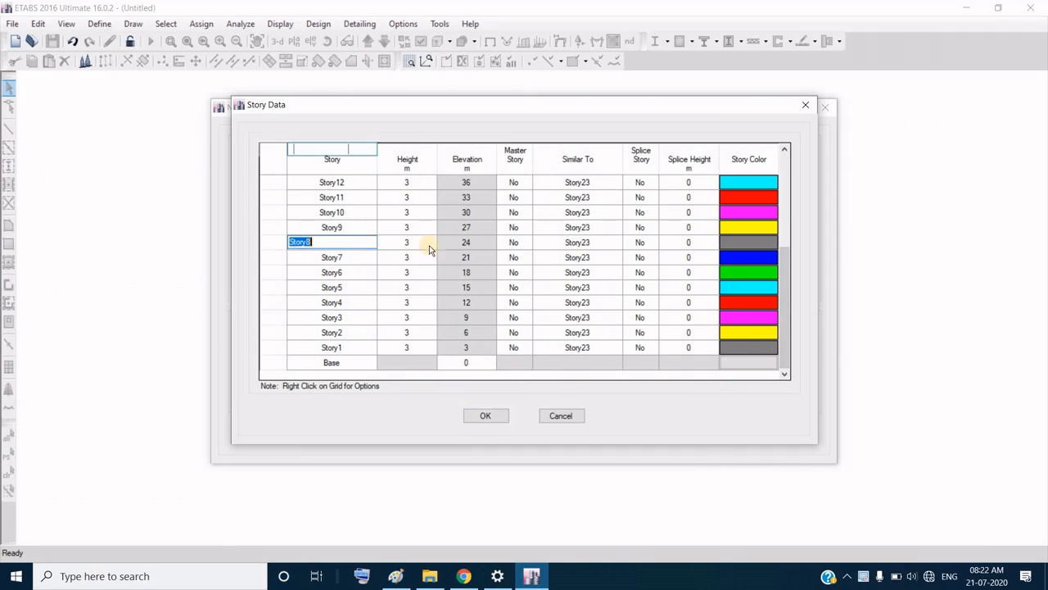
click(514, 242)
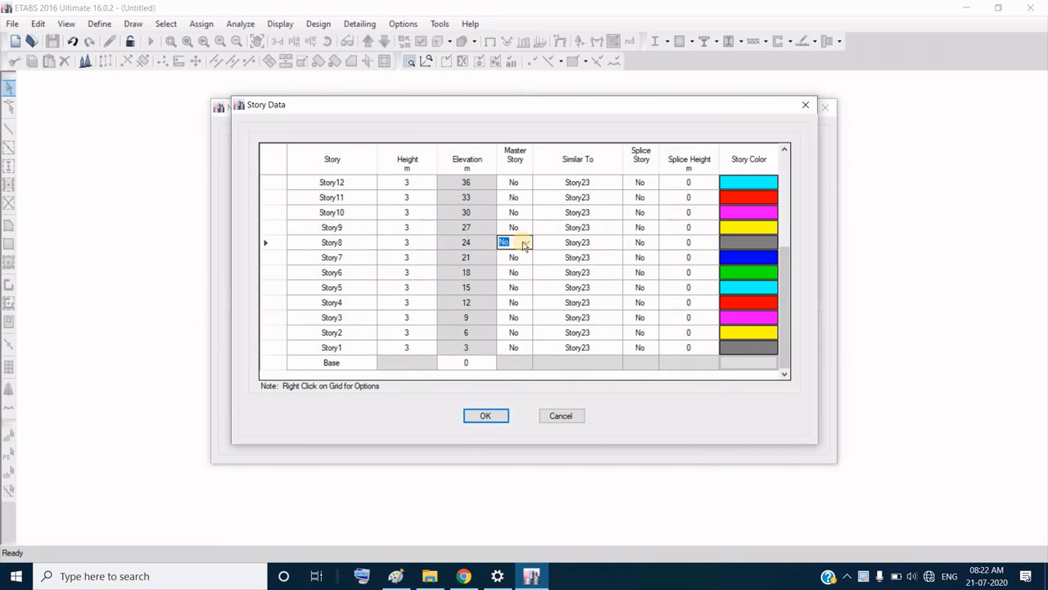
drag(566, 105, 559, 140)
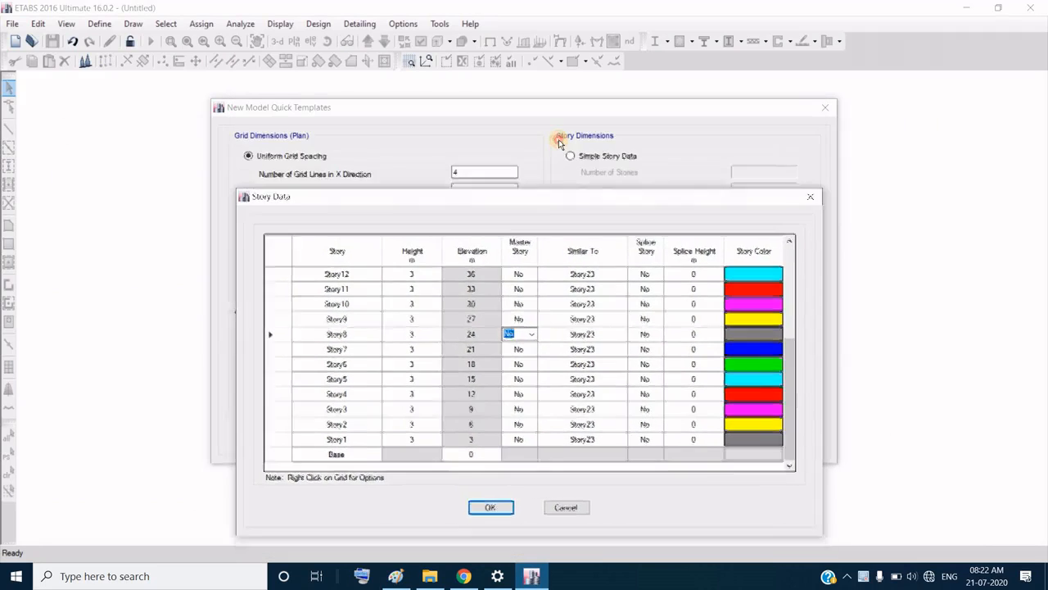
click(519, 273)
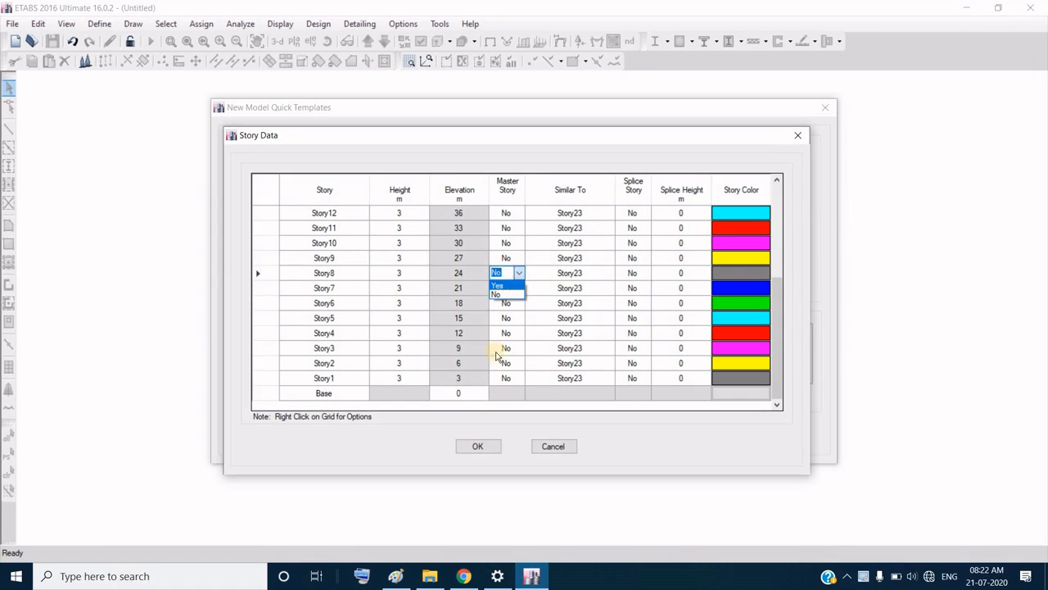
click(497, 285)
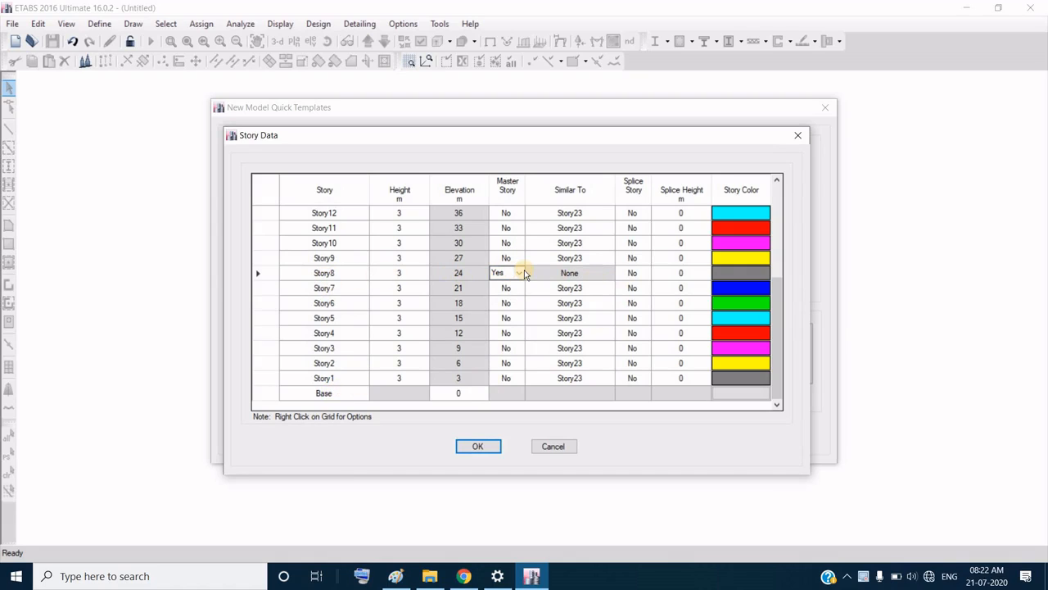
Step: Set Story7, Story6 and Story5 as similar to Story8
click(610, 288)
click(565, 308)
click(606, 302)
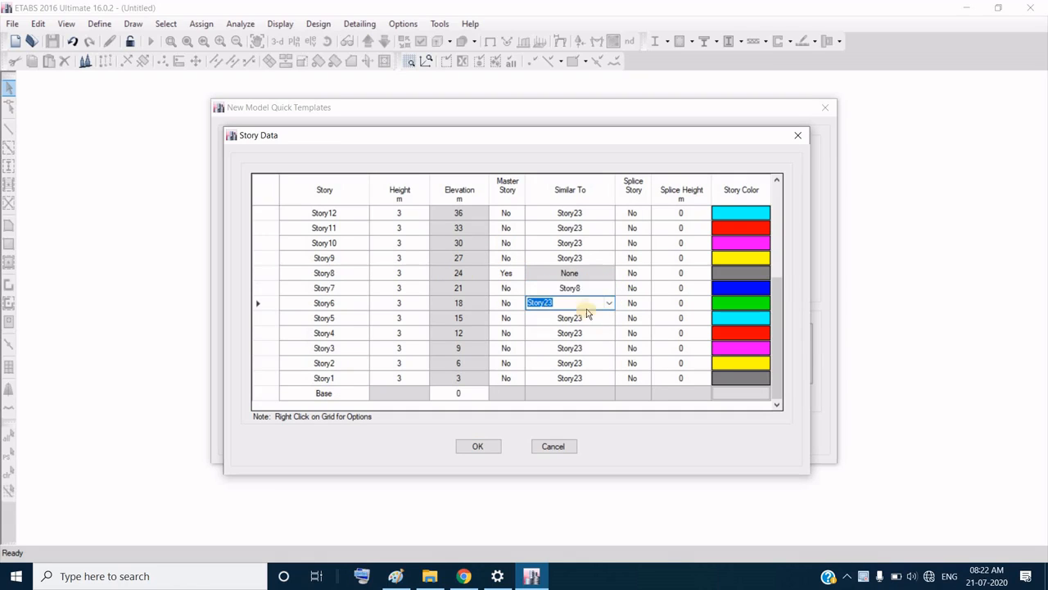
click(609, 303)
click(610, 318)
click(616, 317)
click(609, 318)
click(598, 340)
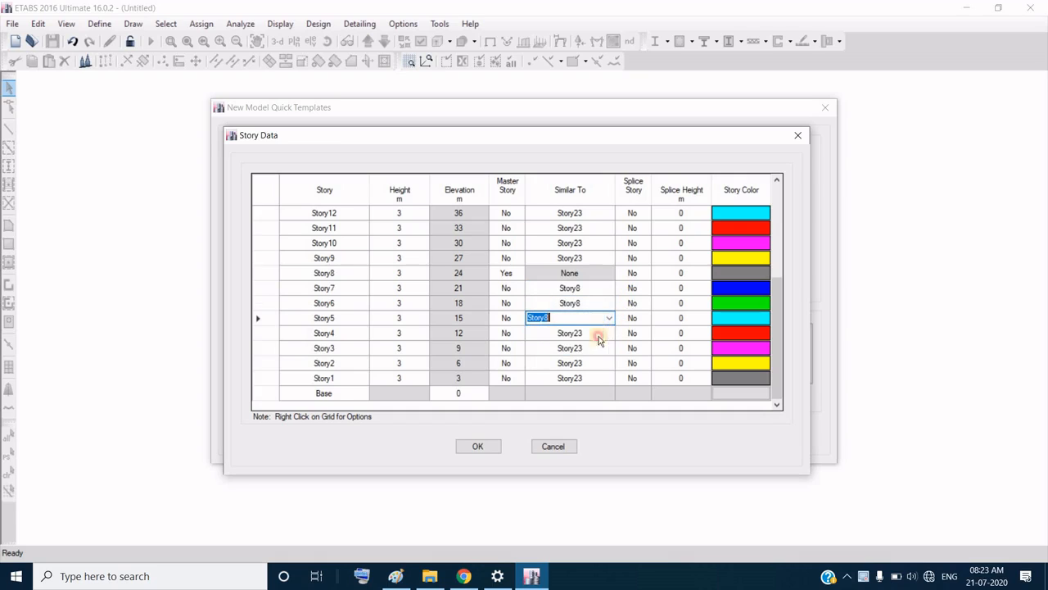
Step: Set Story4, Story3, Story2 and Story1 as similar to Story8
click(599, 340)
click(609, 332)
click(573, 363)
click(609, 348)
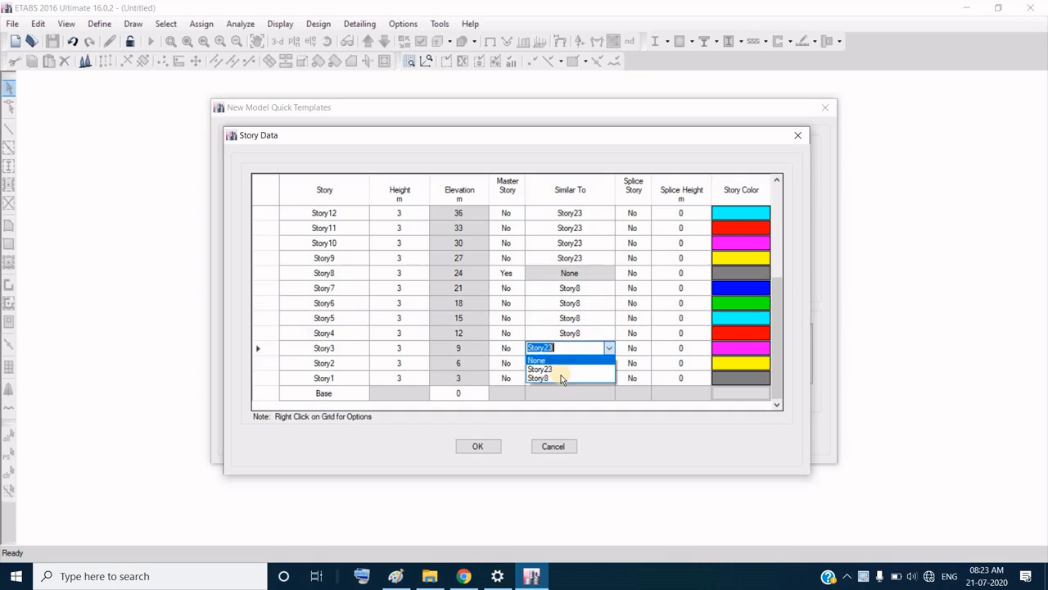
click(573, 378)
click(609, 363)
click(609, 363)
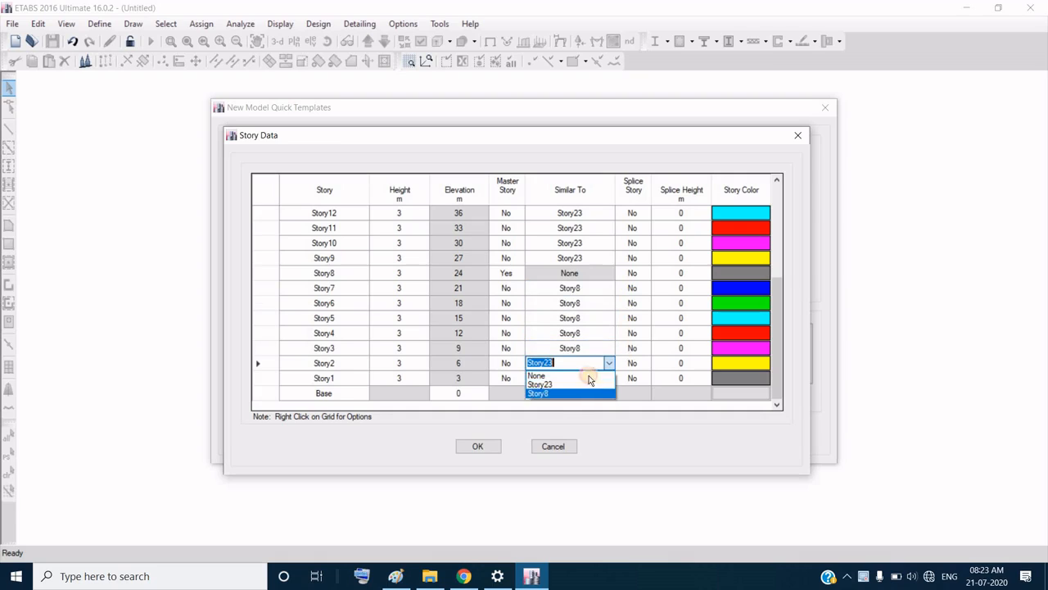
click(583, 394)
click(609, 377)
click(609, 378)
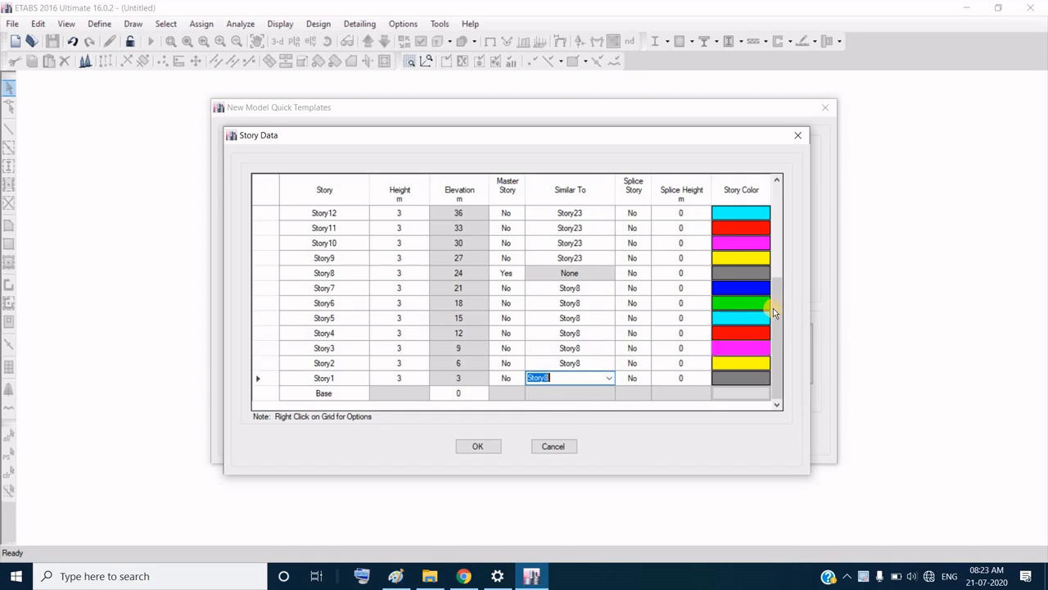
Step: Make Story14 a master story in the story data table
drag(771, 318, 770, 289)
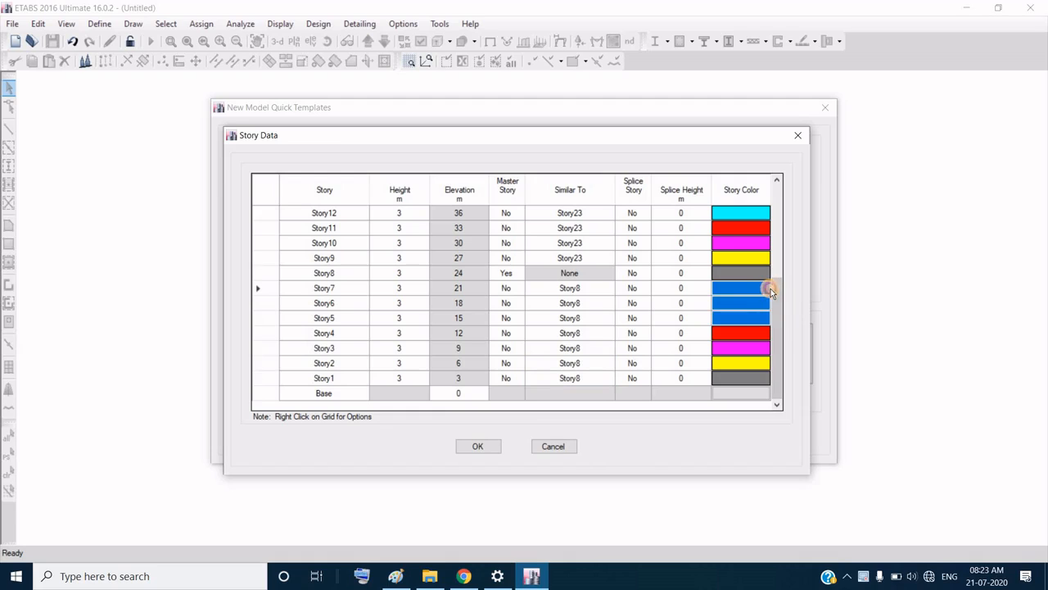
drag(777, 329, 775, 251)
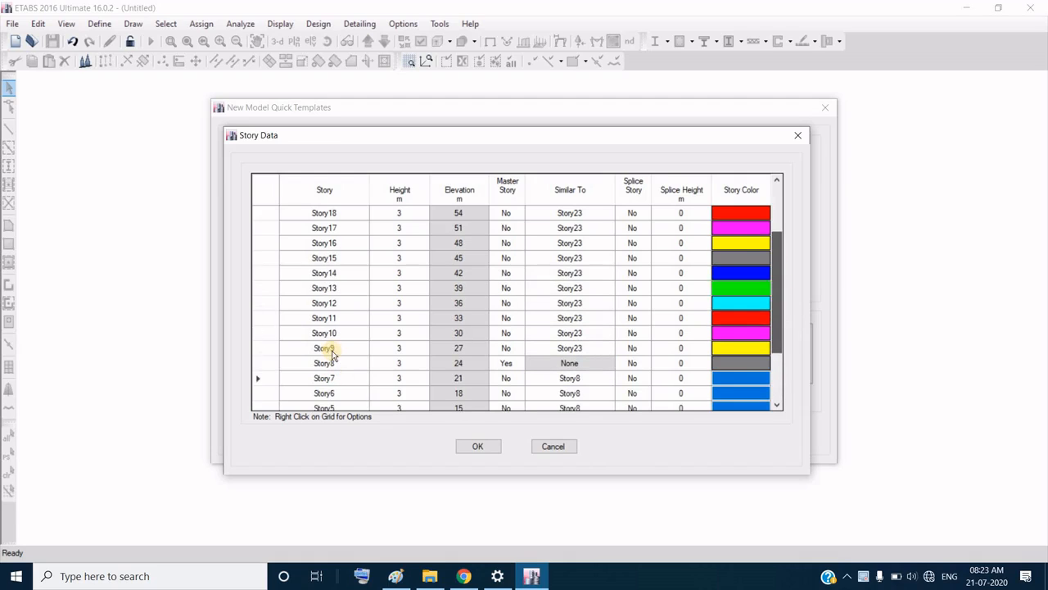
click(343, 272)
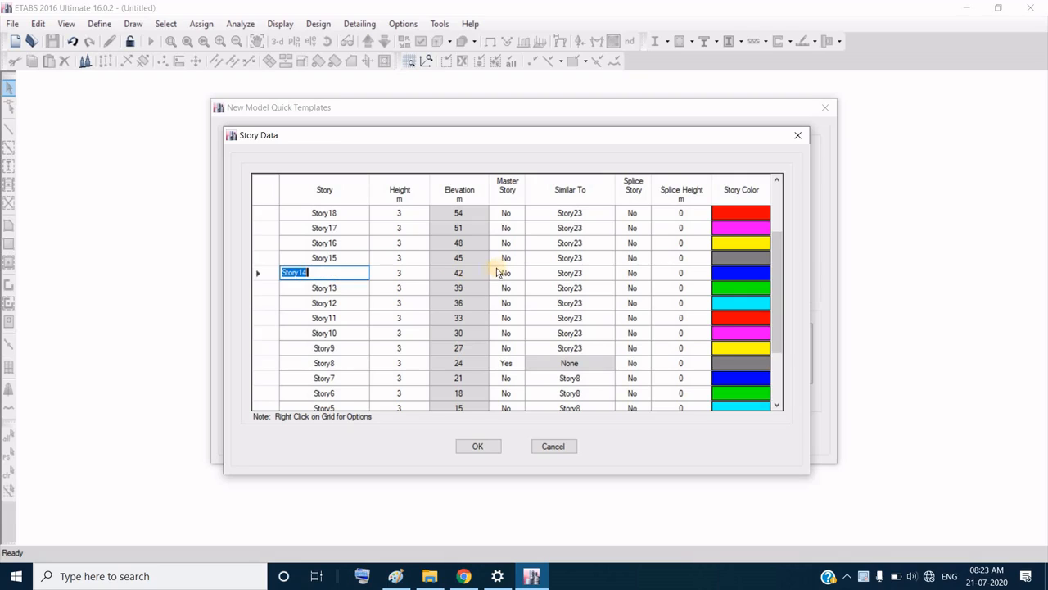
click(514, 278)
click(518, 273)
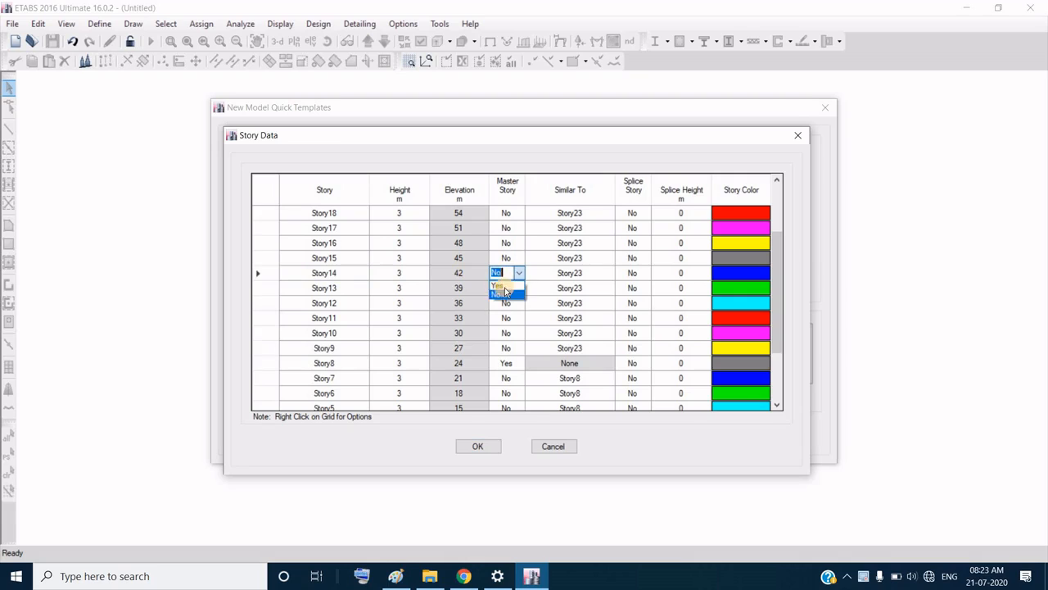
click(503, 295)
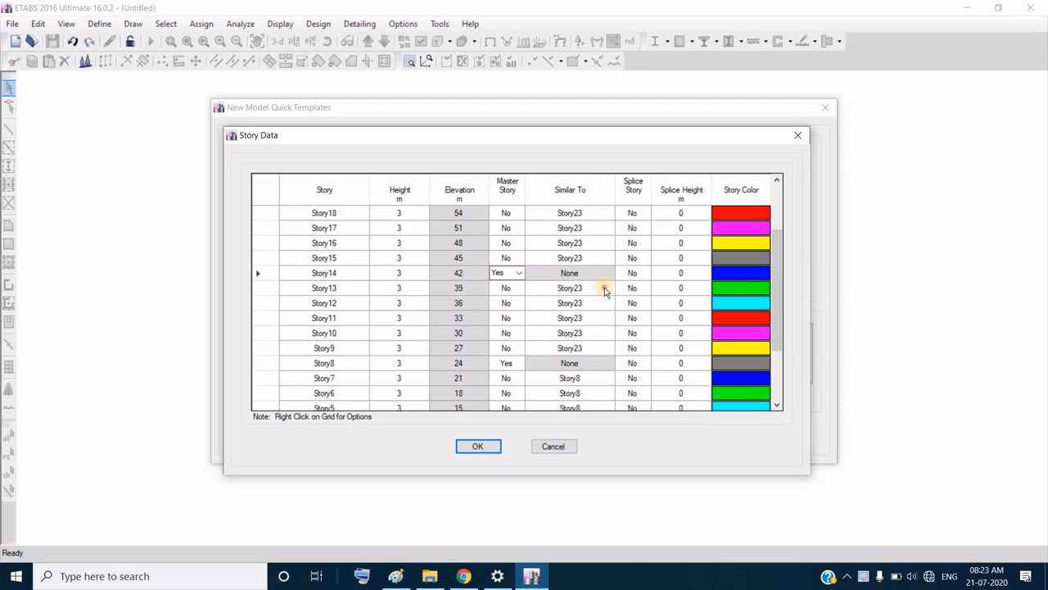
Step: Set Story13, Story12 and Story11 as similar to Story14
click(604, 292)
click(606, 309)
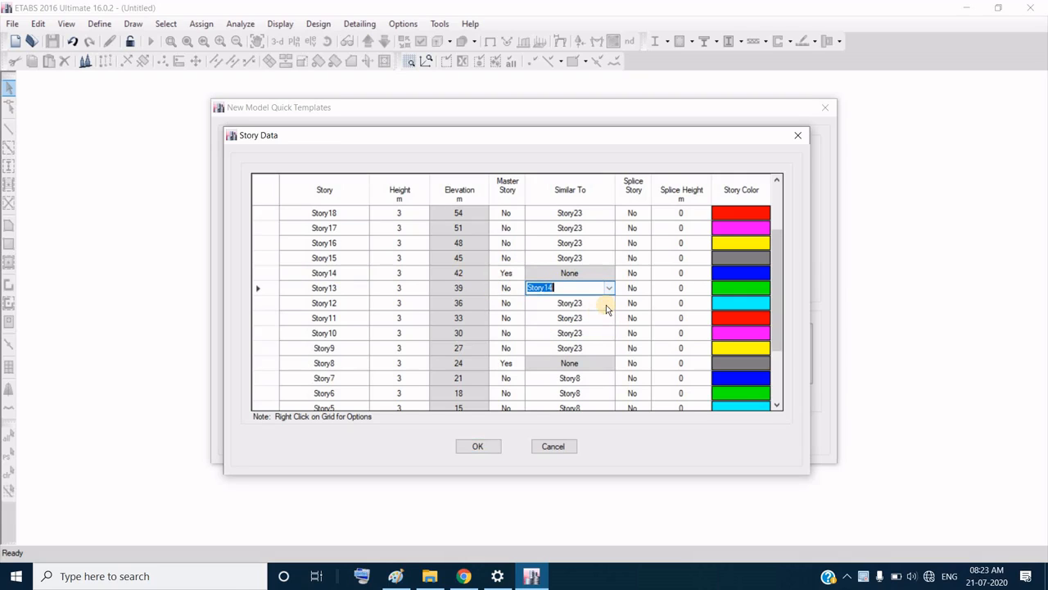
click(606, 308)
click(603, 320)
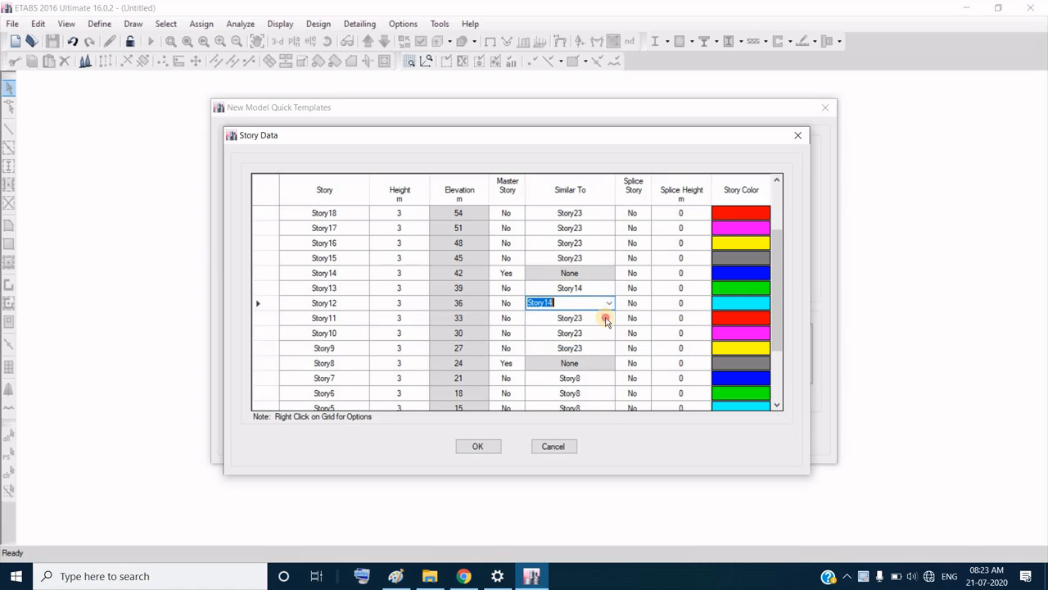
click(603, 317)
click(608, 318)
click(573, 348)
Step: Set Story10 and Story9 as similar to Story14
click(603, 333)
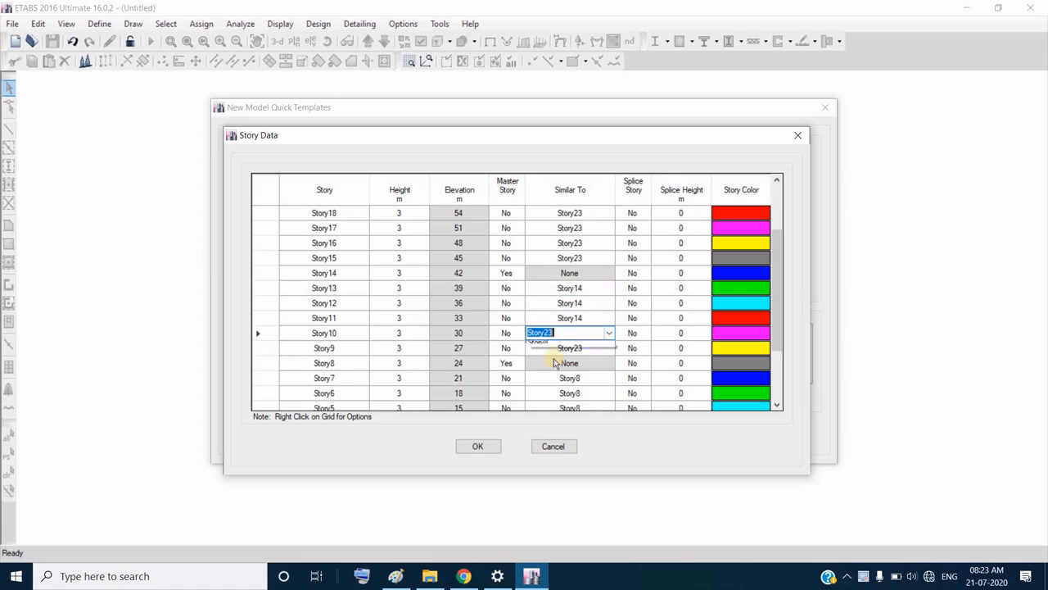
click(609, 332)
click(574, 362)
click(604, 348)
click(609, 348)
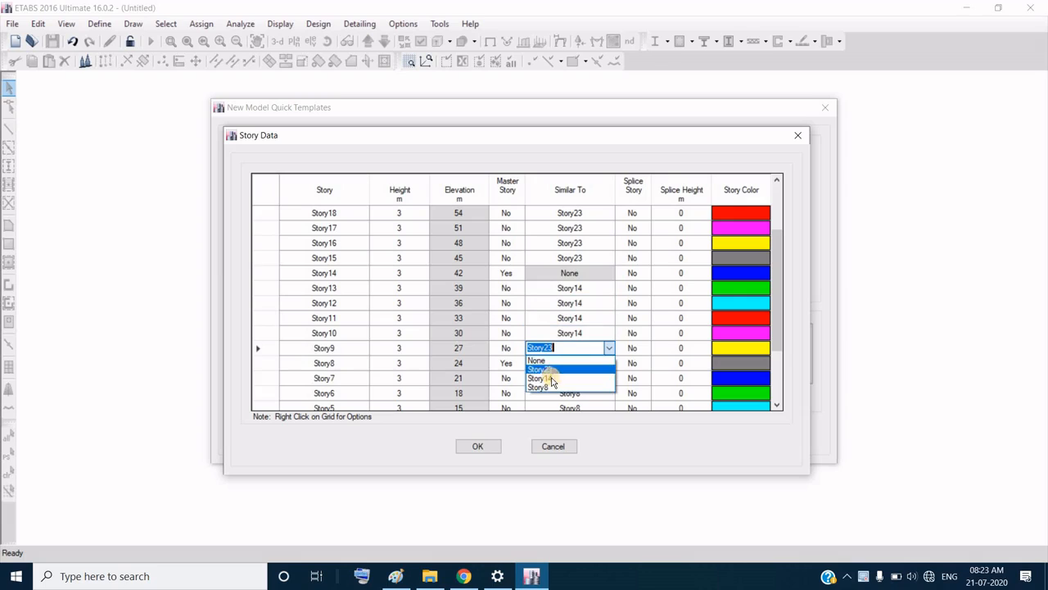
click(573, 378)
Step: Make Story19 a master story in the story data table
drag(775, 312, 775, 286)
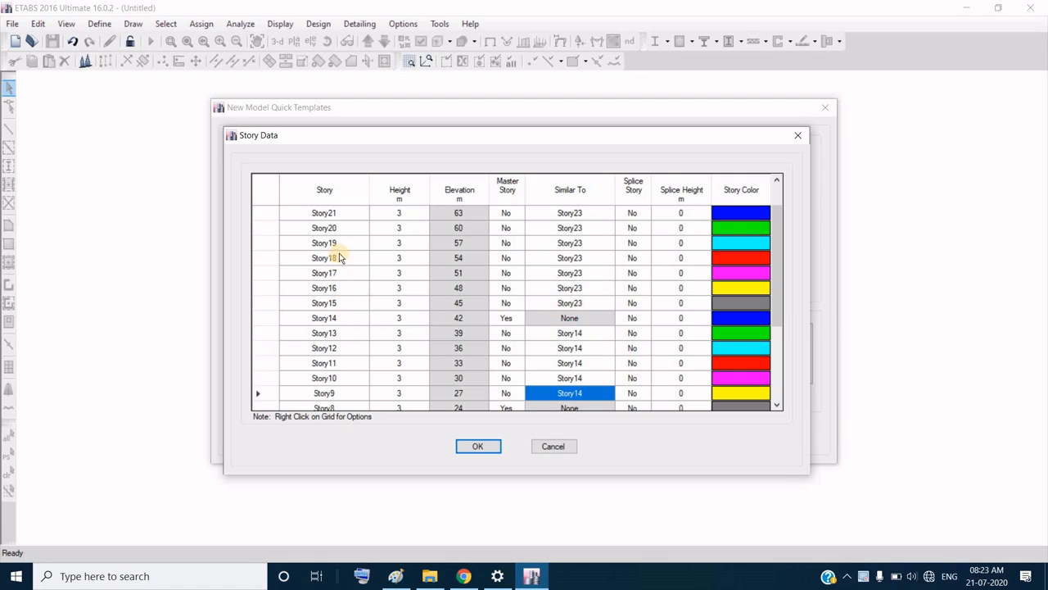
click(520, 242)
click(501, 255)
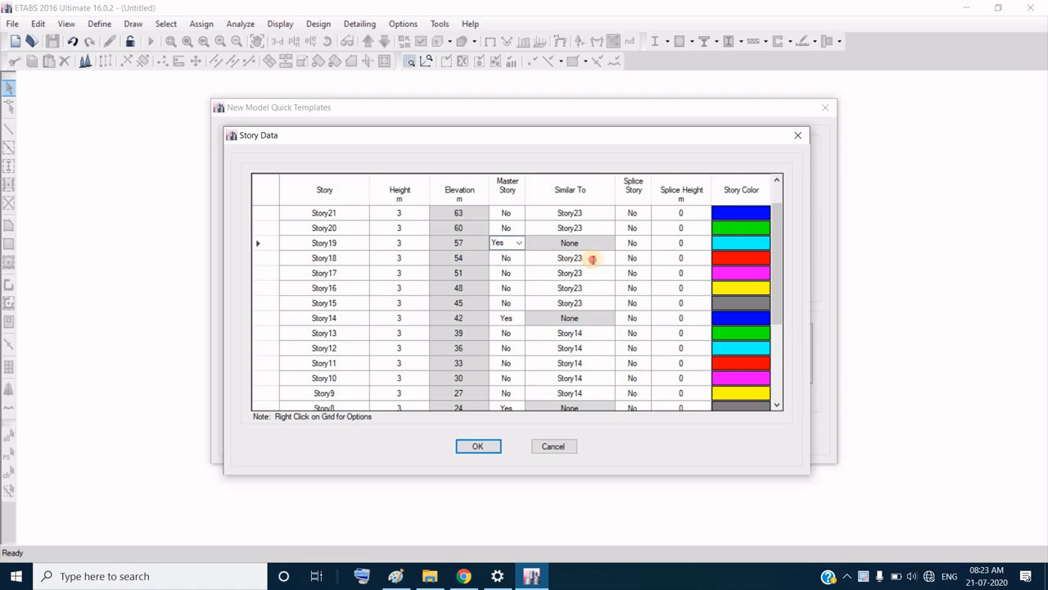
Step: Set Story18 and Story17 as similar to Story19
click(592, 259)
click(609, 258)
click(552, 289)
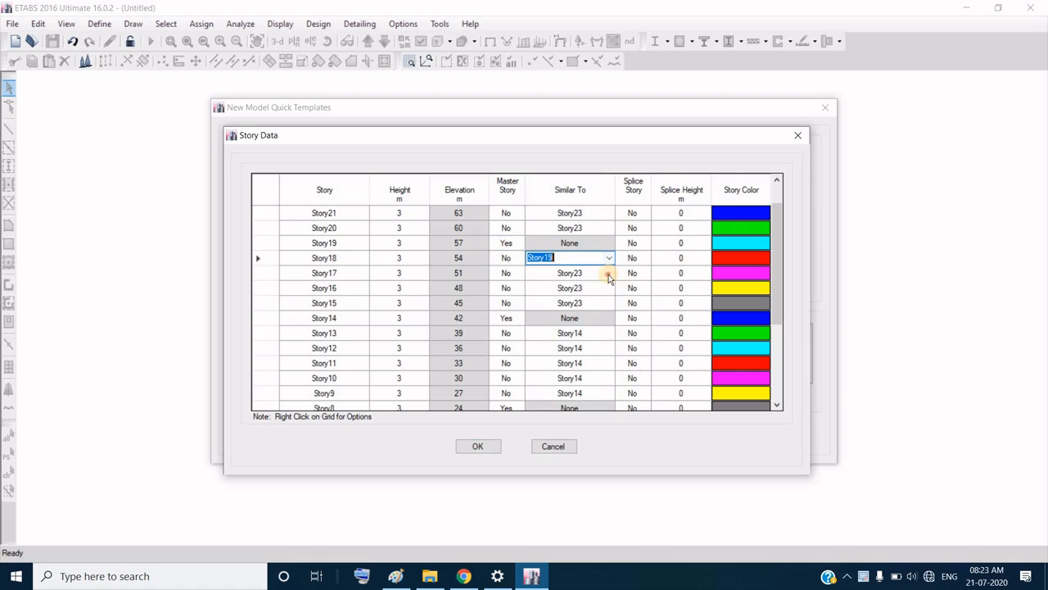
click(589, 272)
click(609, 273)
click(594, 290)
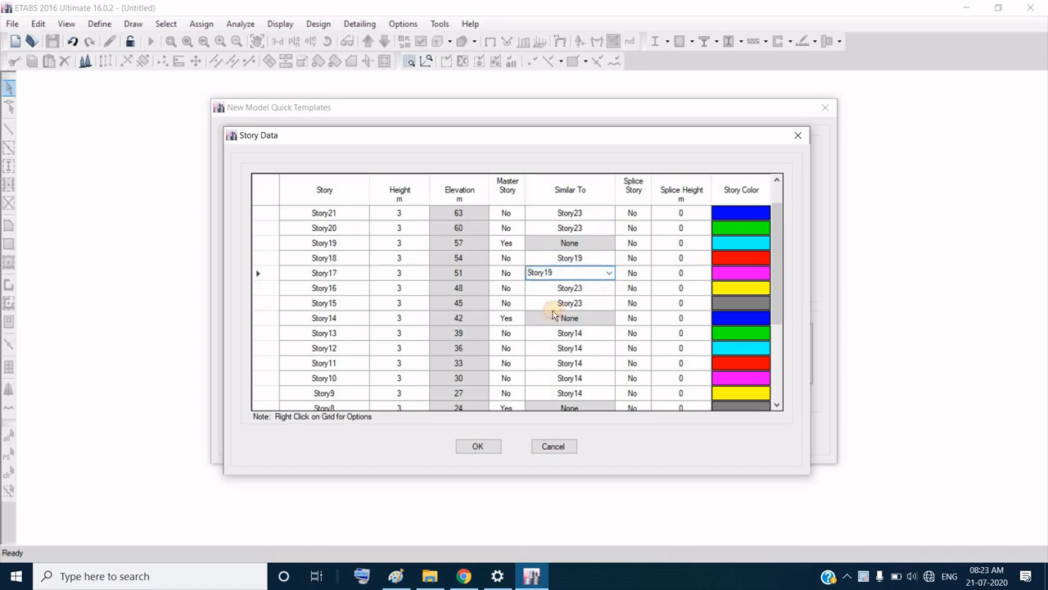
Step: Set Story16 and Story15 as similar to Story19 in the story data table
click(589, 287)
click(609, 288)
click(582, 311)
click(610, 303)
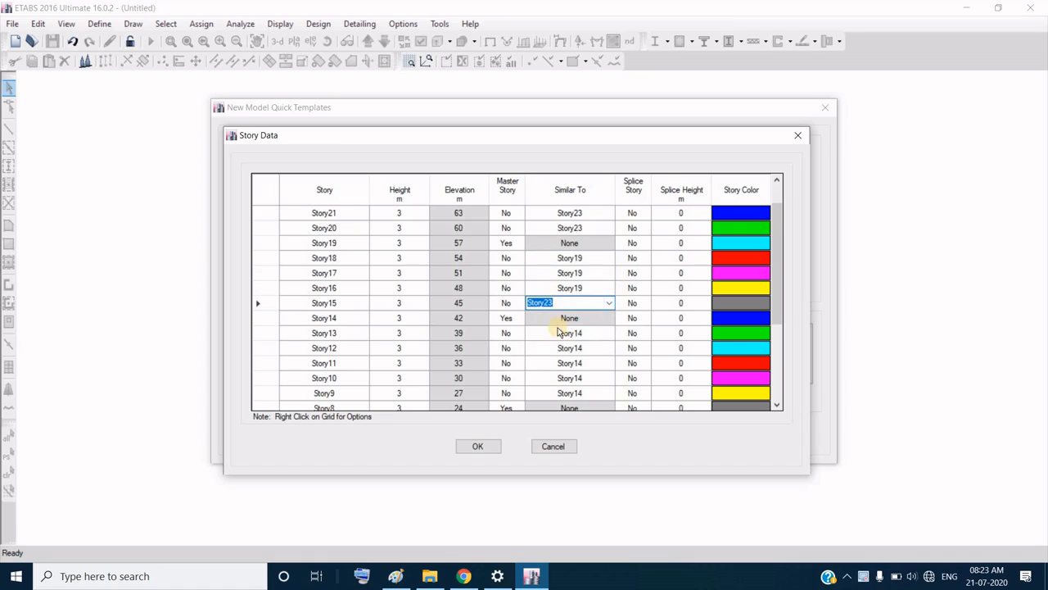
click(551, 331)
Step: Accept the custom story data and create the new model with the Grid Only template
drag(779, 216, 779, 193)
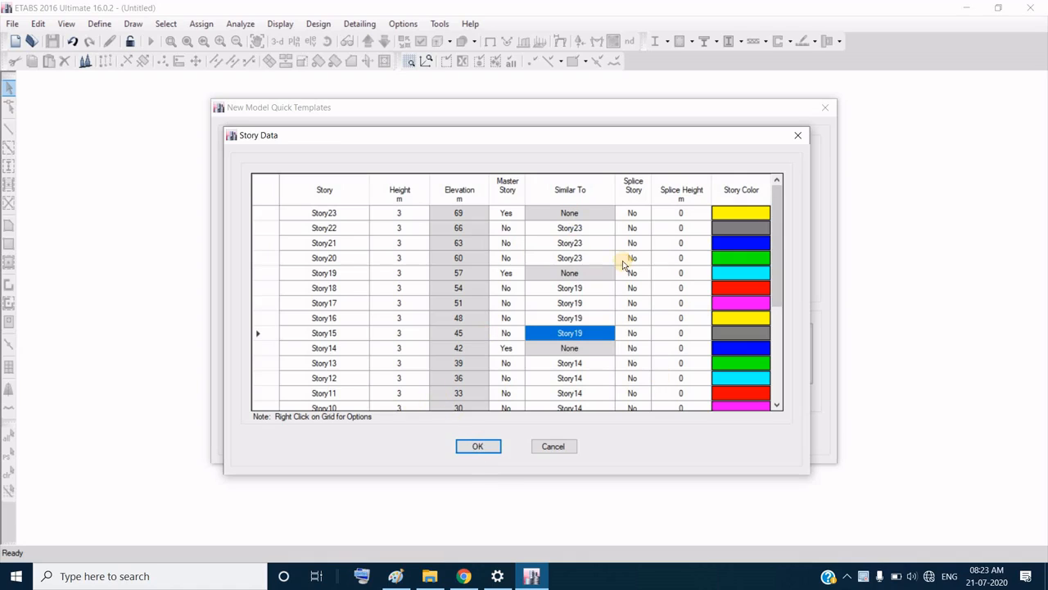
click(481, 448)
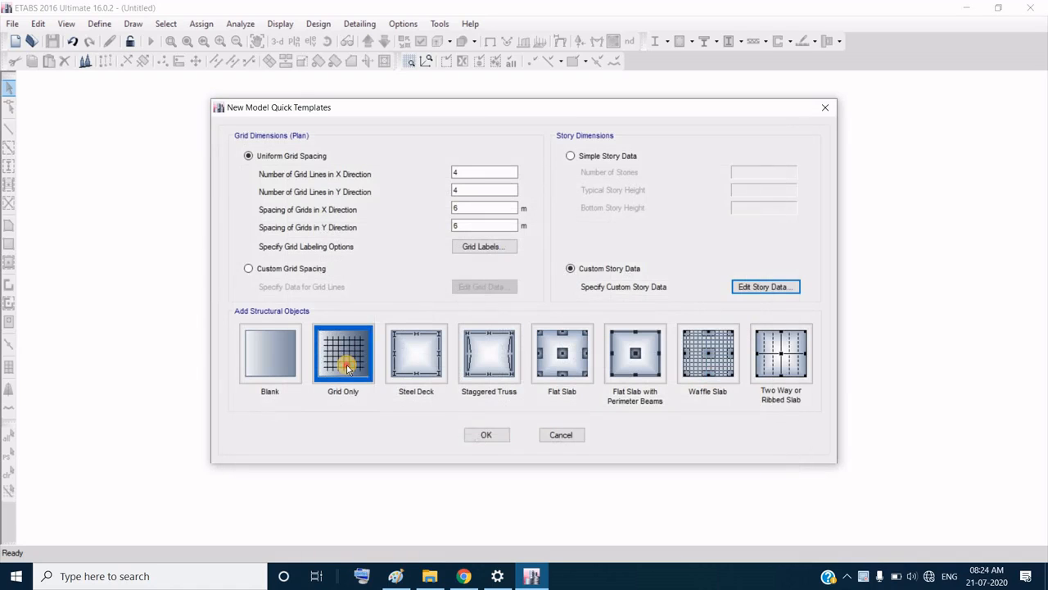
click(490, 438)
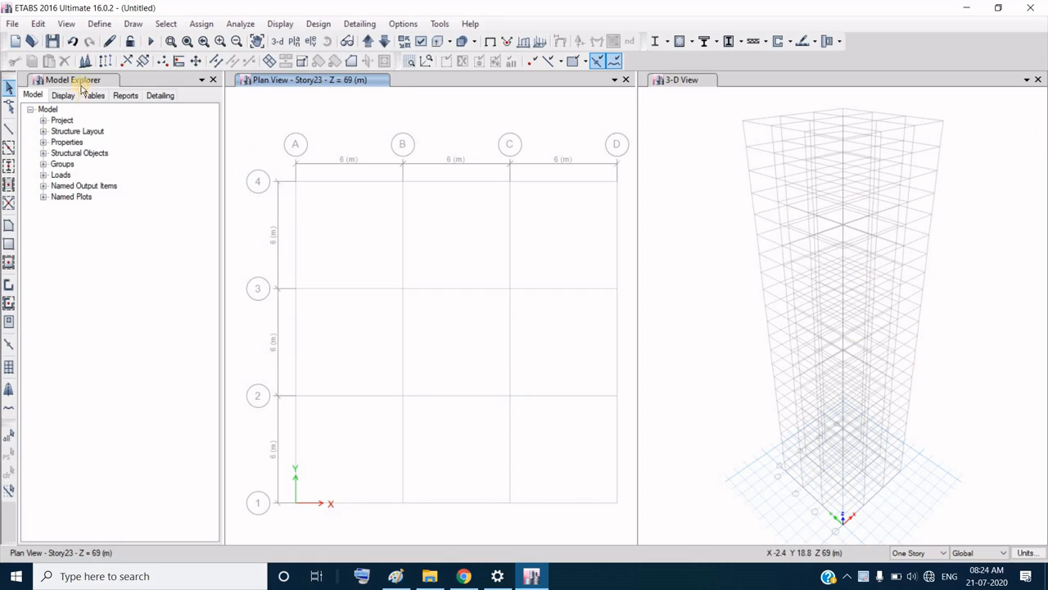
Step: Start a new material definition for region India with type Concrete, the Indian standard and grade M40
click(101, 24)
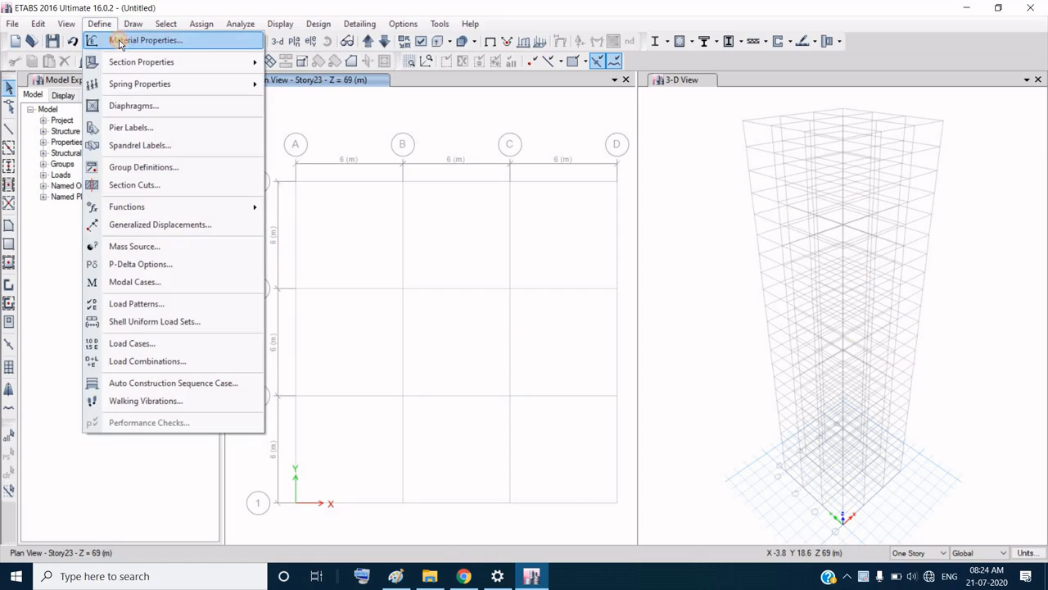
click(135, 41)
click(613, 213)
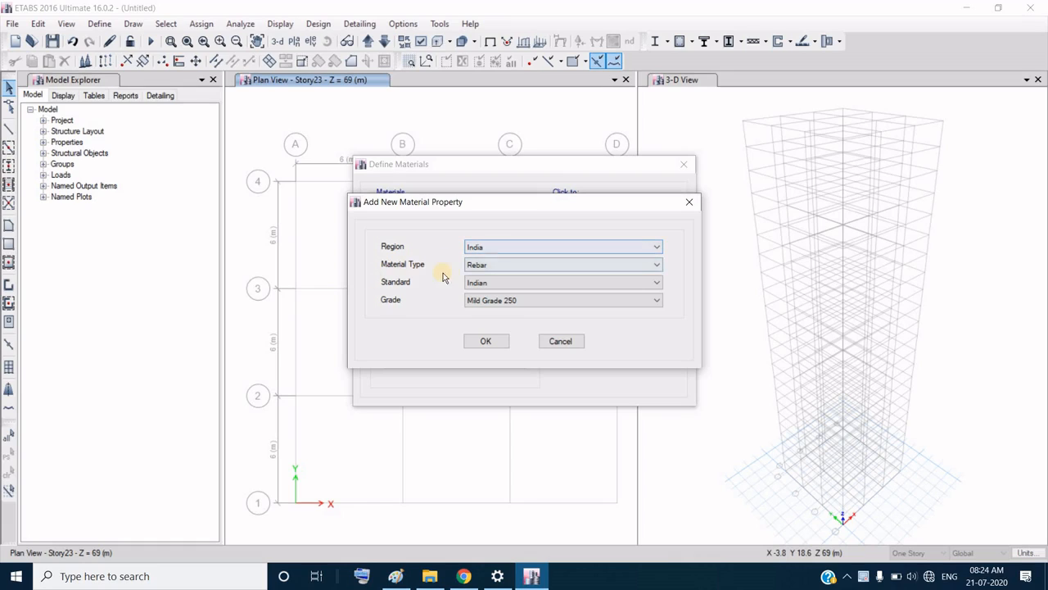
click(508, 264)
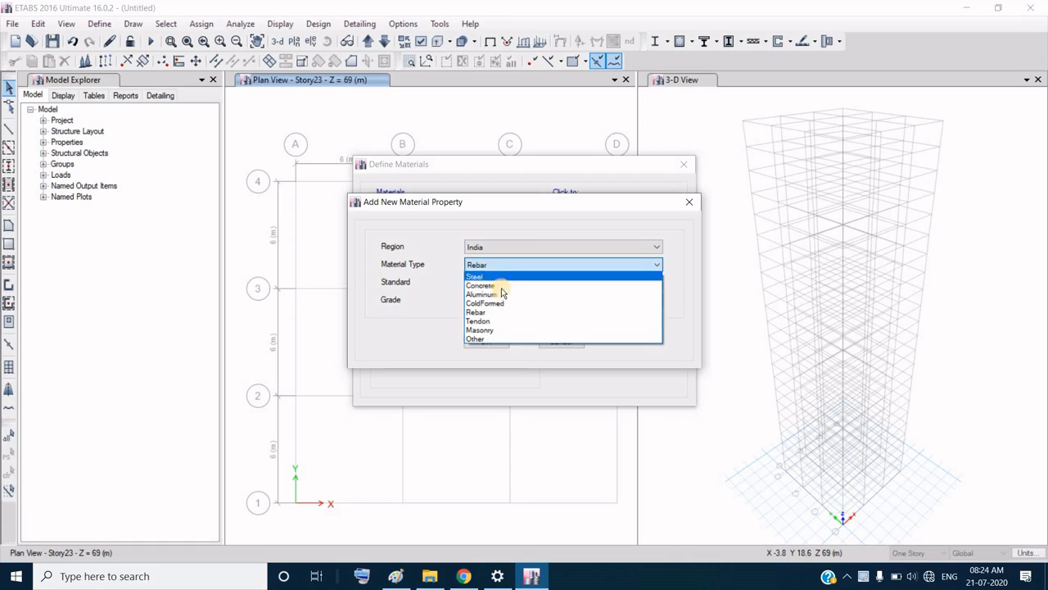
click(500, 284)
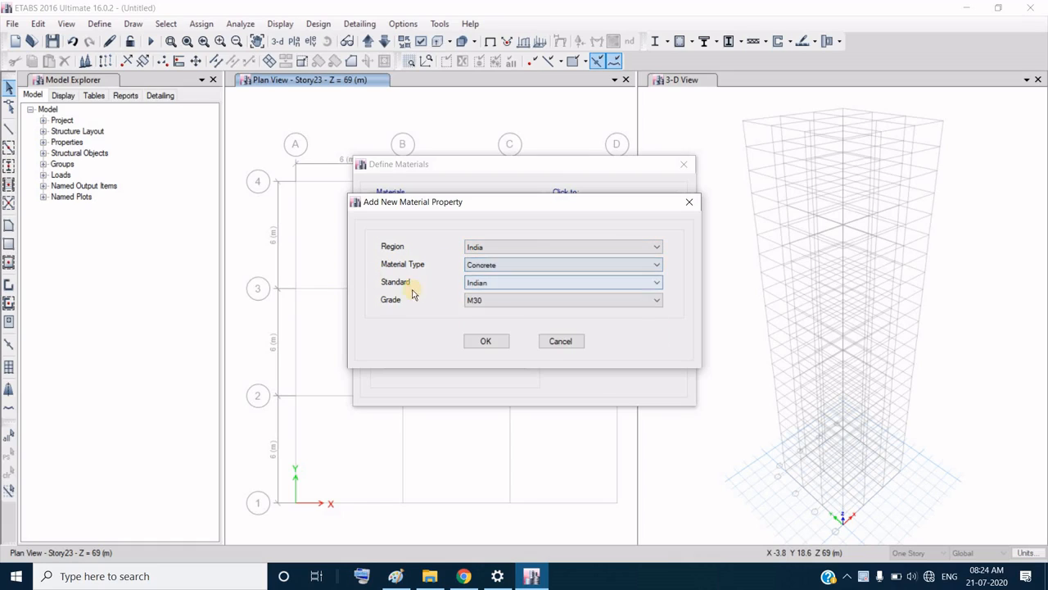
click(494, 300)
click(474, 356)
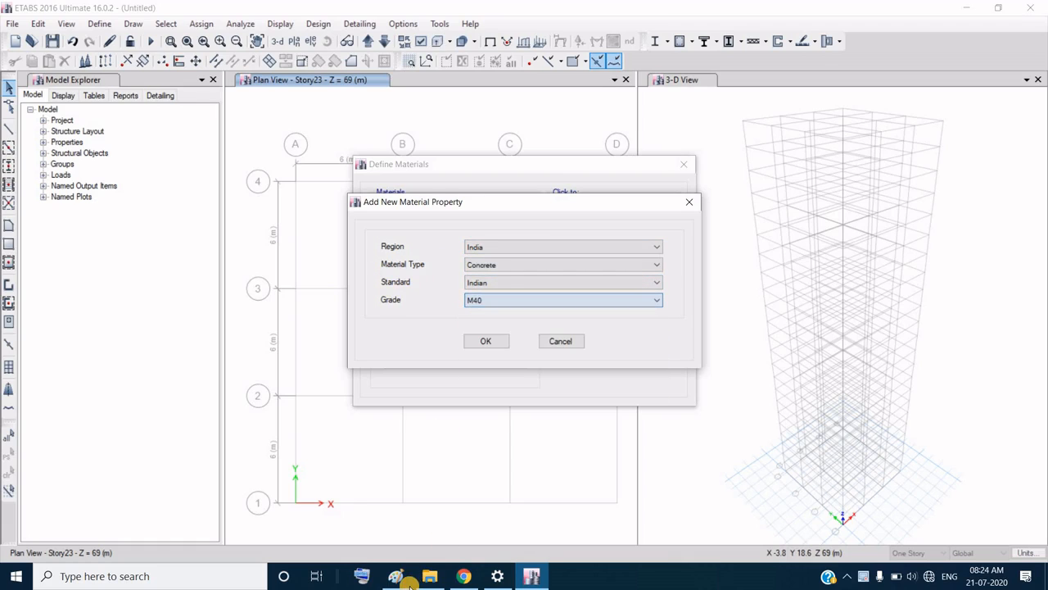
Step: Switch to the reference drawing in Paint and underline the M40 concrete note in red
click(395, 576)
click(500, 238)
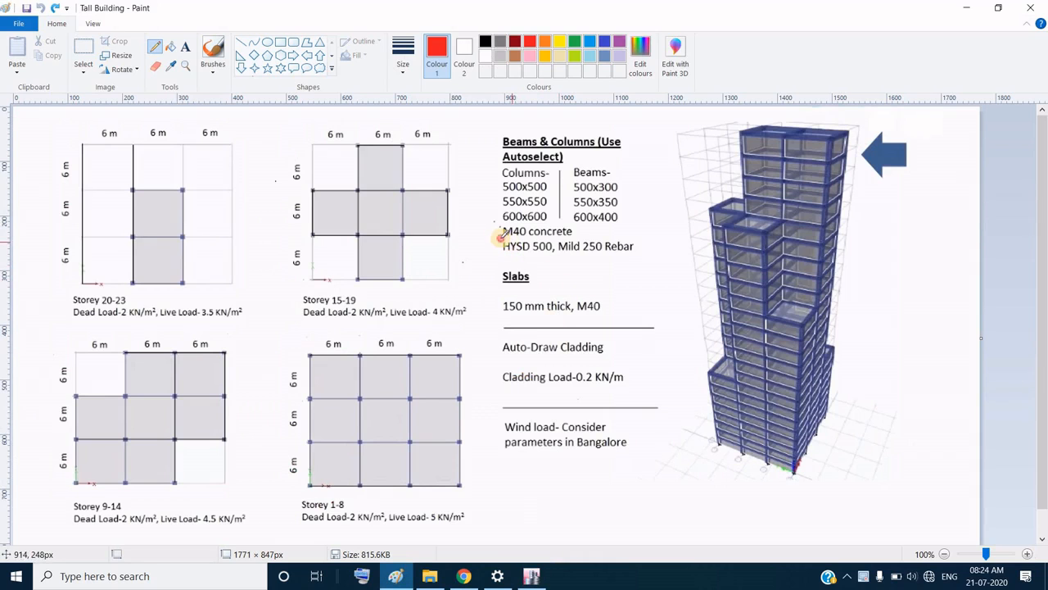
drag(507, 236, 573, 236)
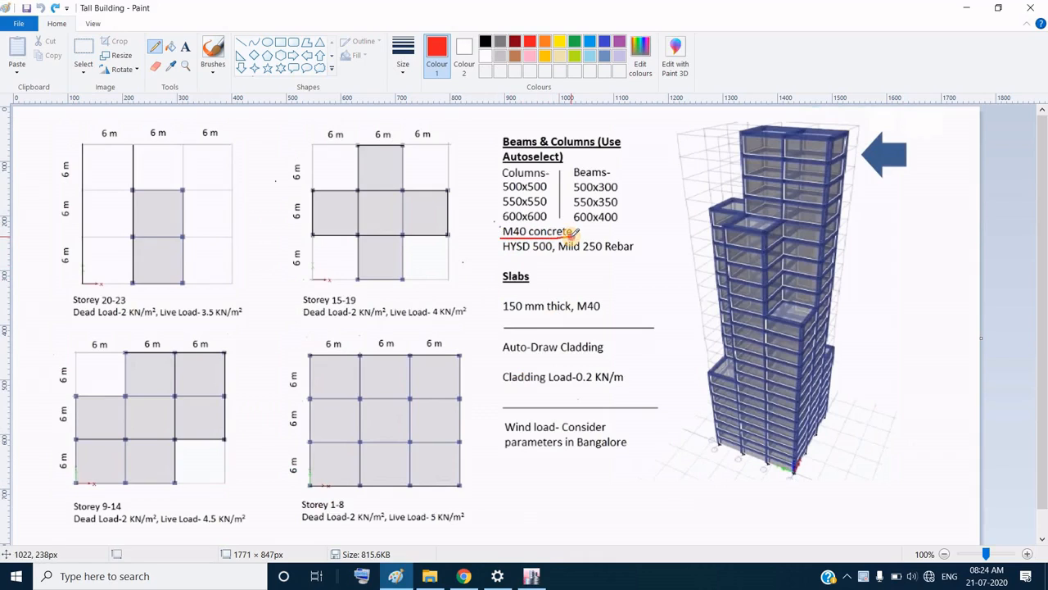
Step: Switch back to ETABS and add the M40 concrete material with its default property data
click(531, 577)
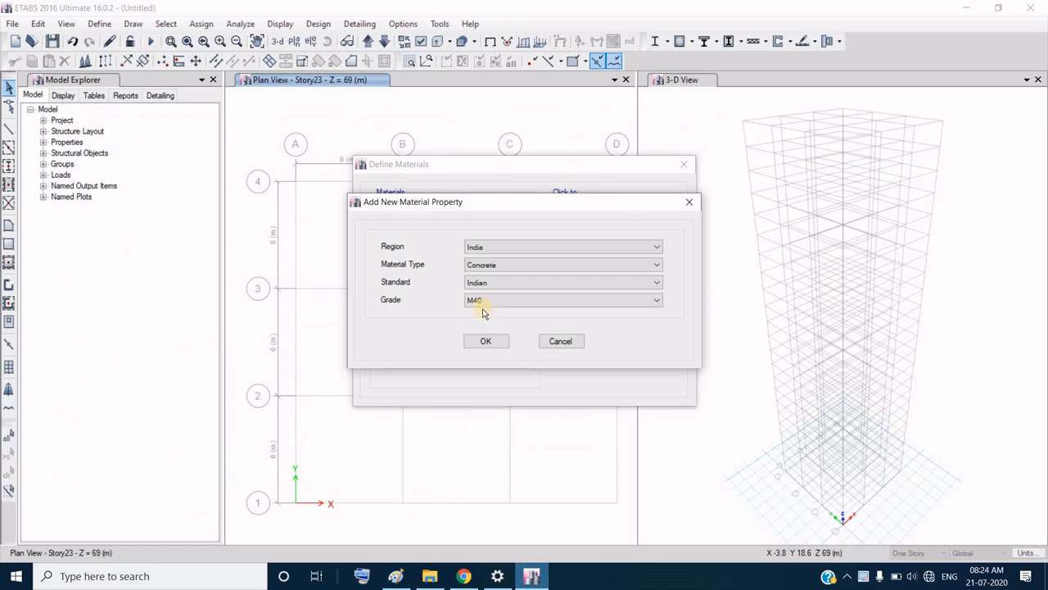
click(484, 342)
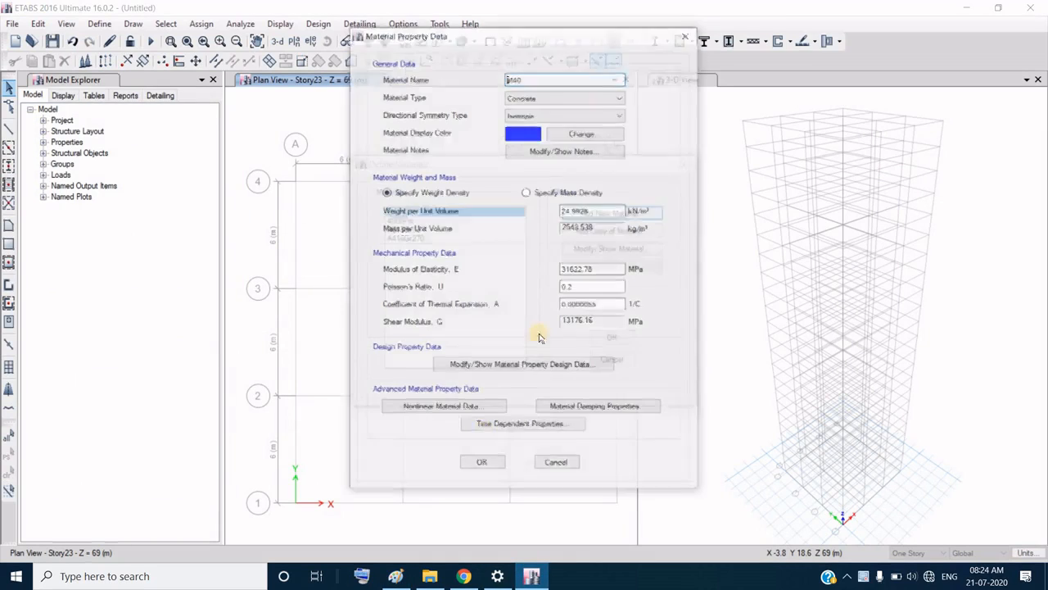
click(482, 465)
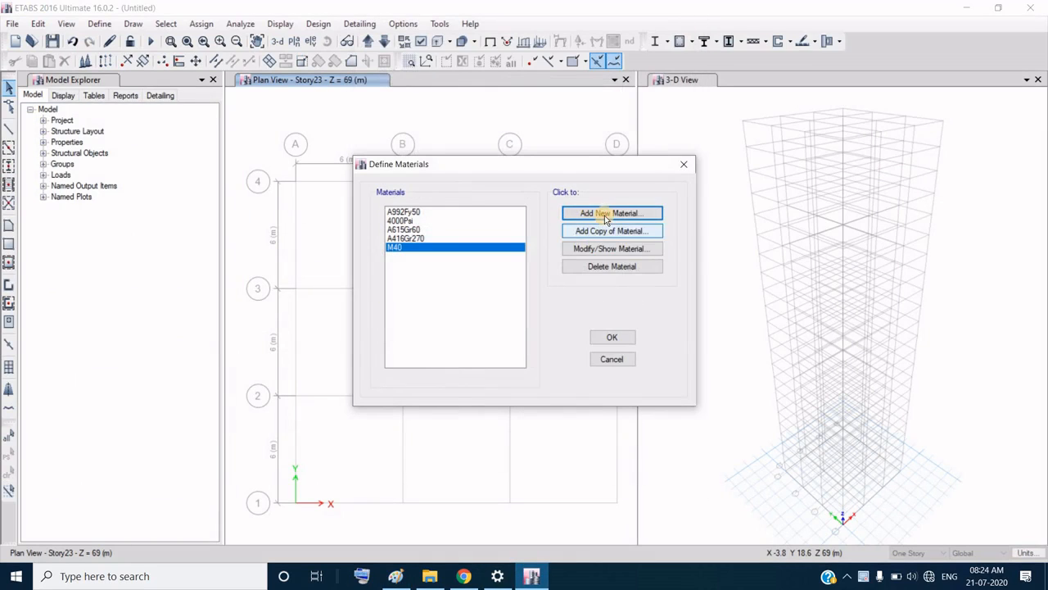
Step: Start another new material of type Rebar with the Indian standard and grade HYSD Grade 500
click(603, 214)
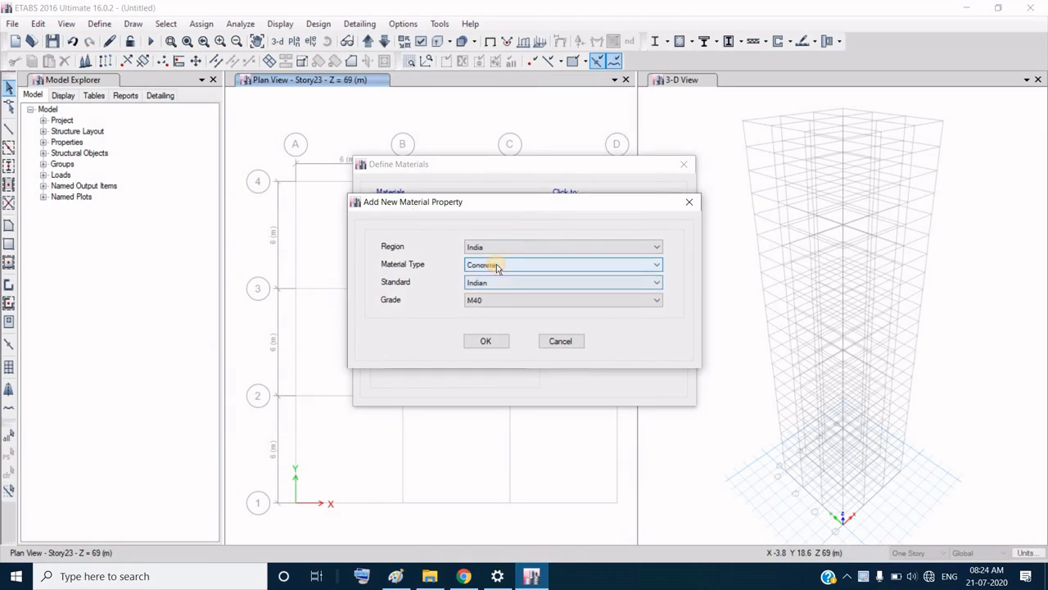
click(494, 267)
click(485, 309)
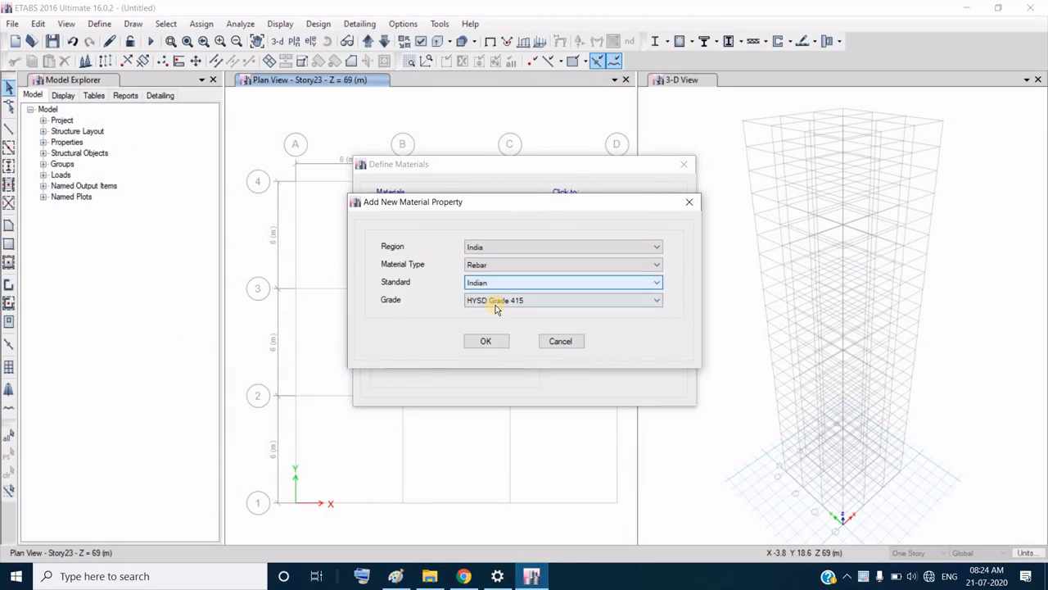
click(496, 301)
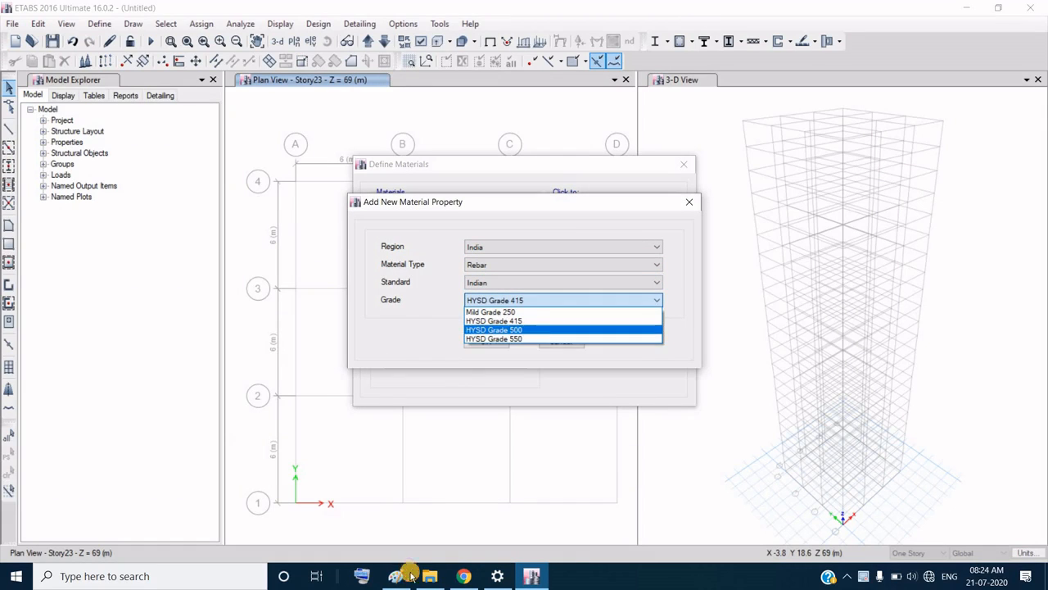
click(494, 329)
Step: Switch to the Paint drawing and underline the HYSD 500 and Mild 250 rebar notes in red
click(395, 575)
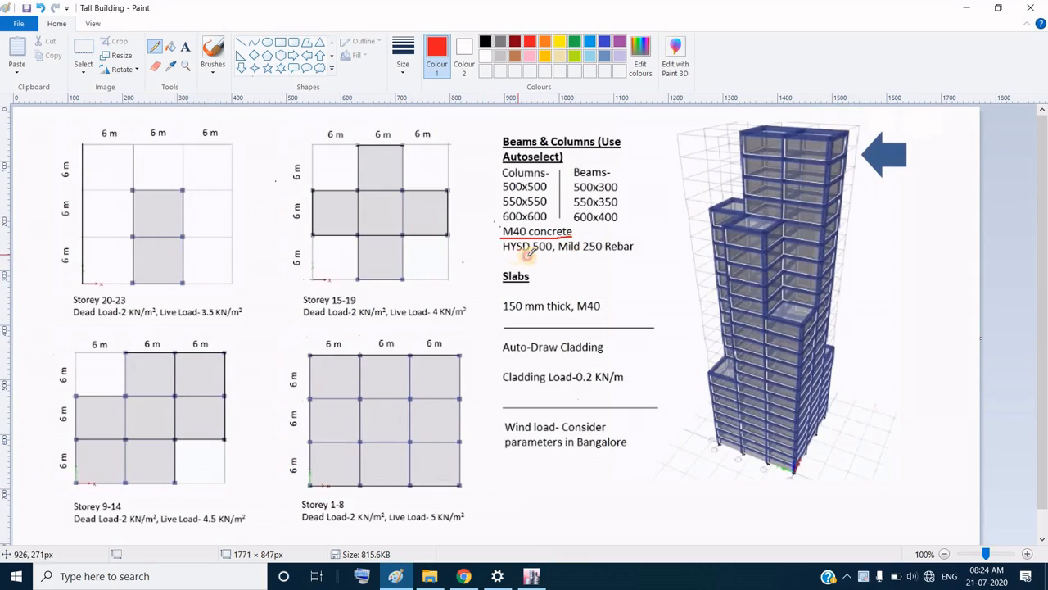
drag(503, 255, 633, 254)
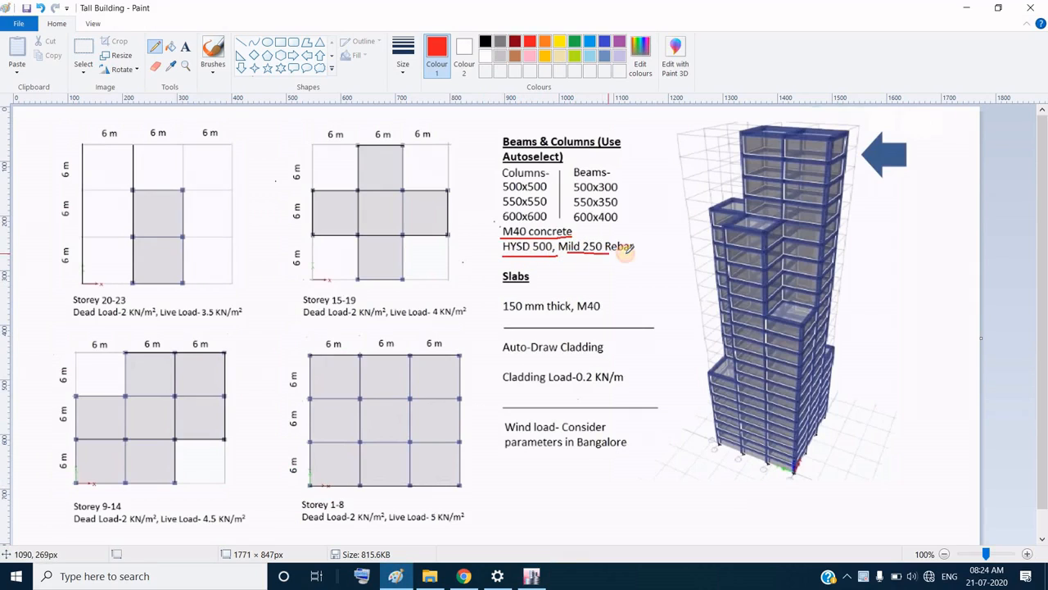
Step: Return to ETABS and add the HYSD500 rebar material with its default property data
click(531, 576)
click(485, 339)
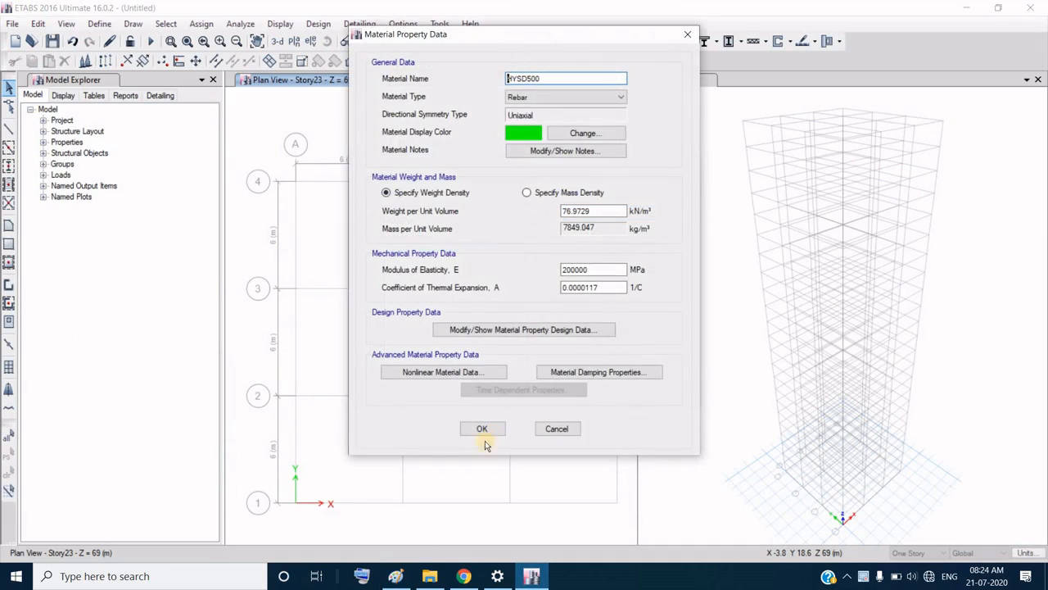
click(482, 428)
Step: Add an Indian rebar material of grade Mild Grade 250 and accept the materials list
key(Return)
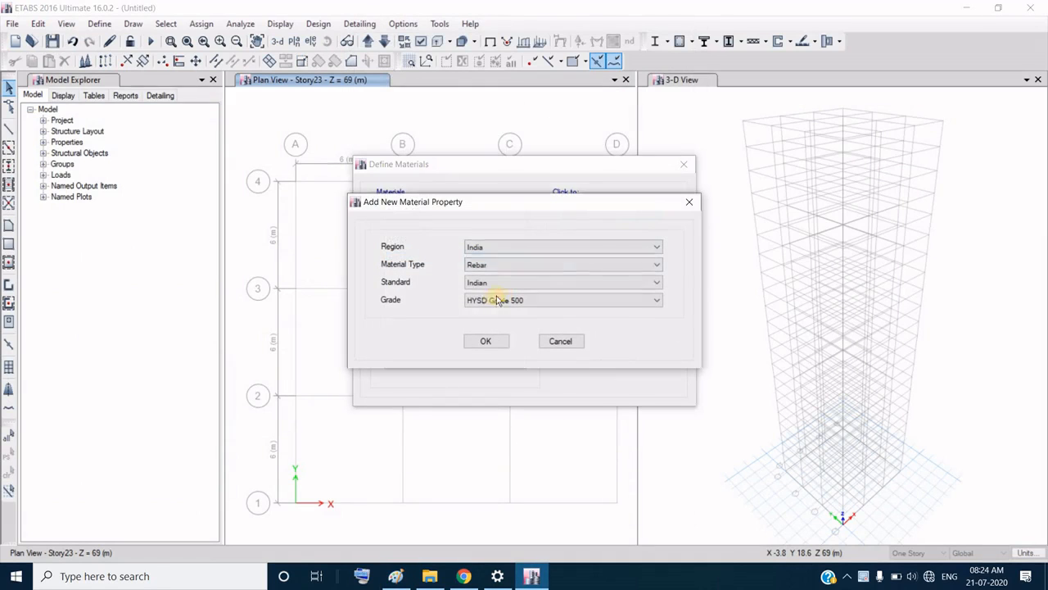
click(495, 301)
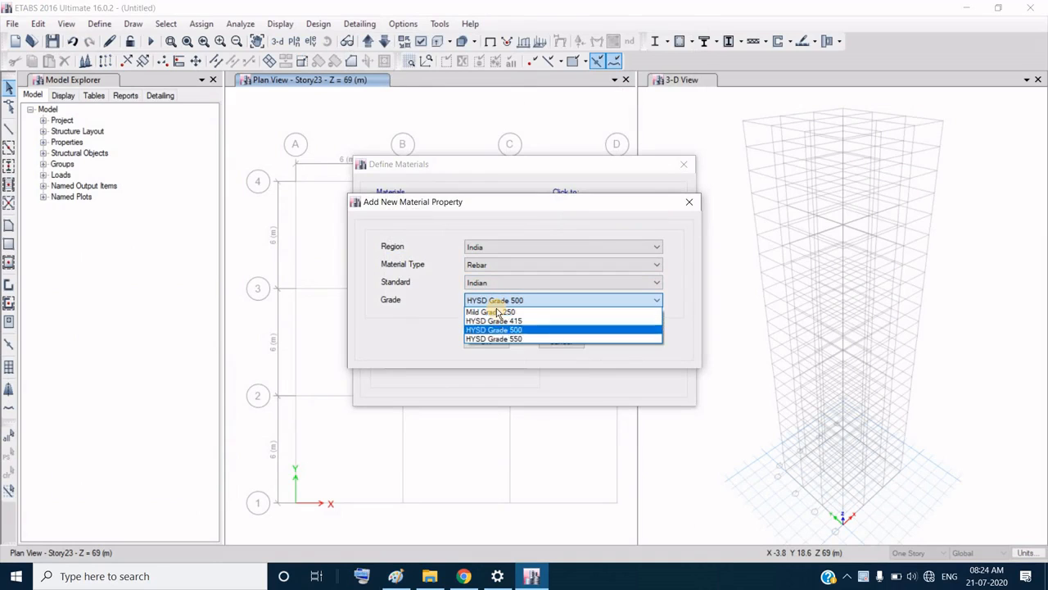
click(493, 312)
click(485, 343)
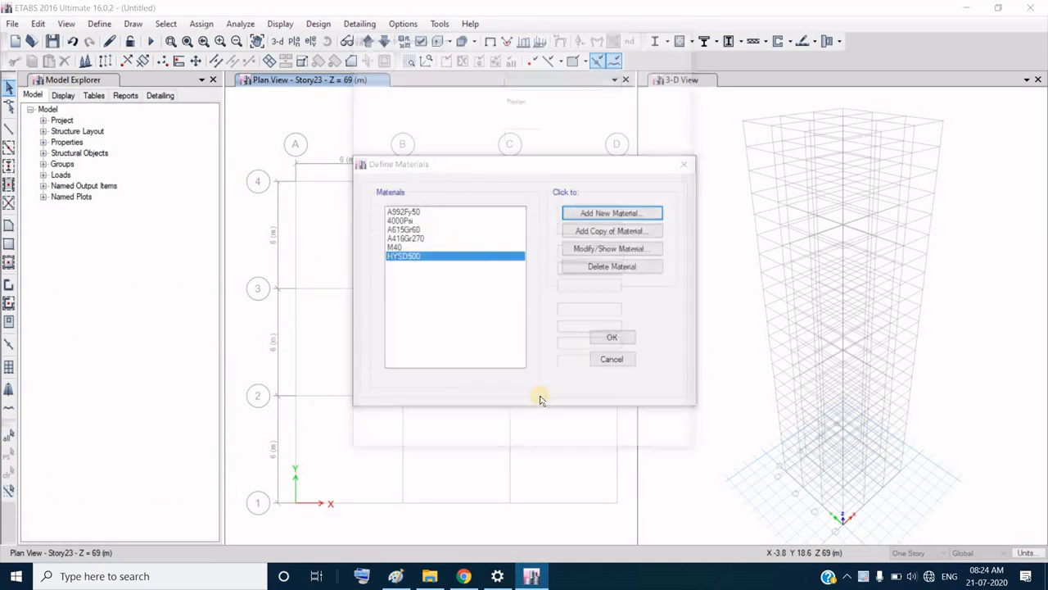
click(481, 428)
click(613, 337)
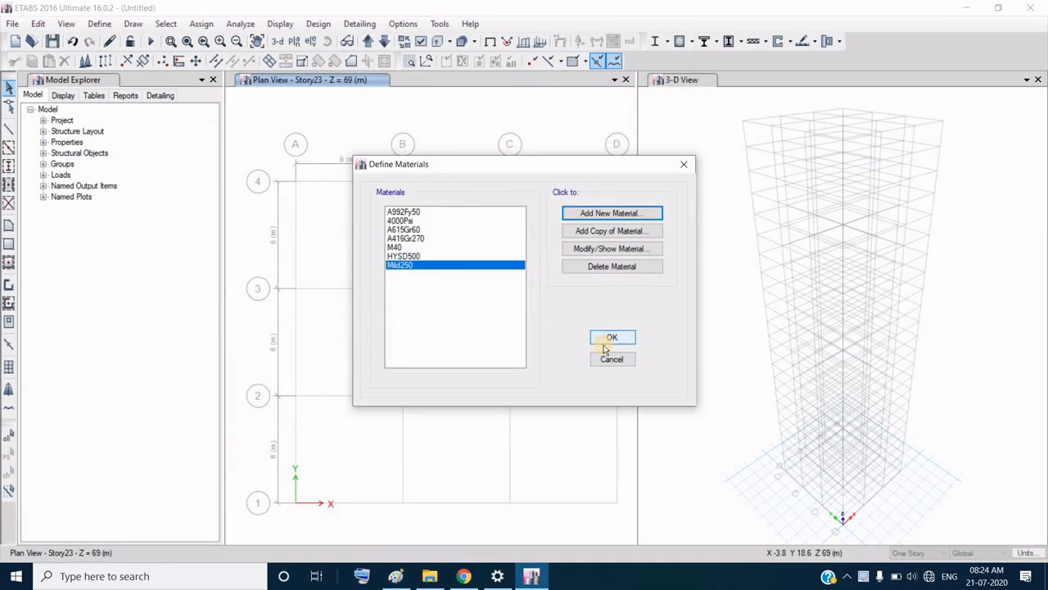
Step: Delete all the removable default frame sections, from A-CompBm to SteelCol, from the frame properties
click(100, 24)
mouse_move(159, 67)
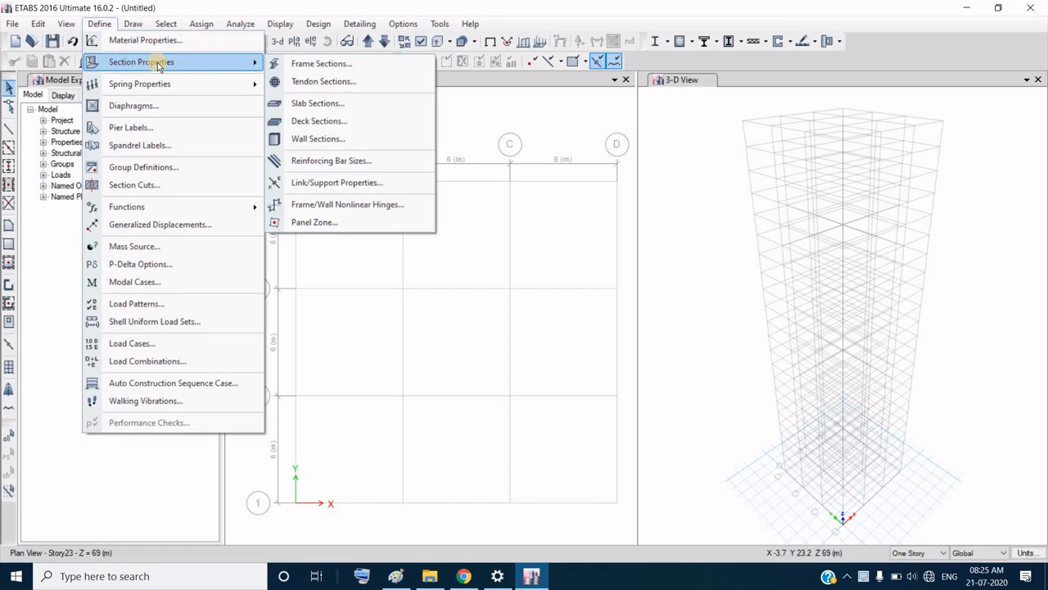
click(337, 73)
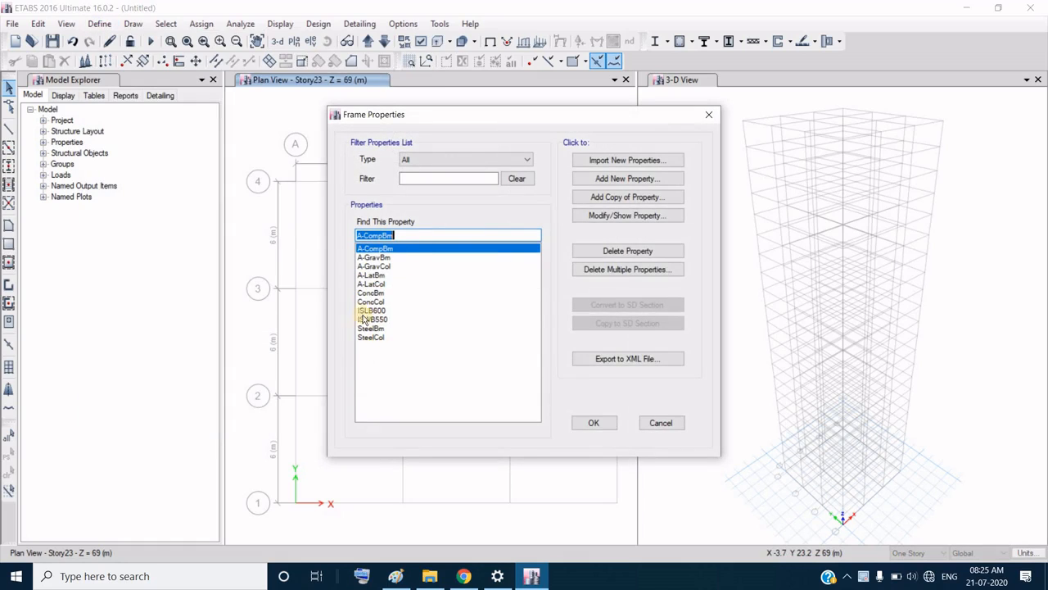
click(618, 270)
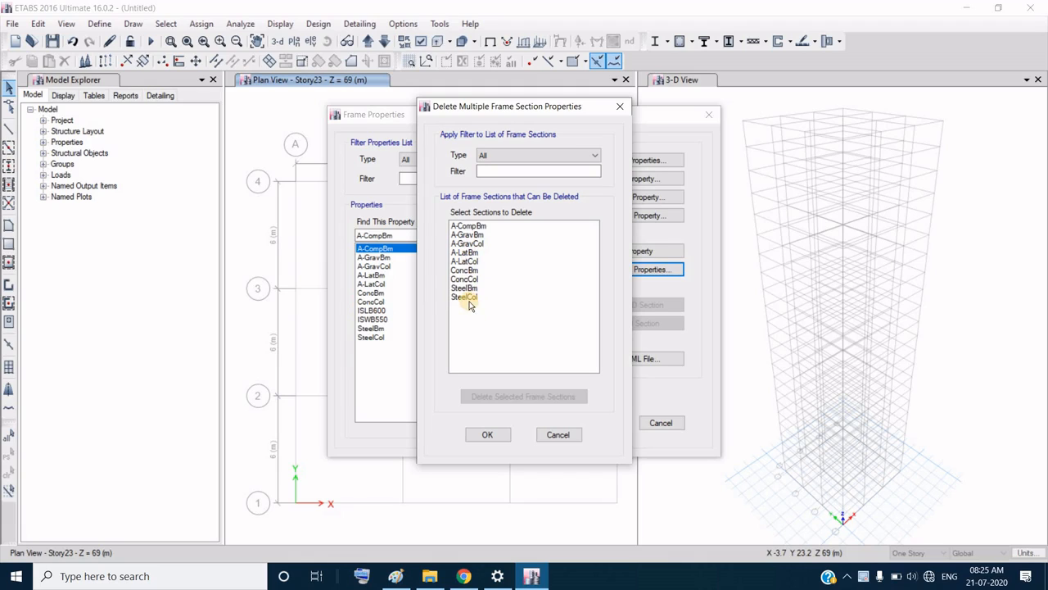
drag(471, 300, 466, 226)
click(502, 397)
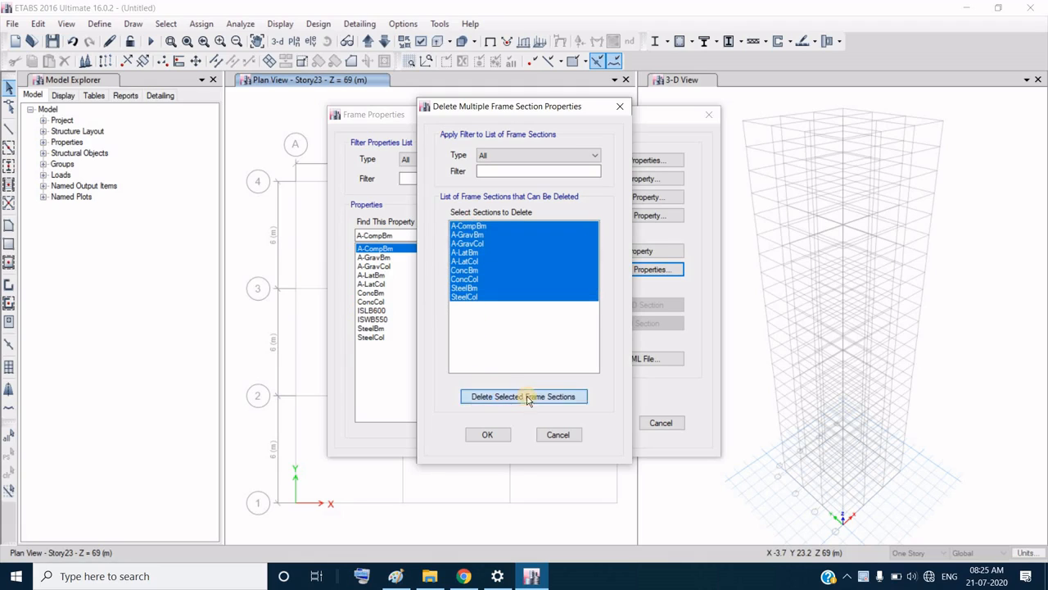
click(487, 434)
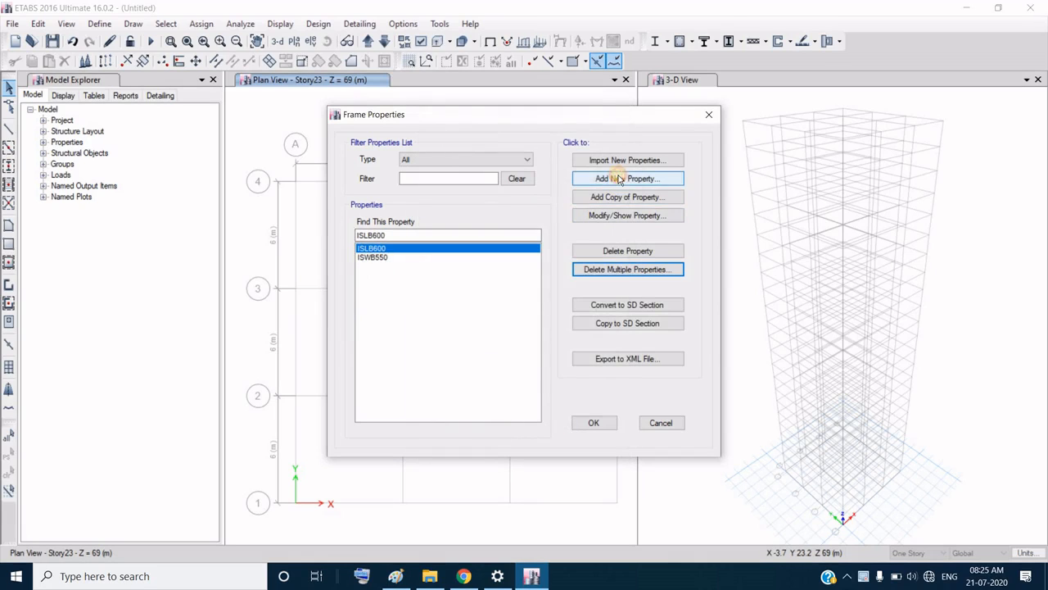
Step: Add a concrete rectangular frame section named B500X300 in M40, checking the beam sizes in the Paint drawing
click(613, 178)
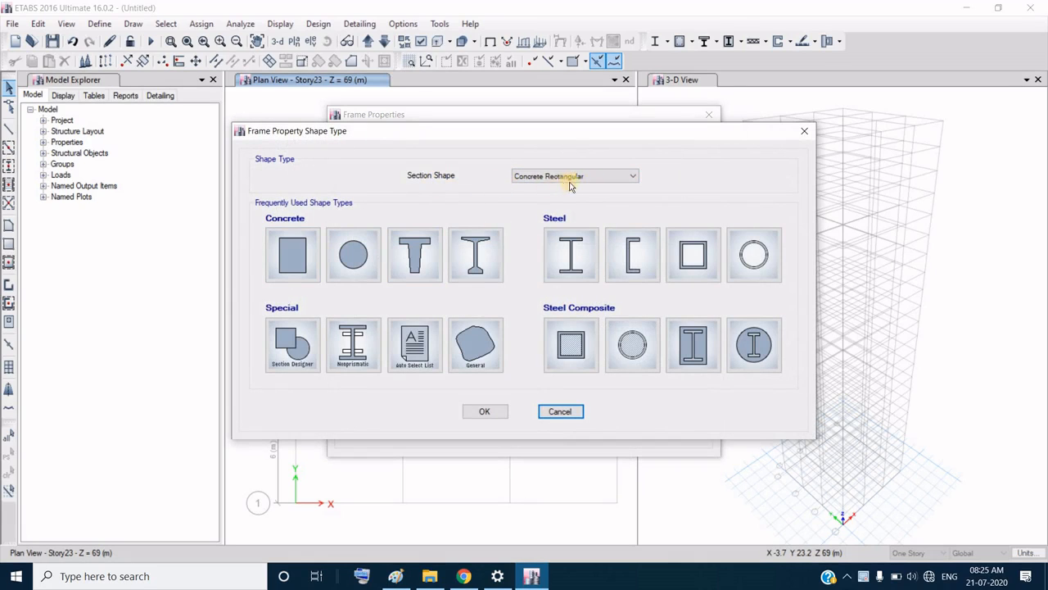
click(292, 254)
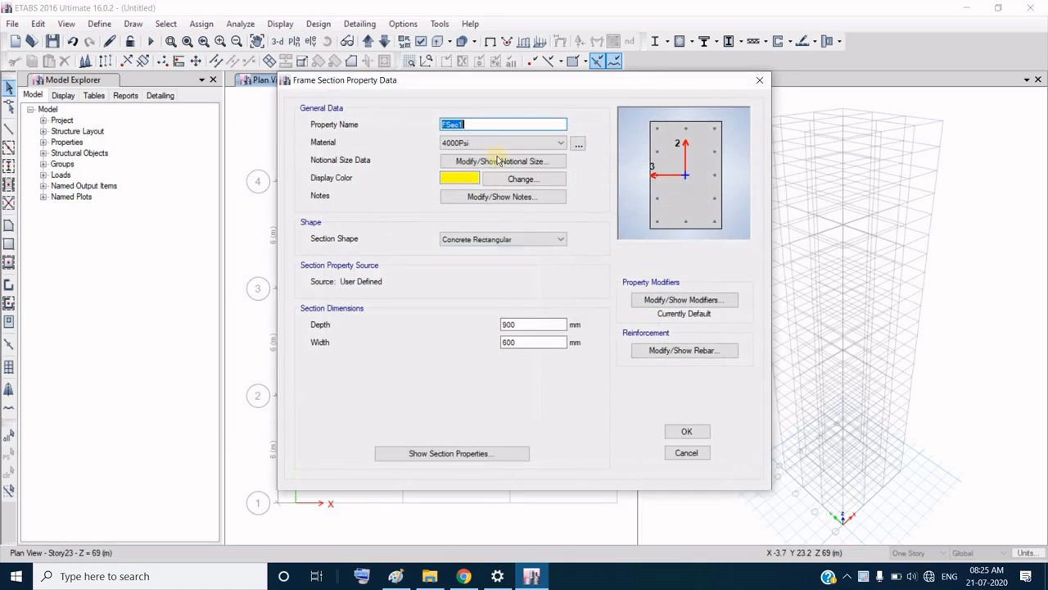
click(395, 576)
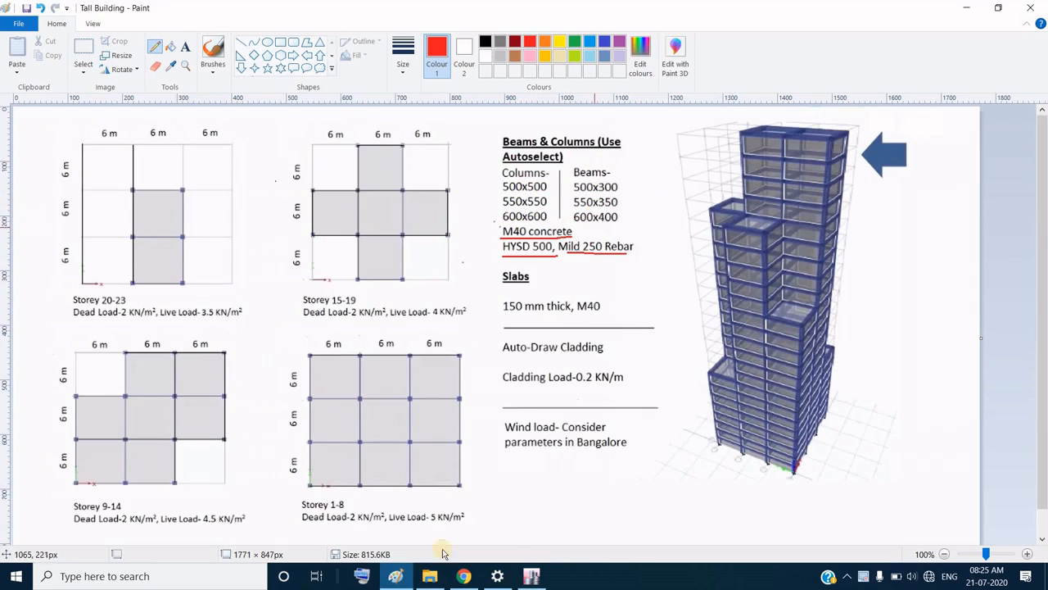
click(531, 576)
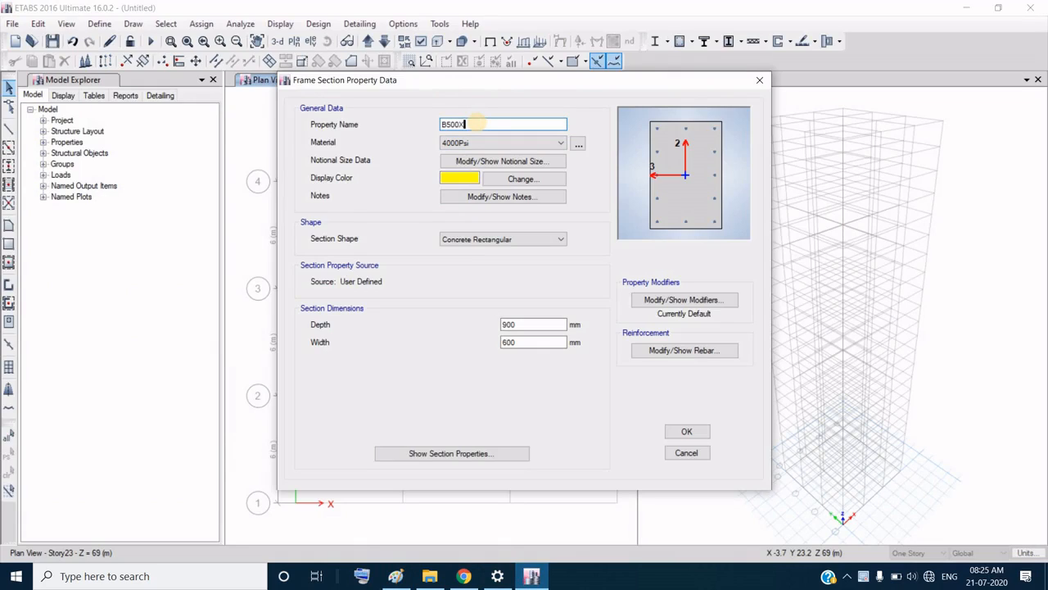
click(553, 142)
click(488, 193)
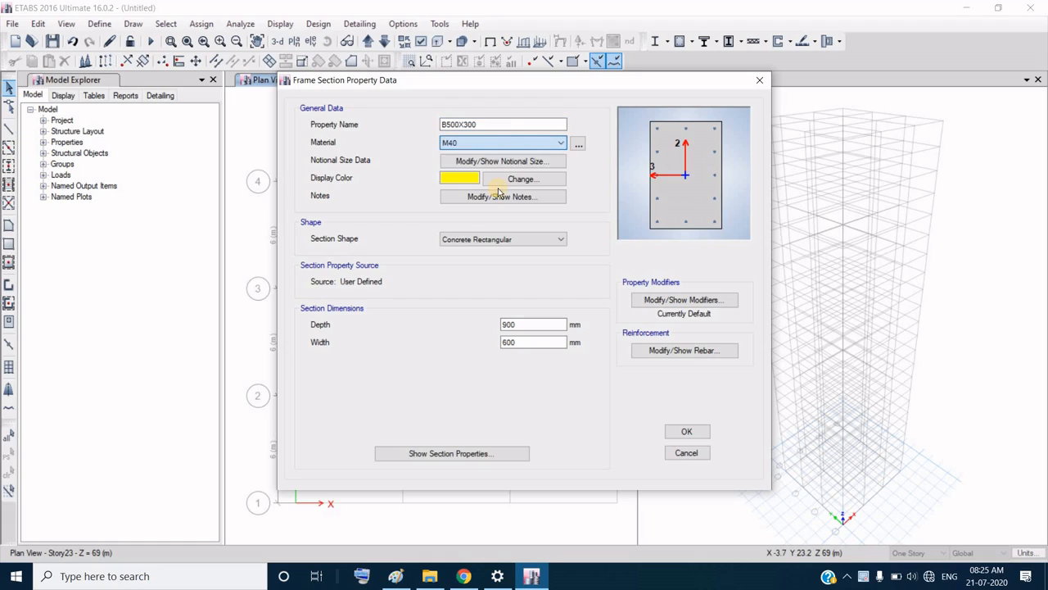
Step: Set the B500X300 section's depth to 500 mm and width to 300 mm
drag(533, 328, 461, 328)
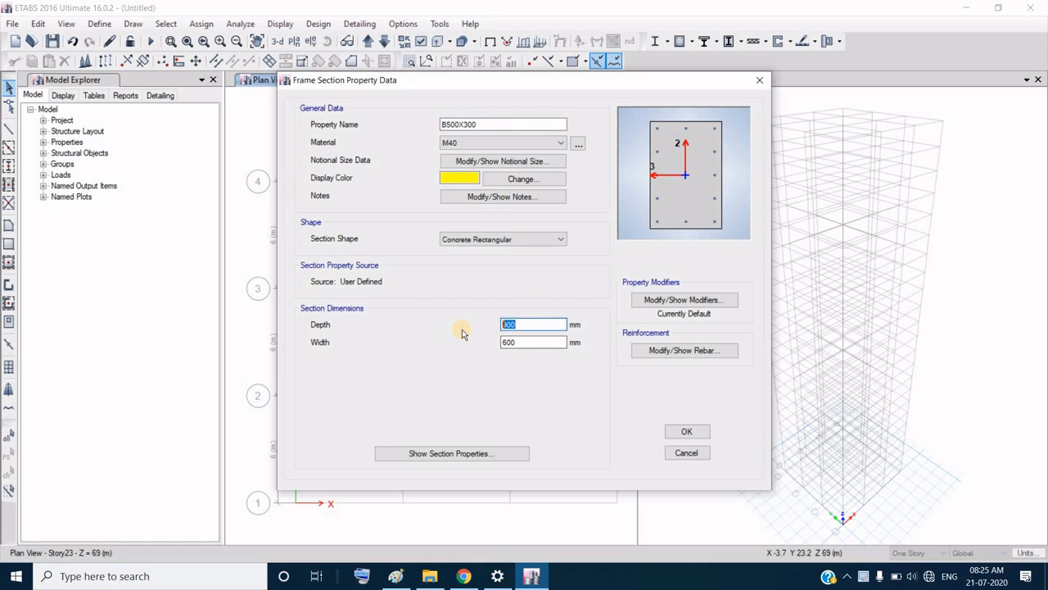
text(500)
drag(529, 347, 477, 347)
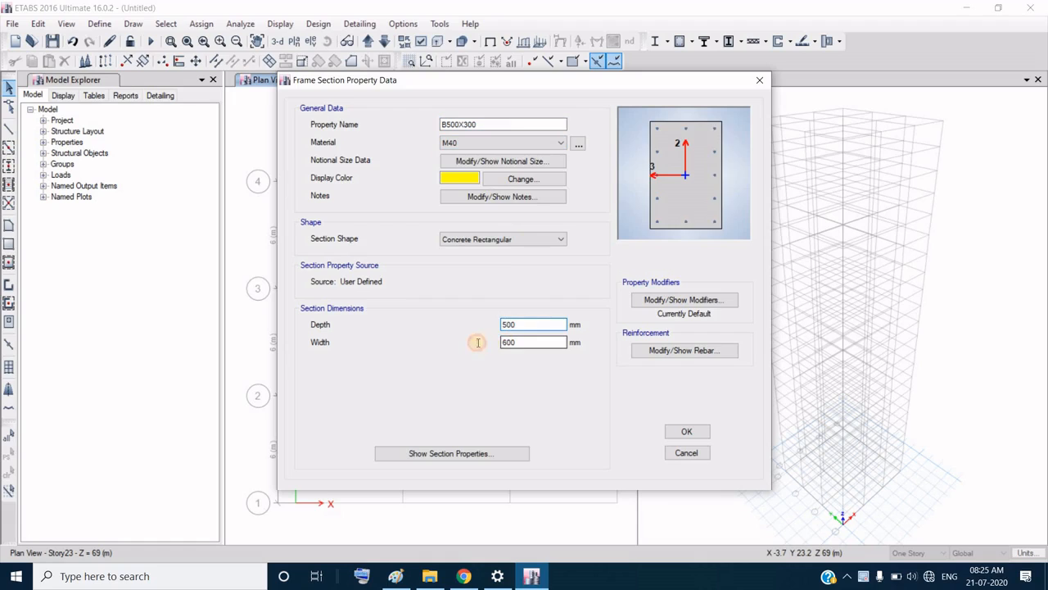
Step: Set the beam section's reinforcement to M3 Design Only (Beam), with HYSD500 longitudinal bars and Mild250 confinement bars
click(671, 354)
click(679, 357)
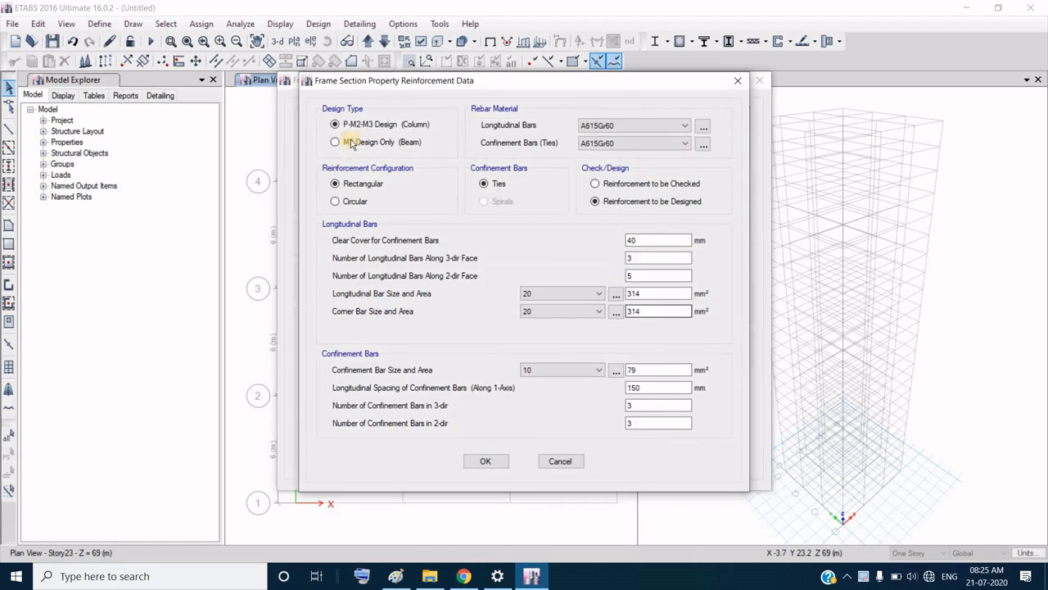
click(335, 143)
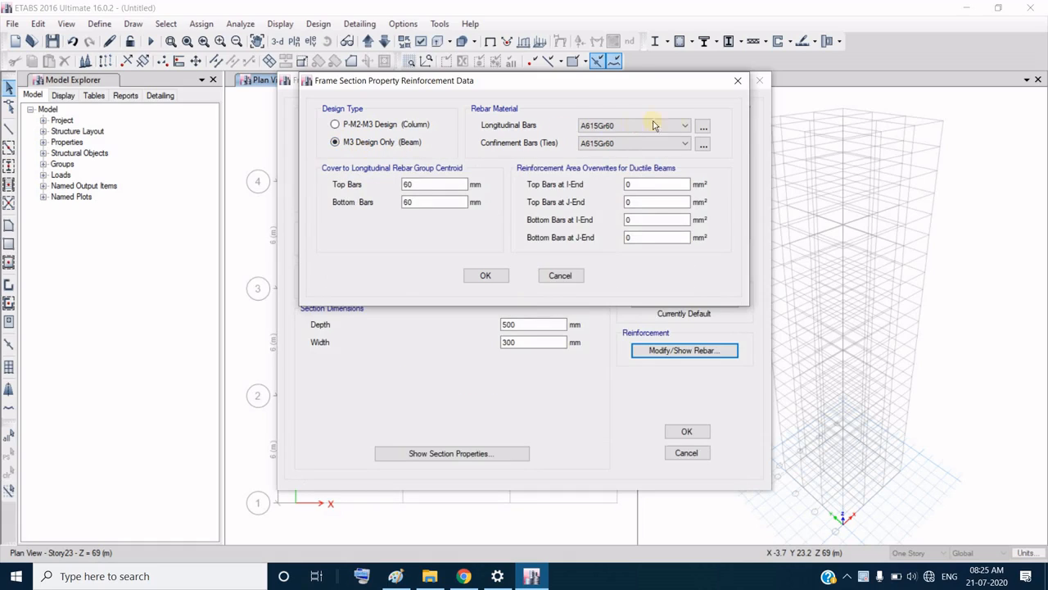
click(656, 125)
click(643, 144)
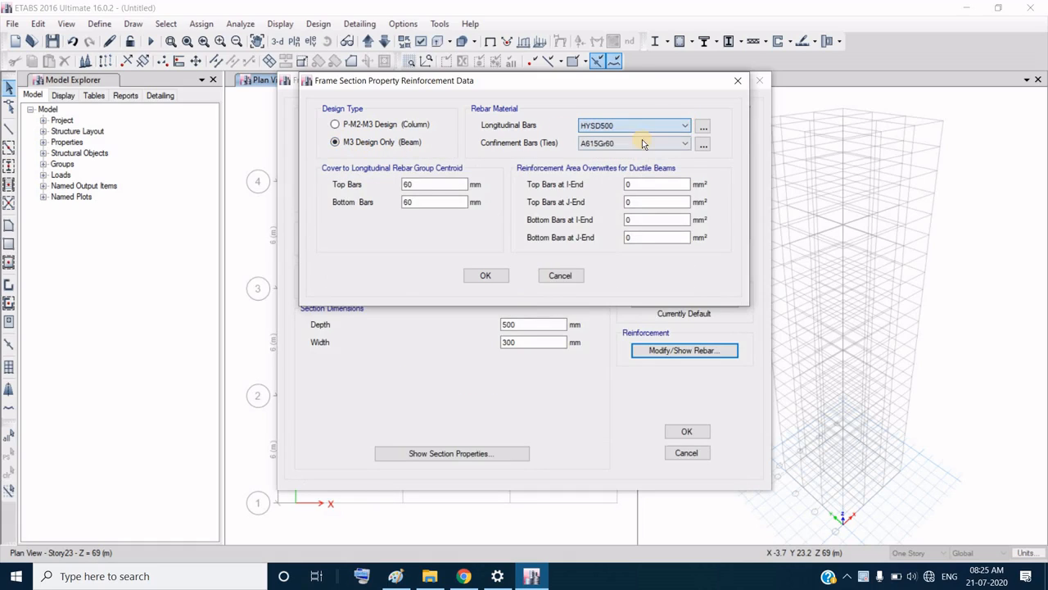
click(655, 143)
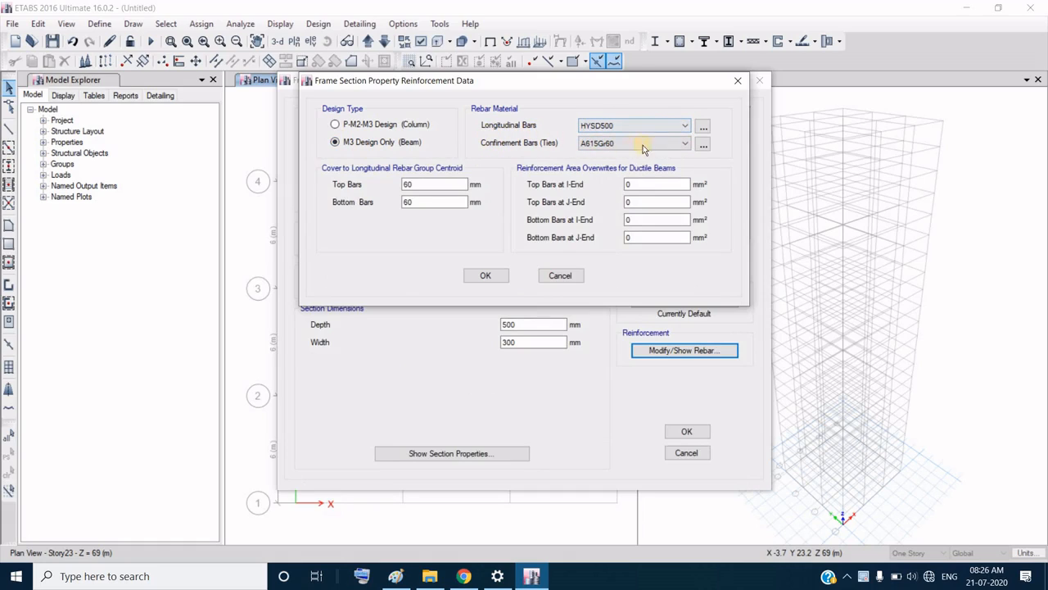
click(638, 144)
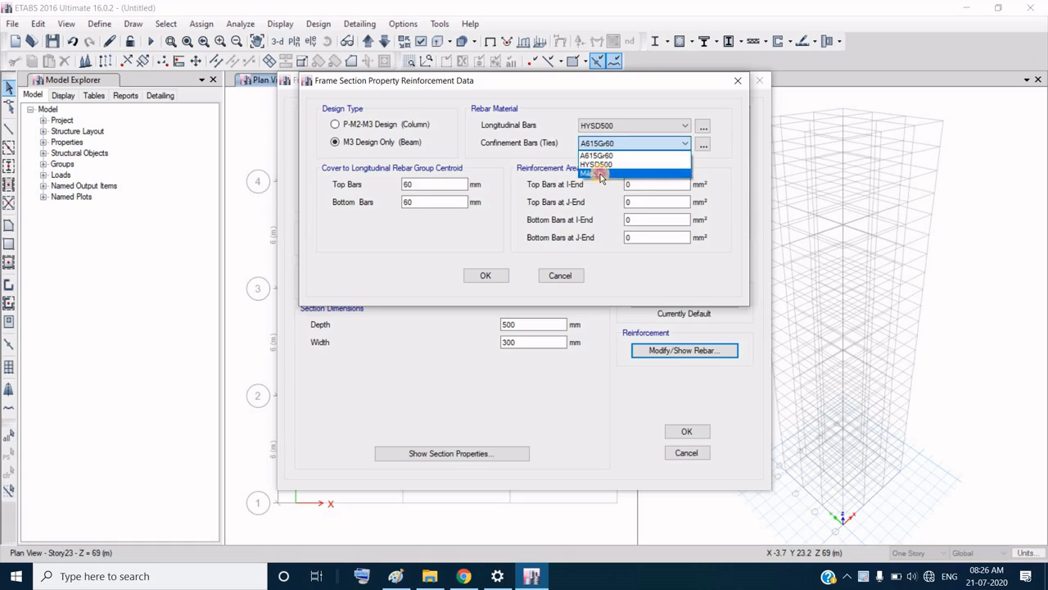
click(597, 169)
Step: Set the top and bottom rebar cover to 25 mm and accept the beam section
drag(437, 184, 361, 191)
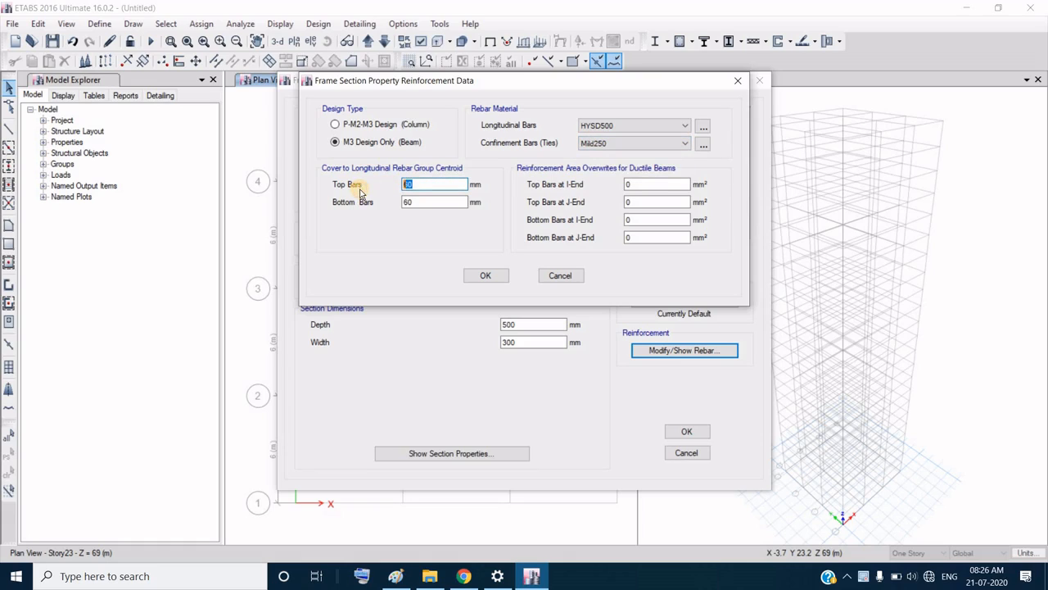
drag(425, 202, 354, 203)
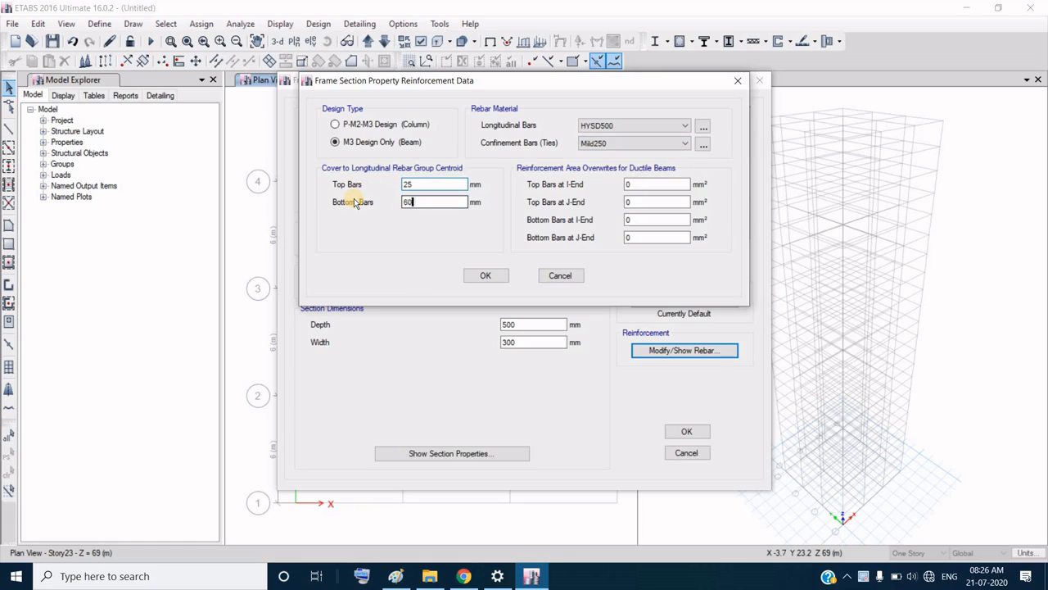
click(492, 277)
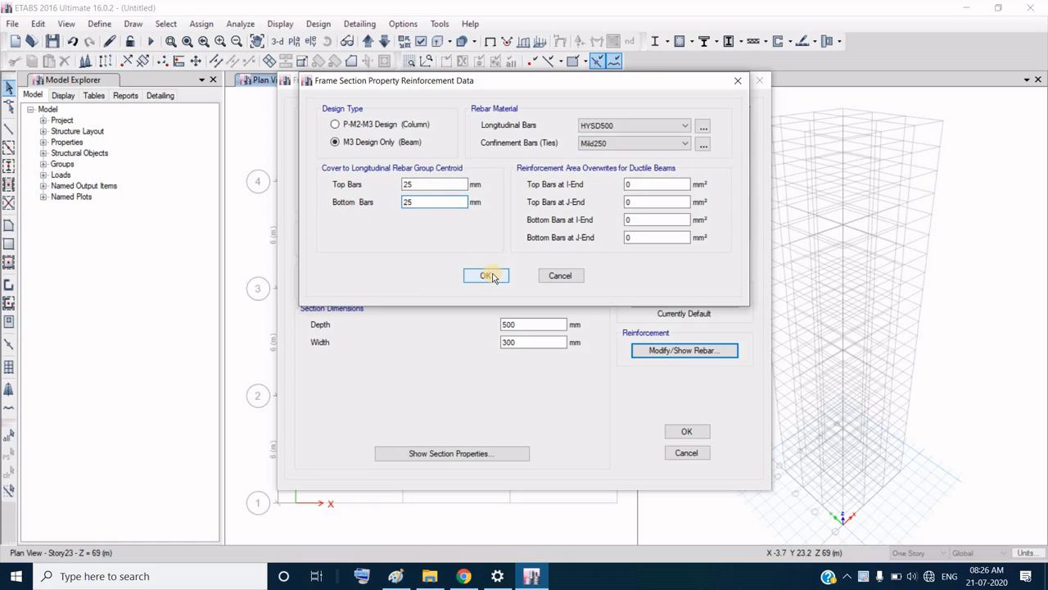
click(690, 431)
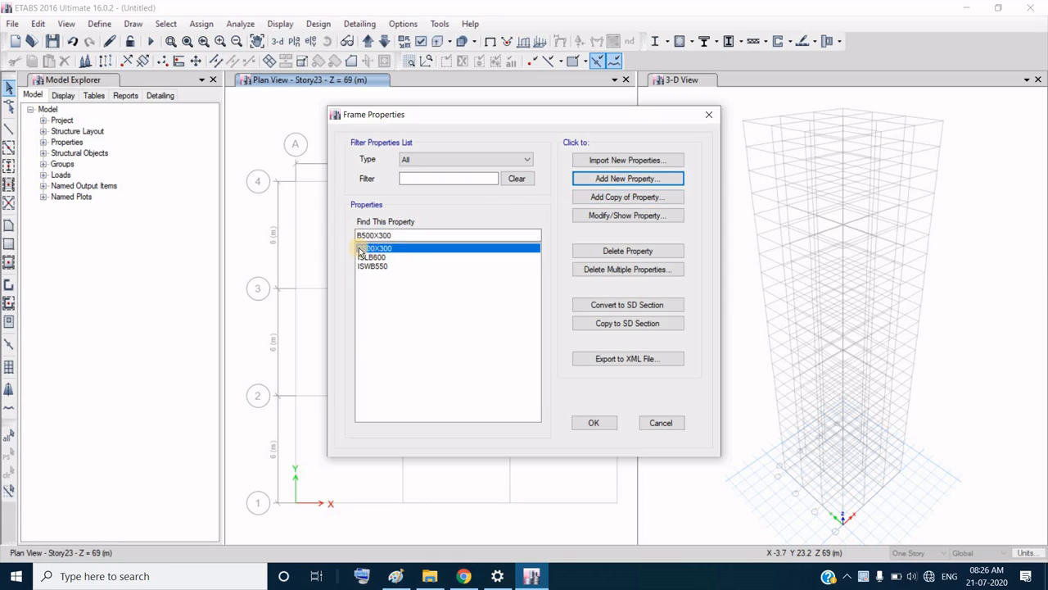
Step: Copy the B500X300 section as B550X350 with a depth of 550 mm and a width of 350 mm
click(627, 196)
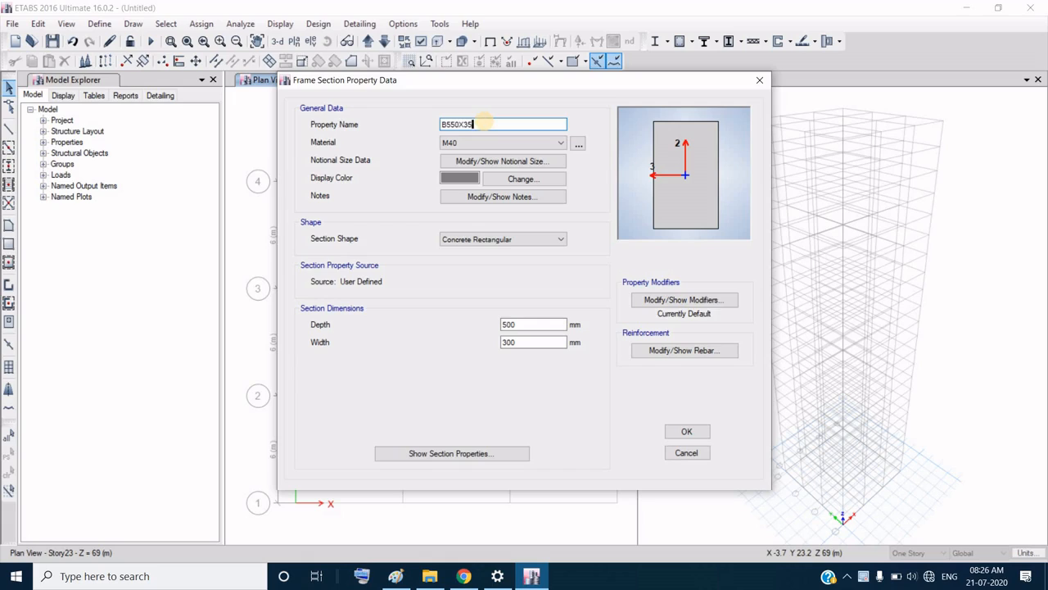
drag(521, 324, 482, 329)
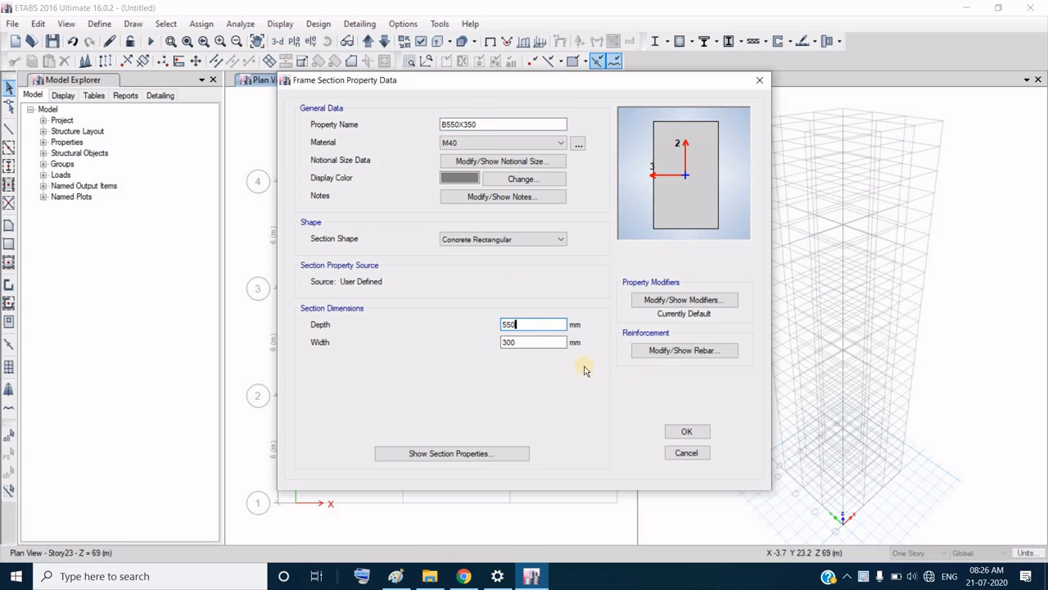
double_click(534, 342)
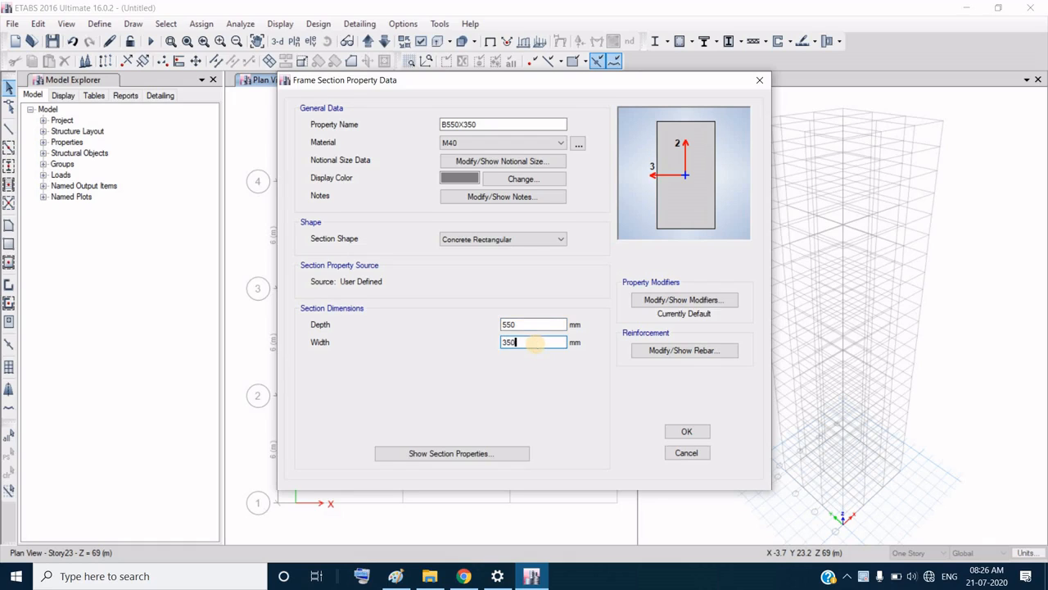
click(685, 433)
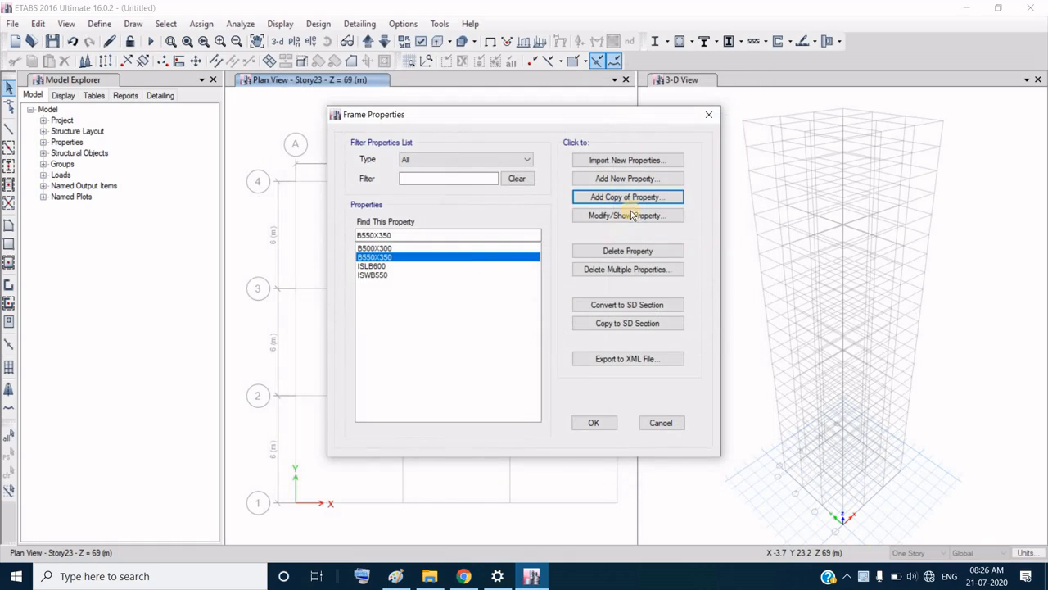
Step: Copy the B550X350 section as B600X400 with a depth of 600 mm and a width of 400 mm
click(631, 198)
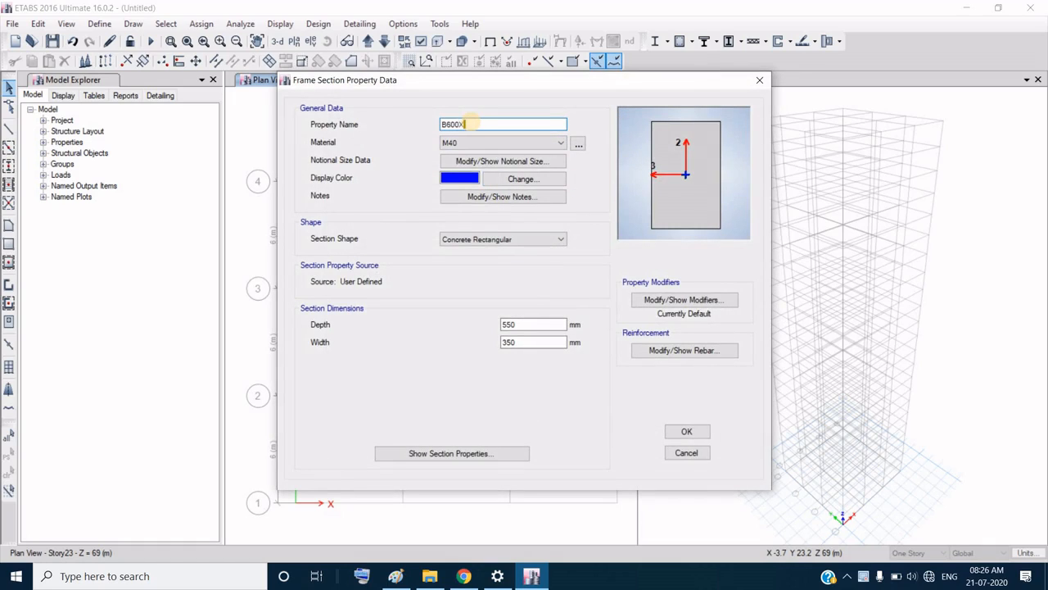
double_click(516, 323)
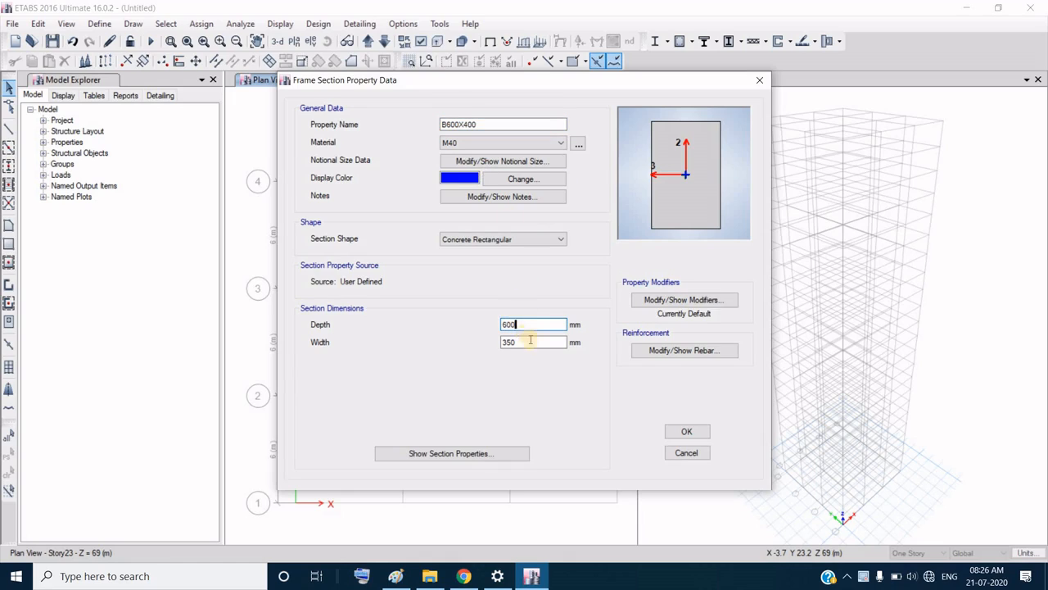
double_click(508, 344)
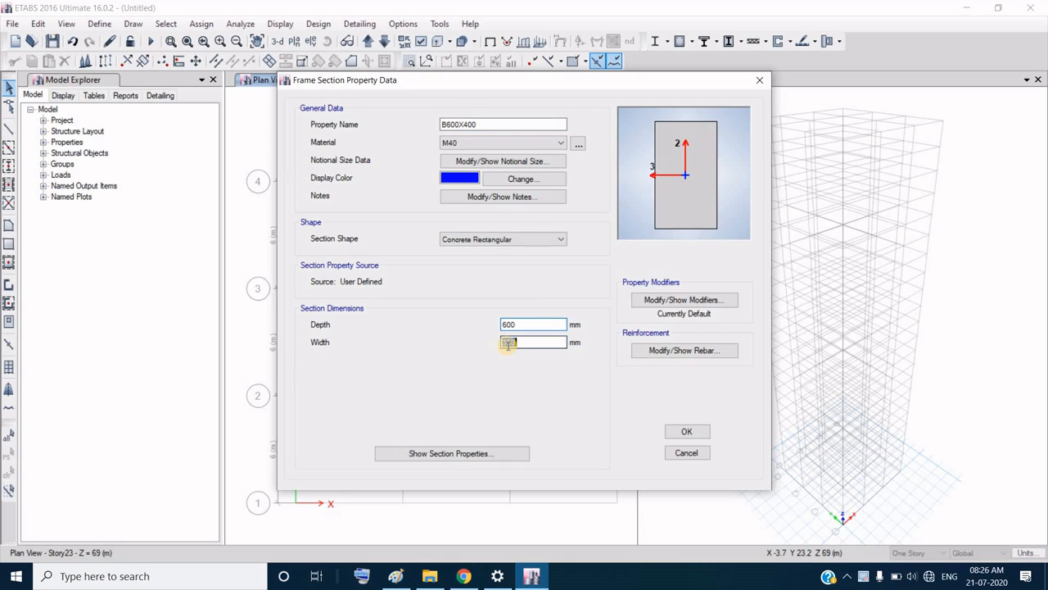
click(689, 434)
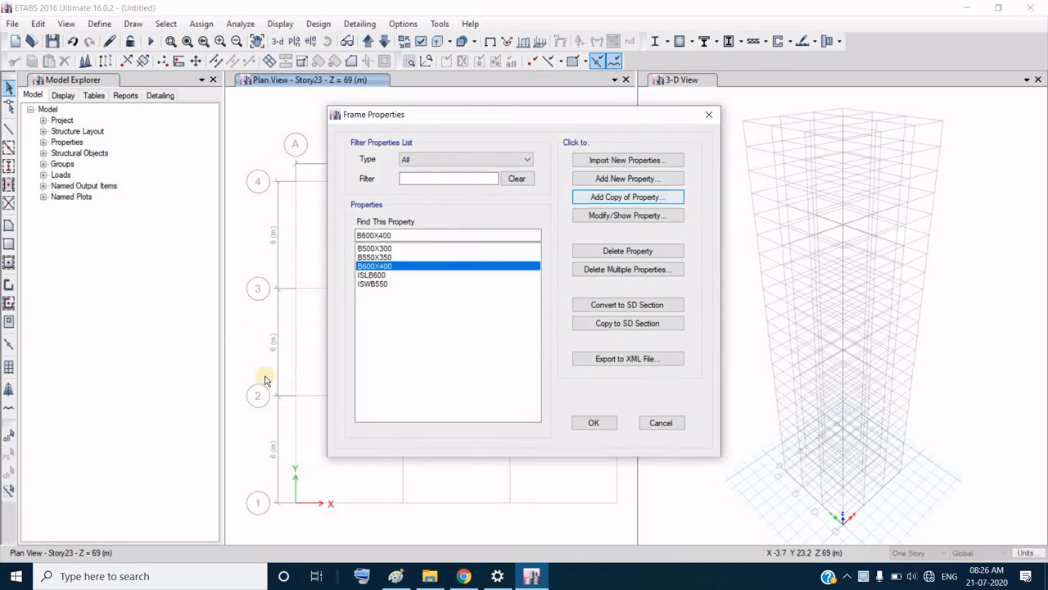
Step: Check the column sizes in the Paint drawing and add a concrete rectangular section named C500X500 in M40 in ETABS
key(alt+Tab)
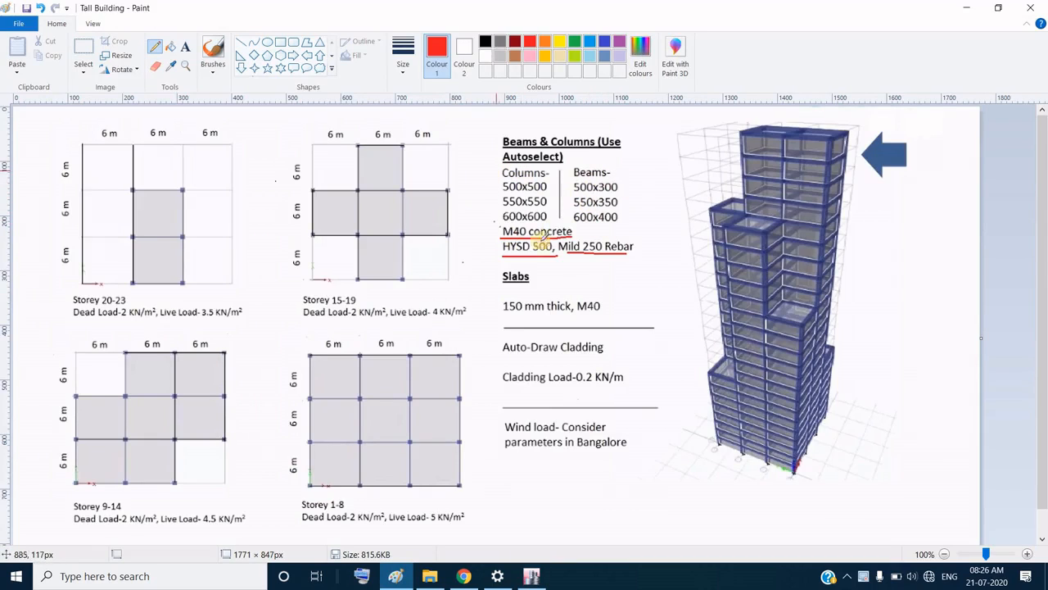
click(531, 575)
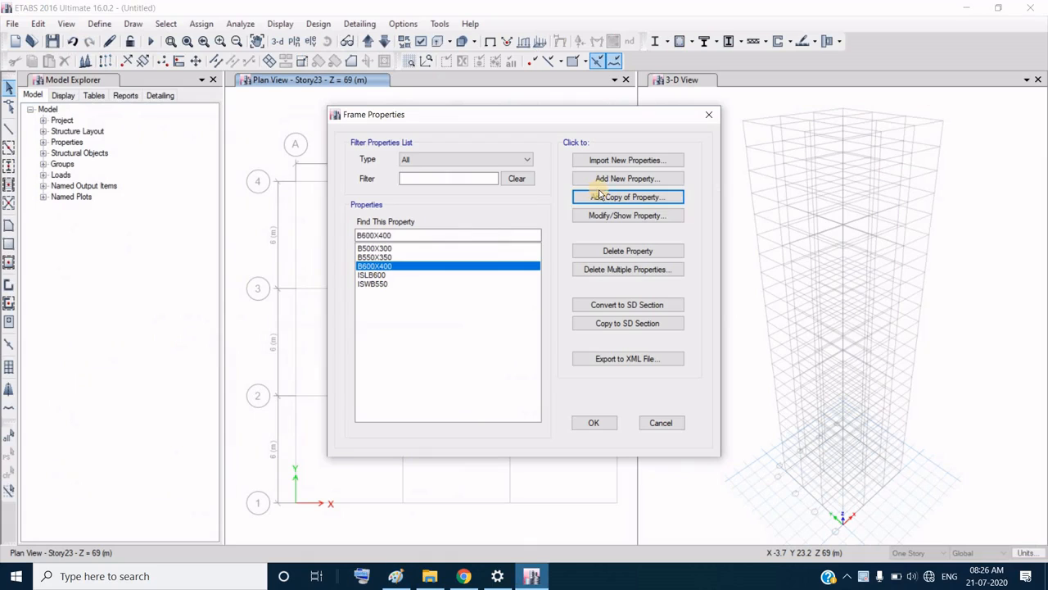
click(614, 177)
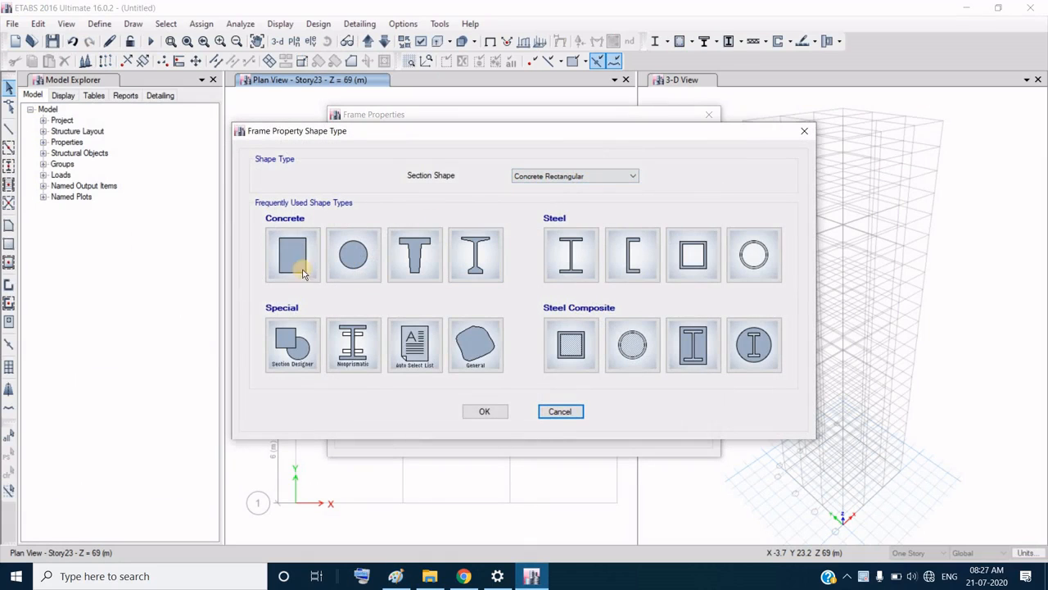
click(302, 273)
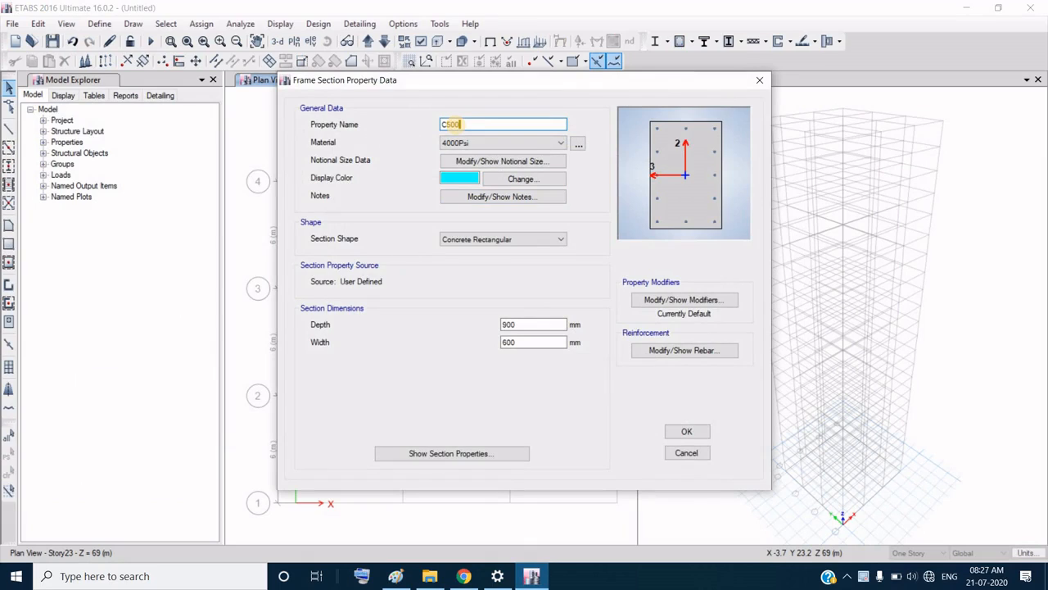
click(543, 144)
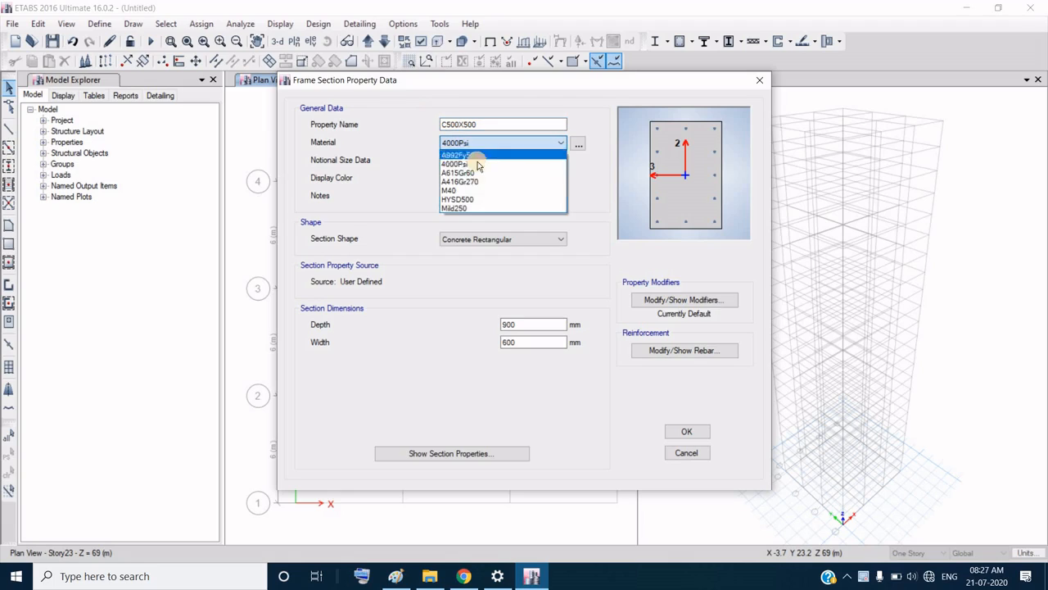
click(449, 192)
Step: Set both the depth and width of the C500X500 column section to 500 mm
drag(527, 325, 477, 318)
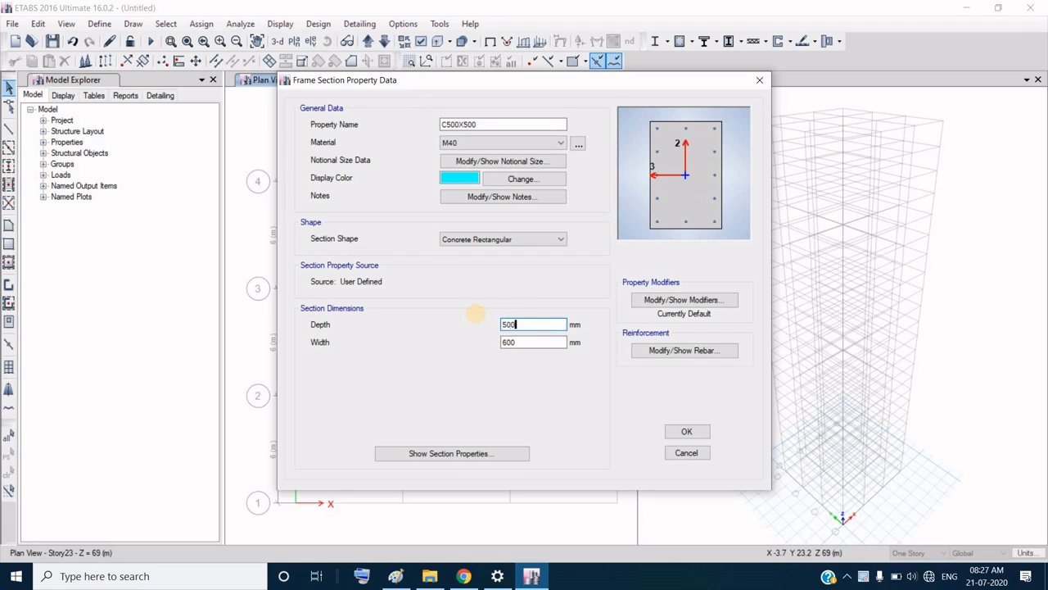
key(Tab)
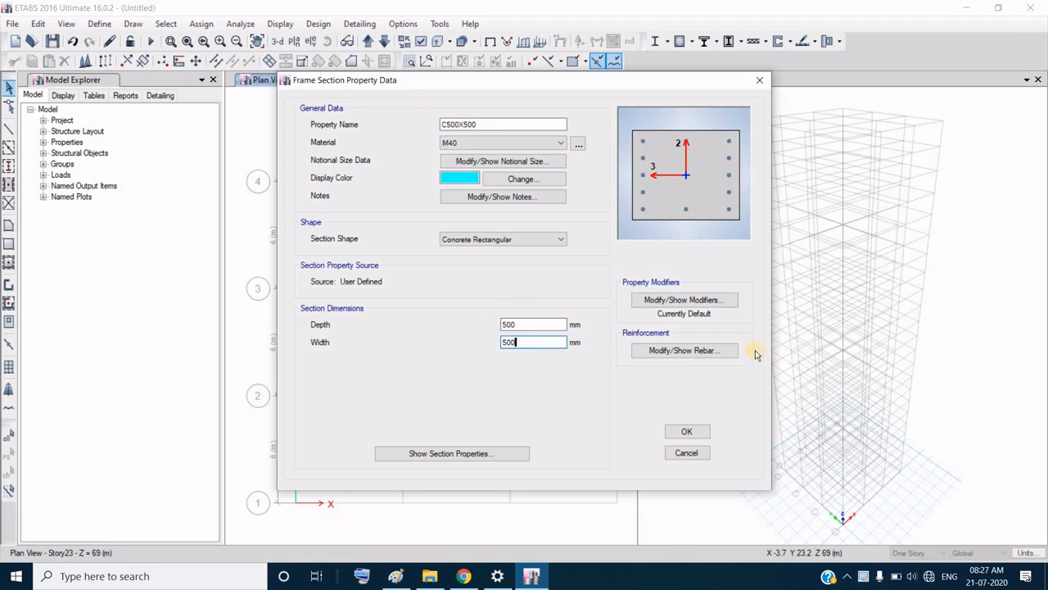
text(500)
Step: Assign HYSD500 to the column's longitudinal bars and Mild250 to its confinement bars, using P-M2-M3 Design (Column)
click(695, 352)
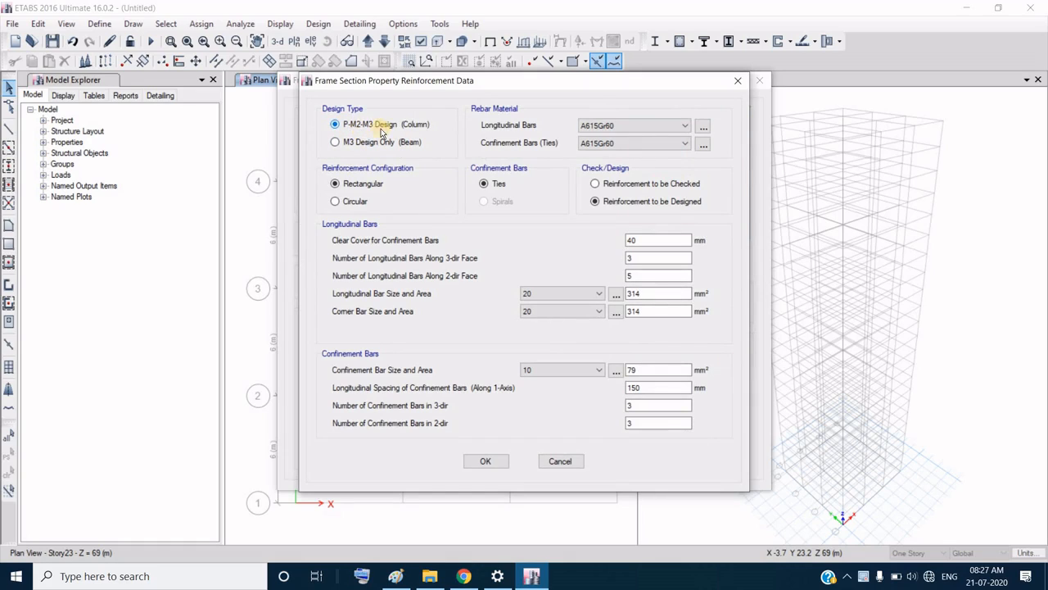
click(683, 126)
click(634, 148)
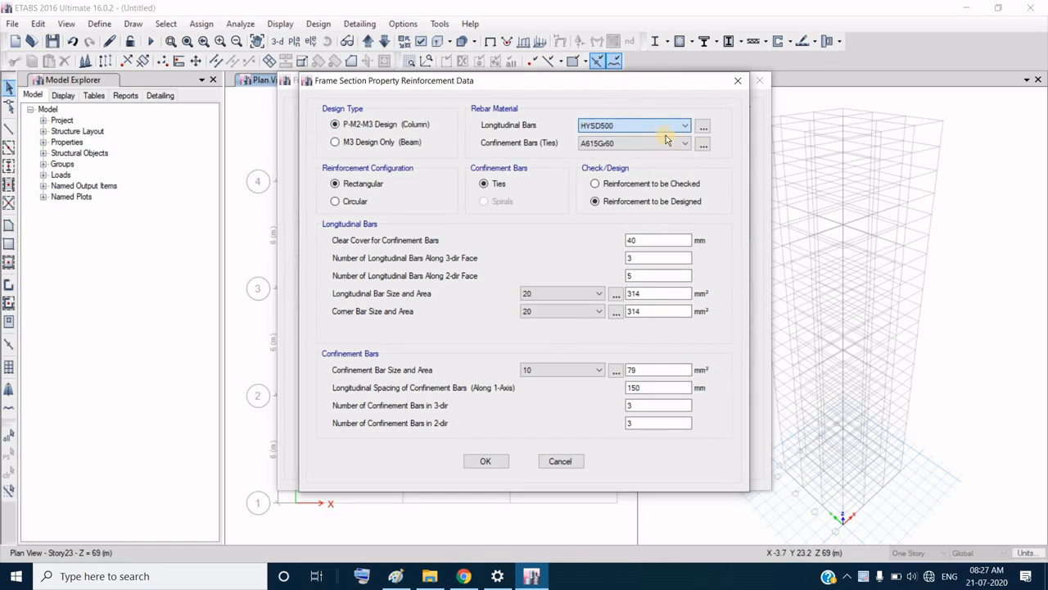
click(684, 143)
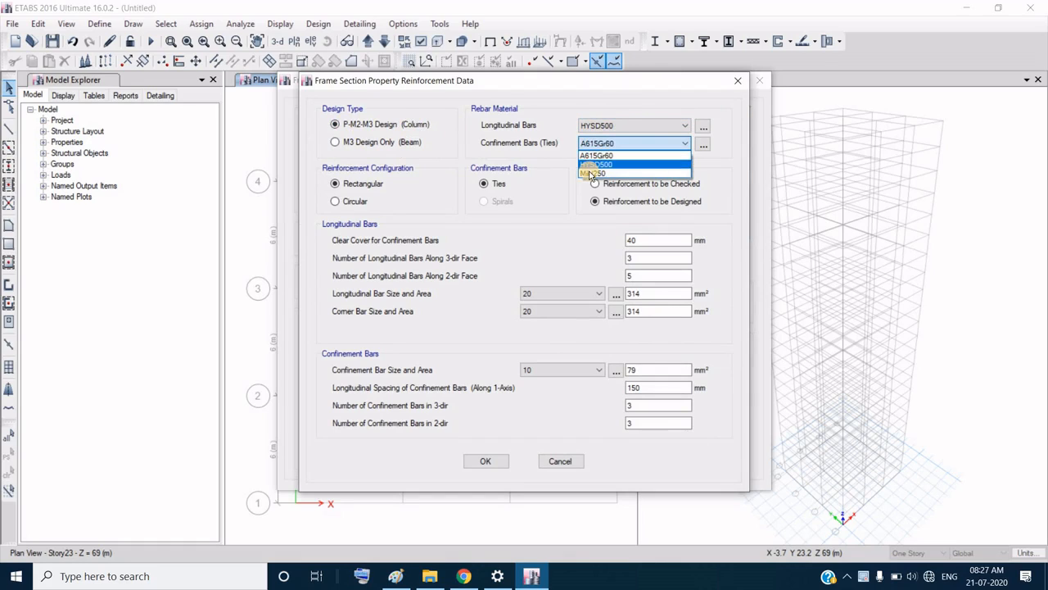
click(592, 173)
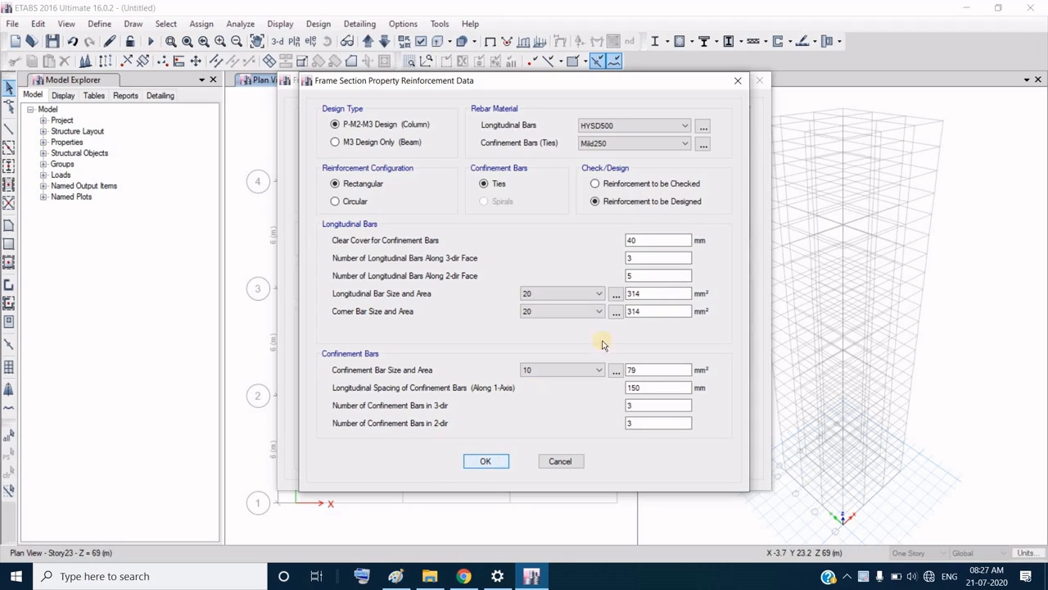
Step: Accept the C500X500 column section and copy it as C550X550 with depth and width of 550 mm
click(487, 461)
click(688, 432)
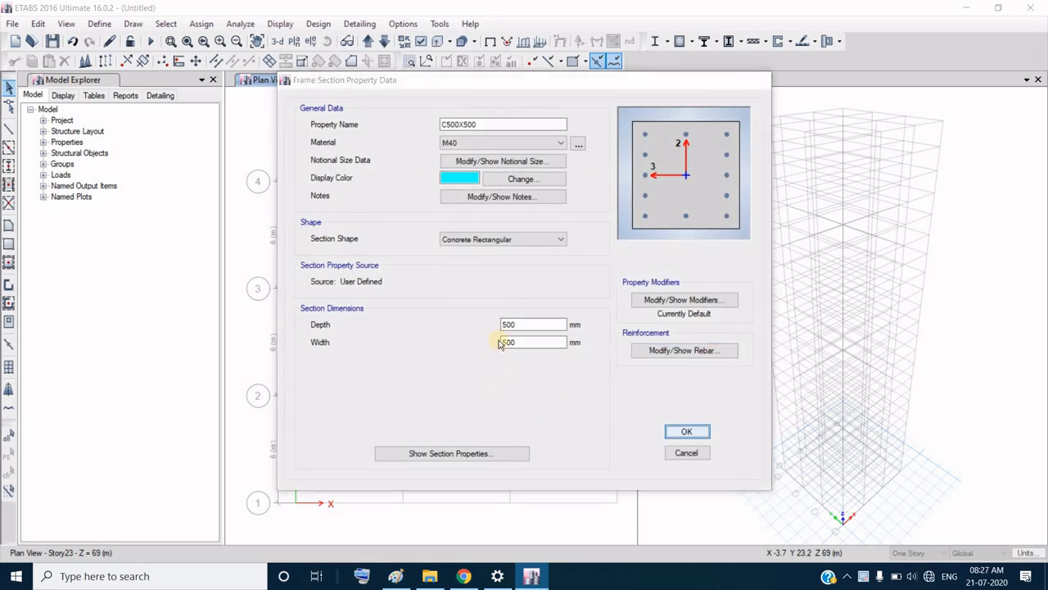
click(616, 197)
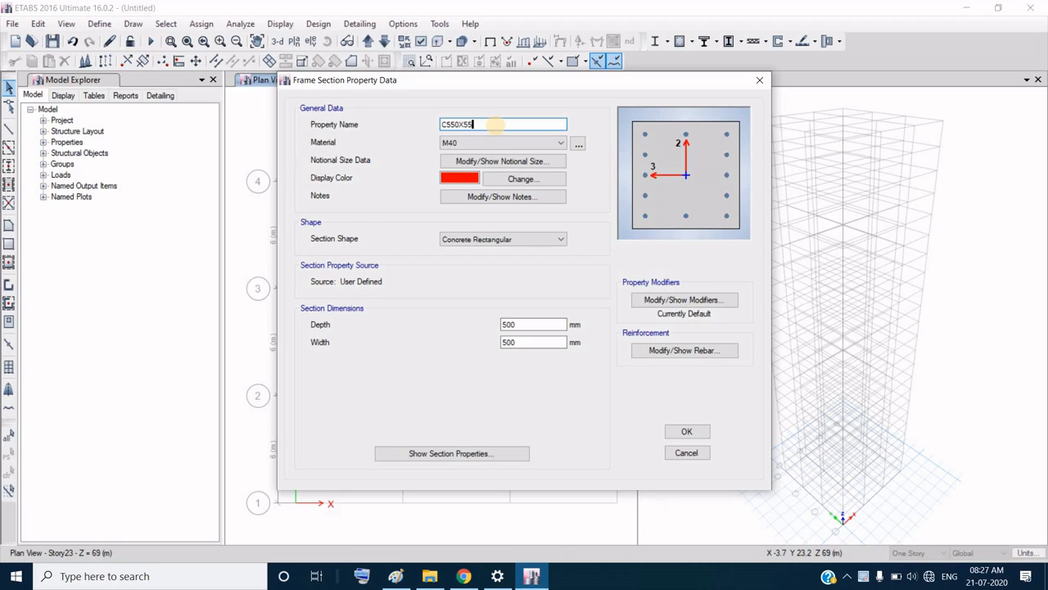
double_click(517, 326)
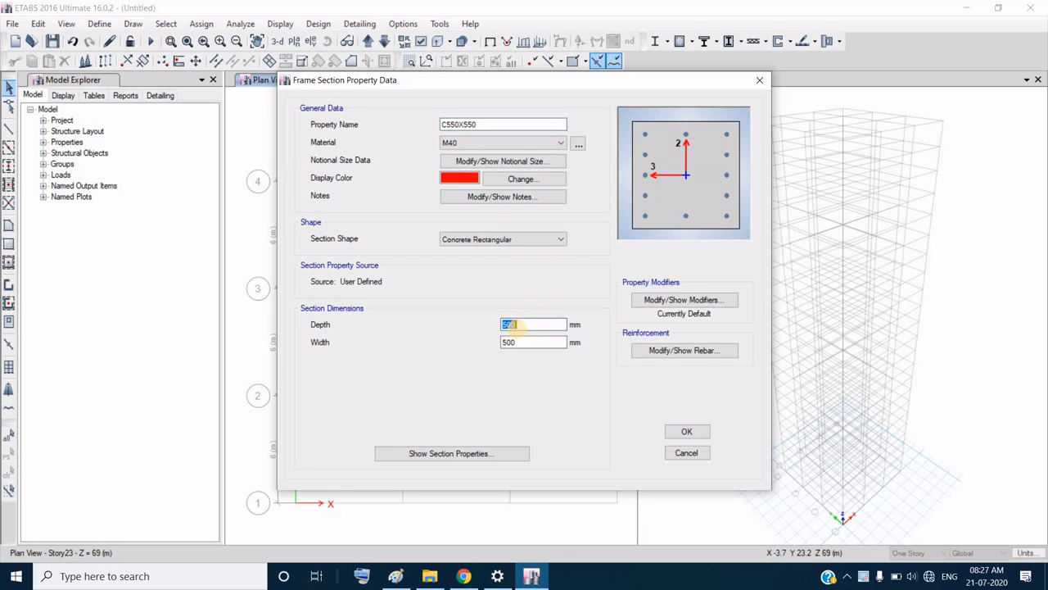
double_click(511, 343)
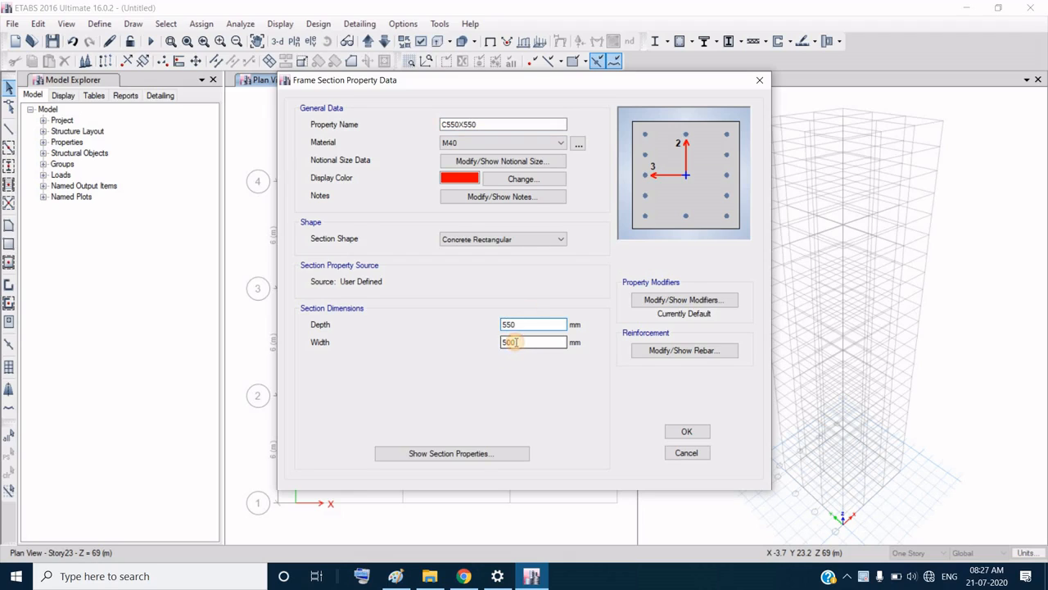
text(550)
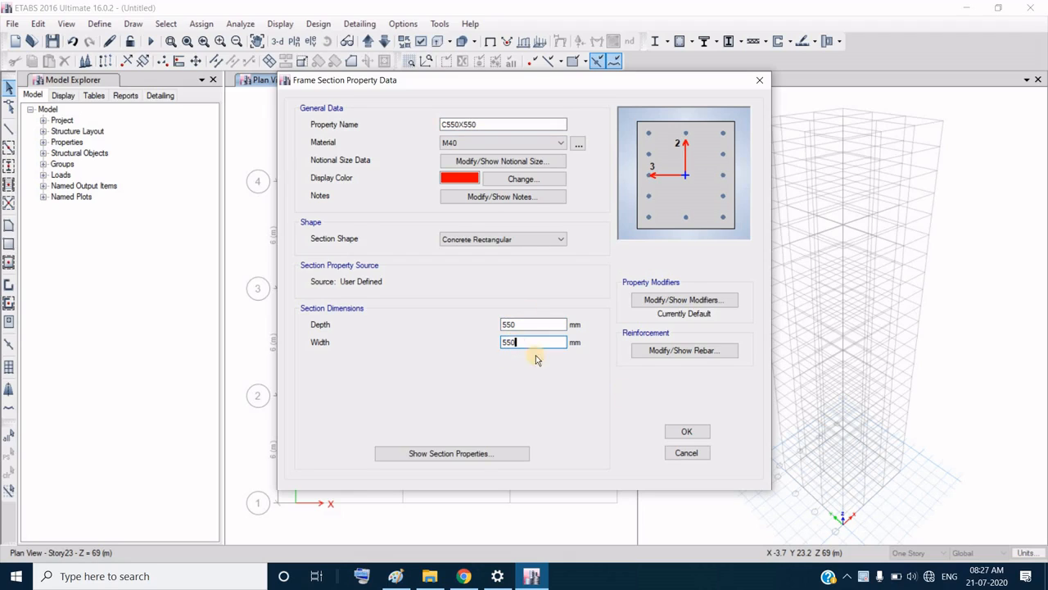
click(688, 429)
Step: Copy the C550X550 section as C600X600 with depth and width of 600 mm, and accept the frame properties
click(618, 202)
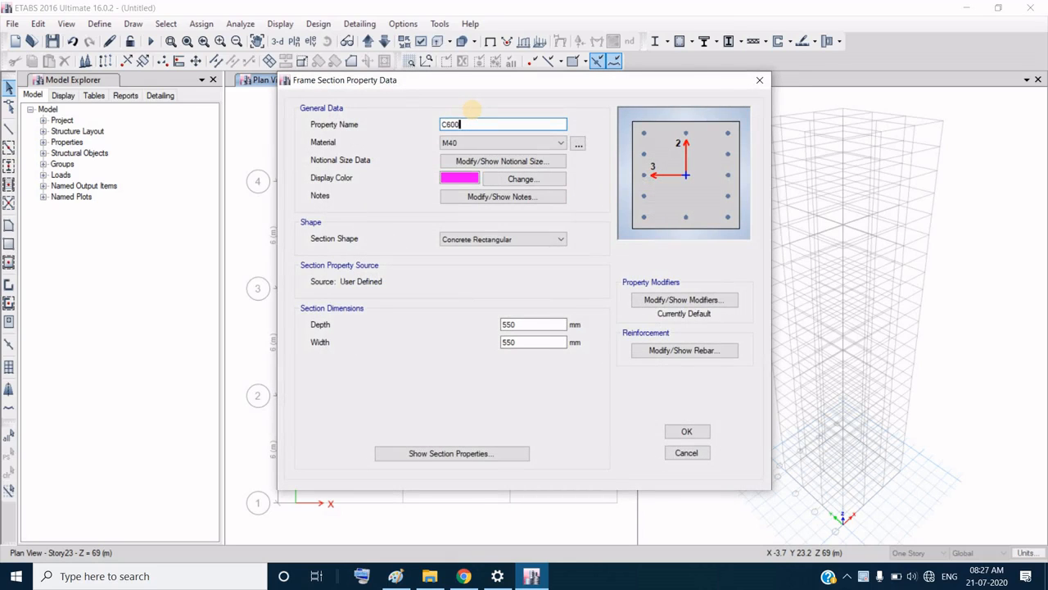
double_click(504, 326)
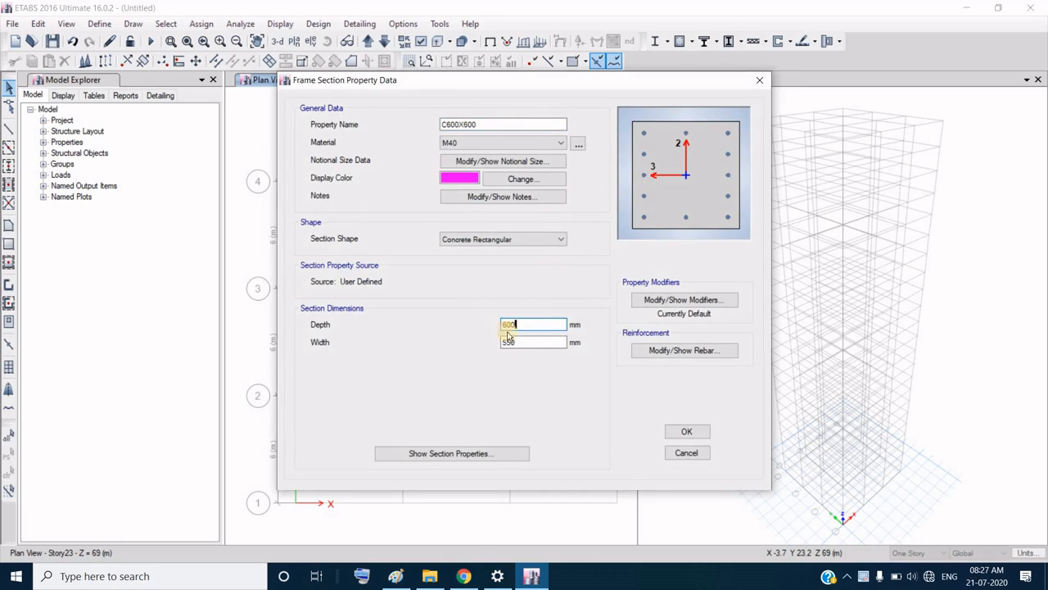
double_click(519, 342)
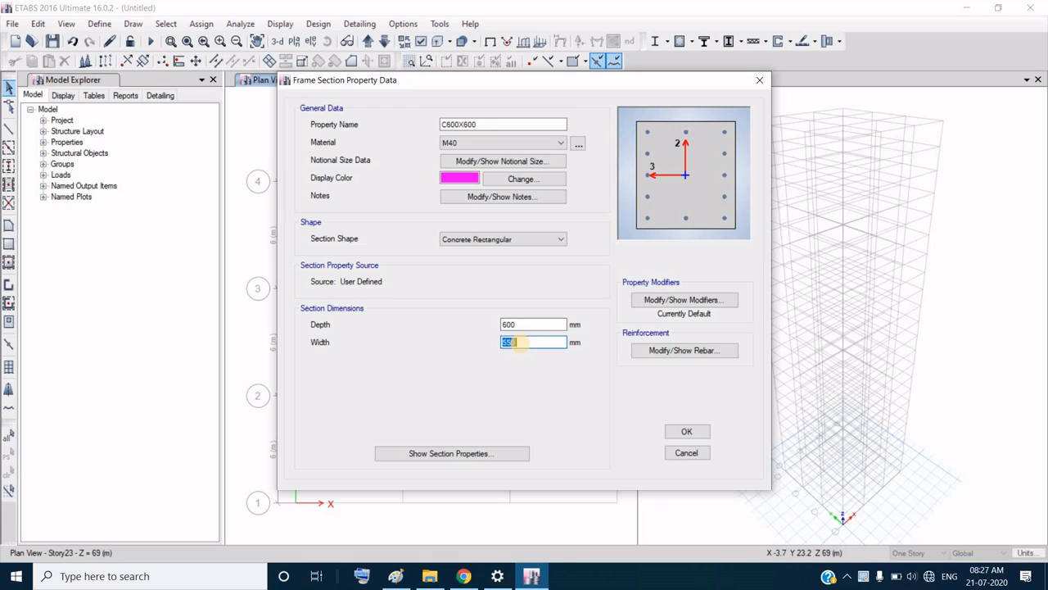
text(600)
click(685, 434)
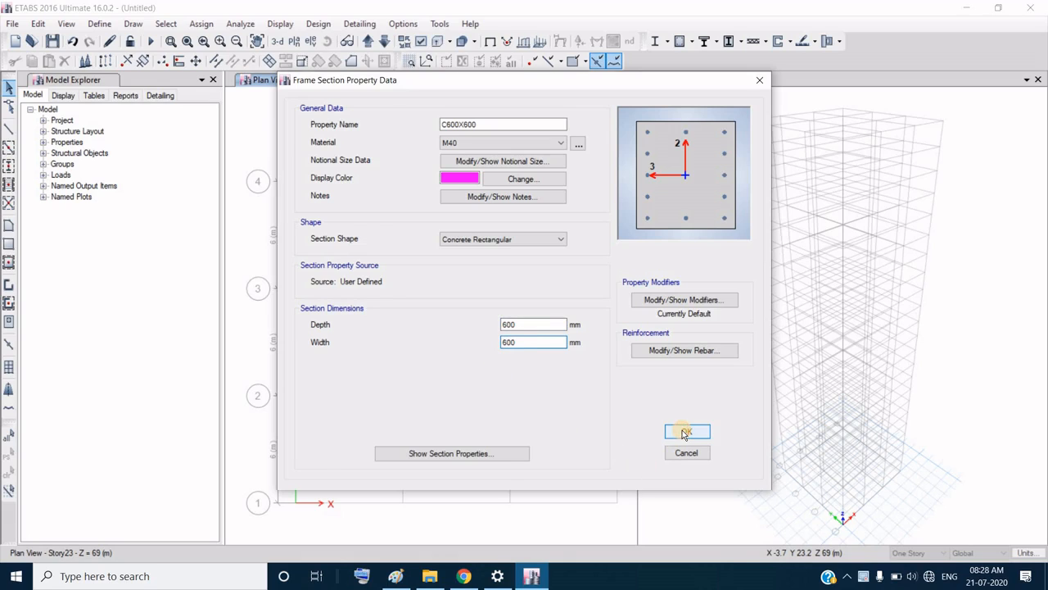
click(596, 423)
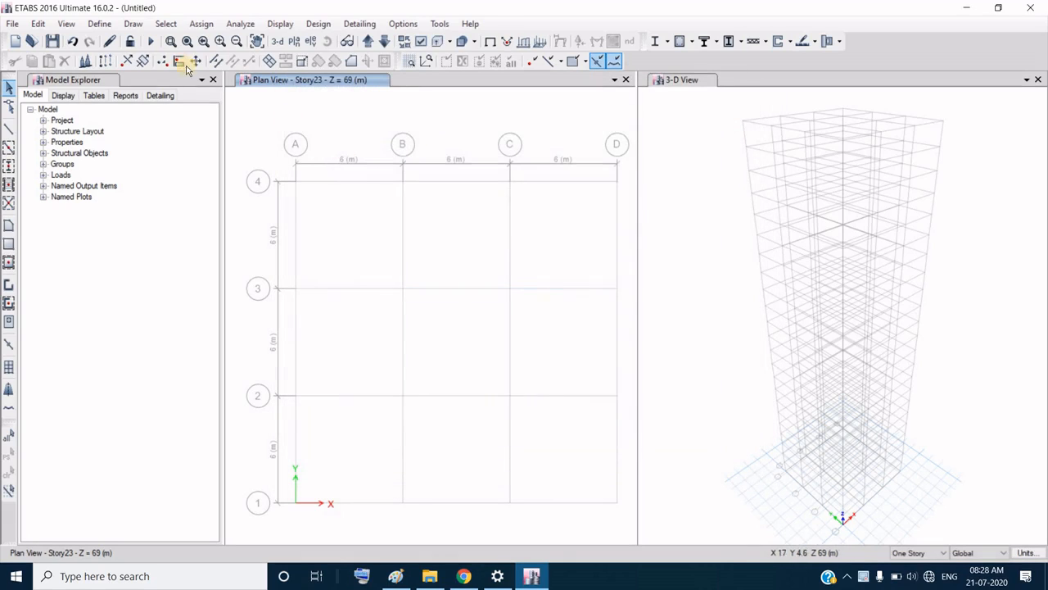
Step: Define a slab section named S 150MM in M40 with a thickness of 150 mm
click(99, 23)
mouse_move(116, 68)
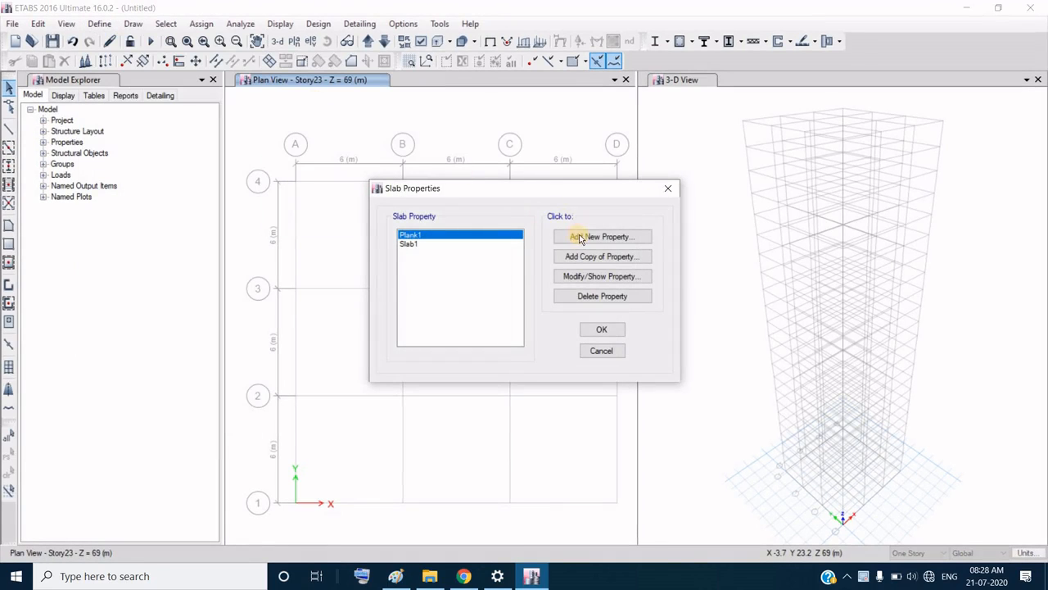
click(581, 237)
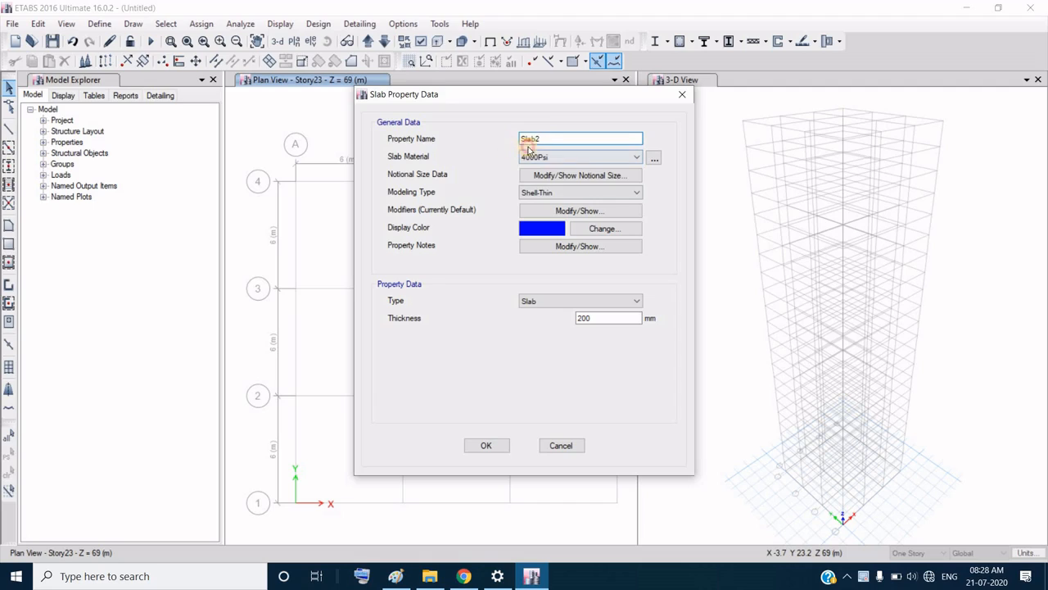
click(541, 138)
click(557, 157)
click(545, 205)
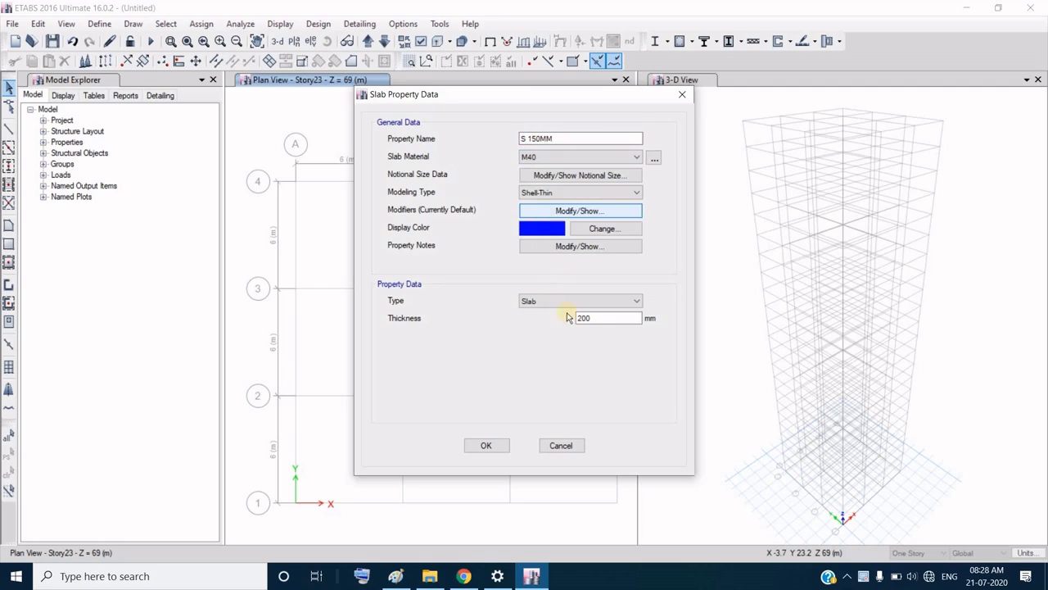
double_click(584, 318)
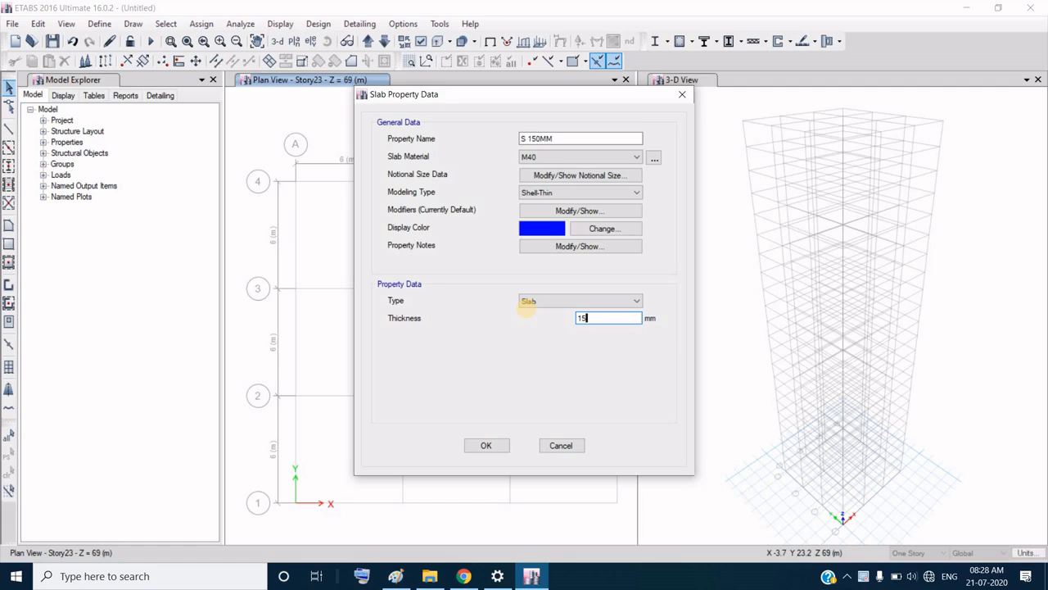
click(487, 446)
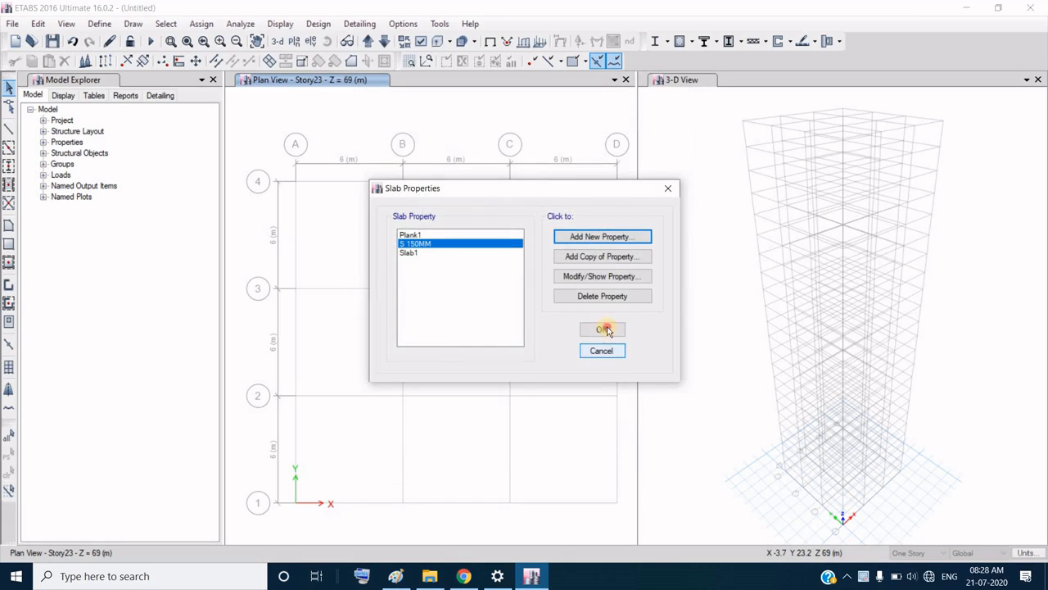
key(Return)
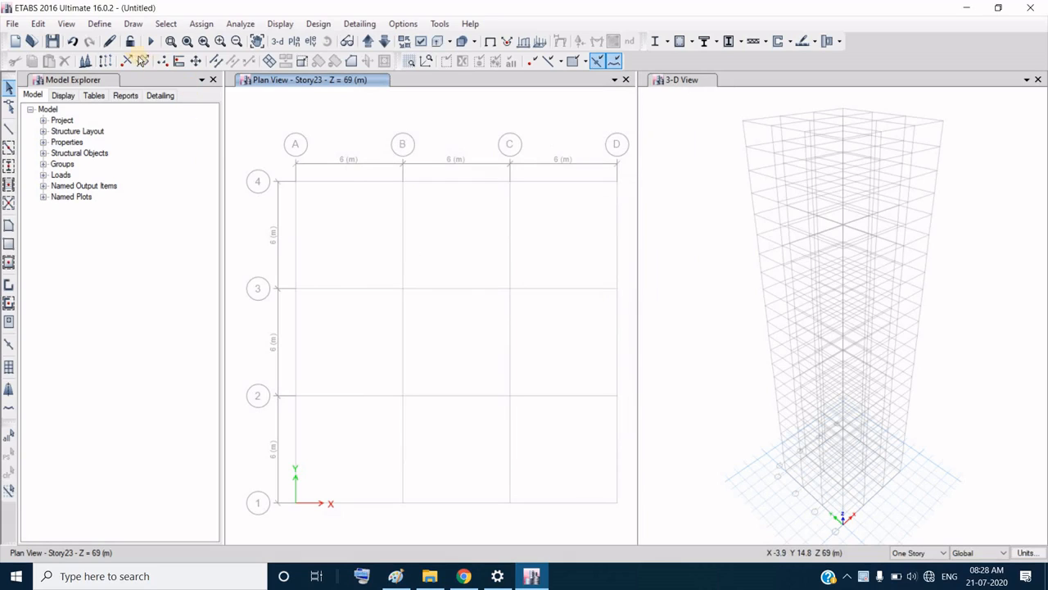
click(99, 24)
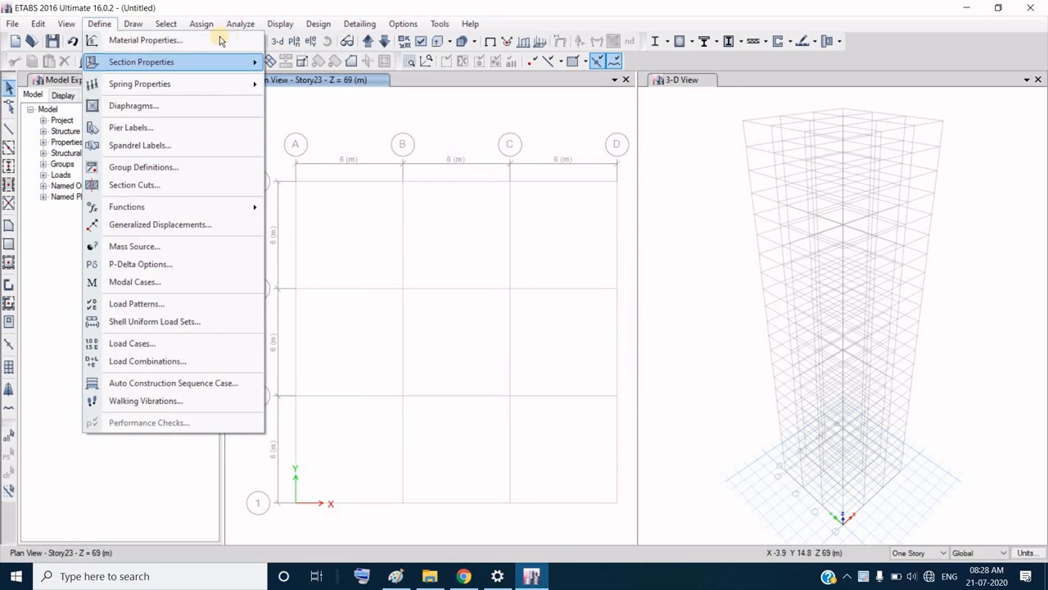
click(124, 26)
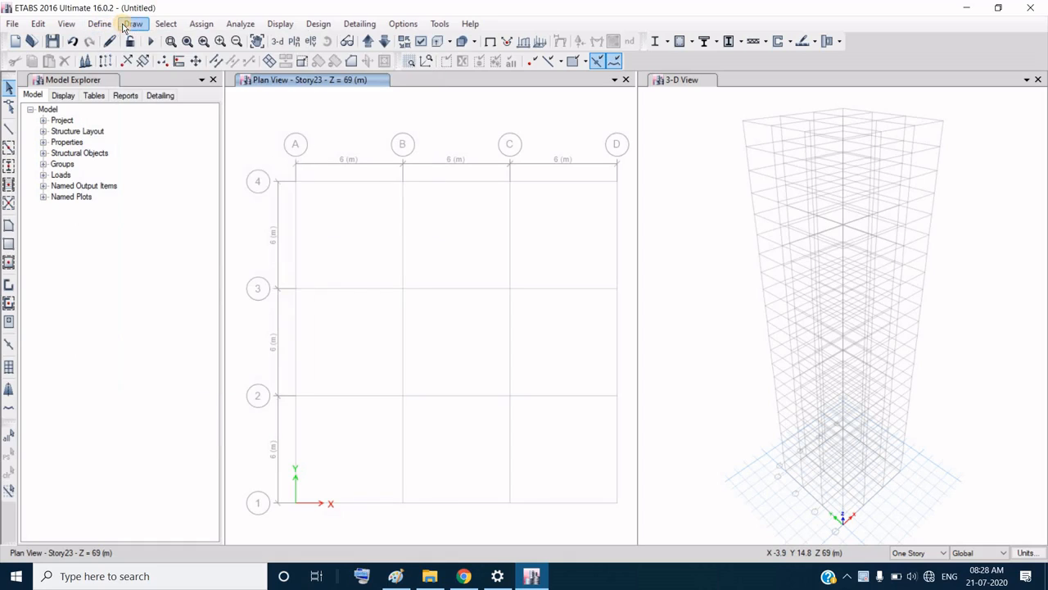
click(134, 25)
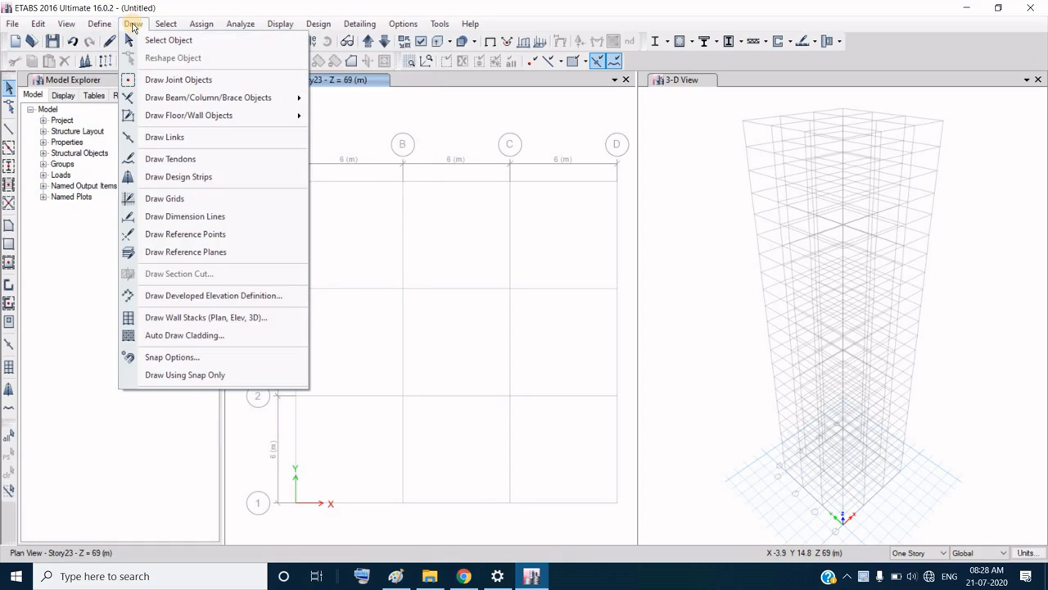
mouse_move(157, 98)
click(127, 26)
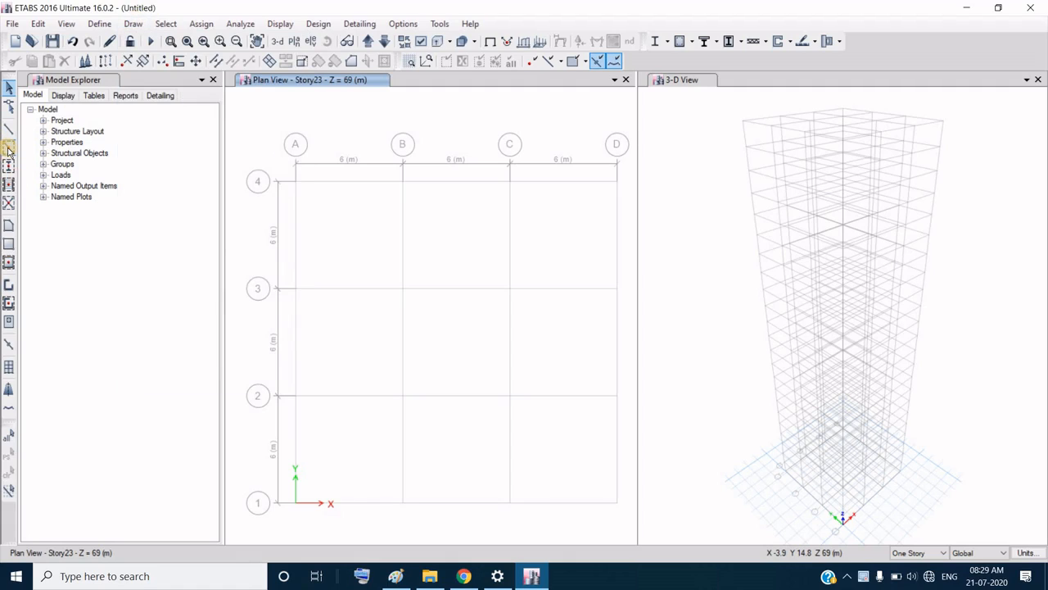
Step: Check the autoselect requirement for beams and columns in the Paint drawing, return to ETABS and leave line drawing mode
click(8, 150)
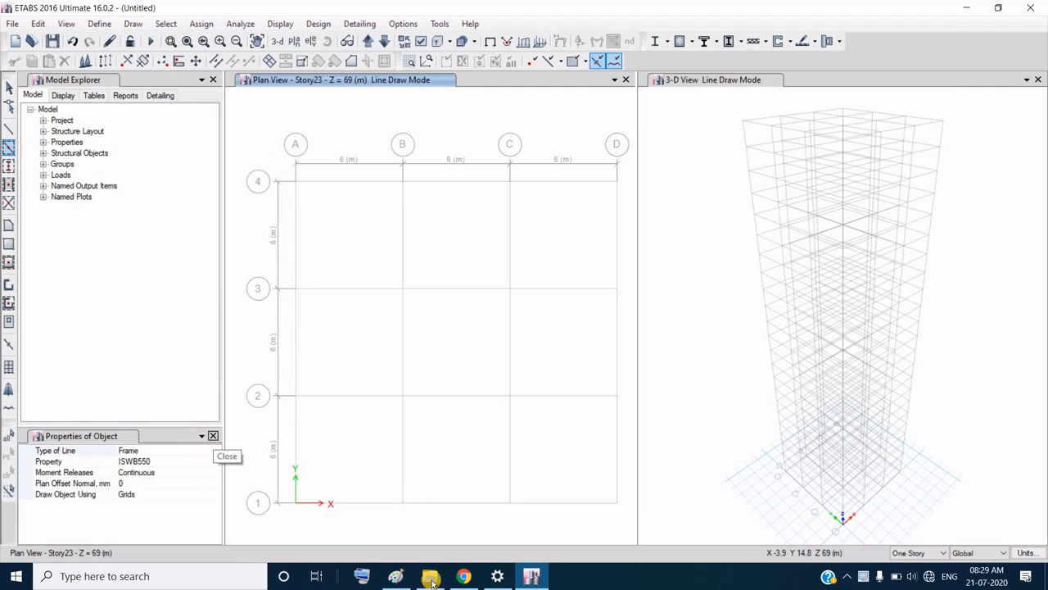
click(395, 576)
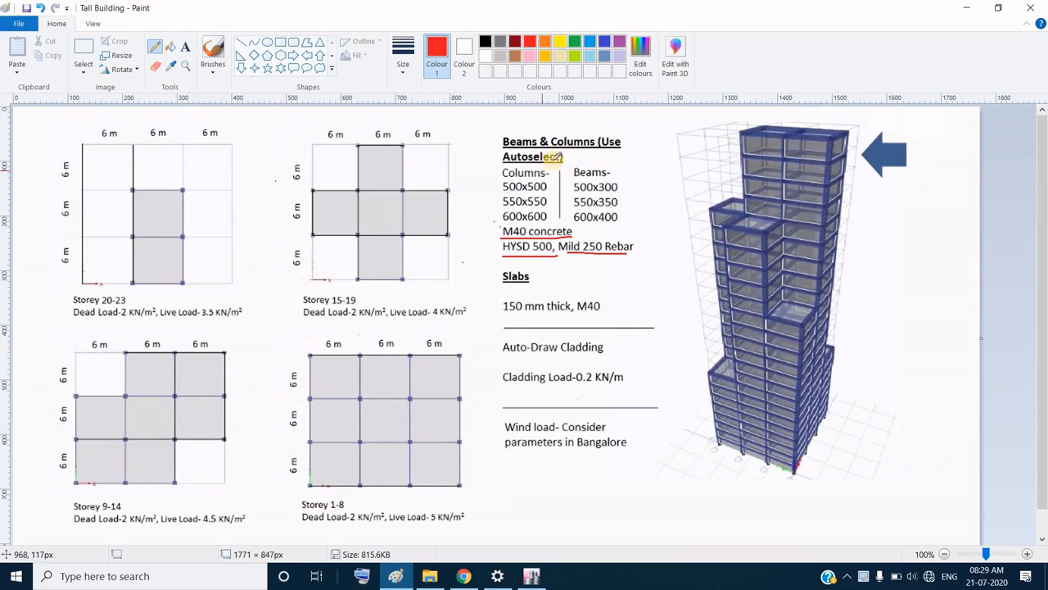
click(531, 576)
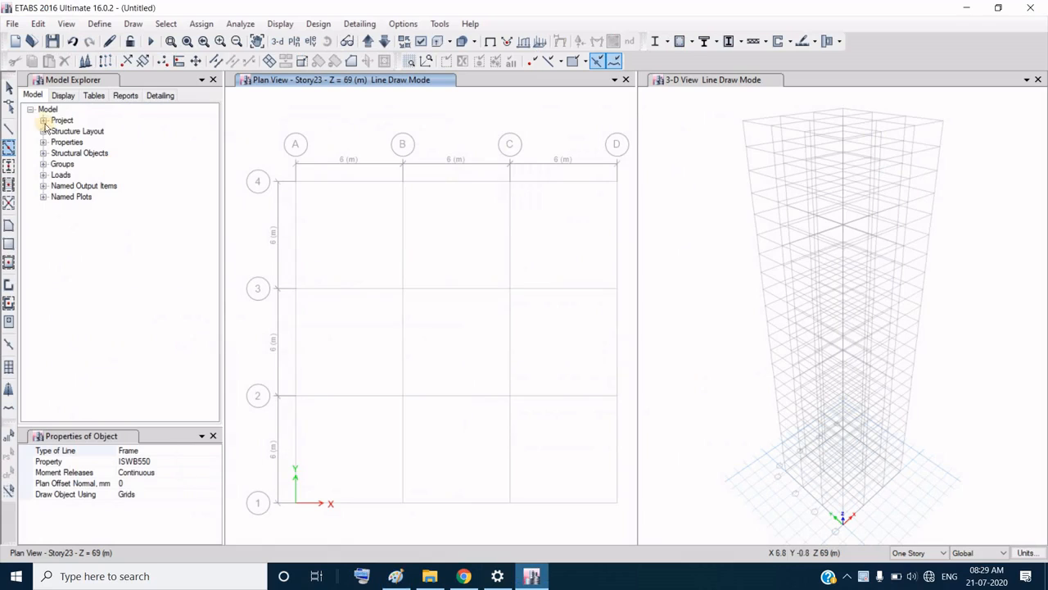
click(9, 87)
click(100, 24)
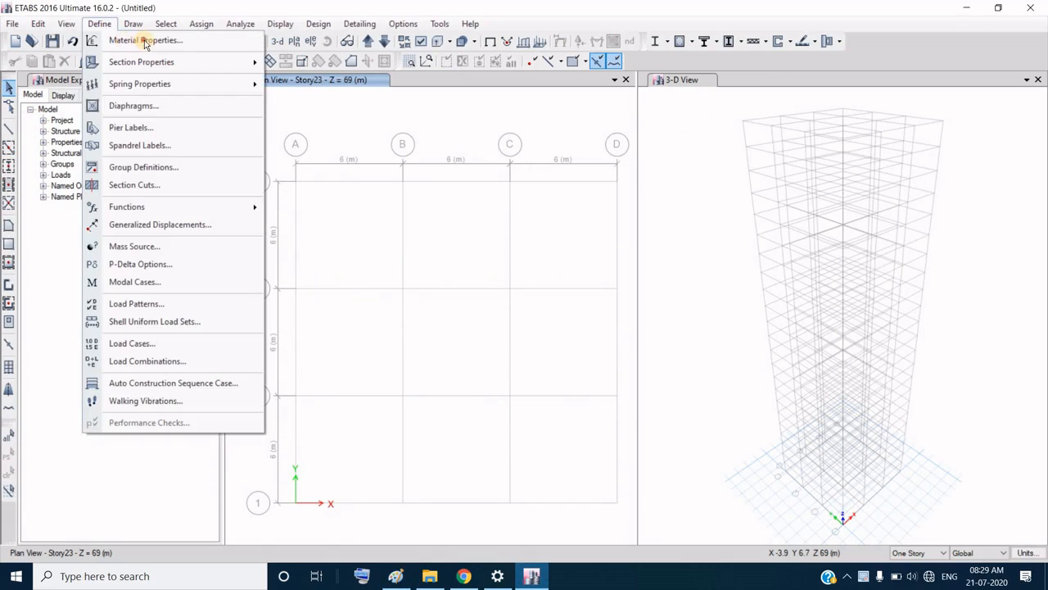
click(145, 39)
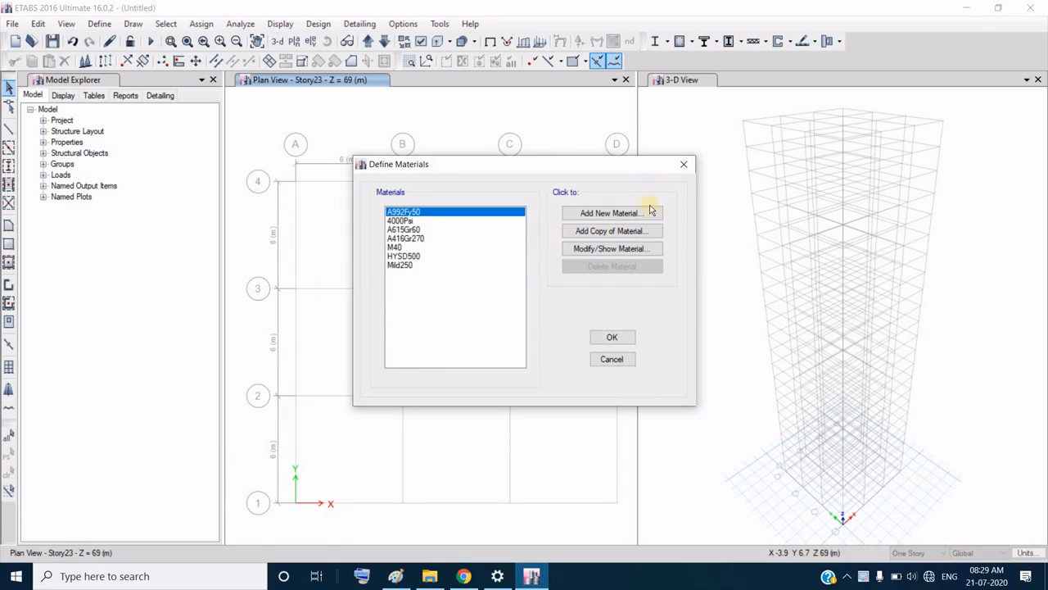
click(684, 164)
Step: Add an Auto Select frame section named Beam autoselect with the Concrete design type
click(96, 23)
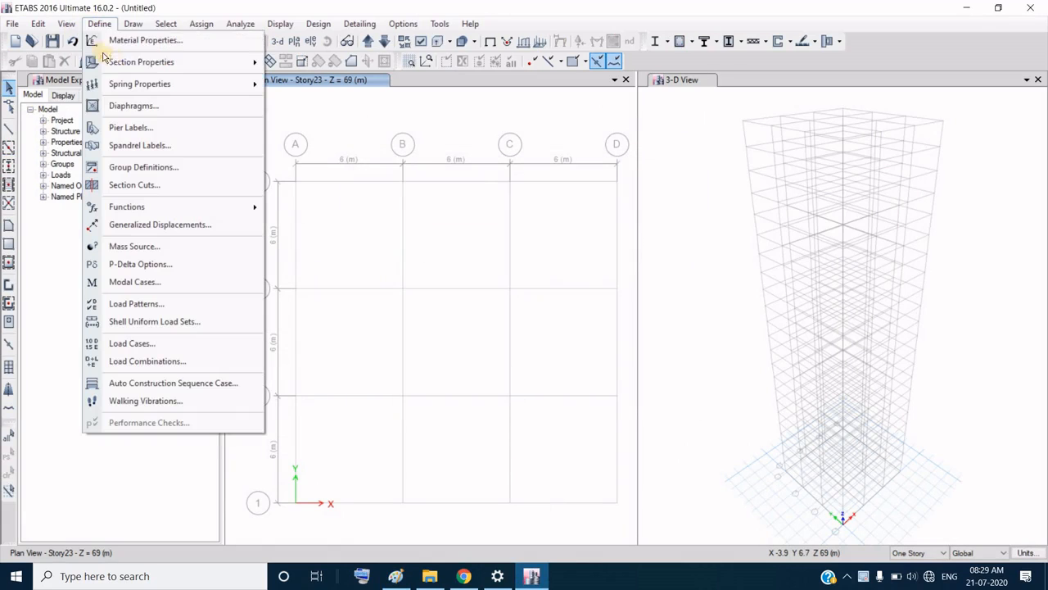
mouse_move(144, 63)
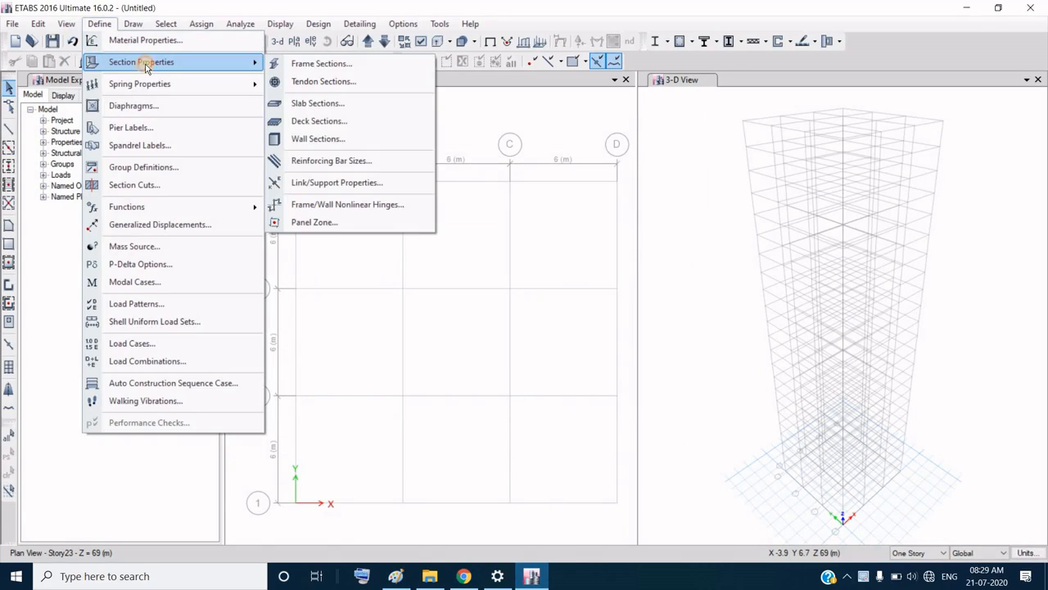
click(318, 65)
click(615, 179)
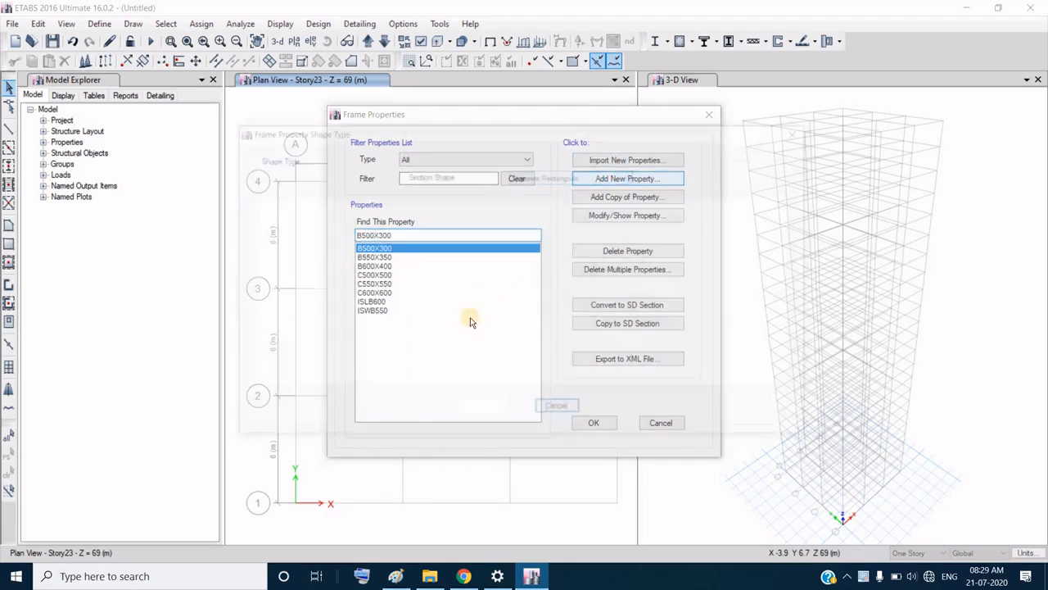
click(414, 339)
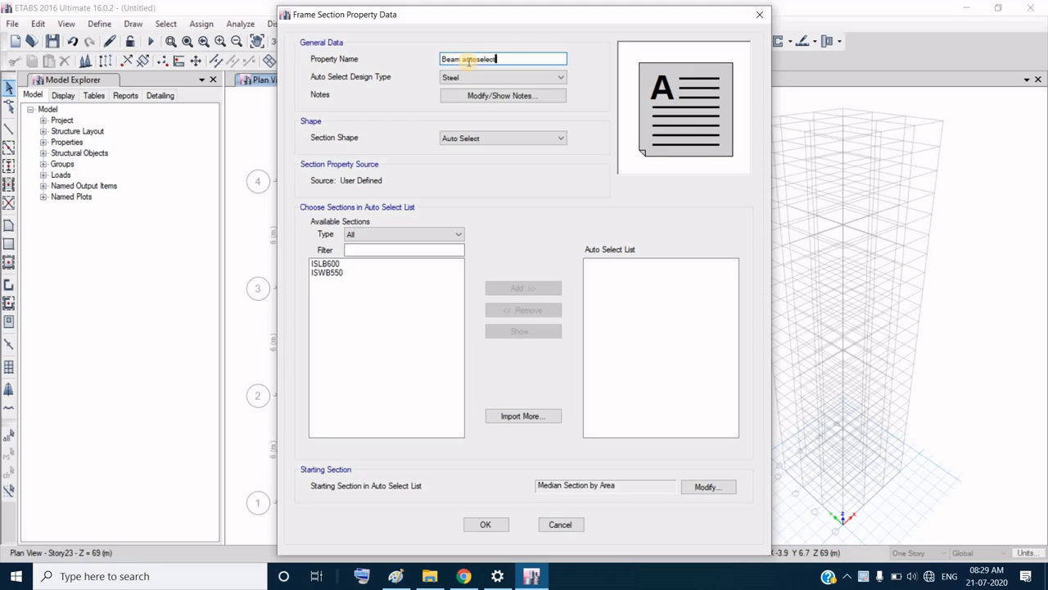
click(459, 77)
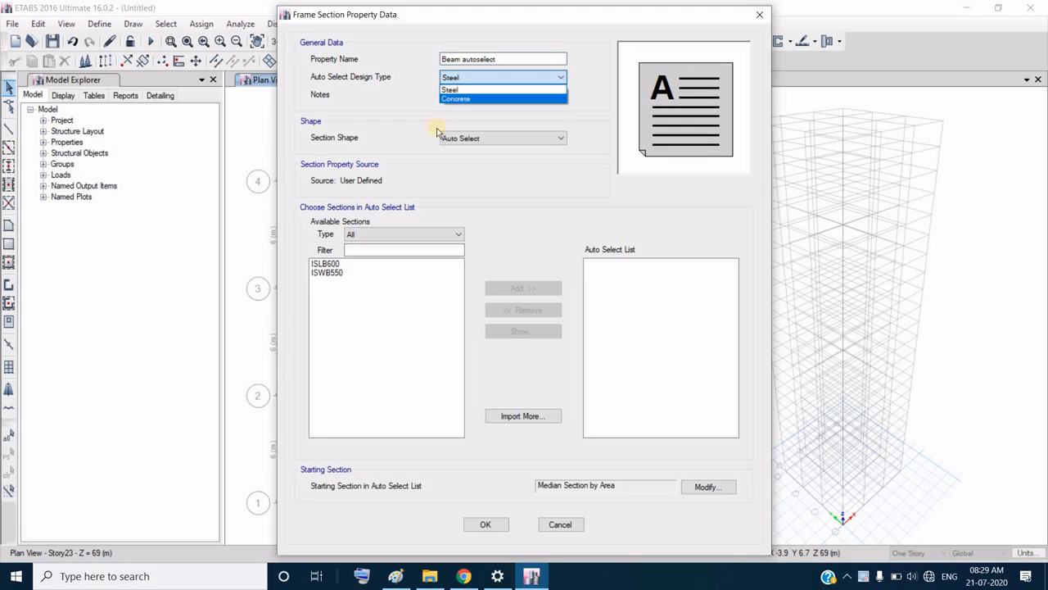
click(455, 98)
Step: Include B500X300, B550X350 and B600X400 in the beam auto select list and accept the section
click(330, 281)
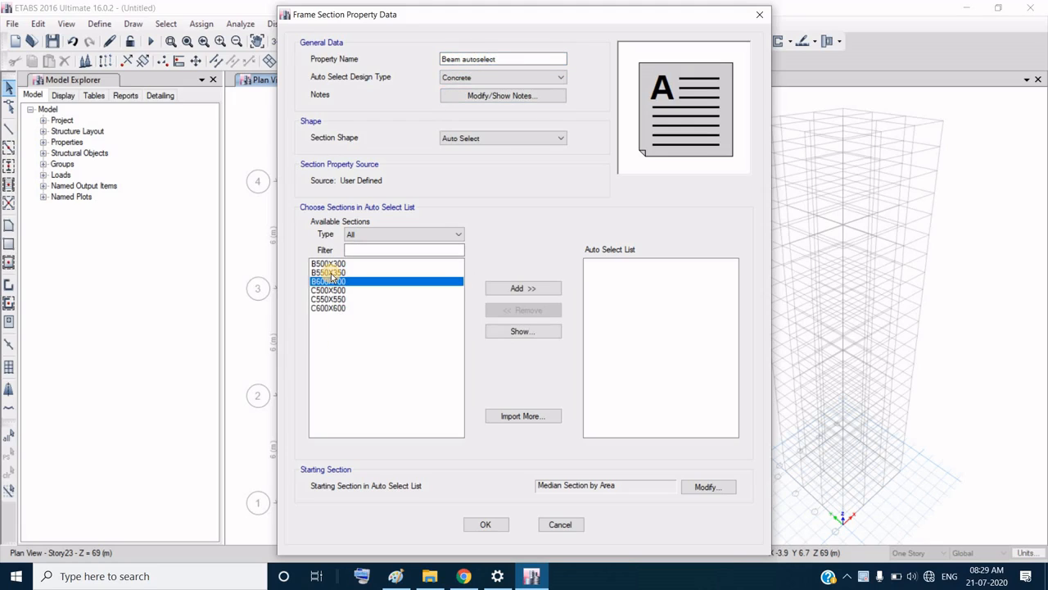
click(329, 272)
click(330, 263)
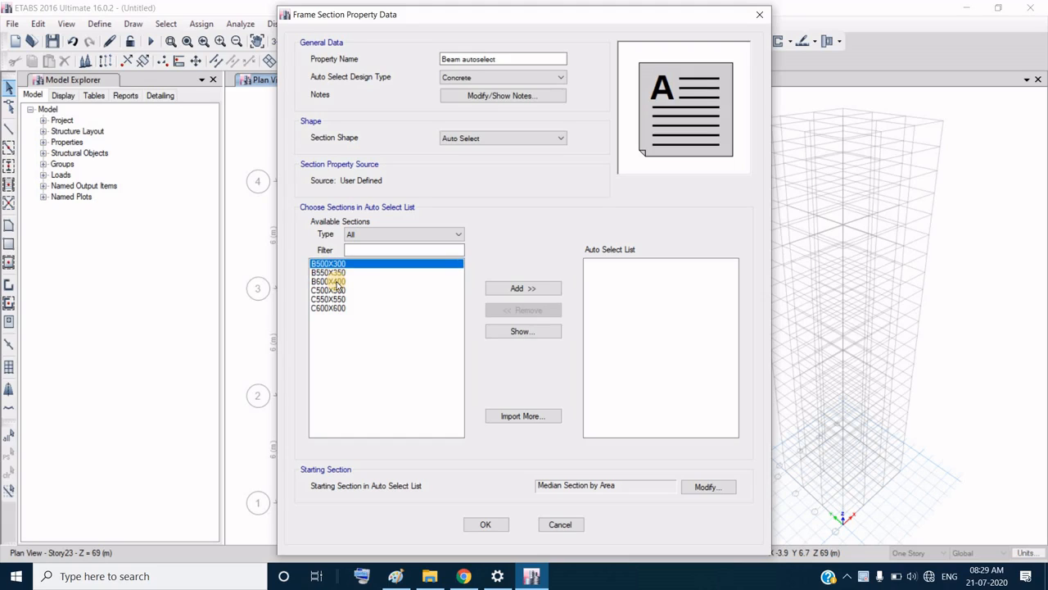
shift+click(332, 281)
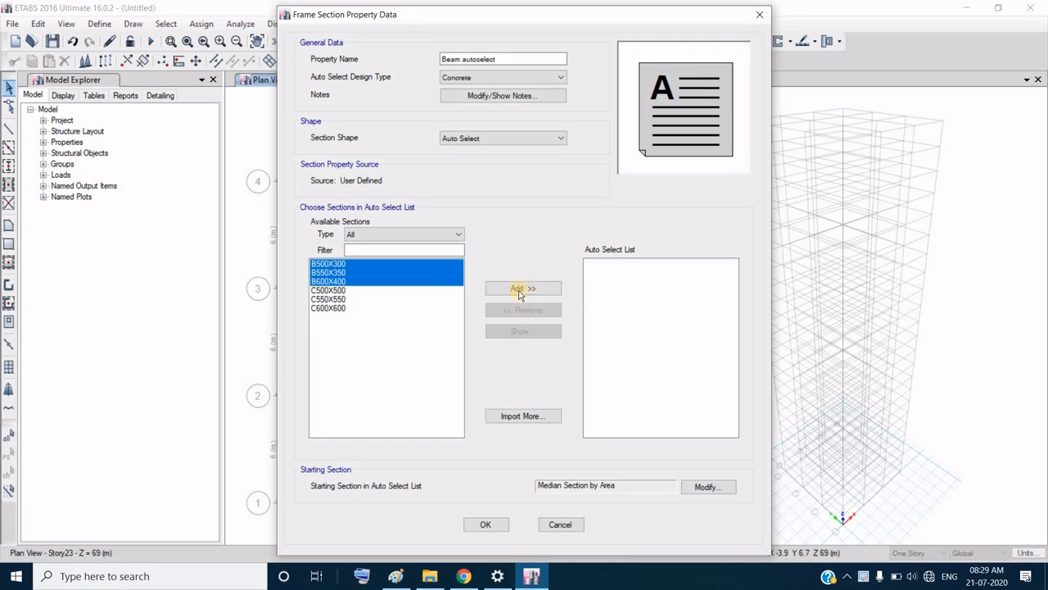
click(520, 289)
click(484, 524)
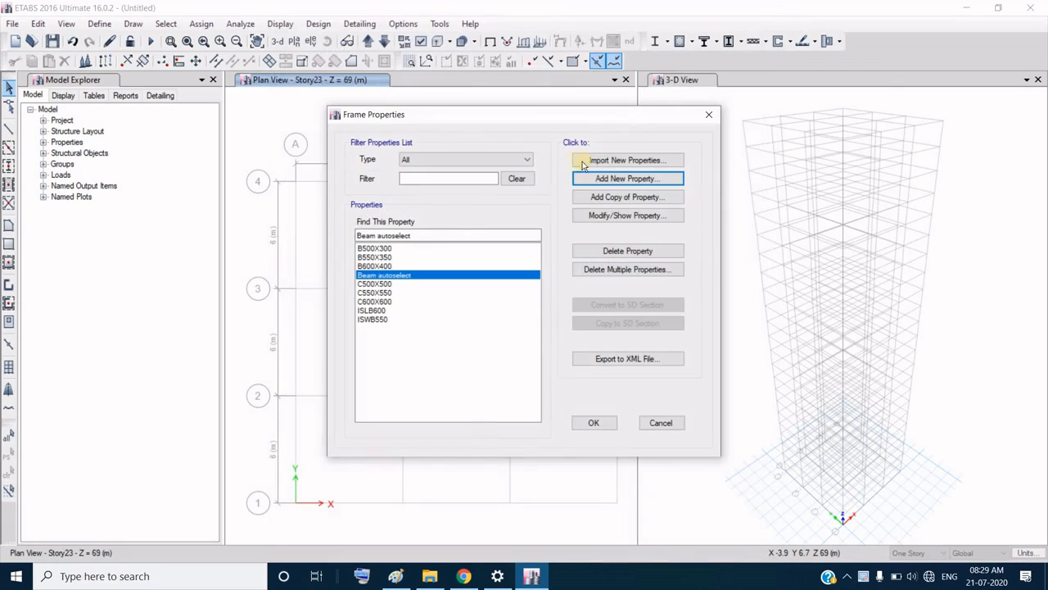
Step: Add an Auto Select frame section named Column autoselect with the Concrete design type
click(615, 178)
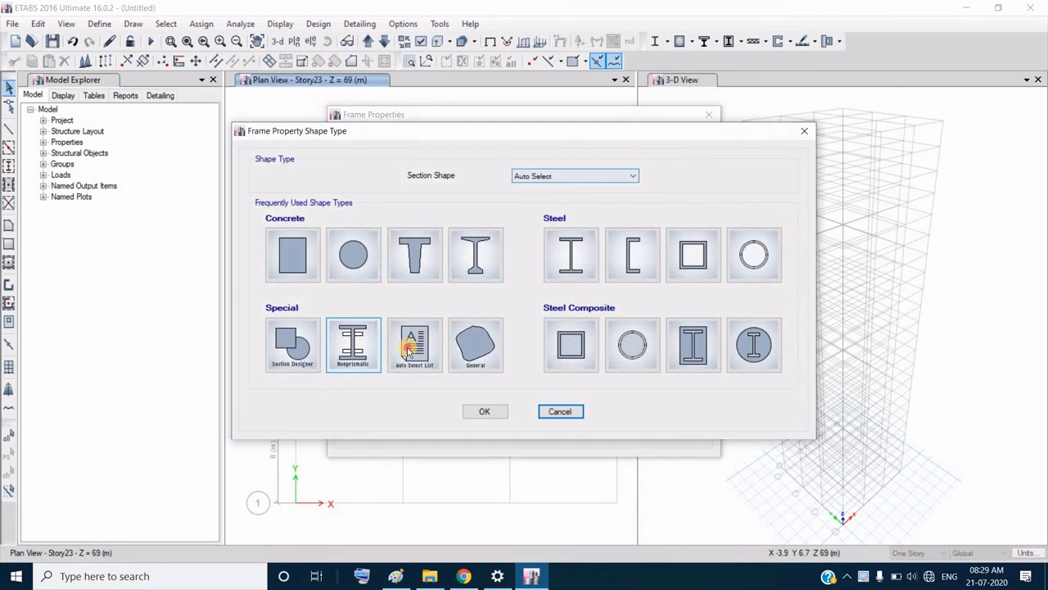
click(414, 346)
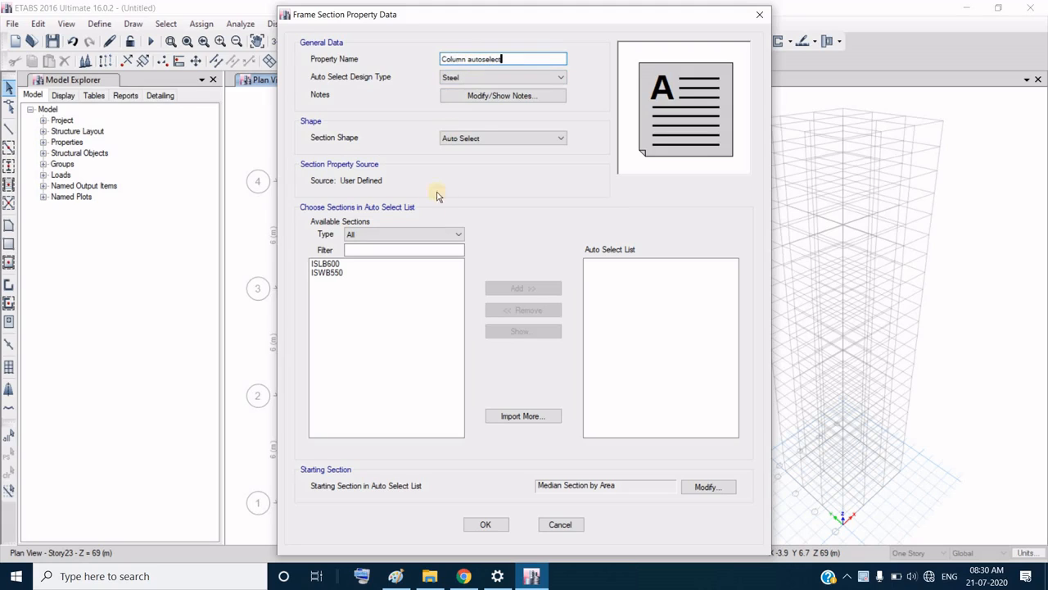
click(492, 78)
click(467, 96)
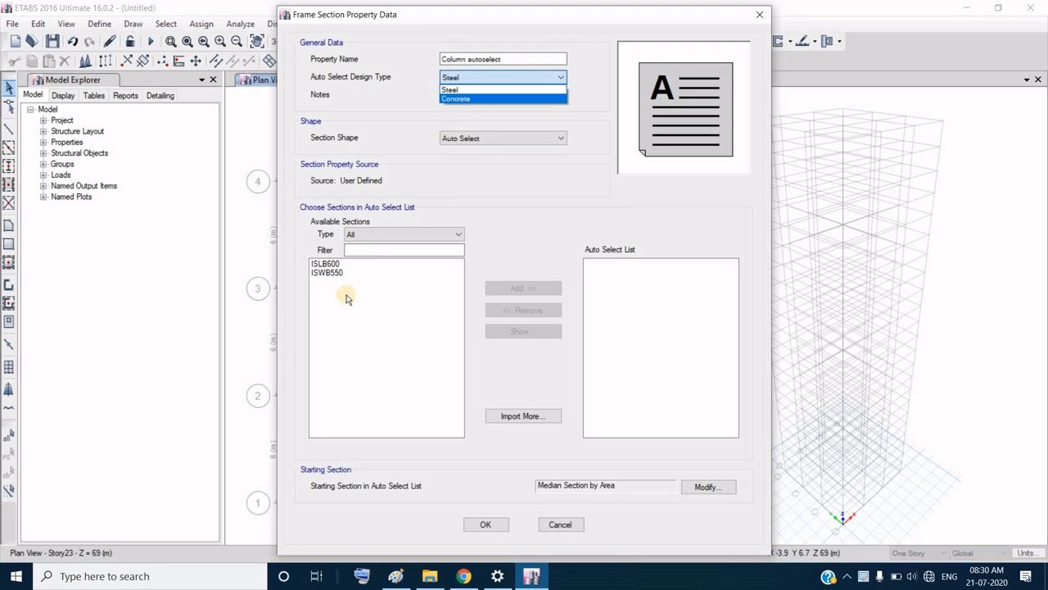
Step: Include C500X500, C550X550 and C600X600 in the column auto select list, accept the section and close the frame properties
drag(331, 291, 317, 336)
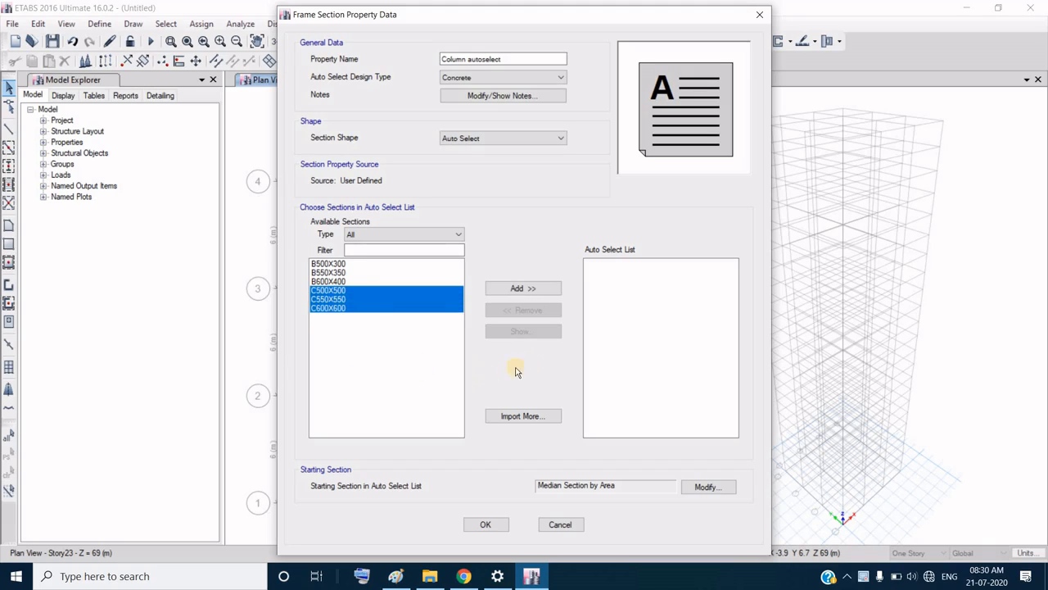
click(523, 290)
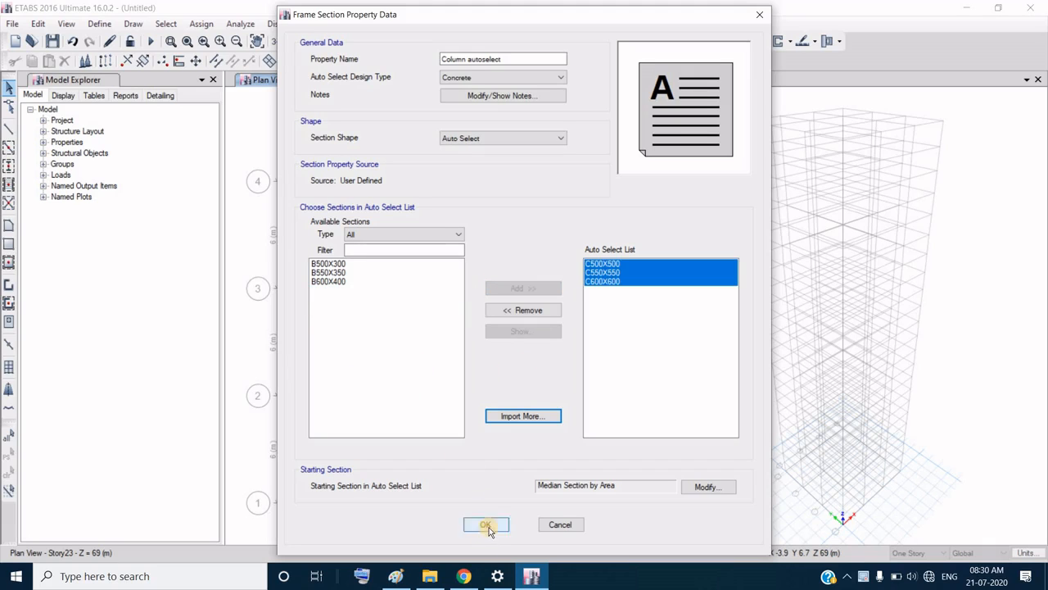
click(487, 525)
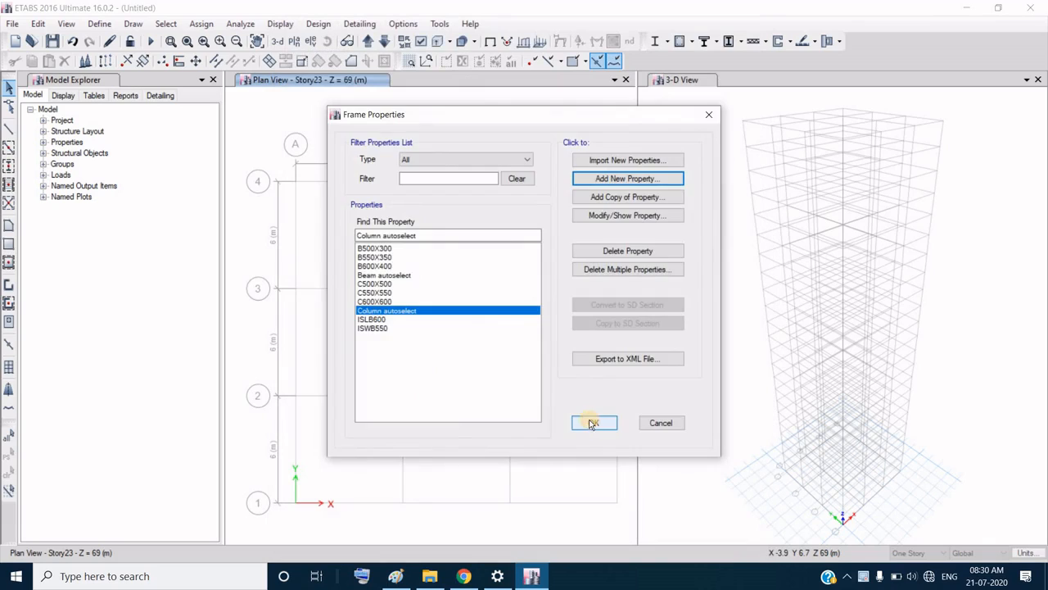
click(597, 423)
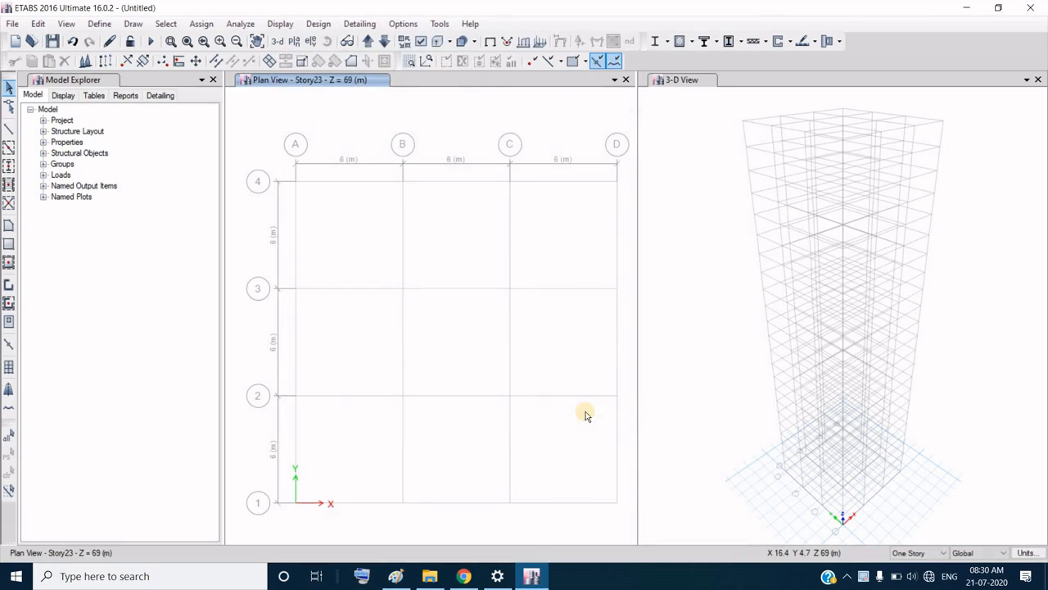
Step: Start Quick Draw Beams/Columns with Beam autoselect as the frame property
click(8, 149)
click(214, 463)
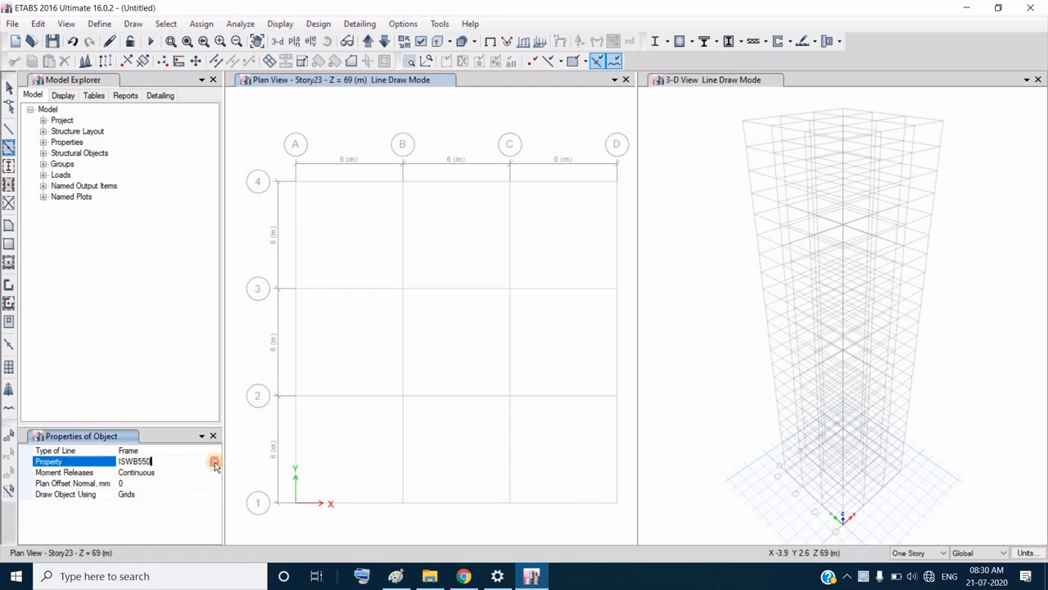
click(214, 463)
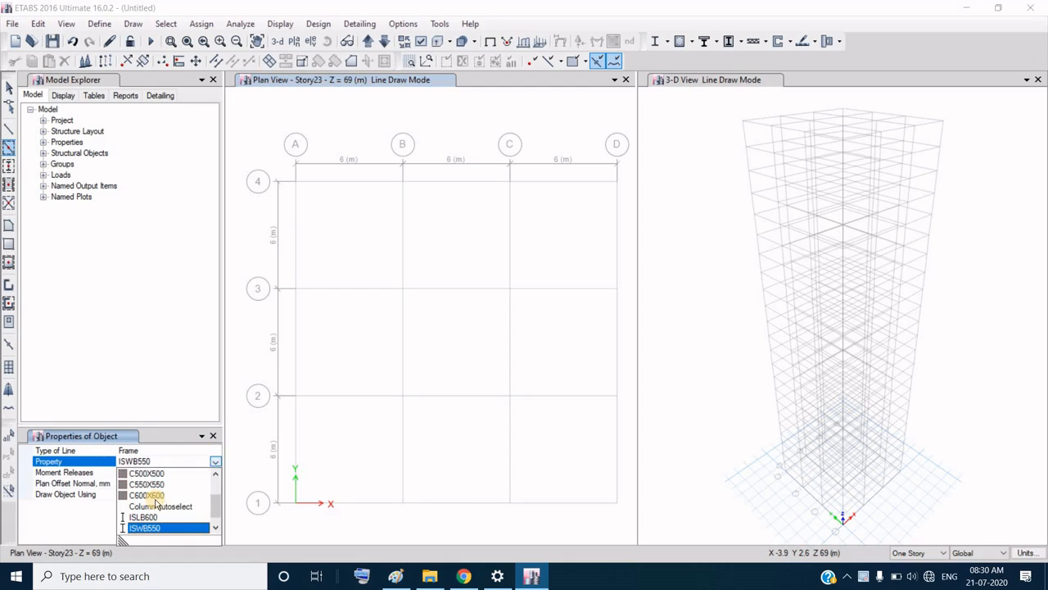
click(213, 481)
click(155, 505)
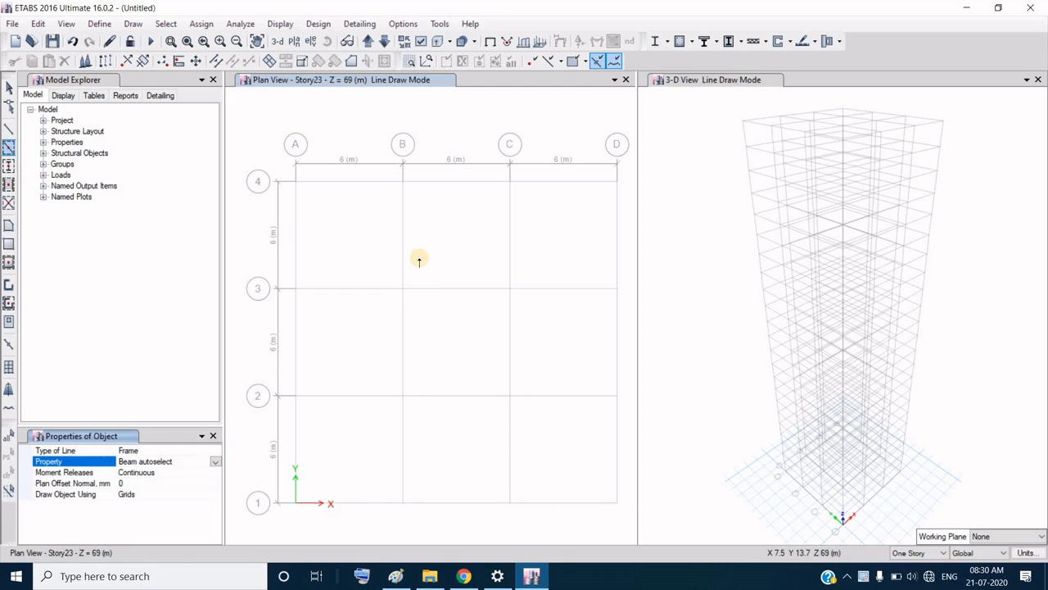
Step: Change the plan view to Story1 and set drawing to apply to Similar Stories
click(304, 81)
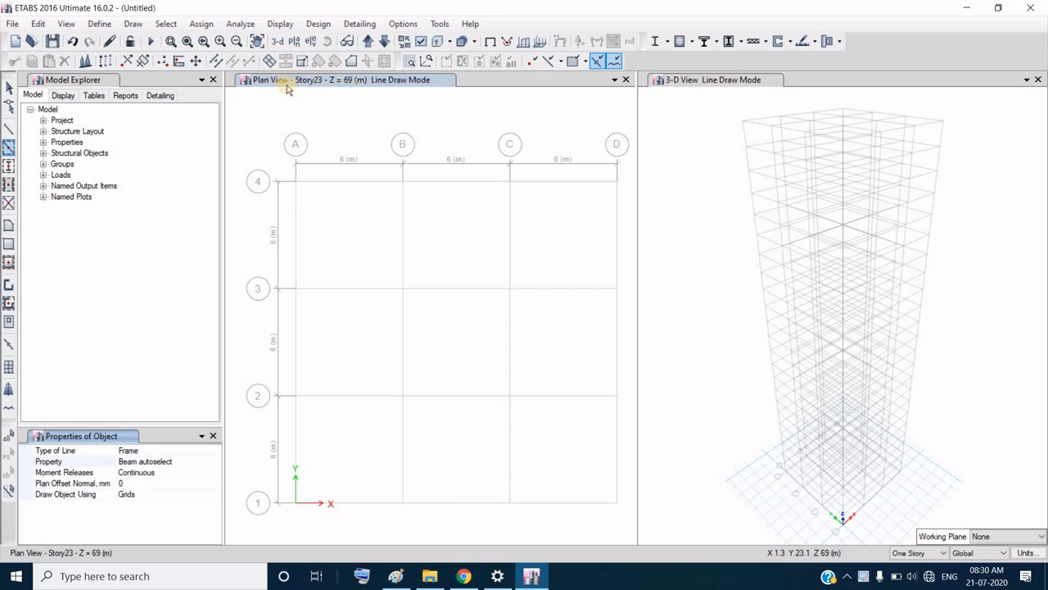
click(382, 42)
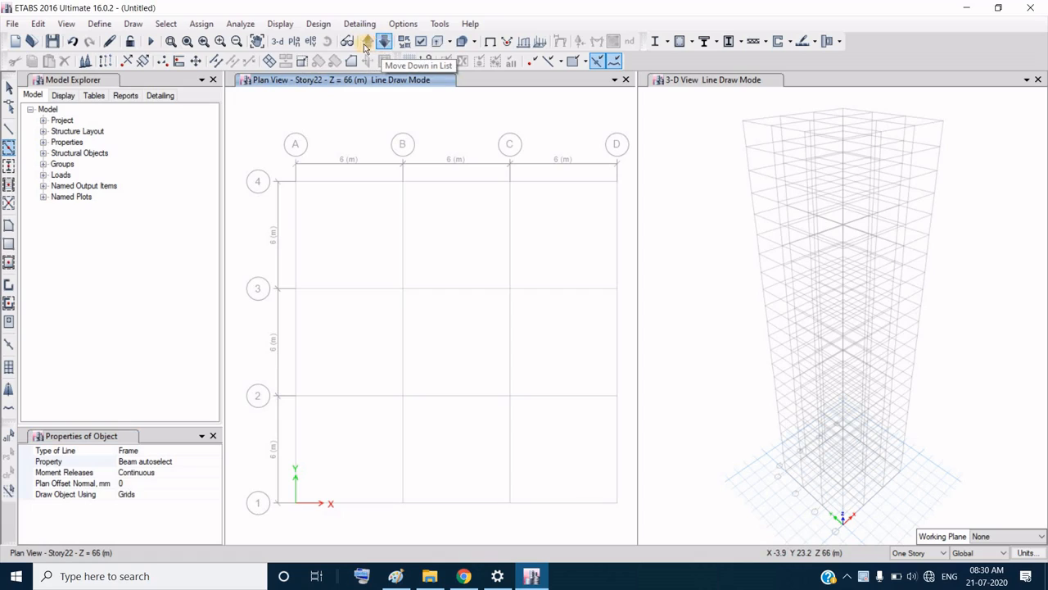
click(364, 44)
click(364, 44)
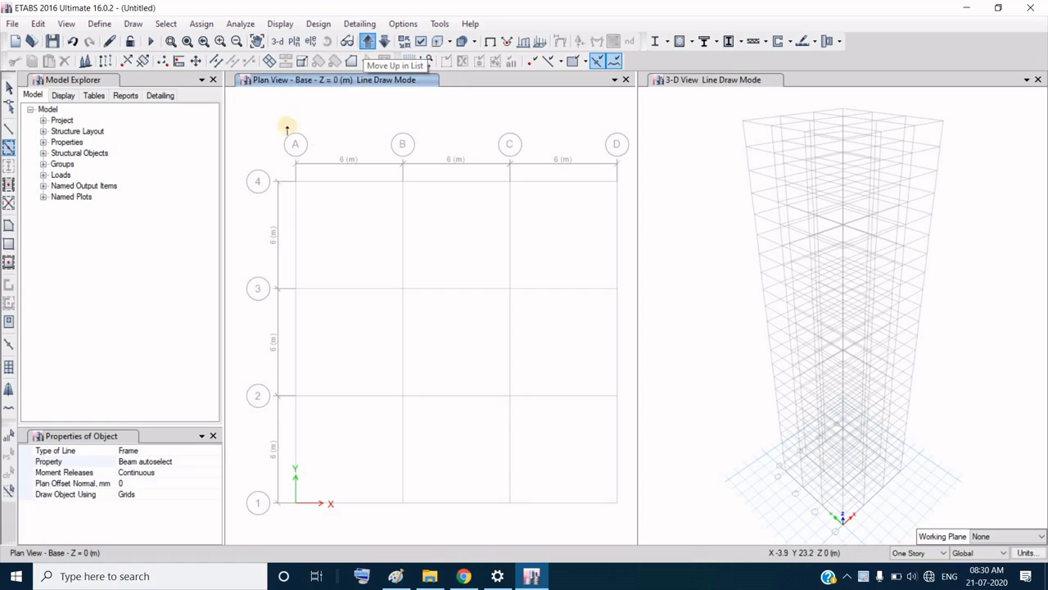
click(943, 553)
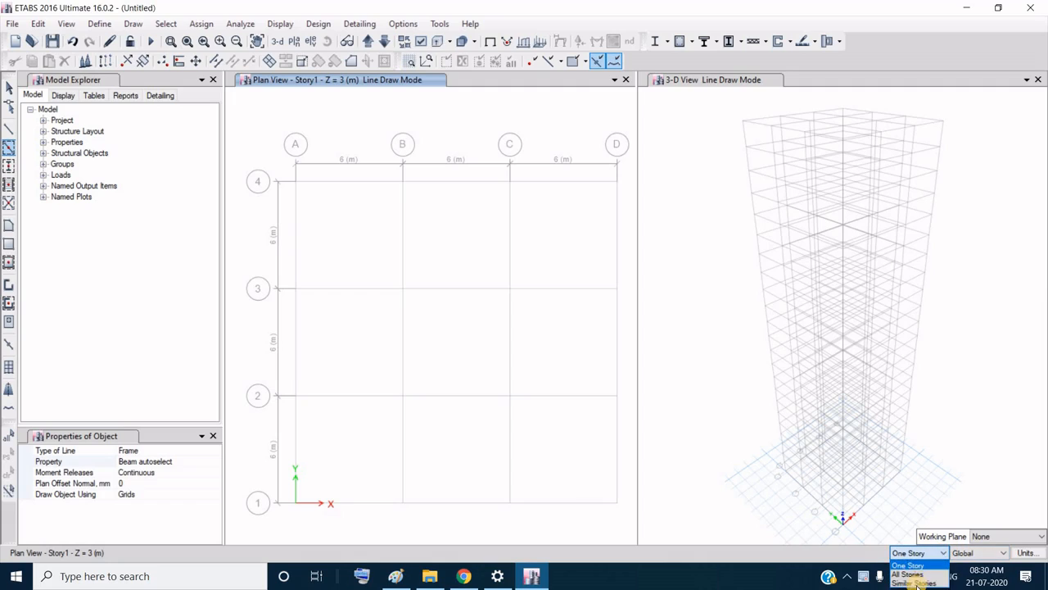
click(914, 583)
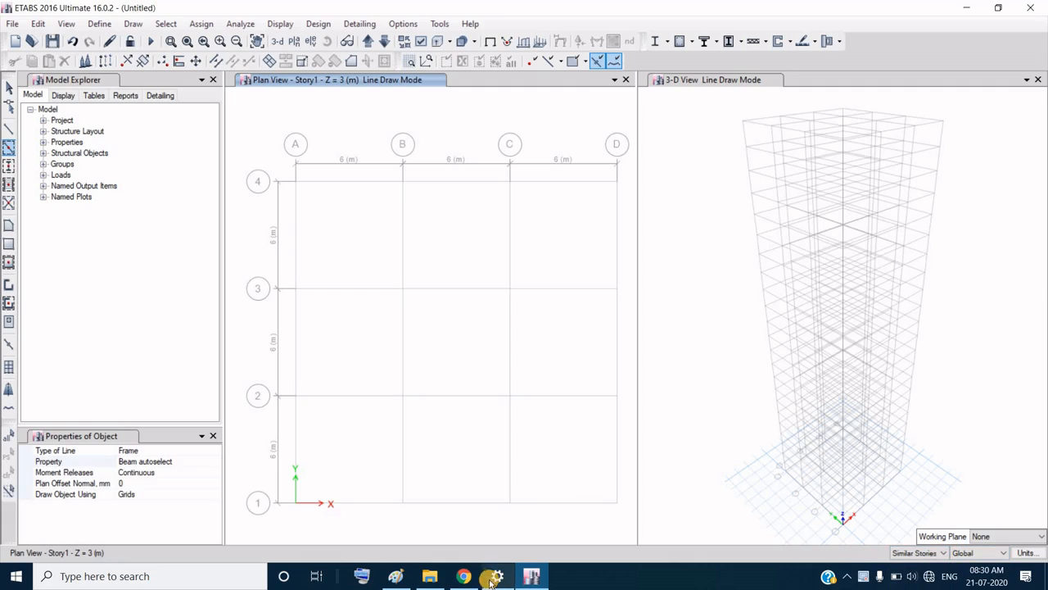
Step: Check the Storey 1-8 layout in the Paint drawing, return to ETABS and draw beams along all grid lines of the Story1 plan
click(400, 577)
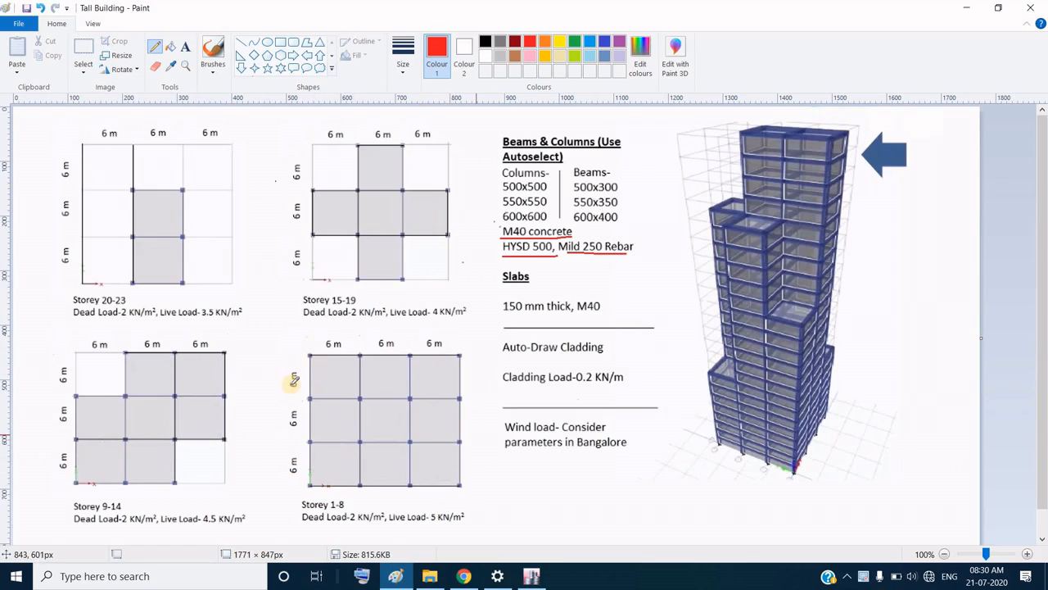
click(533, 577)
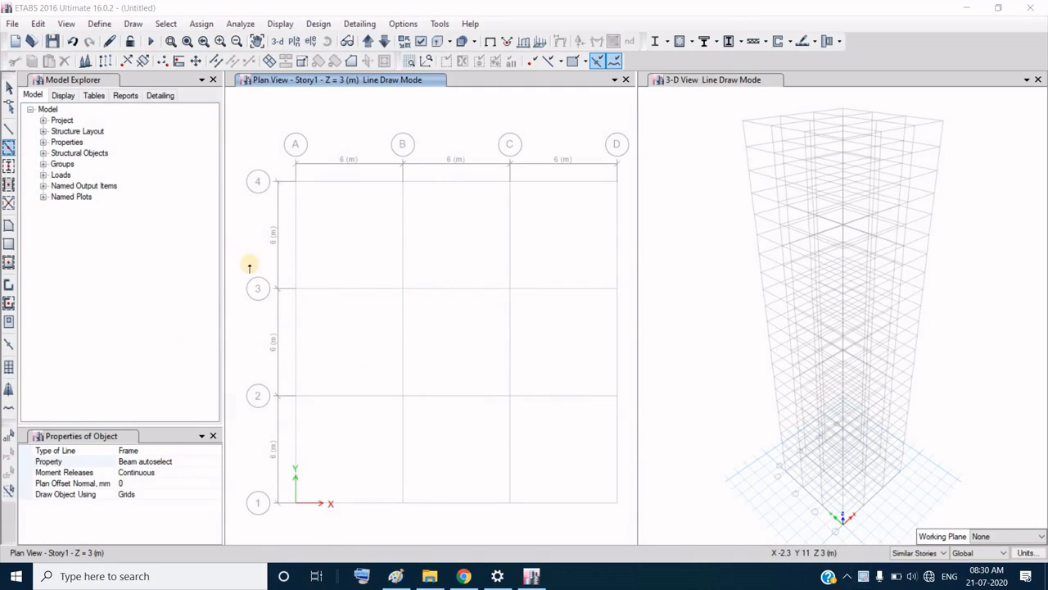
drag(583, 464, 622, 519)
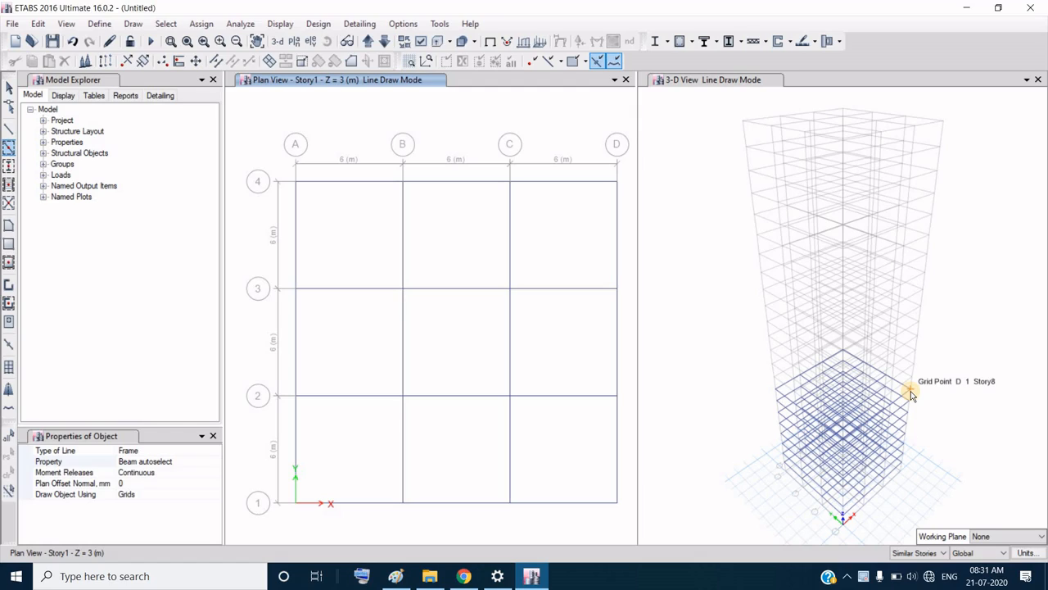
Step: Quick-draw columns with the Column autoselect property at every grid intersection of the Story1 plan
click(8, 167)
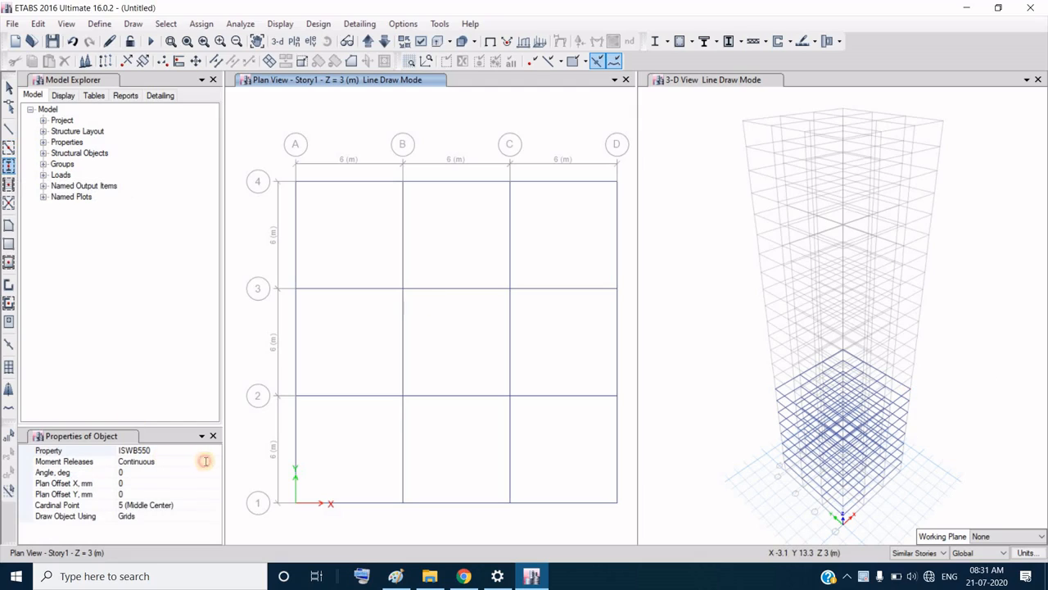
click(204, 461)
click(215, 456)
click(215, 456)
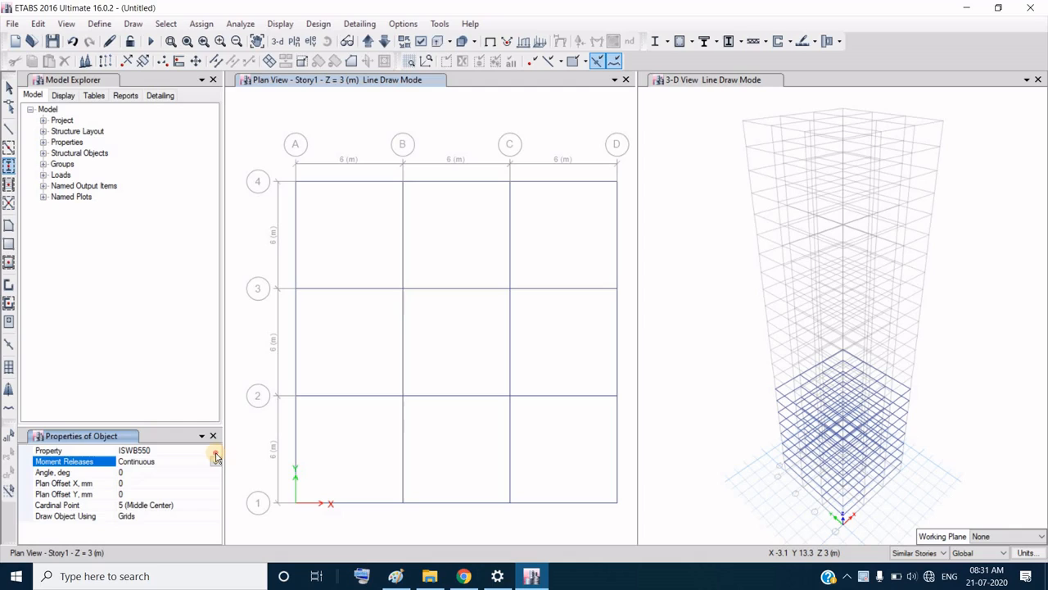
click(216, 451)
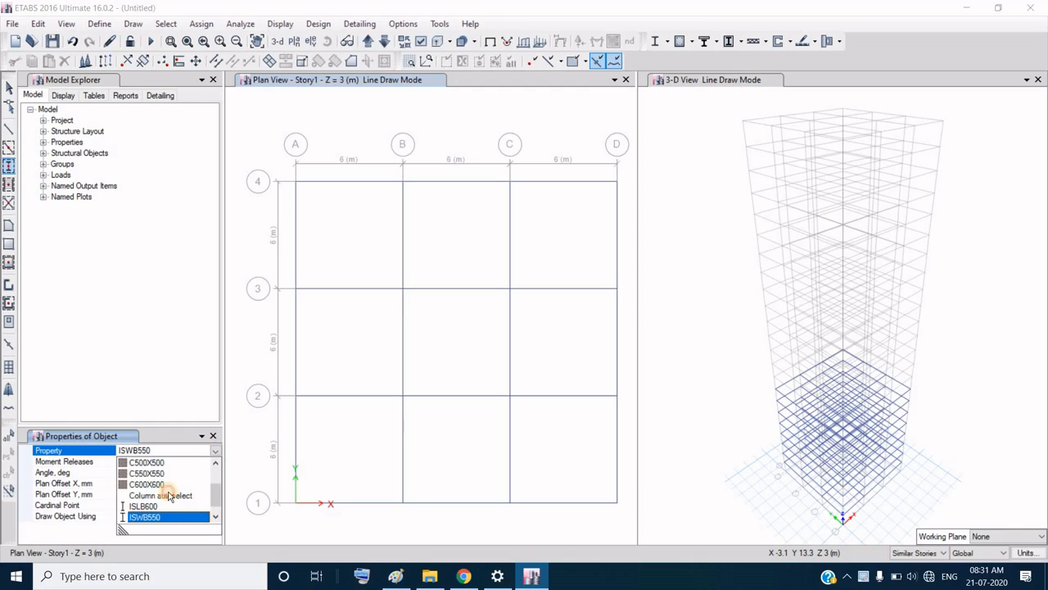
click(169, 495)
drag(275, 170, 625, 525)
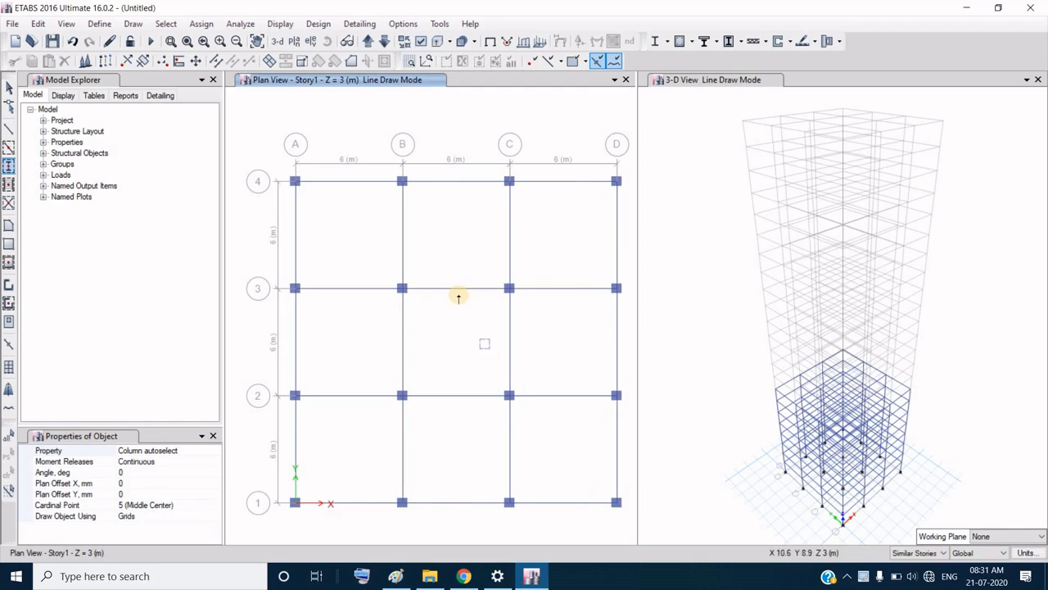
Step: Leave column drawing, consult the Paint drawing and move the ETABS plan view up to Story14
click(367, 42)
click(366, 42)
click(367, 42)
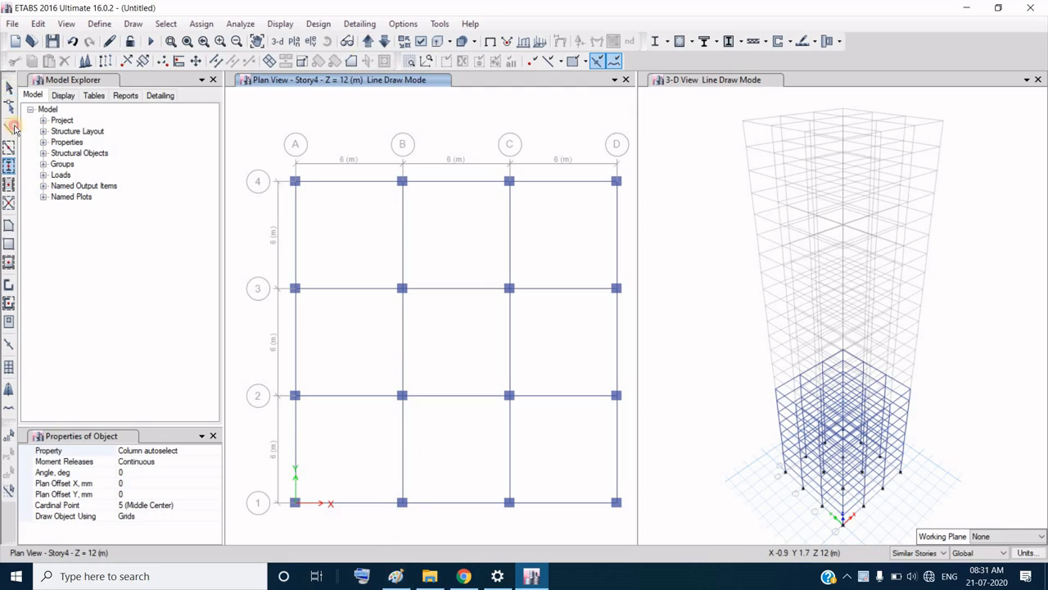
click(8, 87)
click(396, 576)
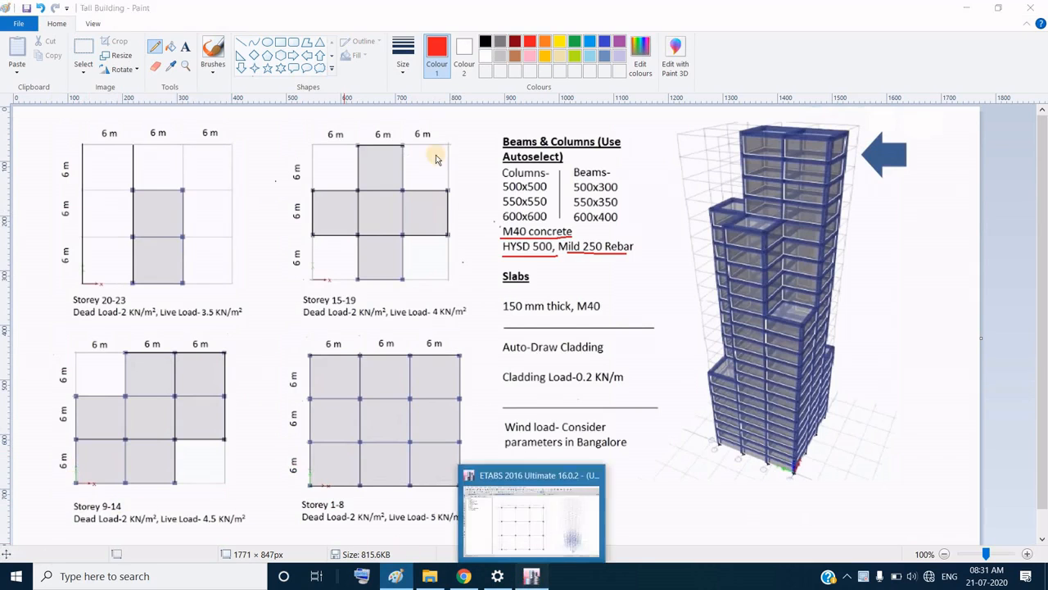
click(532, 576)
click(373, 45)
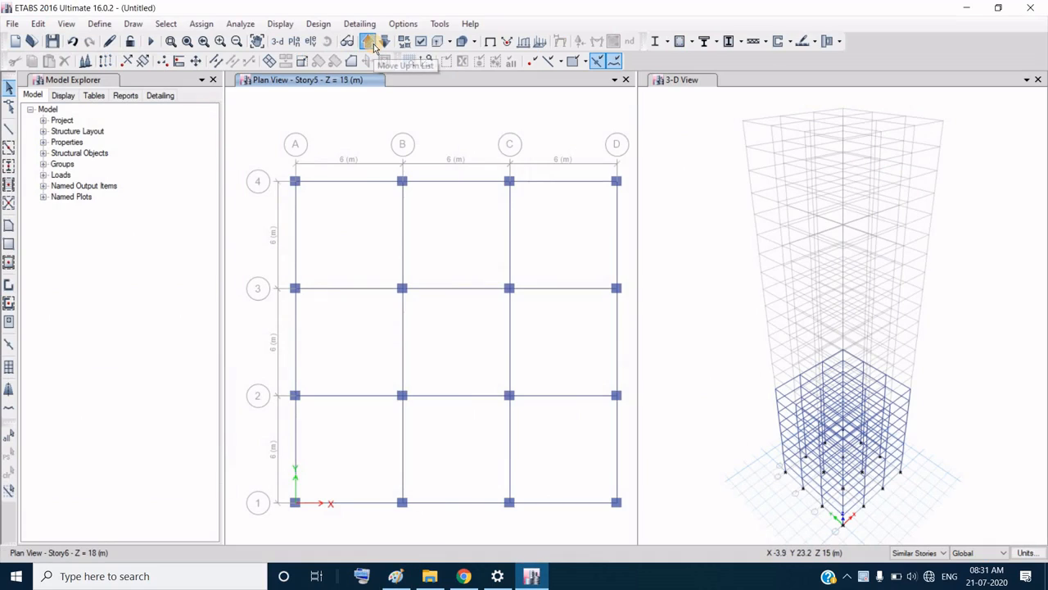
click(372, 45)
click(373, 45)
click(372, 45)
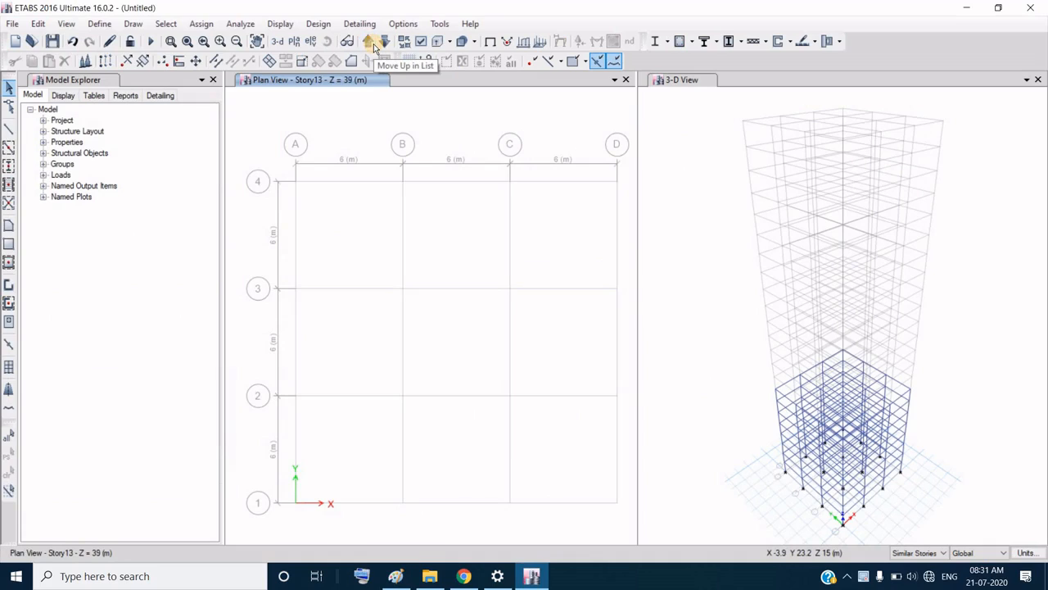
click(372, 46)
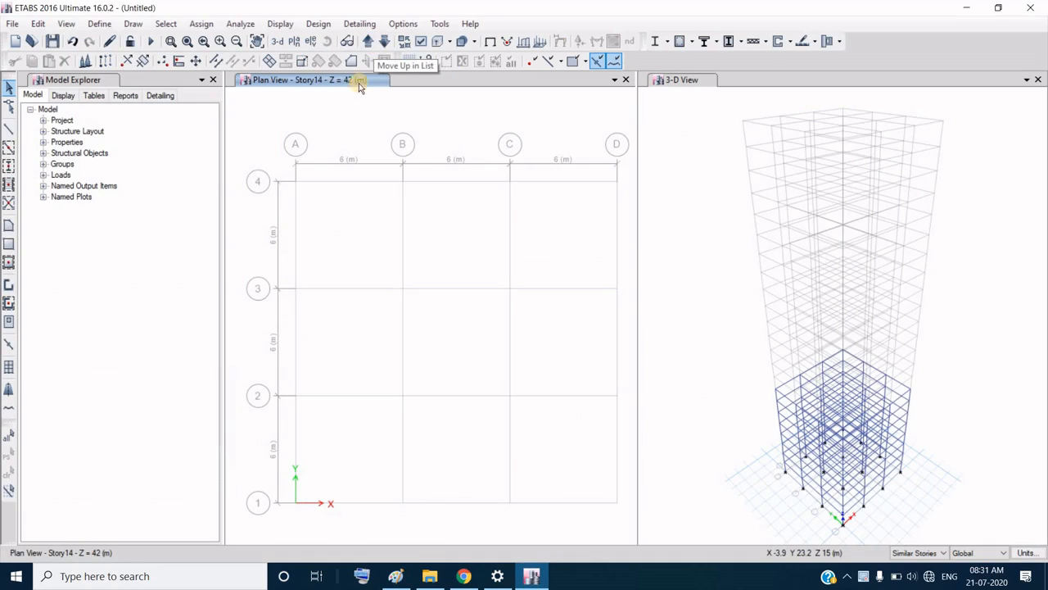
Step: Check the Storey 9-14 layout in Paint, then draw Story14 beams in ETABS across grids B-D/2-4 and A-C/1-3
click(394, 578)
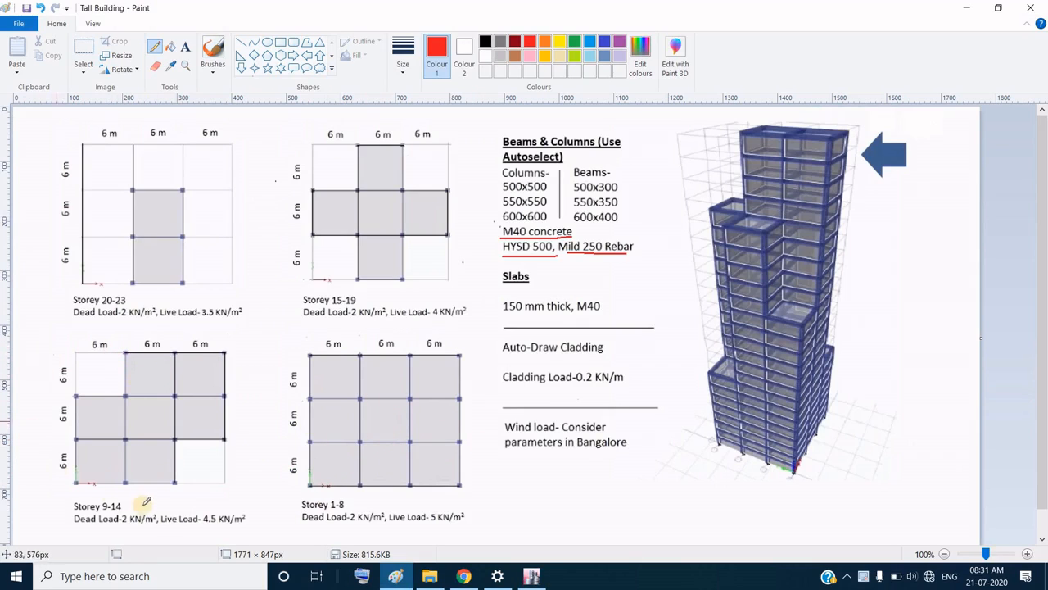
click(532, 576)
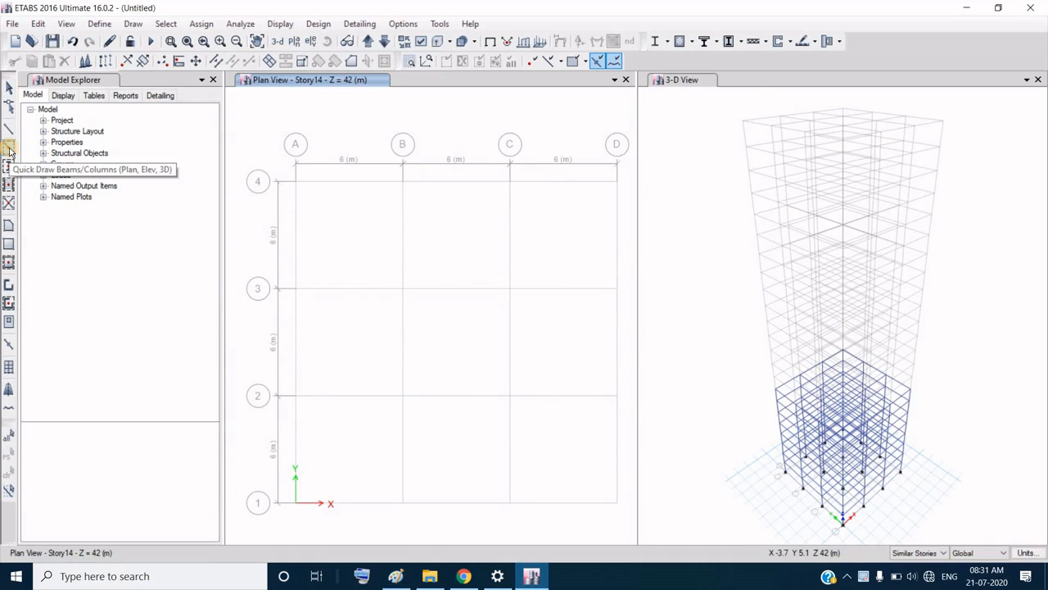
click(8, 147)
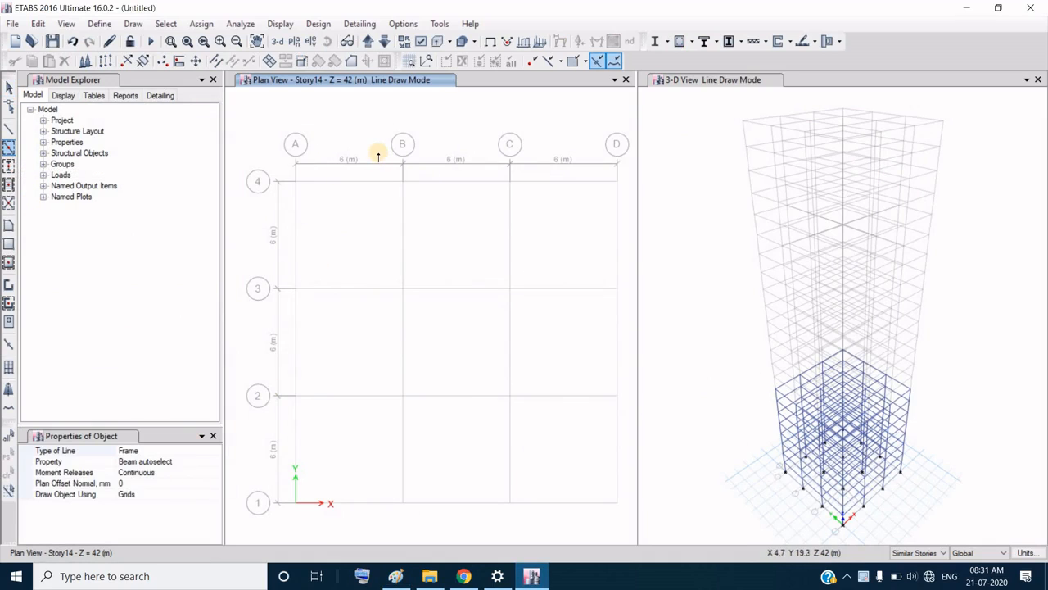
mouse_move(377, 151)
mouse_down()
mouse_move(599, 404)
mouse_move(635, 418)
mouse_up()
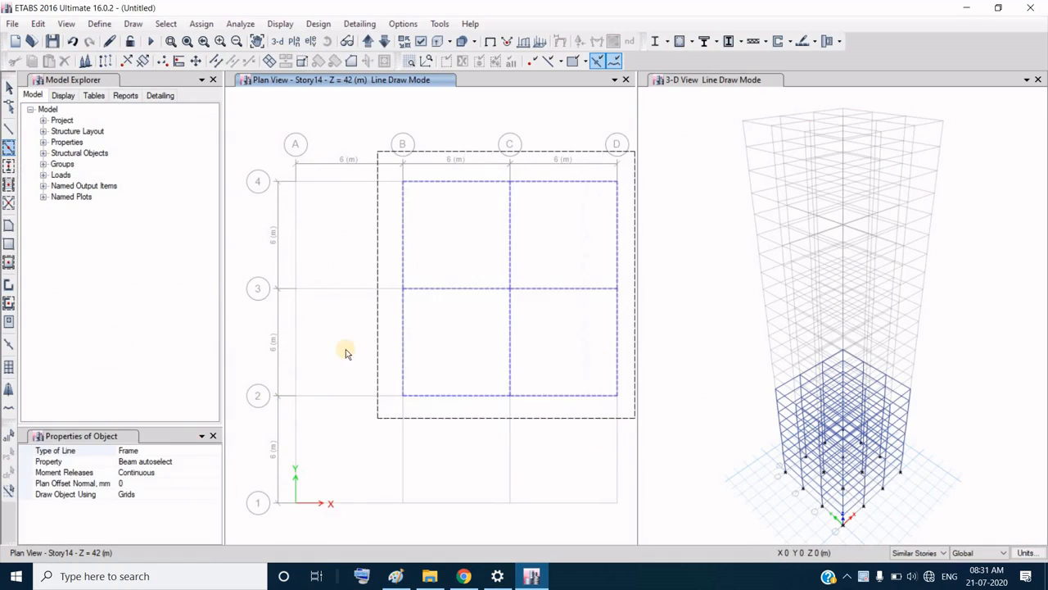
drag(256, 257, 537, 515)
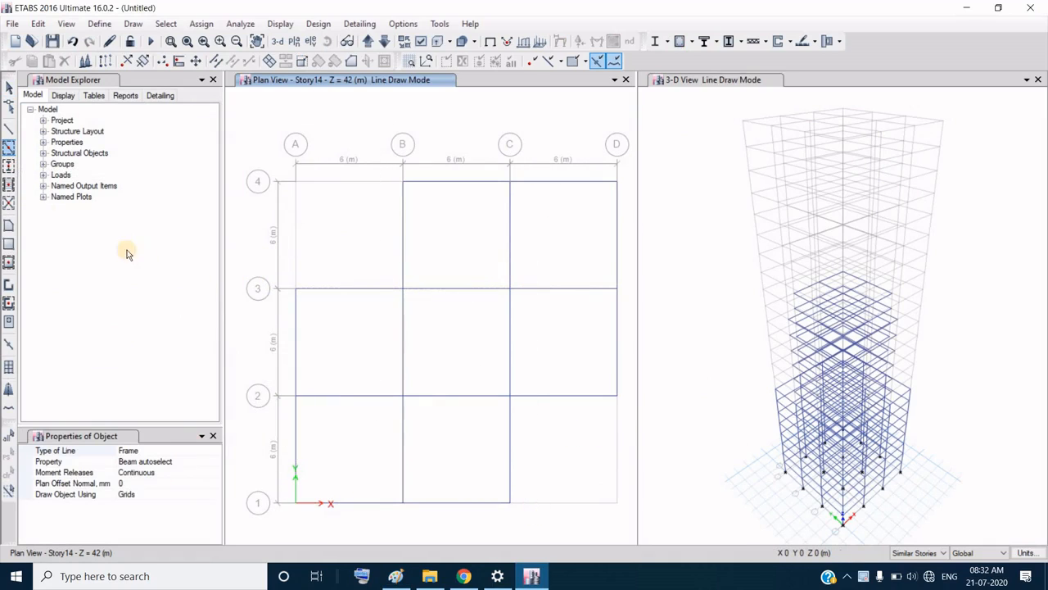
Step: Quick-draw Column autoselect columns on the Story14 plan at the intersections of grids B-D/2-4 and A-C/1-3
click(9, 164)
mouse_move(366, 153)
mouse_down()
mouse_move(435, 259)
mouse_move(620, 410)
mouse_up()
drag(278, 276, 520, 514)
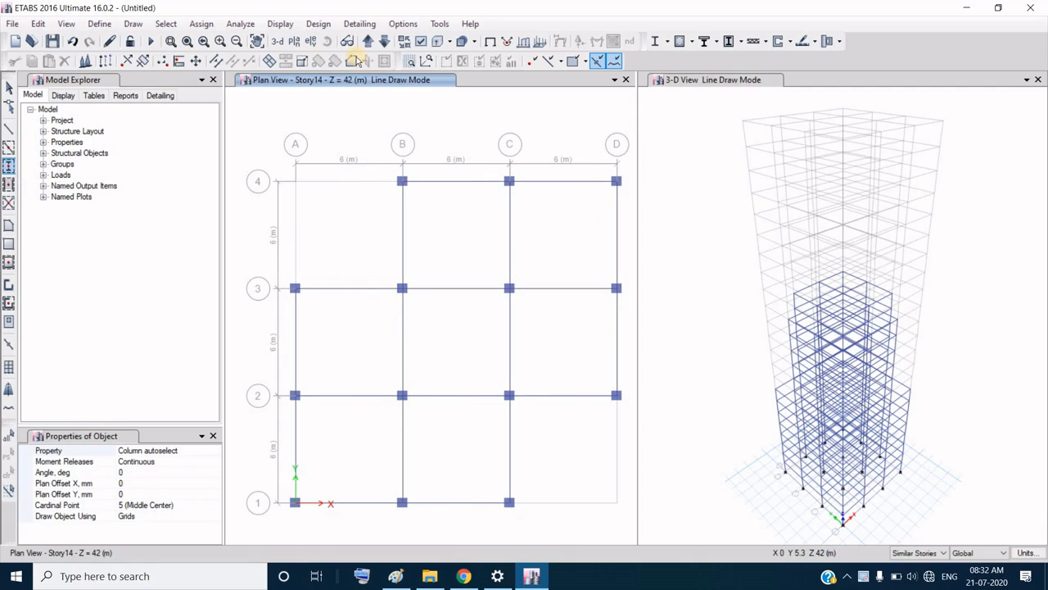
Step: Check the Storey 15-19 layout in Paint, then draw Beam autoselect beams on the ETABS Story19 plan across grids B-C/1-4 and A-D/2-3
click(395, 576)
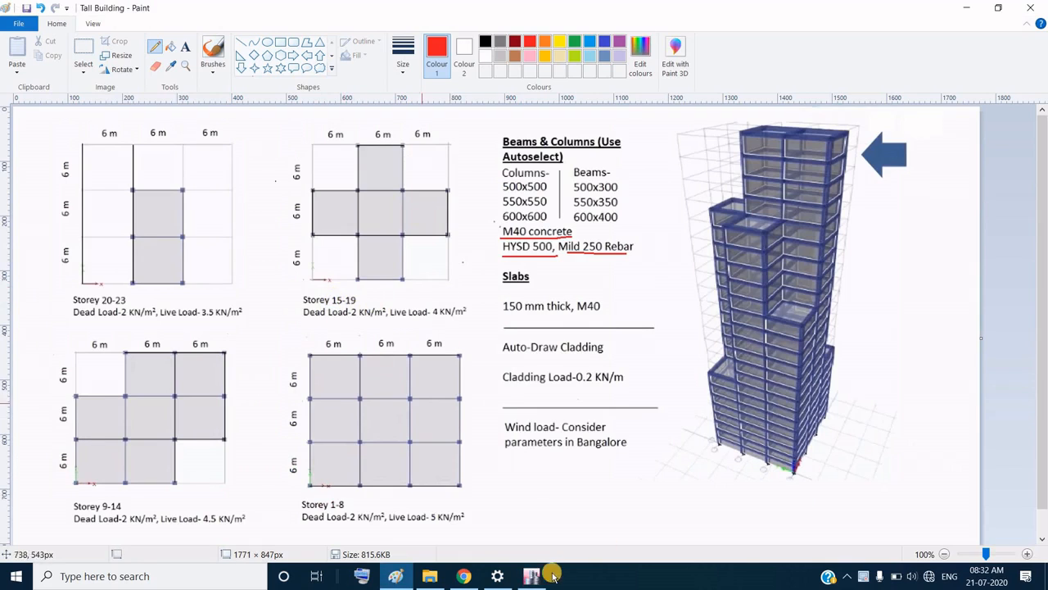
click(531, 576)
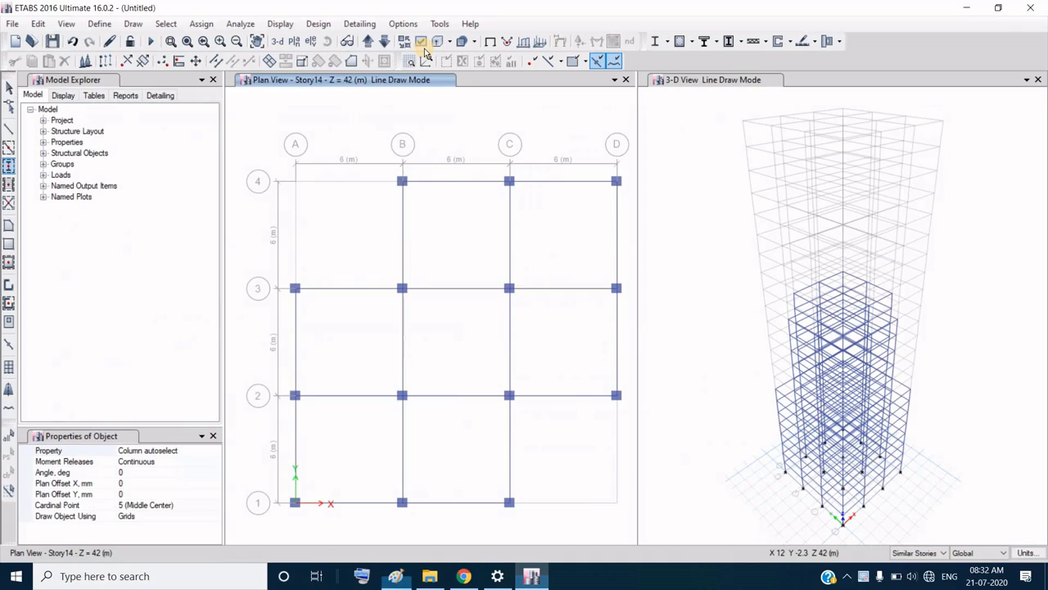
click(369, 43)
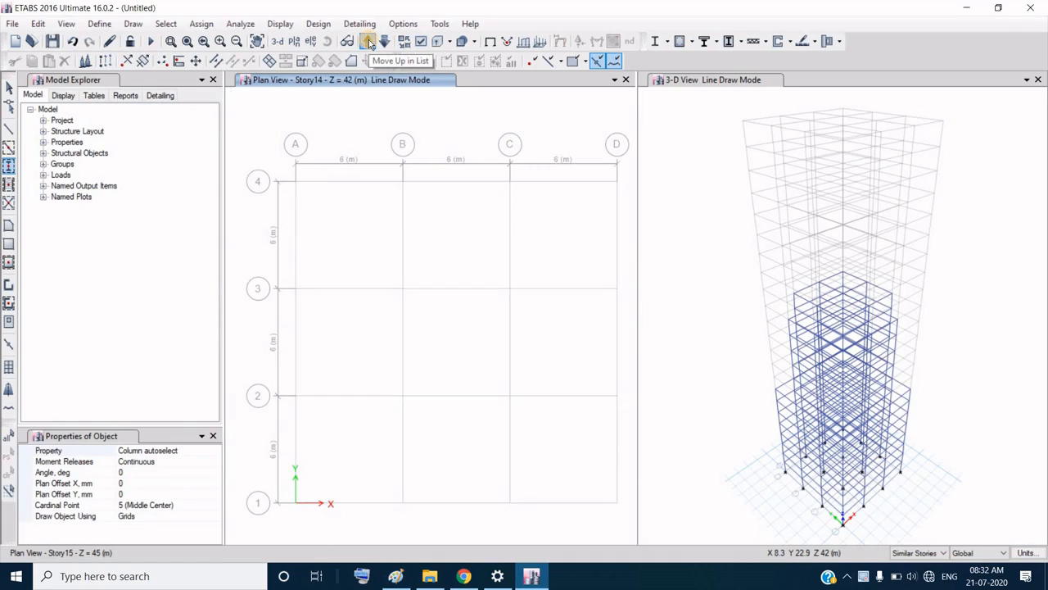
click(382, 43)
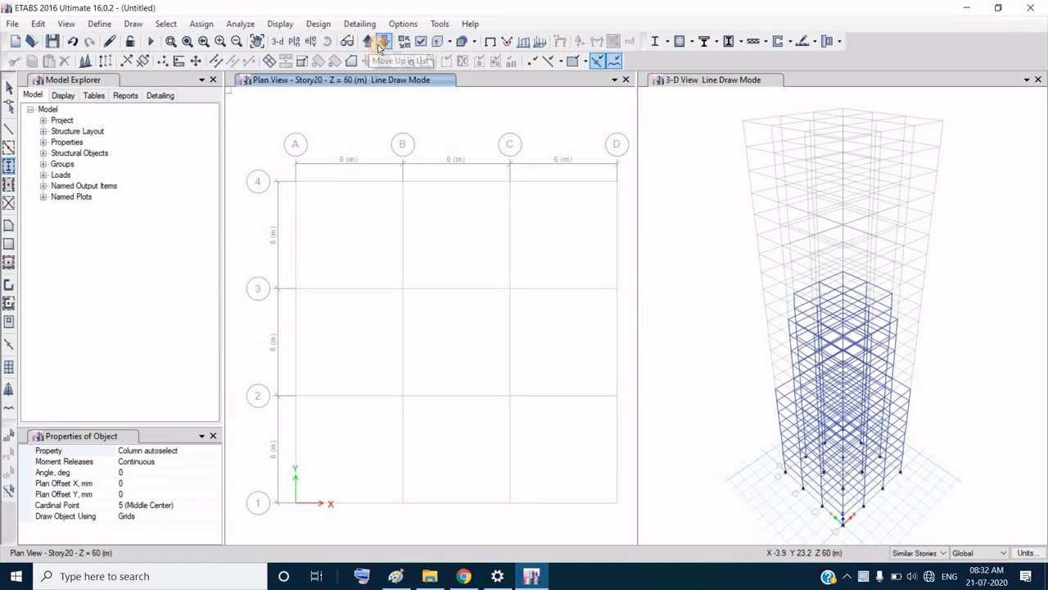
click(9, 147)
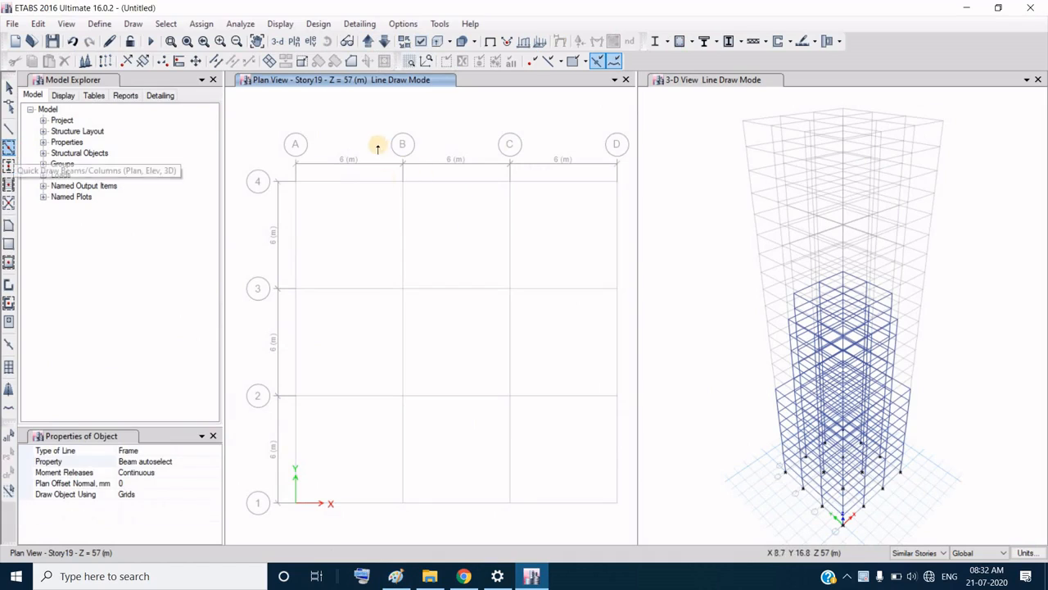
drag(377, 143, 551, 517)
drag(268, 270, 615, 422)
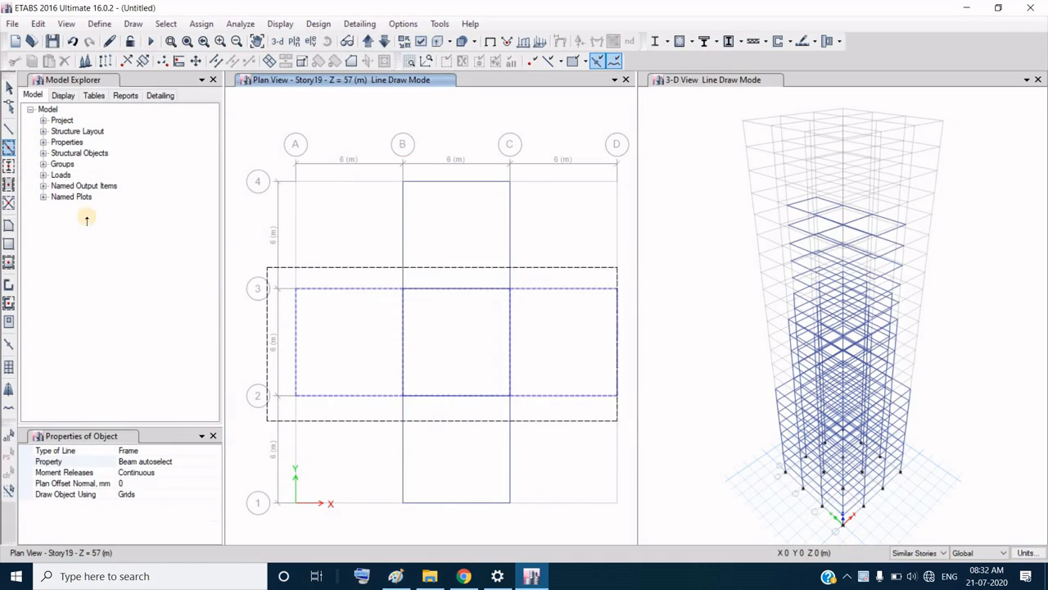
Step: Quick-draw Column autoselect columns on the Story19 plan at the intersections of grids B-C/1-4 and A-D/2-3
click(9, 166)
drag(368, 146, 531, 531)
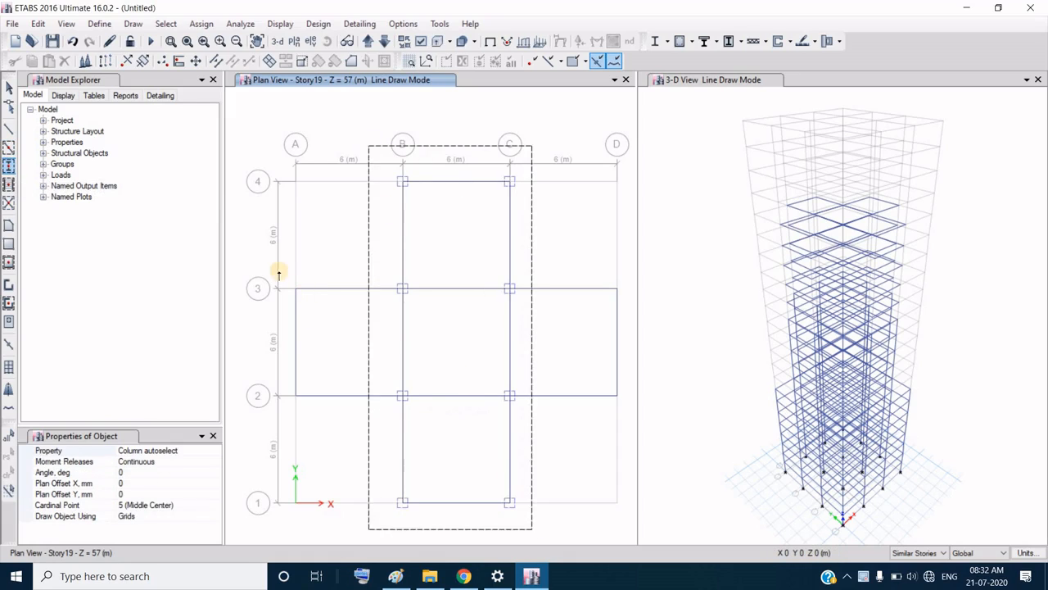
drag(273, 265, 616, 419)
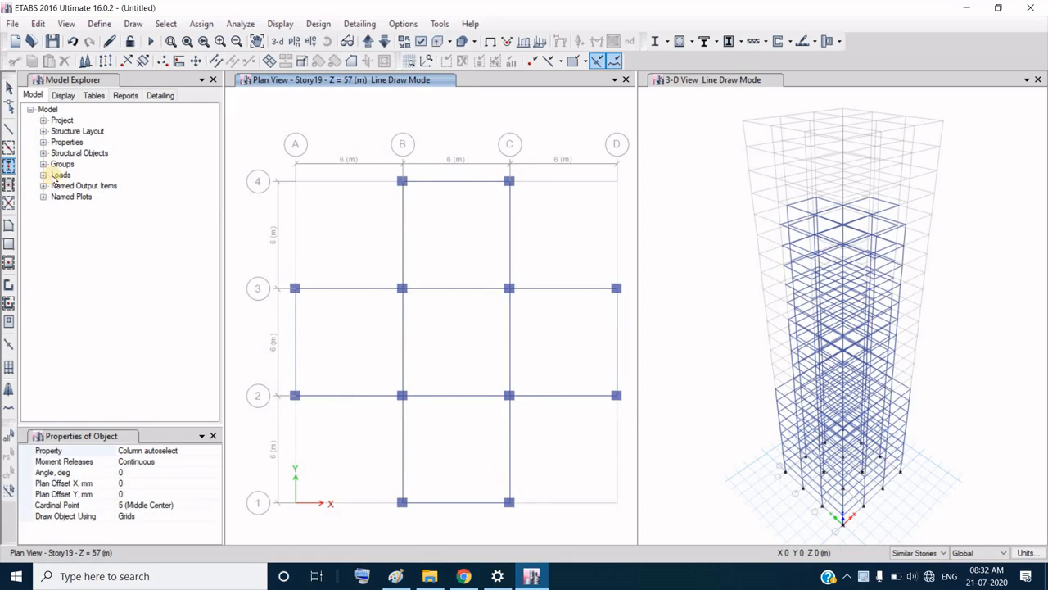
Step: Draw Beam autoselect beams and Column autoselect columns on the Story23 plan across grids B-C/1-3
click(365, 49)
click(365, 48)
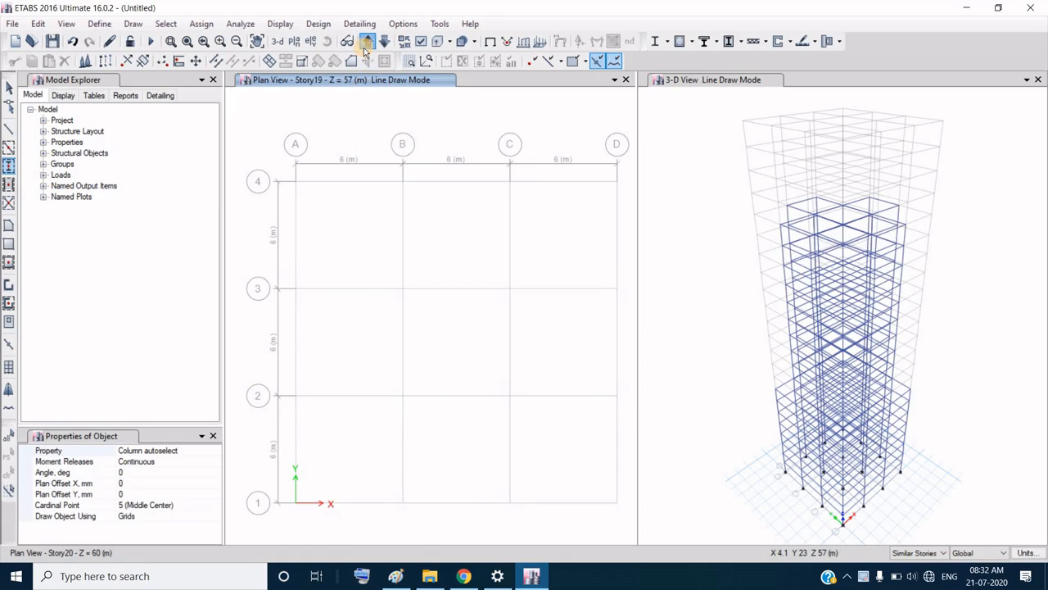
click(365, 48)
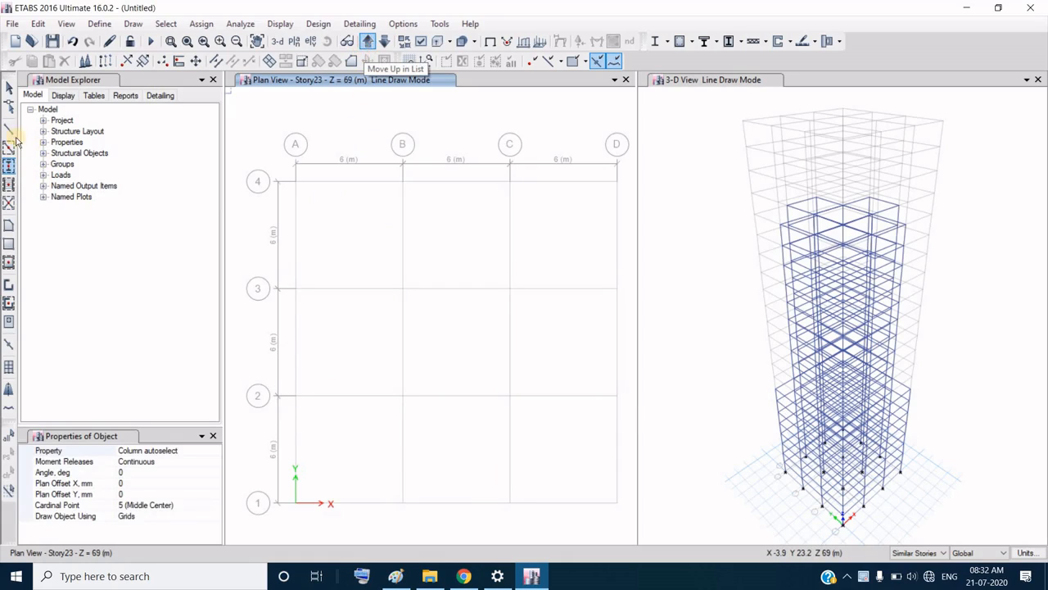
mouse_move(384, 272)
mouse_down()
mouse_move(494, 464)
mouse_move(547, 518)
mouse_up()
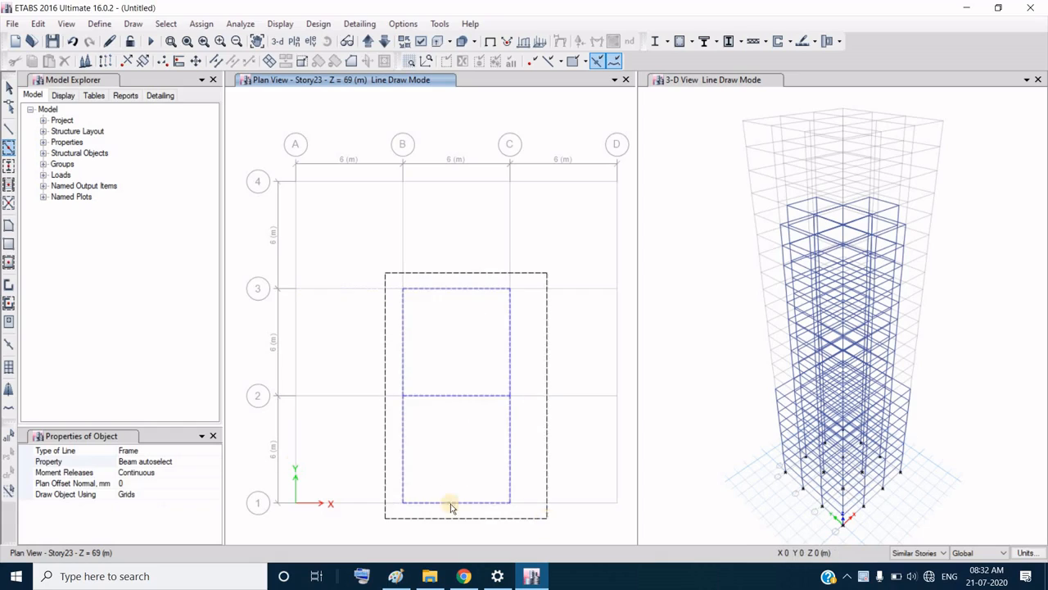
click(8, 165)
drag(385, 272, 535, 527)
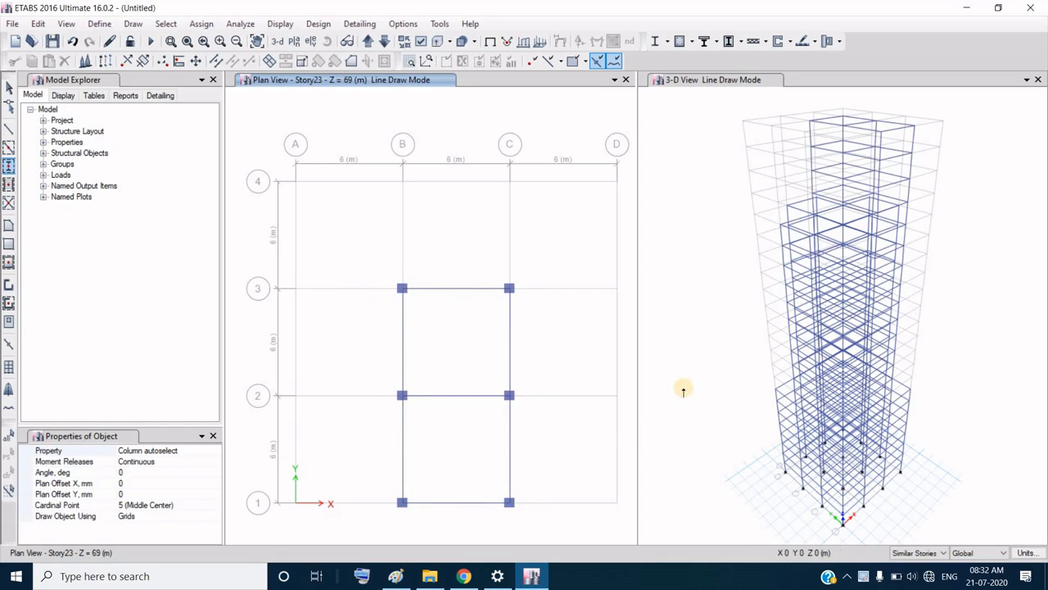
Step: Leave column drawing and show the frames extruded in the 3-D view to inspect the building
click(8, 87)
click(907, 292)
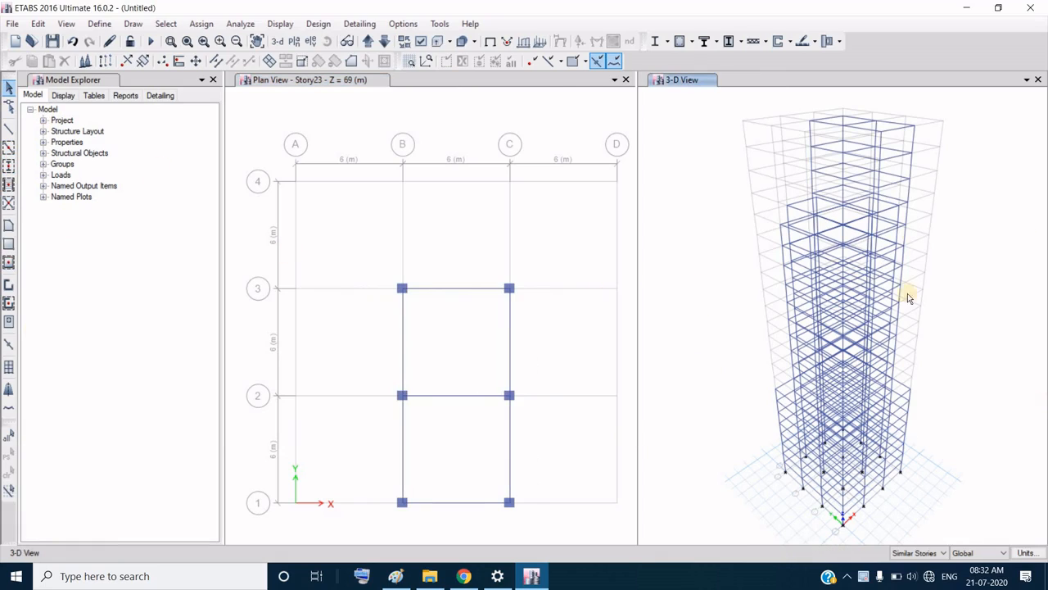
click(439, 43)
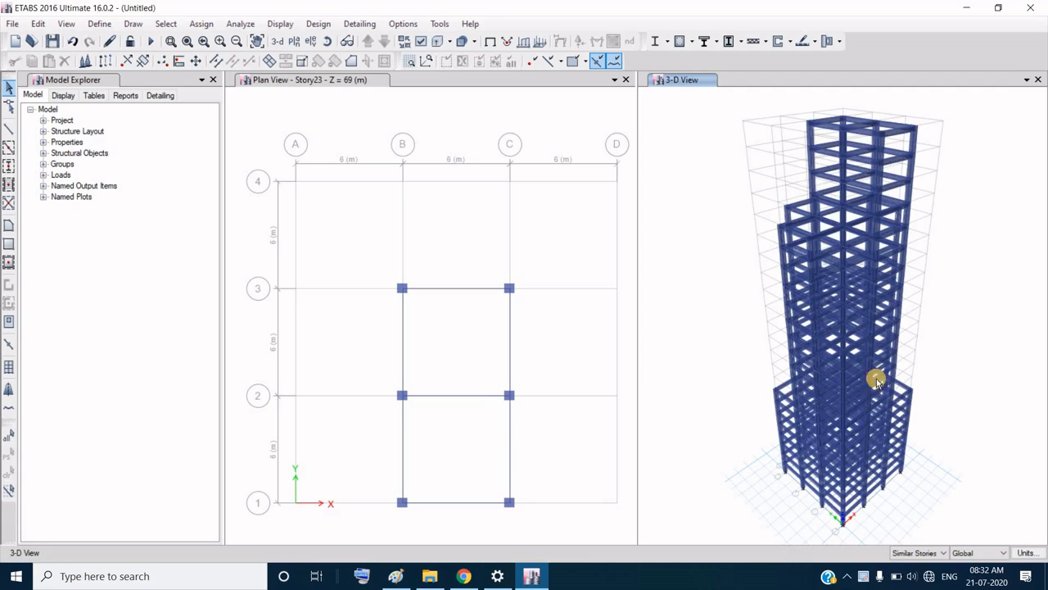
scroll(875, 366, up, 5)
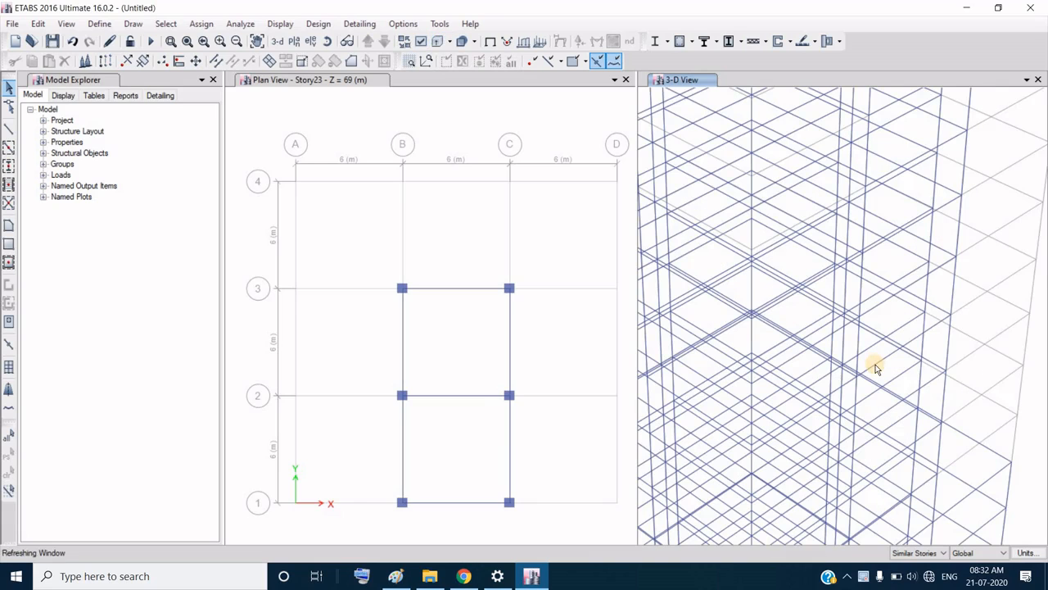
scroll(875, 364, down, 5)
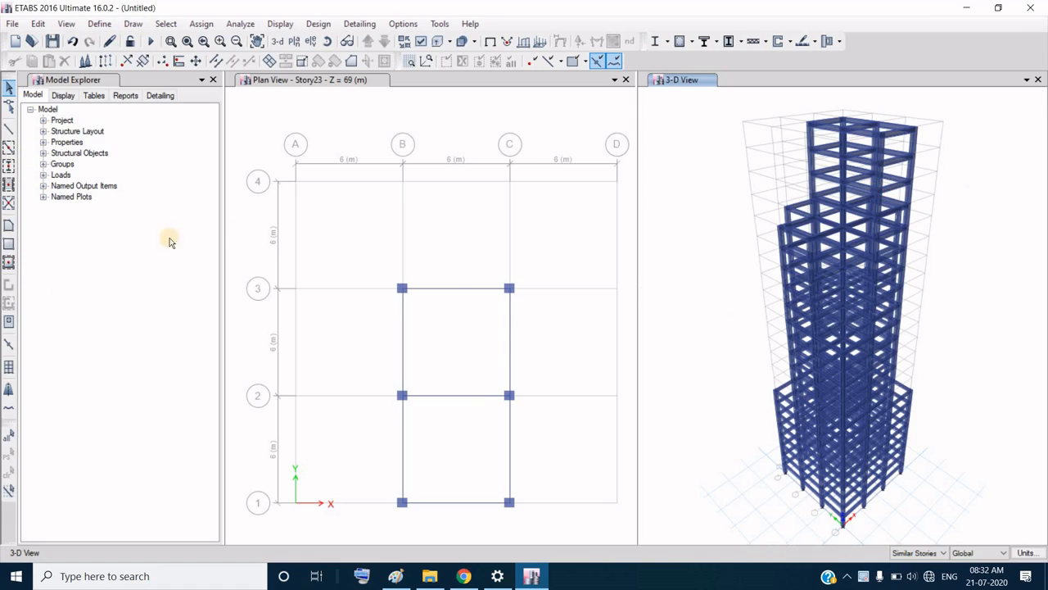
Step: Quick-draw floor slabs with the S 150MM property on the Story23 plan across grids B-C/1-3
click(7, 264)
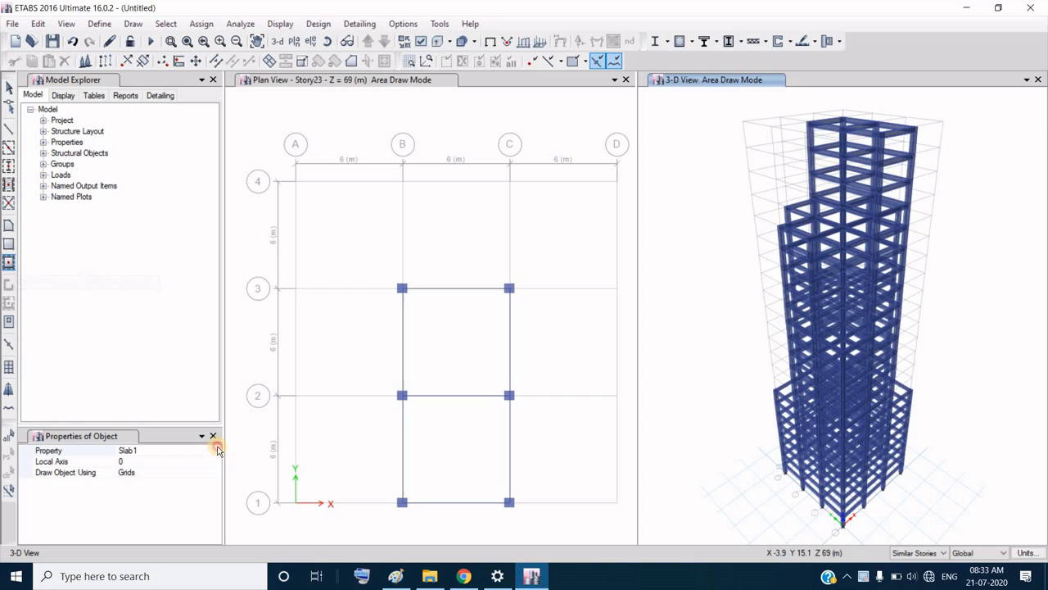
click(191, 460)
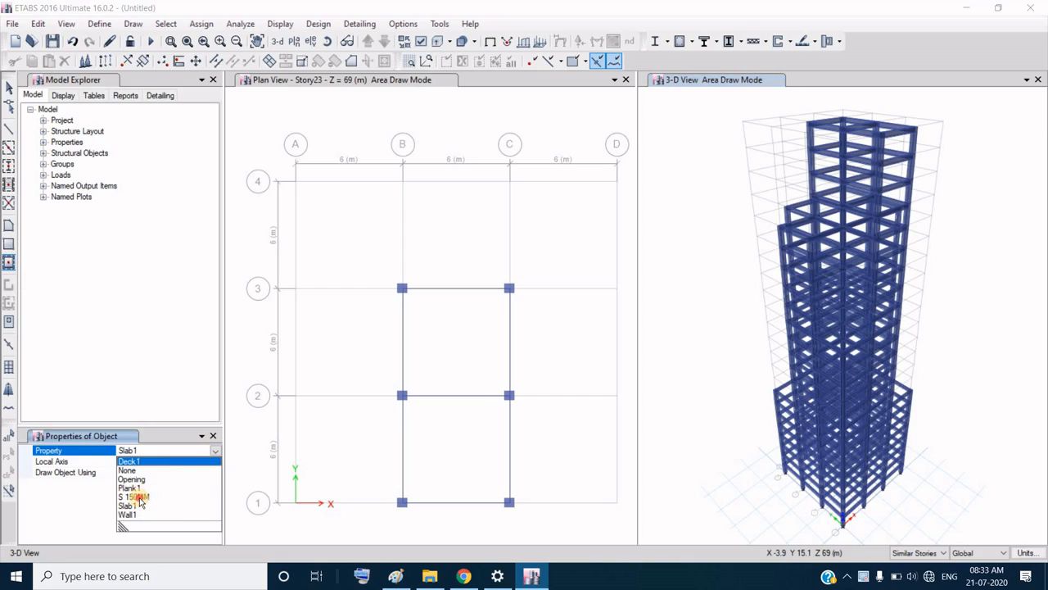
click(137, 497)
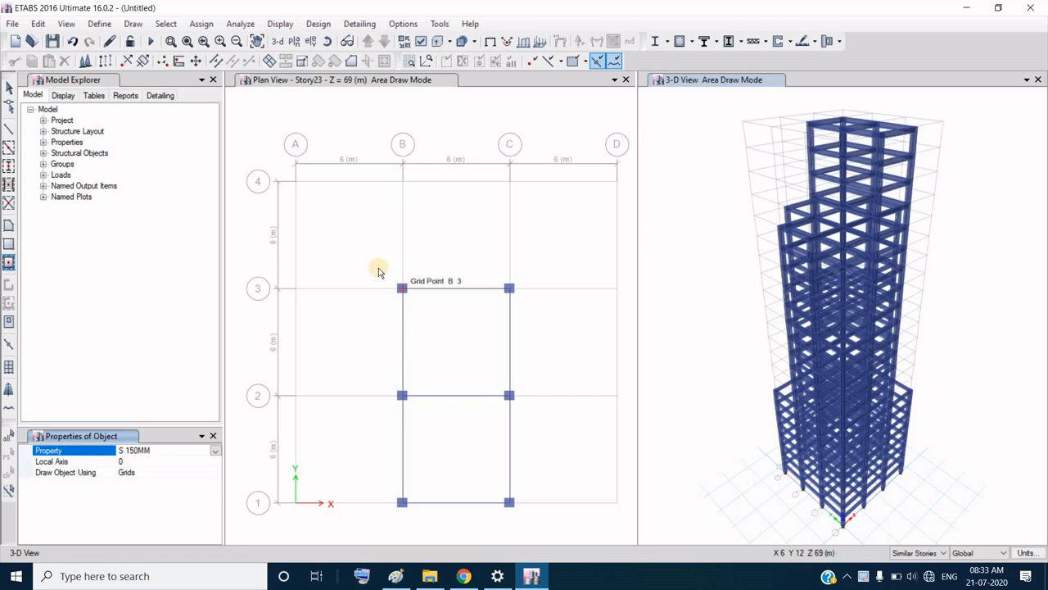
drag(377, 264, 536, 524)
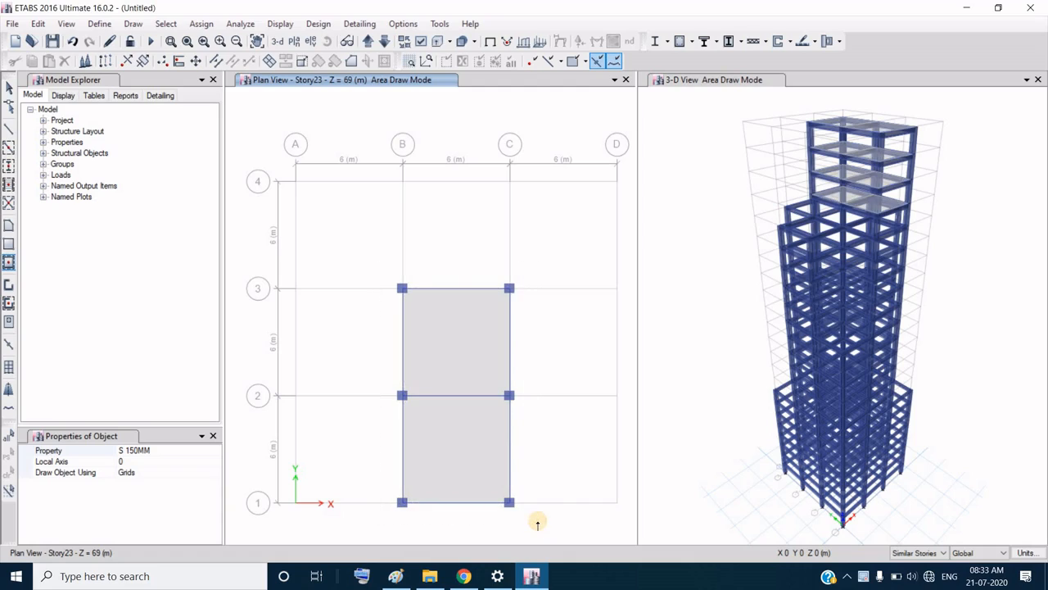
Step: Draw S 150MM slabs on the Story19 plan across grids B-C/1-4 and A-D/2-3
click(380, 43)
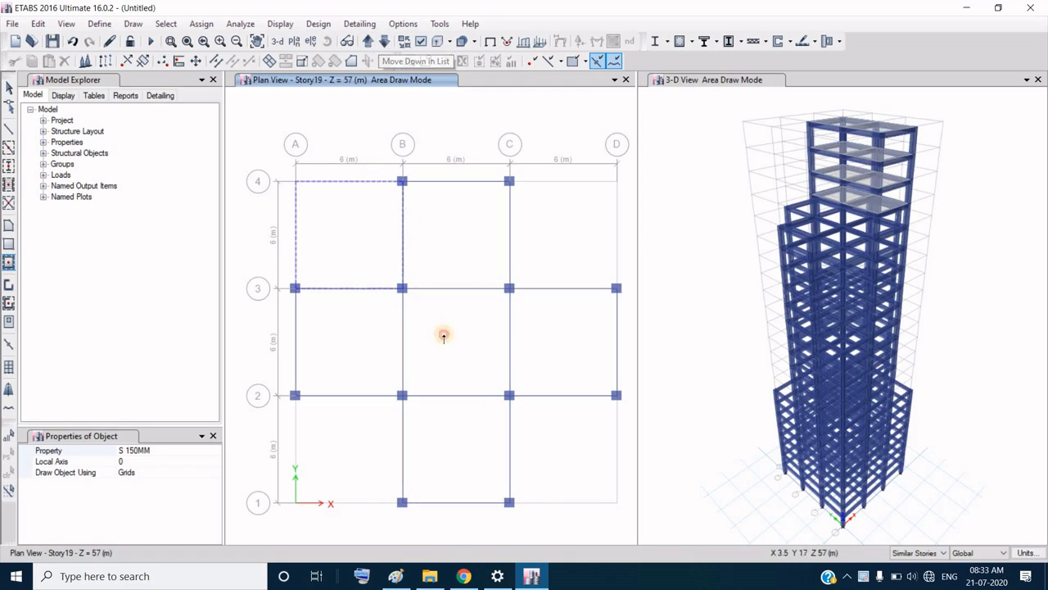
drag(380, 151, 536, 516)
drag(271, 280, 655, 409)
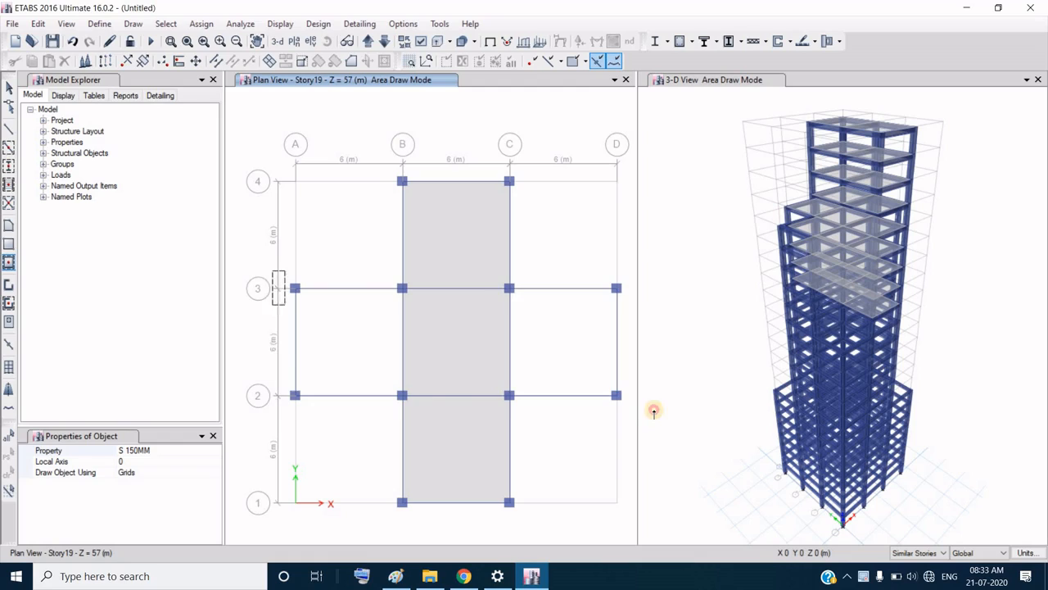
Step: Draw S 150MM slabs on the Story14 plan across grids B-D/2-4 and A-C/1-3
click(382, 43)
click(382, 43)
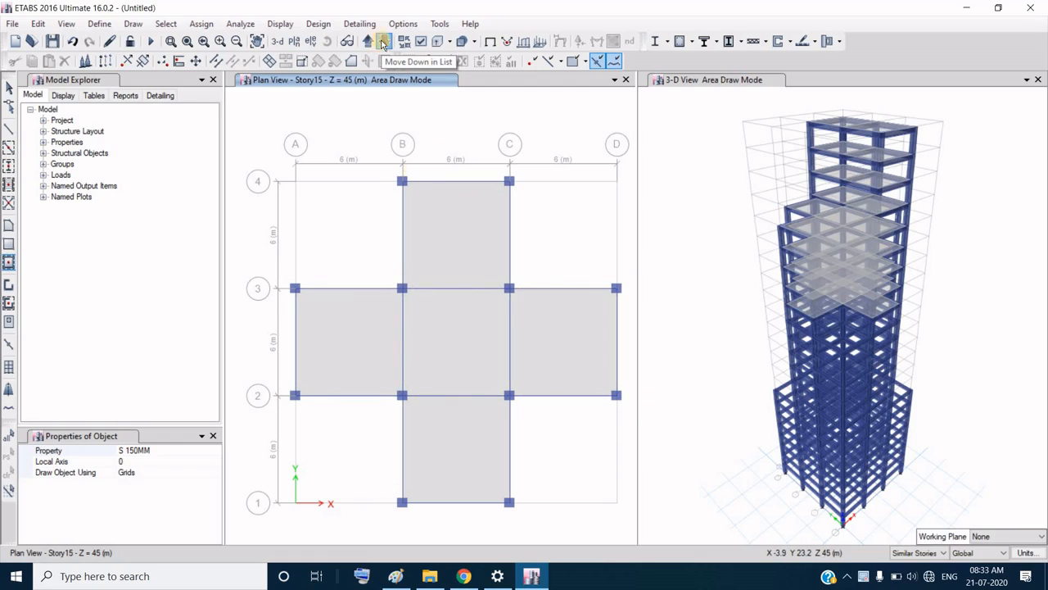
click(382, 42)
drag(380, 149, 629, 447)
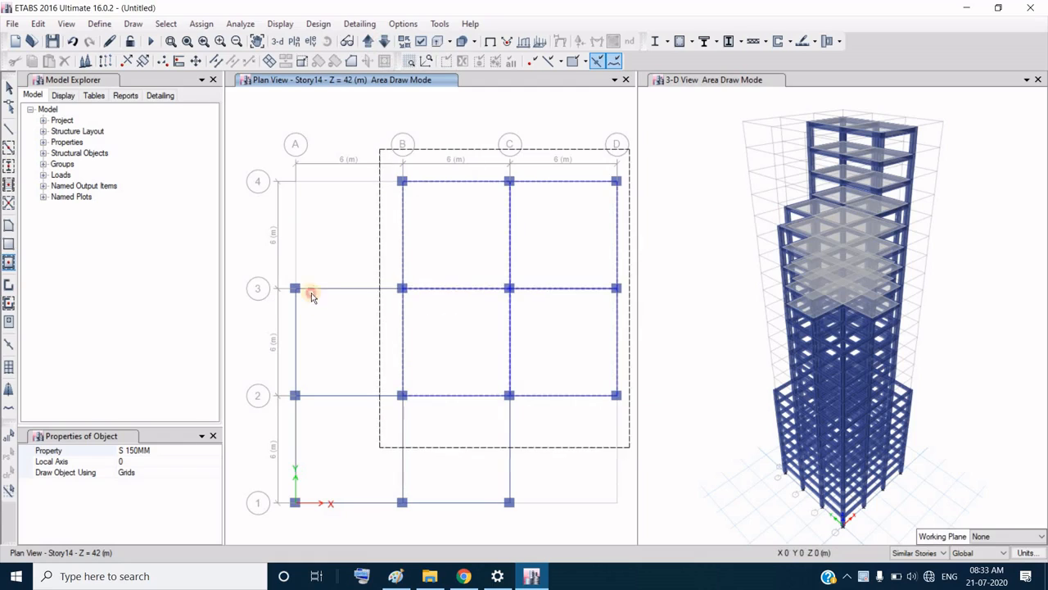
drag(276, 262, 529, 536)
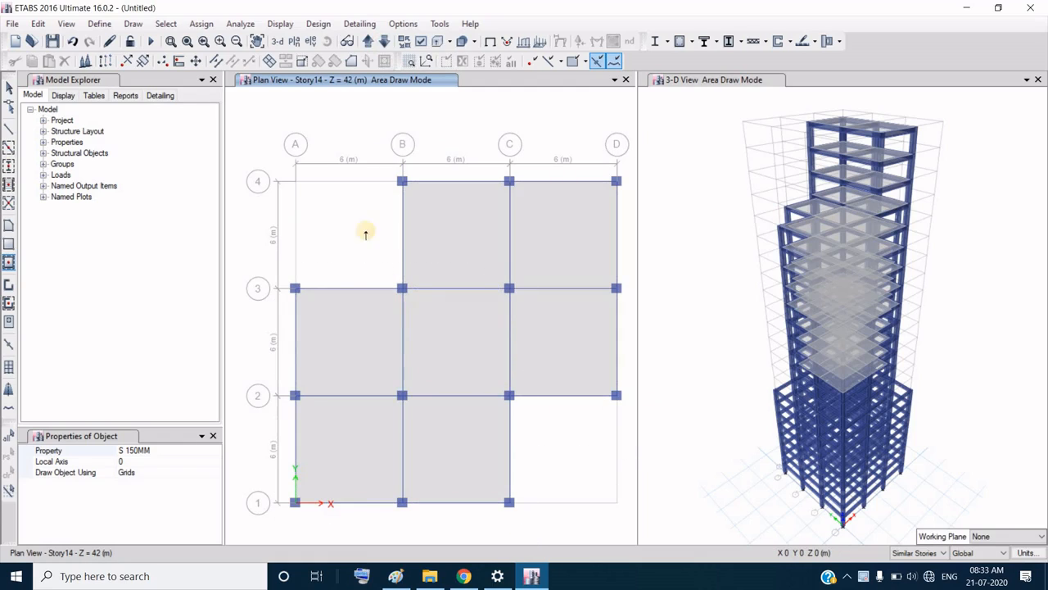
click(459, 358)
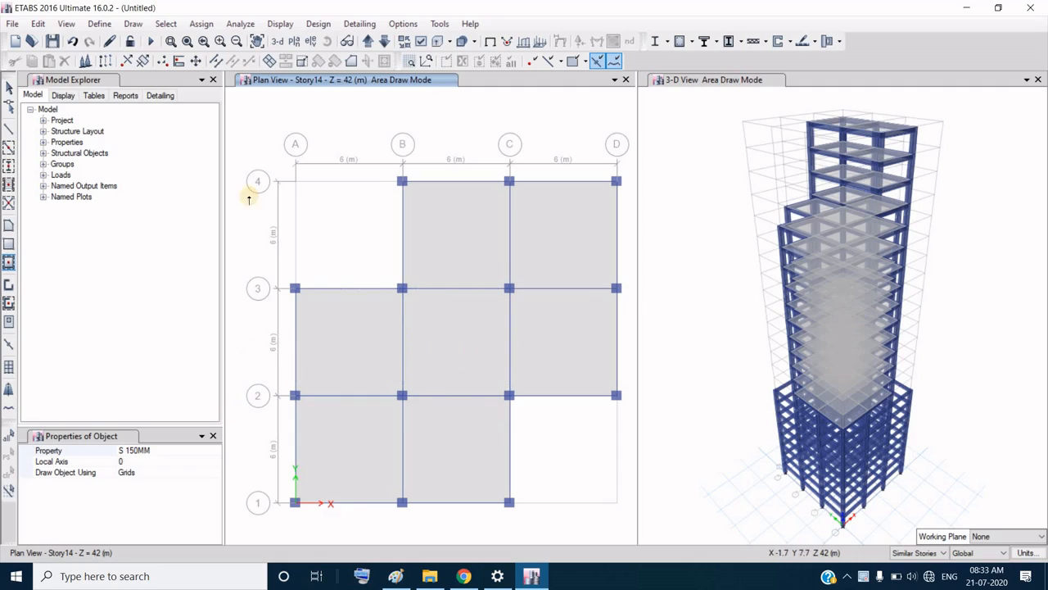
Step: Move the plan view down to Story8 and draw S 150MM slabs across all bays of grids A-D/1-4
click(9, 88)
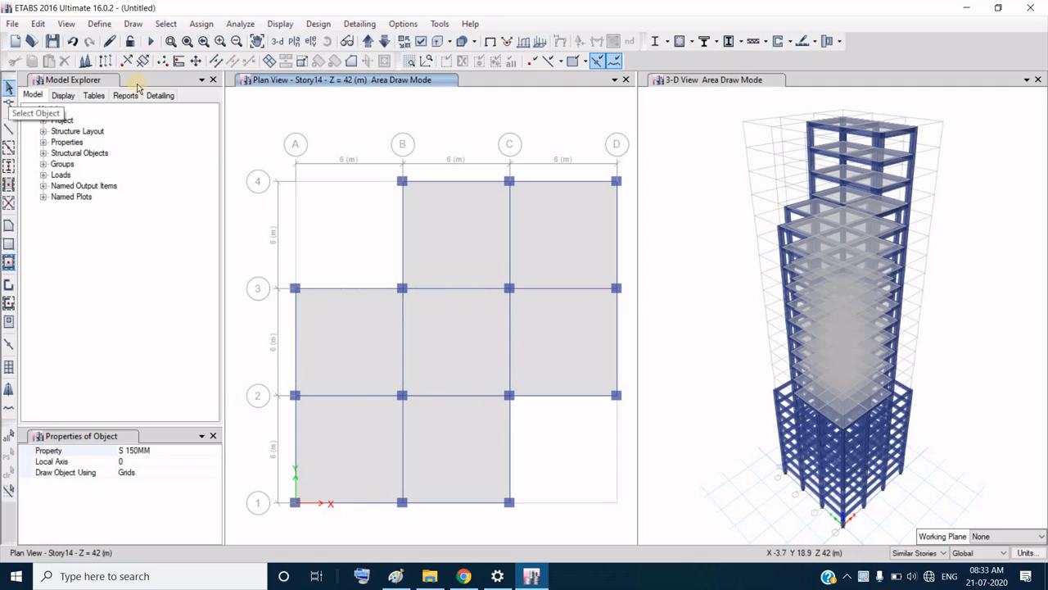
click(380, 42)
click(380, 43)
click(380, 43)
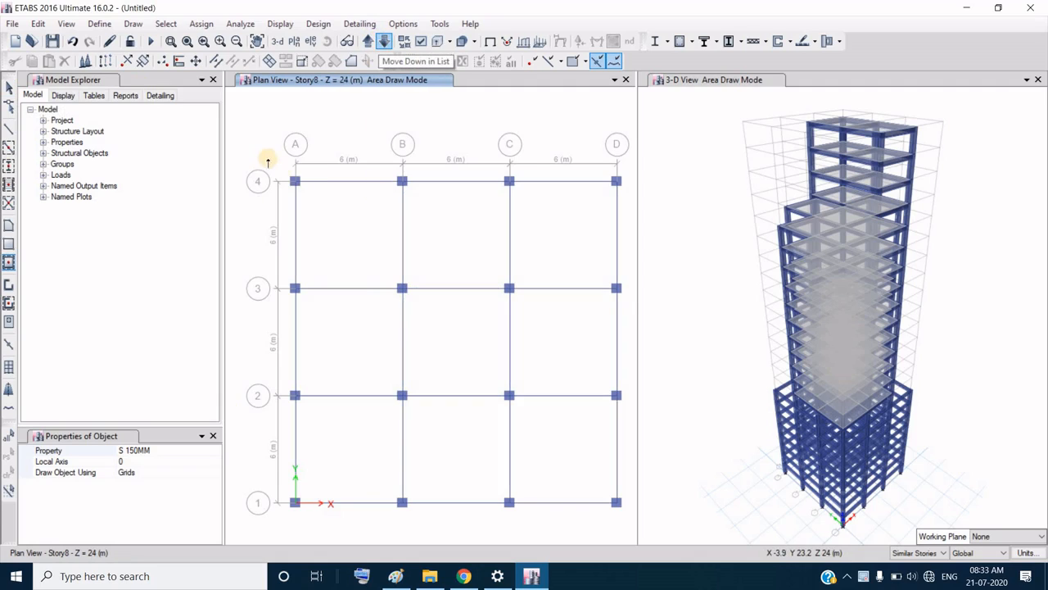
mouse_move(264, 155)
mouse_down()
mouse_move(532, 462)
mouse_move(630, 522)
mouse_up()
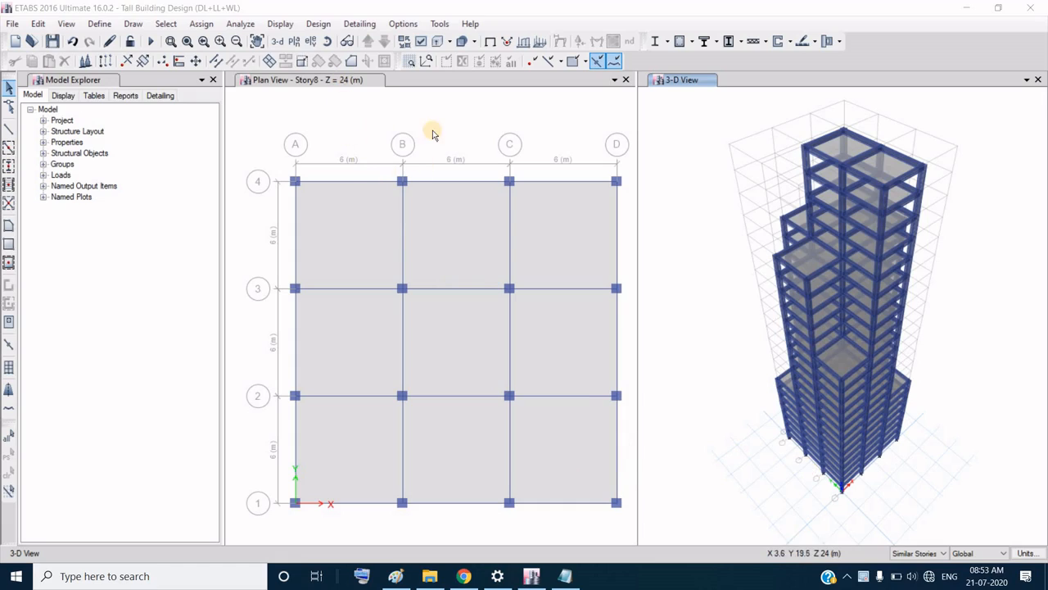
Step: Show the Base plan, select all joints on grids A-D/1-4 and assign them fixed restraints in all translations and rotations
click(427, 92)
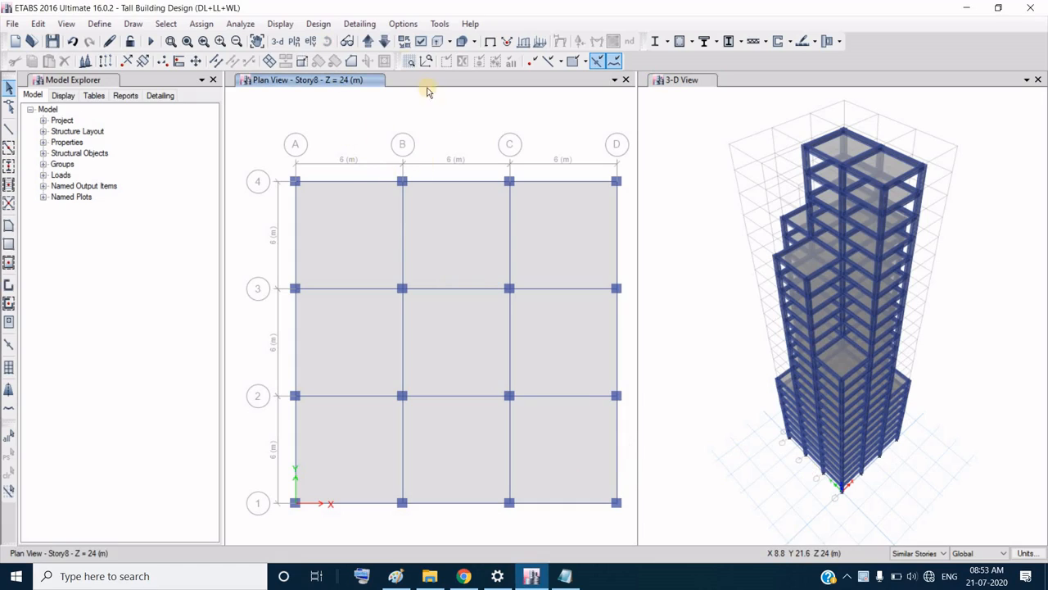
click(390, 43)
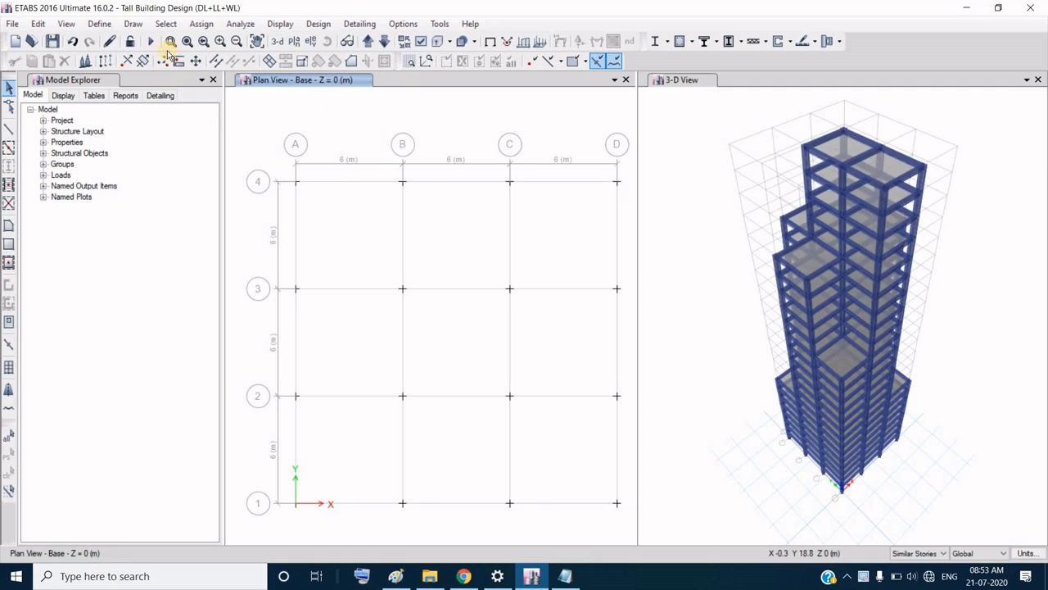
drag(256, 138, 635, 528)
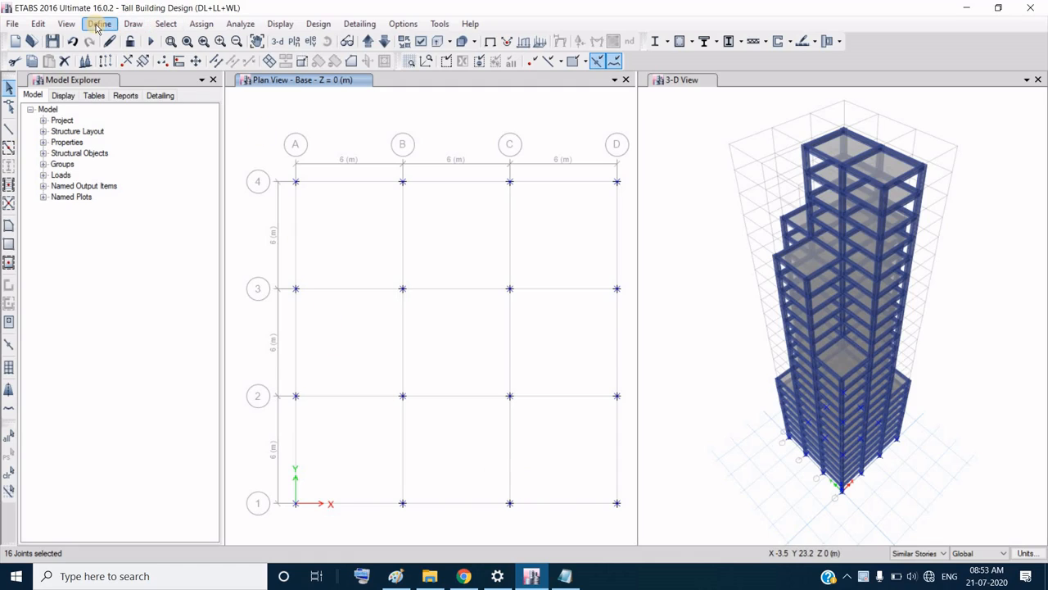
click(202, 26)
mouse_move(222, 41)
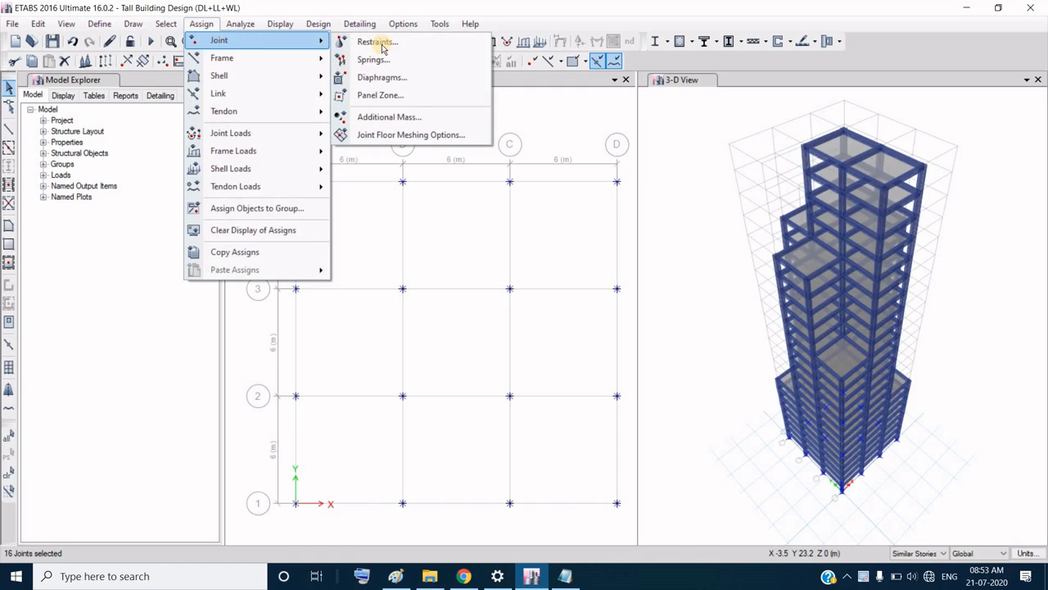
click(383, 44)
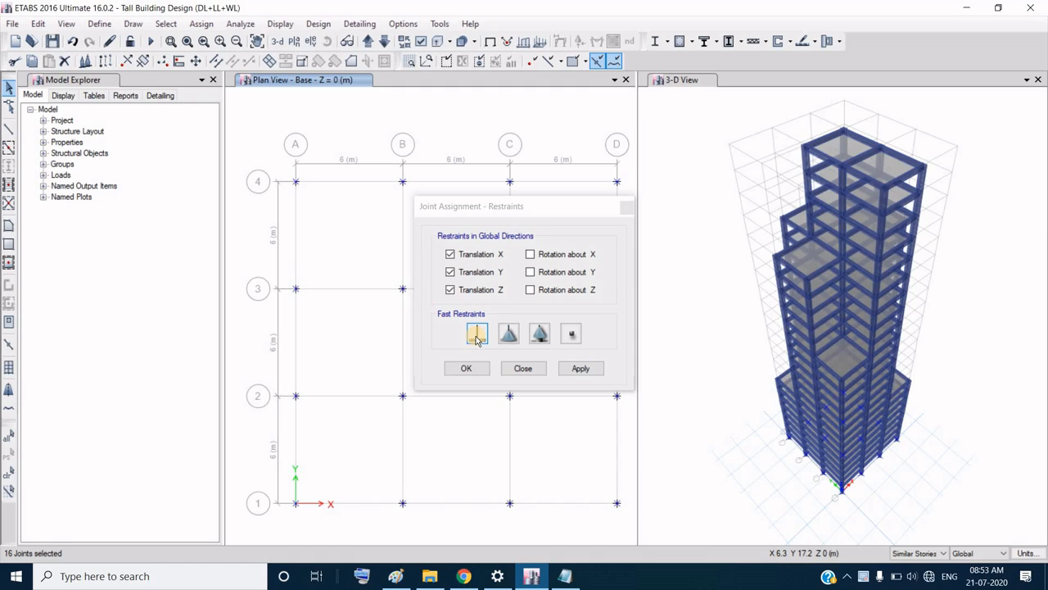
click(477, 335)
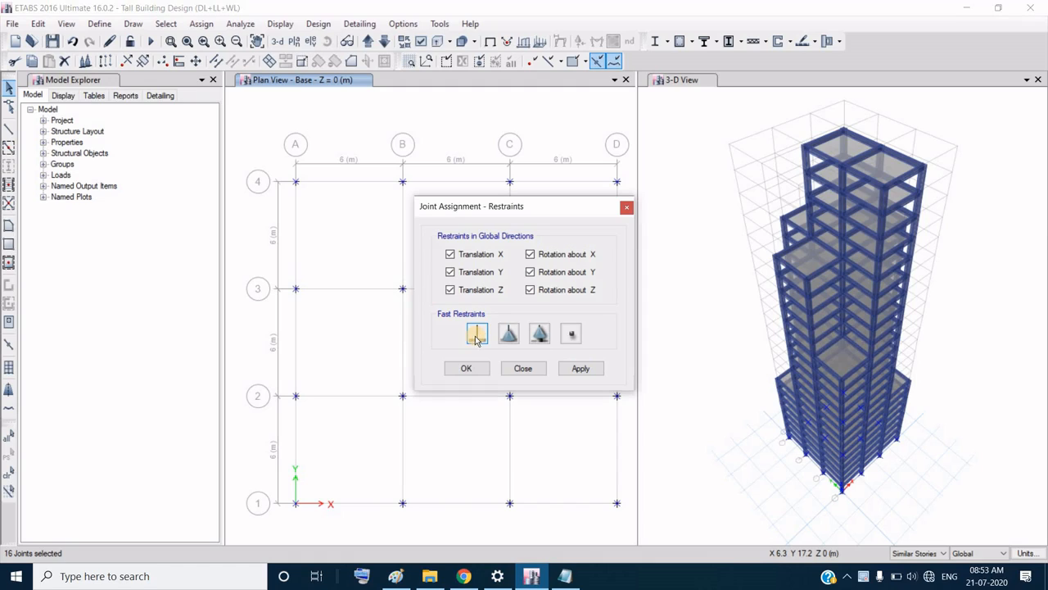
click(580, 369)
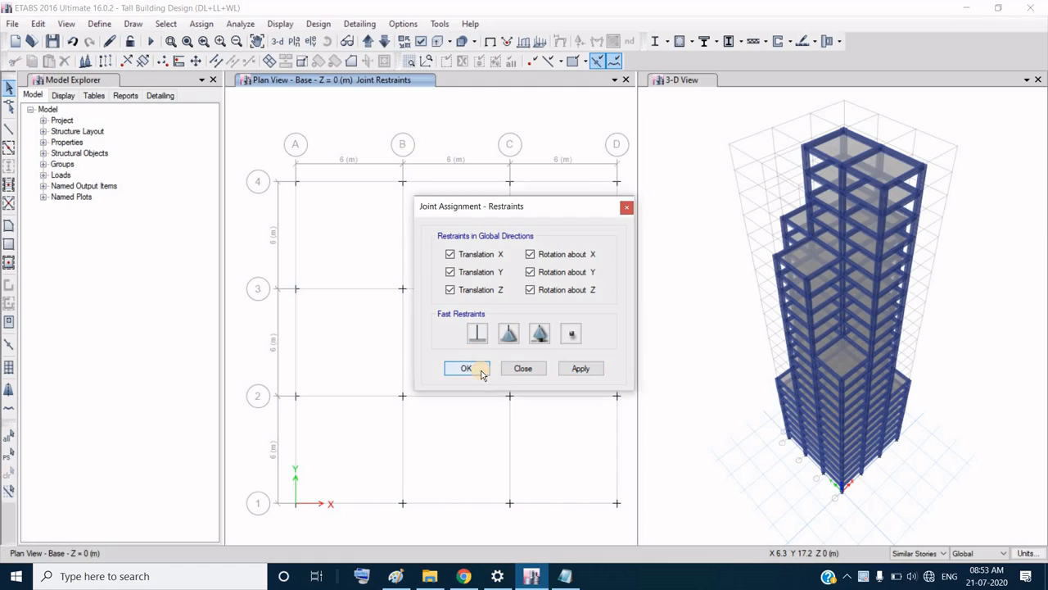
click(472, 370)
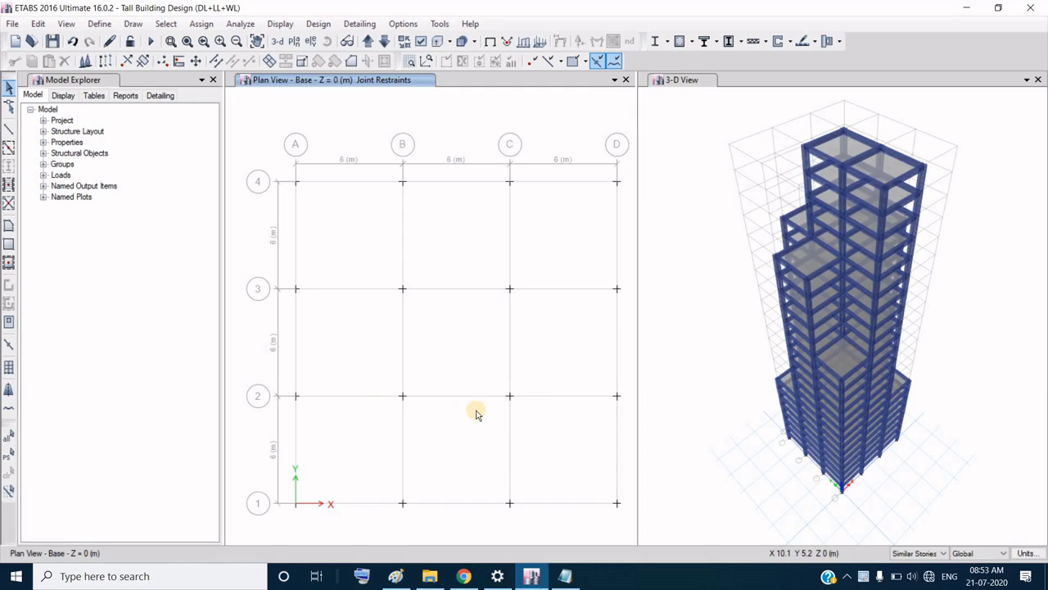
Step: Check the storey loads in the reference drawing in Paint, return to ETABS and show the Story1 plan
click(396, 576)
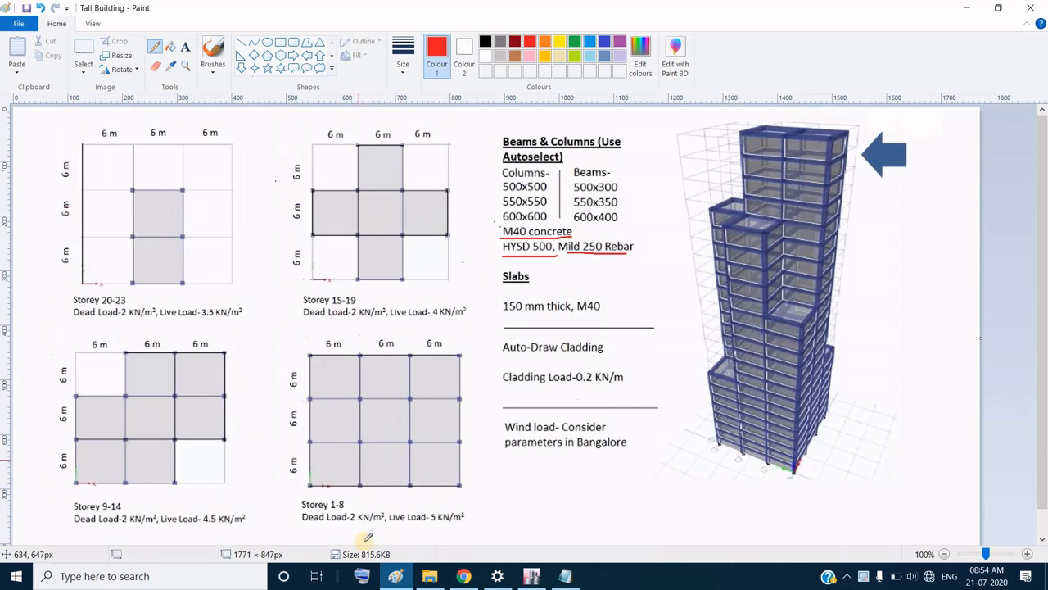
click(532, 577)
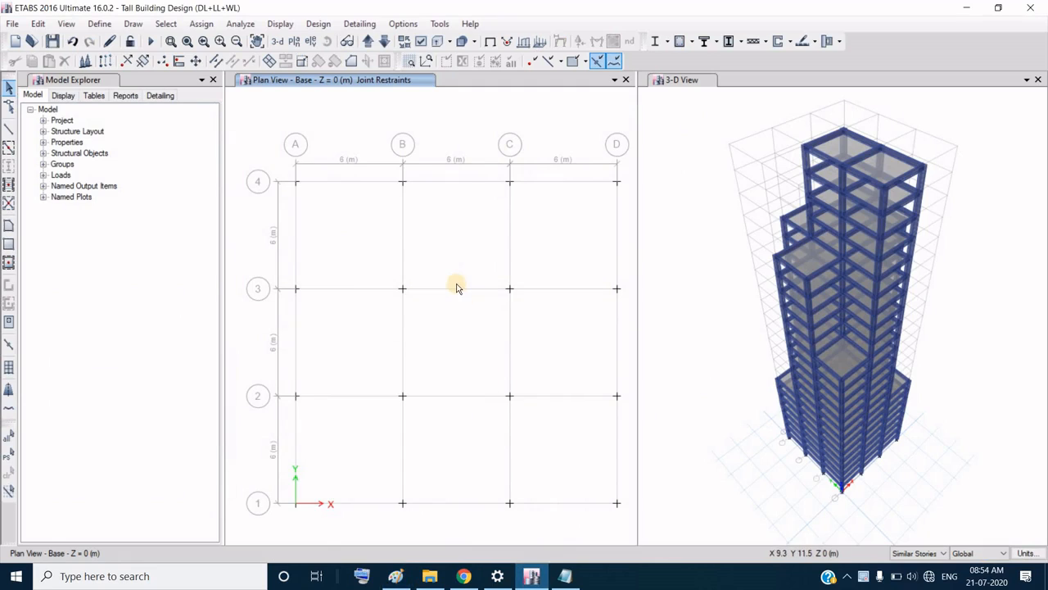
click(369, 44)
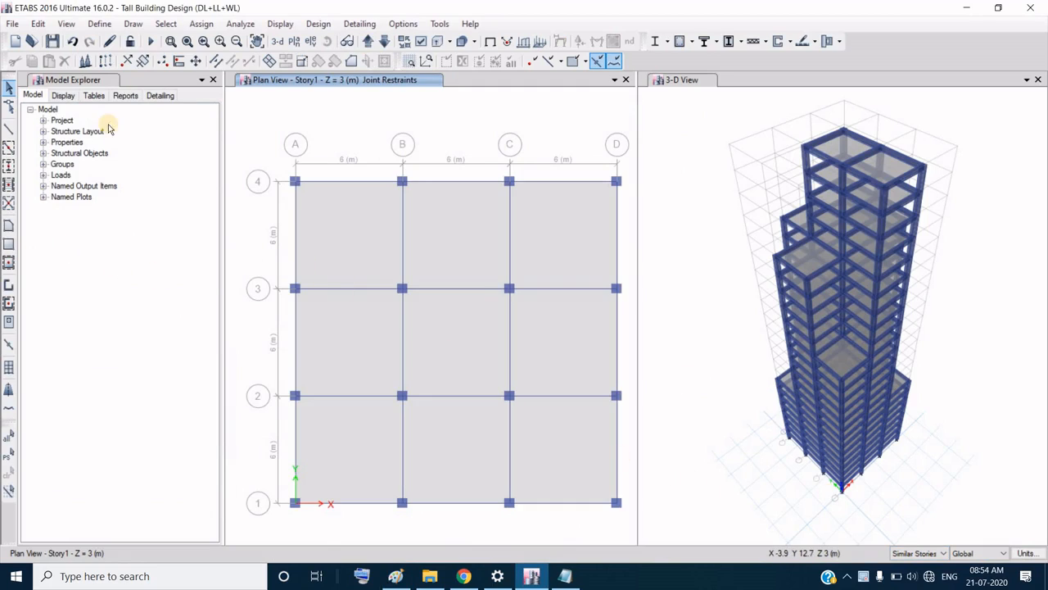
Step: Set up a uniform shell load of 2 kN/m² in the Gravity direction for the Dead load pattern
click(199, 26)
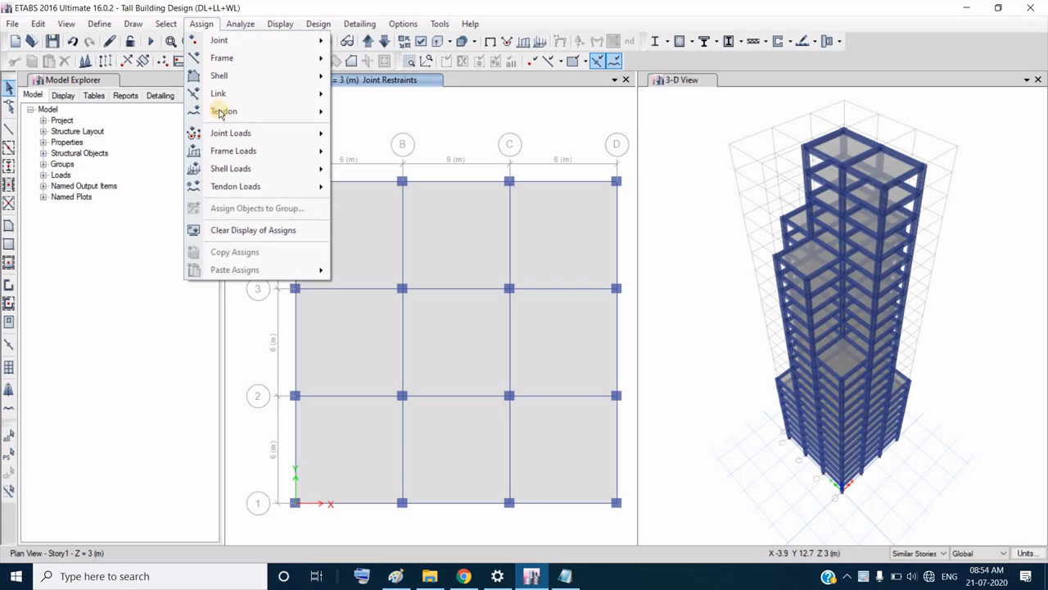
mouse_move(242, 170)
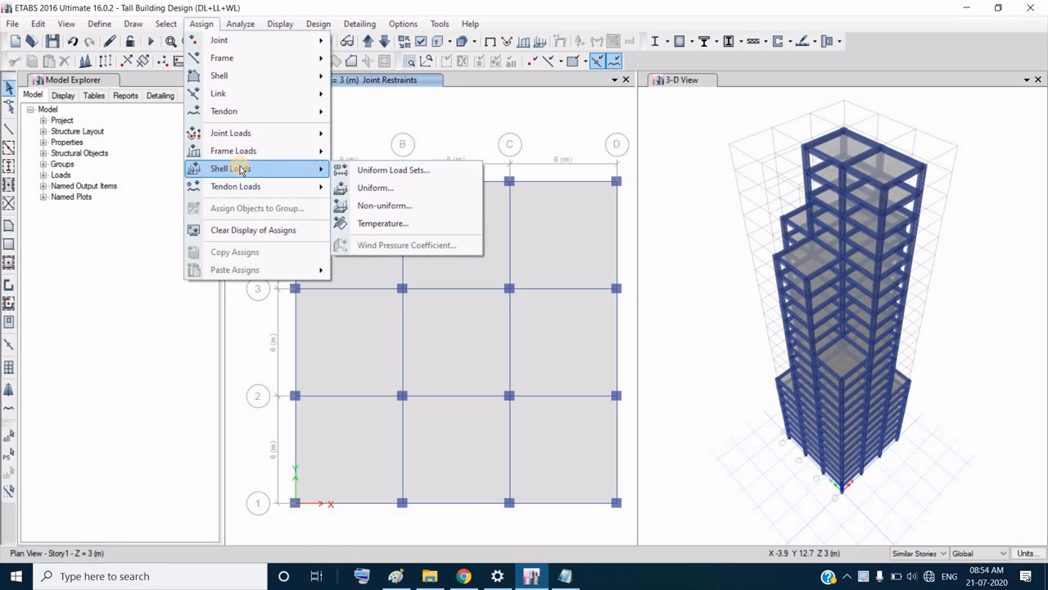
click(385, 191)
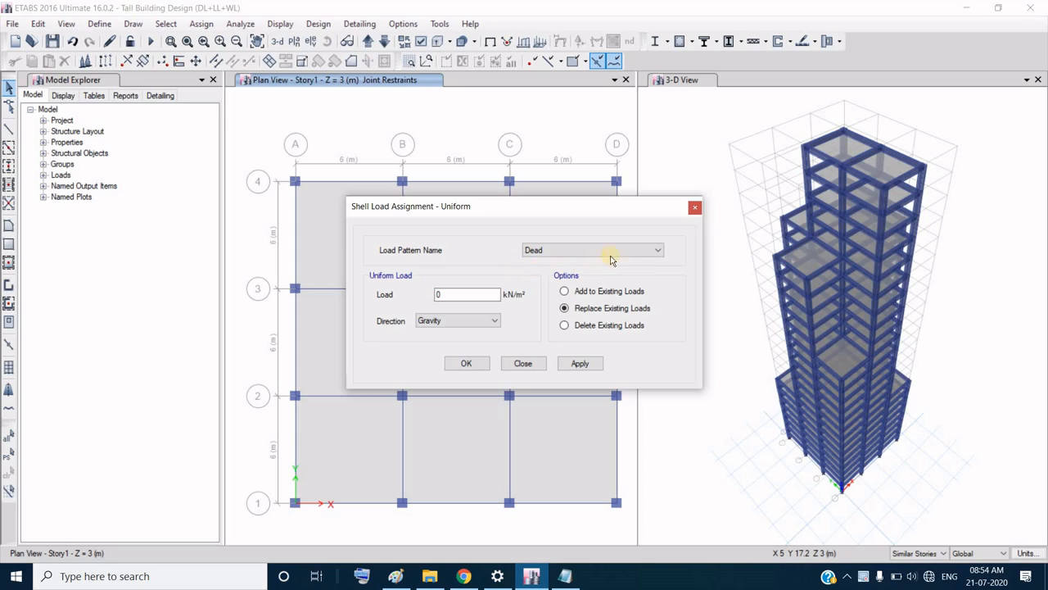
double_click(467, 295)
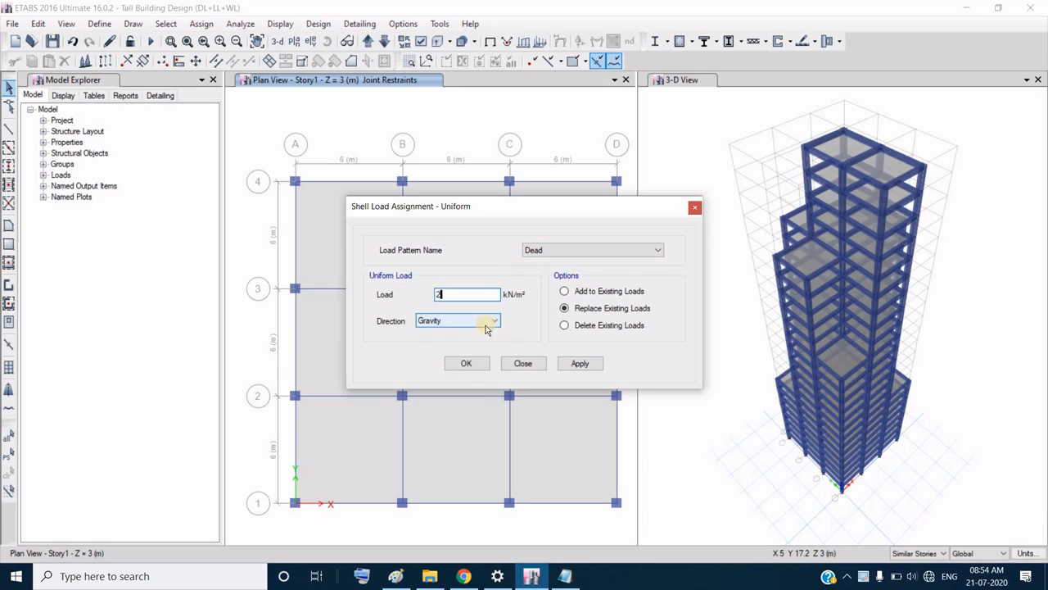
click(579, 365)
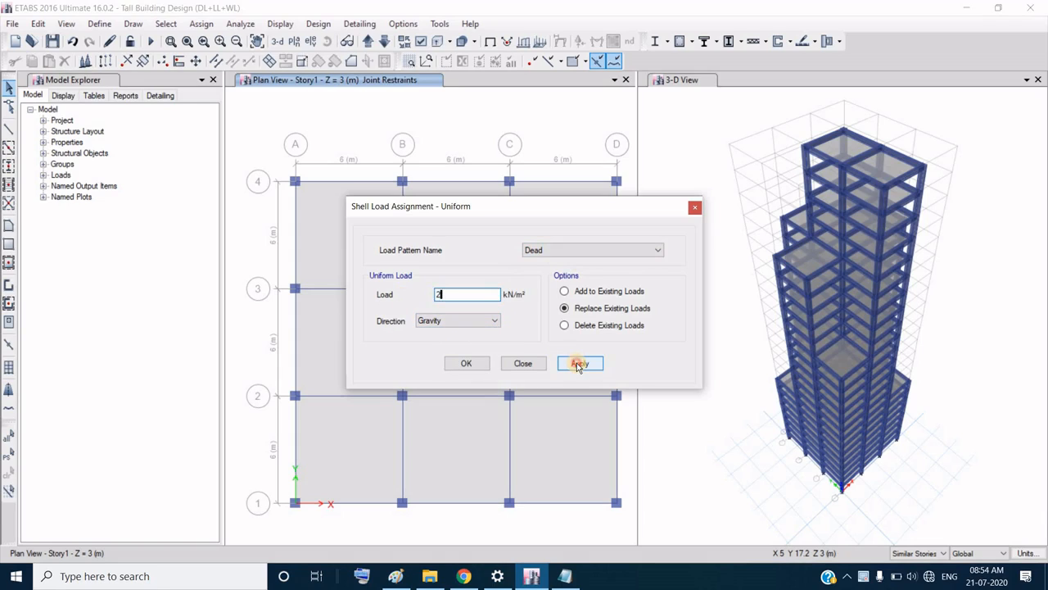
click(579, 364)
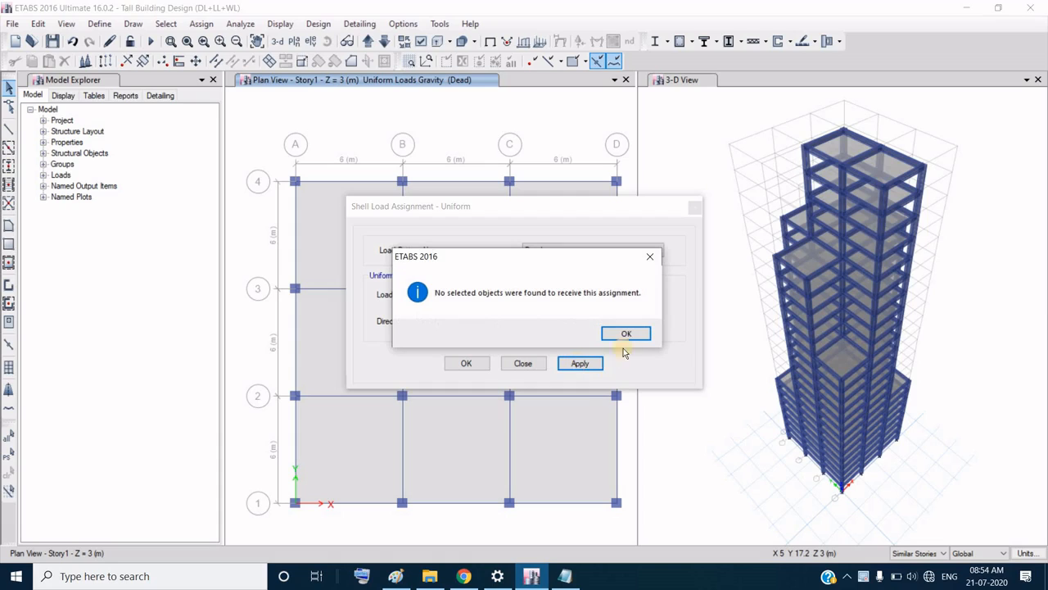
click(651, 256)
Step: Select all slabs across grids A-D/1-4 on the Story1 plan and assign them the 2 kN/m² Dead load
drag(816, 296, 925, 297)
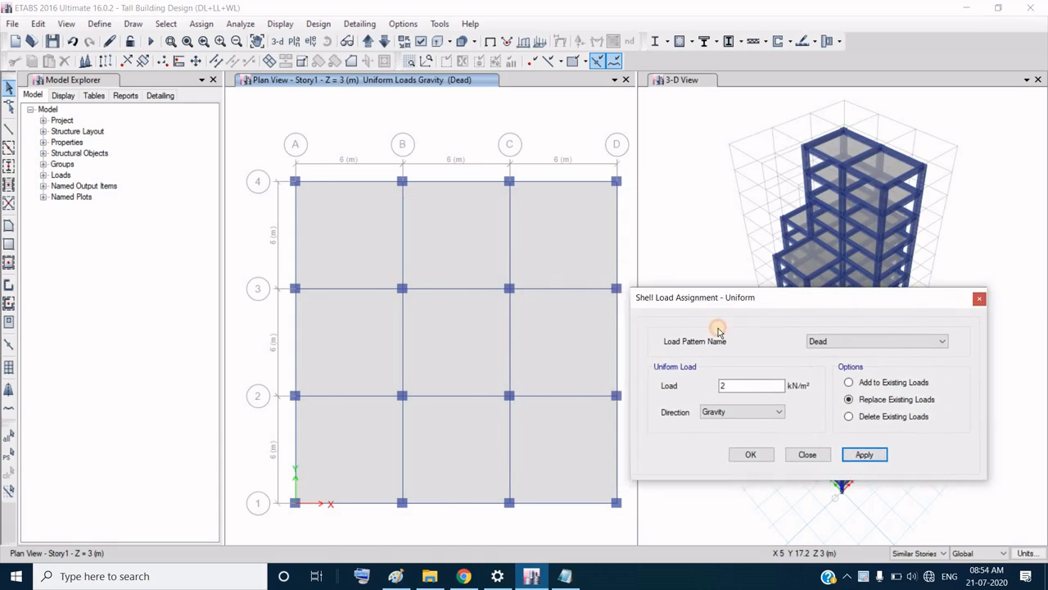
drag(556, 248, 329, 346)
click(422, 432)
click(542, 433)
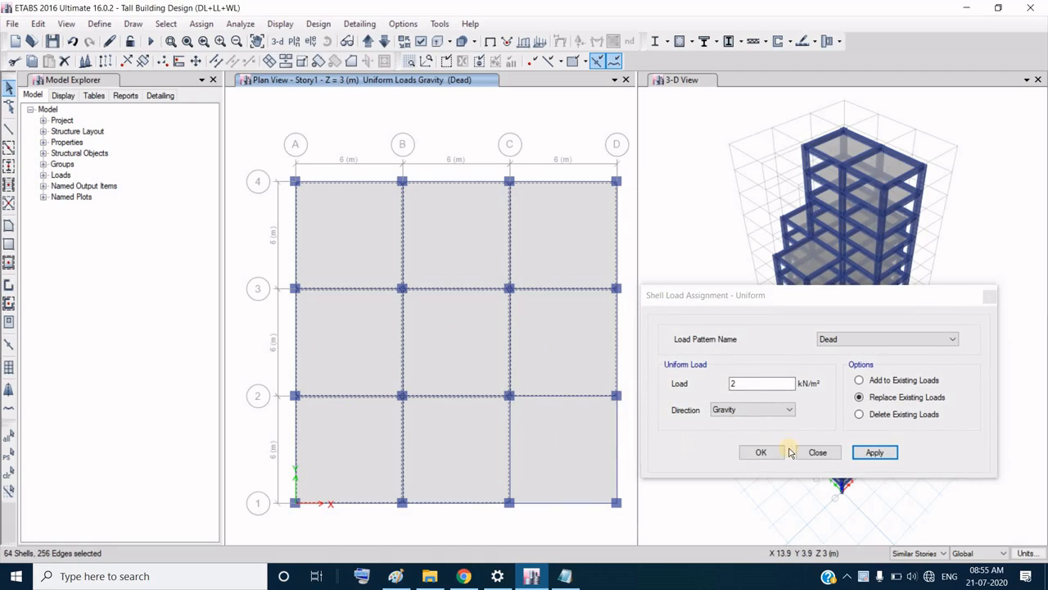
click(876, 453)
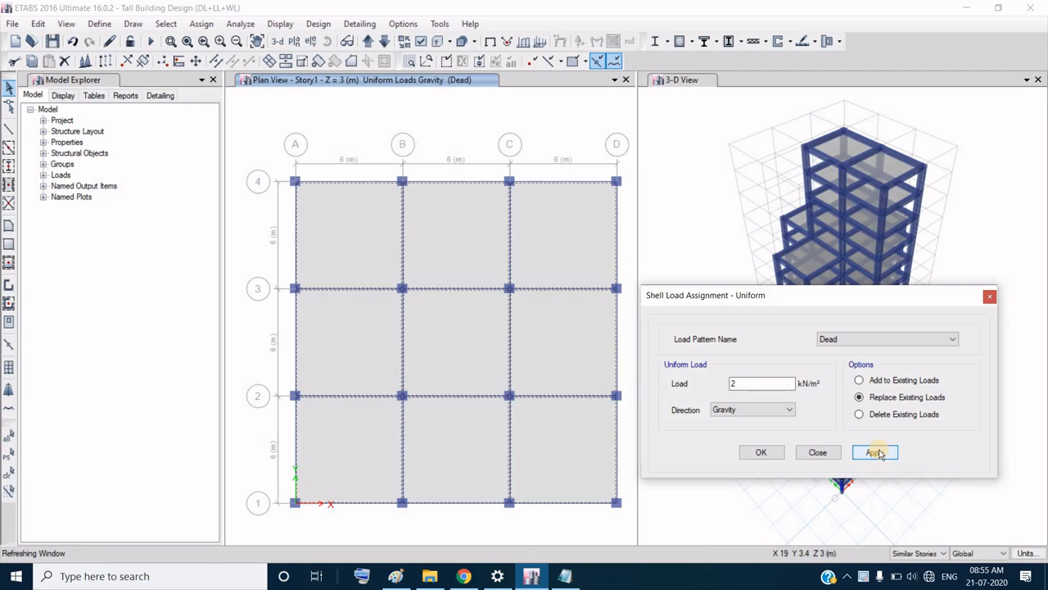
click(760, 454)
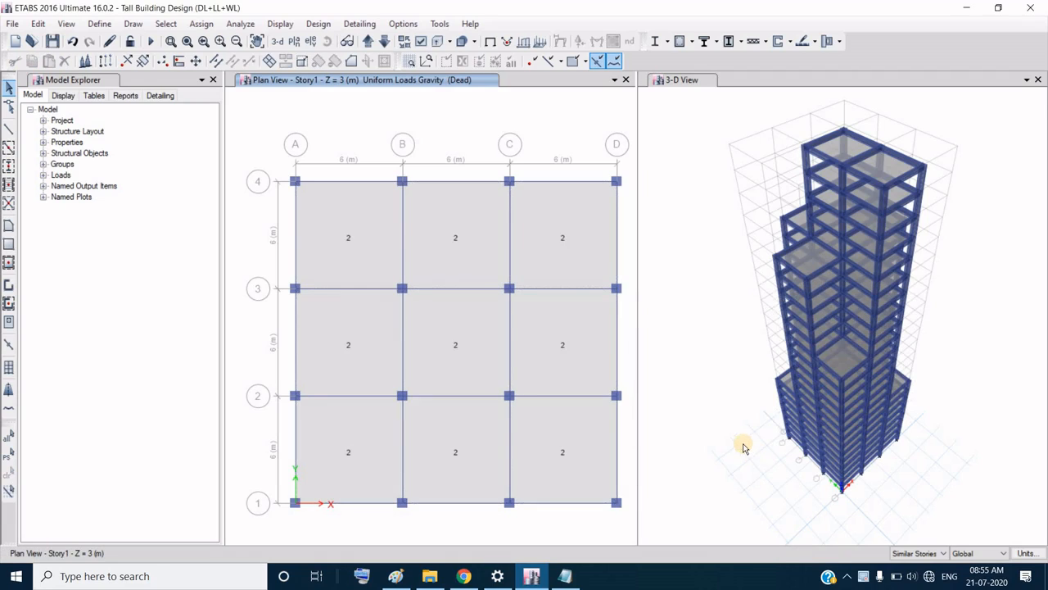
Step: Move the plan view up to Story14 and open the uniform shell load assignment for the 2 kN/m² Dead load
click(367, 43)
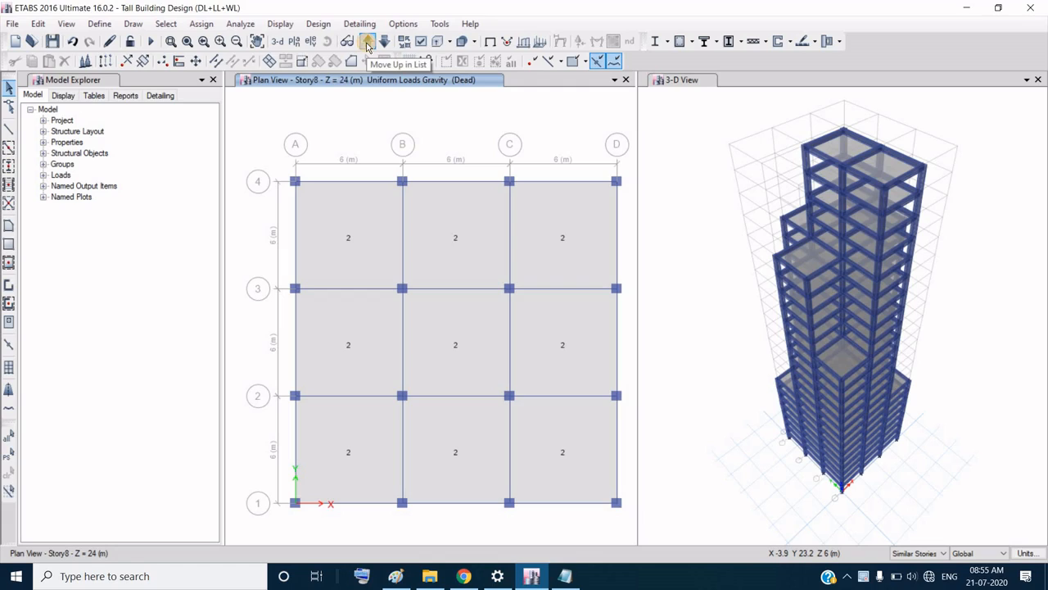
click(367, 43)
click(366, 42)
click(367, 43)
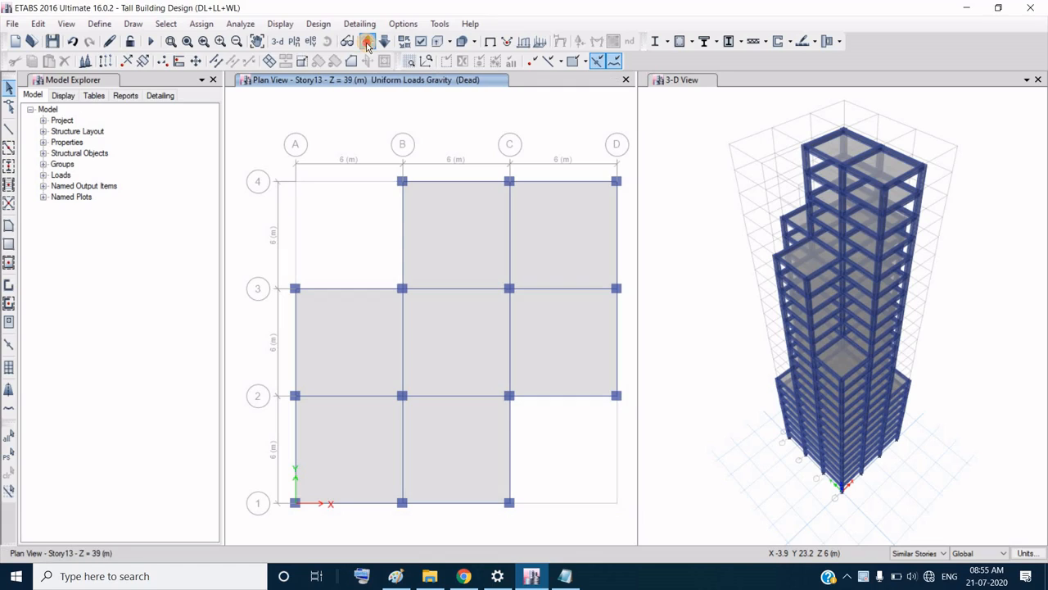
click(201, 23)
mouse_move(246, 159)
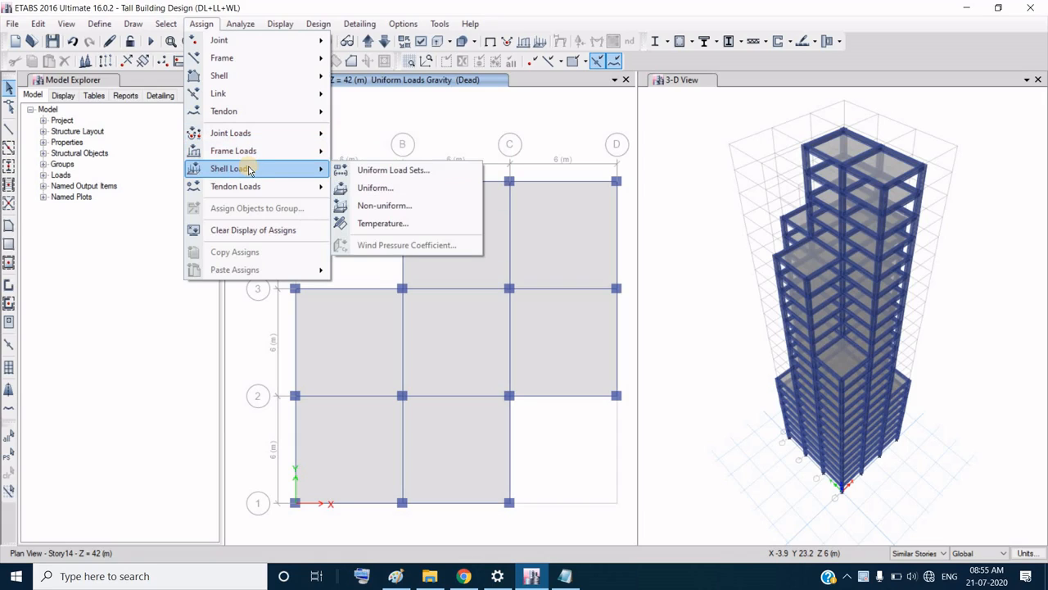
click(377, 188)
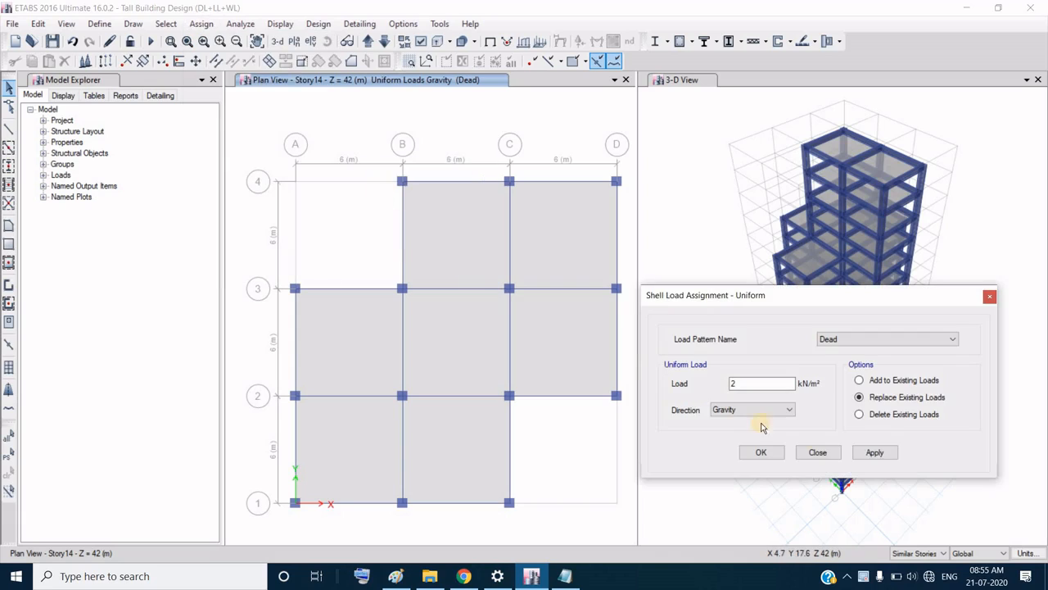
click(875, 453)
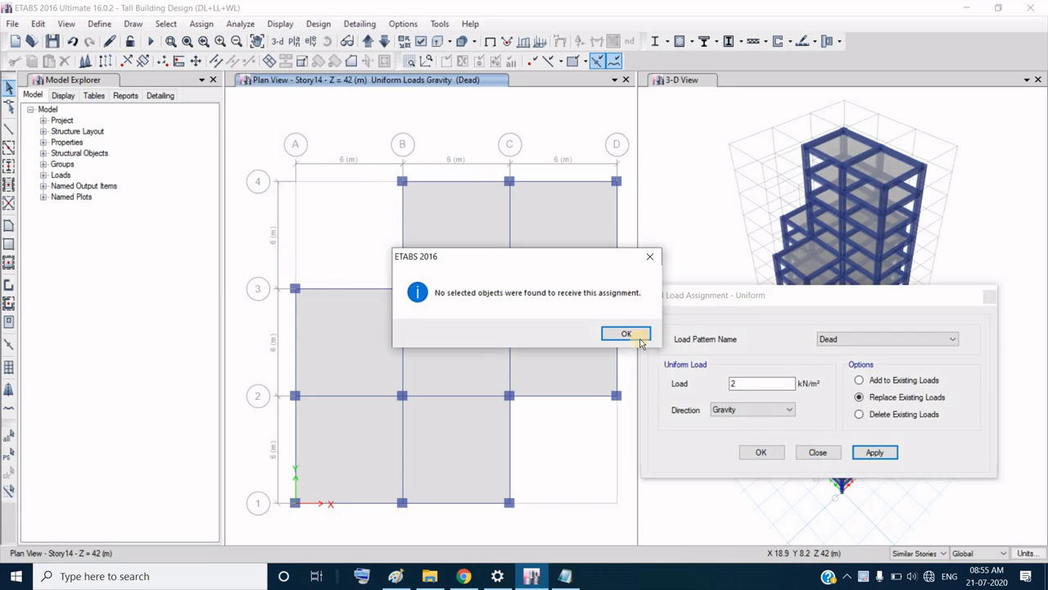
click(631, 334)
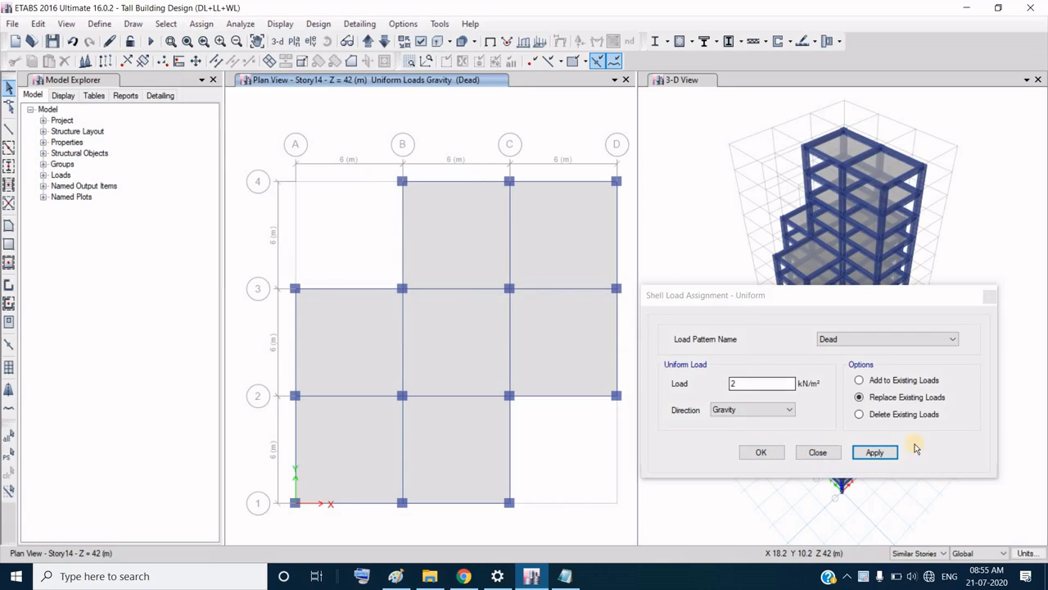
Step: Select the Story14 slabs across grids B-D/2-4 and A-C/1-3 and assign them the 2 kN/m² Dead load
click(461, 234)
click(576, 236)
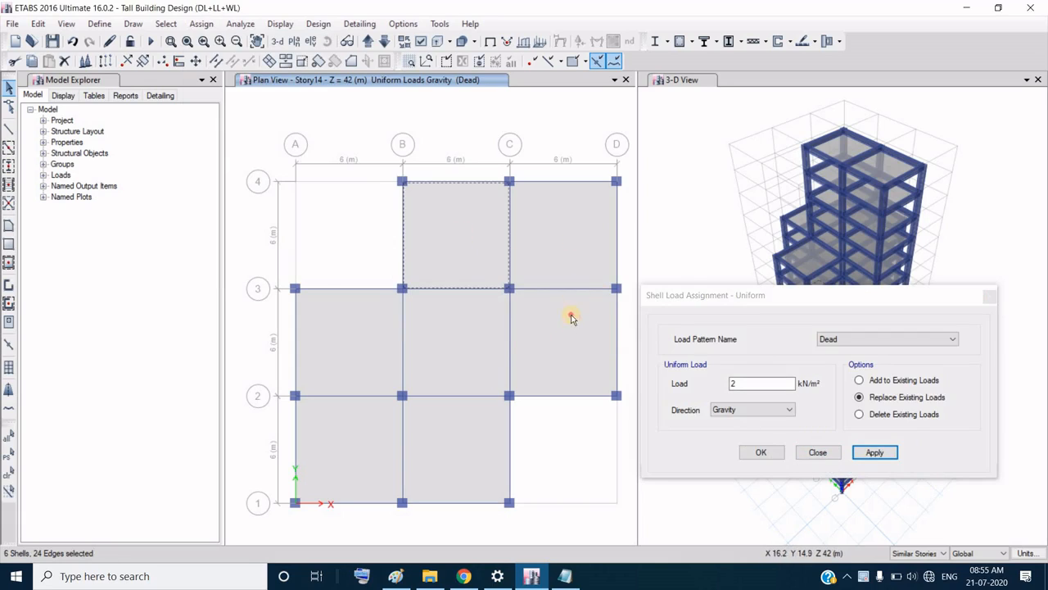
click(470, 344)
click(346, 338)
click(358, 442)
click(426, 453)
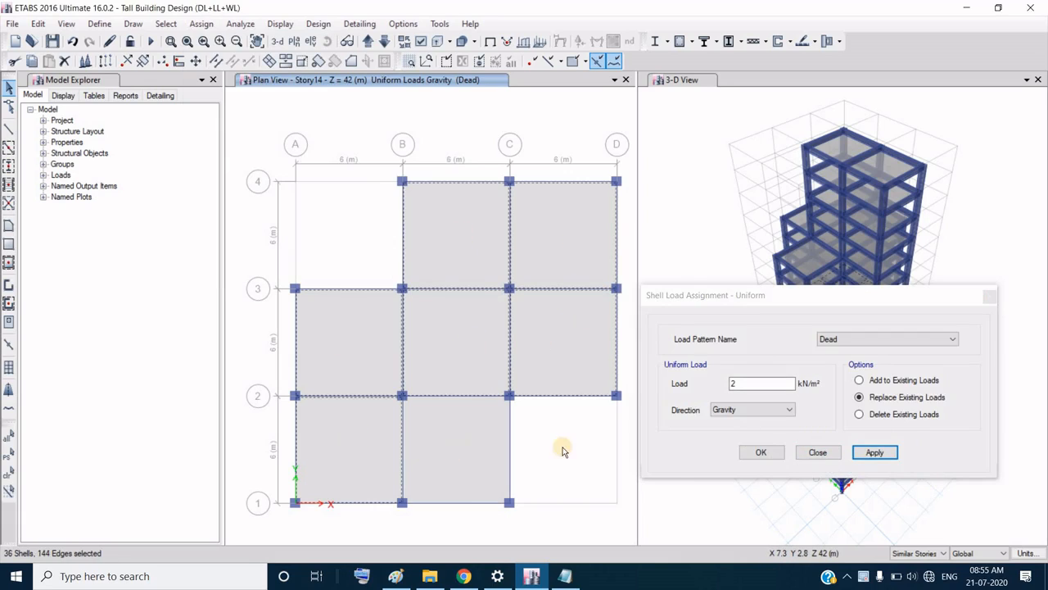
click(873, 461)
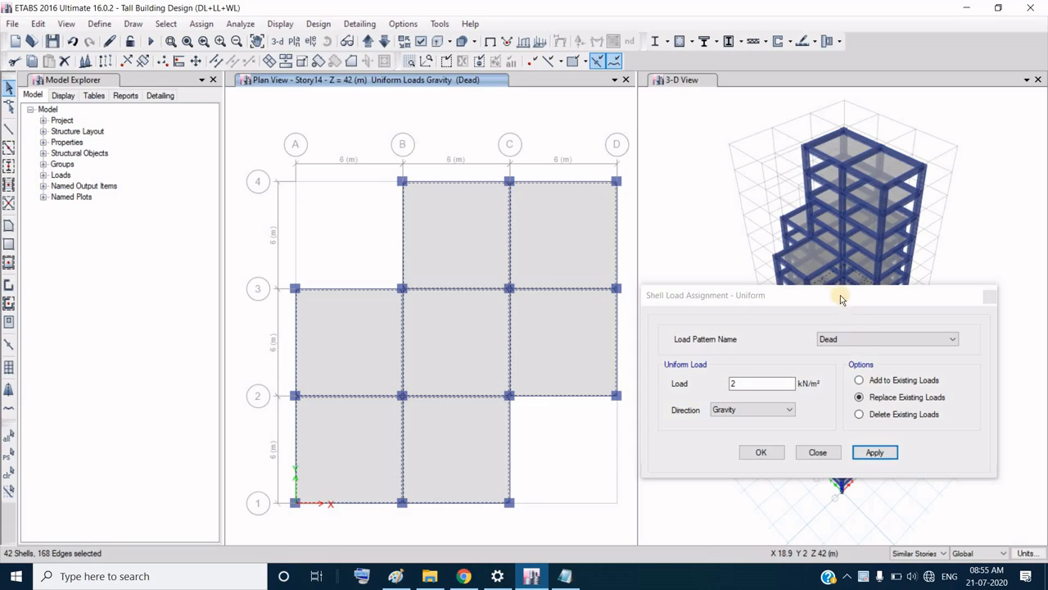
drag(839, 298, 765, 232)
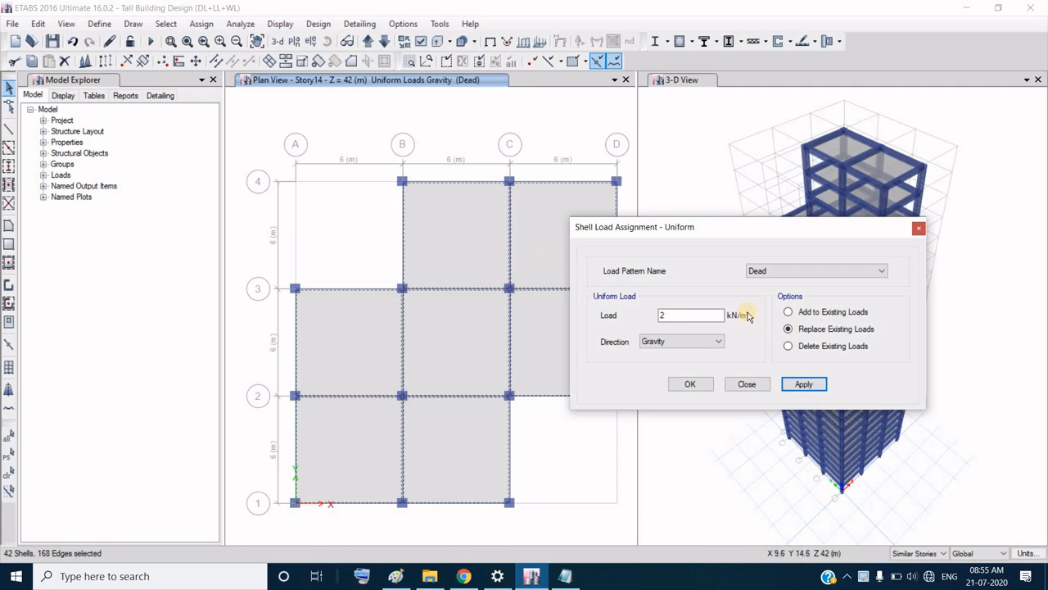
click(691, 384)
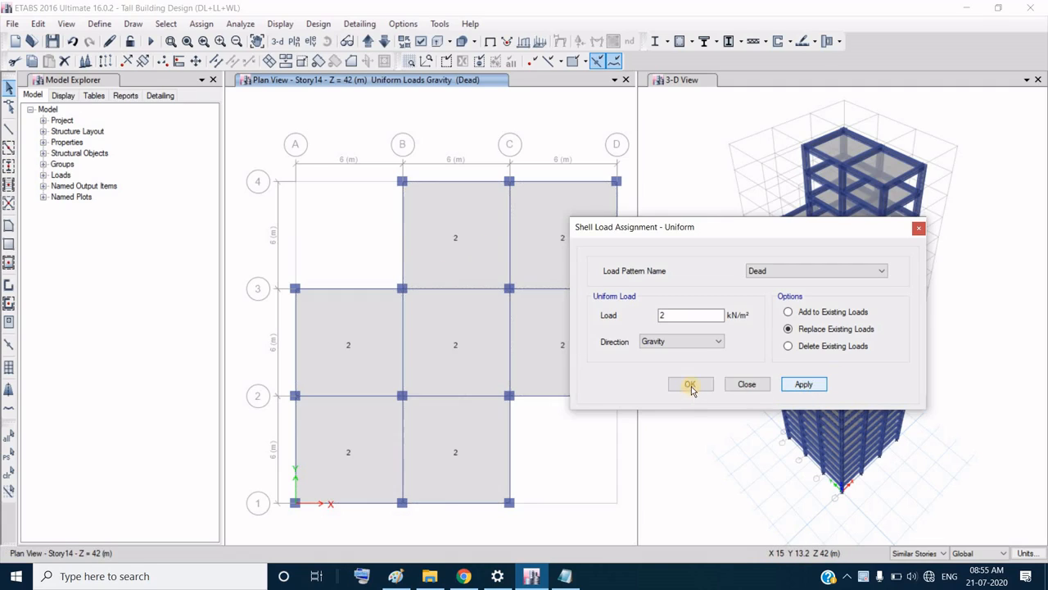
Step: Move the plan view up to Story16 and open the uniform shell load assignment for the 2 kN/m² Dead load
click(366, 44)
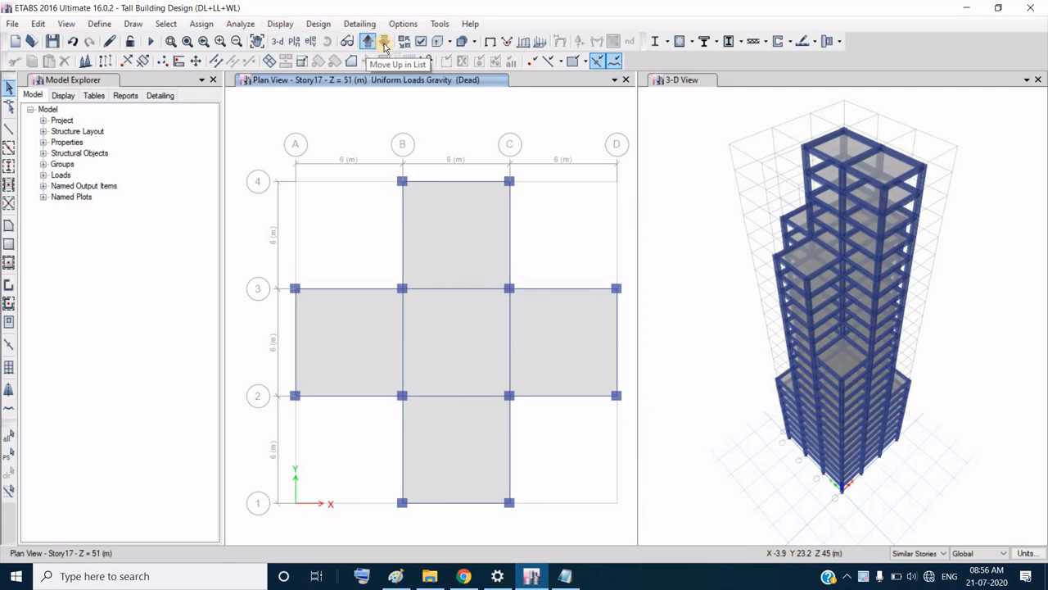
click(384, 44)
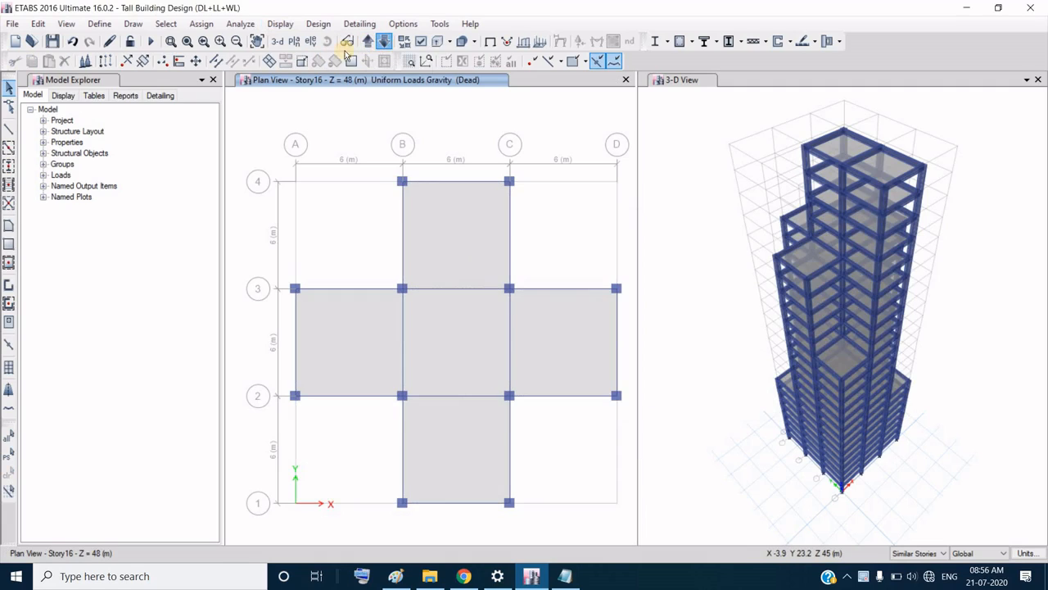
click(200, 23)
mouse_move(238, 168)
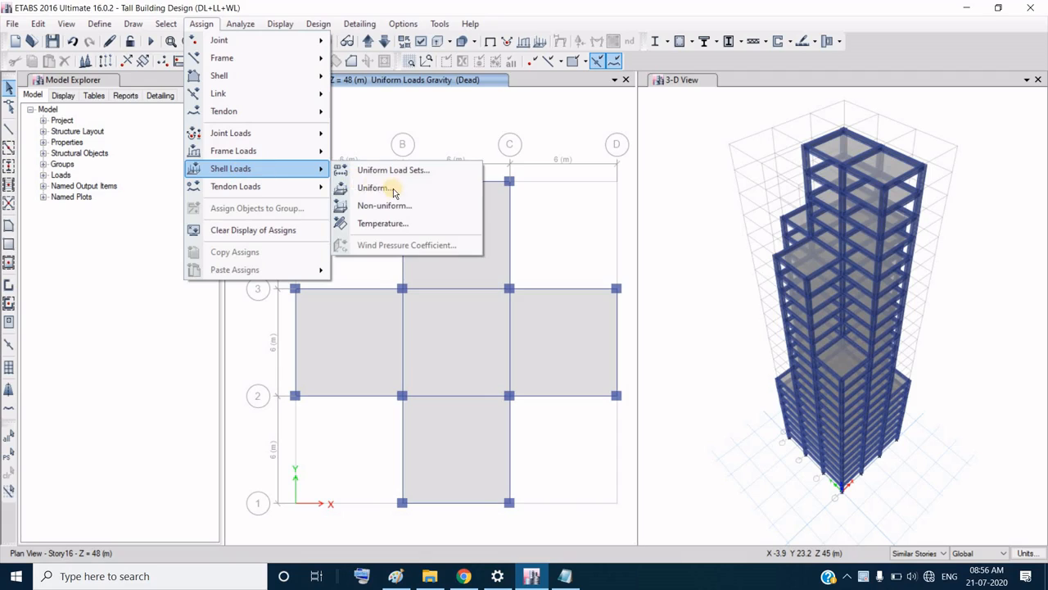
click(376, 188)
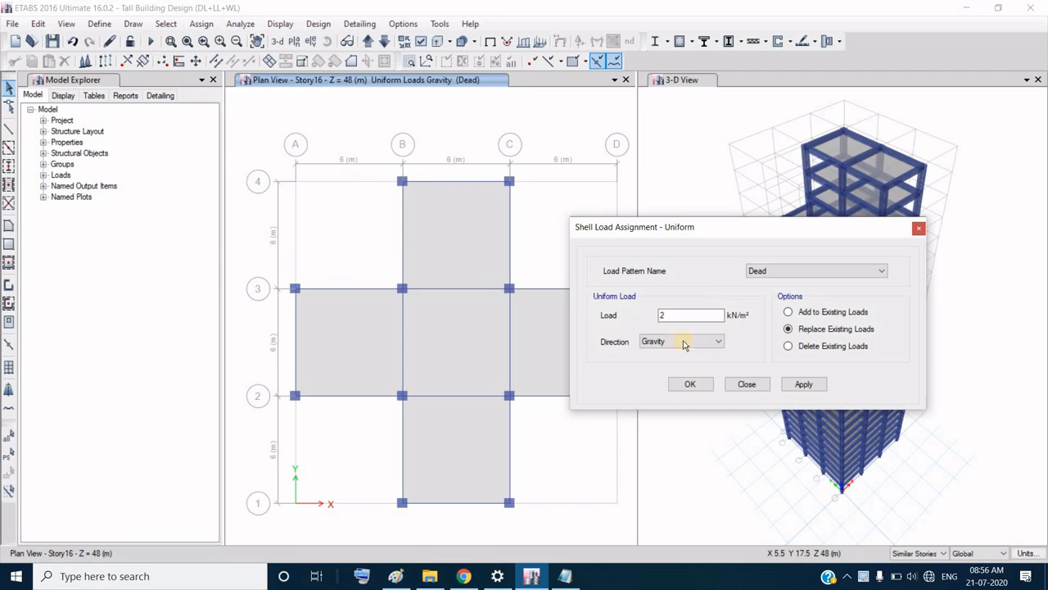
click(801, 385)
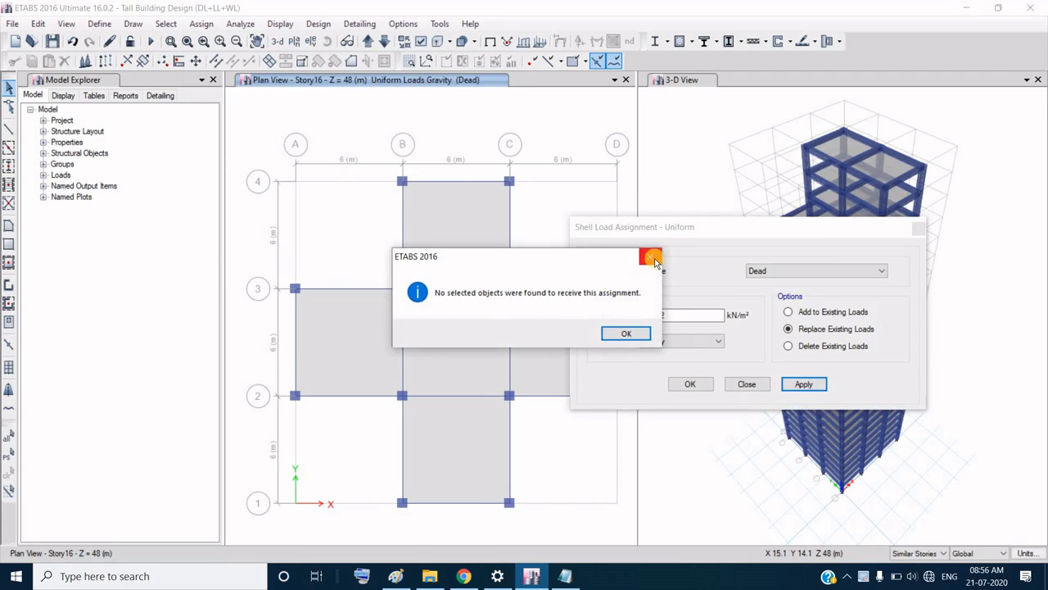
click(654, 261)
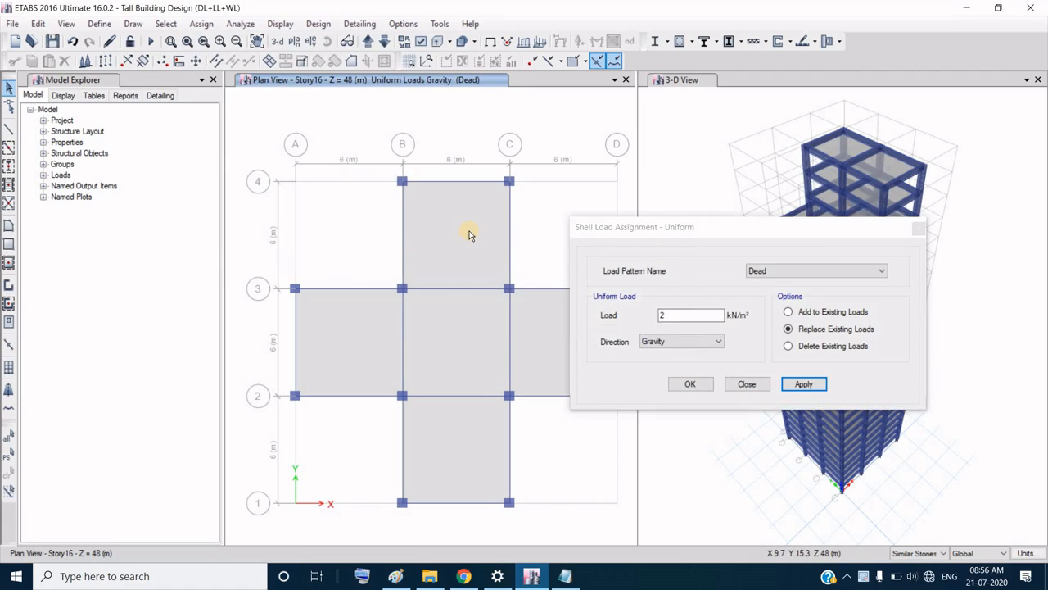
Step: Select the cross-shaped group of Story16 slabs across grids A-D/2-3 and B-C/1-4 and assign them the 2 kN/m² Dead load
click(462, 340)
click(367, 349)
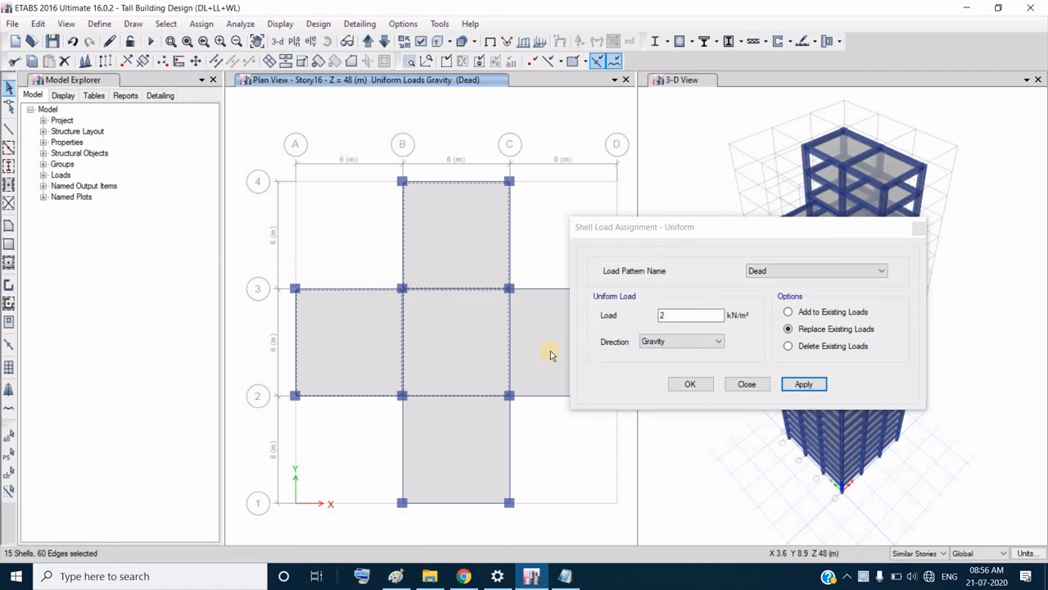
click(531, 374)
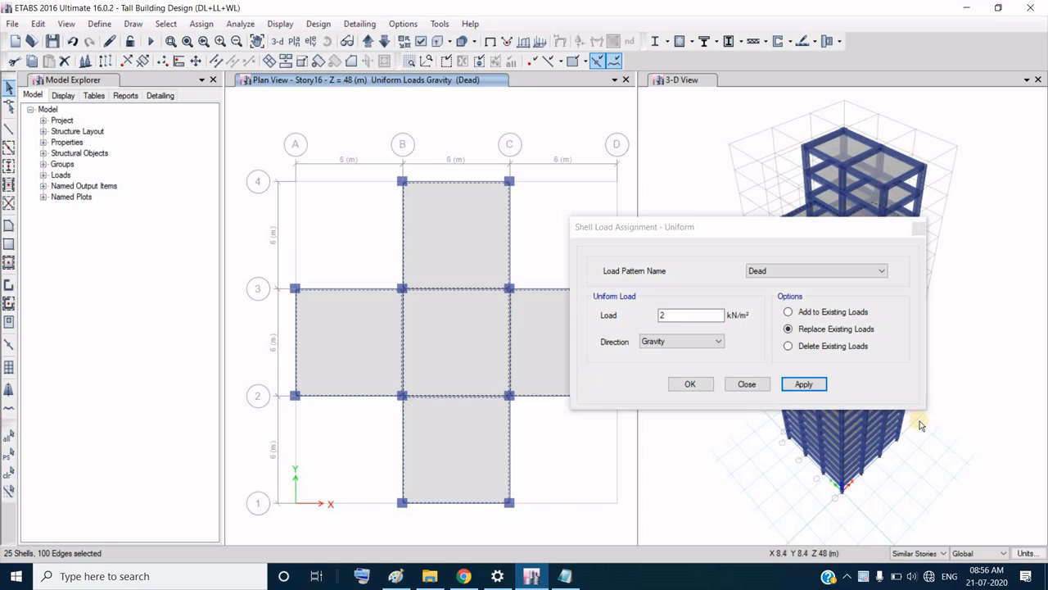
click(815, 385)
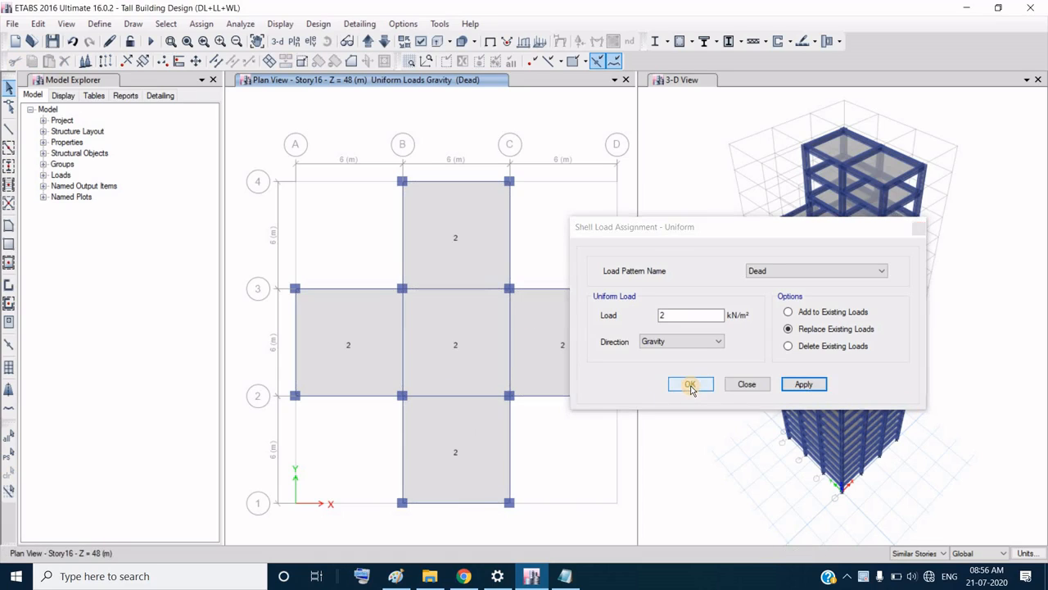
click(691, 384)
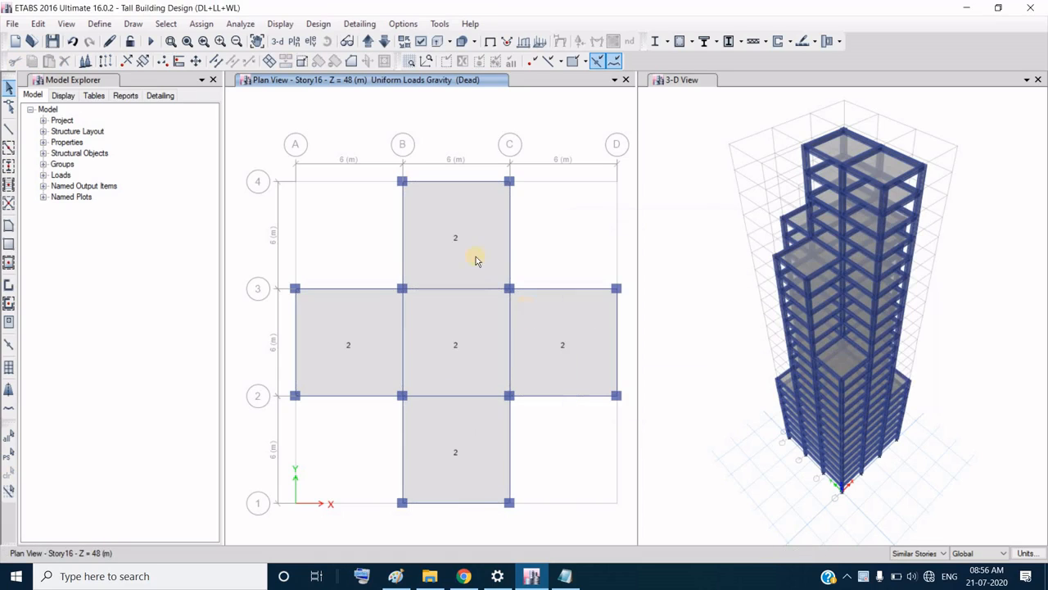
Step: Move the plan view up to Story20 and open the uniform shell load assignment for the 2 kN/m² Dead load
click(370, 43)
click(370, 43)
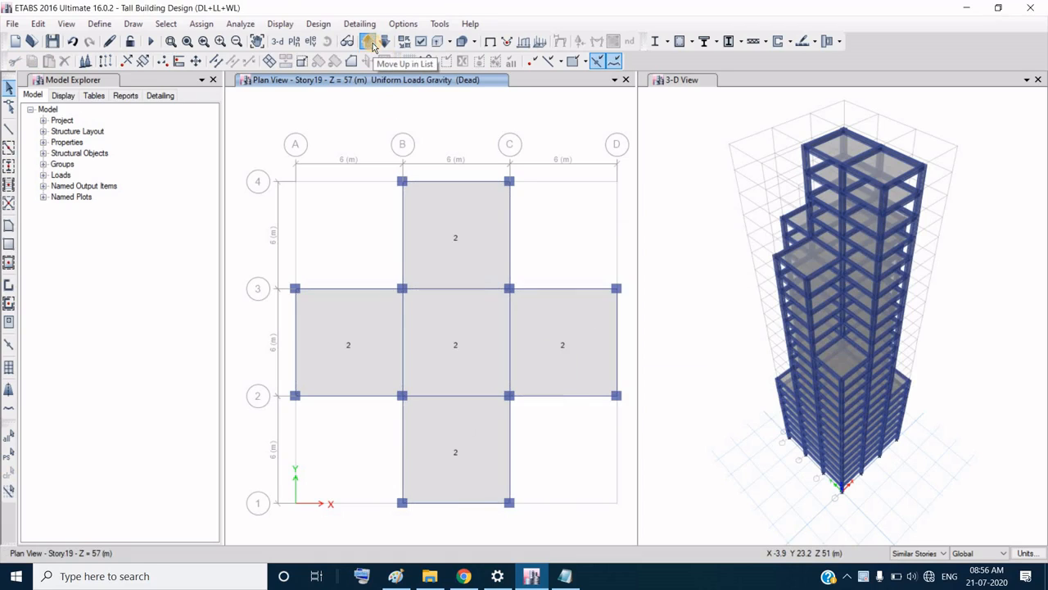
click(372, 45)
click(240, 25)
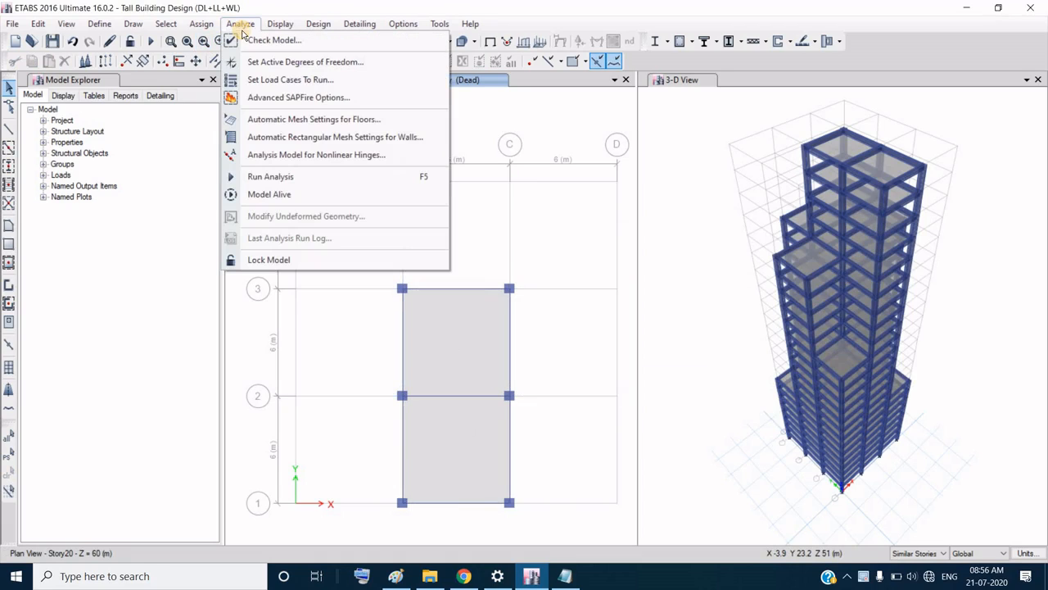
mouse_move(205, 27)
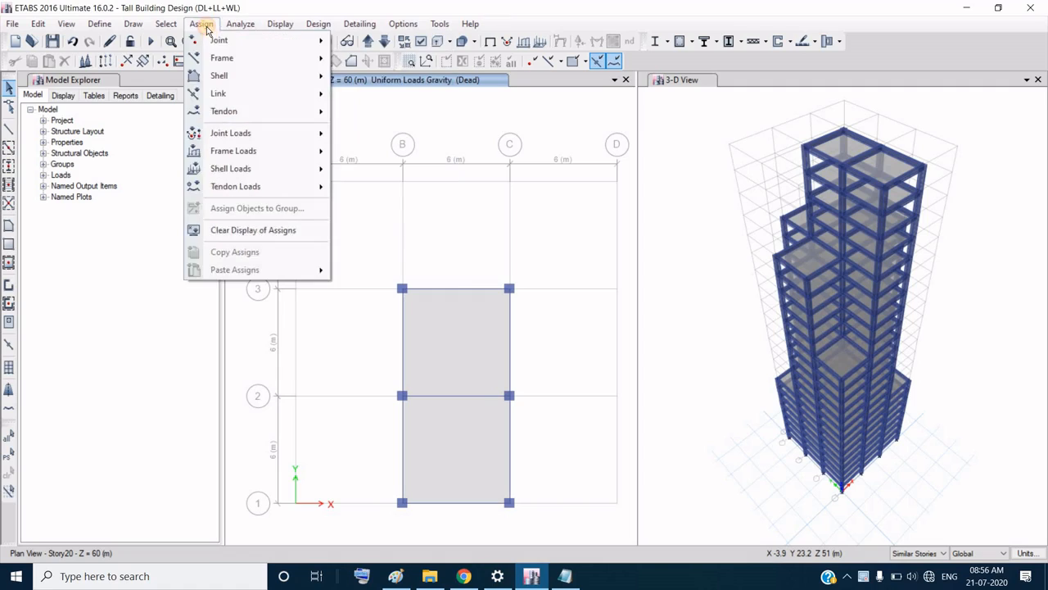
mouse_move(241, 169)
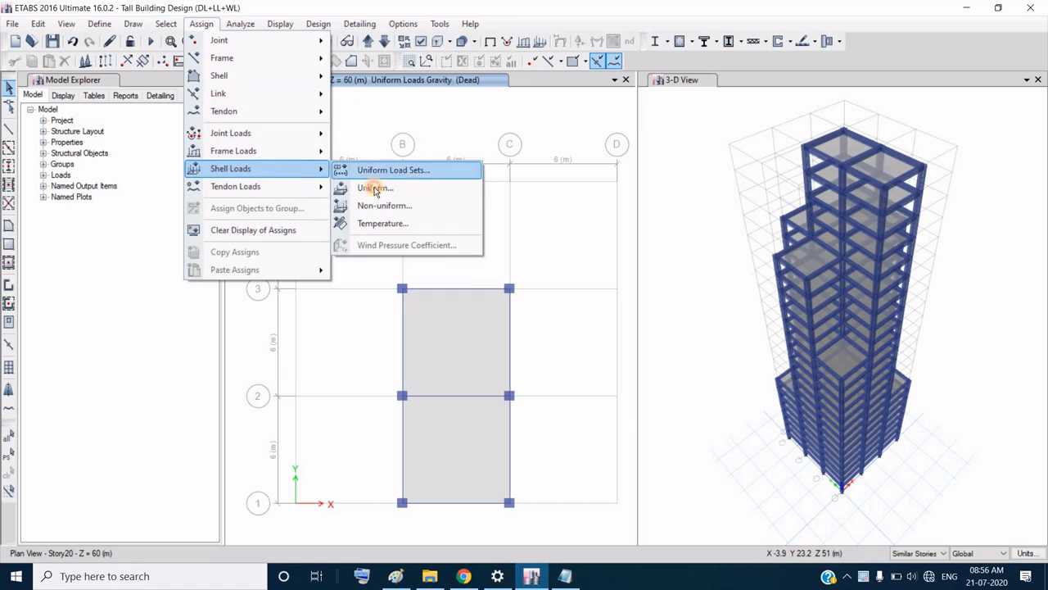
click(375, 188)
click(802, 382)
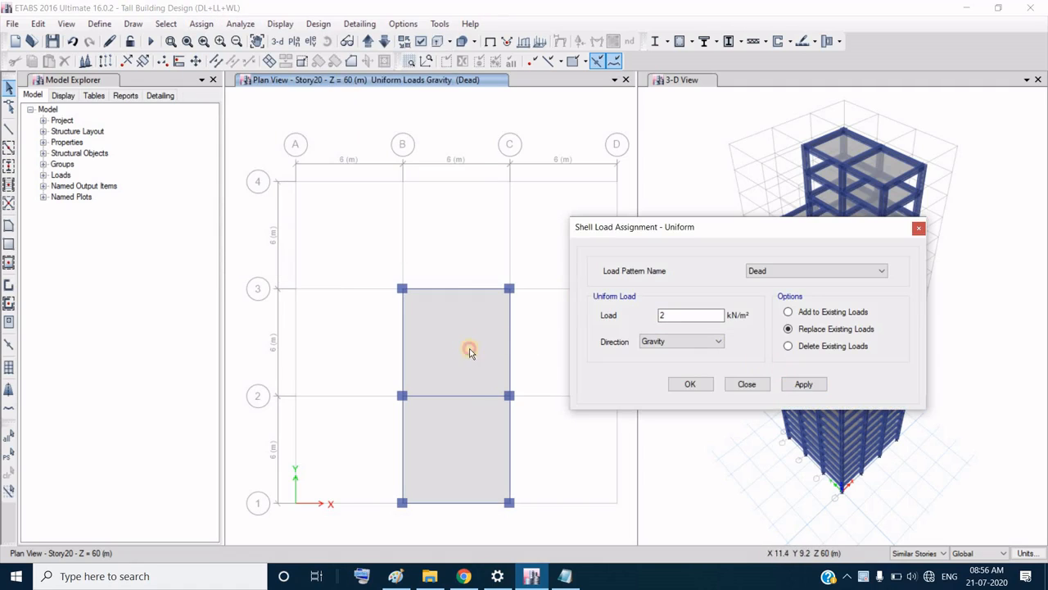
Step: Select both Story20 slabs across grids B-C/1-3 and assign them the 2 kN/m² Dead load
click(469, 350)
click(455, 359)
click(463, 450)
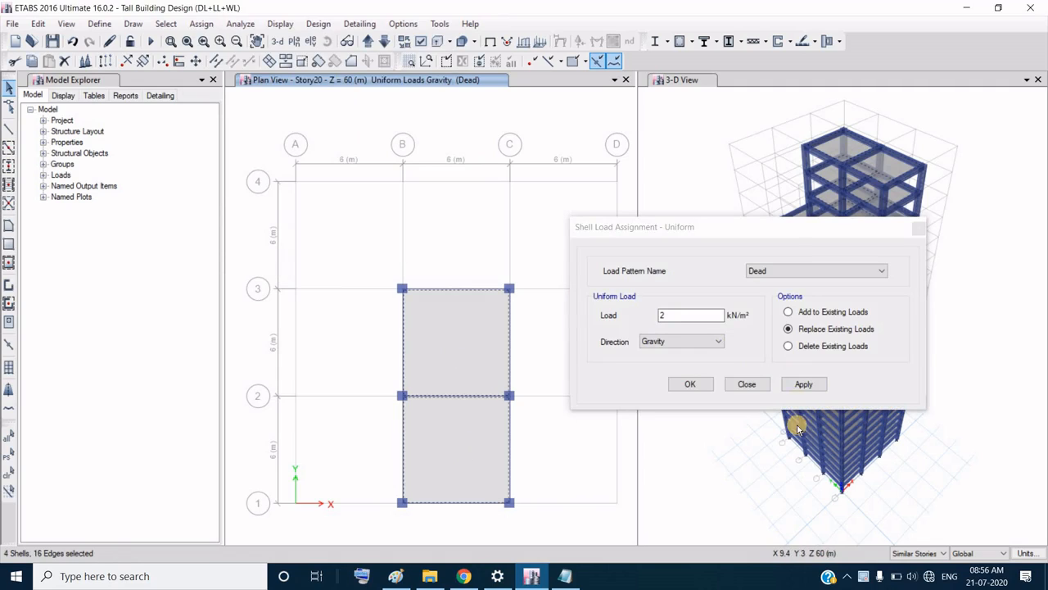
click(804, 385)
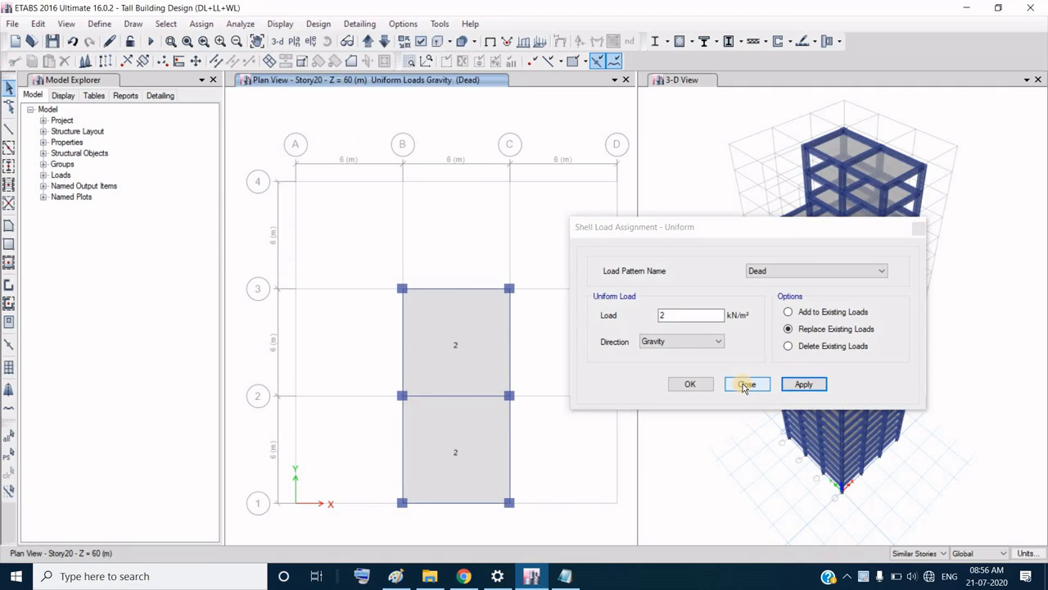
click(691, 385)
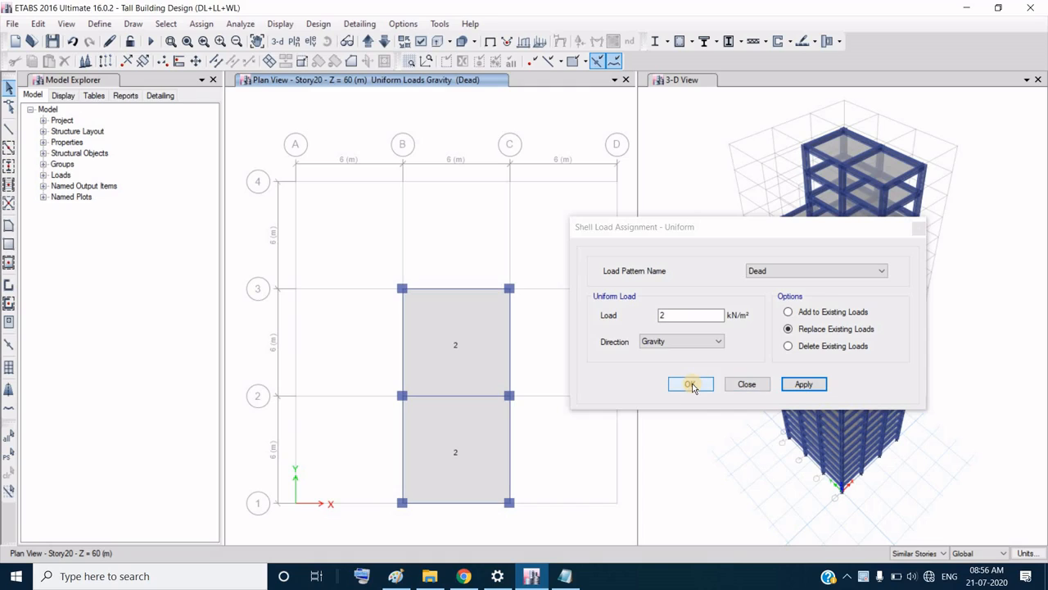
click(478, 351)
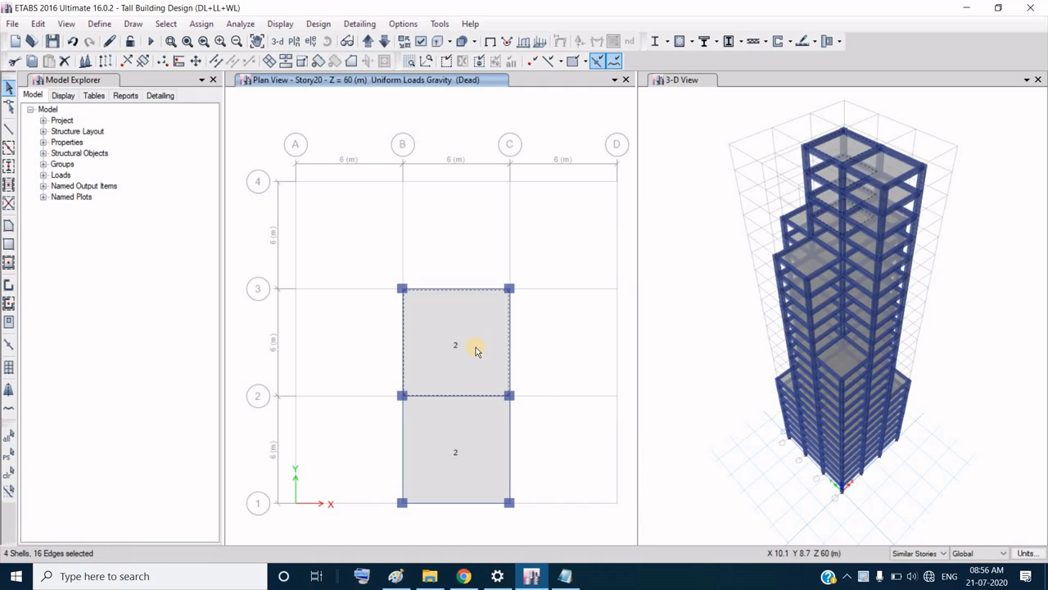
click(449, 440)
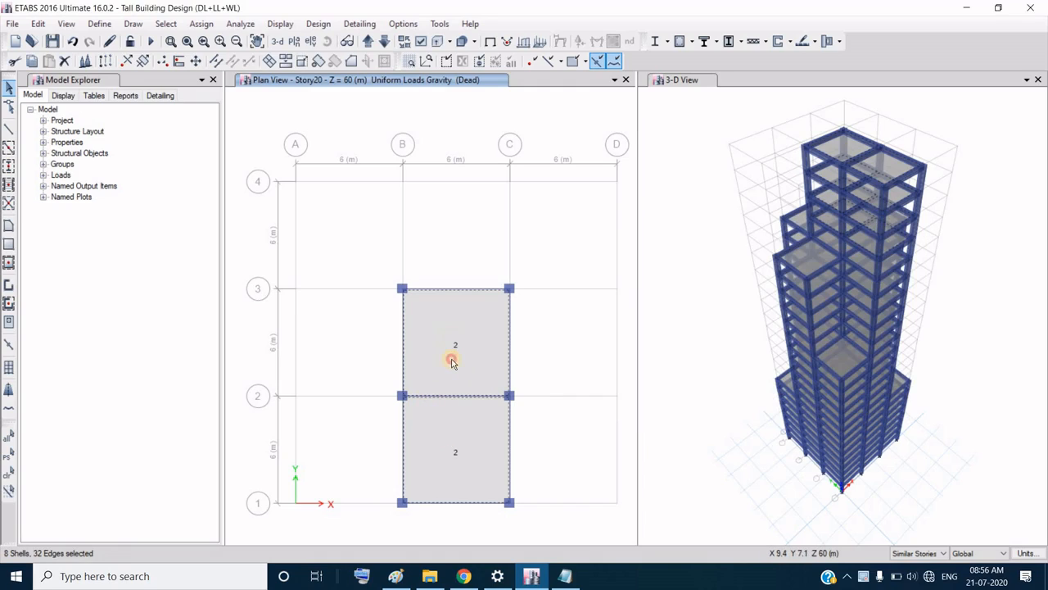
click(455, 439)
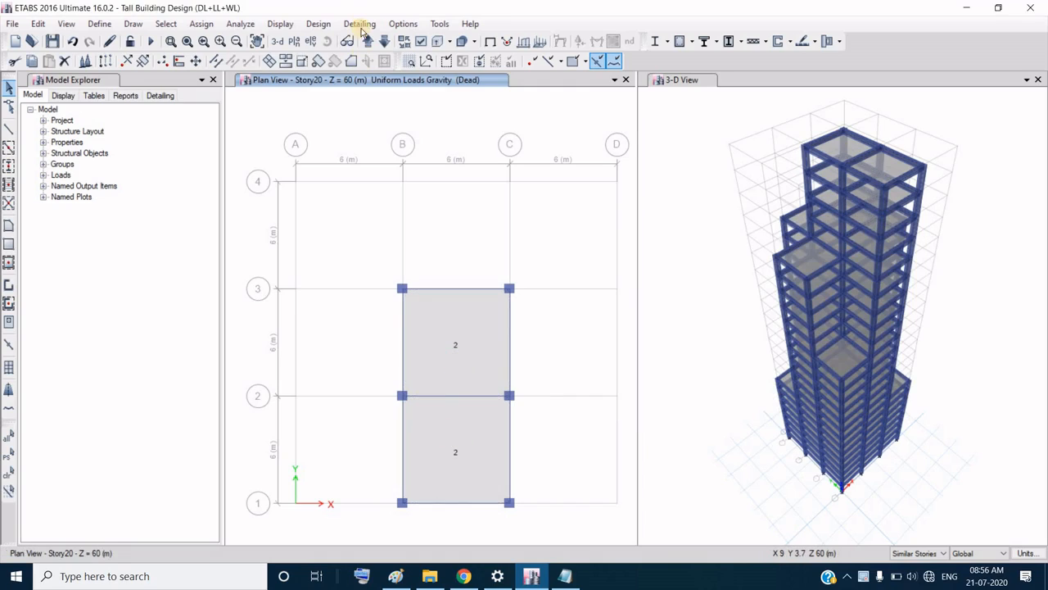
Step: Check the storey loads in the Tall Building reference drawing in Paint and move the ETABS plan view up to Story23
click(395, 575)
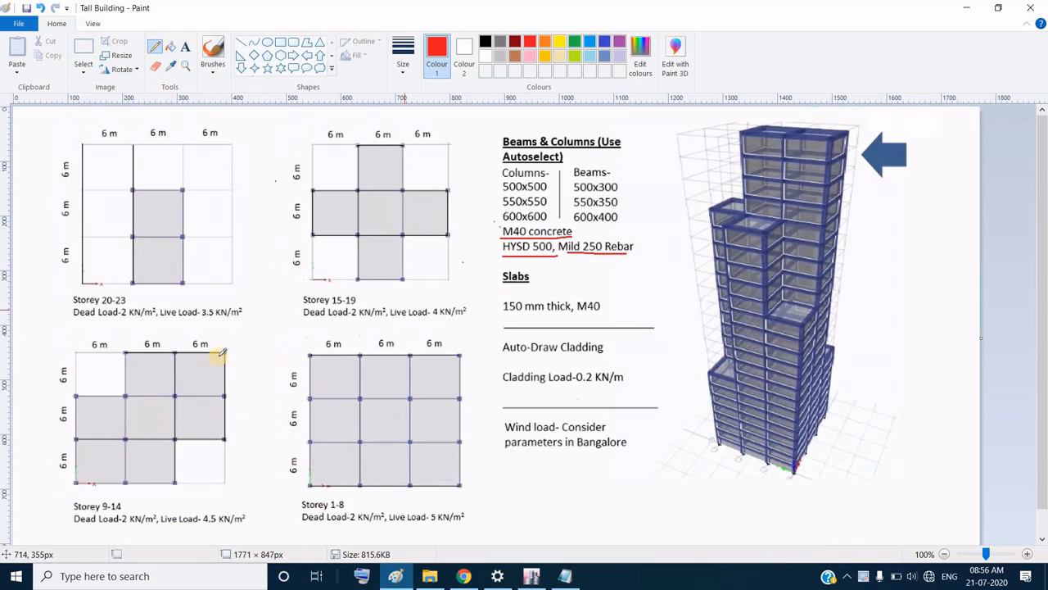
click(531, 577)
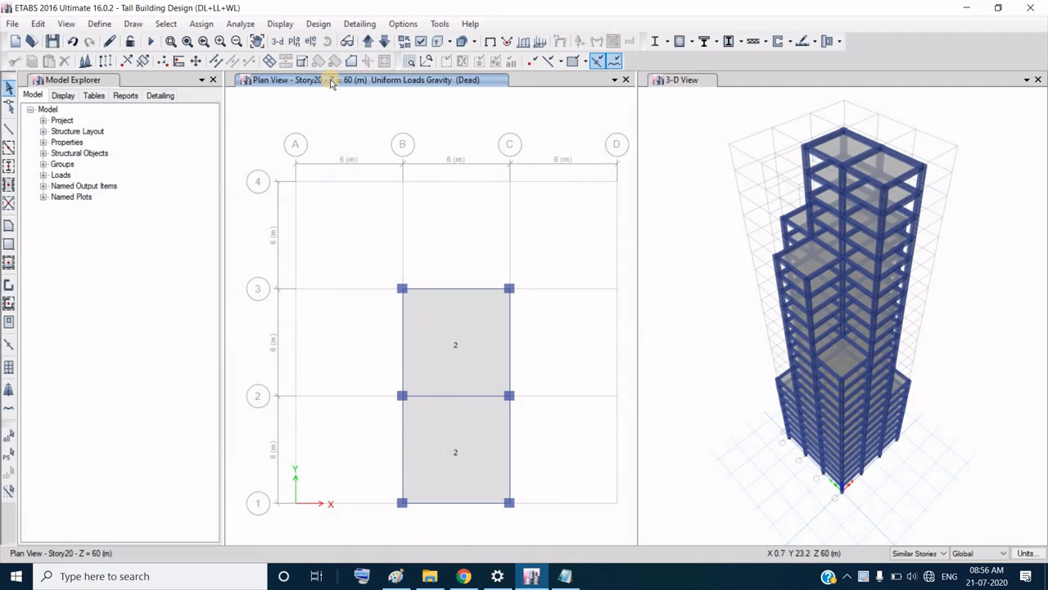
click(366, 41)
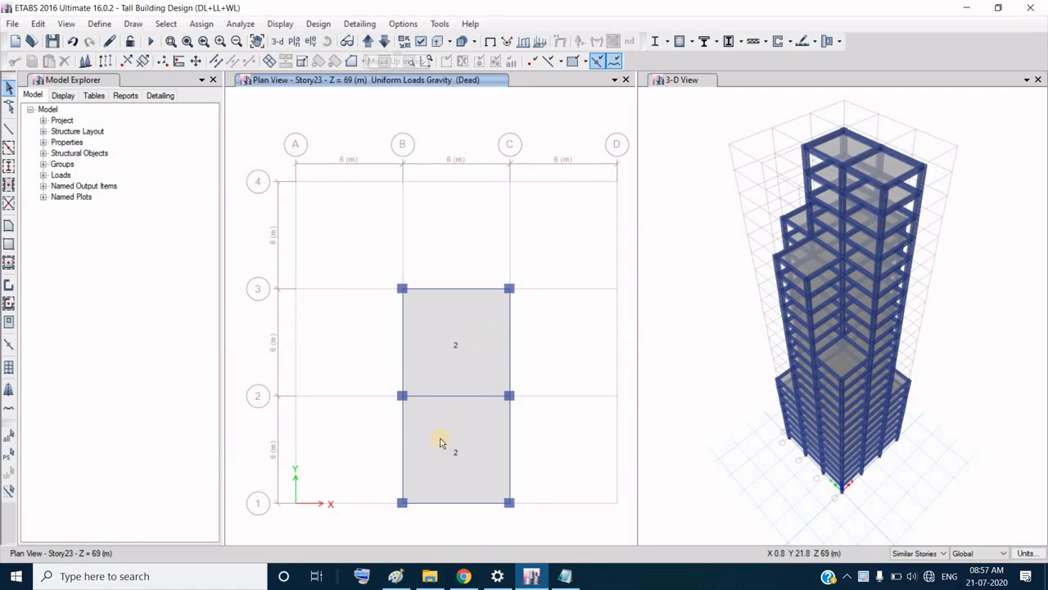
click(399, 579)
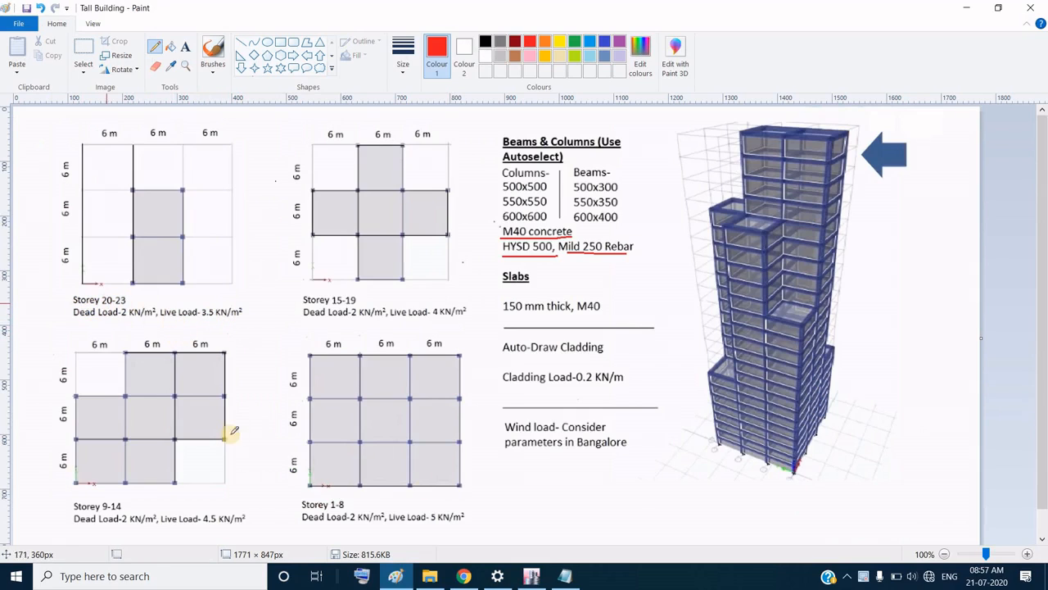
click(532, 576)
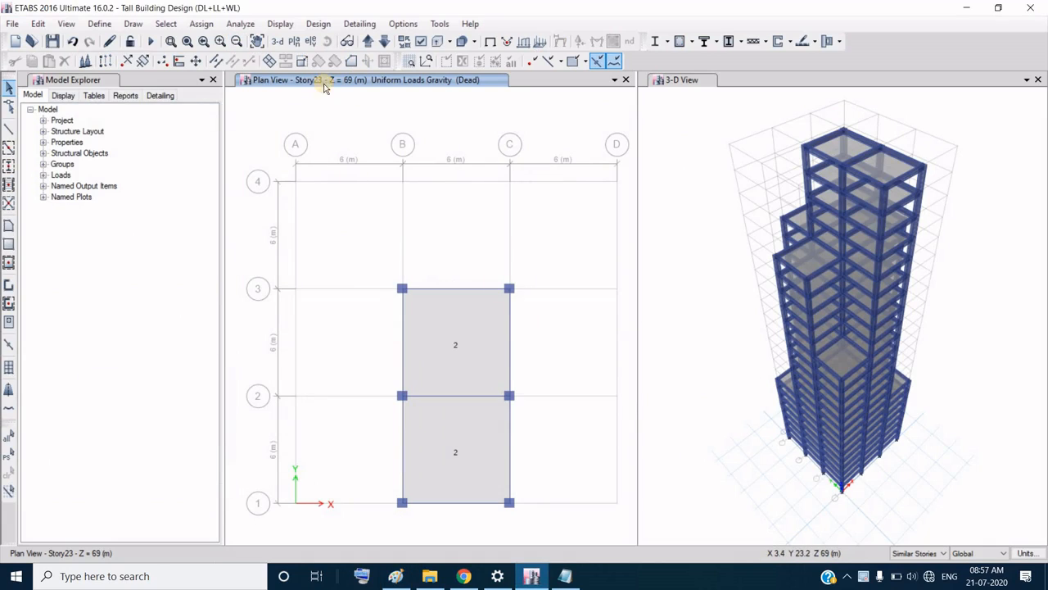
Step: Set up a uniform shell load of 3.5 kN/m² in the Gravity direction for the Live load pattern
click(201, 25)
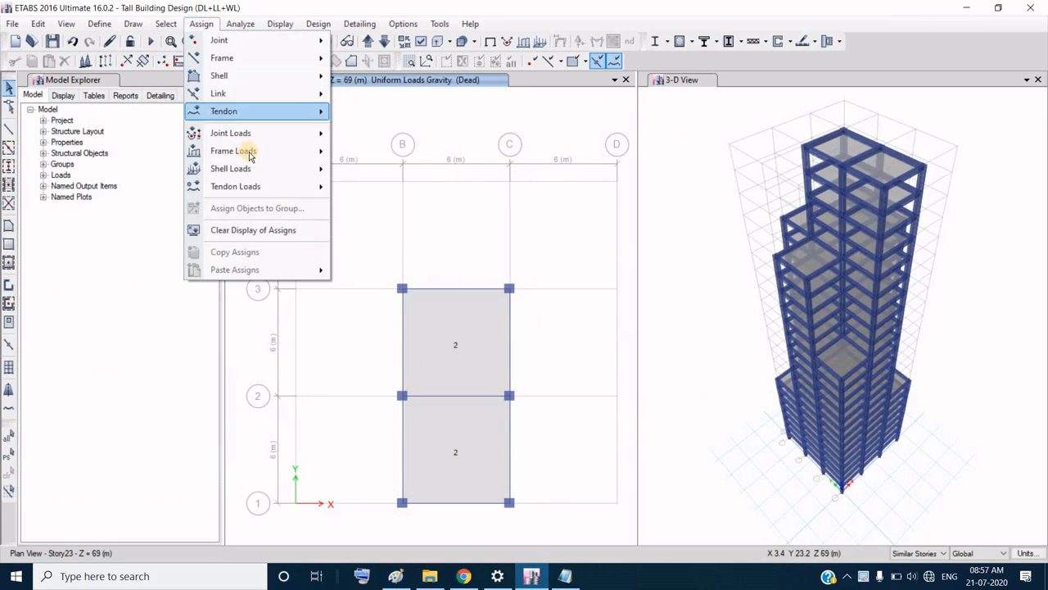
mouse_move(243, 169)
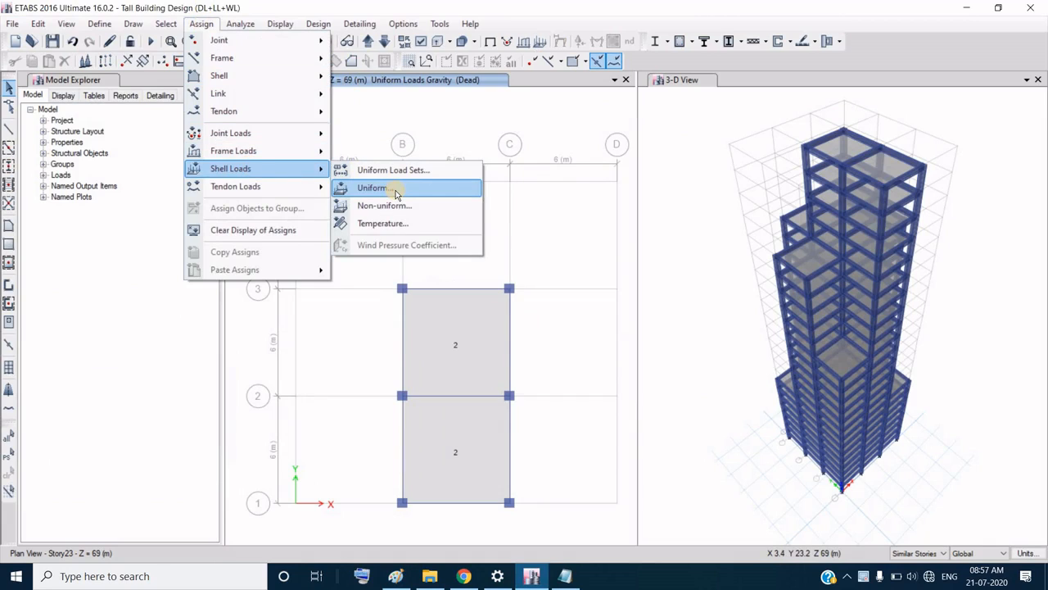
click(409, 188)
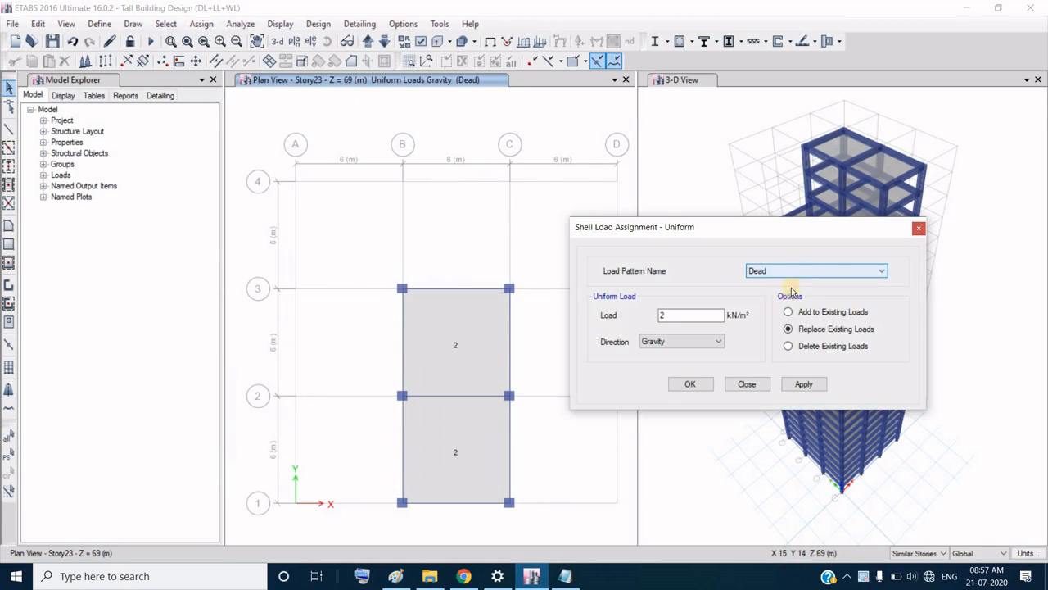
click(788, 272)
click(770, 292)
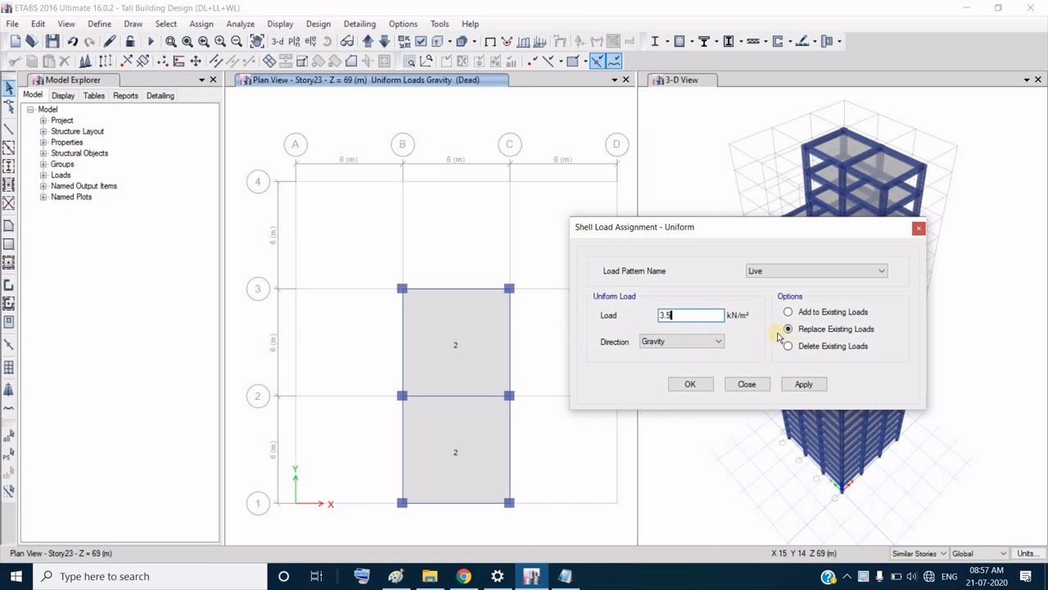
click(803, 384)
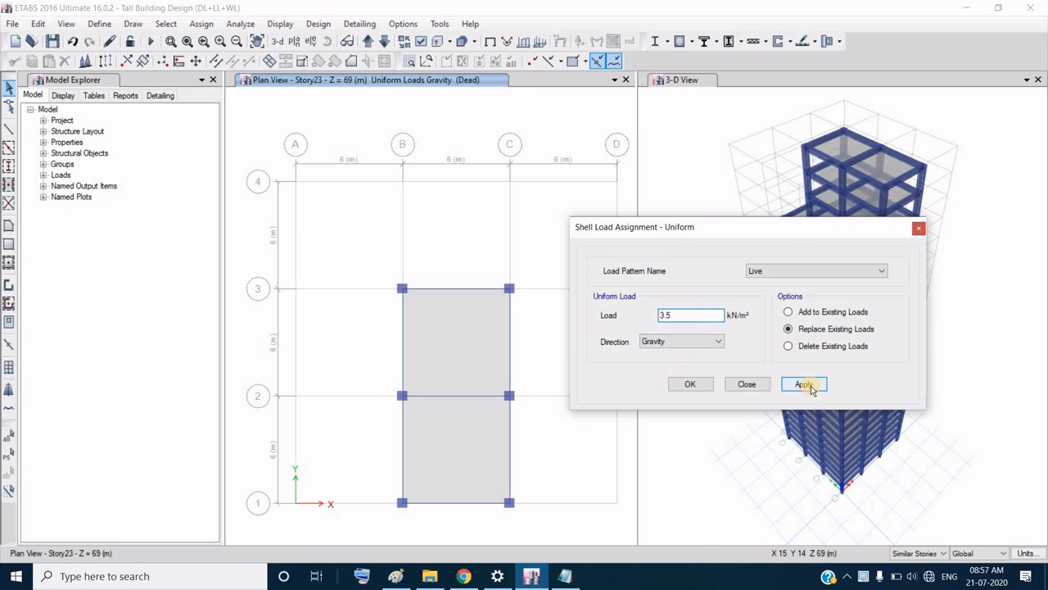
click(650, 257)
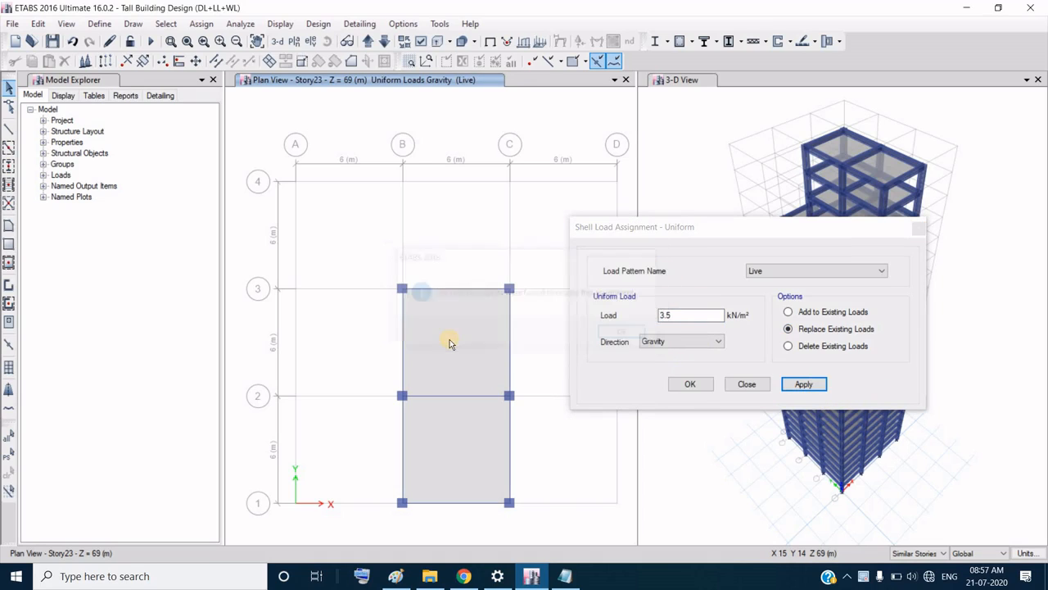
Step: Select both Story23 slabs across grids B-C/1-3 and assign them the 3.5 kN/m² Live load
click(450, 341)
click(457, 455)
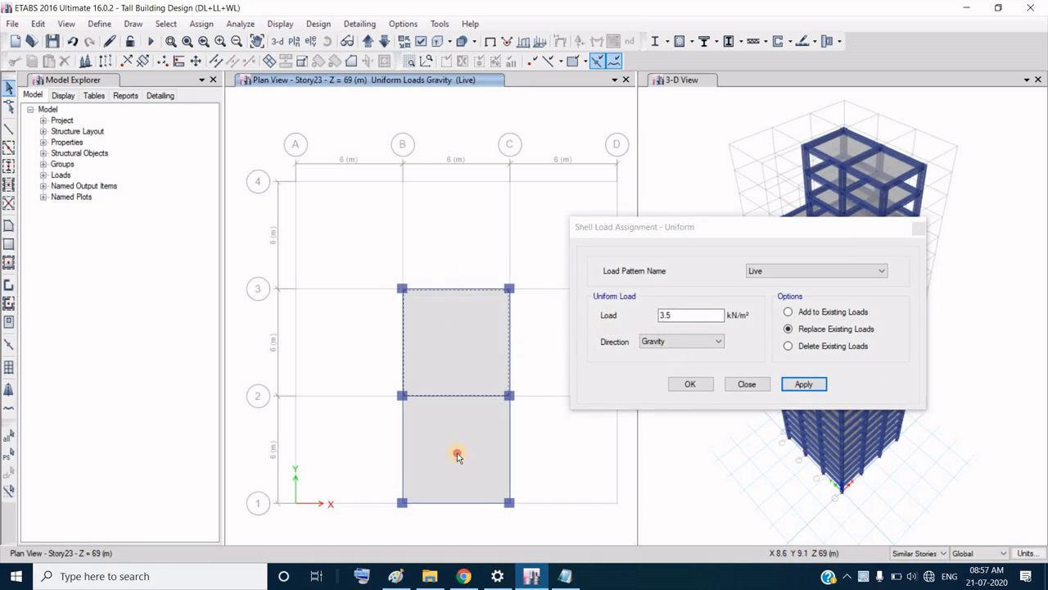
click(801, 384)
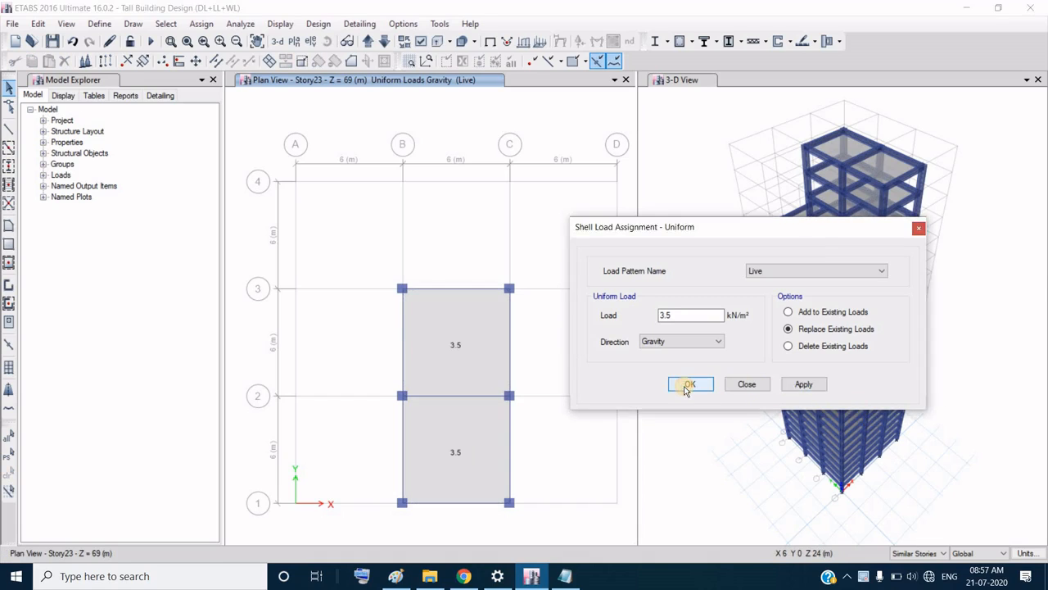
click(690, 386)
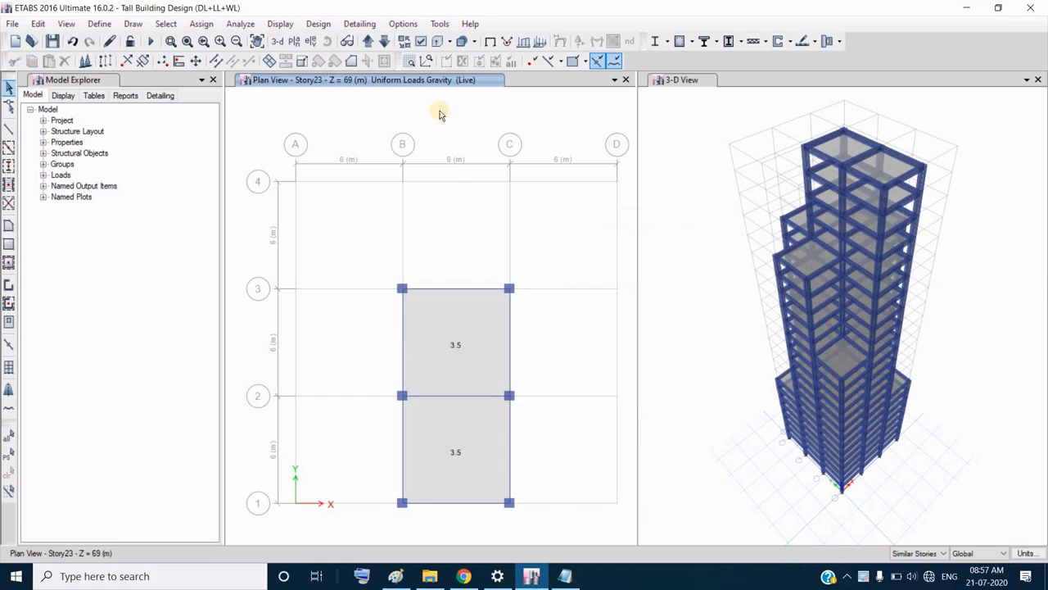
Step: Move the plan view down to Story19 and select all five slabs of its cross-shaped floor
click(383, 42)
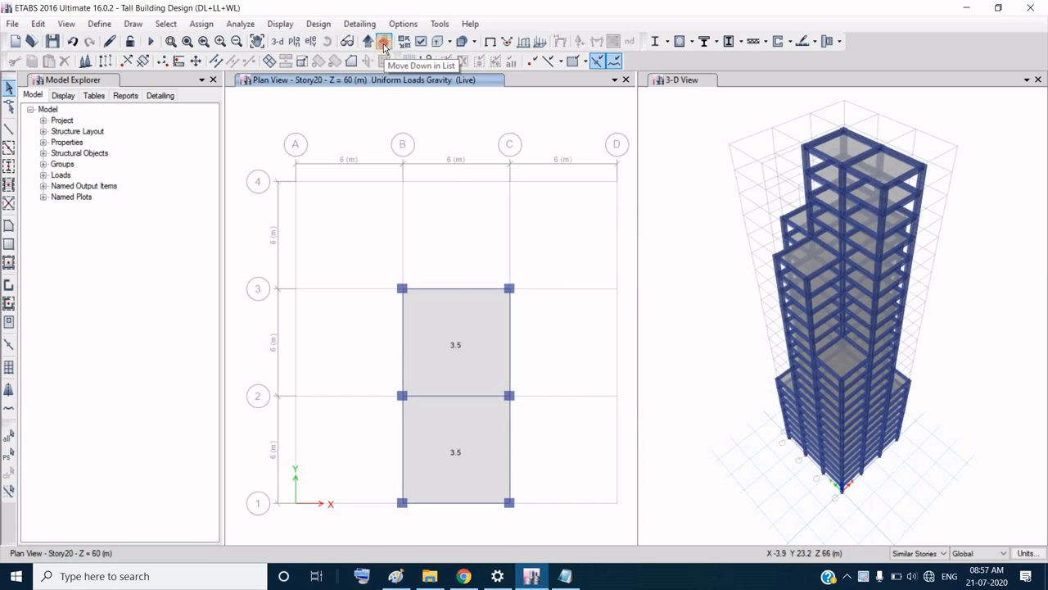
click(383, 42)
click(471, 348)
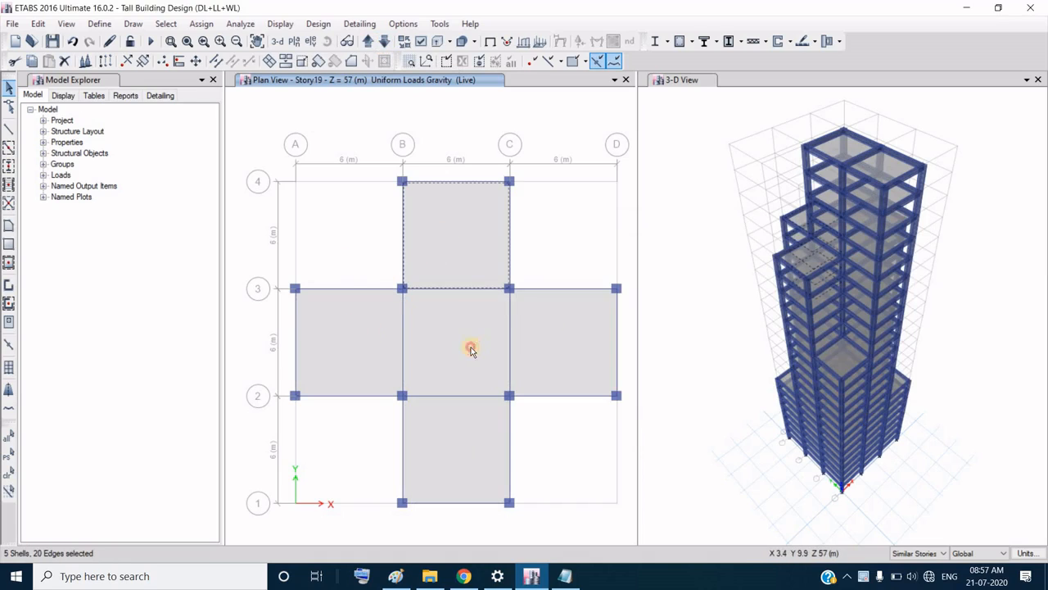
click(574, 331)
click(450, 434)
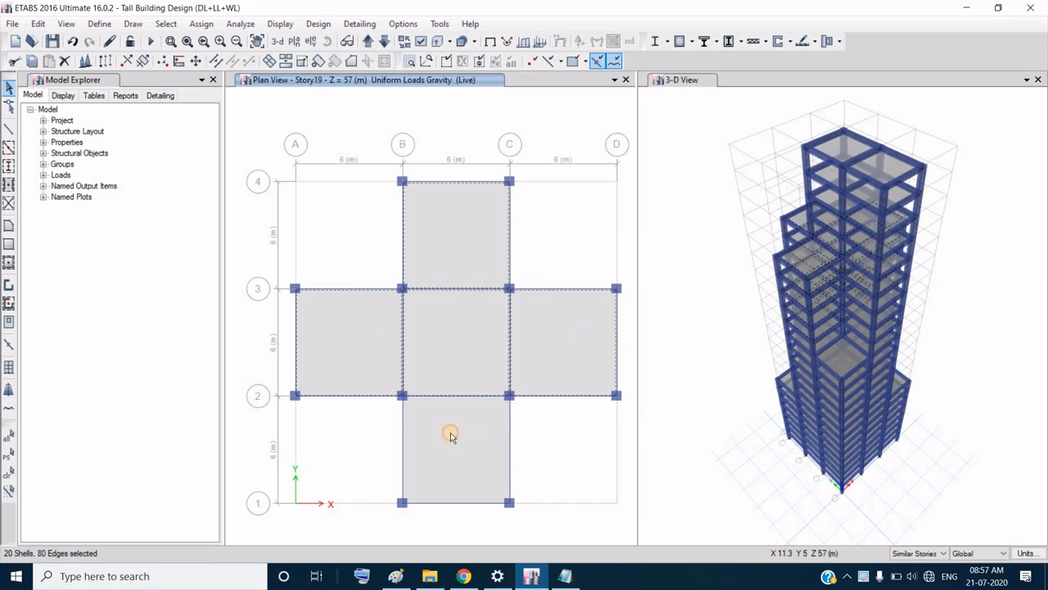
Step: Assign the selected Story19 slabs a uniform Live load of 4 kN/m² in the Gravity direction, checking the value against the Paint reference drawing
click(211, 26)
mouse_move(241, 169)
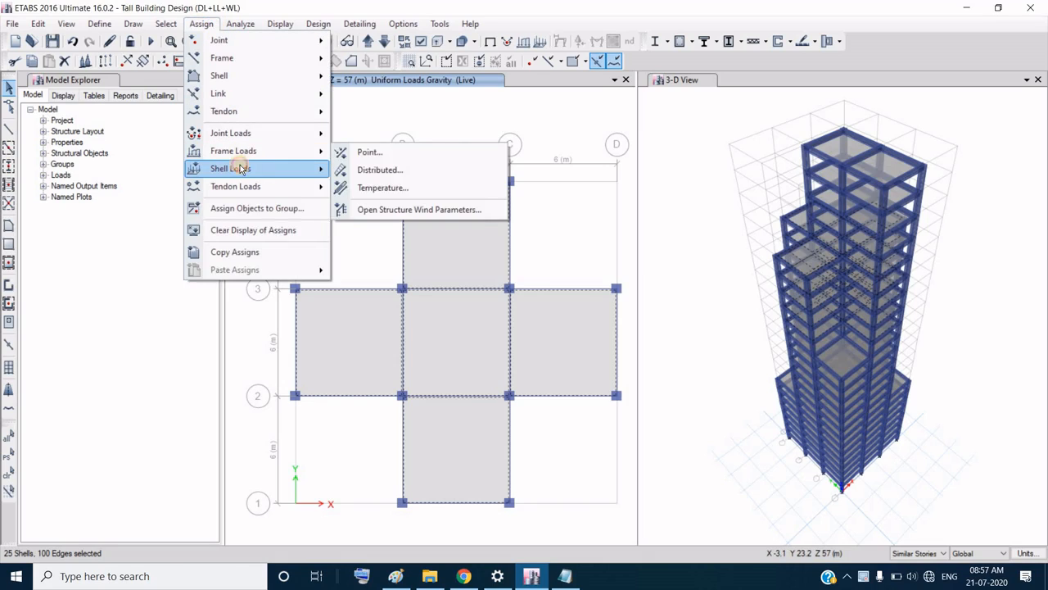
click(375, 188)
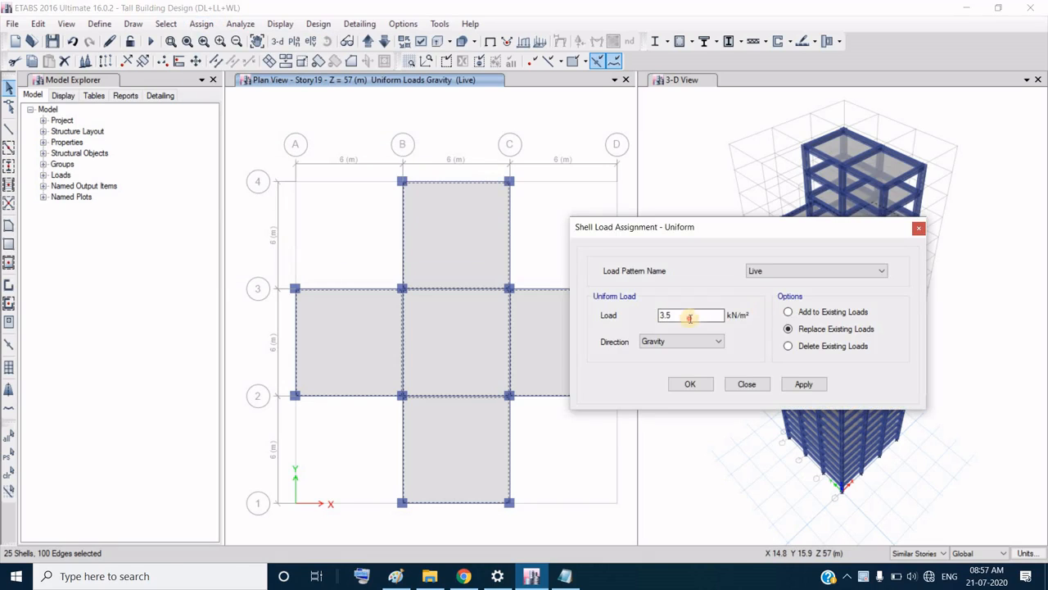
click(690, 316)
text(4)
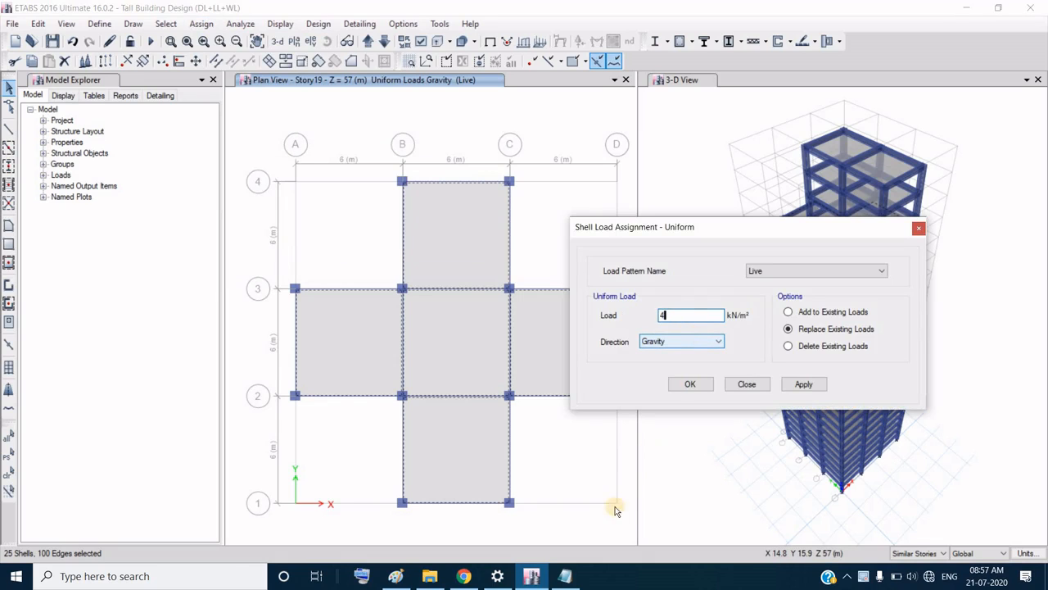
click(396, 578)
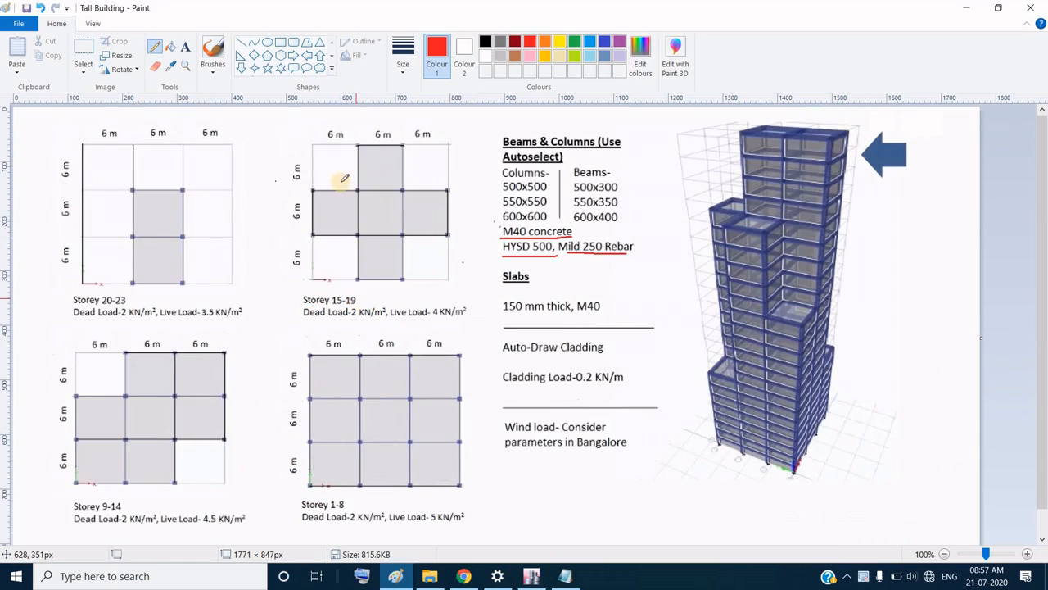
click(532, 578)
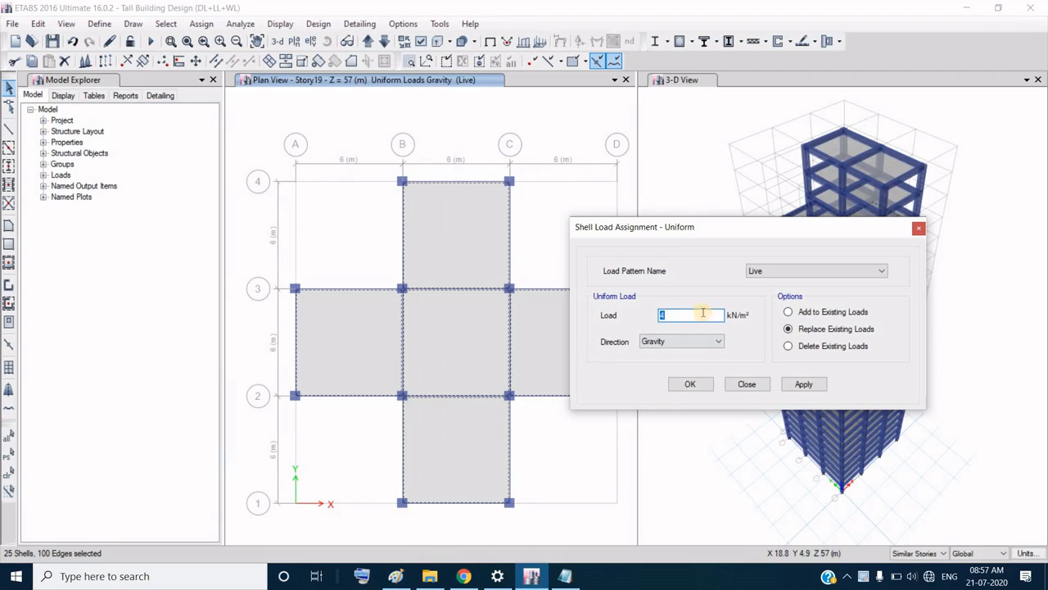
click(811, 385)
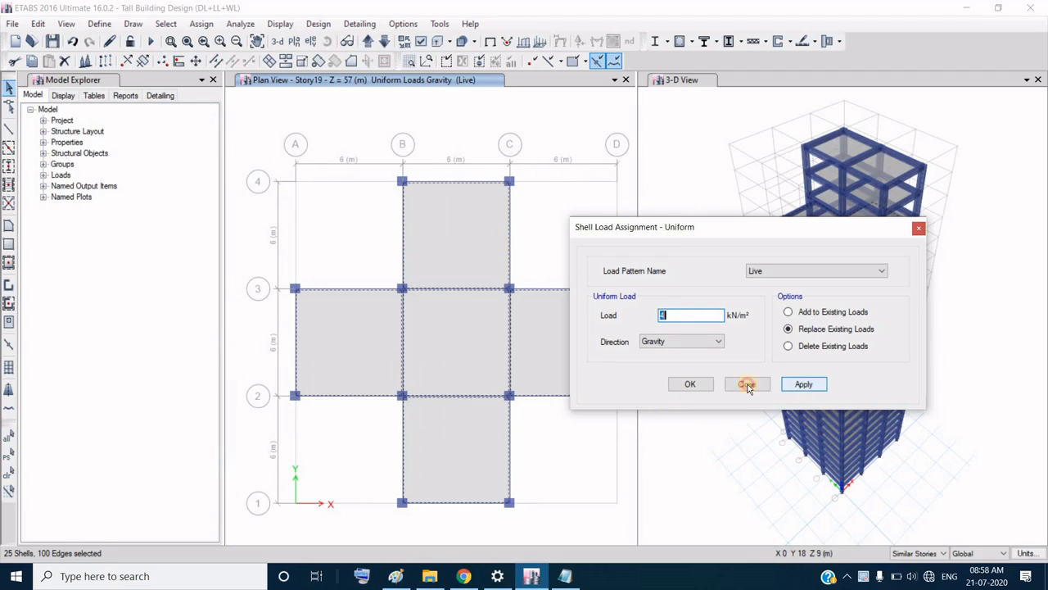
click(694, 383)
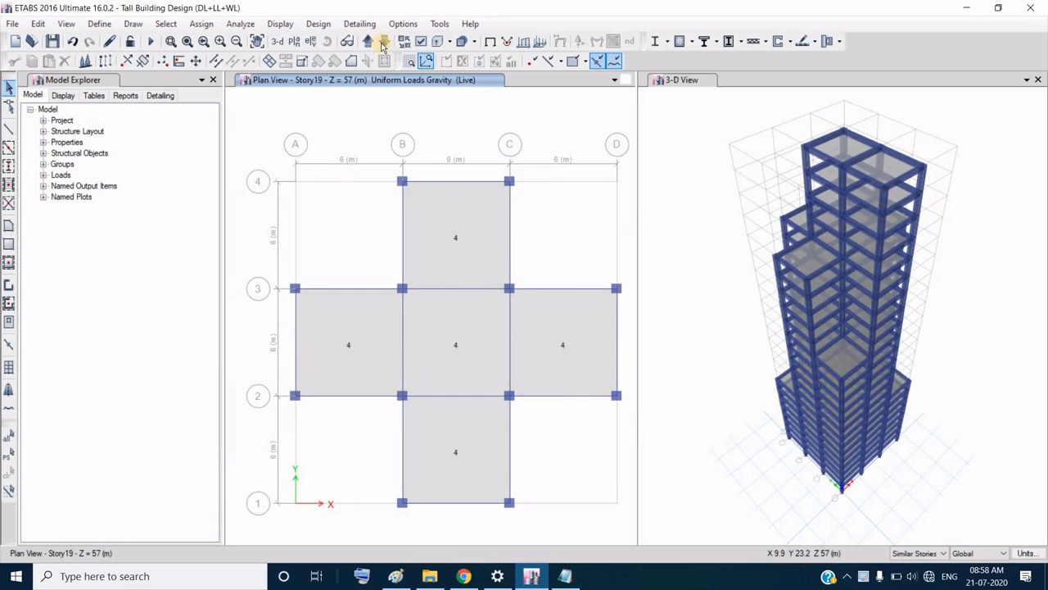
Step: Move the plan view down to Story14 and select all seven of its floor slabs
click(383, 43)
click(382, 43)
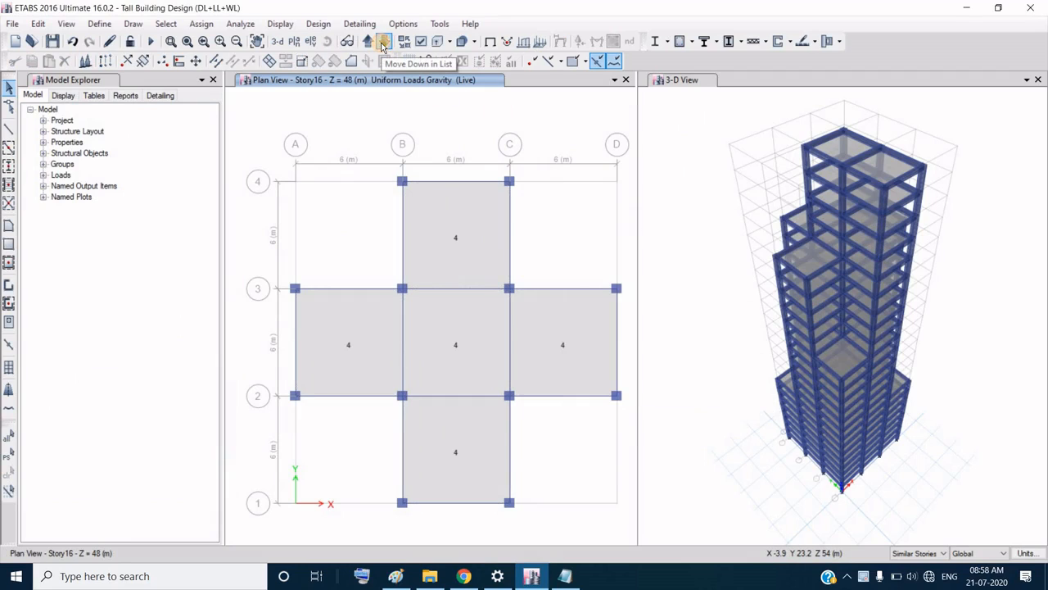
click(383, 43)
click(435, 222)
click(545, 243)
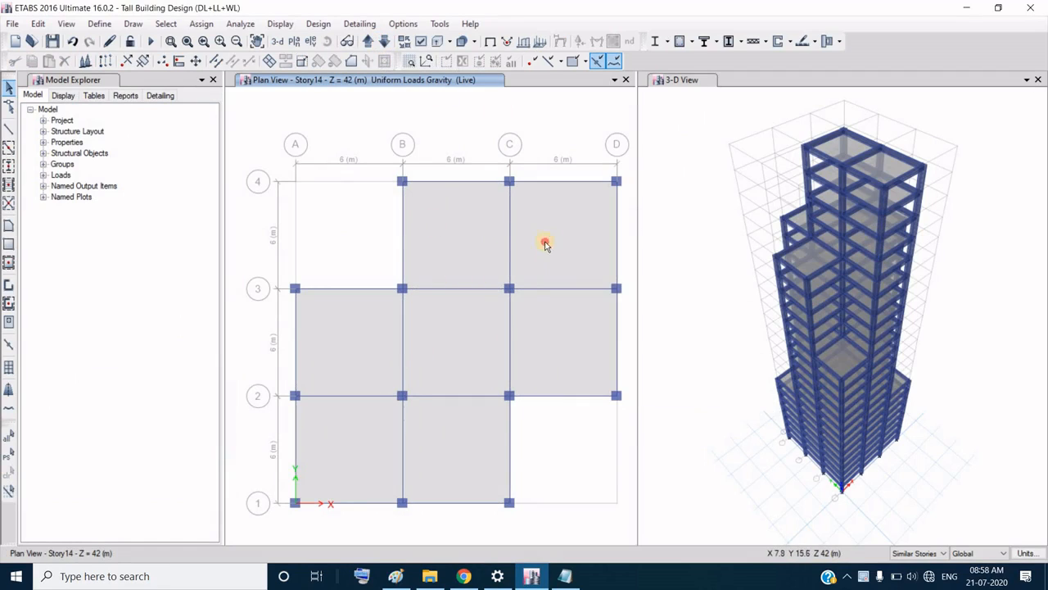
click(557, 332)
click(465, 334)
click(360, 339)
click(343, 429)
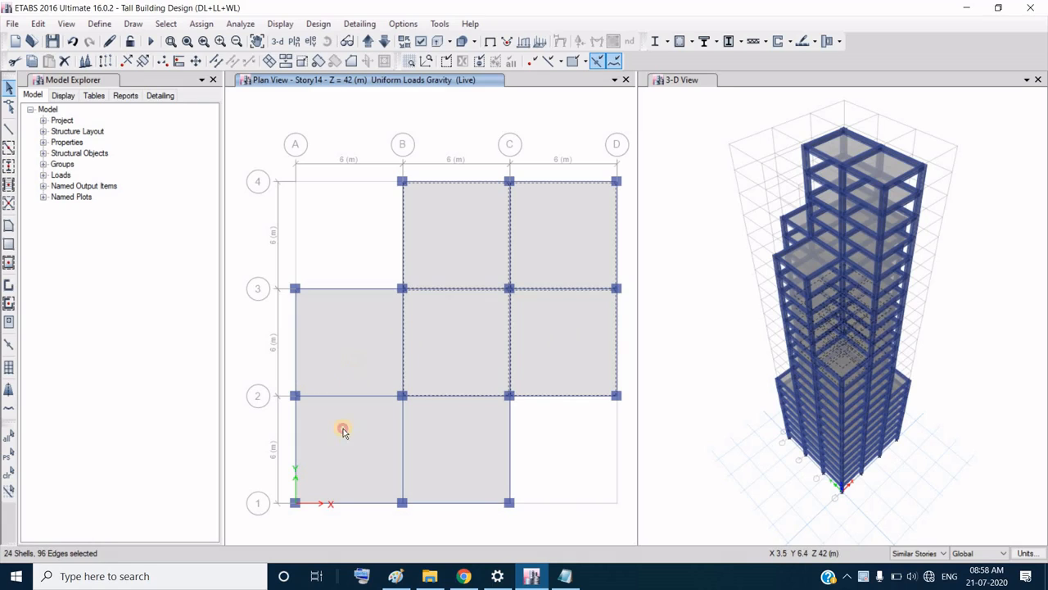
click(449, 435)
Step: Assign the selected Story14 slabs a uniform Live load of 4.5 kN/m² in the Gravity direction, checking the value against the Paint reference drawing
click(203, 24)
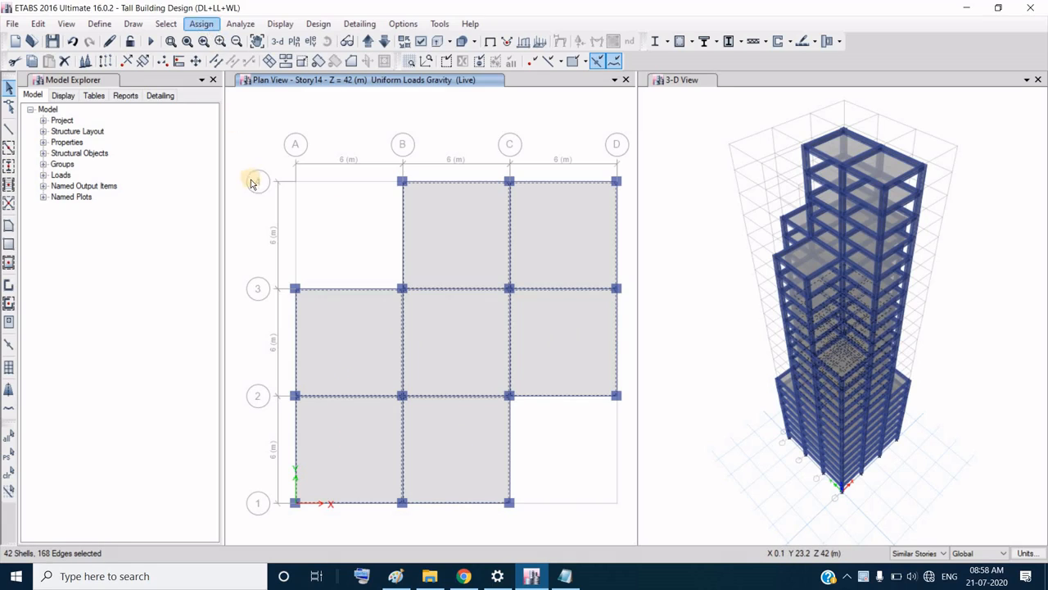
mouse_move(245, 168)
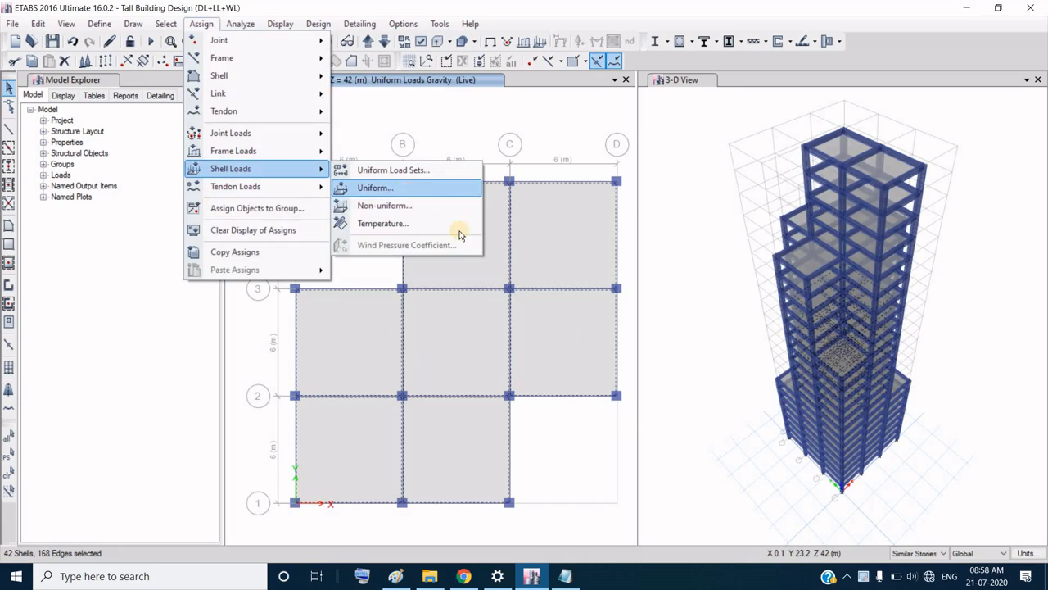
click(401, 189)
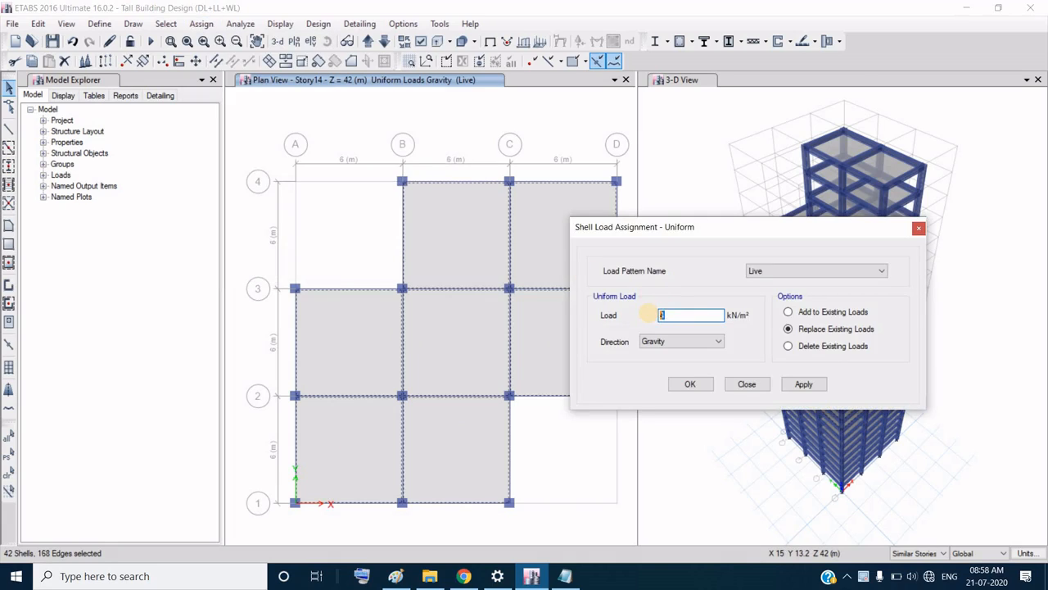
text(.5)
click(396, 576)
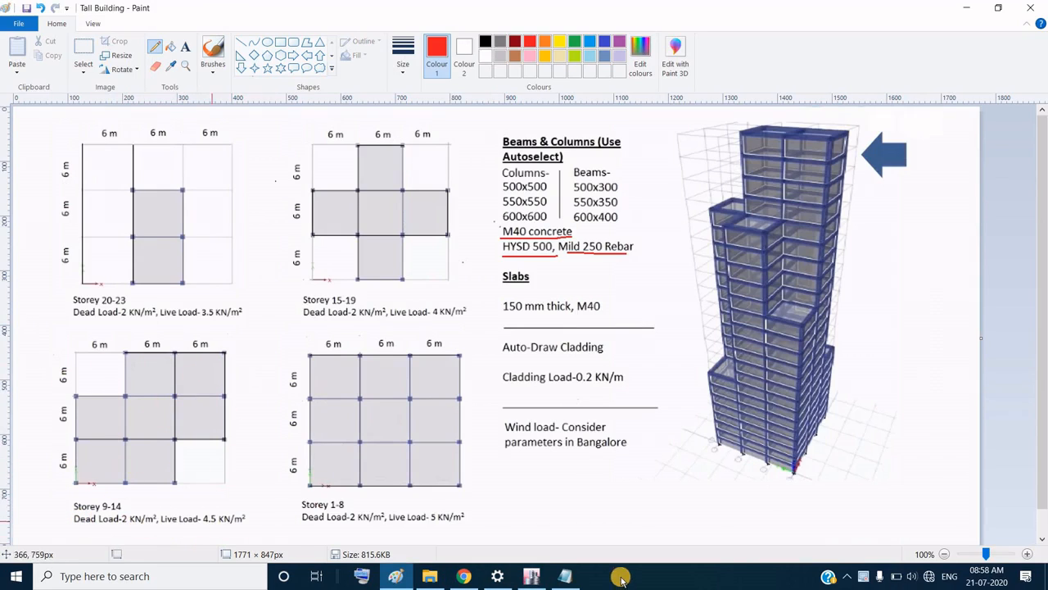
click(533, 578)
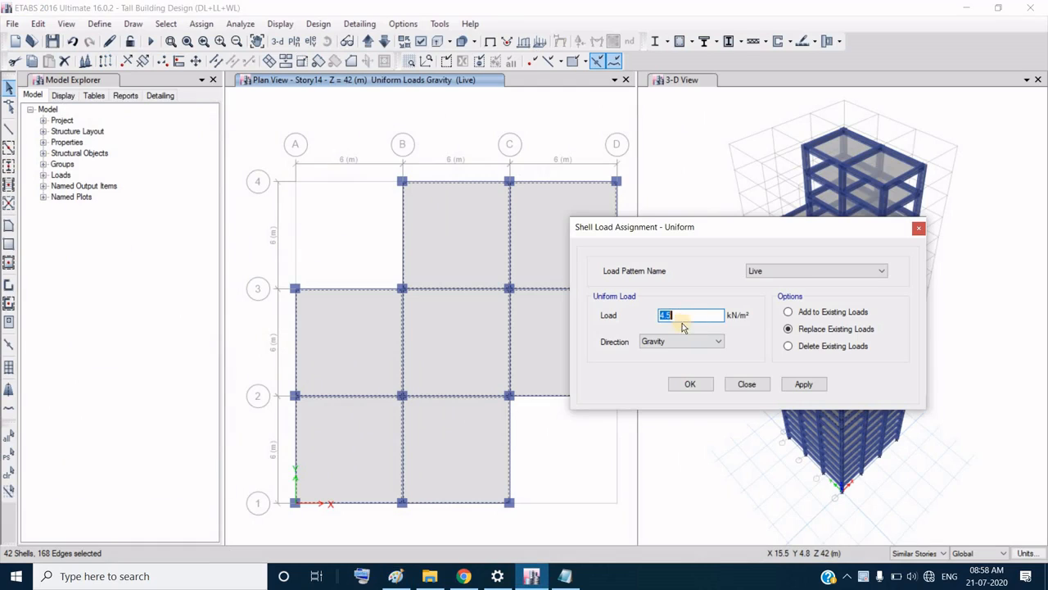
click(802, 385)
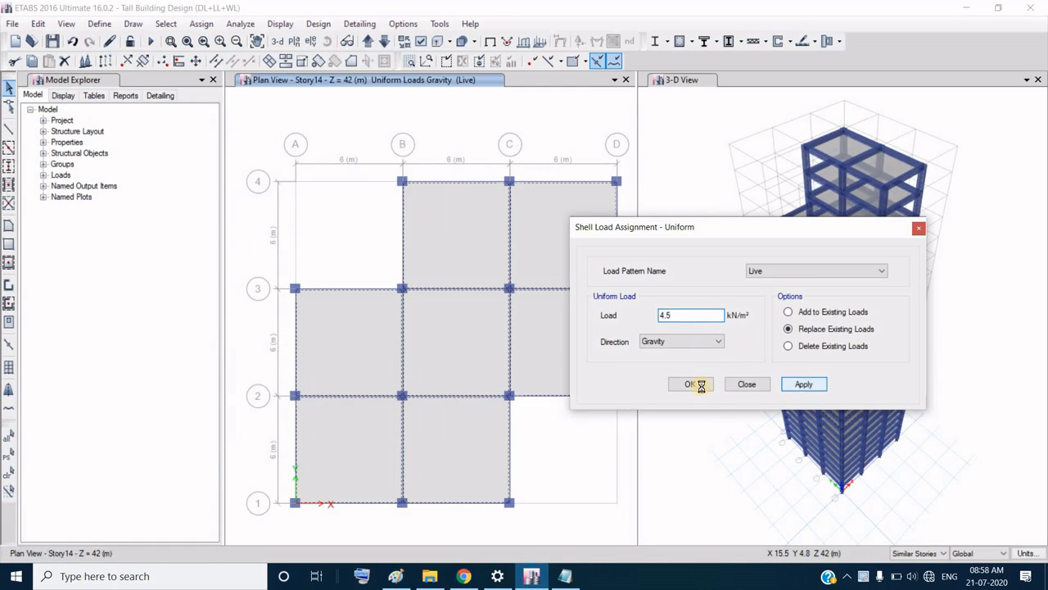
click(690, 384)
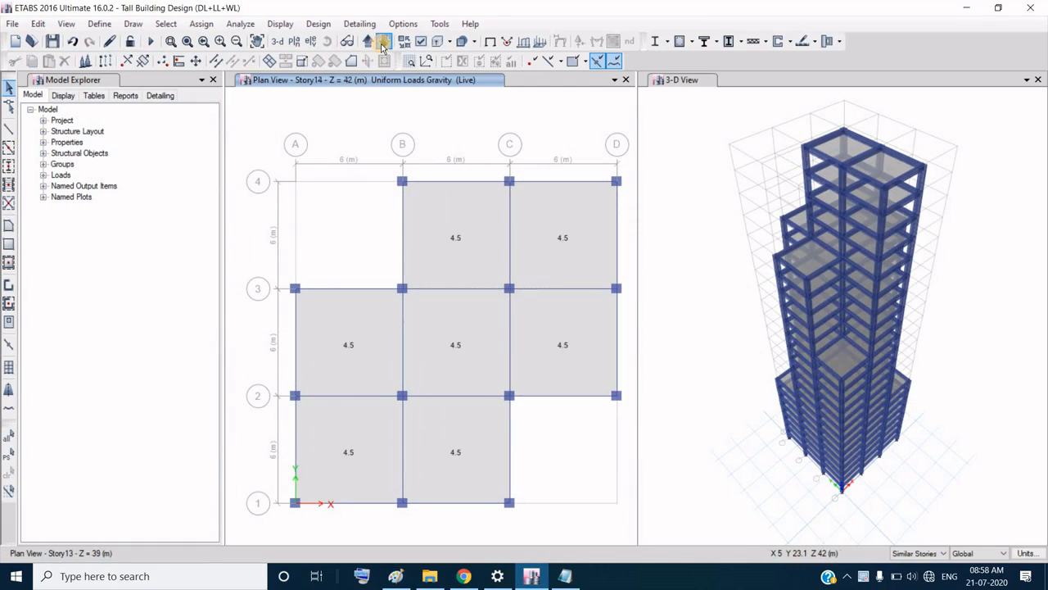
Step: Move the plan view down to Story8 and select all nine slabs across grids A-D/1-4
click(382, 46)
click(382, 47)
click(381, 47)
click(381, 47)
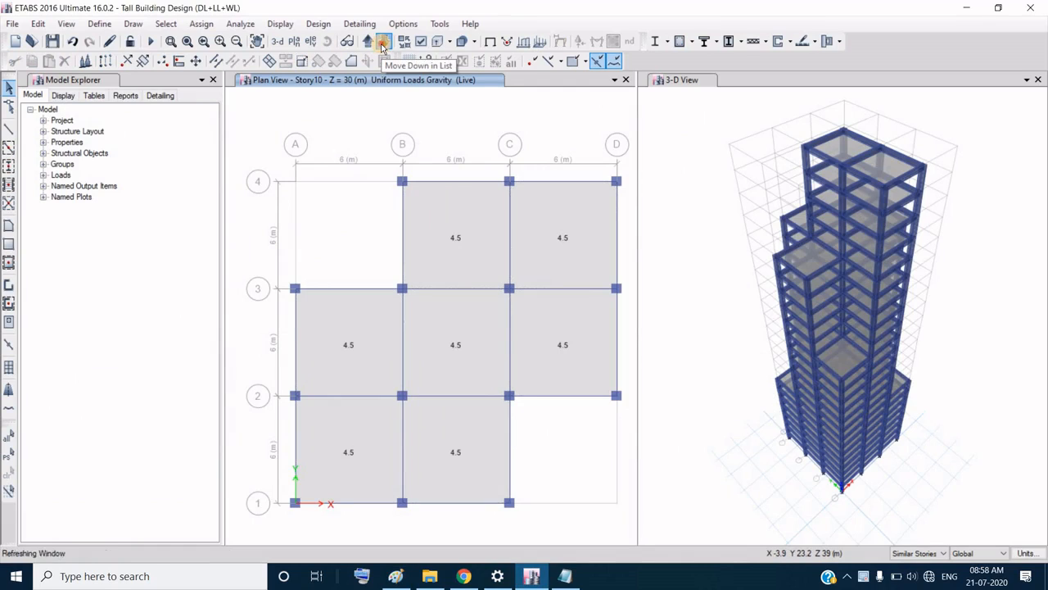
click(382, 47)
click(382, 47)
click(353, 237)
click(431, 245)
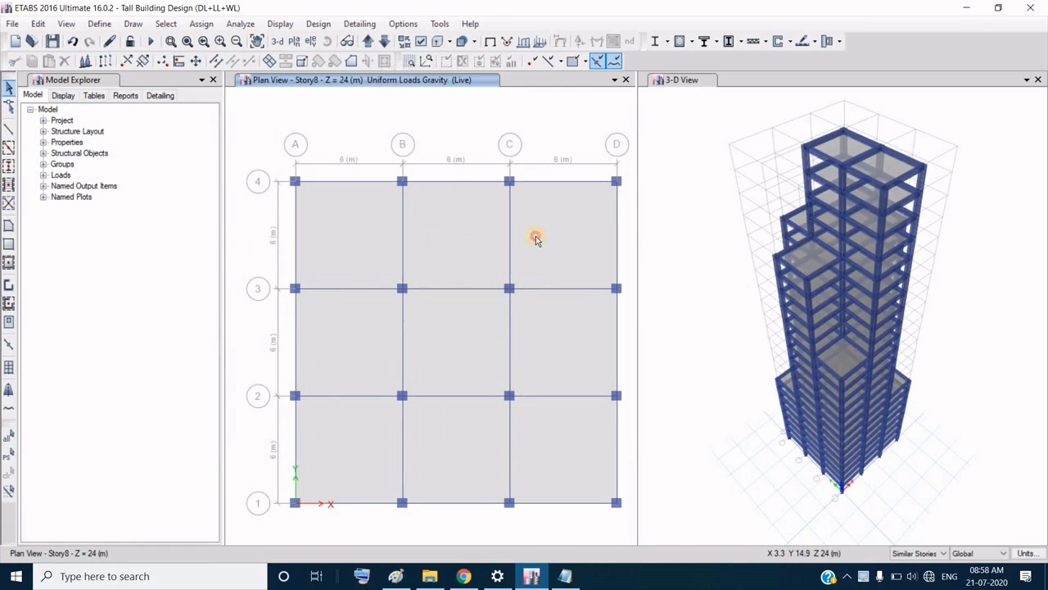
click(544, 331)
click(450, 342)
click(350, 348)
click(358, 409)
click(424, 440)
click(553, 437)
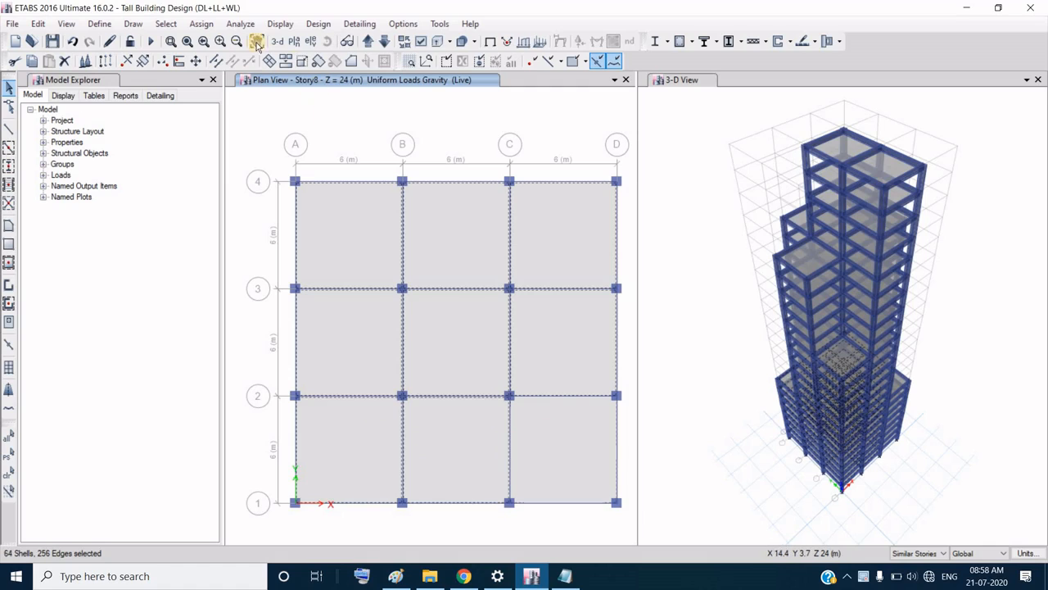
Step: Assign the selected Story8 slabs a uniform Live load of 5 kN/m² in the Gravity direction
click(202, 23)
mouse_move(278, 170)
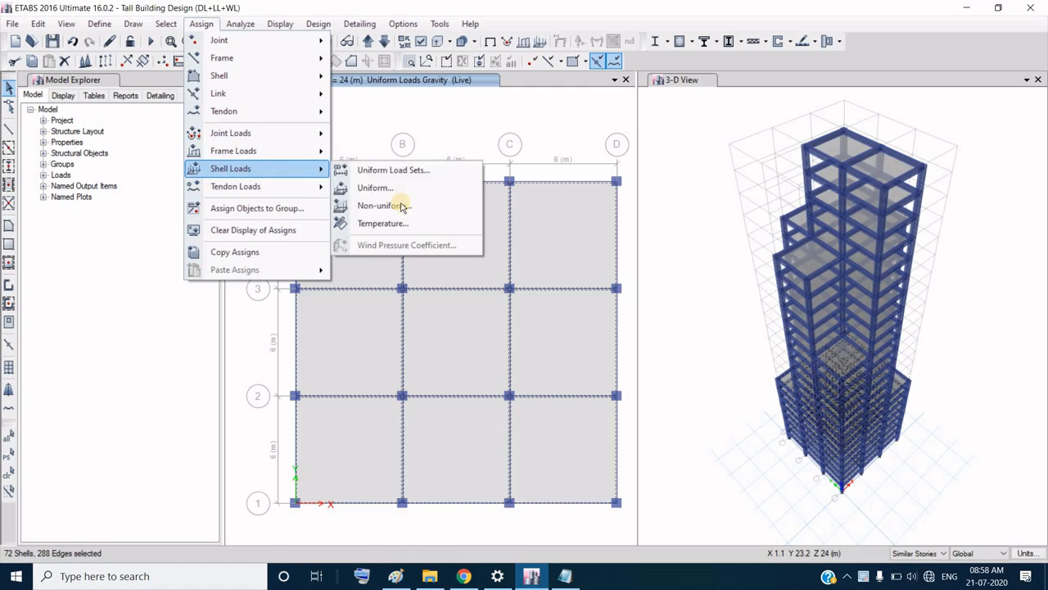
click(375, 187)
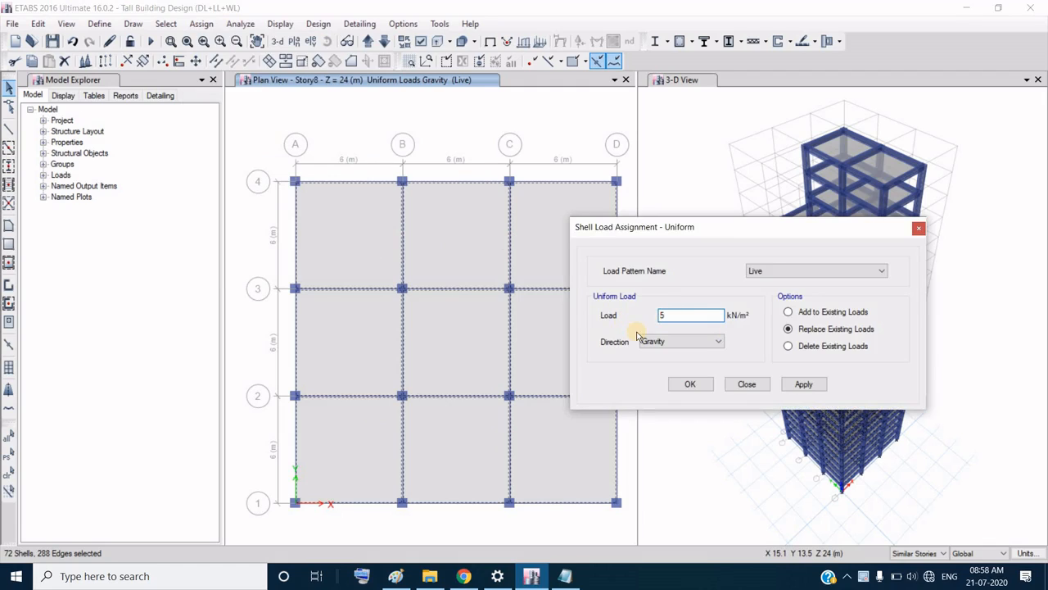
click(819, 383)
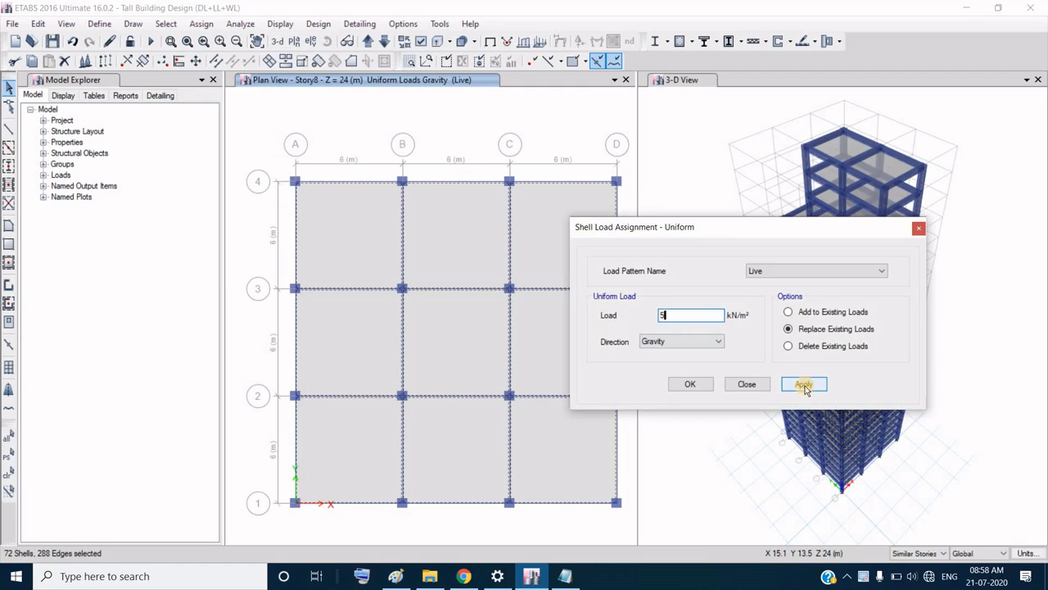
click(676, 391)
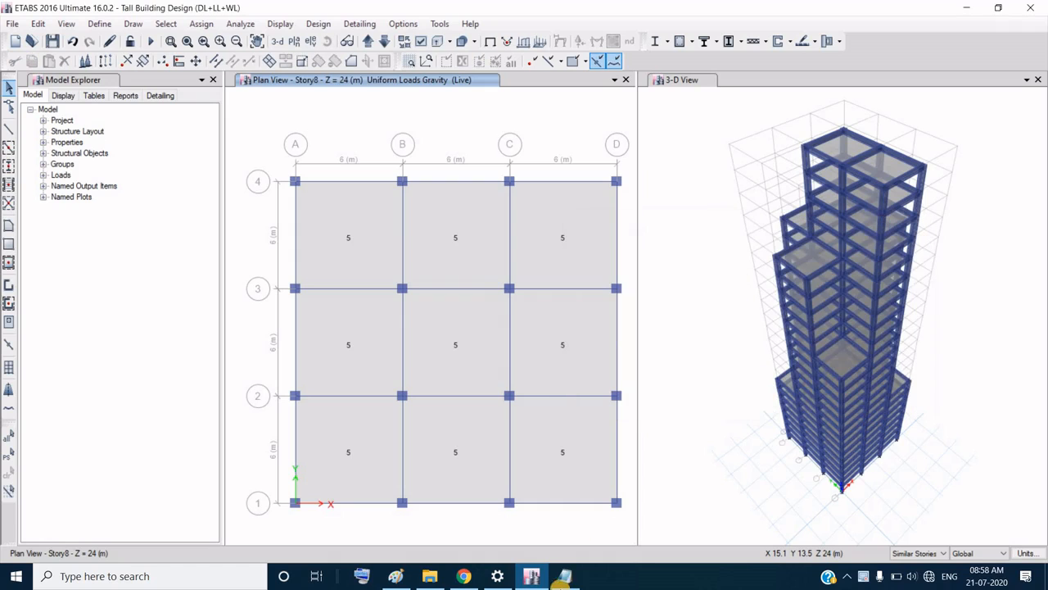
Step: Check the cladding notes in the Tall Building reference drawing in Paint, and auto draw cladding on the ETABS model using floors
click(391, 577)
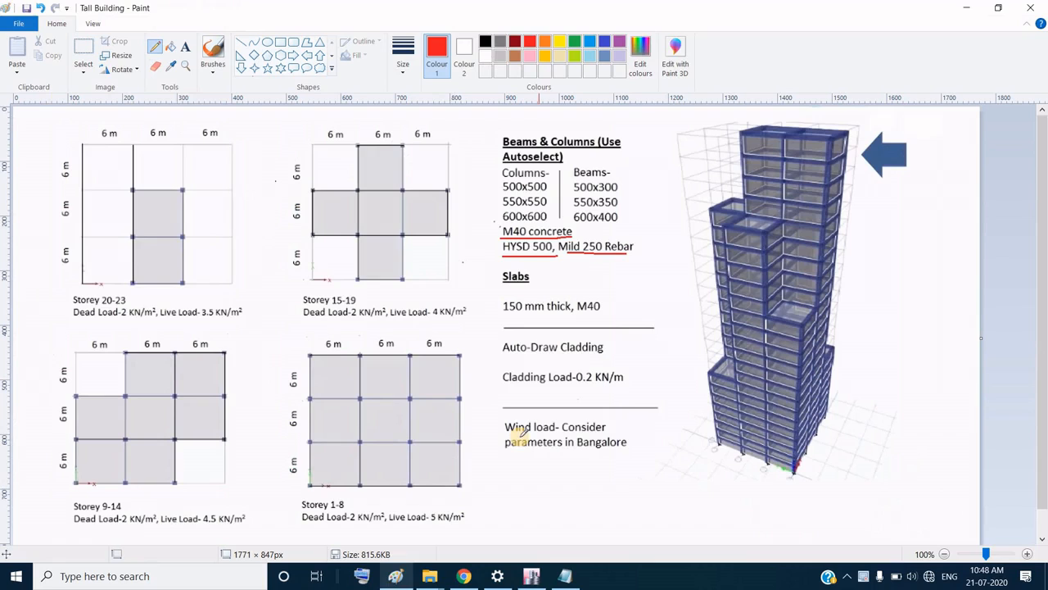
click(398, 576)
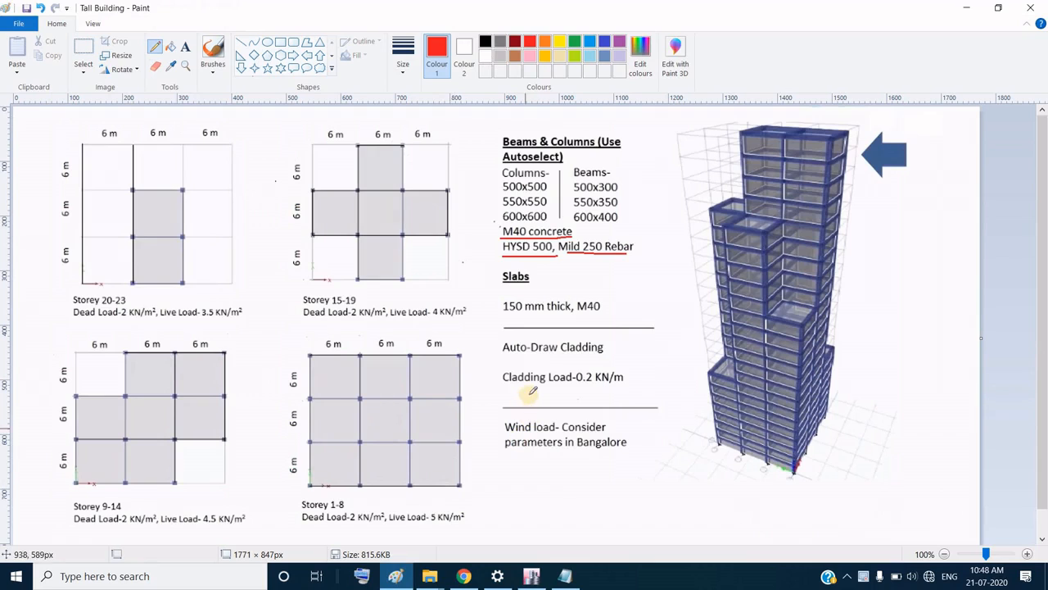
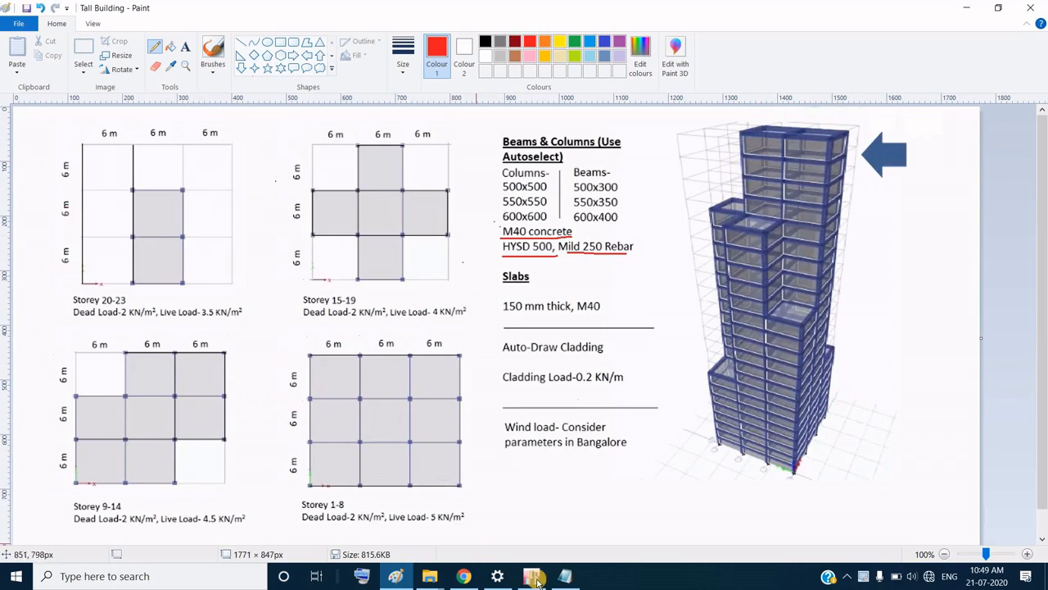
mouse_move(539, 580)
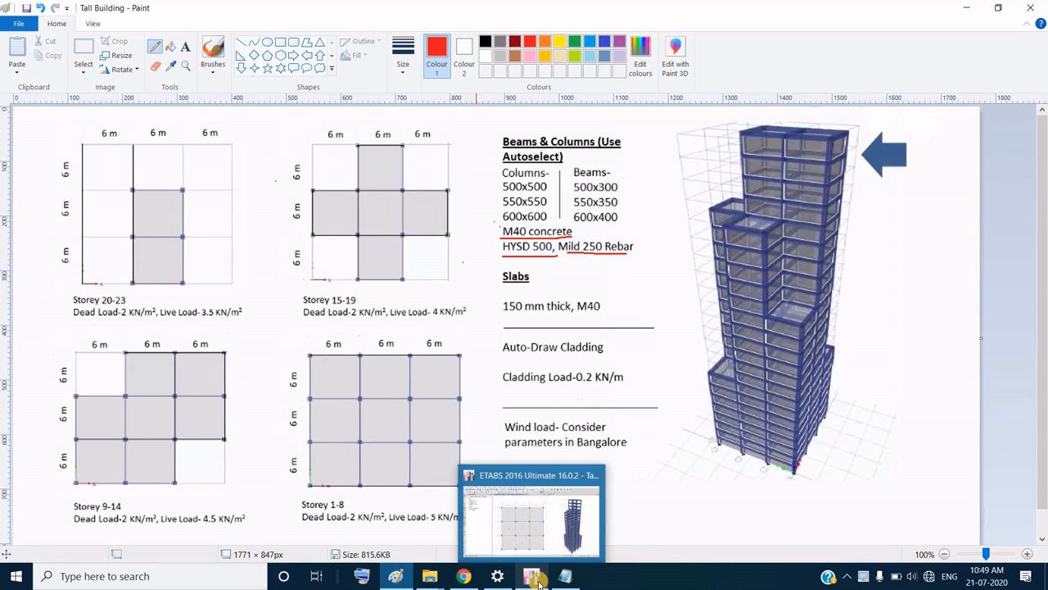
click(534, 578)
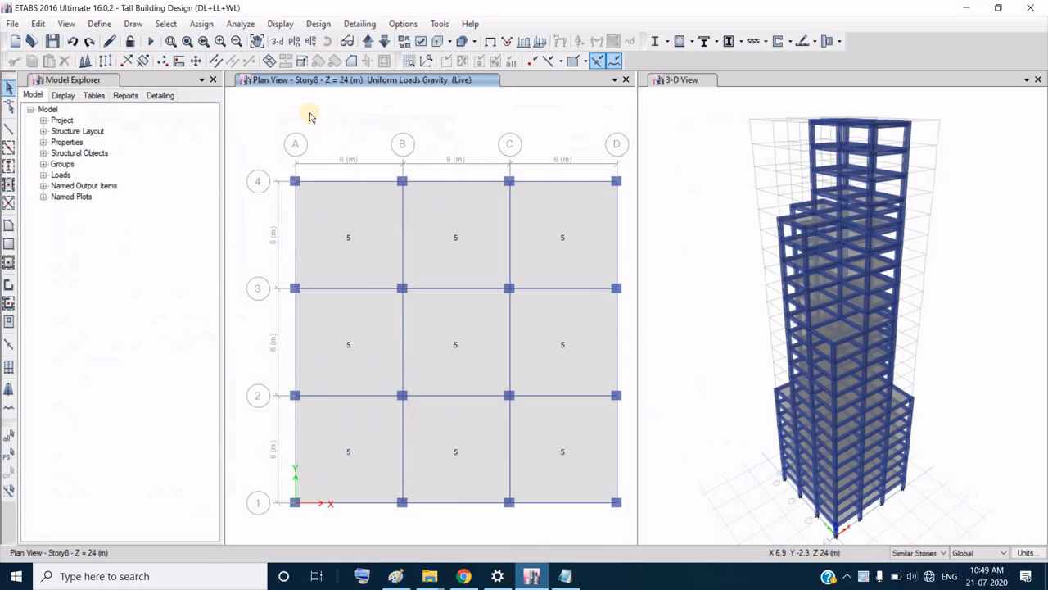
click(136, 24)
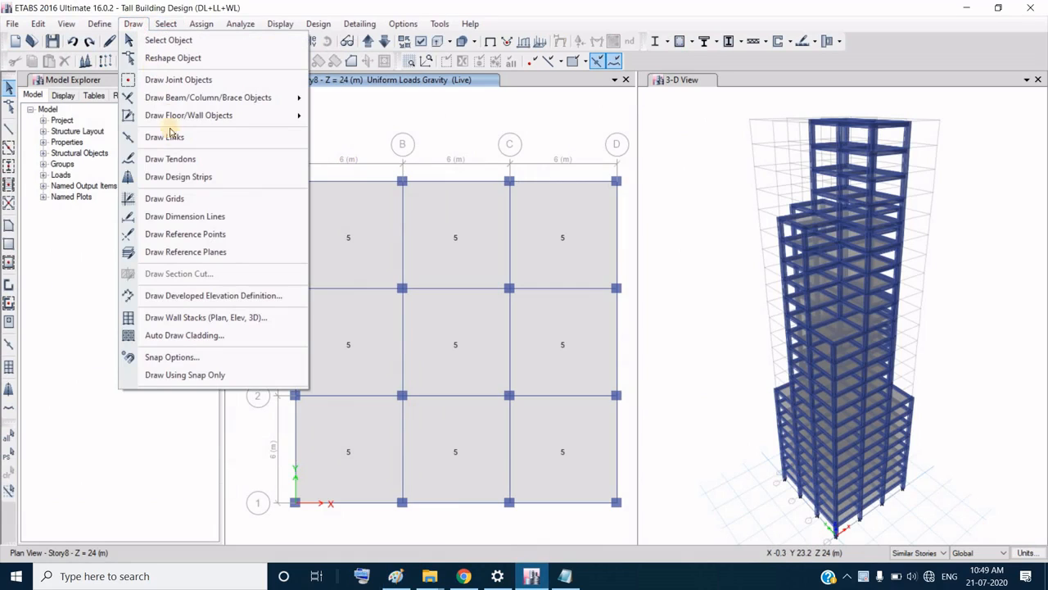
click(191, 336)
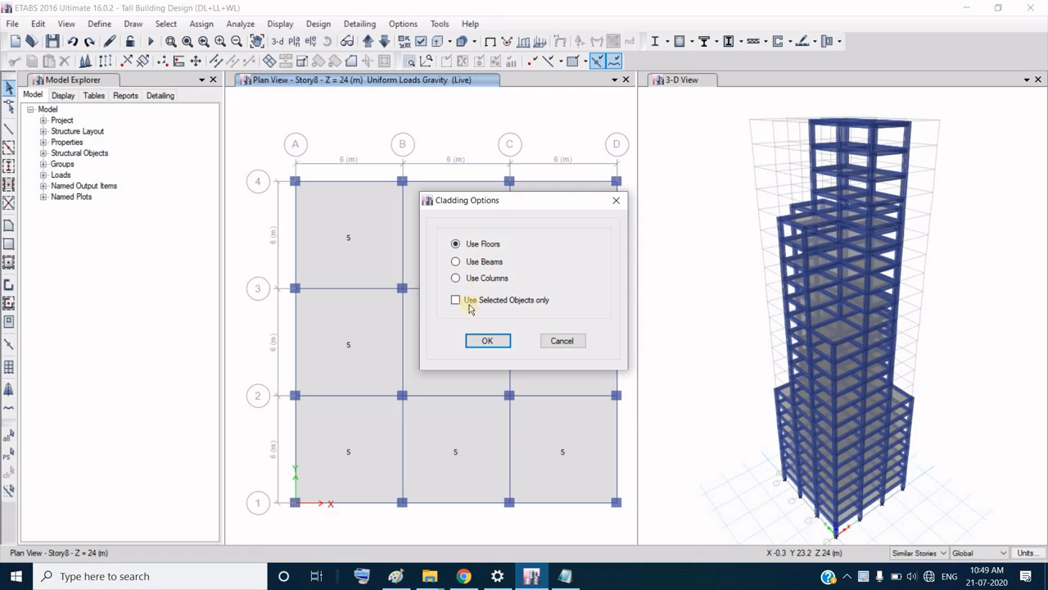
click(487, 342)
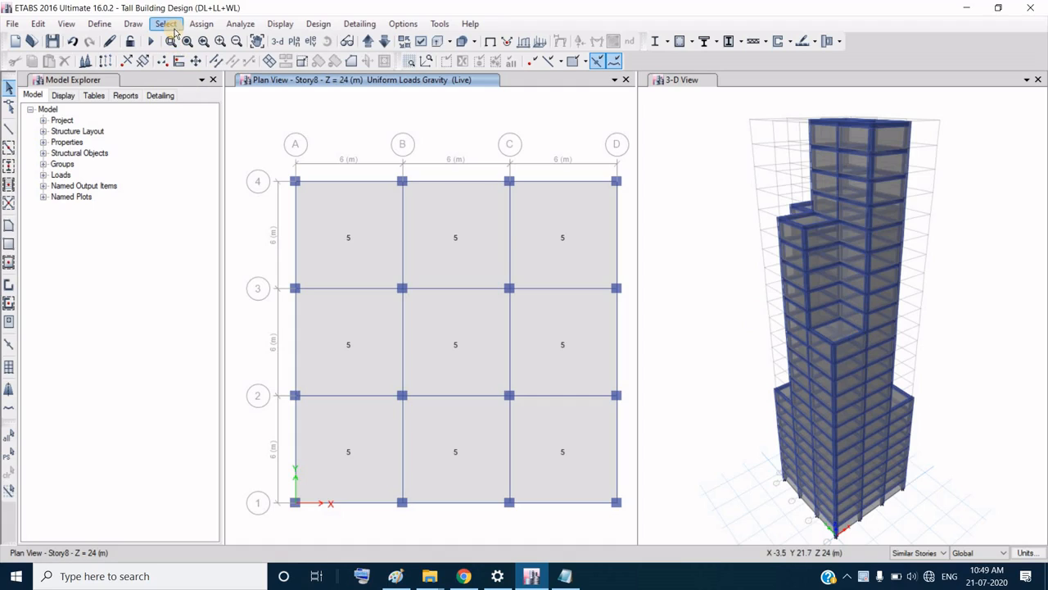
Step: Start a distributed frame load assignment with a uniform Dead load of 0.2 kN/m in the Gravity direction, keeping the plan visible
click(210, 27)
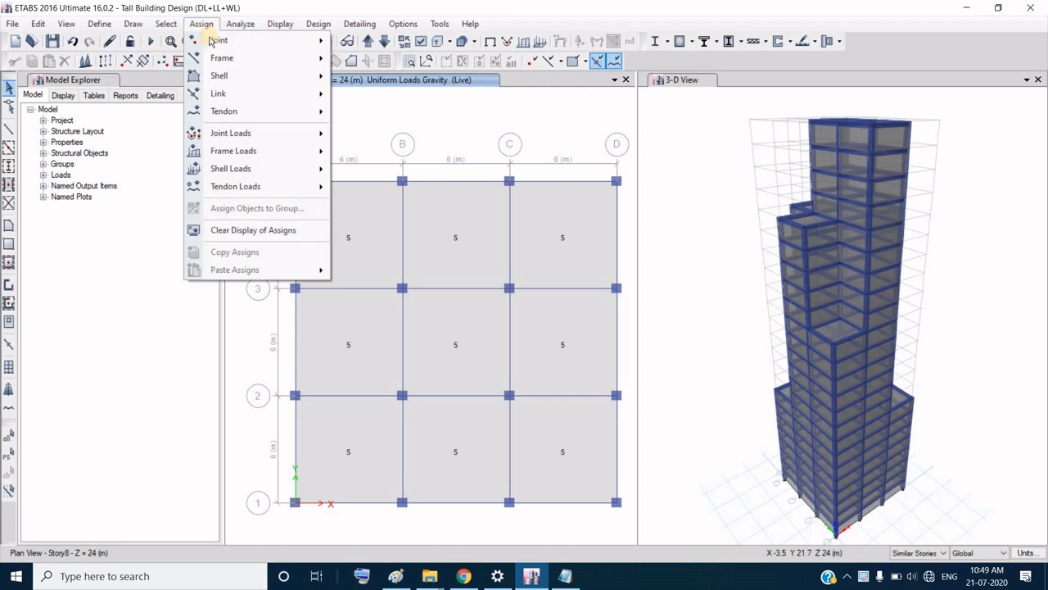
click(248, 154)
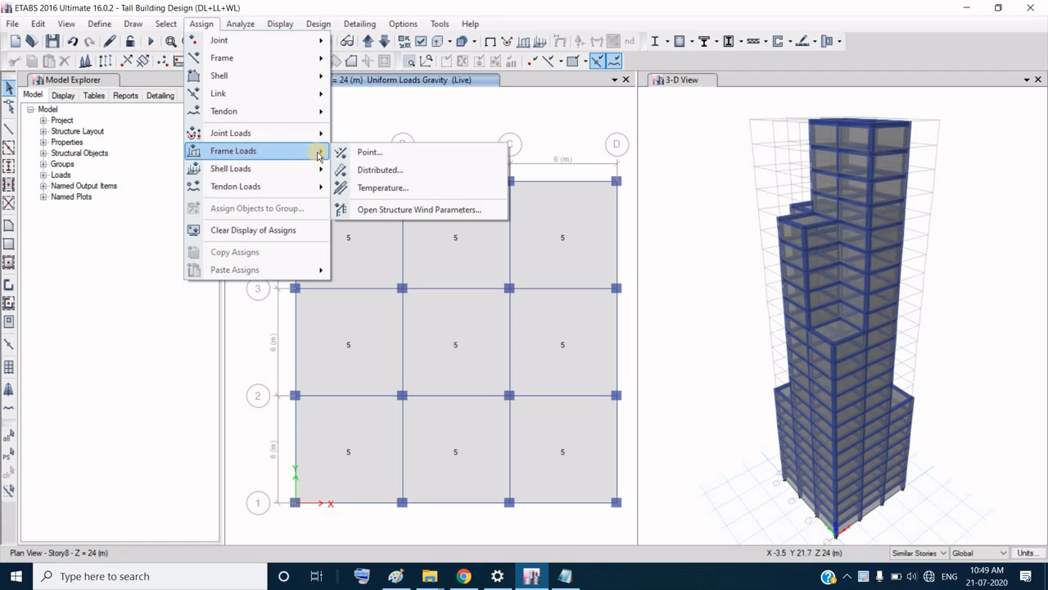
click(379, 170)
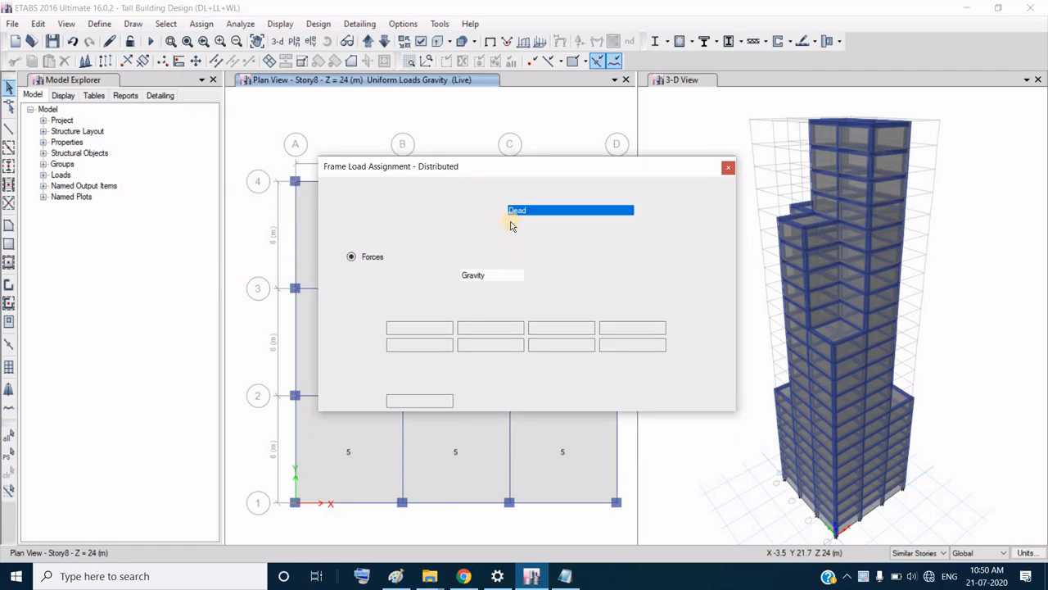
click(415, 401)
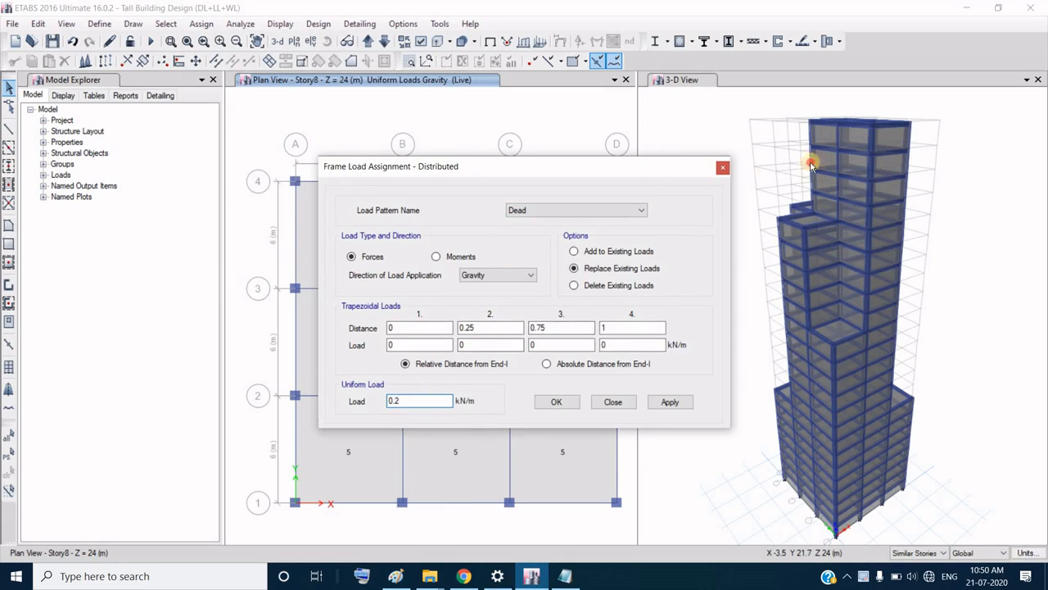
drag(647, 168, 1008, 153)
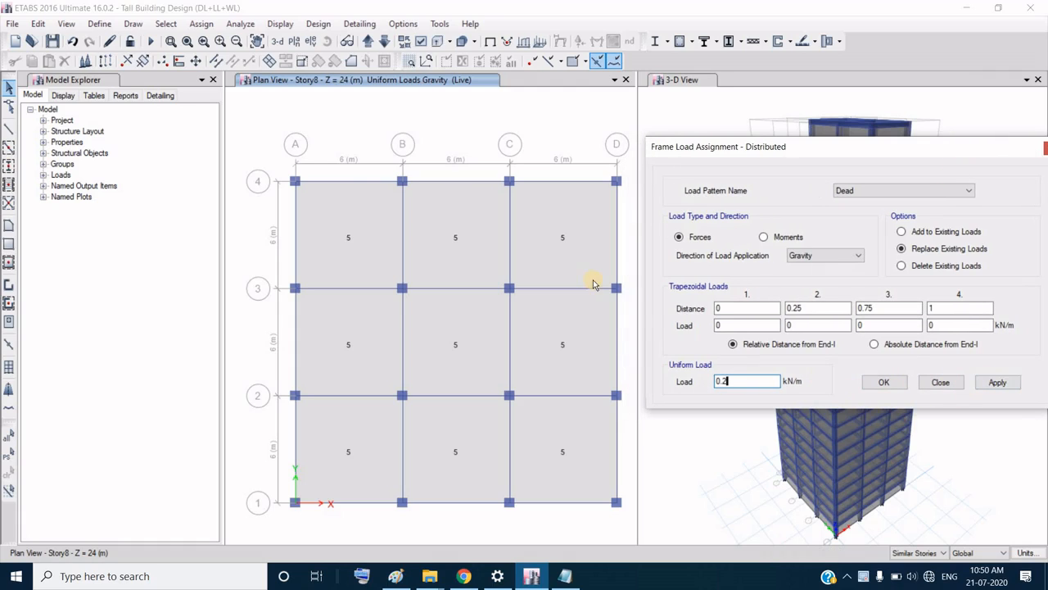
Step: Assign the 0.2 kN/m Dead load to all Story8 perimeter beams along grids 4, D, 1 and A, including similar stories
click(348, 181)
click(545, 181)
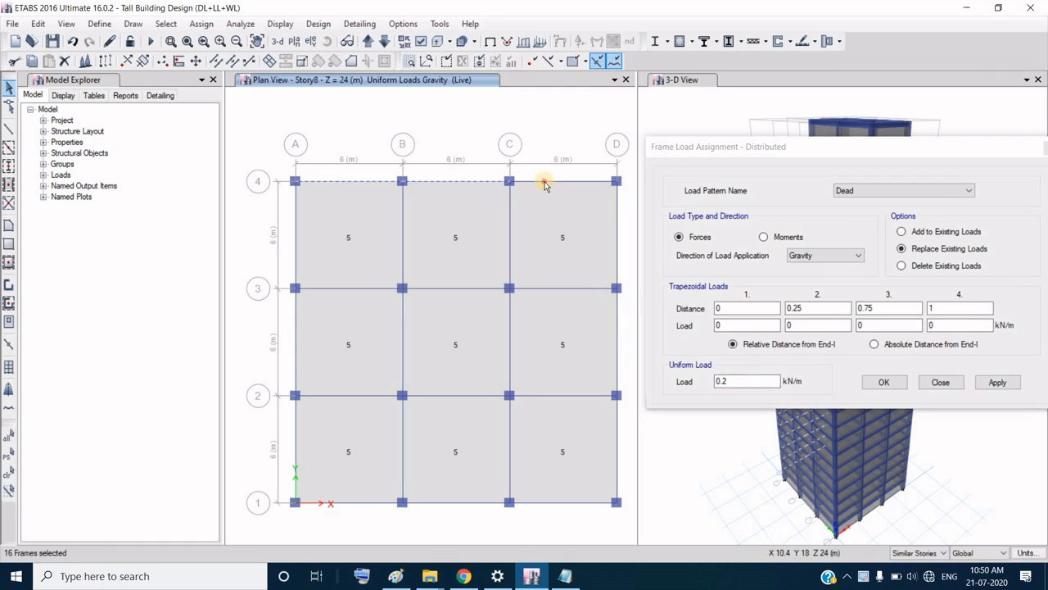
click(616, 224)
click(618, 344)
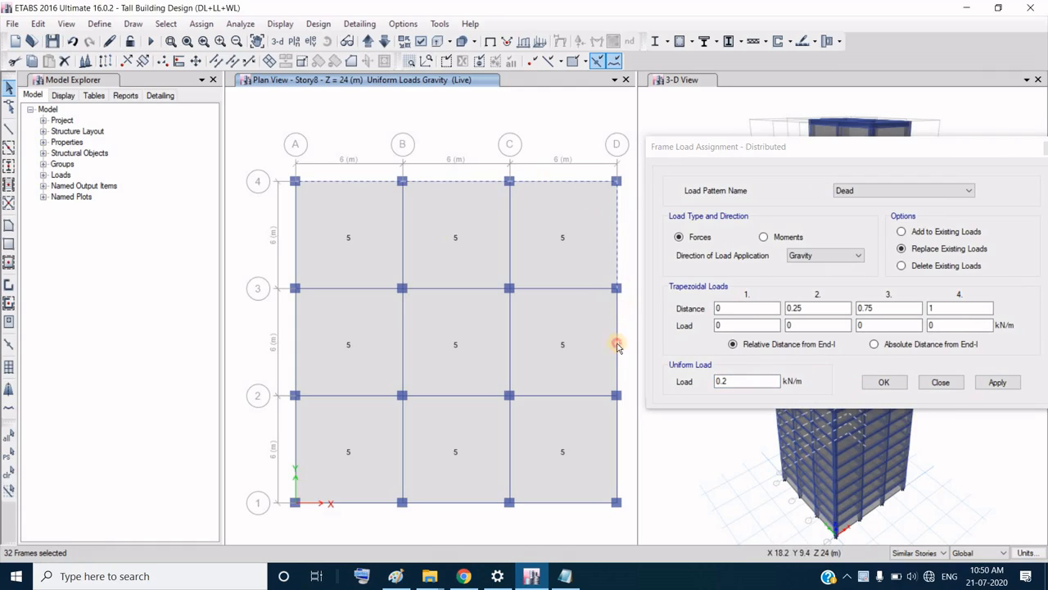
click(618, 457)
click(560, 506)
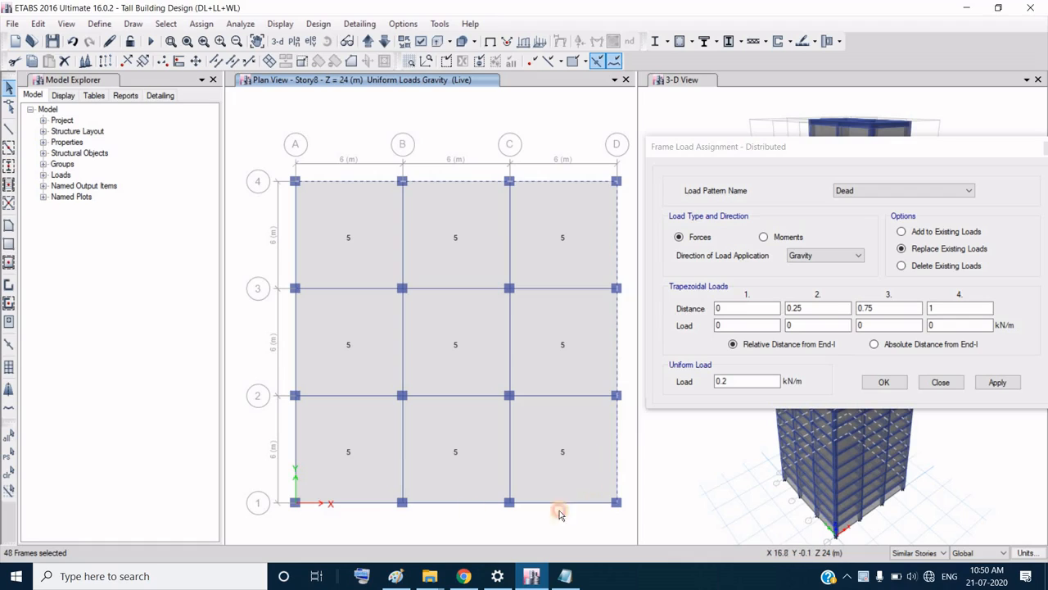
click(452, 506)
click(350, 506)
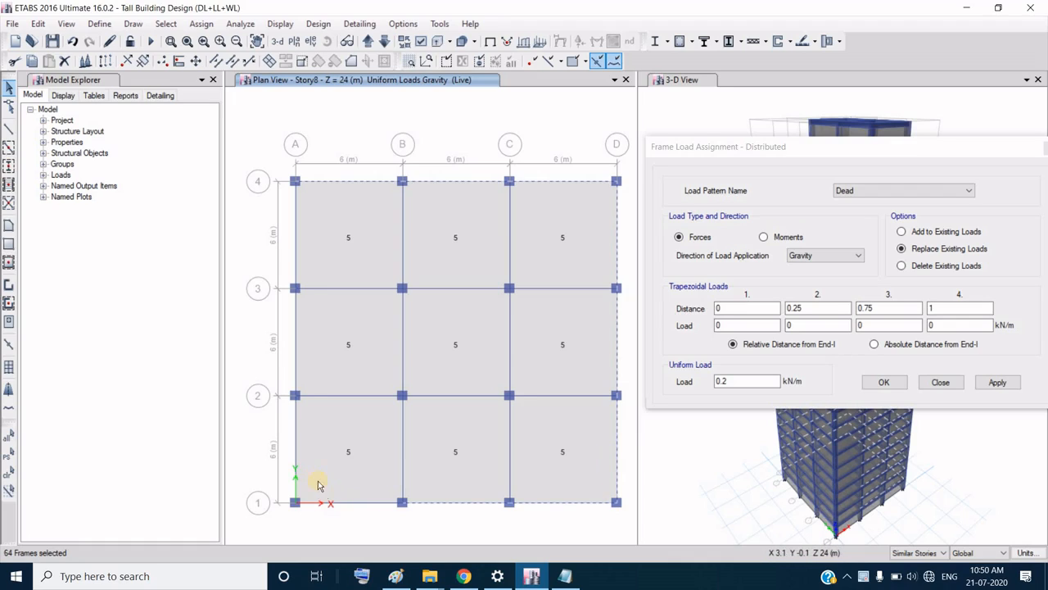
click(294, 454)
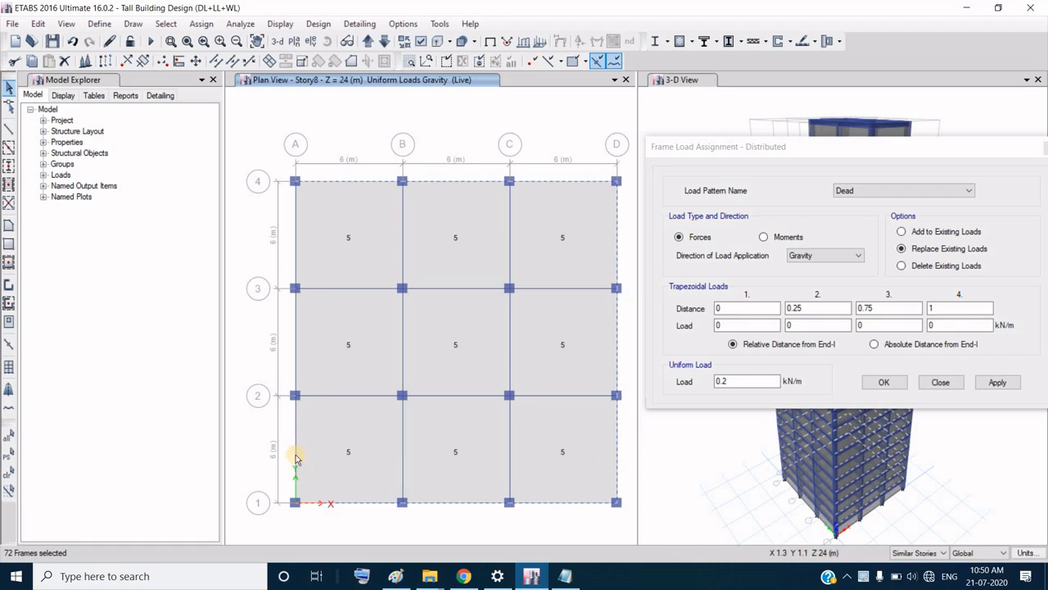
click(296, 346)
click(297, 250)
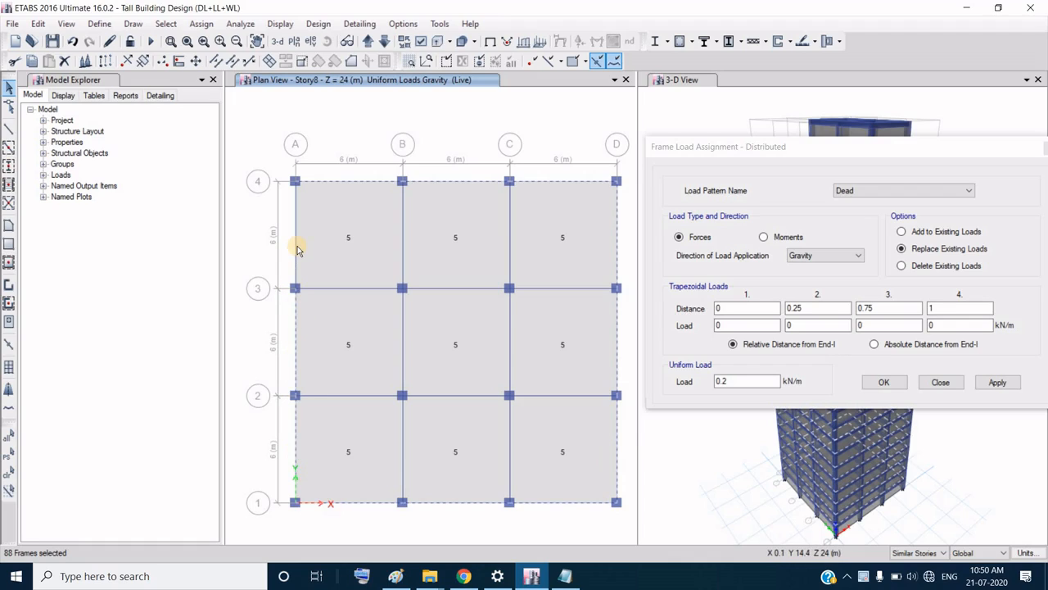
click(1017, 385)
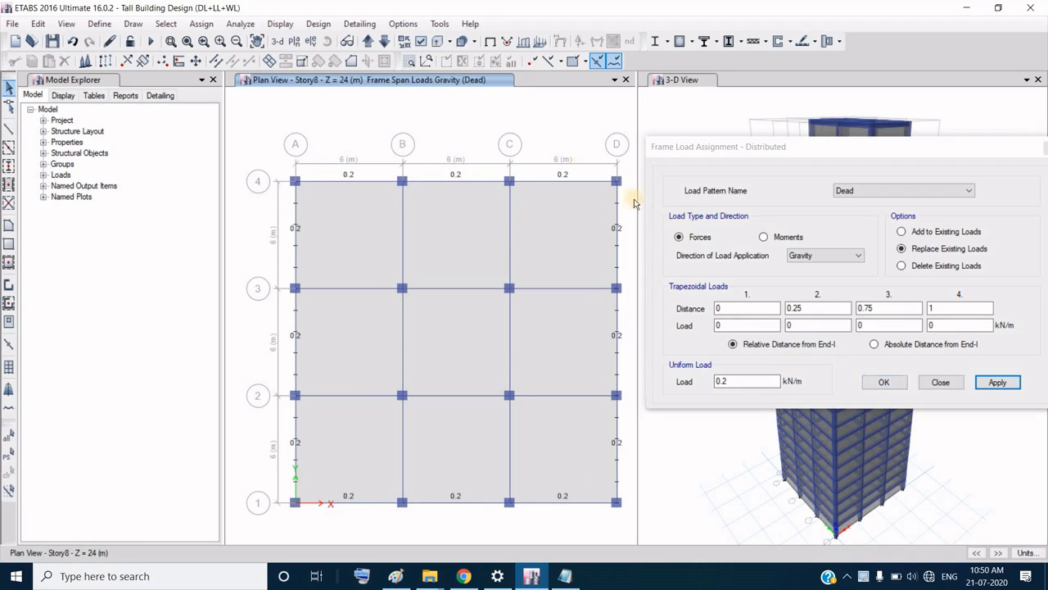
Step: Move the plan up to Story11 and assign the 0.2 kN/m Dead load to the beams around its stepped outline
click(368, 43)
click(368, 43)
click(368, 43)
click(442, 181)
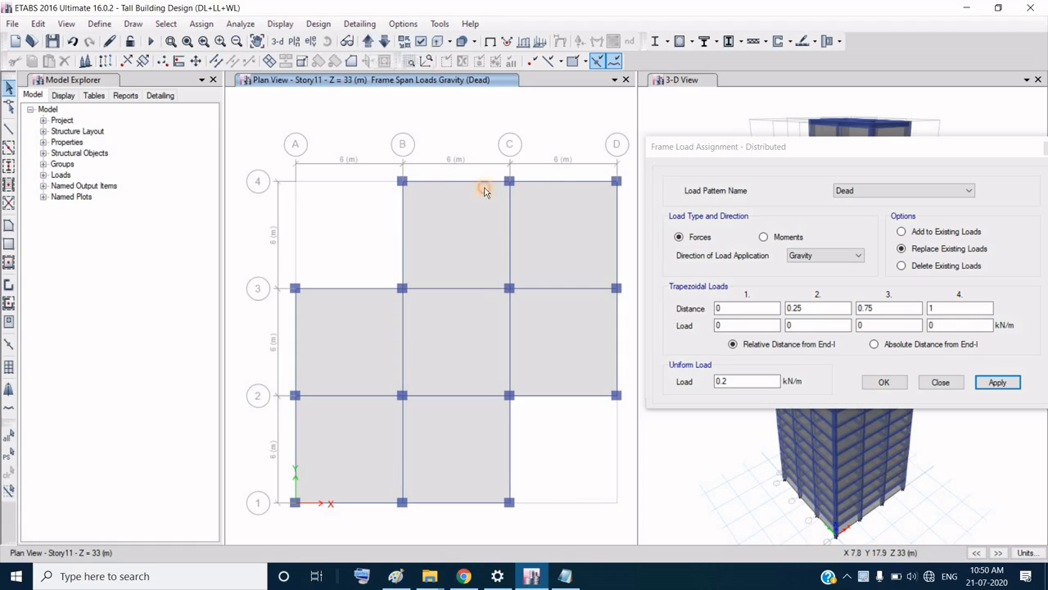
click(618, 229)
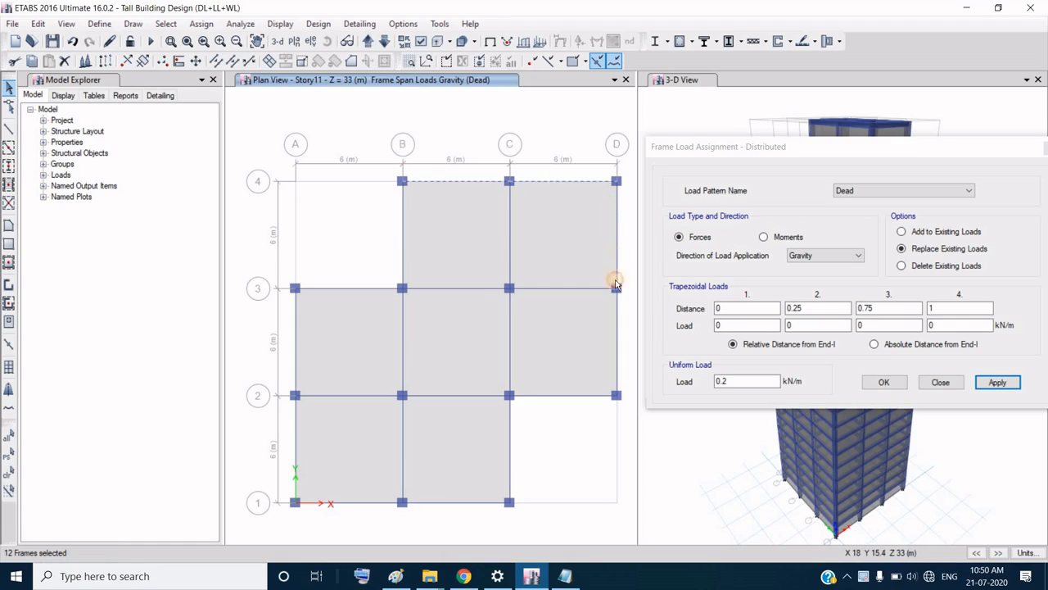
click(575, 398)
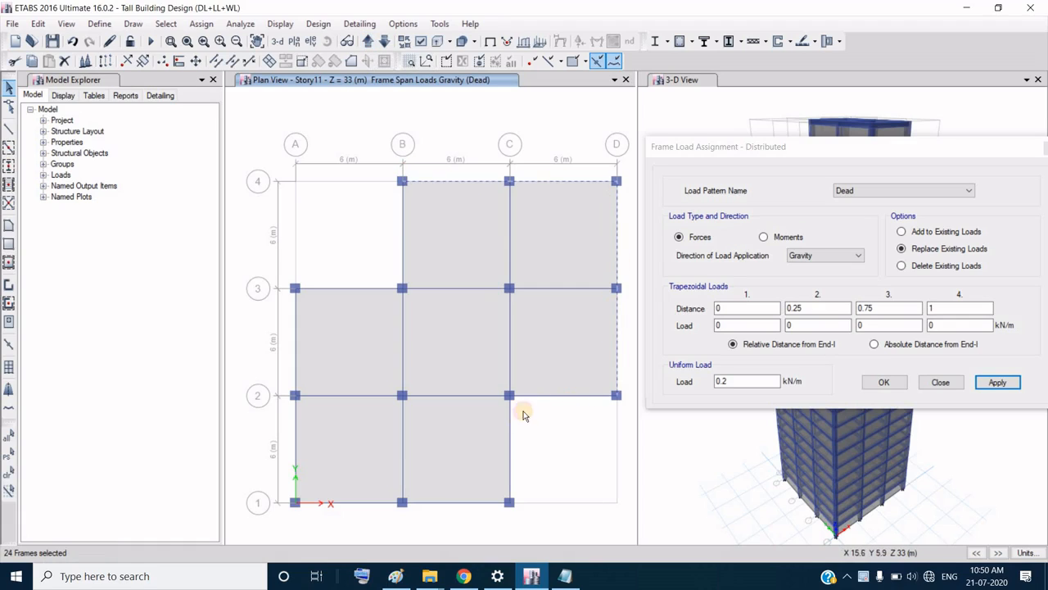
click(510, 432)
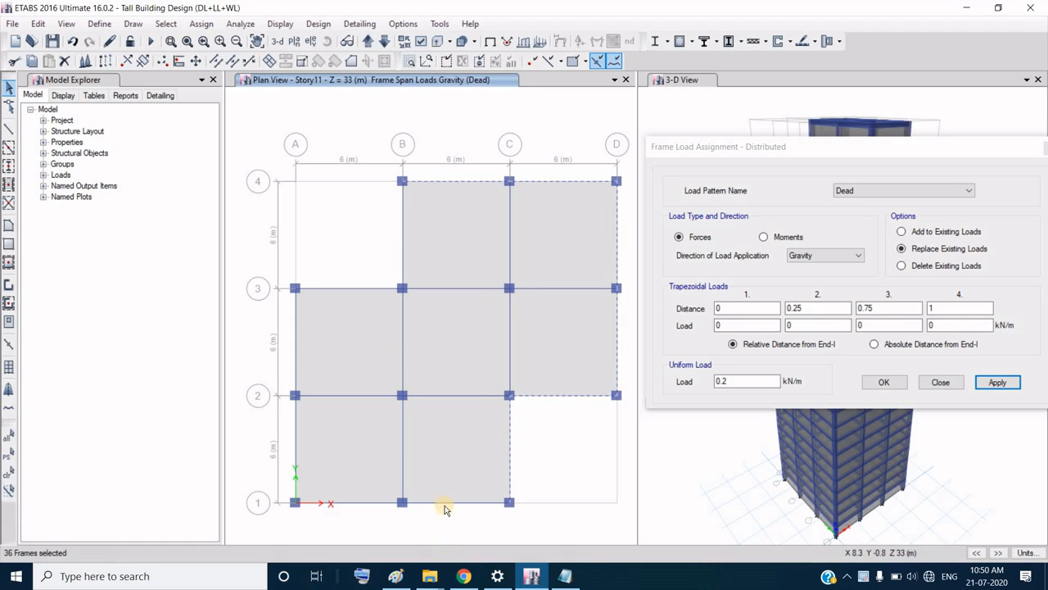
click(297, 446)
click(295, 355)
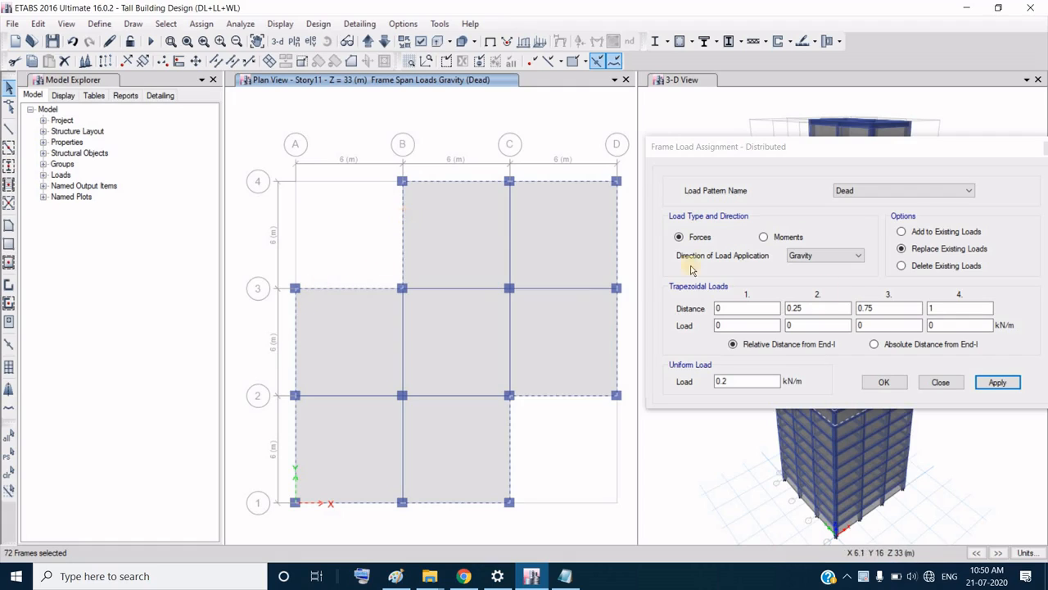
click(998, 385)
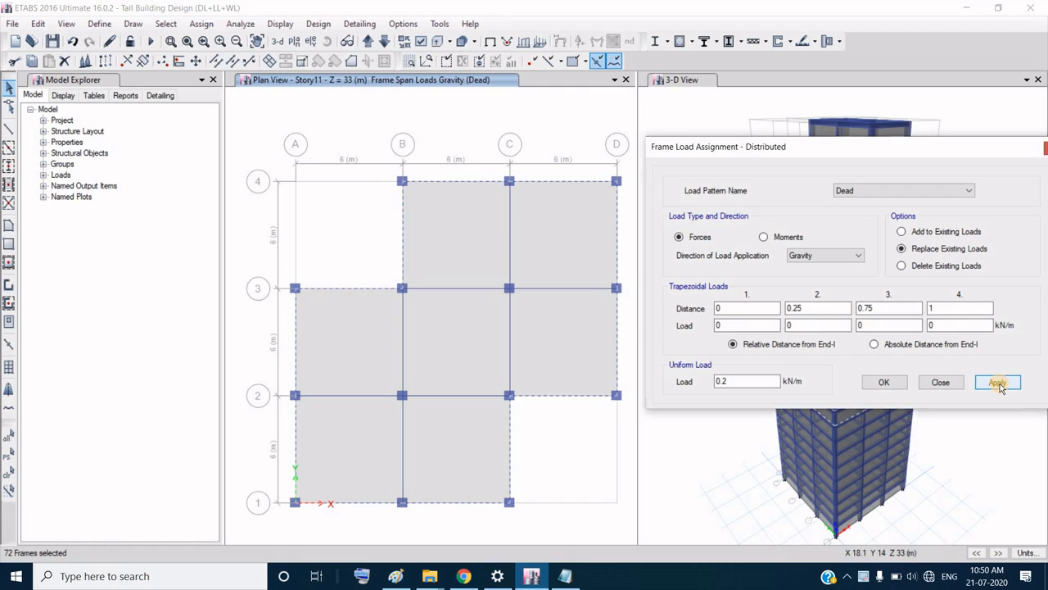
Step: Move the plan up to Story15 and assign the 0.2 kN/m Dead load to the outer beams of its cross-shaped floor
click(368, 42)
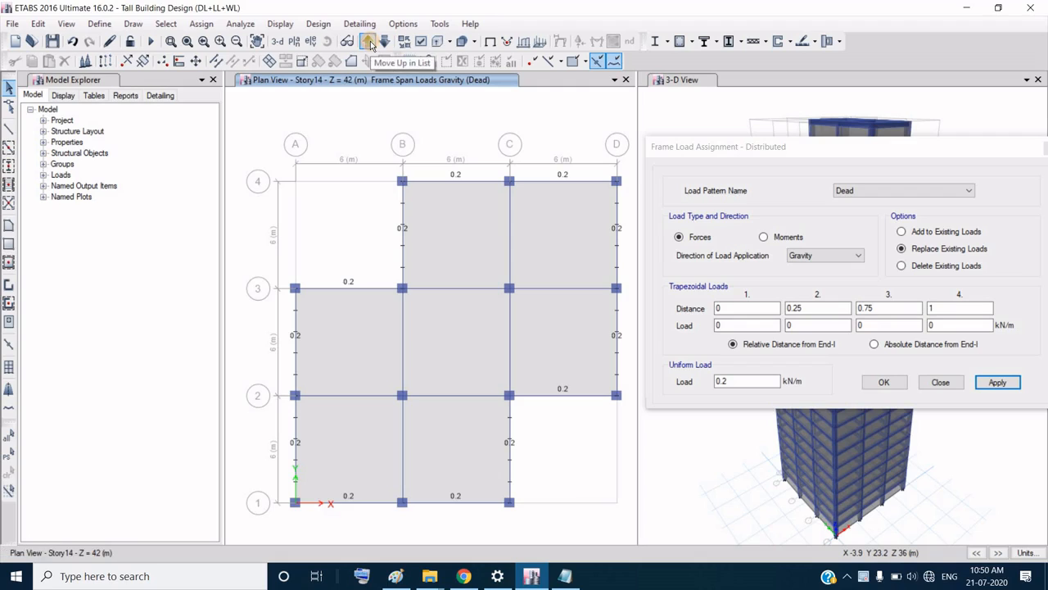
click(403, 239)
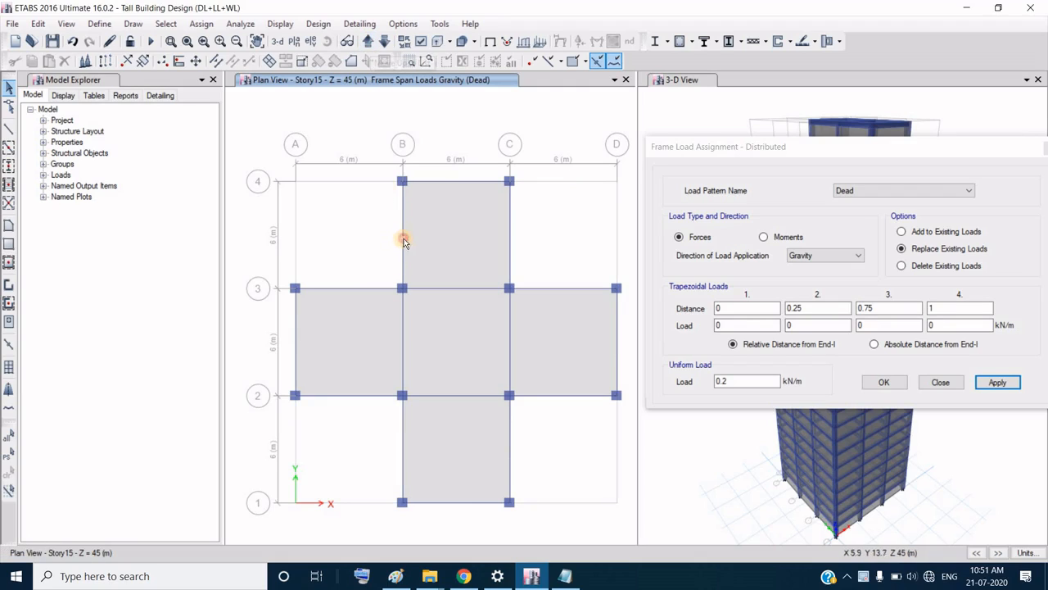
click(508, 221)
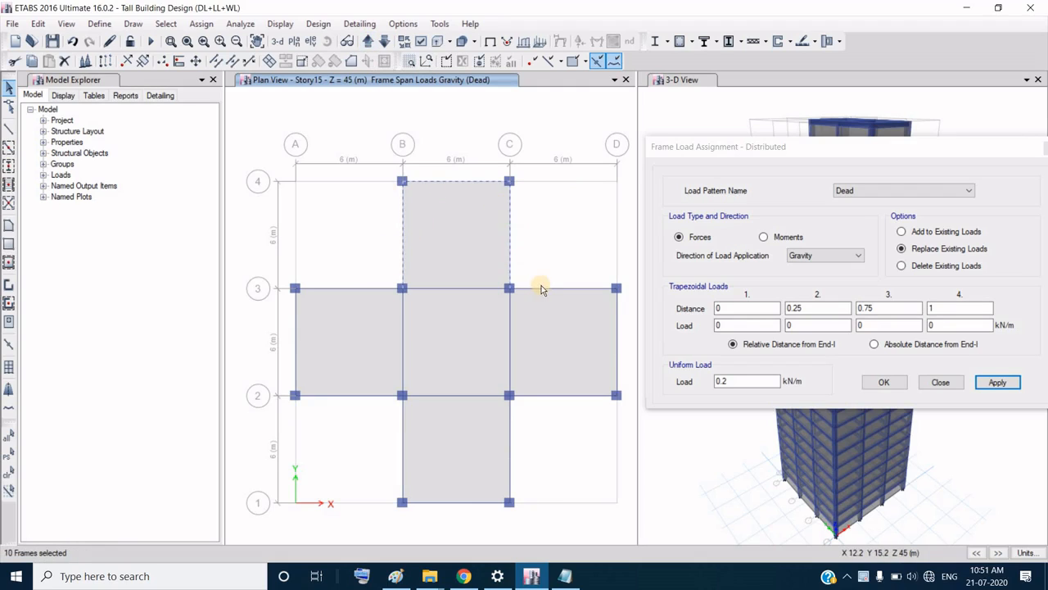
click(614, 323)
click(577, 397)
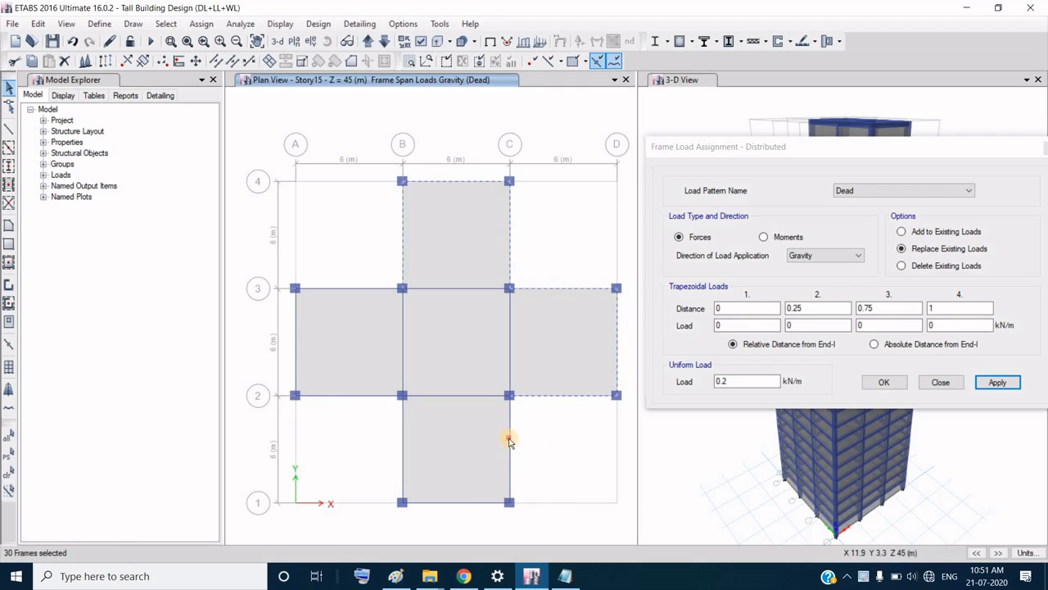
click(480, 502)
click(402, 454)
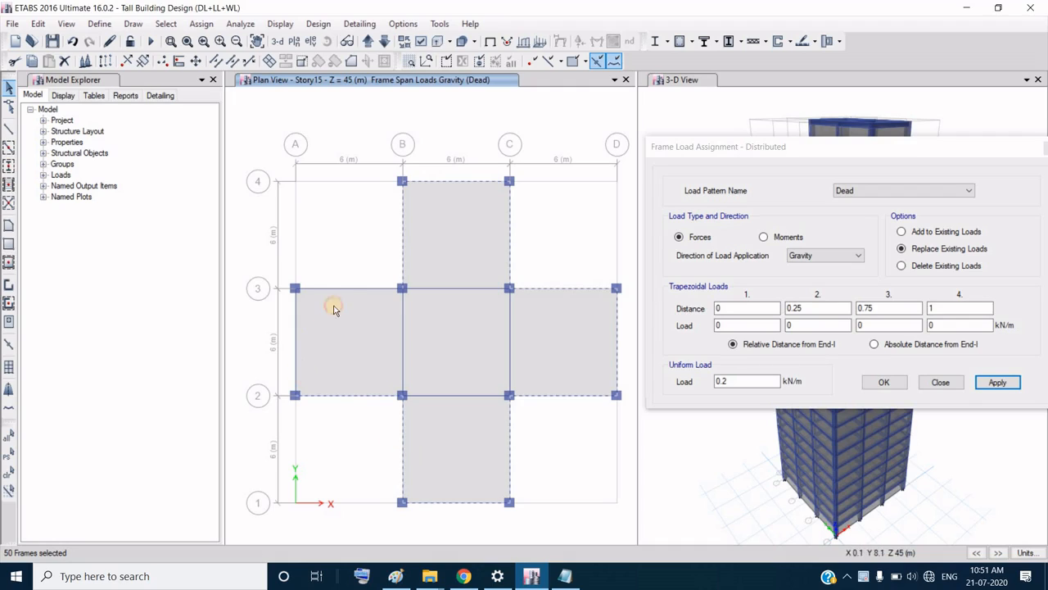
click(352, 290)
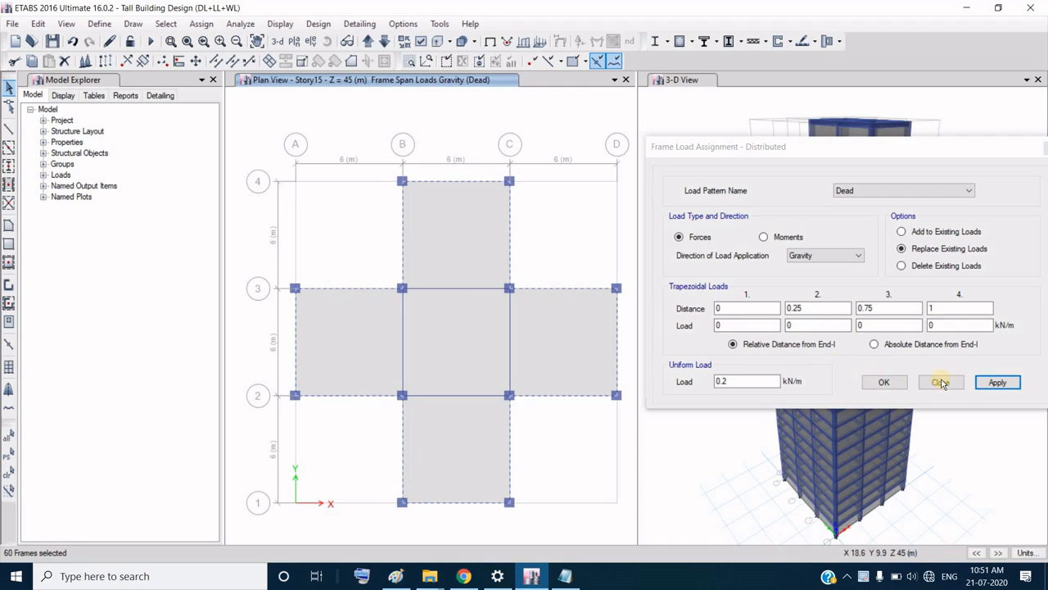
click(997, 383)
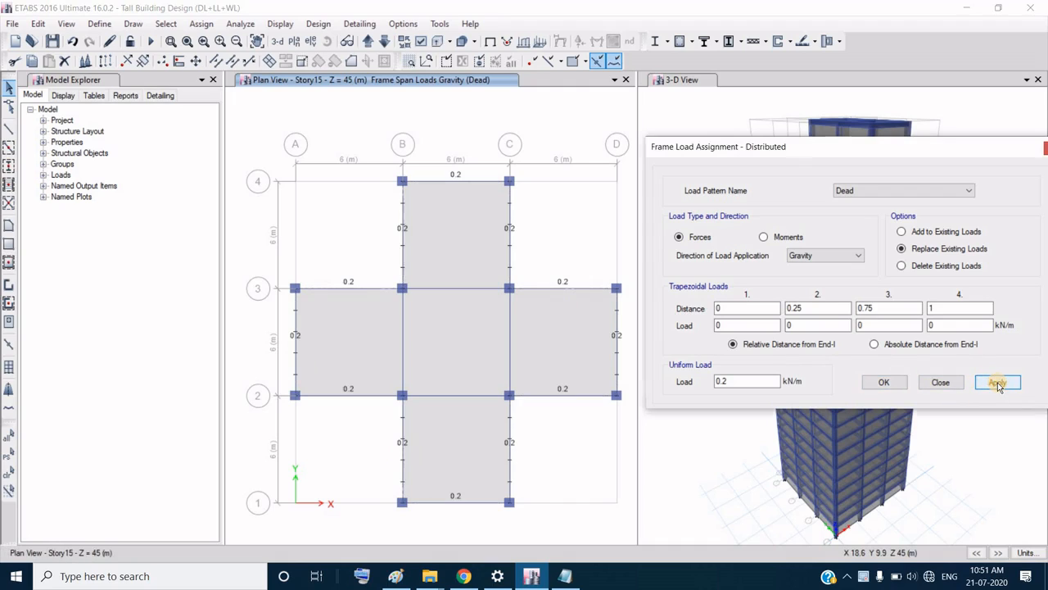
Step: Move the plan up to Story20 and select the perimeter beams between grids B-C and 1-3
click(367, 41)
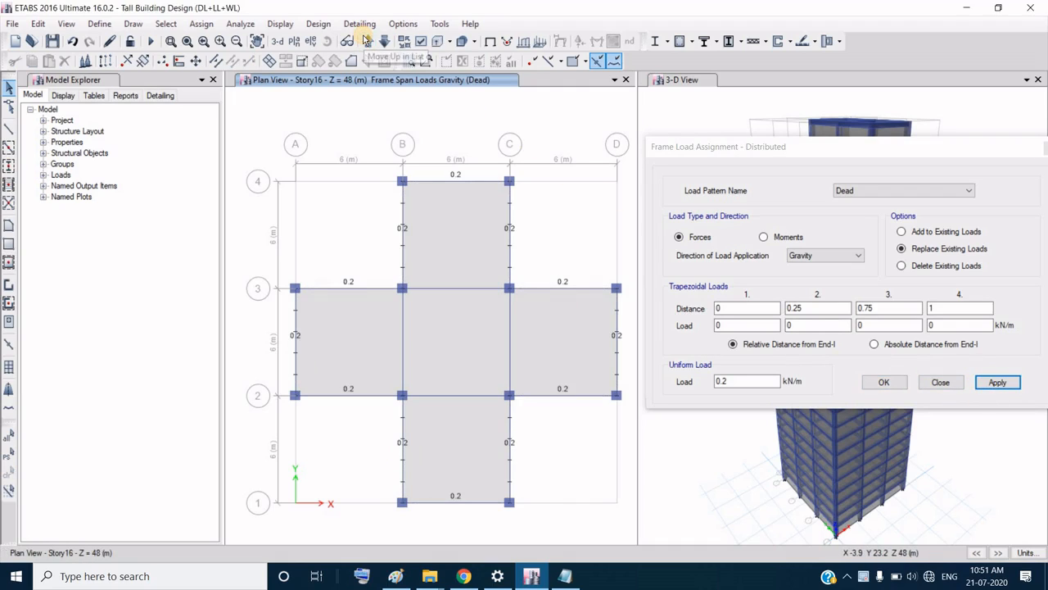
click(368, 41)
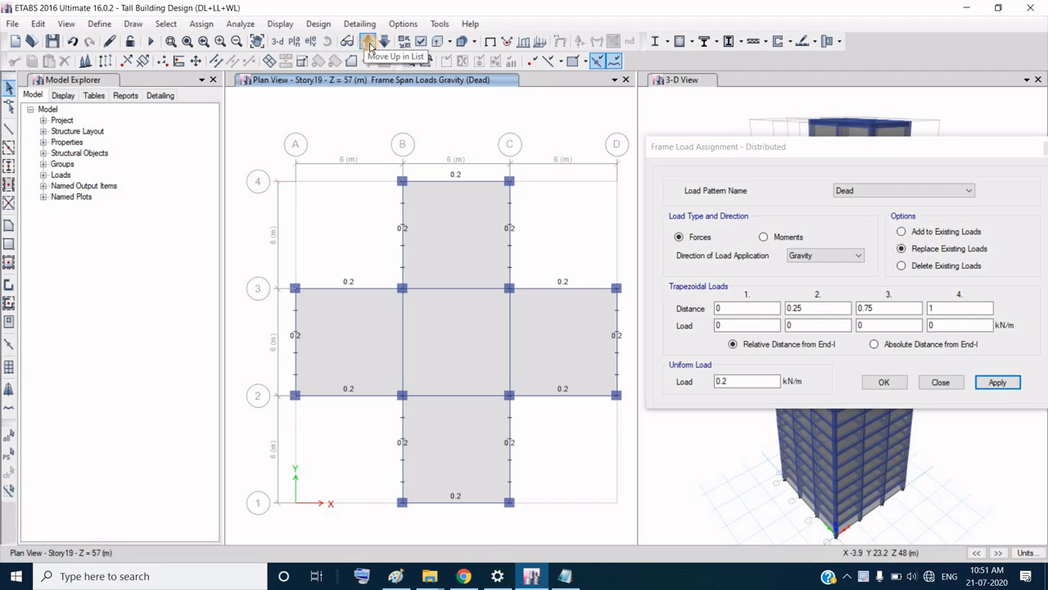
click(368, 41)
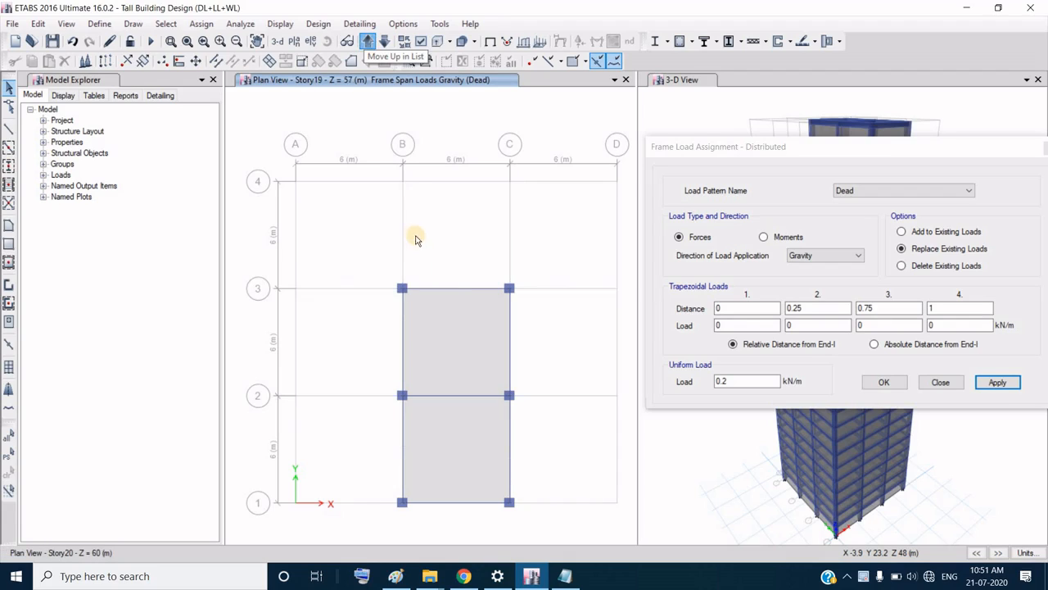
click(509, 352)
click(509, 442)
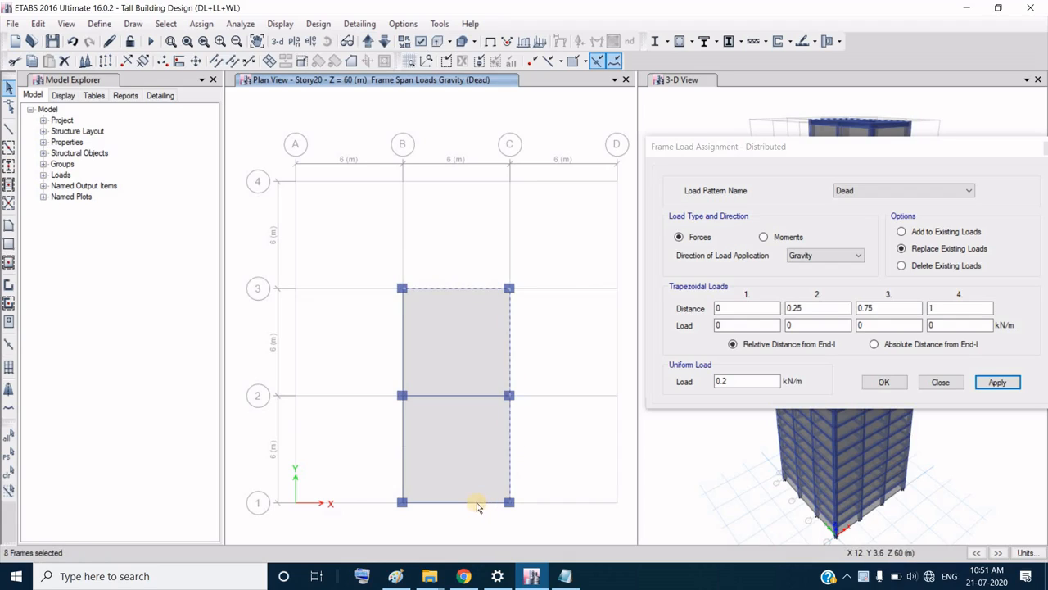
click(475, 502)
click(402, 442)
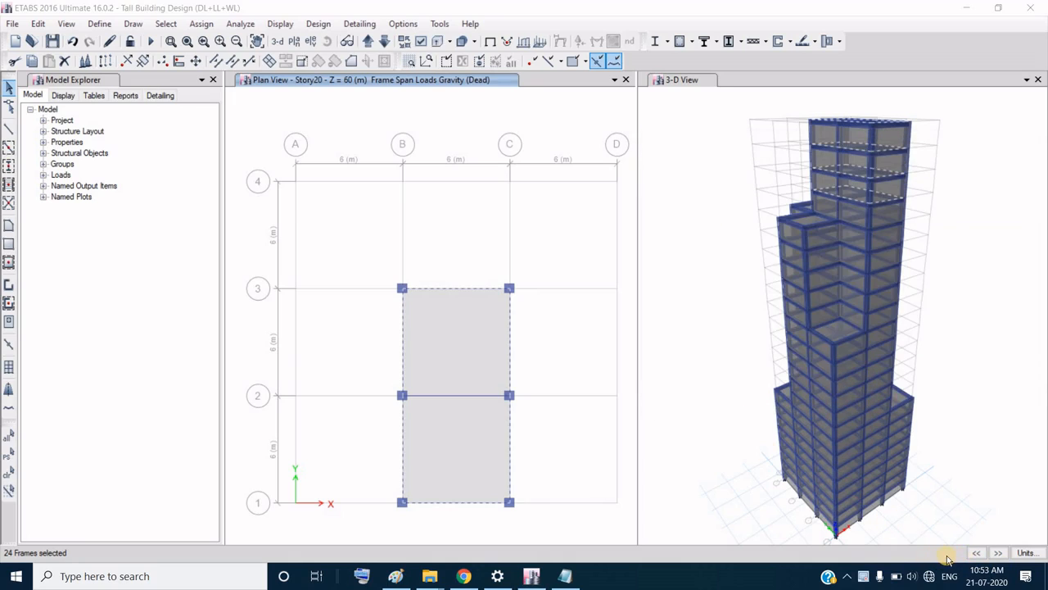
Step: Show the undeformed shape in the Story20 plan view and set the story selection scope to One Story
click(687, 238)
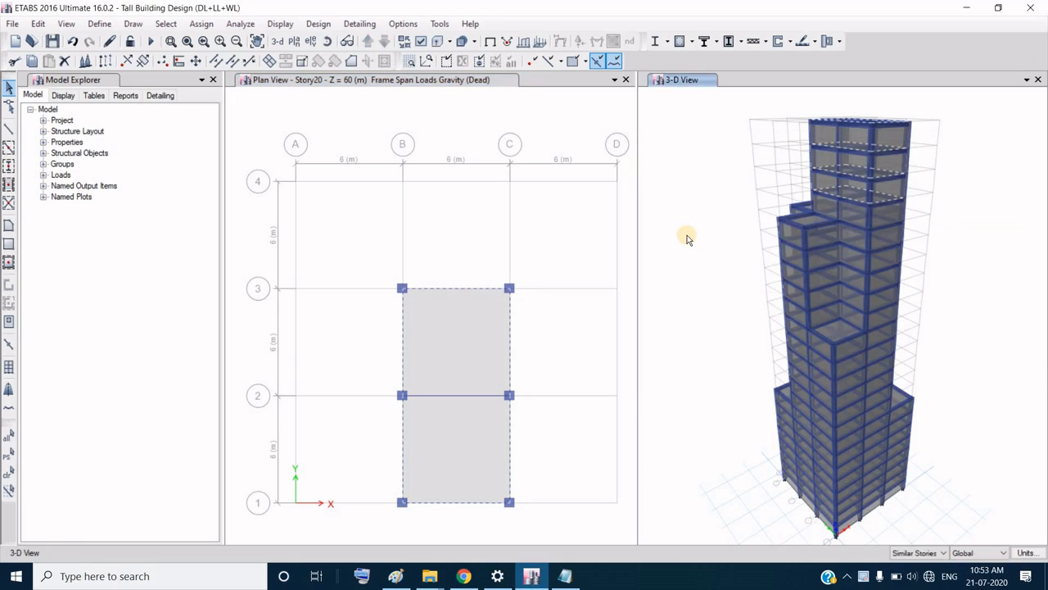
click(565, 138)
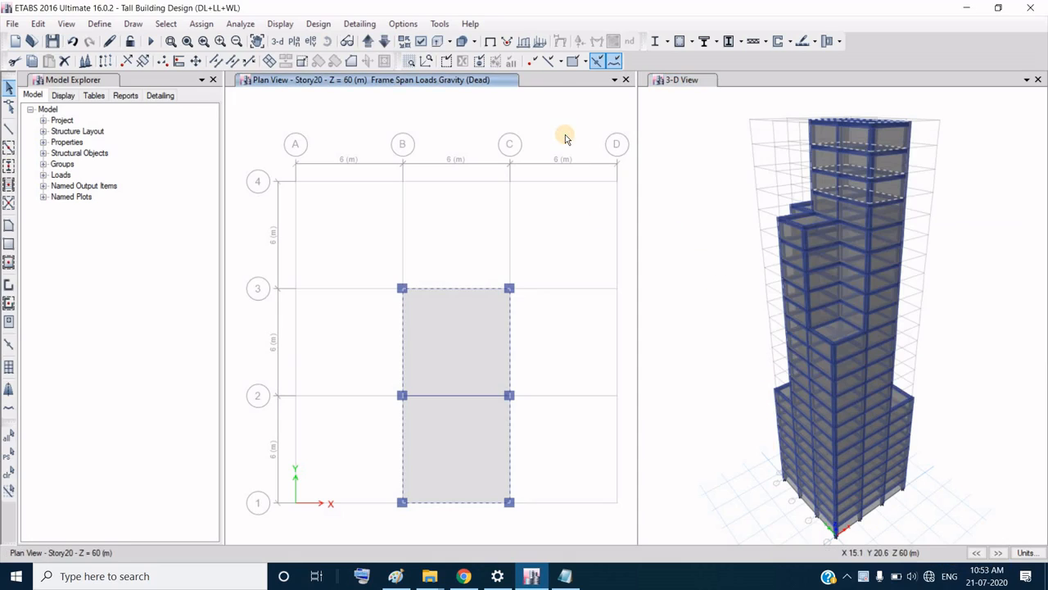
click(493, 42)
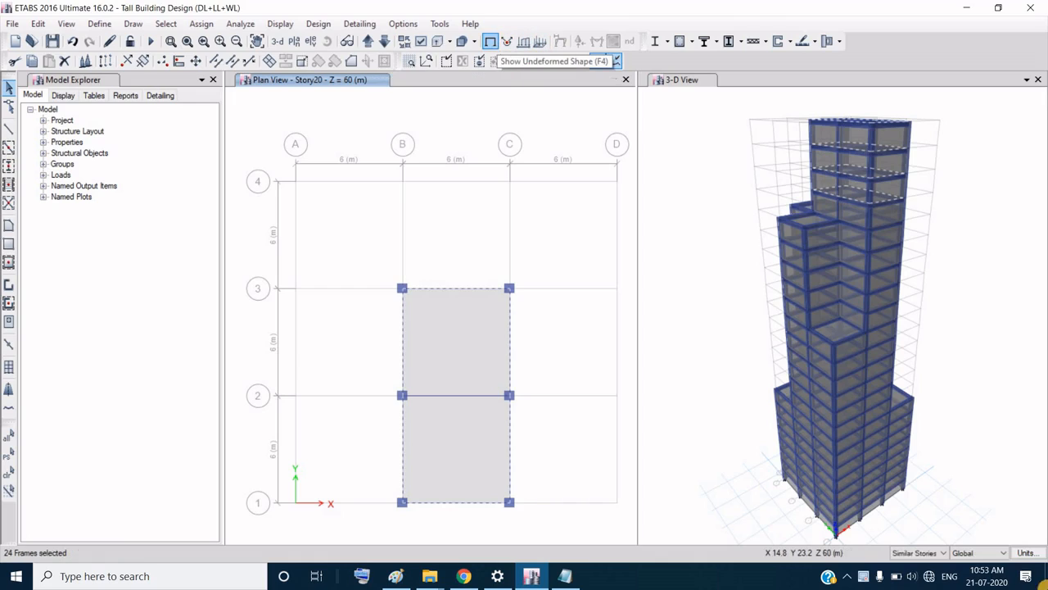
click(936, 554)
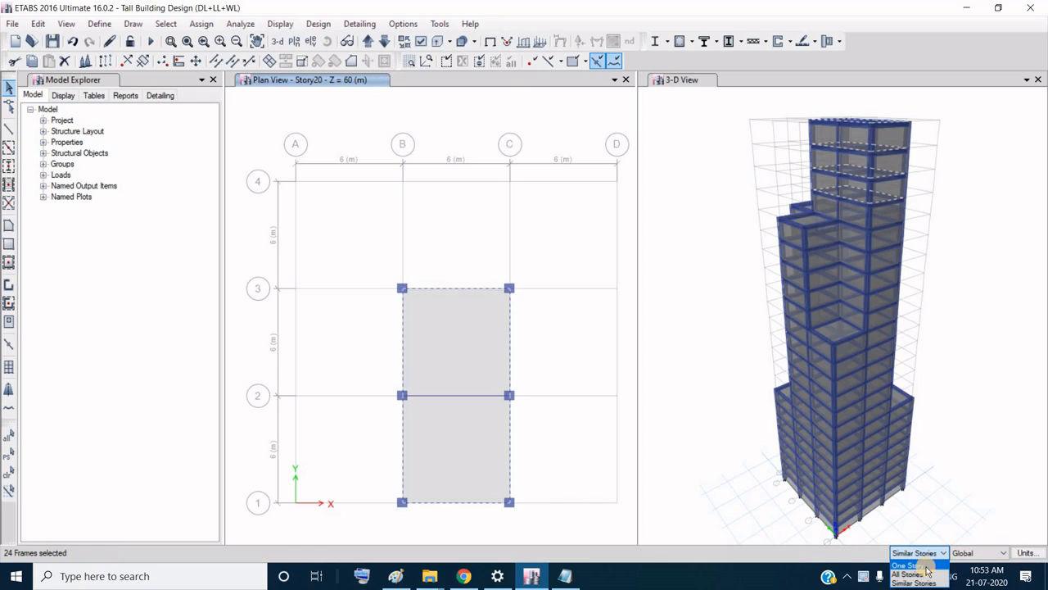
click(926, 566)
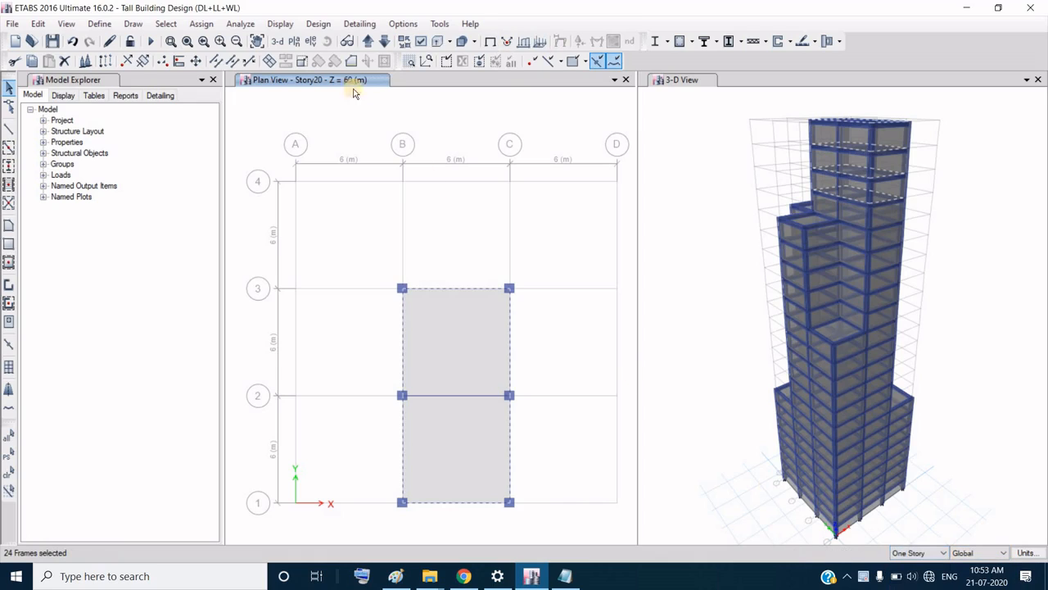
Step: Move the plan up to Story23 and deselect its perimeter beams between grids B-C and 1-3
click(370, 42)
click(370, 42)
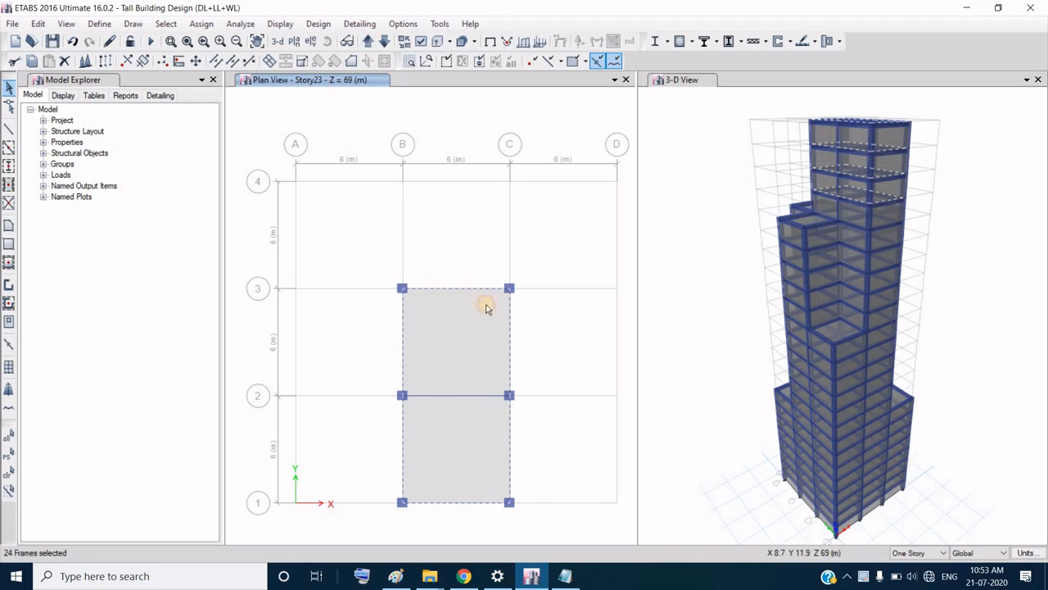
click(508, 384)
click(491, 502)
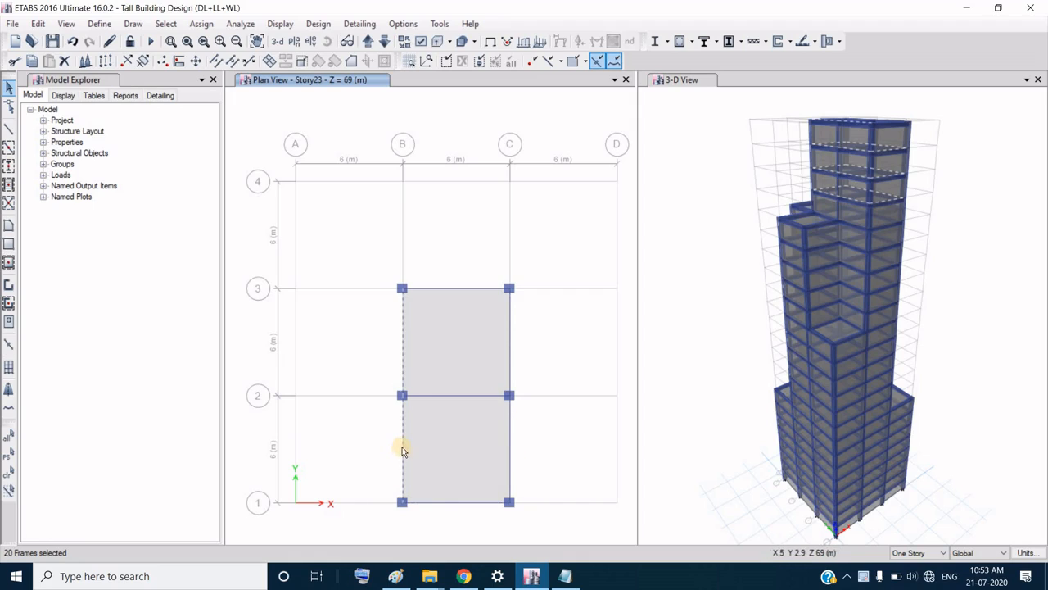
click(403, 412)
click(402, 367)
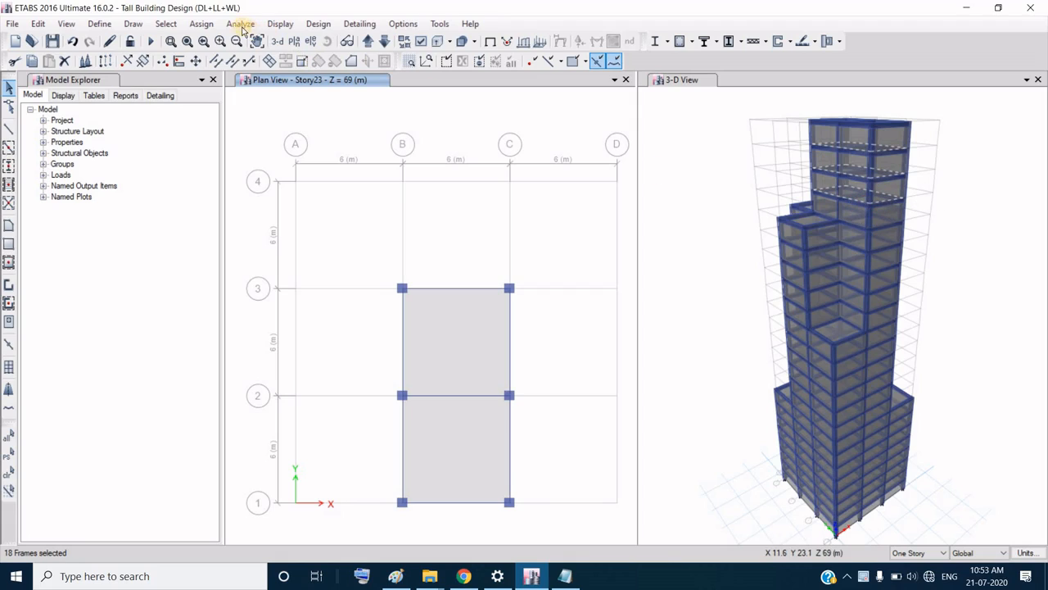
Step: Assign a 0.2 kN/m uniform Dead load in the gravity direction to the selected perimeter beams, replacing existing loads
click(201, 23)
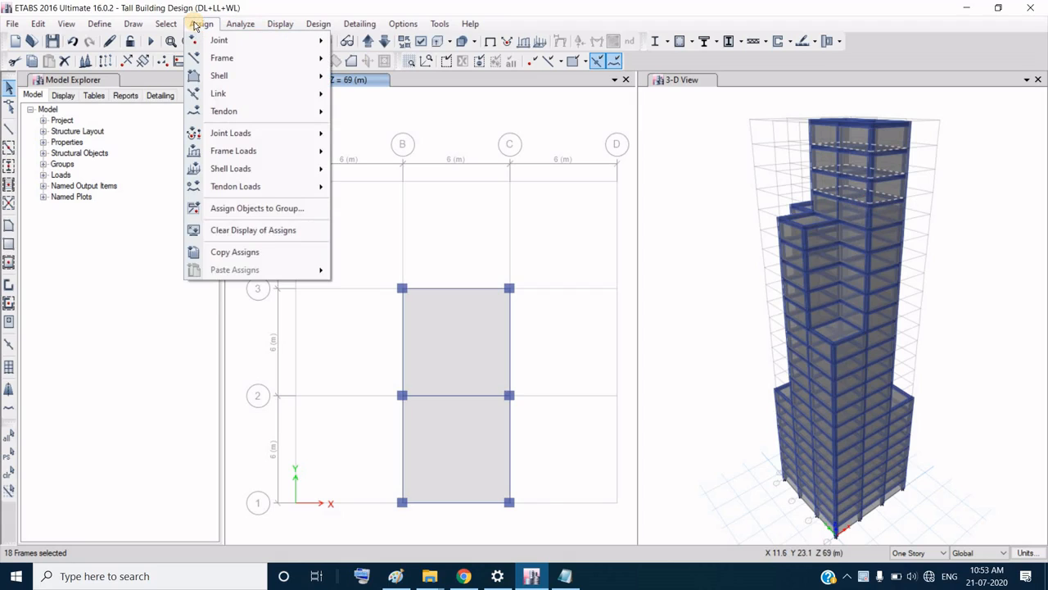
mouse_move(246, 151)
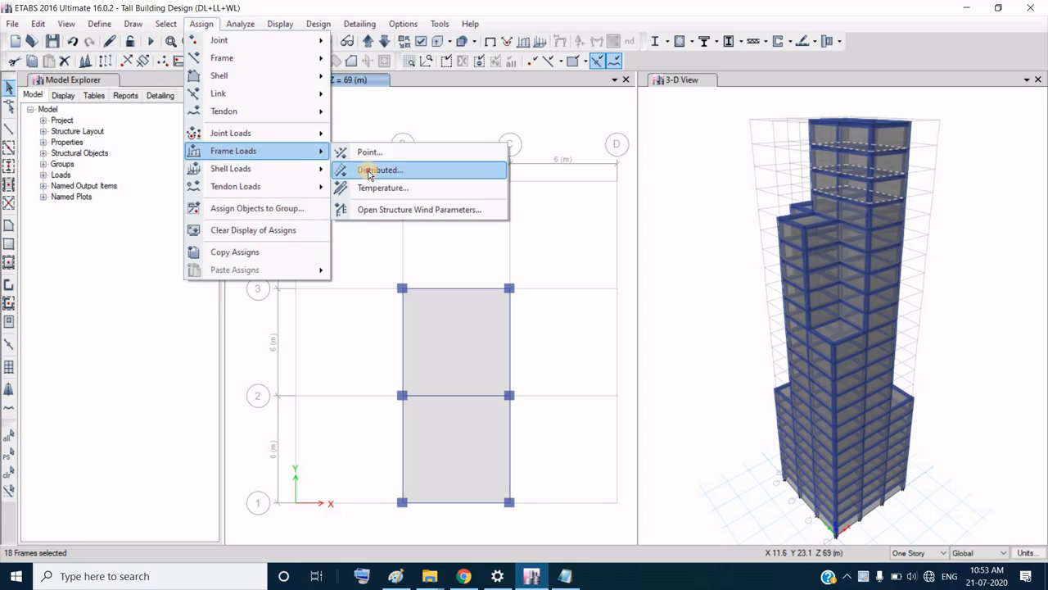
key(Return)
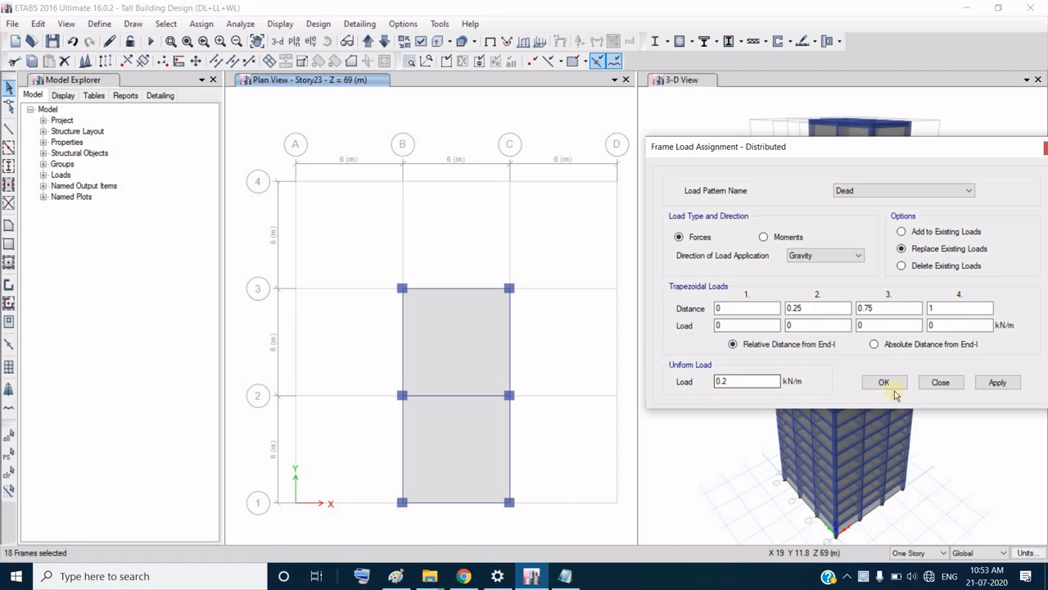
click(998, 384)
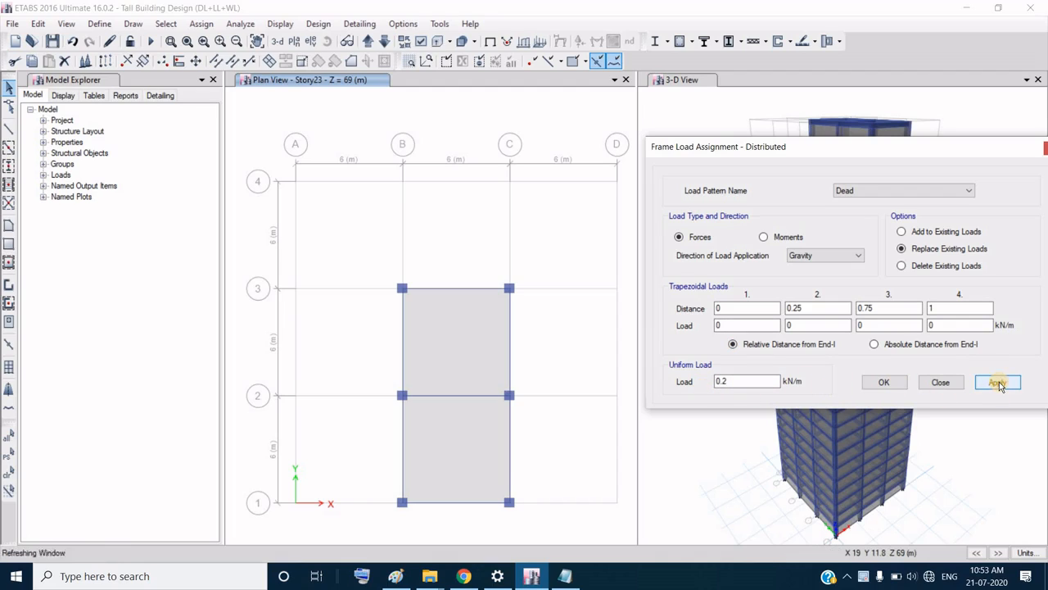
click(886, 382)
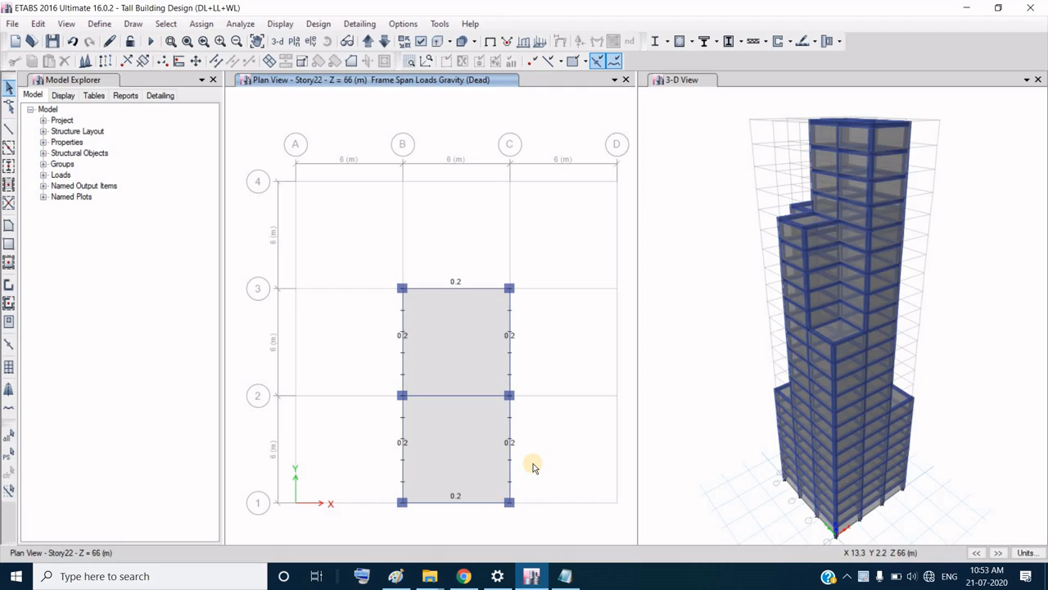
Step: Check the wind load note in the Paint reference drawing, then return to ETABS and review the beam loads on other story plans
click(397, 576)
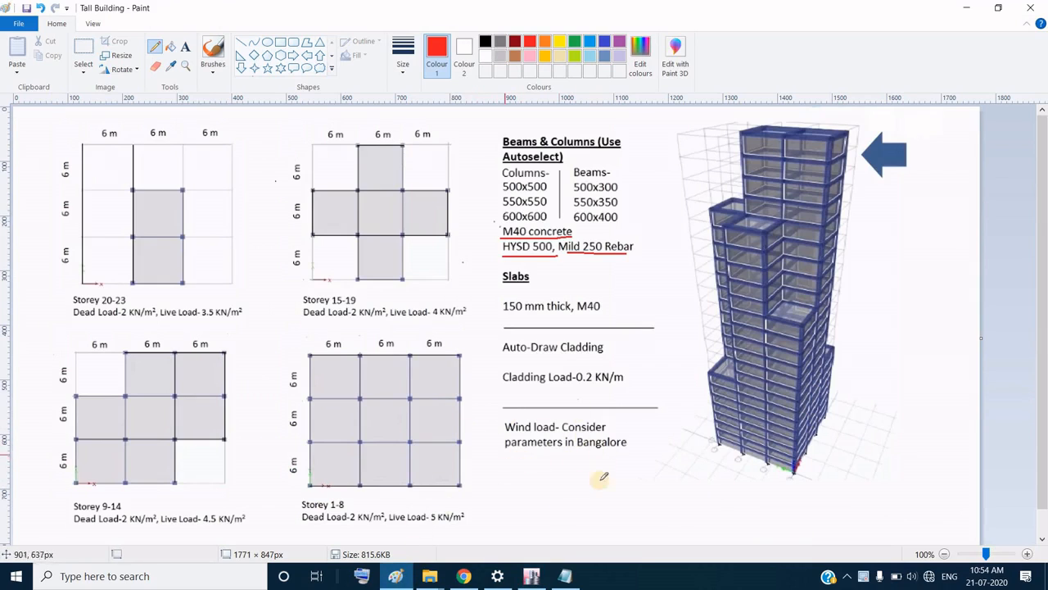
click(532, 576)
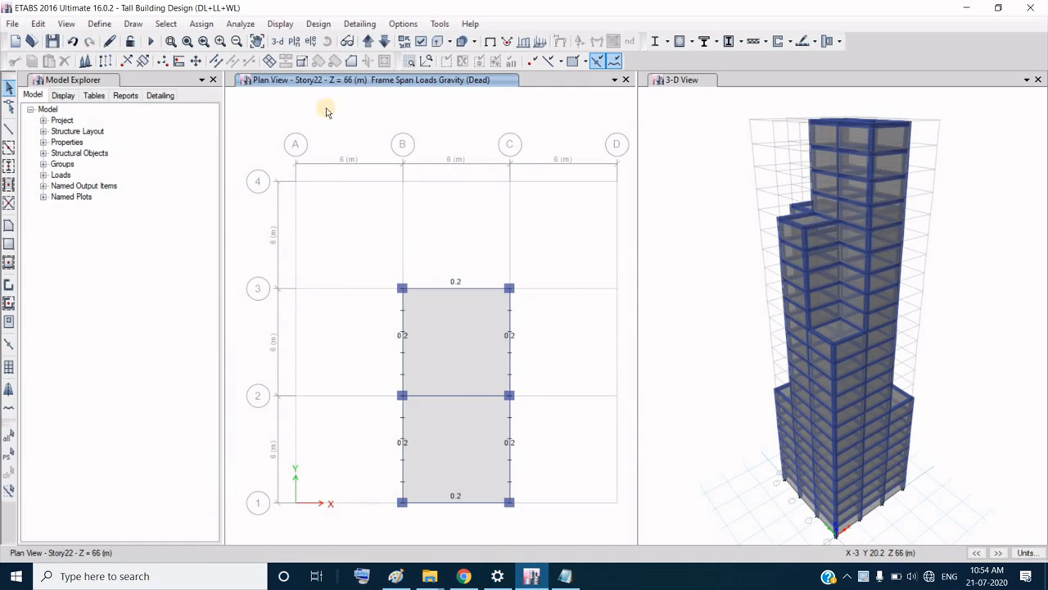
click(368, 45)
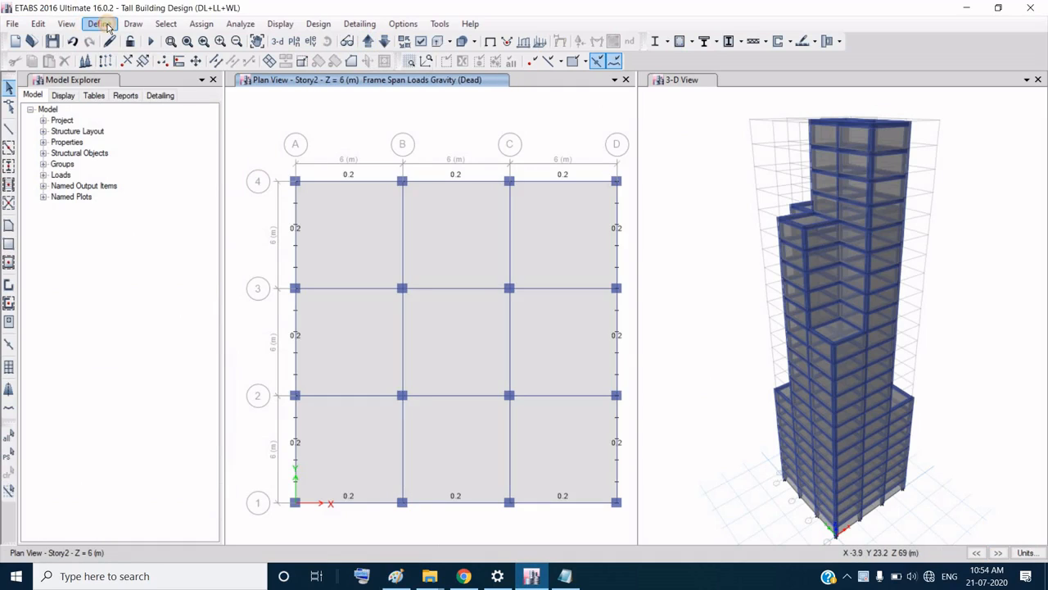
click(108, 27)
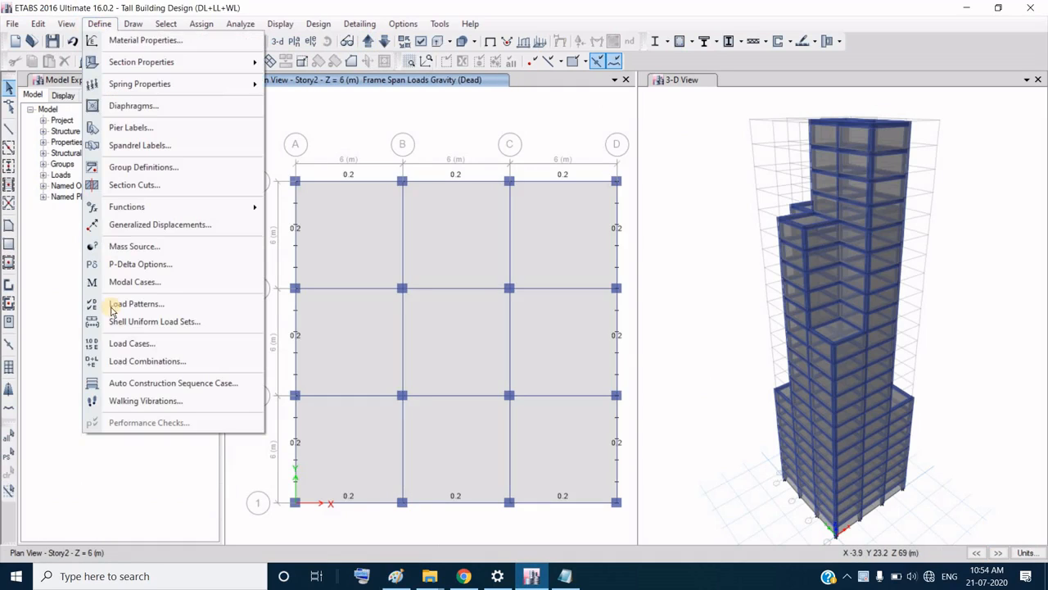
click(138, 362)
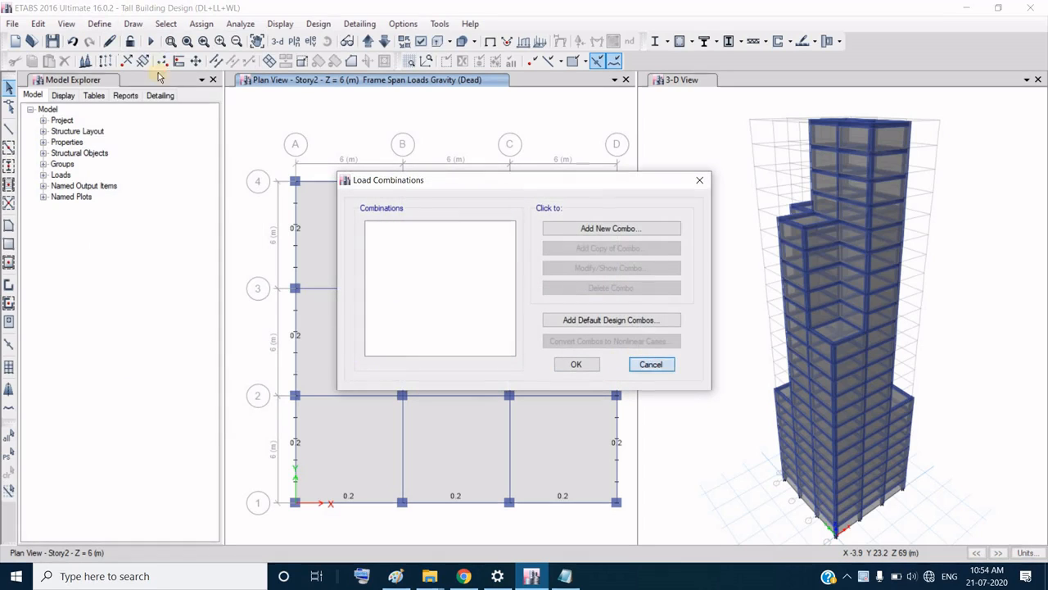
click(651, 365)
click(99, 24)
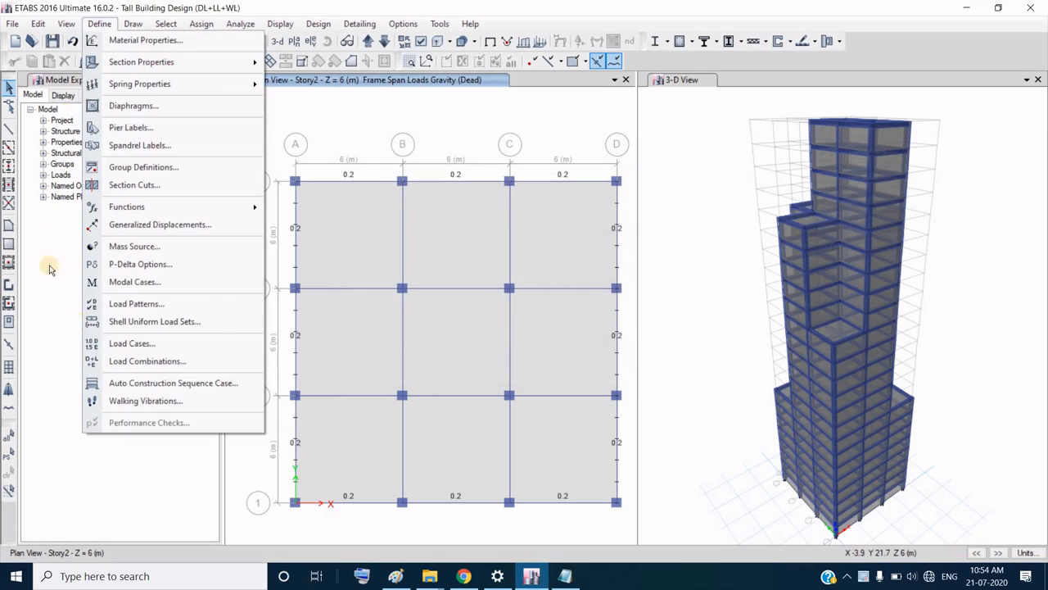
click(136, 343)
click(695, 363)
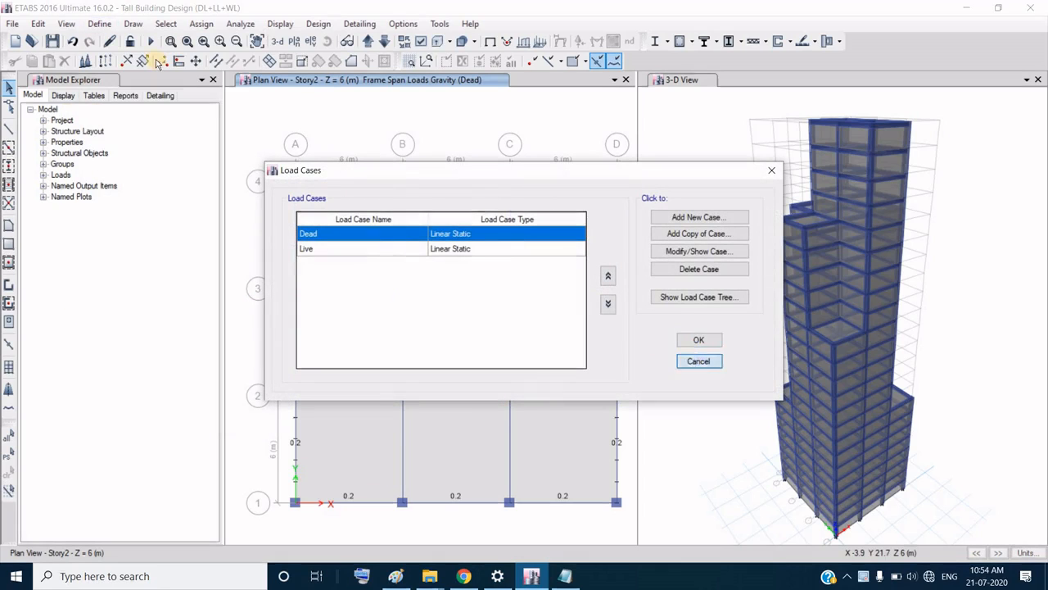
Step: Add a load pattern WL of type Wind with Indian IS875:1987 auto lateral load and open its lateral load settings
click(99, 24)
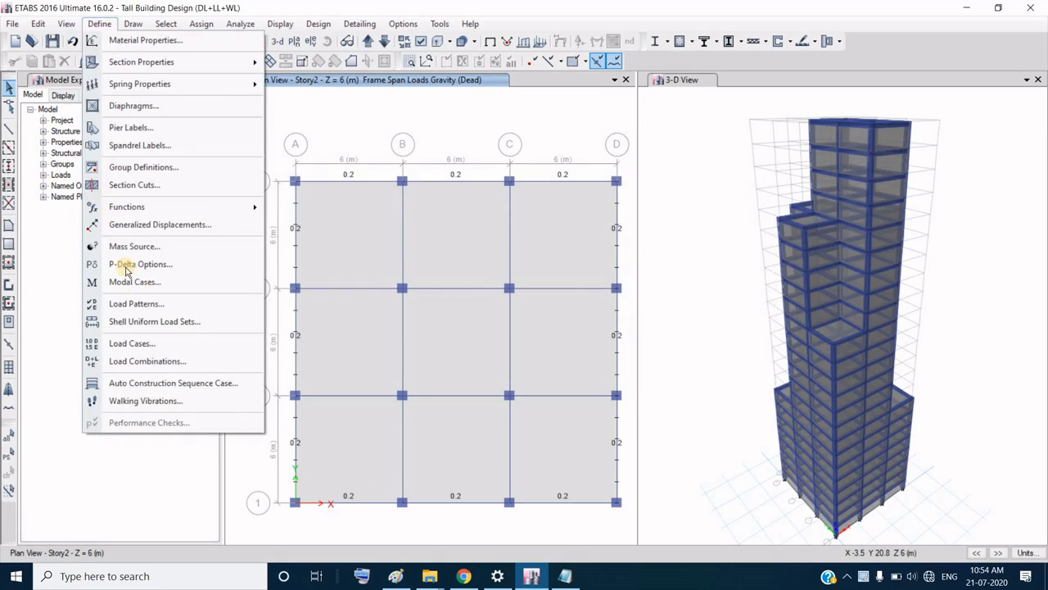
click(146, 303)
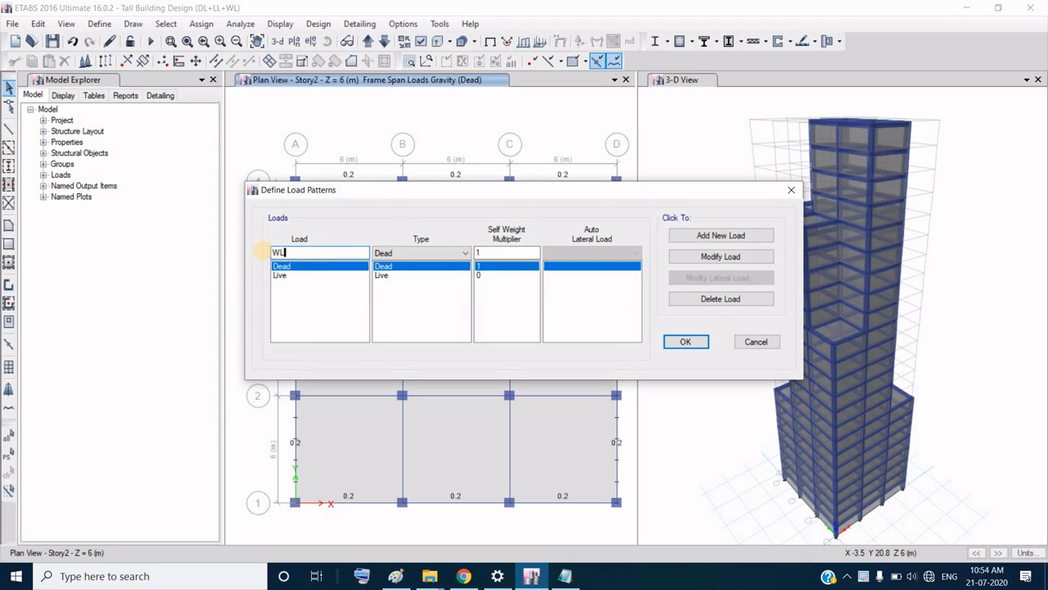
click(460, 251)
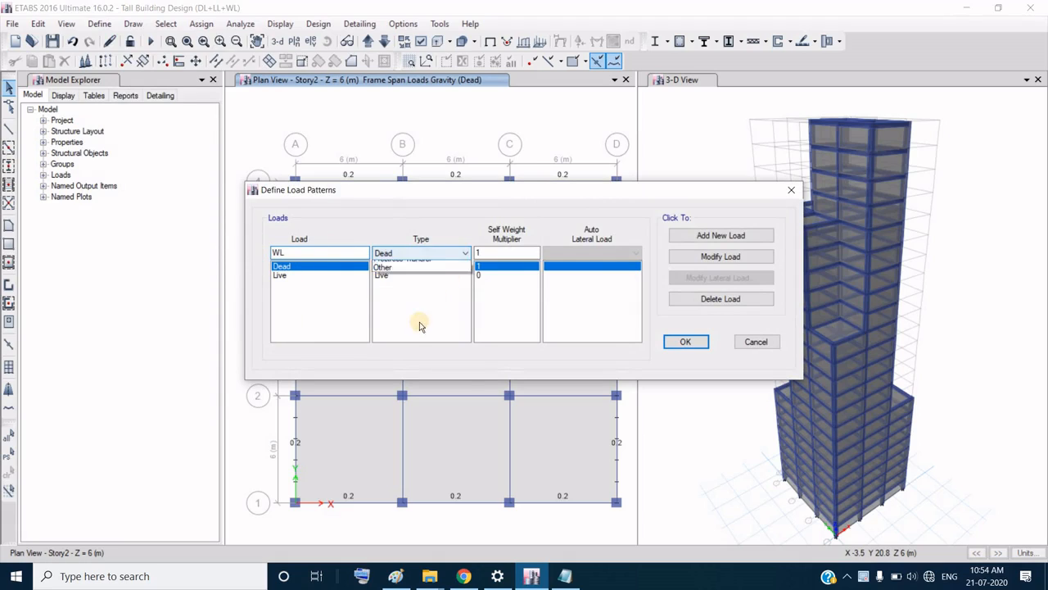
click(400, 335)
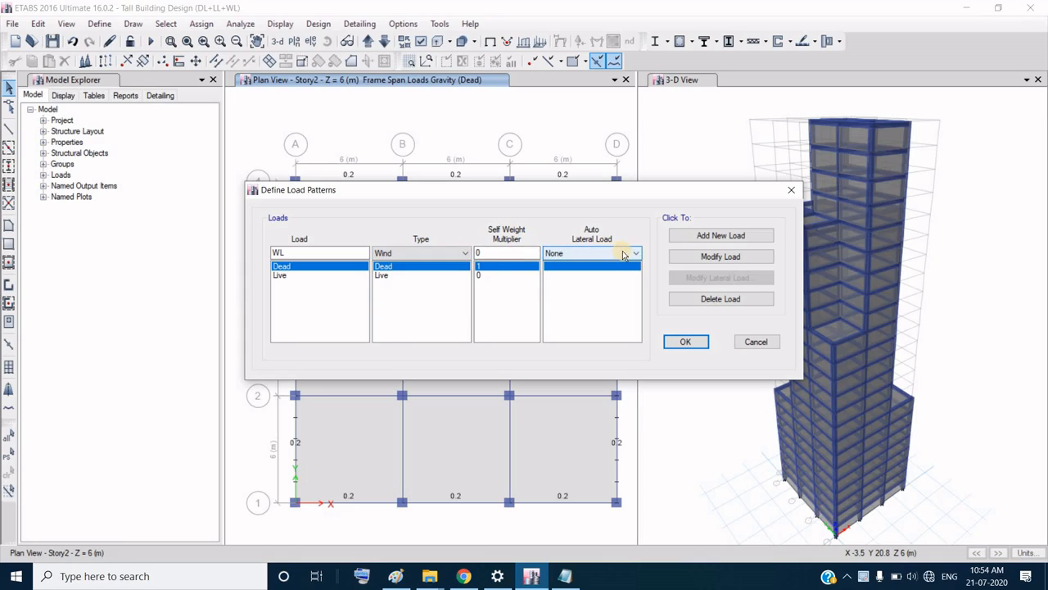
click(591, 253)
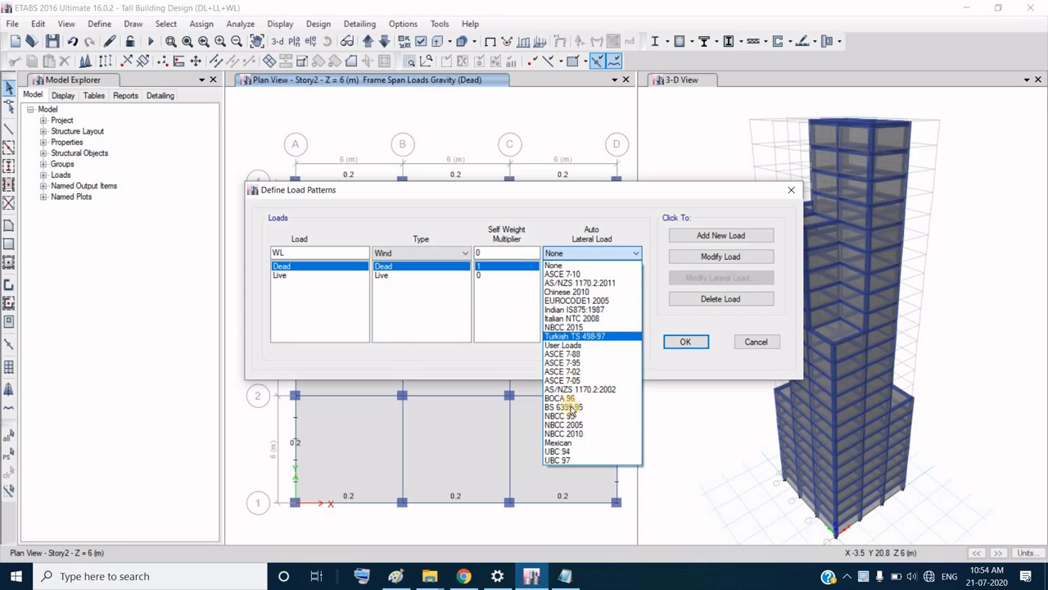
click(595, 311)
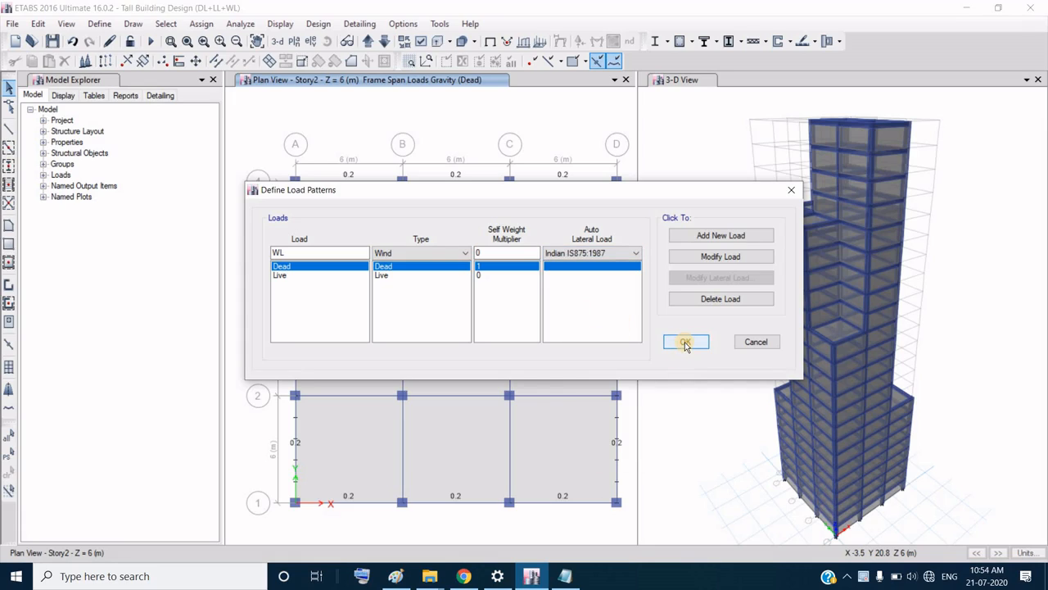
click(737, 237)
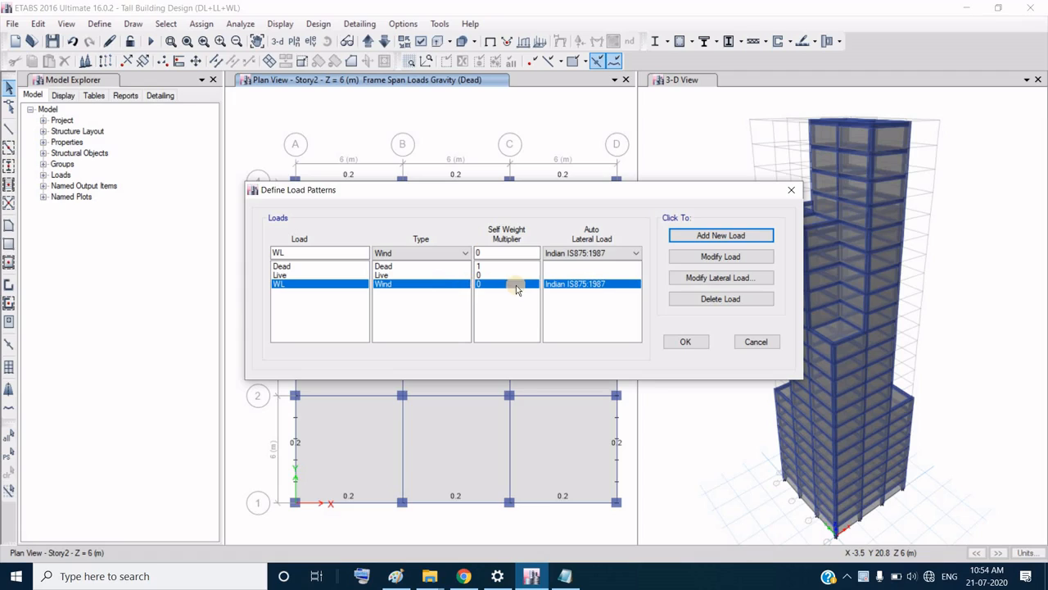
click(731, 280)
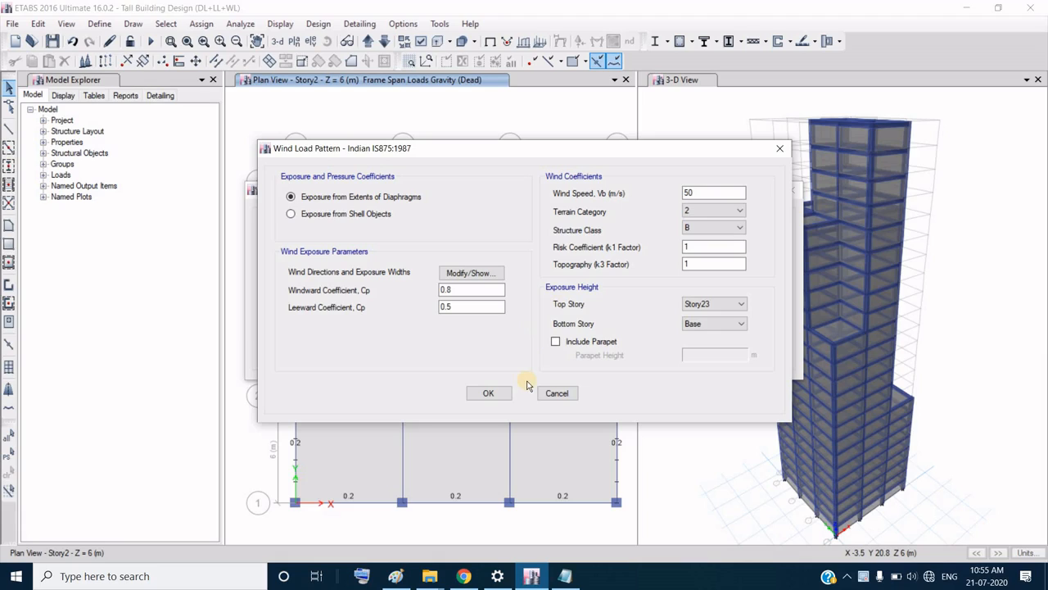
Step: Switch to the IS 875-3 PDF in Chrome and read the basic and design wind speed clauses 5.2 and 5.3
click(464, 576)
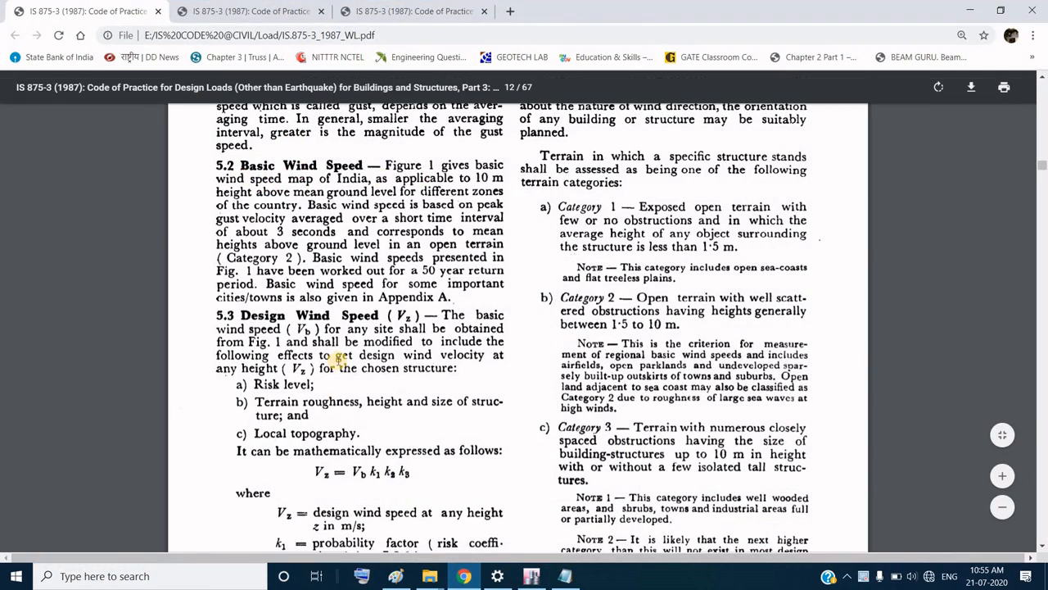
scroll(318, 475, down, 2)
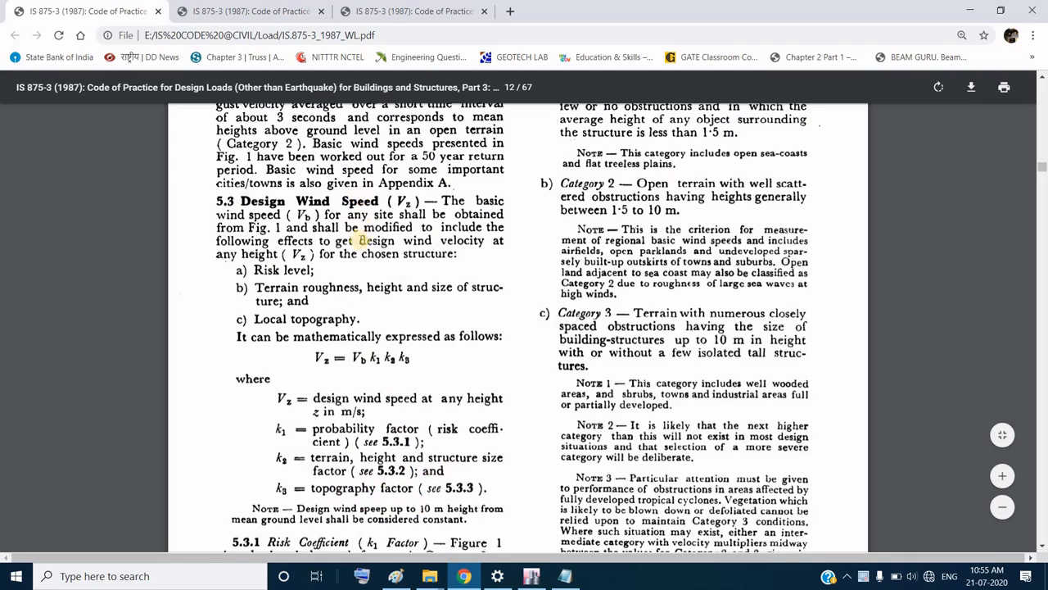
scroll(352, 190, down, 2)
scroll(278, 175, up, 1)
scroll(280, 175, up, 4)
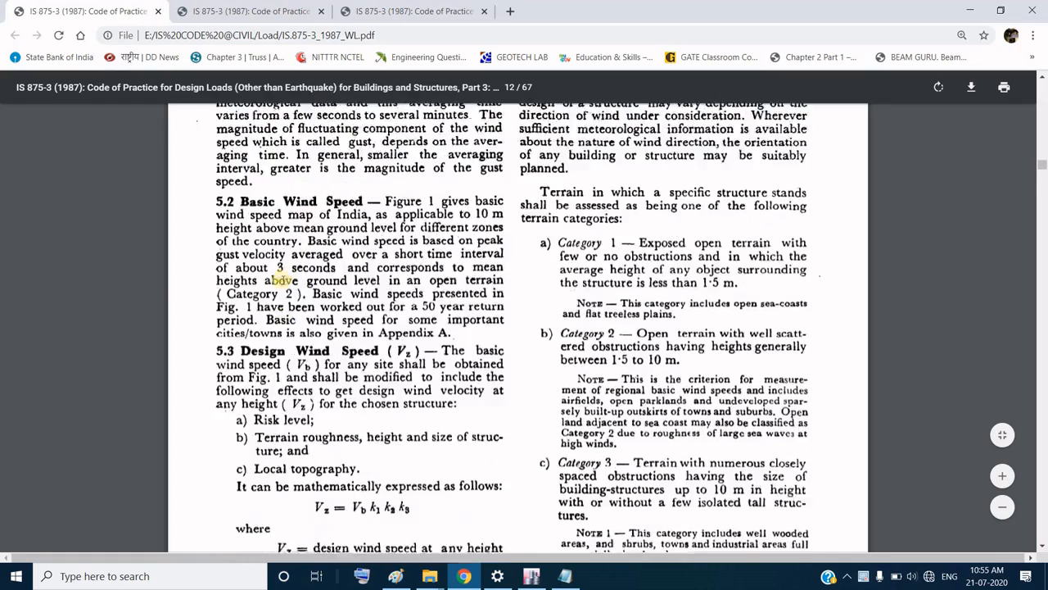
scroll(427, 441, down, 2)
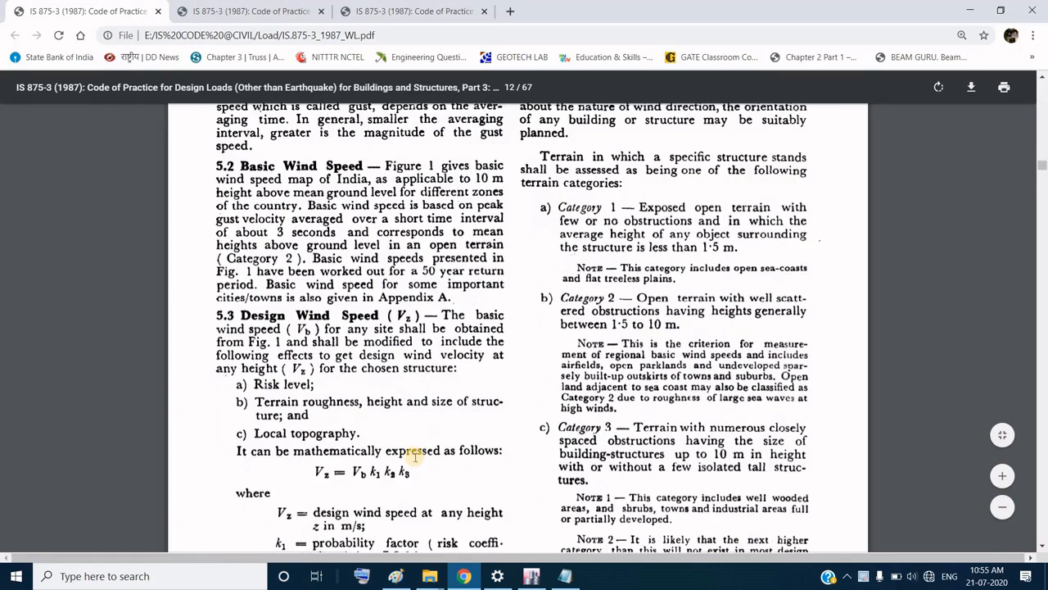
Step: Check the wind load location in the Paint drawing and look up Bangalore's basic wind speed in Appendix A of the IS 875-3 PDF in Chrome
click(393, 576)
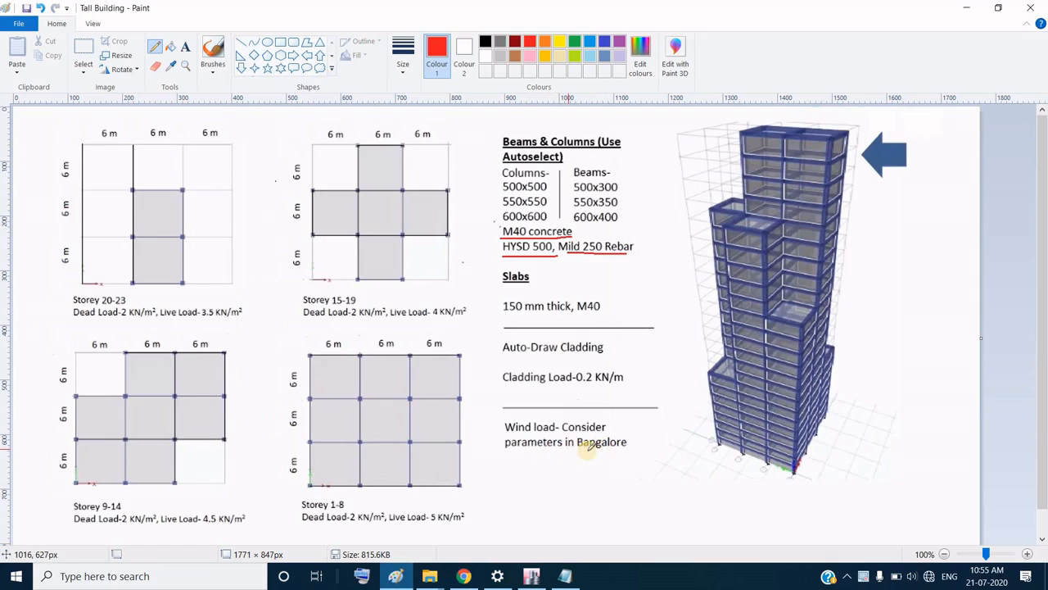
click(464, 575)
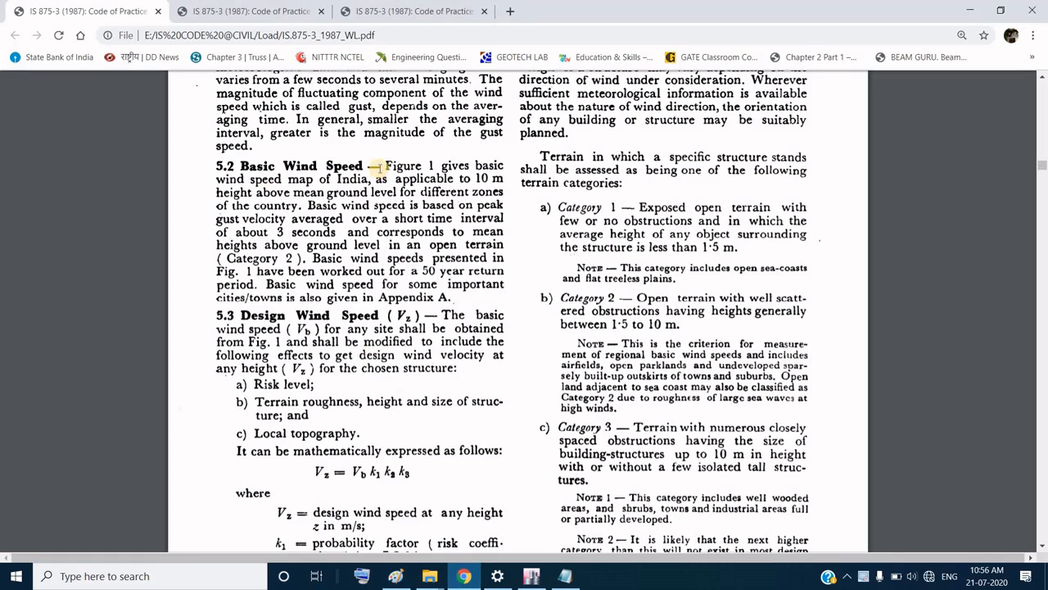
click(250, 10)
click(366, 10)
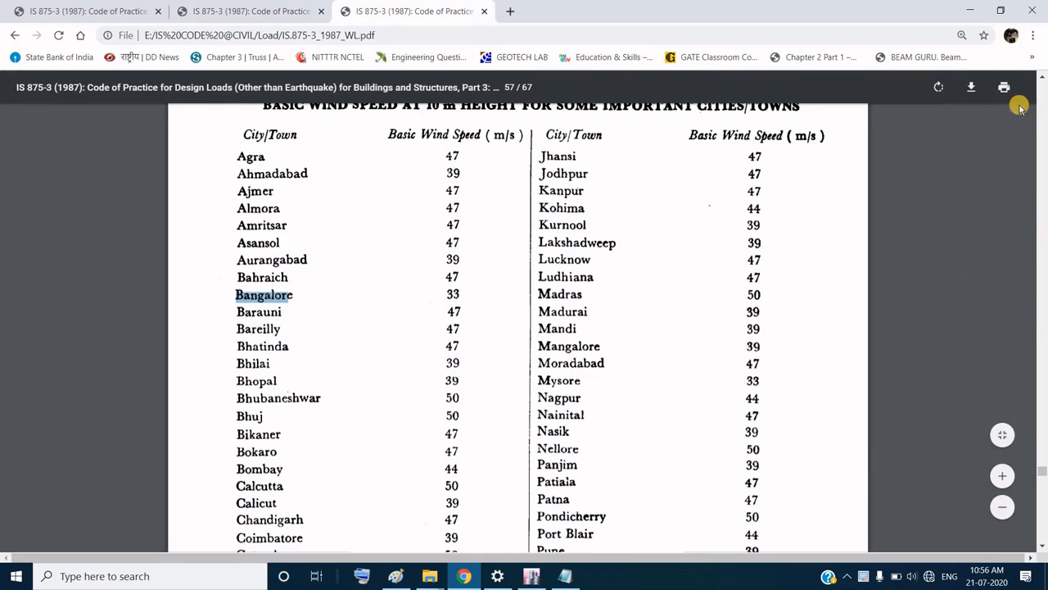
scroll(654, 160, up, 1)
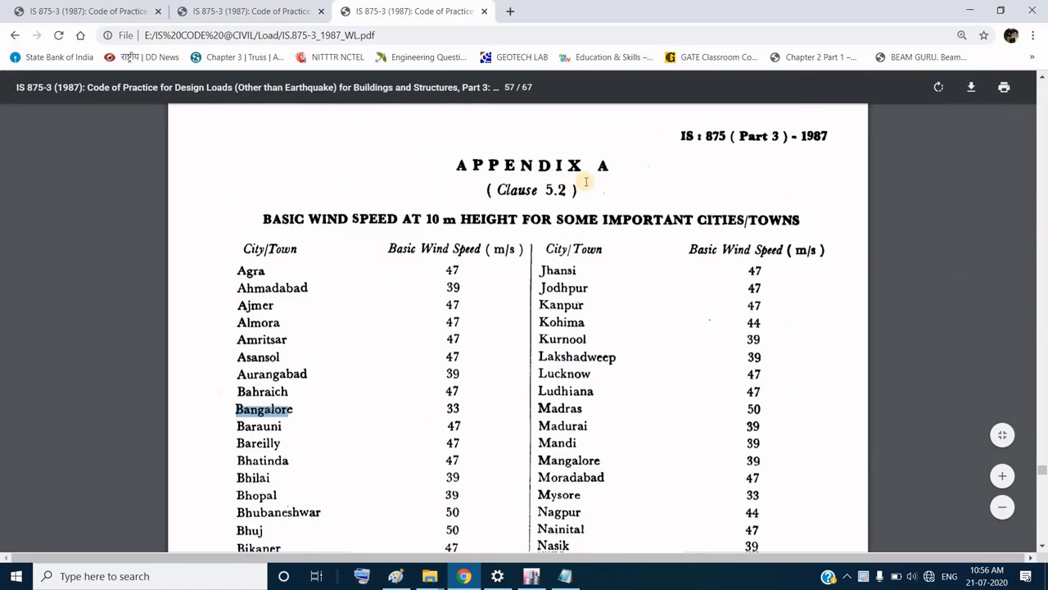
click(453, 408)
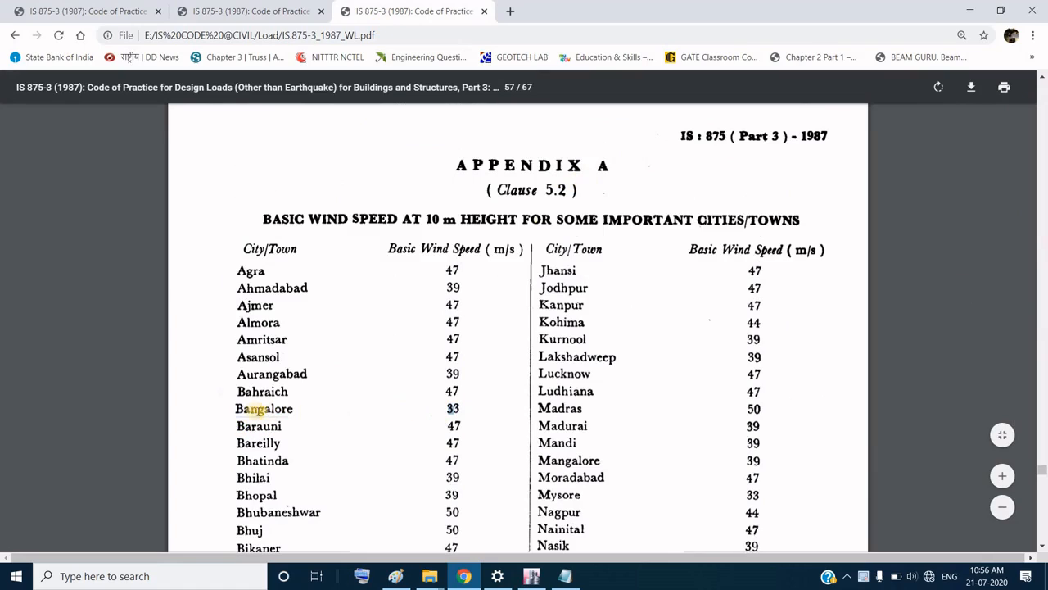
drag(238, 407, 328, 407)
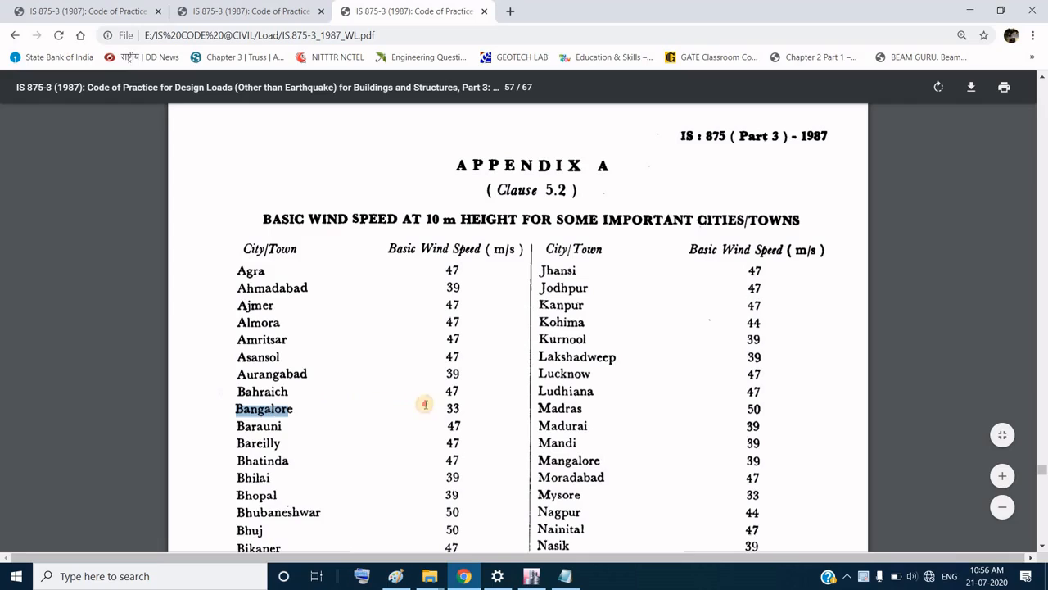
drag(465, 407, 297, 409)
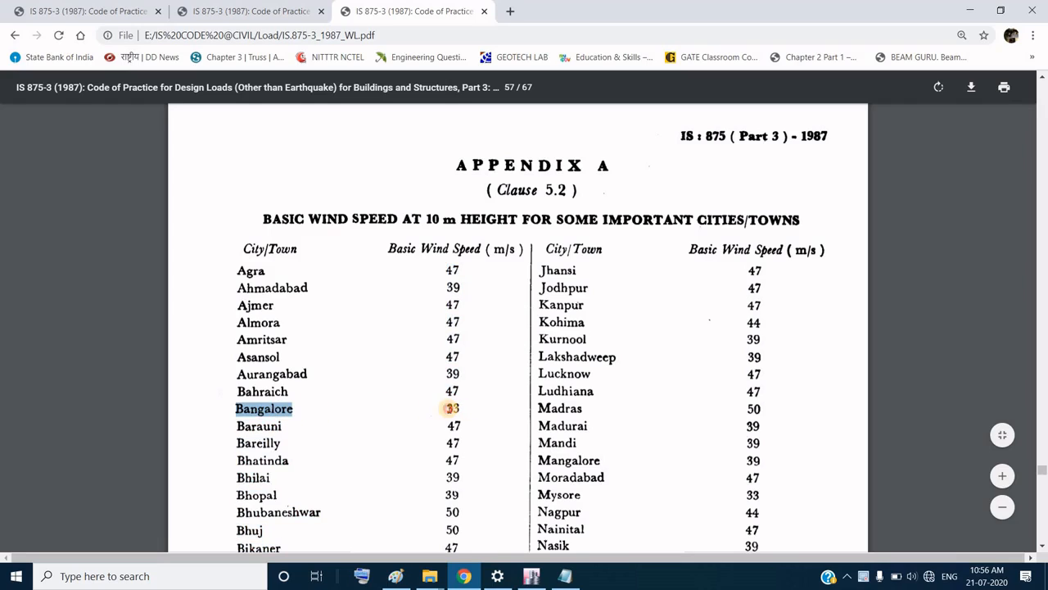
double_click(451, 407)
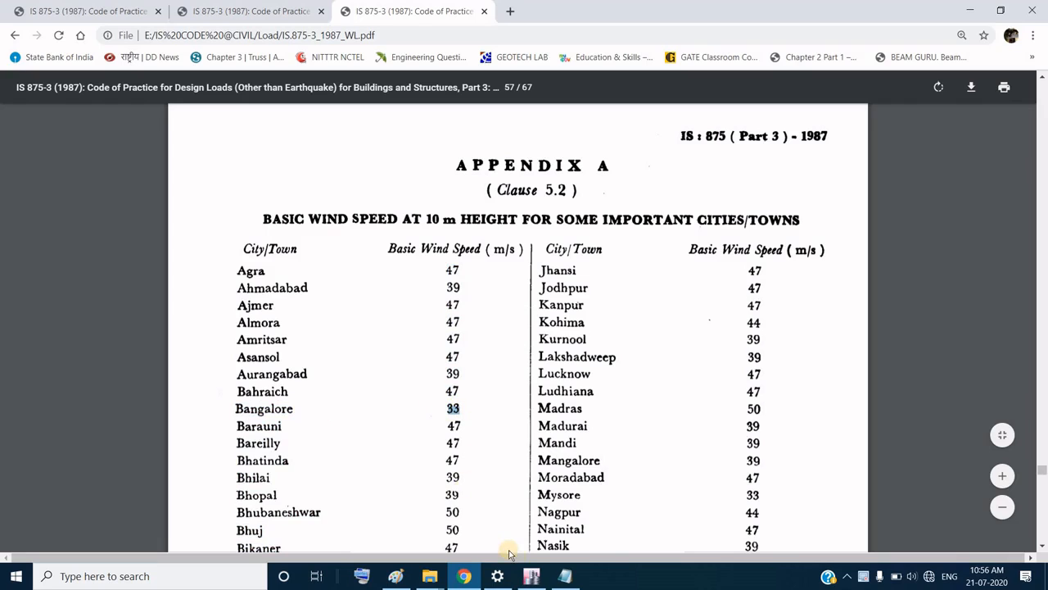
Step: Switch back to ETABS and set the wind speed Vb to 33 m/s in the IS875:1987 wind load pattern
mouse_move(534, 578)
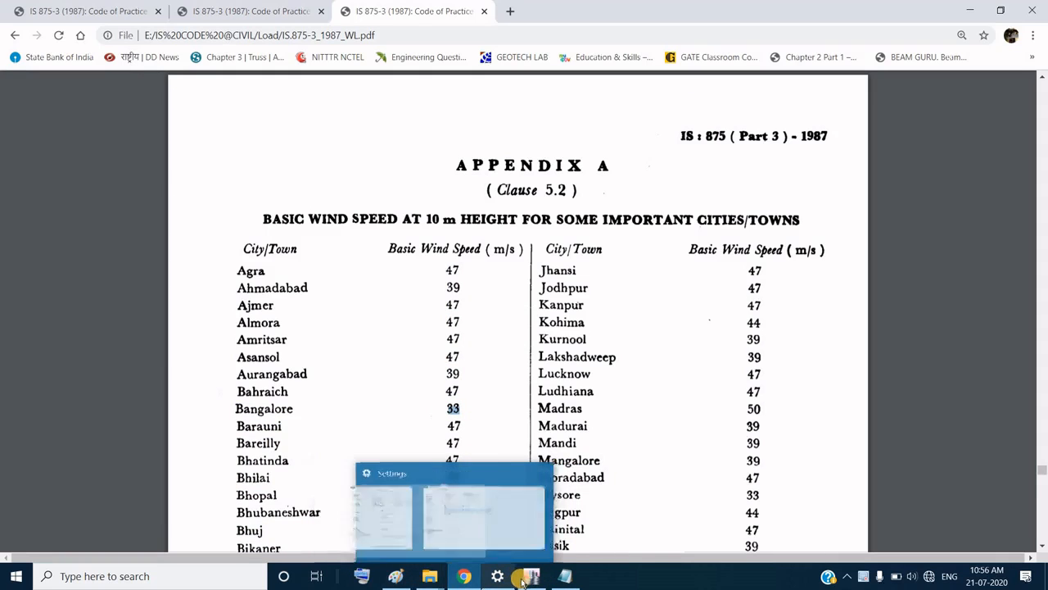
click(531, 576)
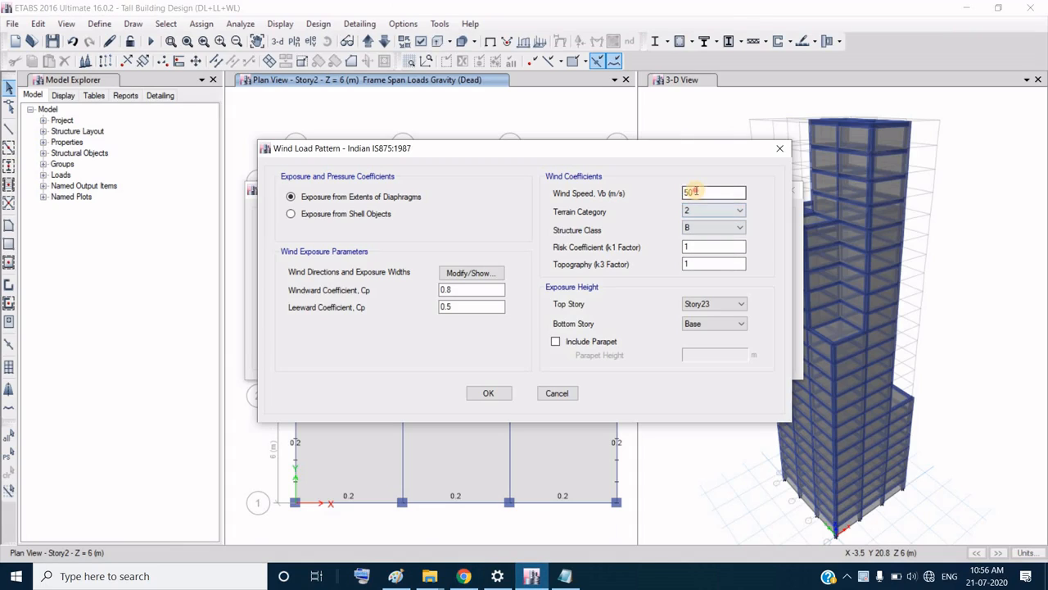
drag(667, 193, 666, 193)
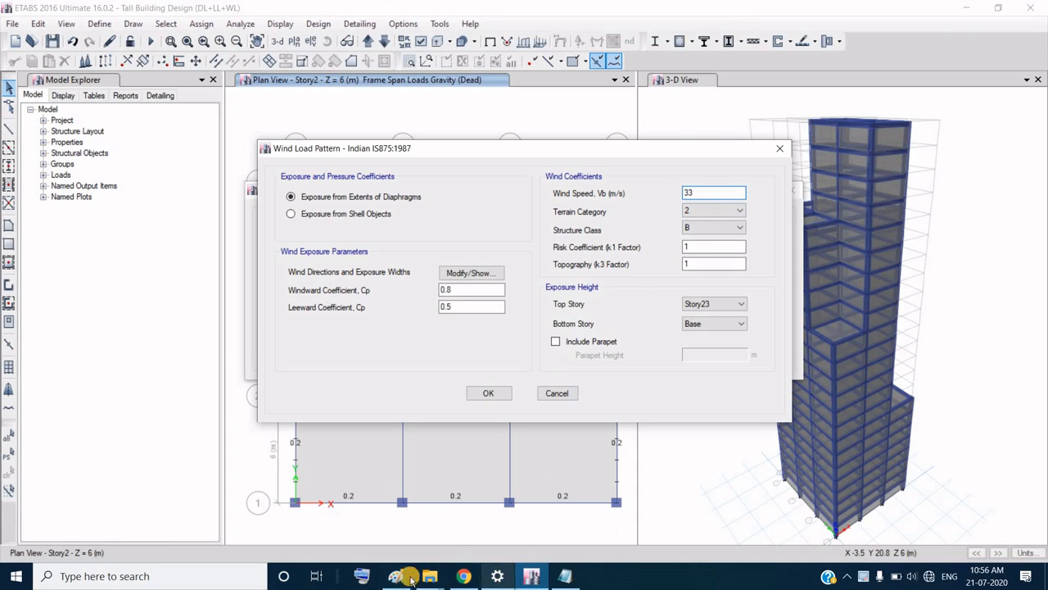
Step: Read the terrain category definitions in the IS 875-3 PDF in Chrome, then set the terrain category to 3 in ETABS
click(463, 575)
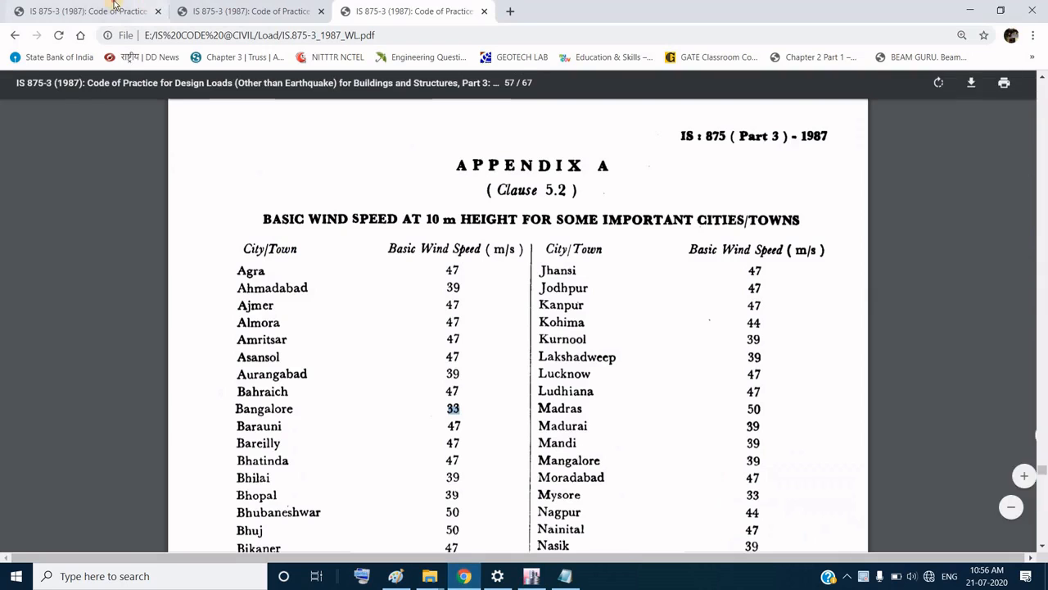
click(114, 10)
scroll(327, 473, down, 1)
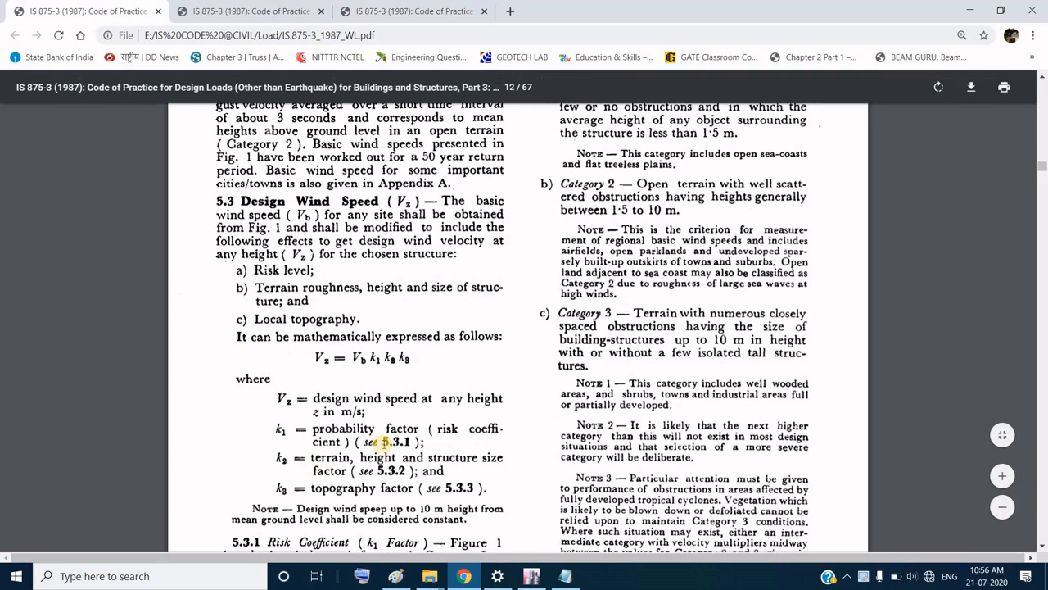
scroll(389, 442, down, 1)
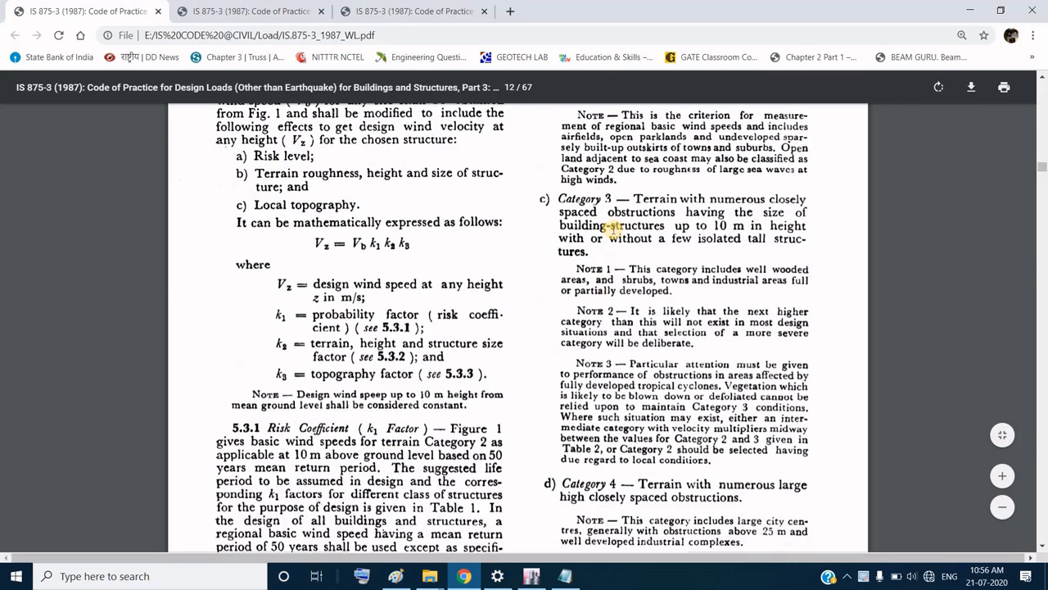
scroll(613, 229, up, 2)
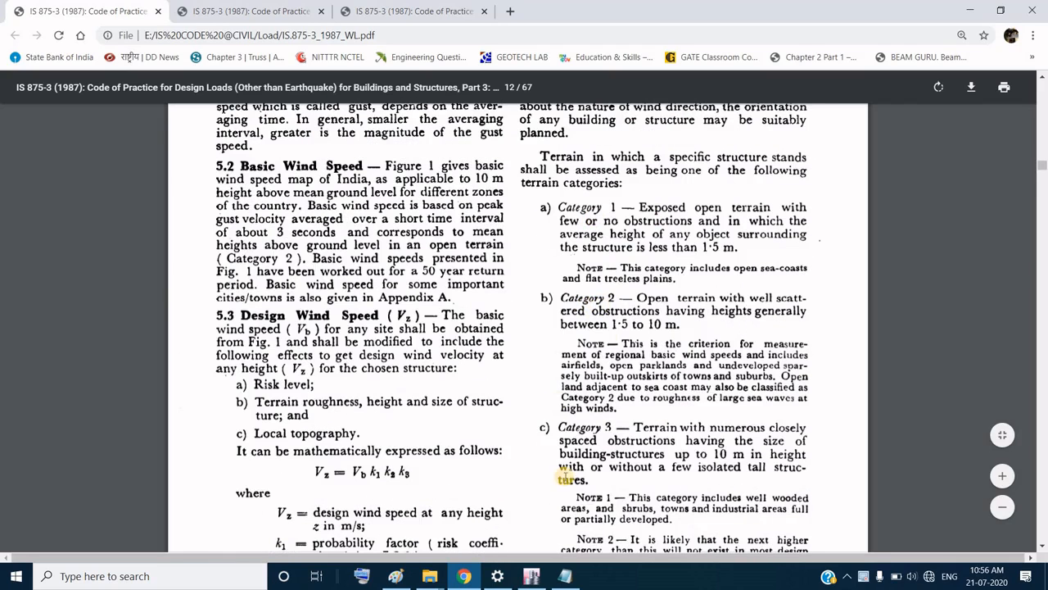
scroll(635, 487, down, 1)
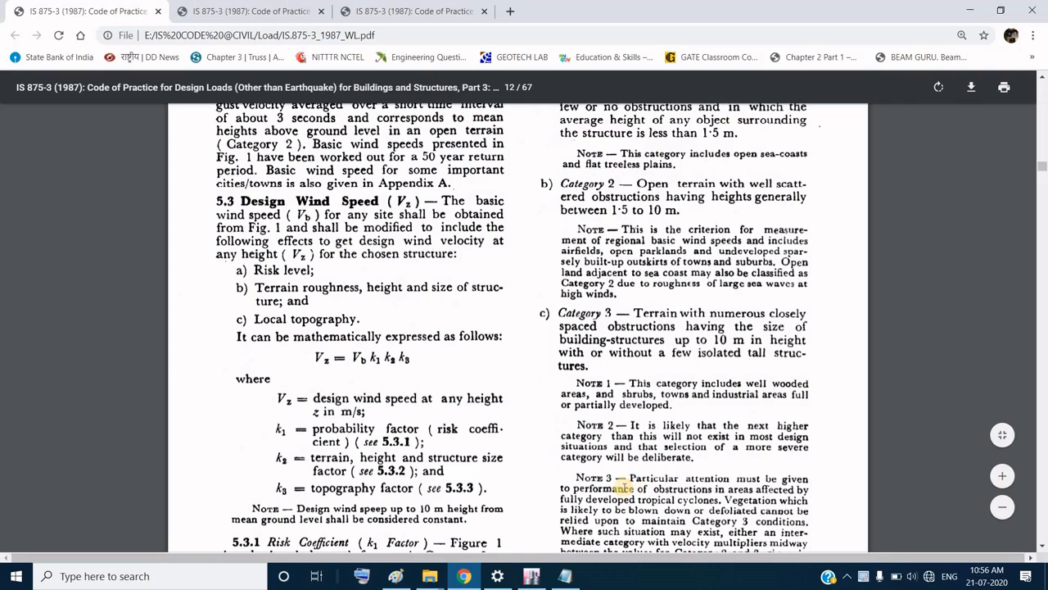
scroll(622, 486, down, 1)
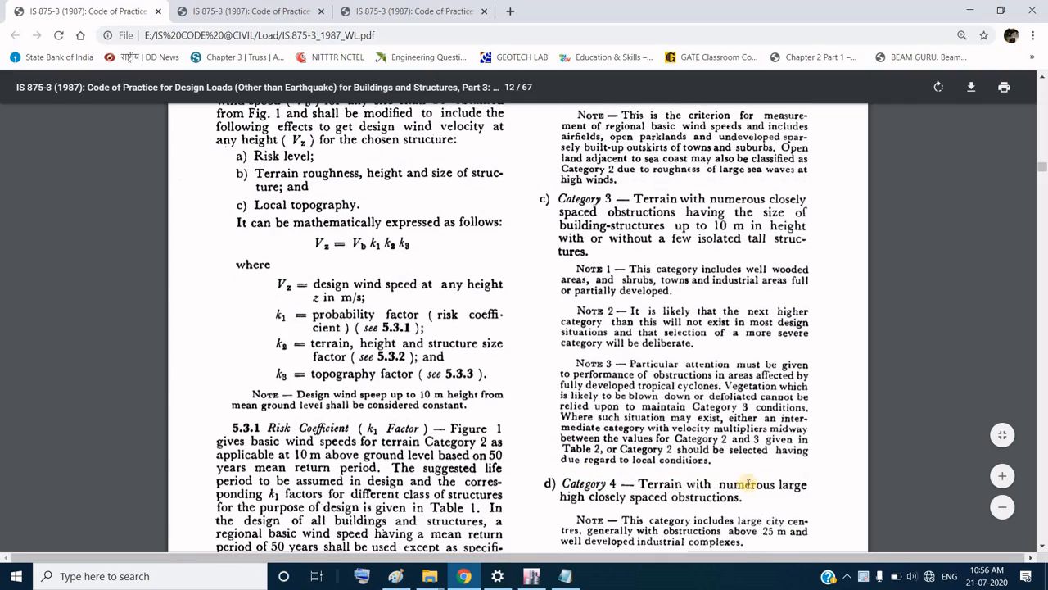
scroll(618, 376, up, 1)
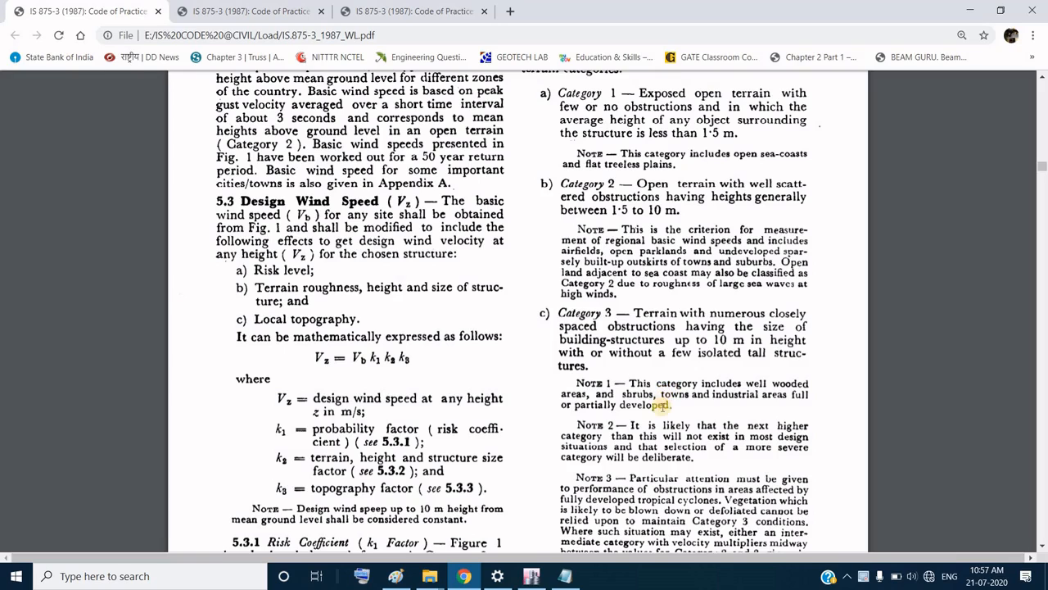
scroll(663, 403, down, 3)
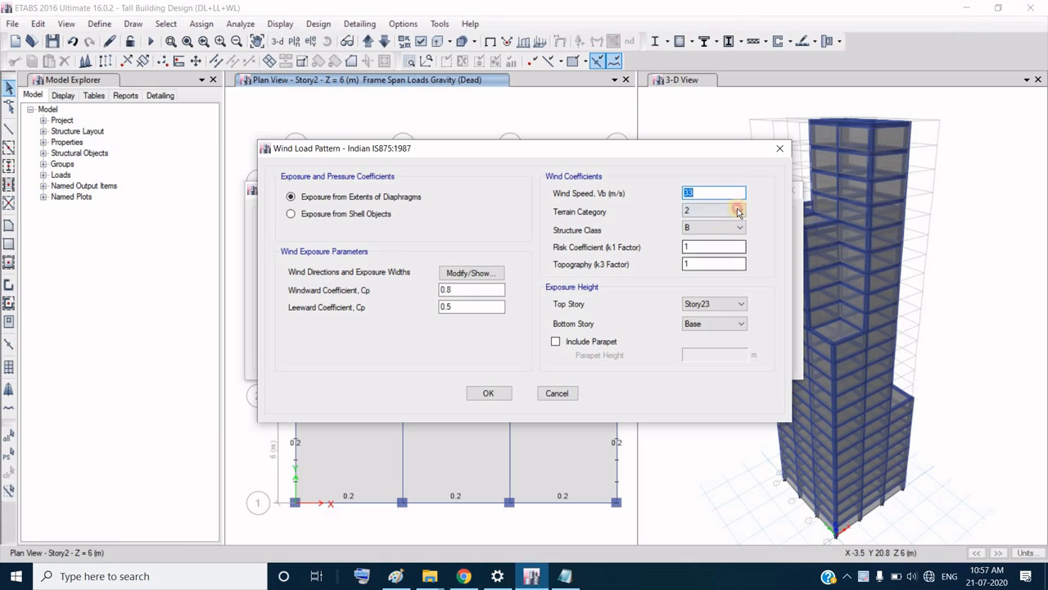
click(739, 211)
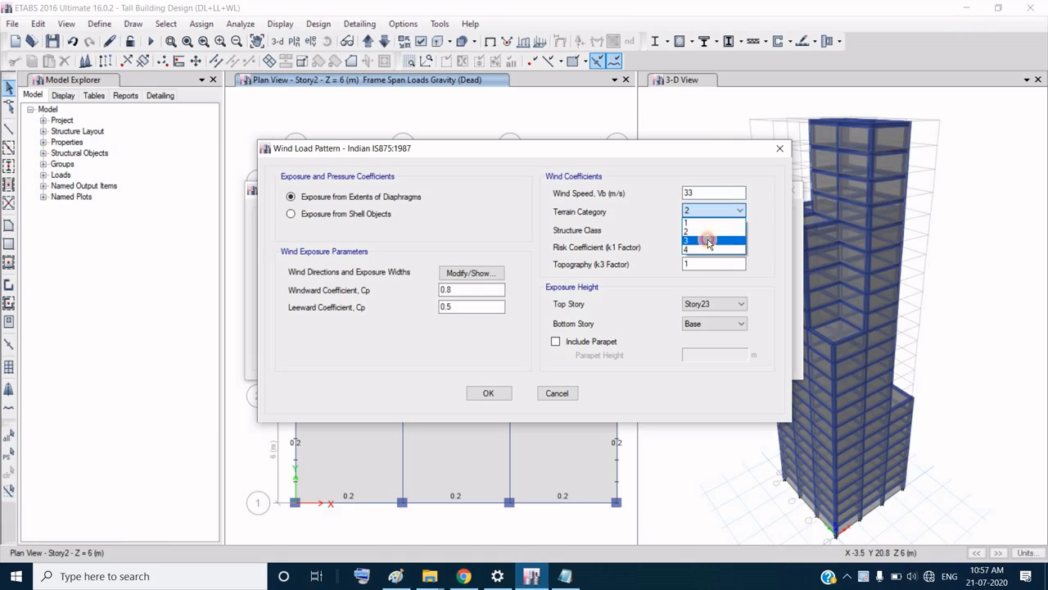
click(709, 242)
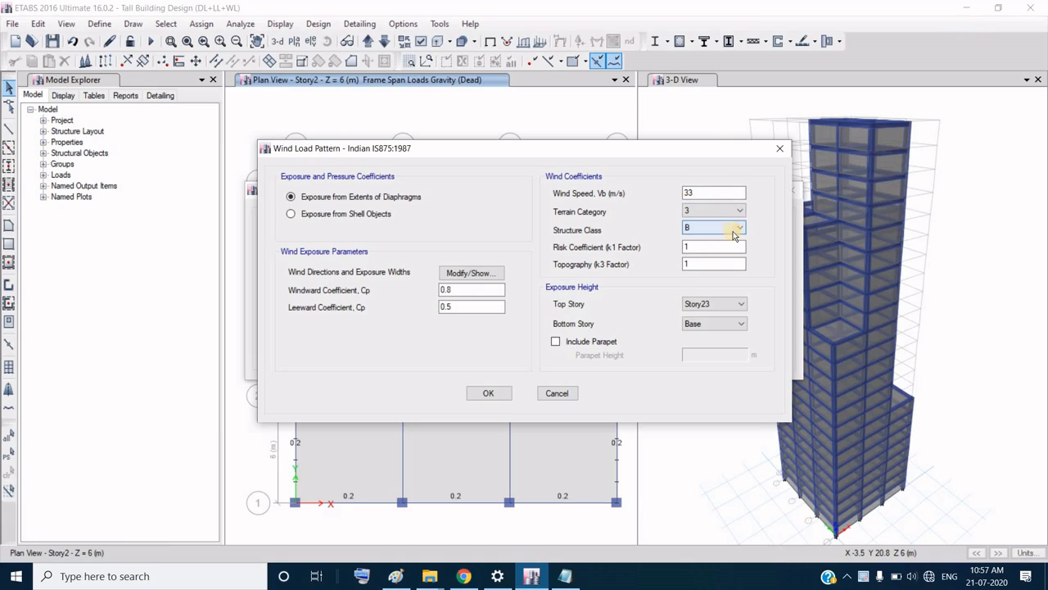
Step: Switch to the IS 875-3 PDF in Chrome and read the Class A, B and C structure size definitions above Table 1
click(455, 582)
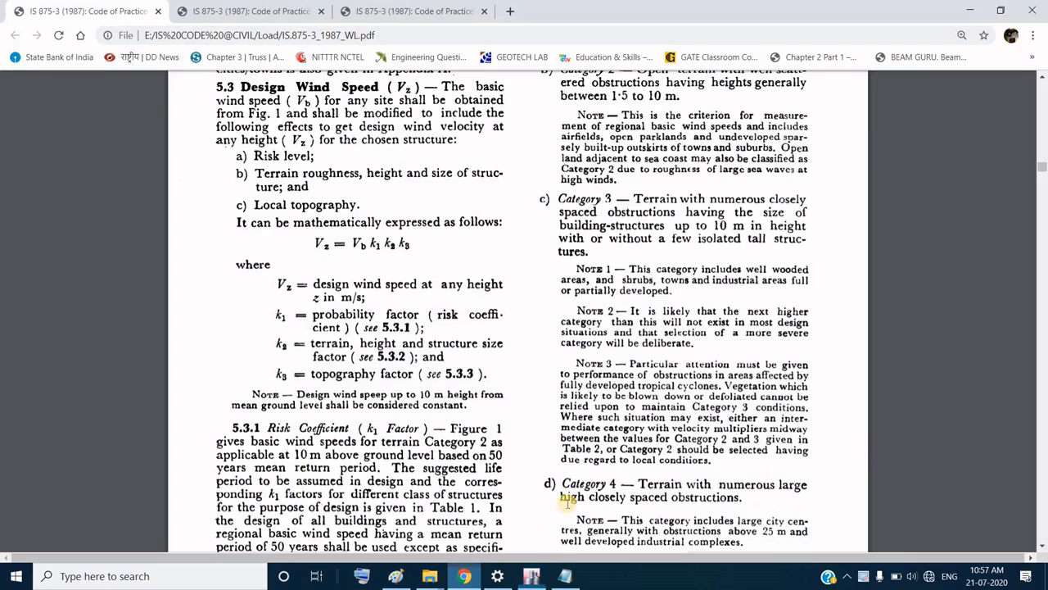
scroll(398, 398, down, 3)
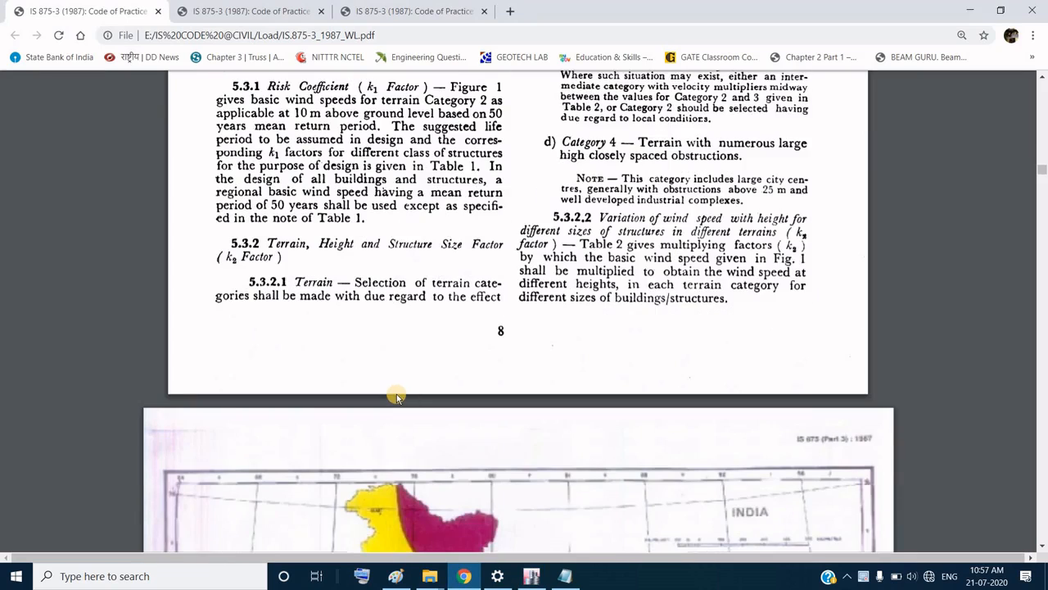
scroll(398, 426, down, 4)
scroll(392, 468, down, 15)
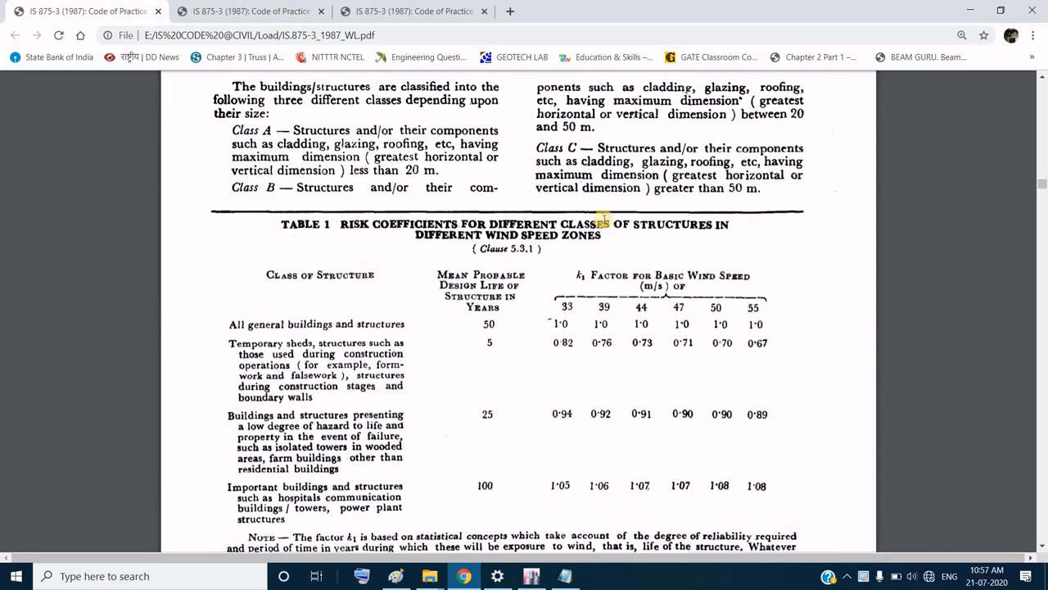
scroll(632, 245, up, 5)
scroll(558, 466, down, 3)
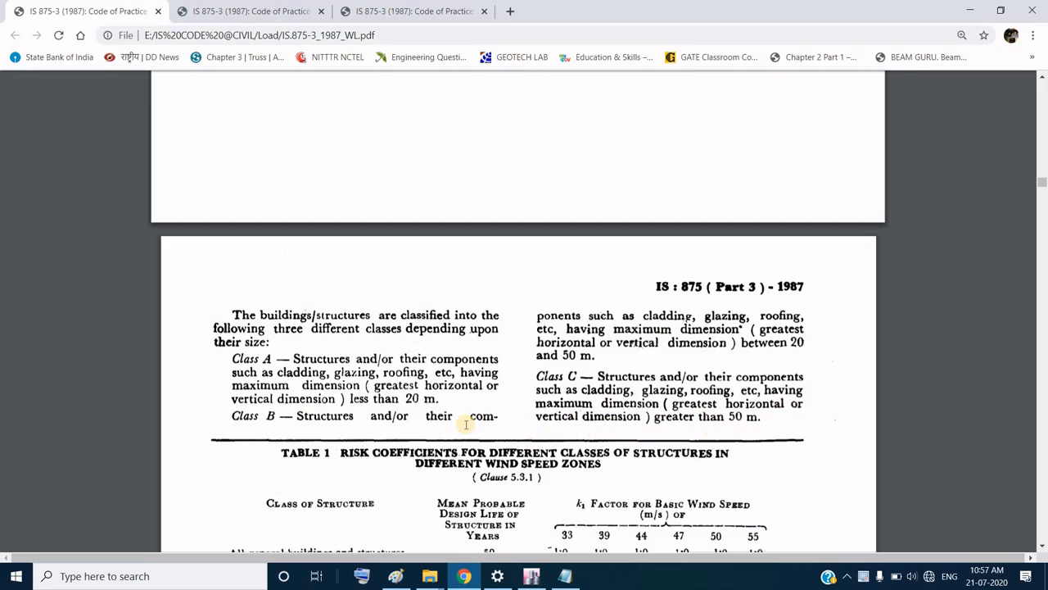
Step: Return to ETABS, recheck the Class C definition in the Chrome PDF, and set the wind load's structure class to C
click(532, 576)
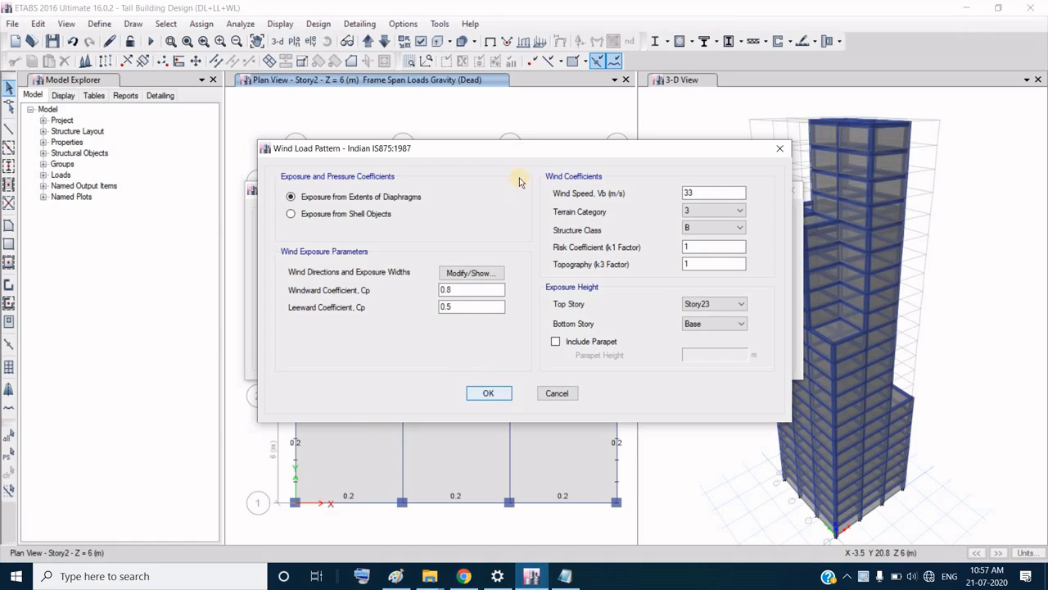
drag(581, 195, 809, 289)
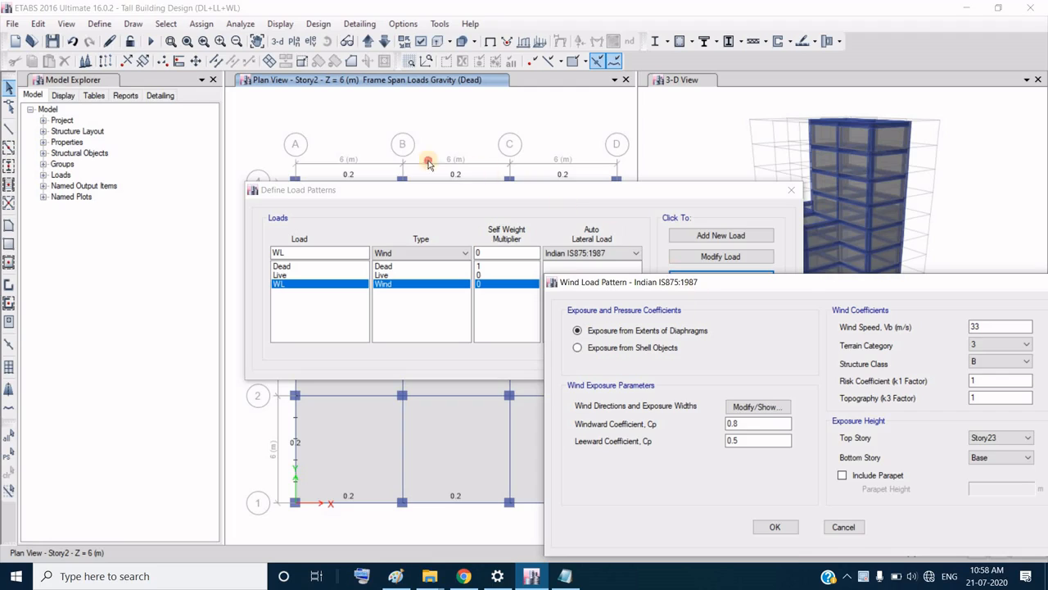
drag(428, 164, 377, 152)
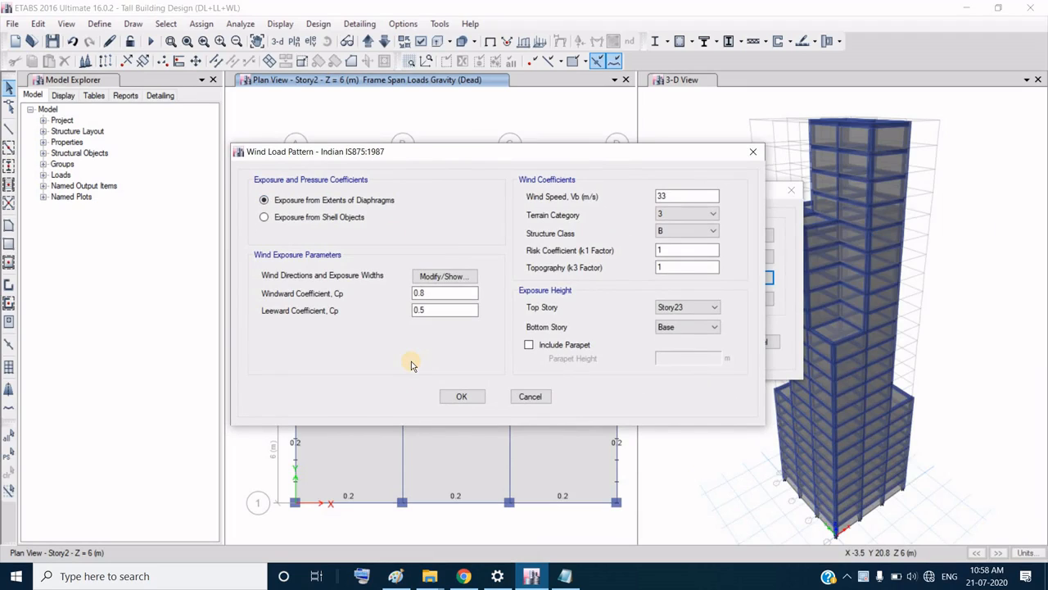
click(464, 576)
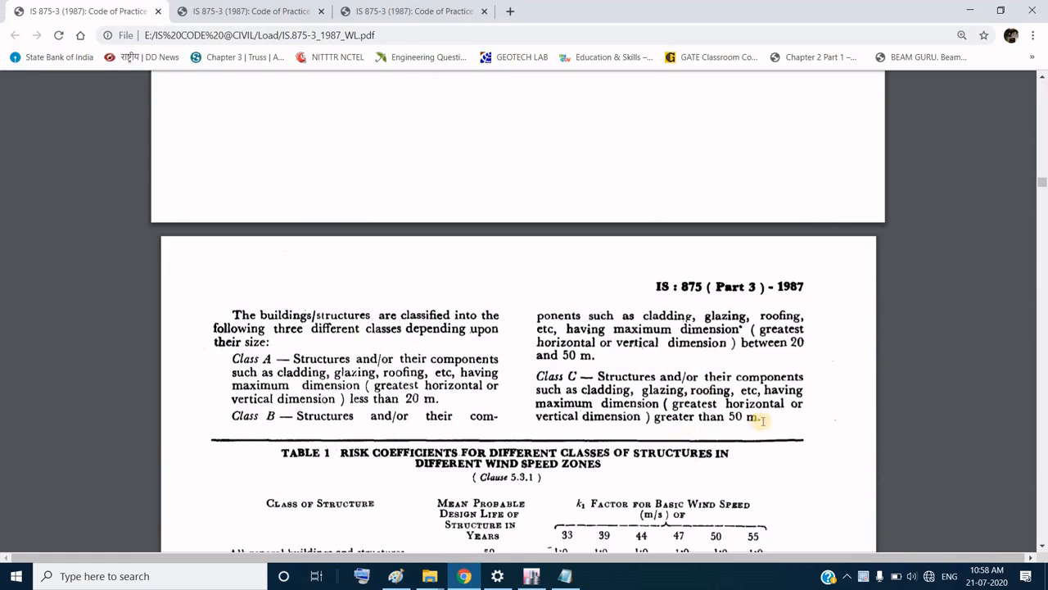
click(532, 576)
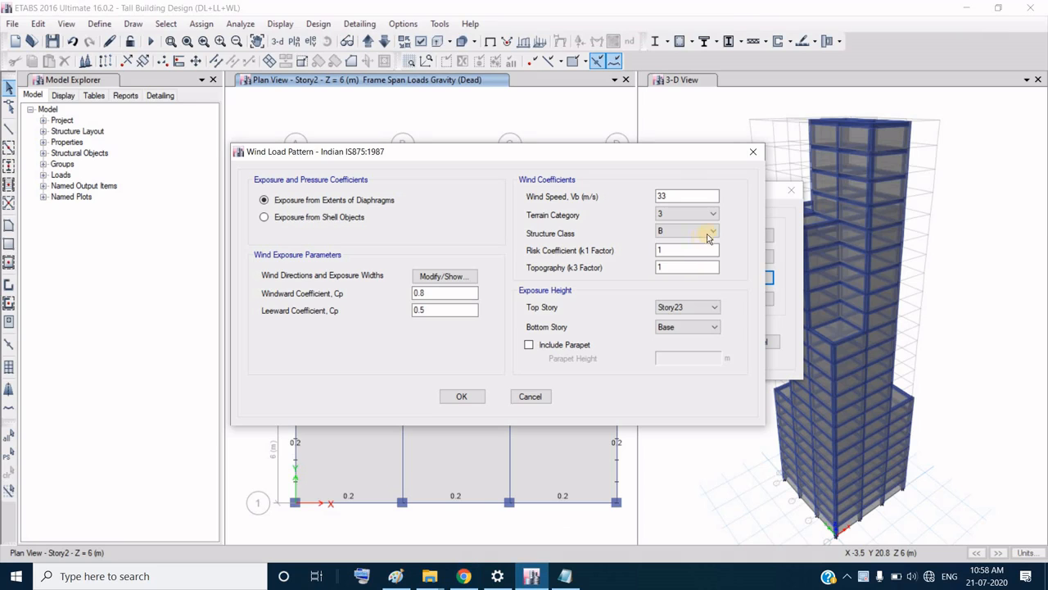
click(709, 231)
click(682, 260)
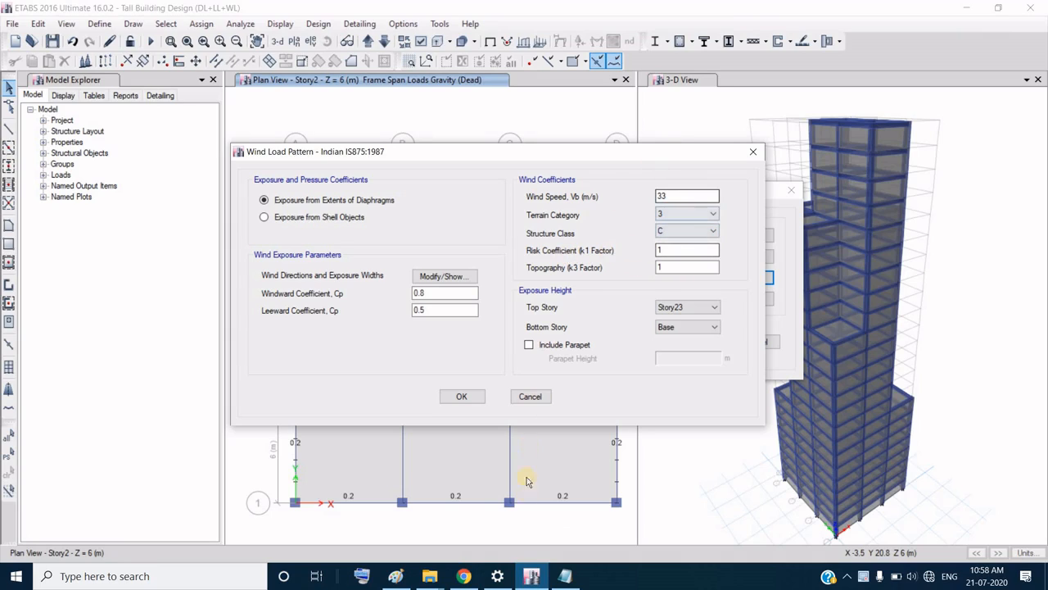
Step: Look up the k1 risk coefficient for general buildings with 50-year life at 33 m/s in Table 1 of the IS 875-3 PDF in Chrome
click(466, 580)
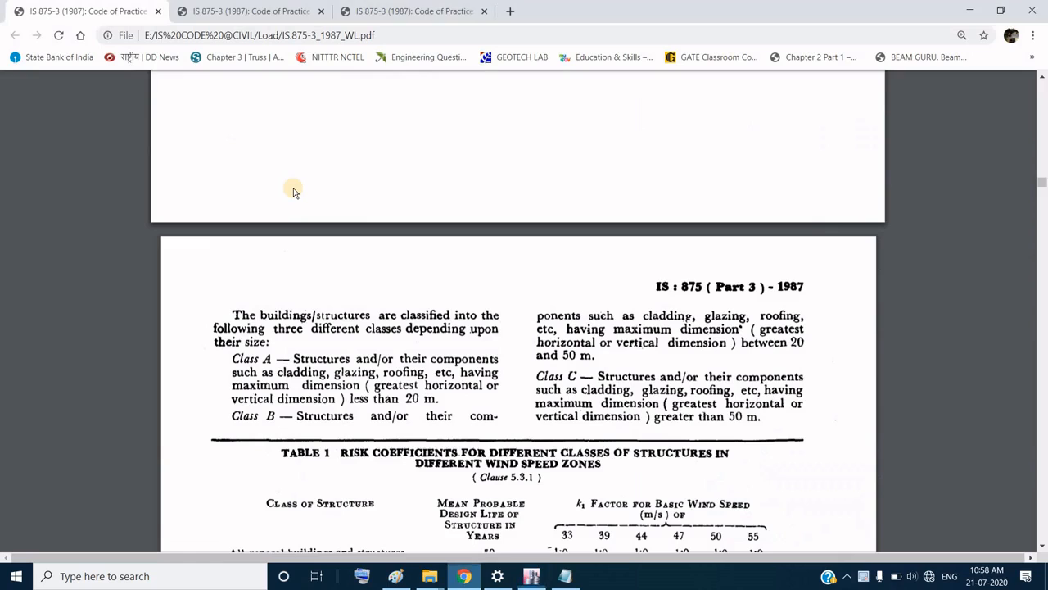
scroll(366, 369, down, 1)
scroll(366, 369, down, 5)
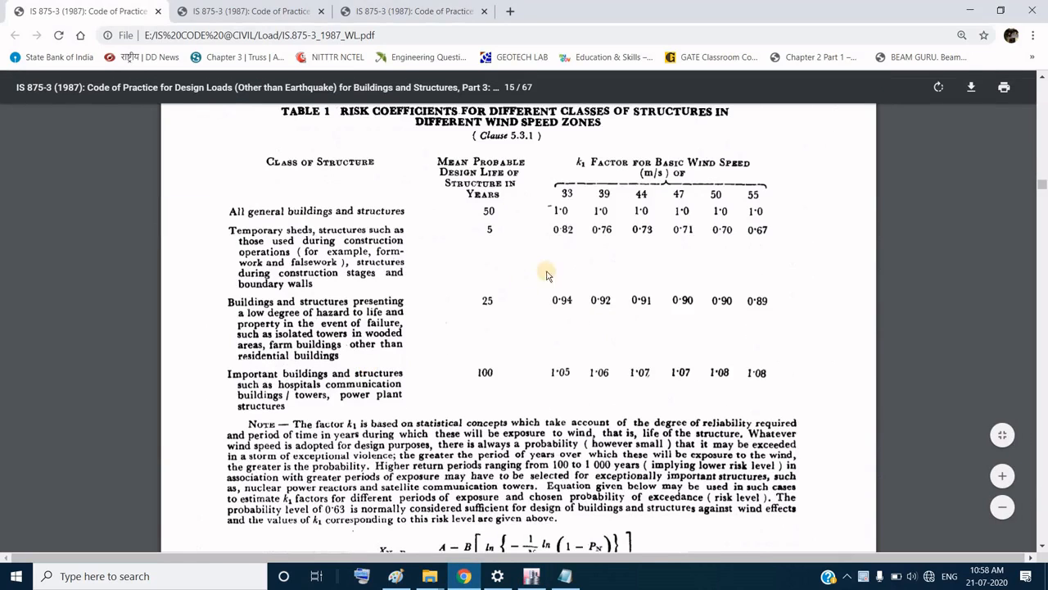
scroll(696, 279, up, 2)
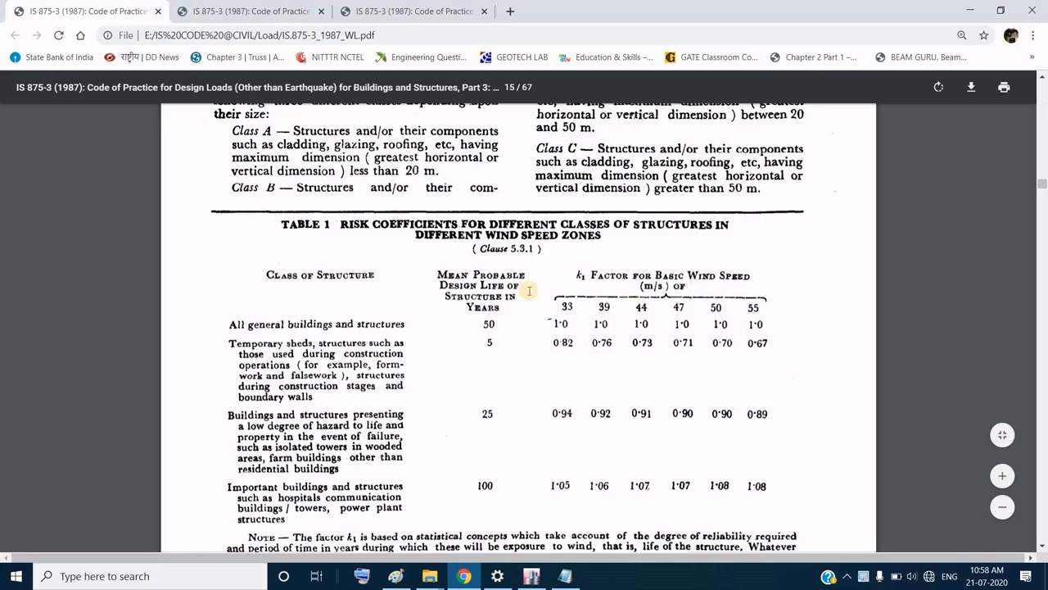
double_click(489, 325)
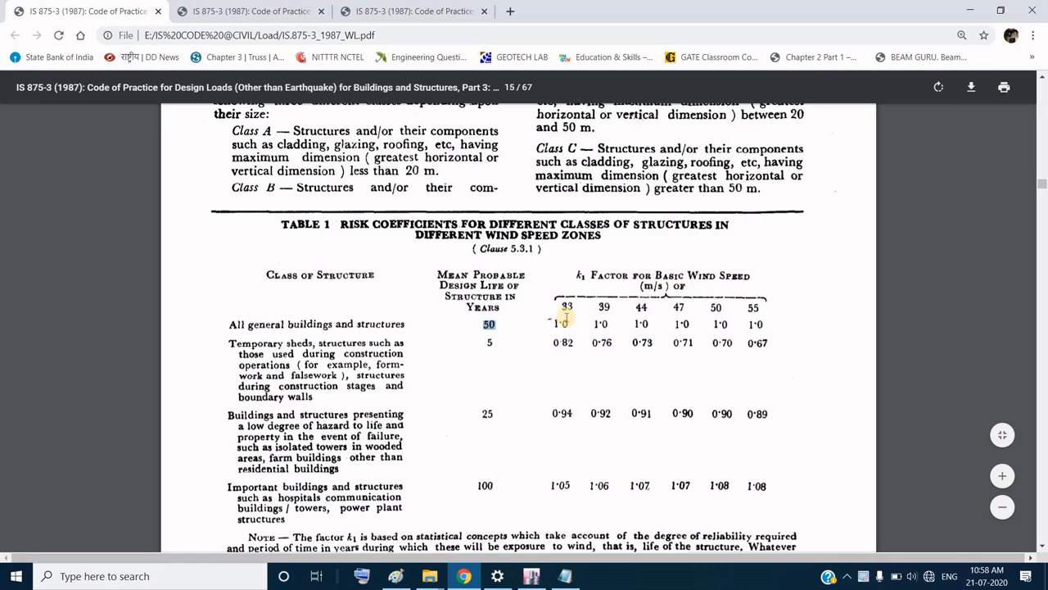
drag(563, 307, 574, 306)
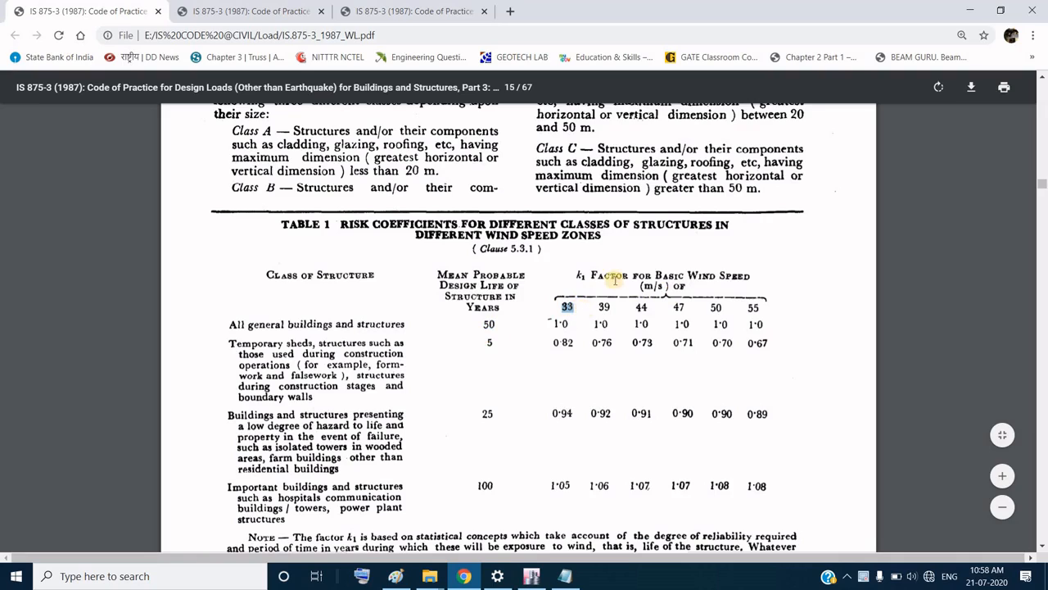
drag(551, 324, 568, 324)
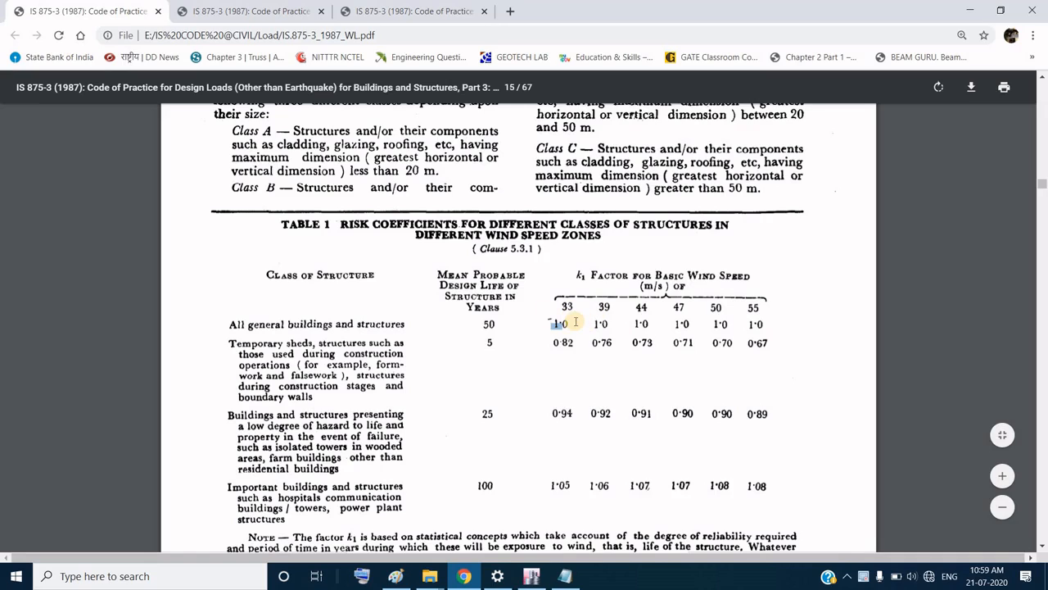
Step: Compare the topography (k3) factor field in the ETABS wind load pattern with Table 2 of the IS 875-3 PDF and the Paint building brief
click(534, 576)
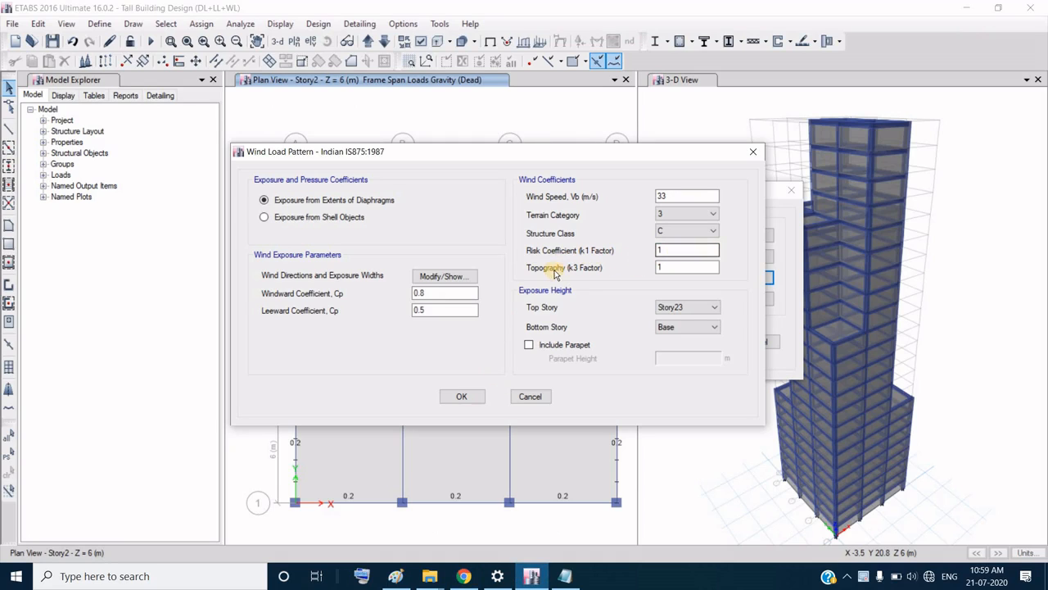
click(661, 267)
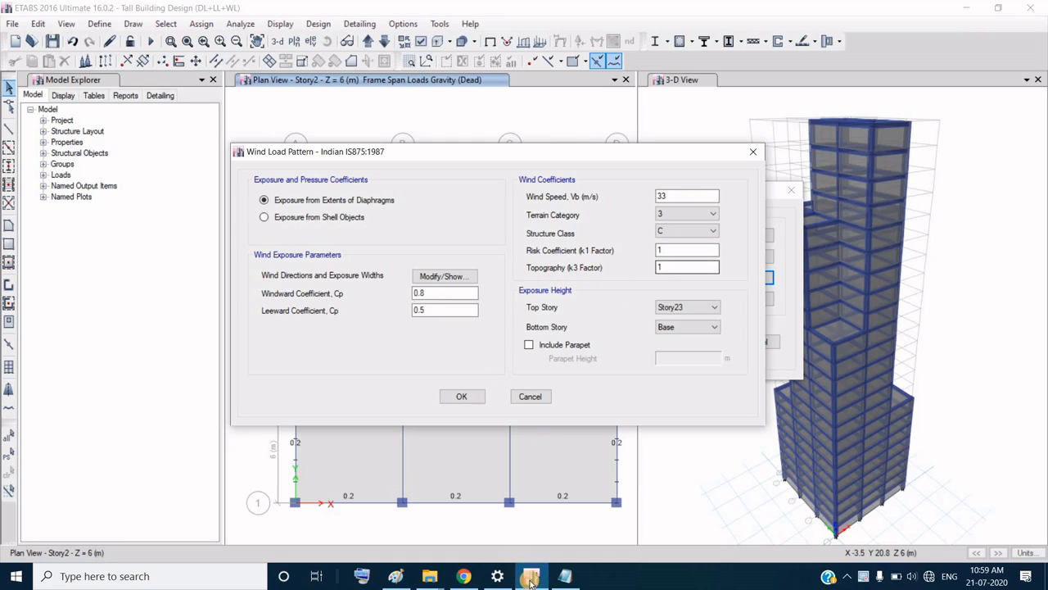
click(463, 579)
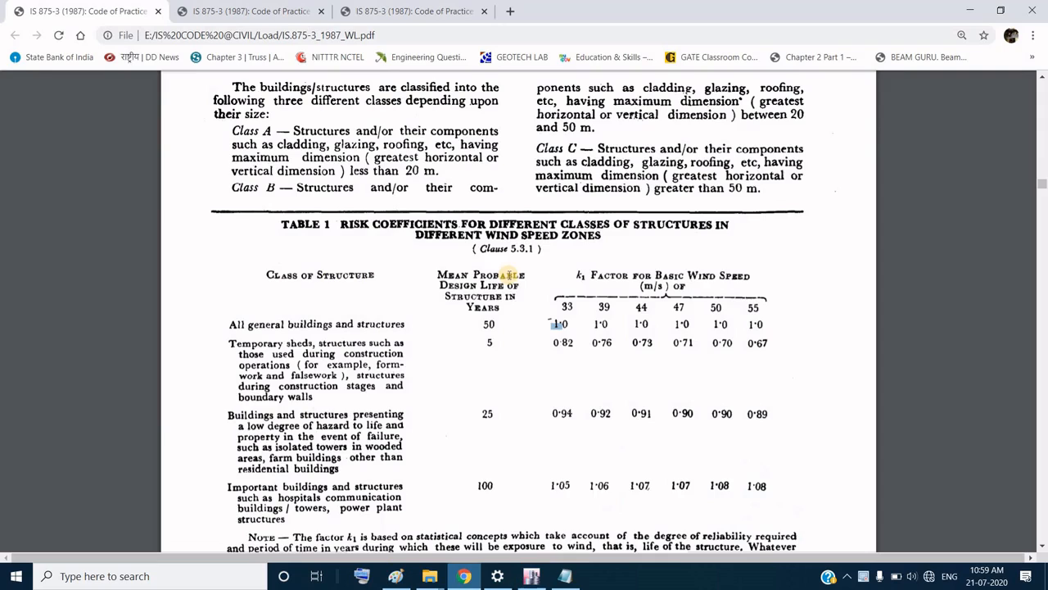
scroll(516, 375, down, 5)
scroll(516, 375, down, 5)
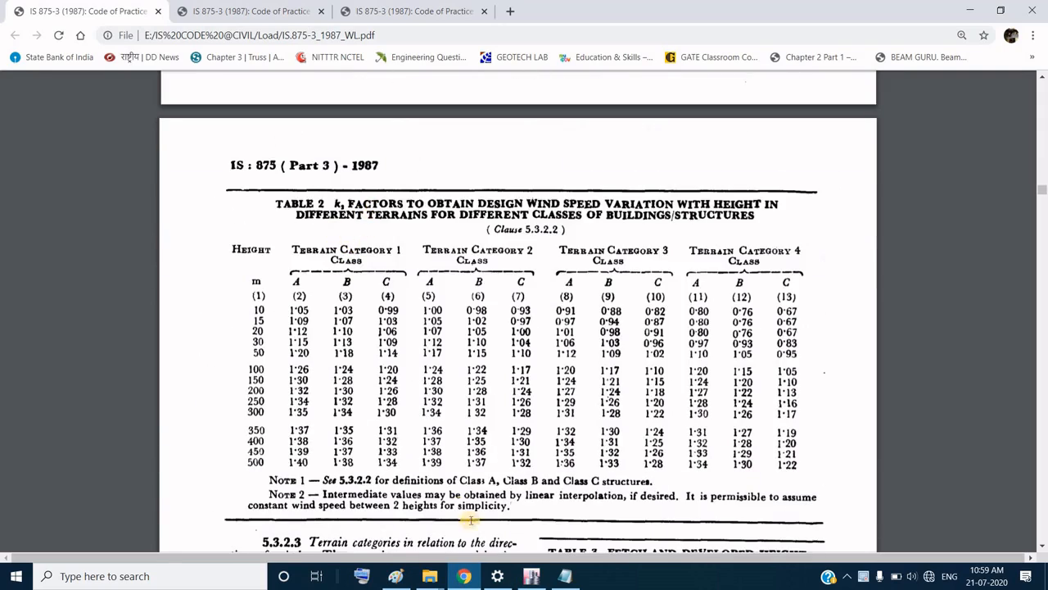
click(530, 577)
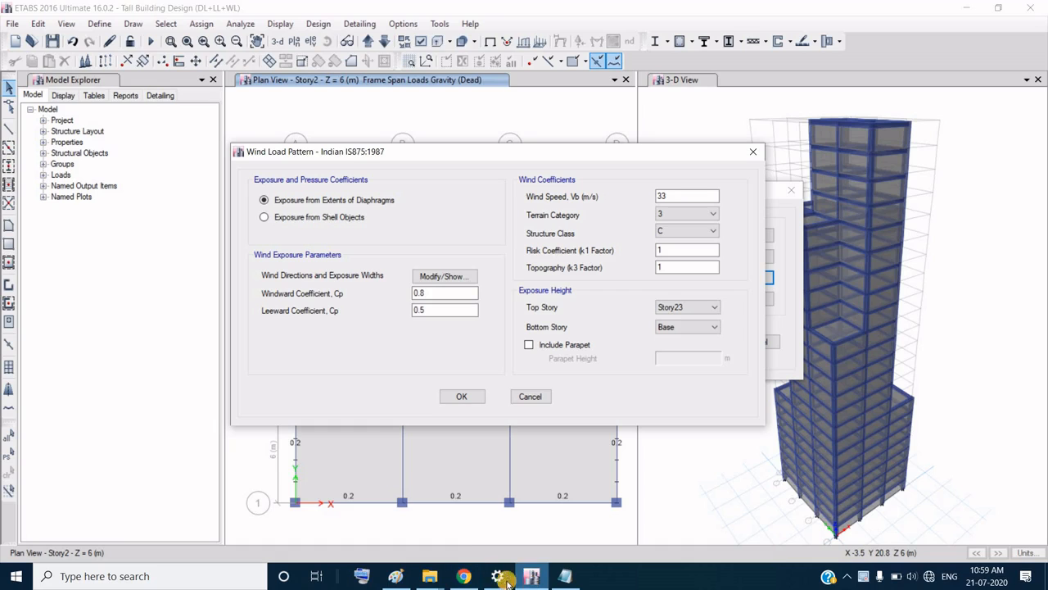
click(464, 577)
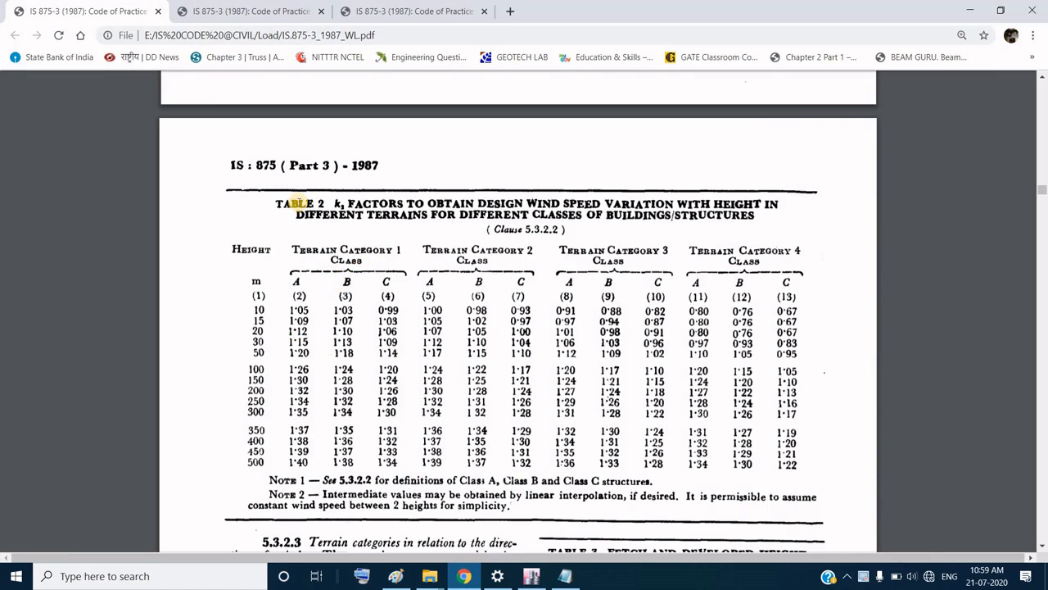
click(533, 577)
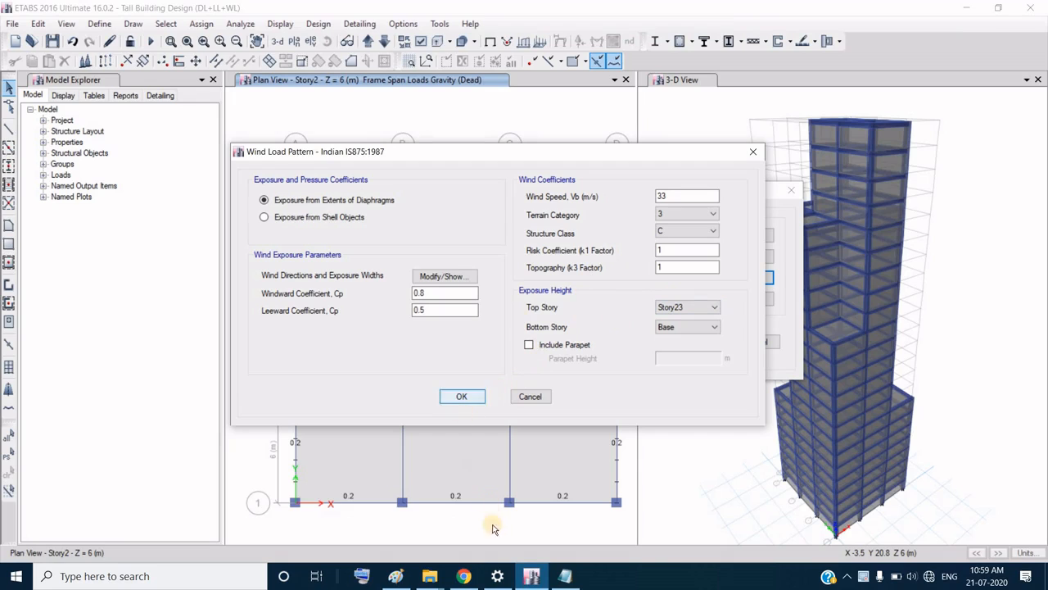
click(393, 579)
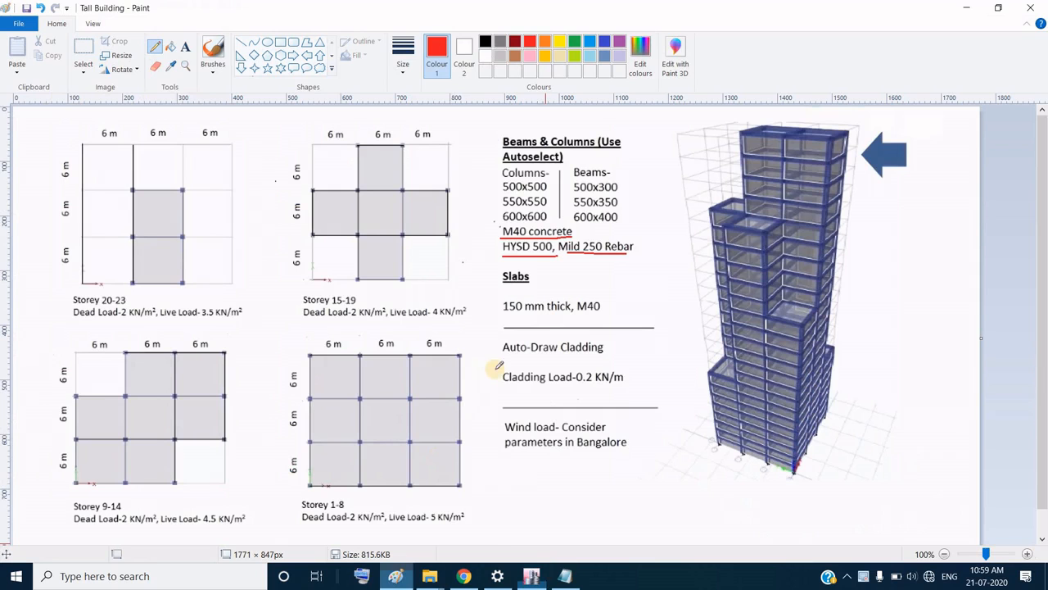
key(alt+Tab)
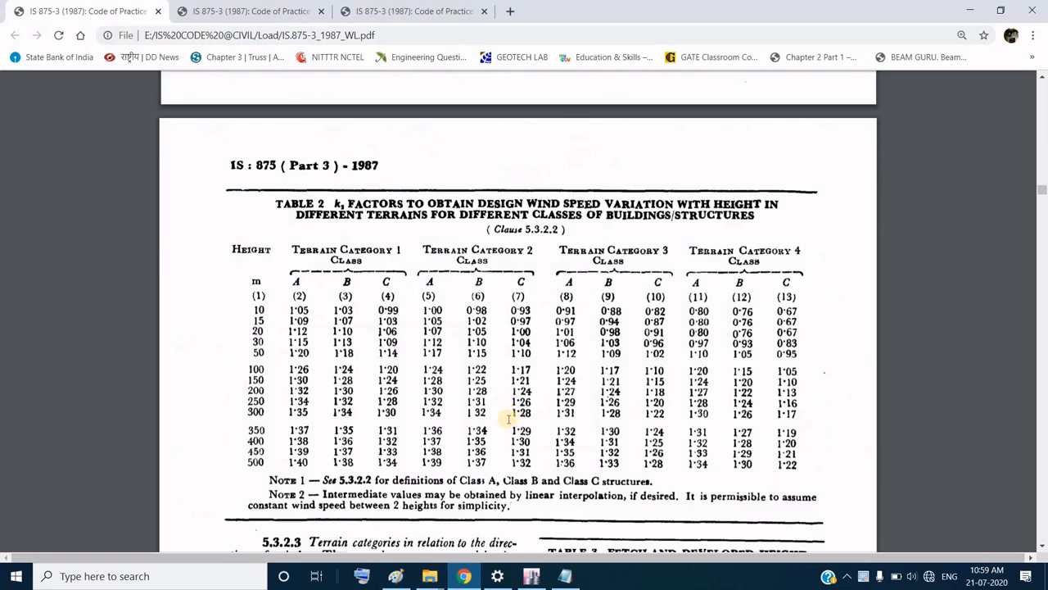
Step: Search the IS 875-3 PDF for the topography (k3 factor) guidance in clauses 5.3.3 and 5.3.3.1
scroll(506, 414, down, 5)
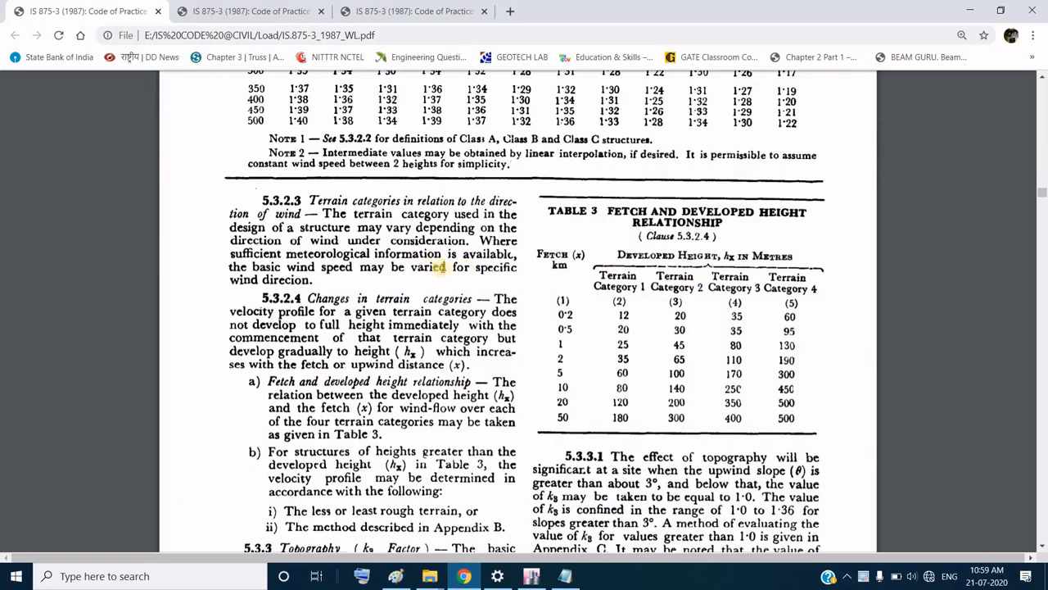
scroll(525, 355, down, 10)
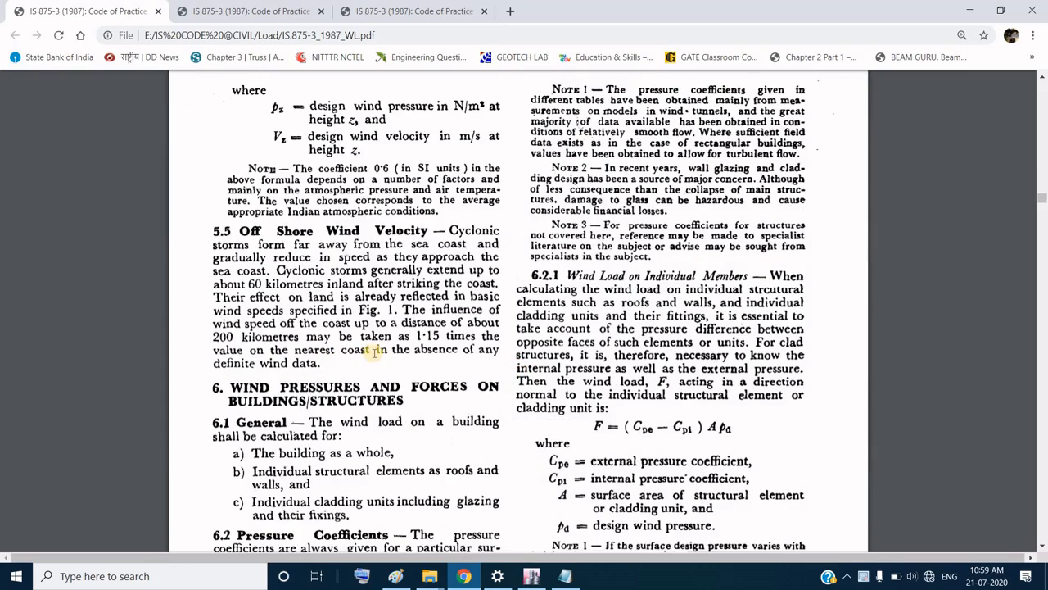
scroll(372, 348, up, 5)
scroll(370, 347, up, 5)
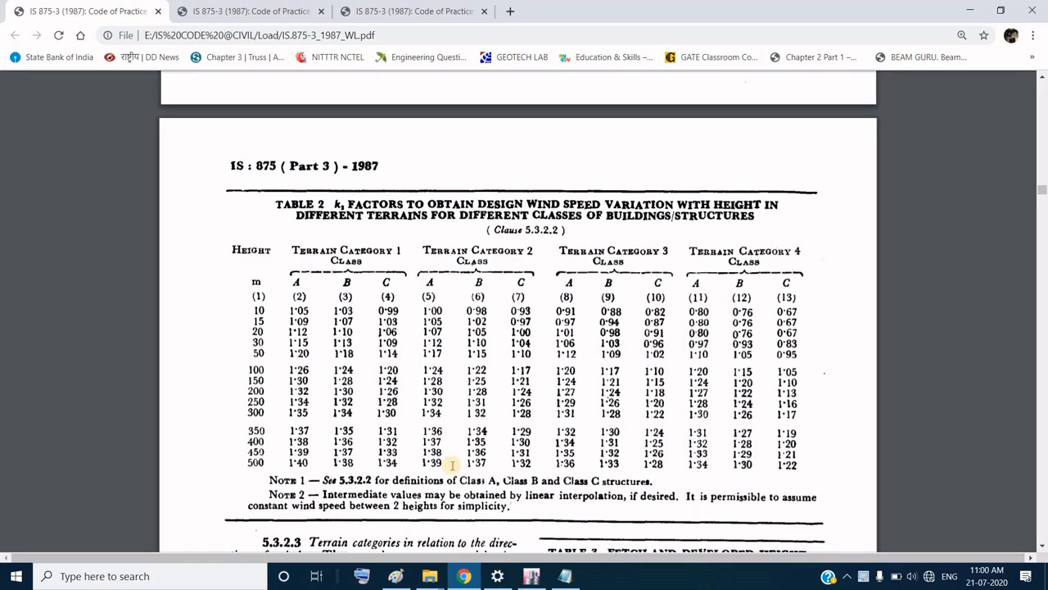
scroll(420, 476, down, 3)
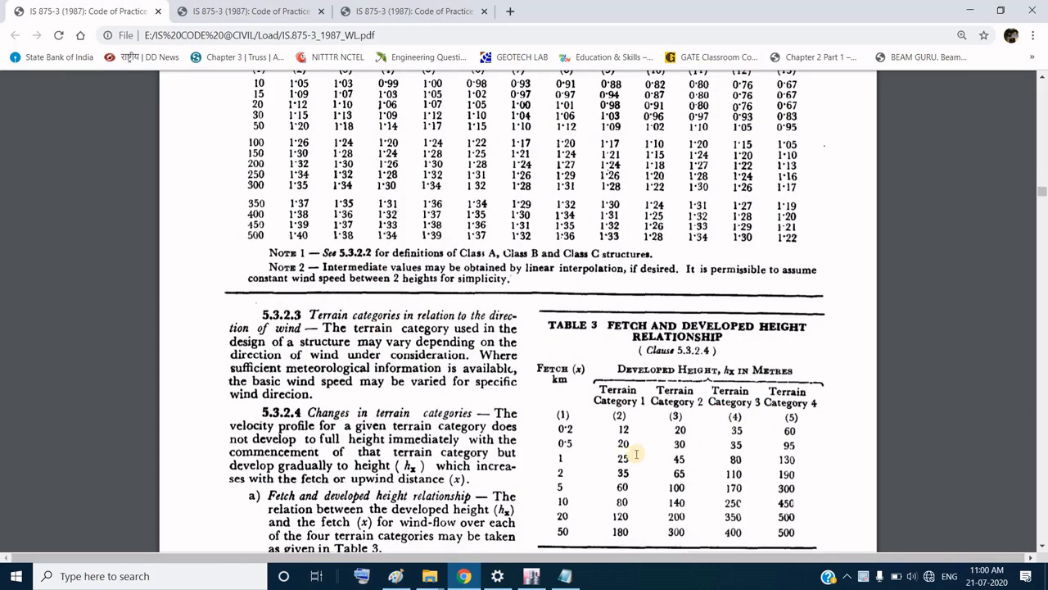
scroll(499, 369, up, 15)
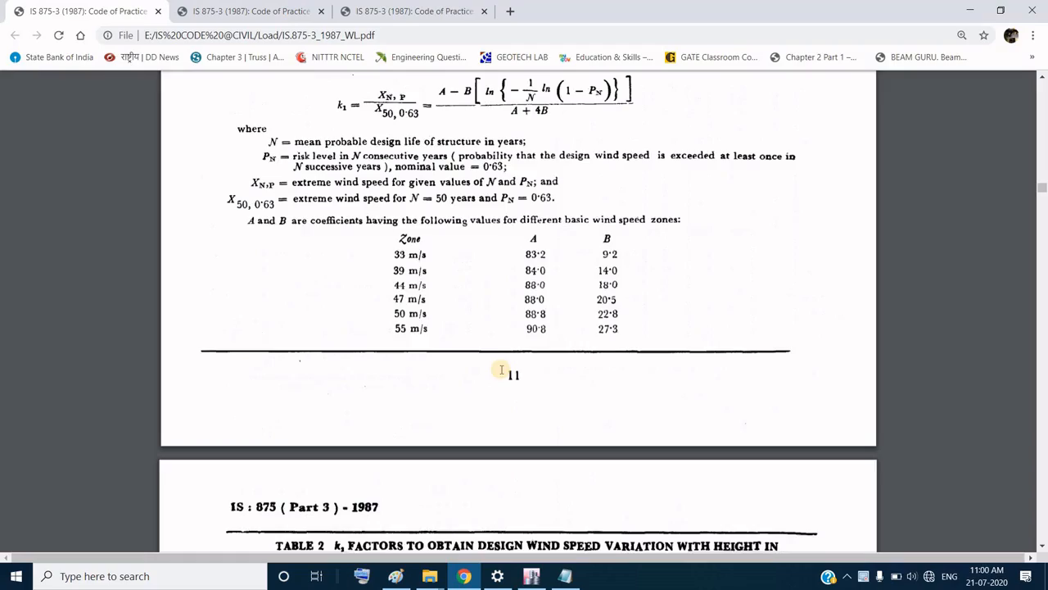
scroll(418, 384, up, 20)
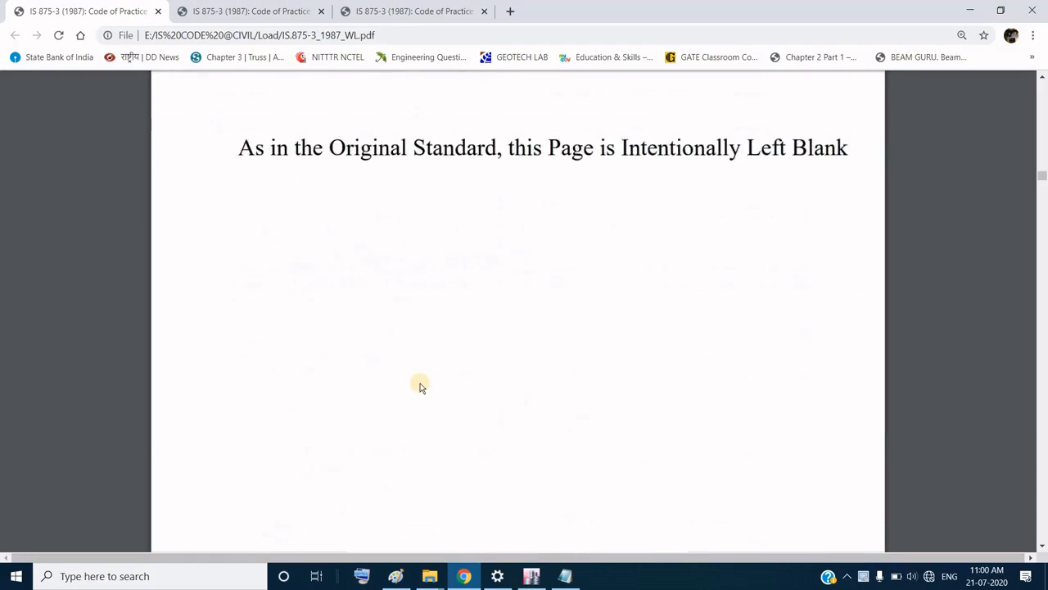
scroll(418, 384, up, 20)
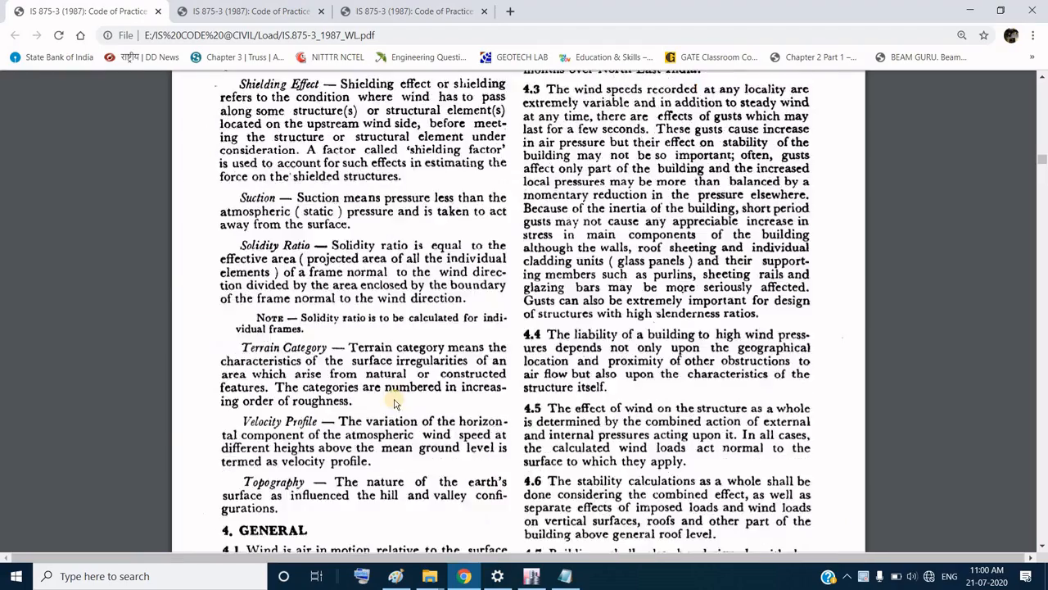
scroll(428, 387, up, 15)
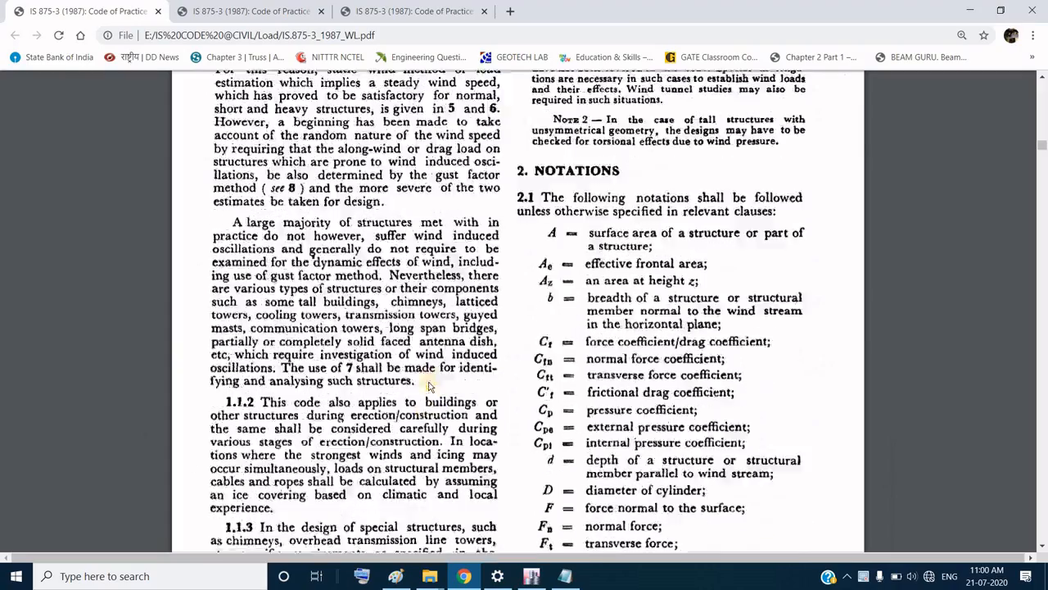
scroll(453, 414, down, 20)
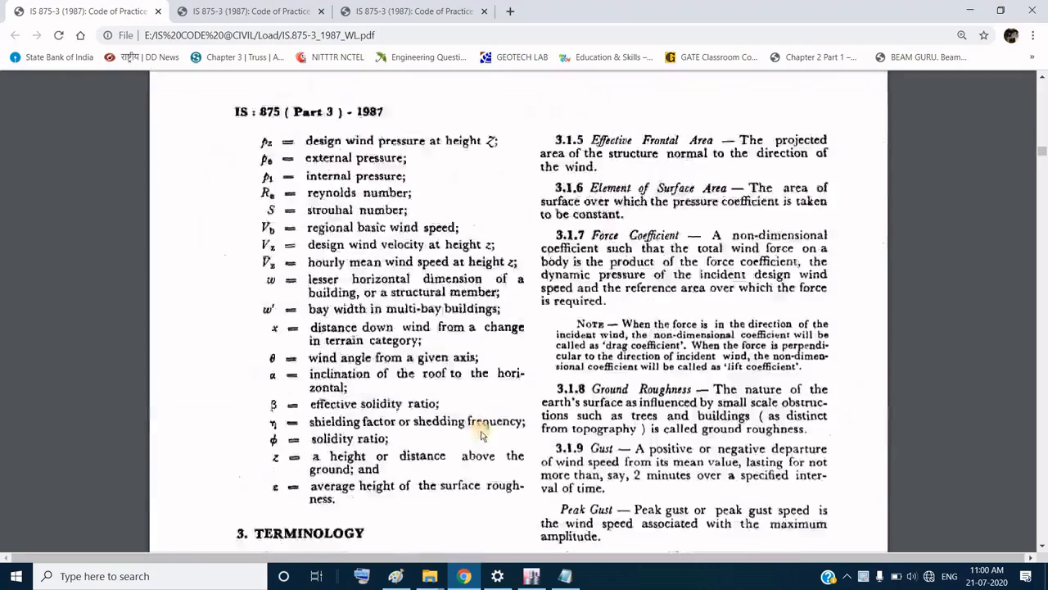
scroll(497, 442, down, 20)
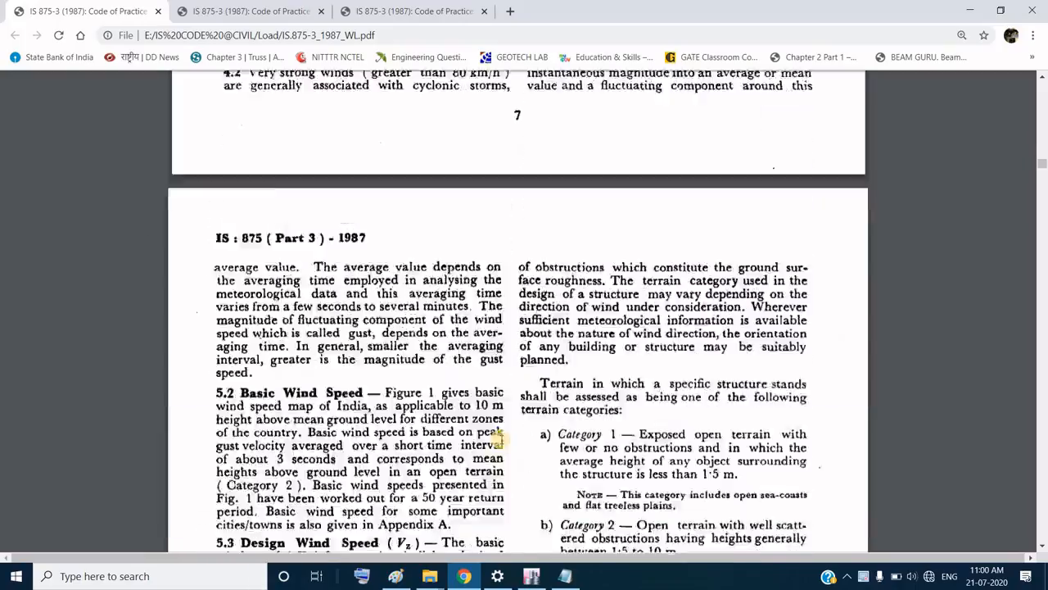
scroll(513, 428, down, 15)
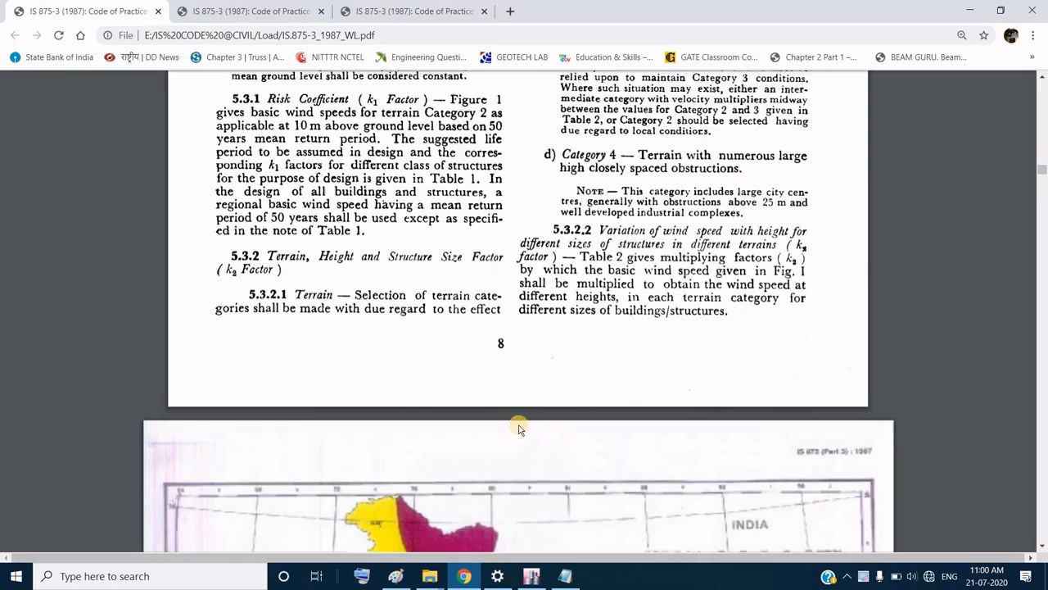
scroll(513, 436, down, 20)
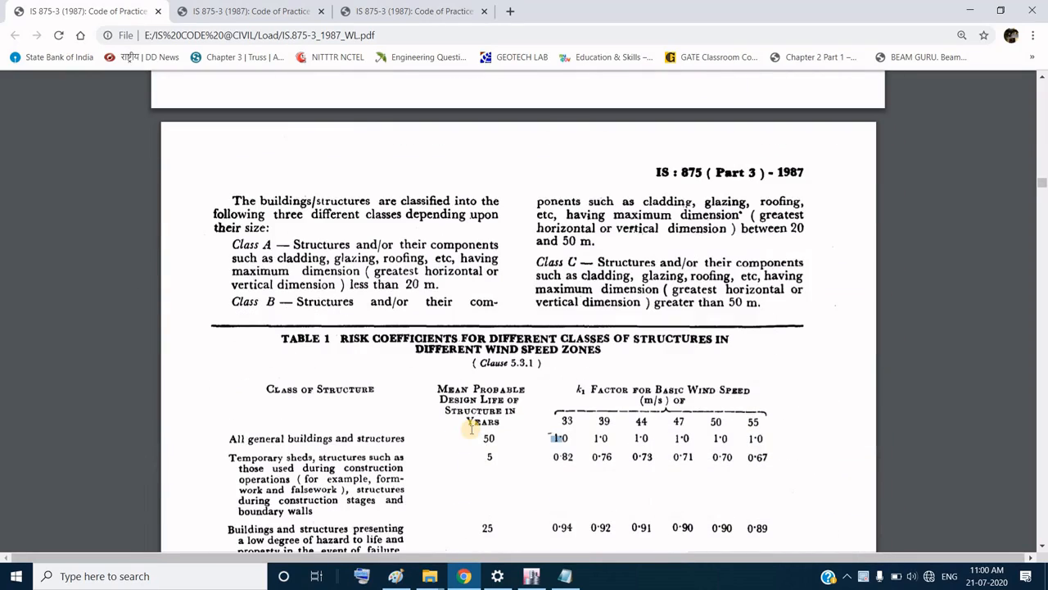
scroll(544, 461, down, 10)
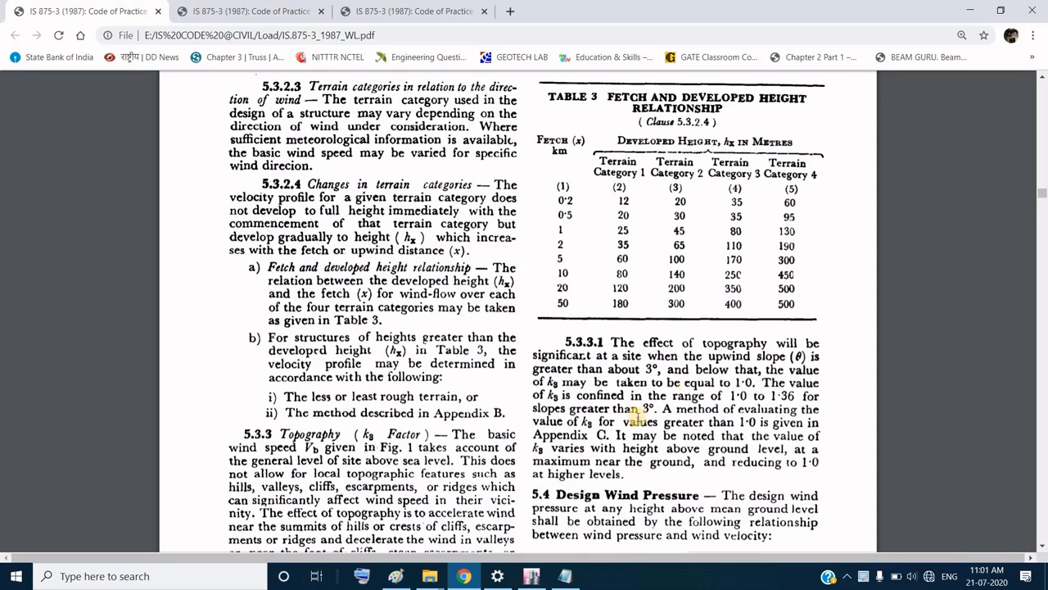
Step: Switch to ETABS and accept the Indian IS875:1987 wind load pattern with a topography (k3) factor of 1
click(532, 576)
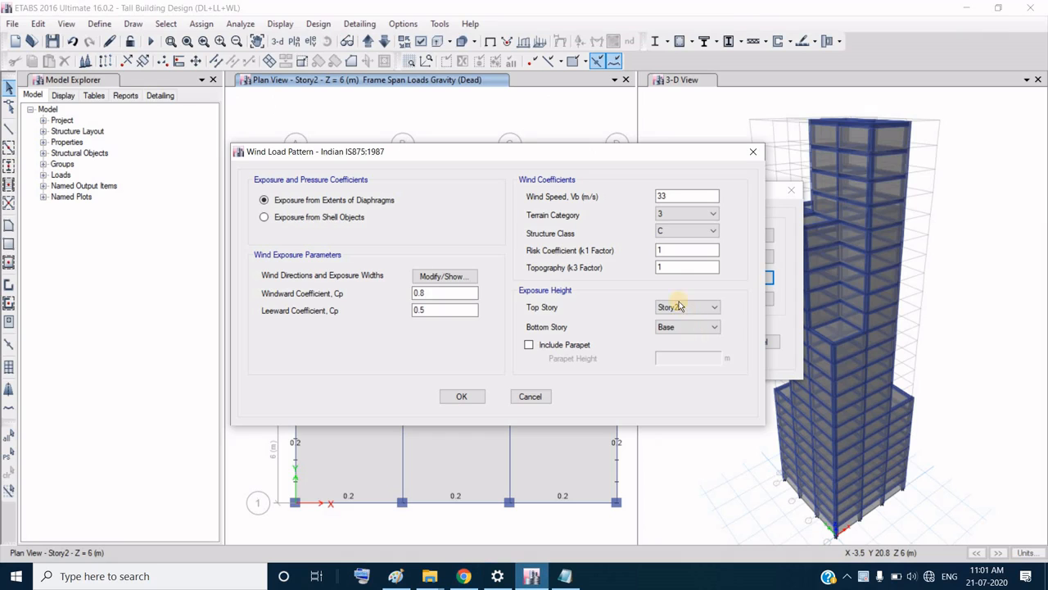
click(674, 265)
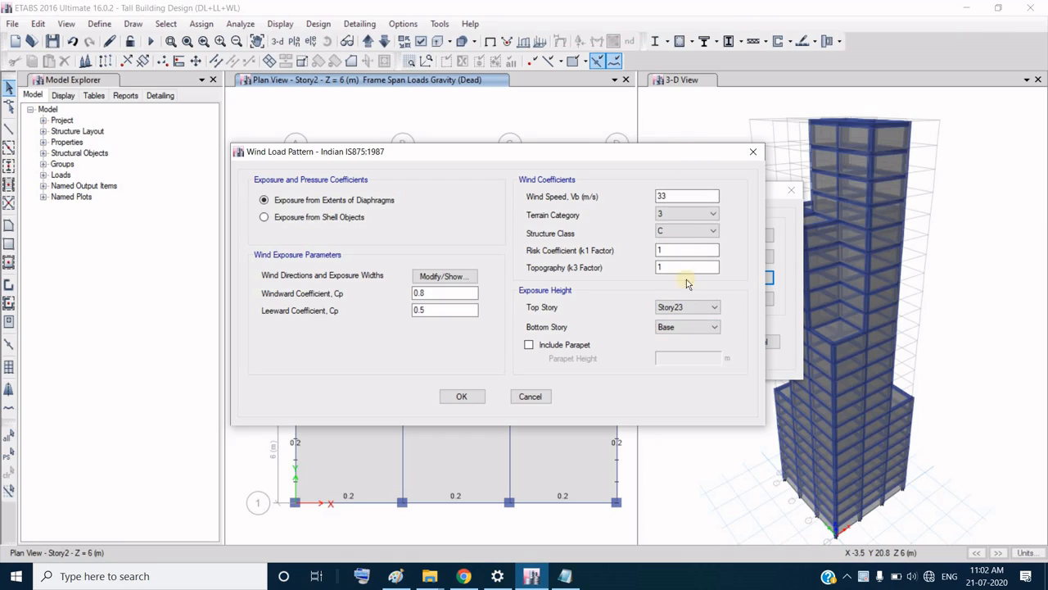
click(671, 274)
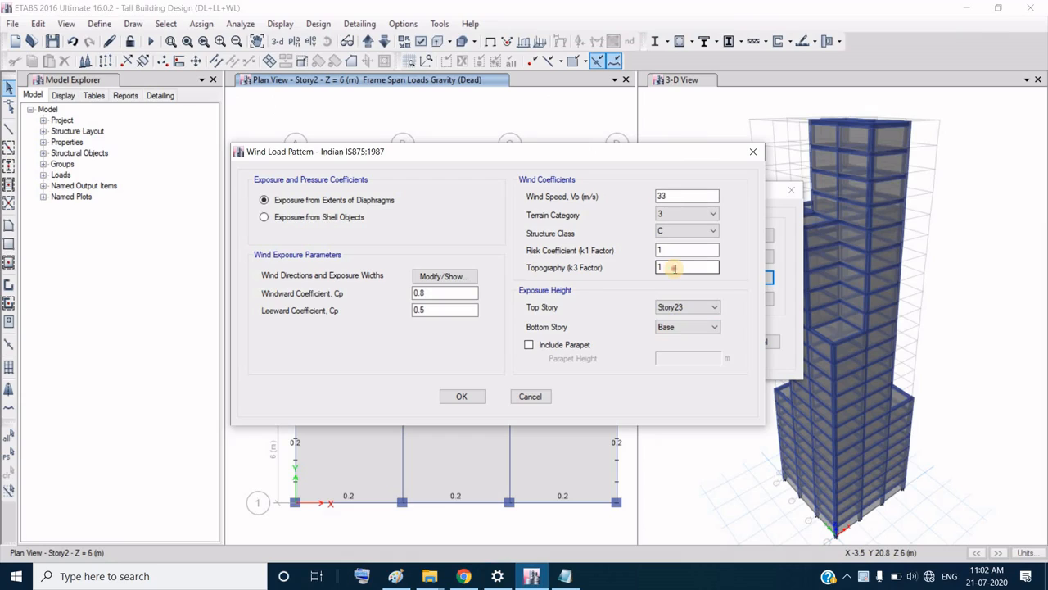
click(463, 398)
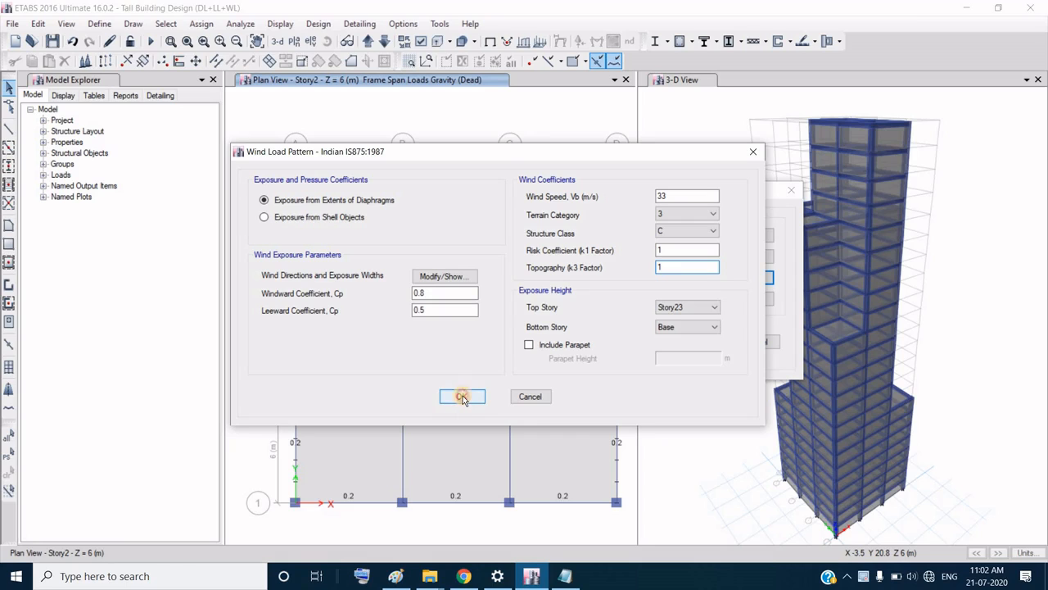
click(463, 398)
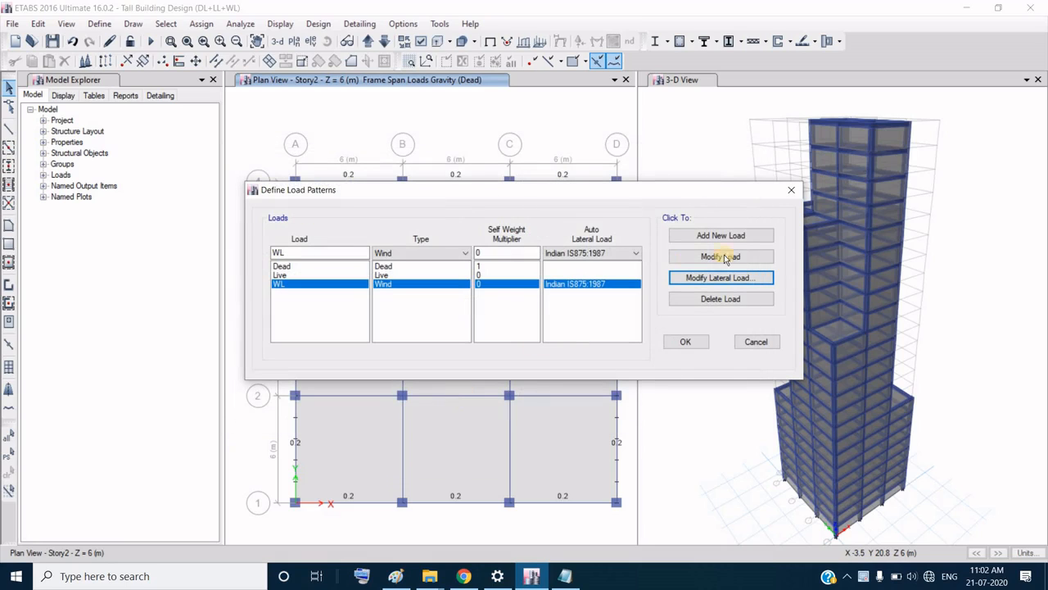
Step: Review the lateral load settings of the WL pattern and accept the load pattern definitions
click(713, 279)
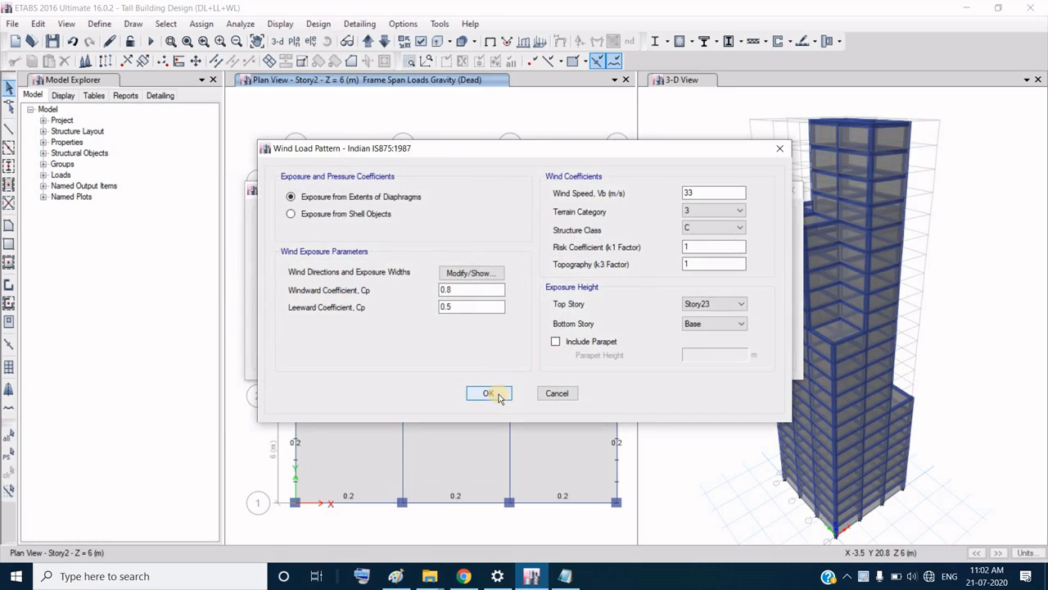
click(489, 393)
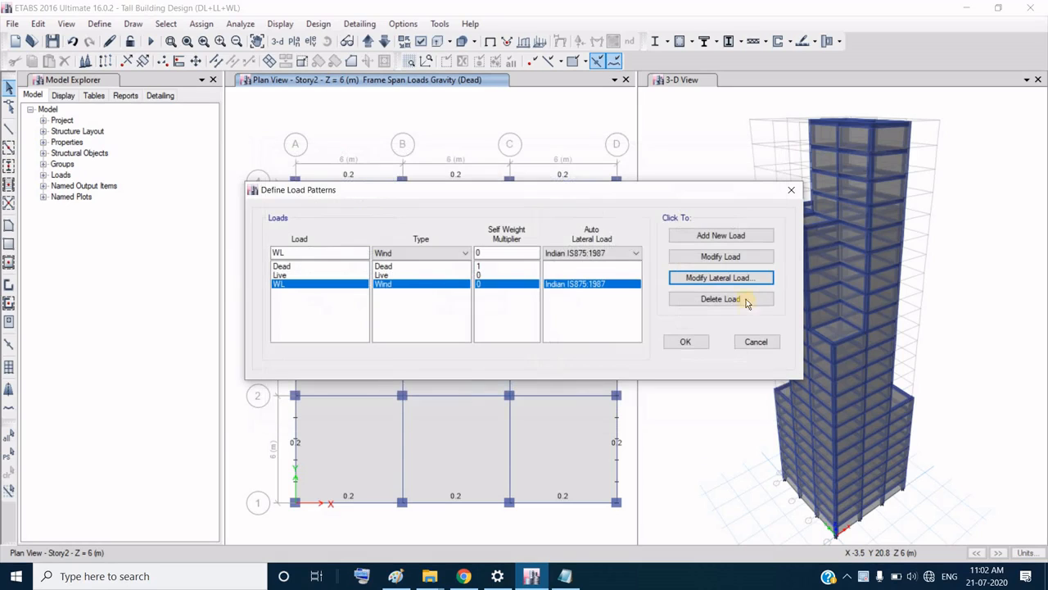
click(674, 342)
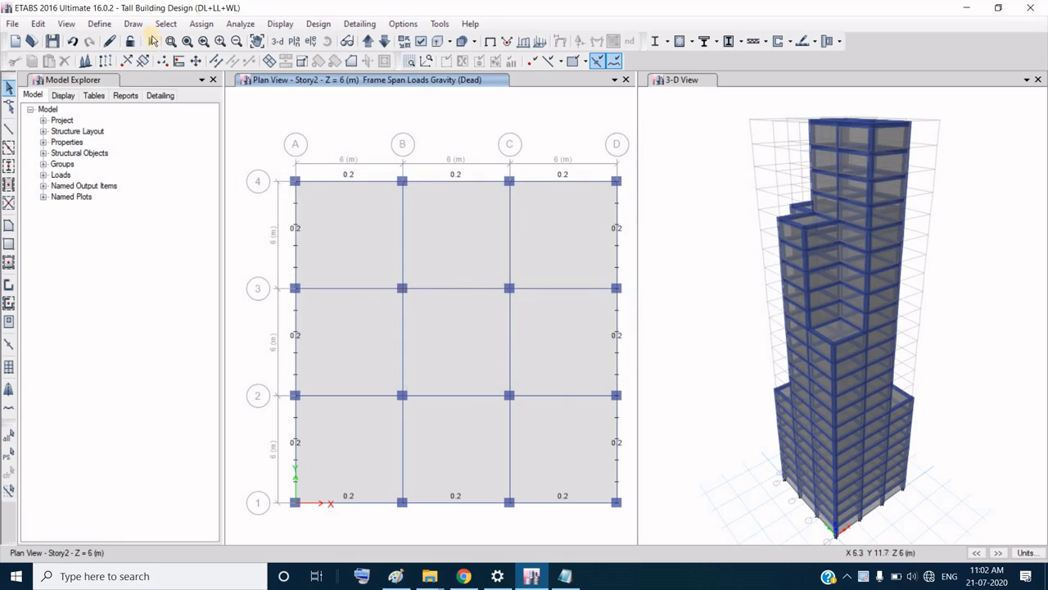
Step: Open the shell load assignment for the wind pressure coefficient
click(204, 25)
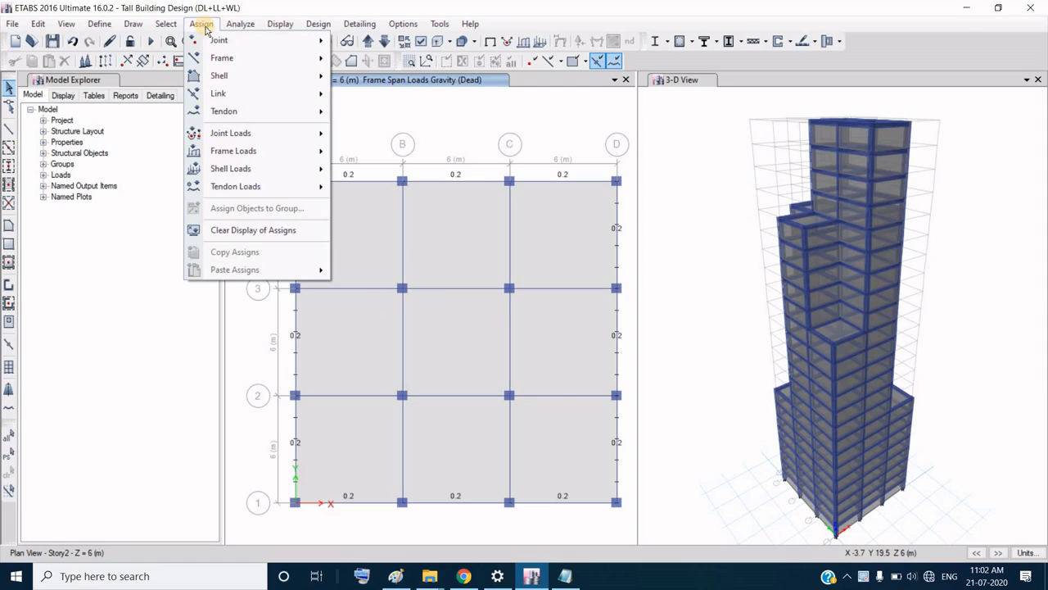
mouse_move(227, 172)
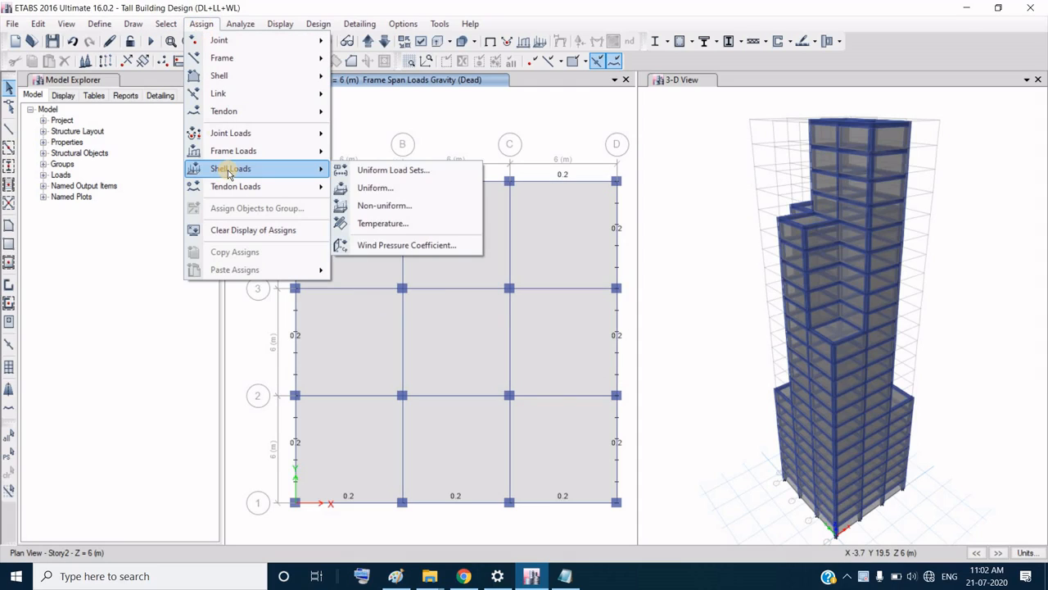
click(401, 246)
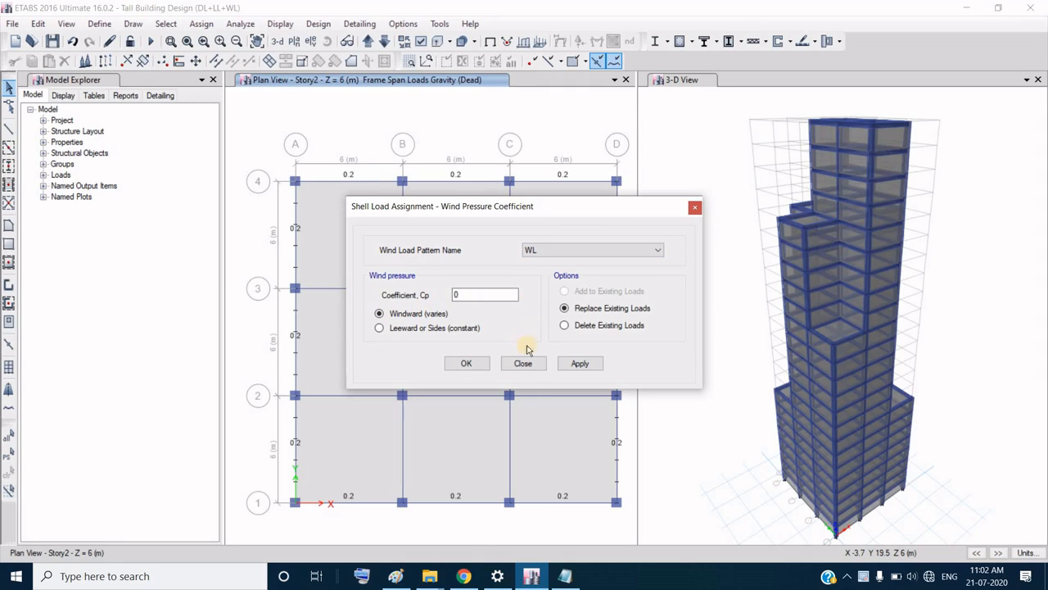
Step: Switch to the IS 875-3 PDF in the browser and find Table 4, external pressure coefficients for walls of rectangular clad buildings
click(463, 575)
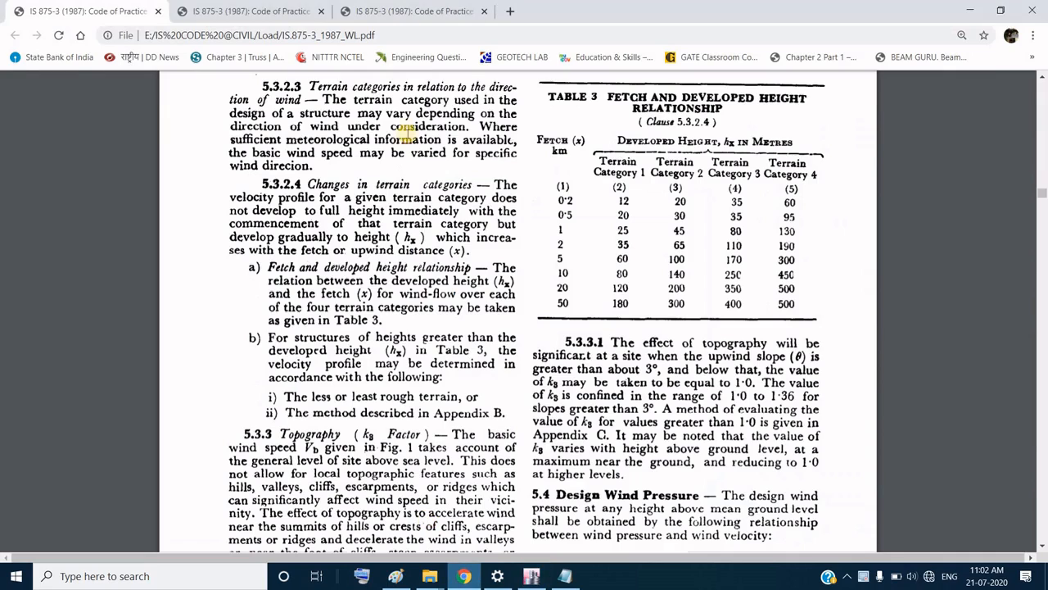
click(407, 15)
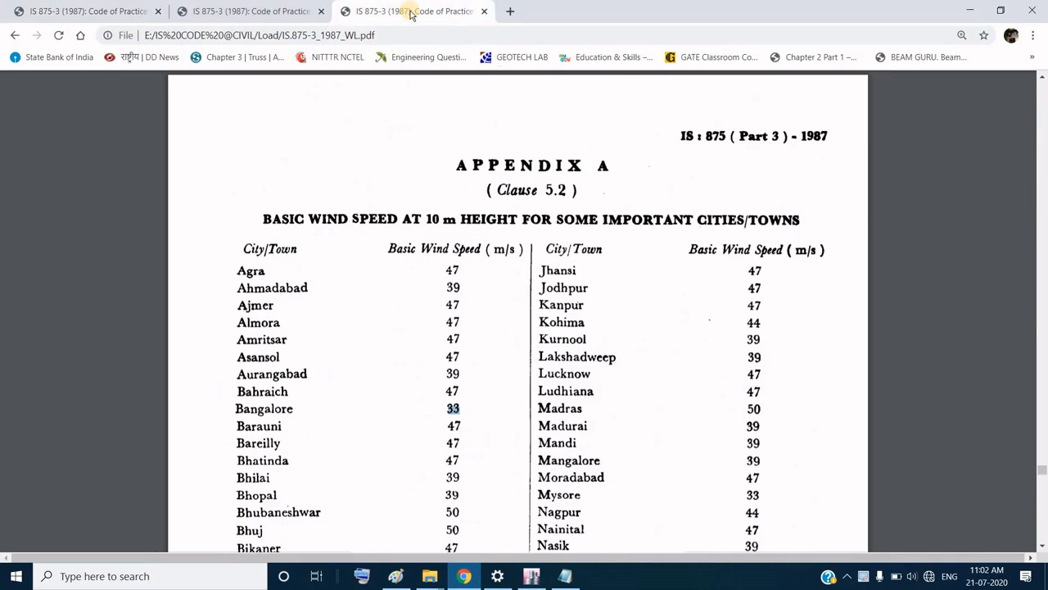
click(226, 15)
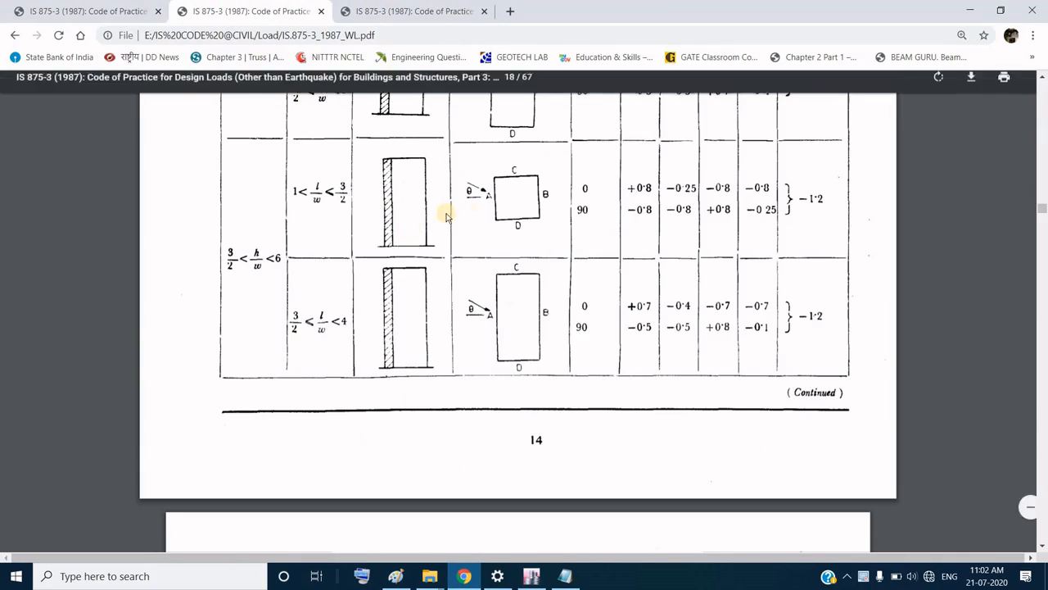
scroll(467, 258, up, 5)
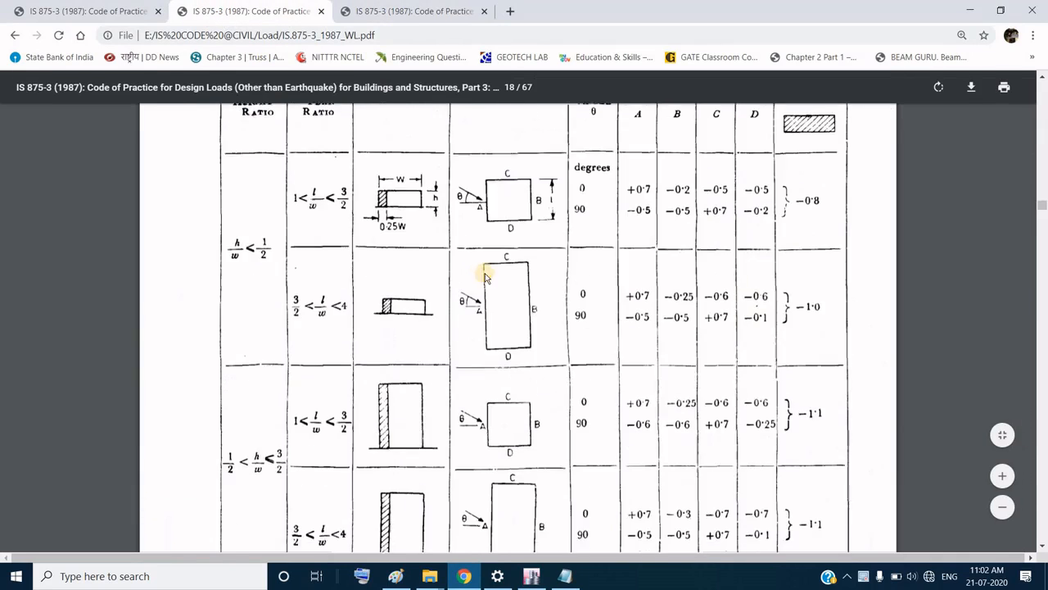
scroll(434, 313, up, 4)
scroll(418, 409, down, 1)
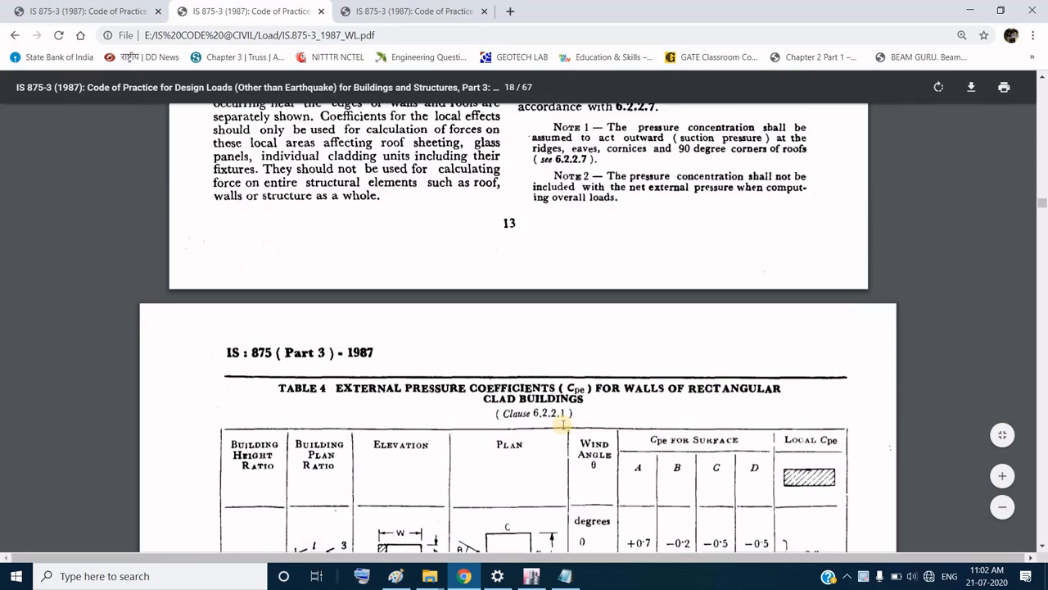
scroll(545, 422, down, 3)
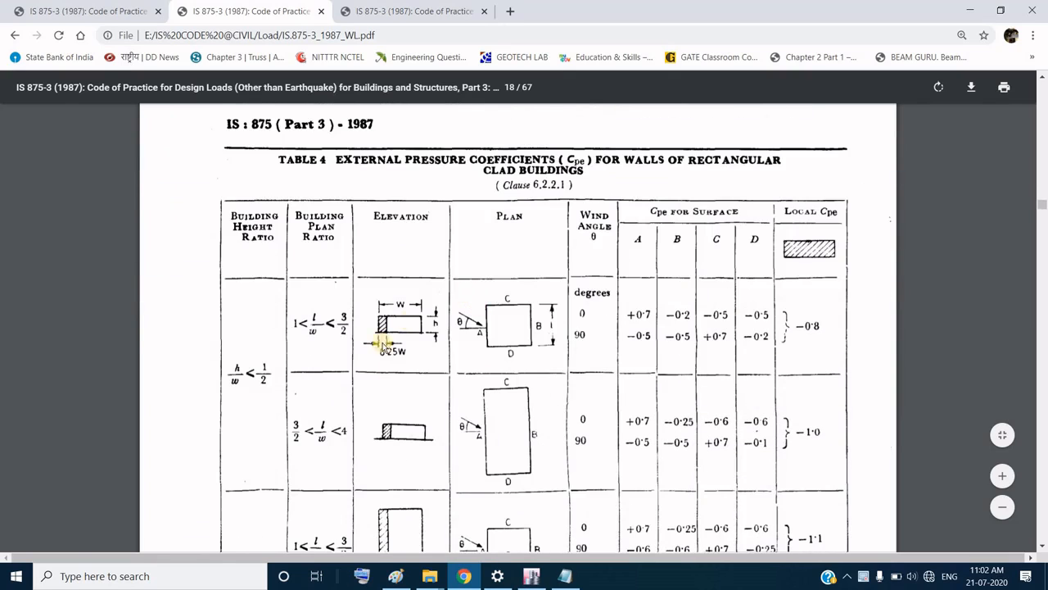
scroll(360, 401, down, 5)
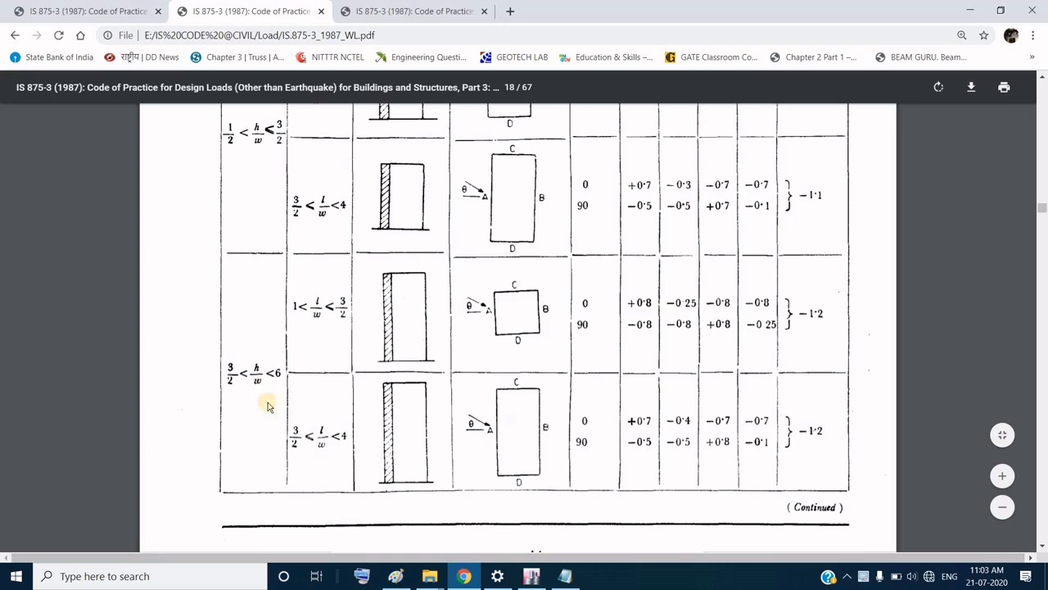
Step: Open Calculator and divide 69 by 18 to get the building's height-to-width ratio
click(182, 581)
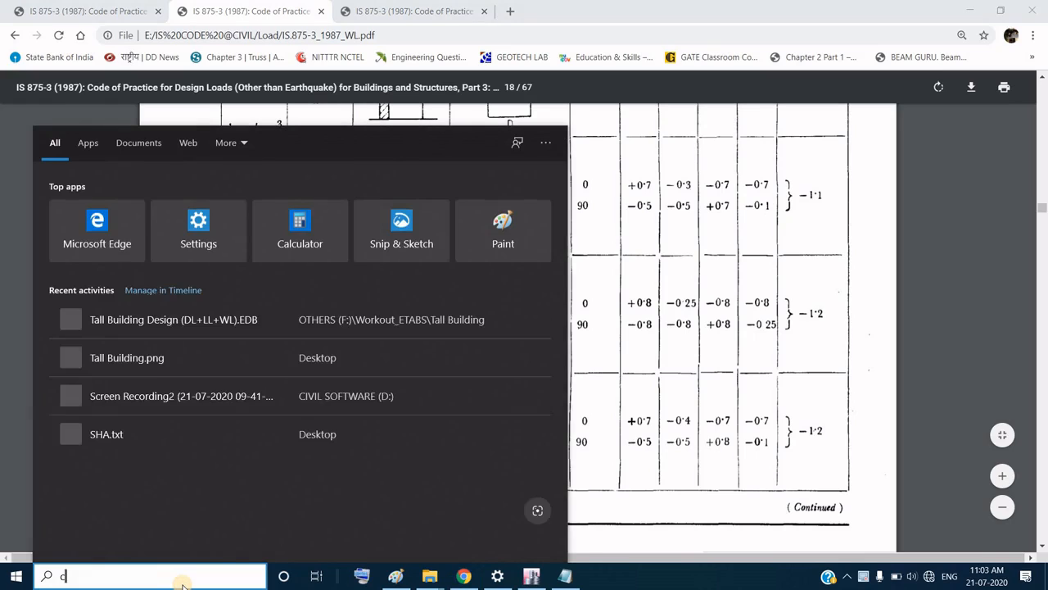
text(cal)
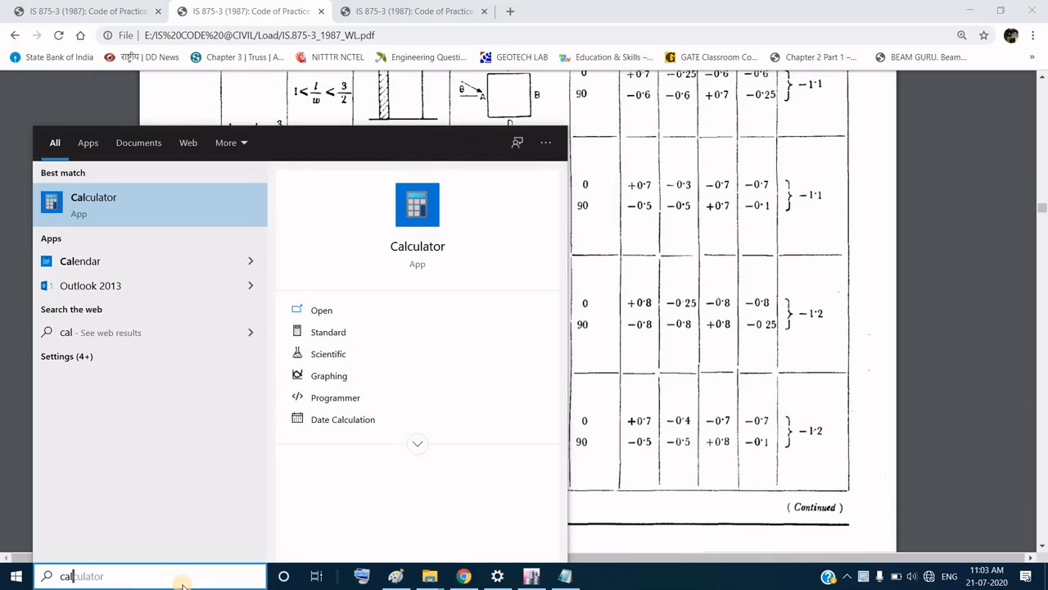
key(Return)
text(69)
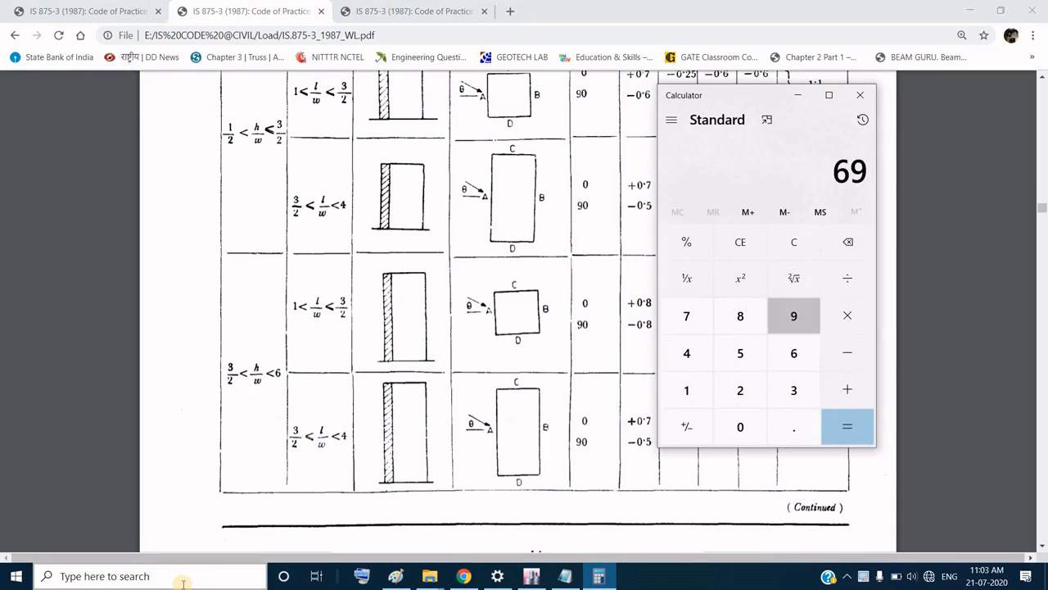
key(slash)
text(18)
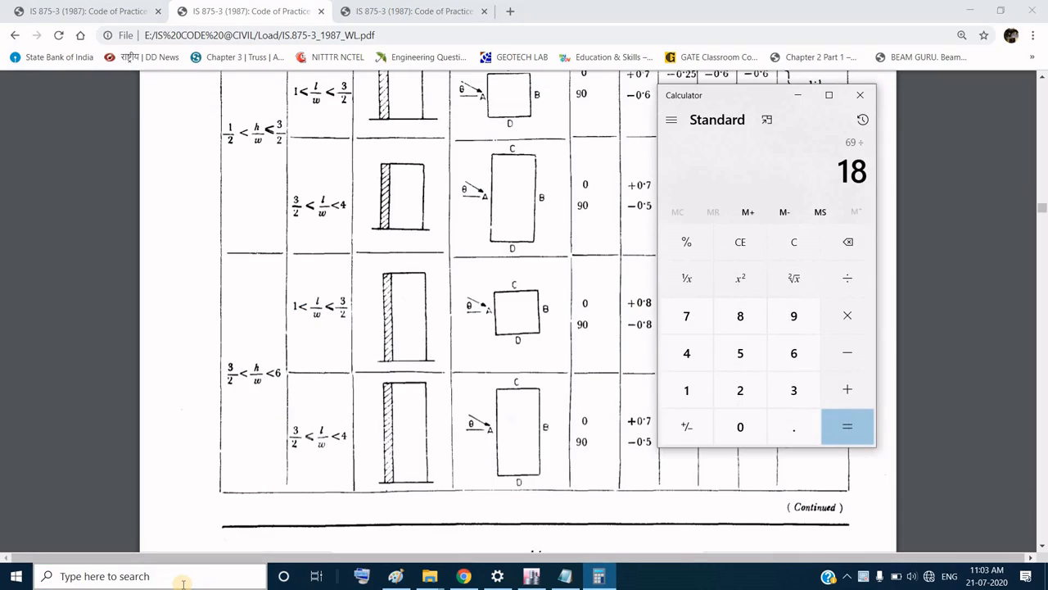
key(Return)
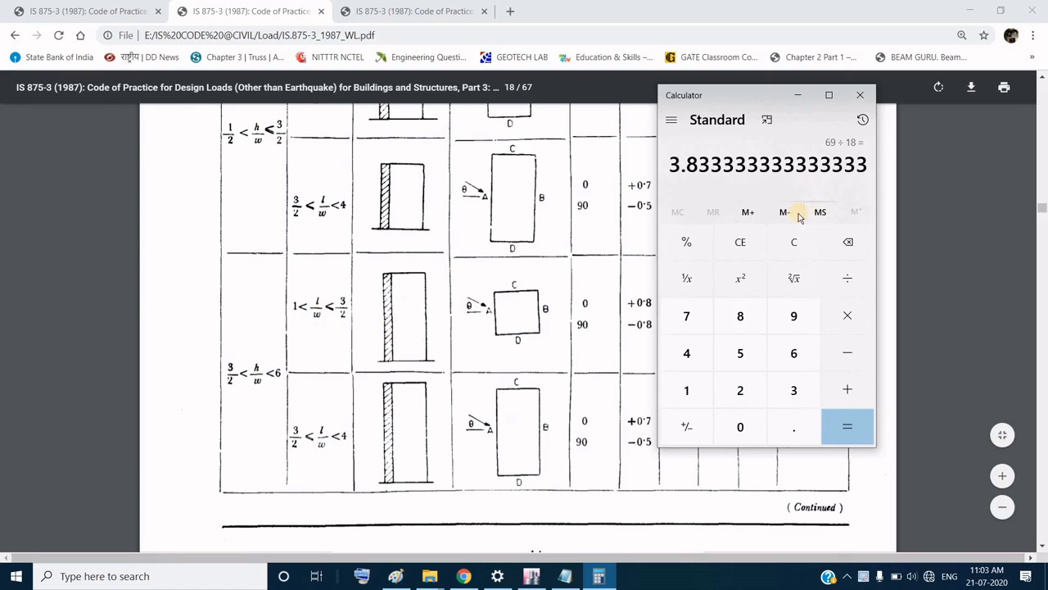
Step: Examine Table 4 of the code PDF for the Cpe values of surfaces A to D in the 3/2 < h/w < 6 range
click(529, 577)
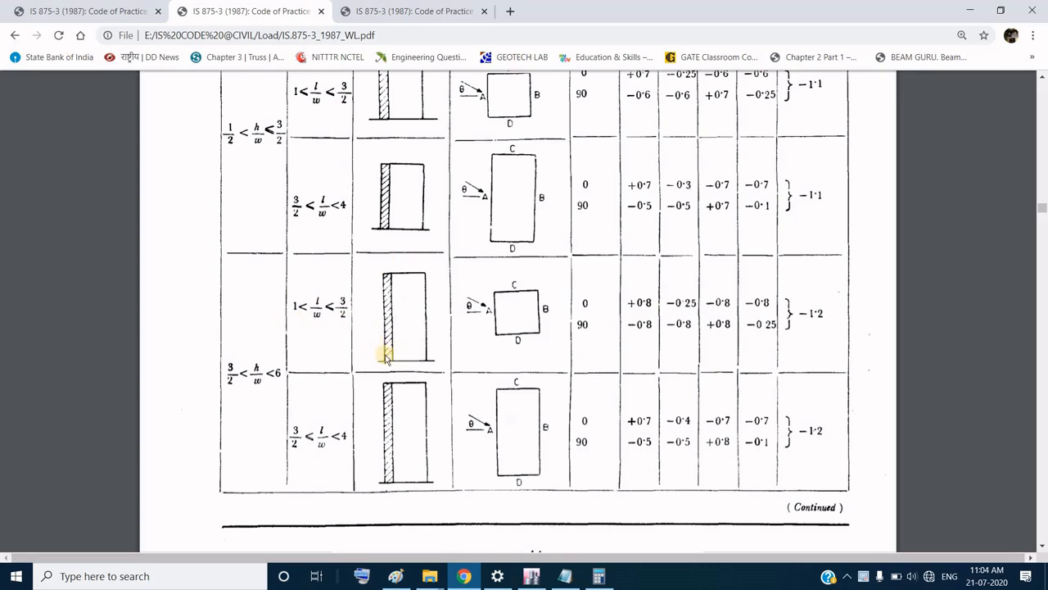
scroll(462, 331, up, 5)
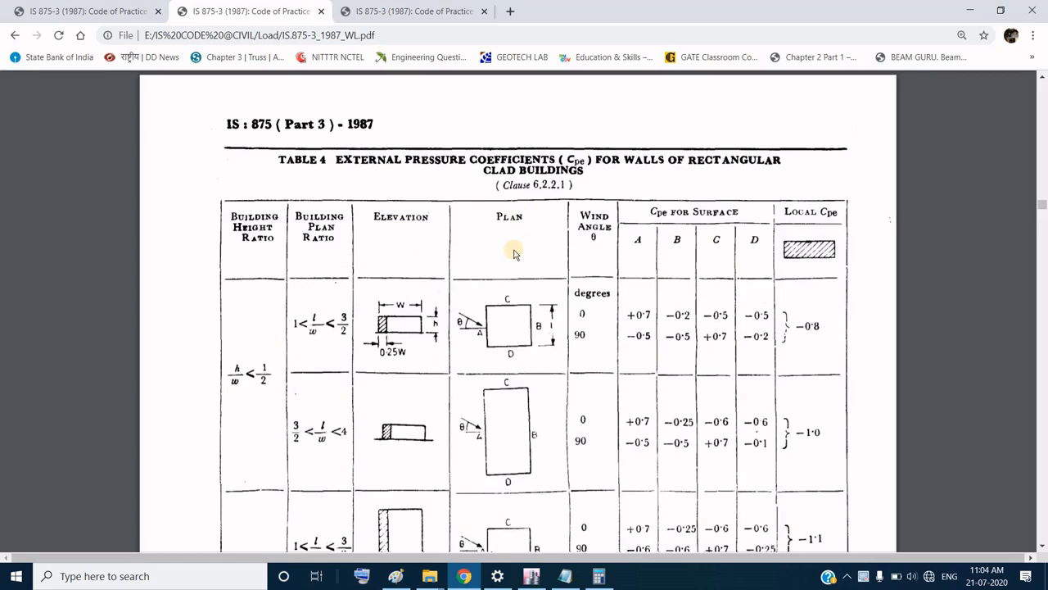
scroll(524, 411, down, 4)
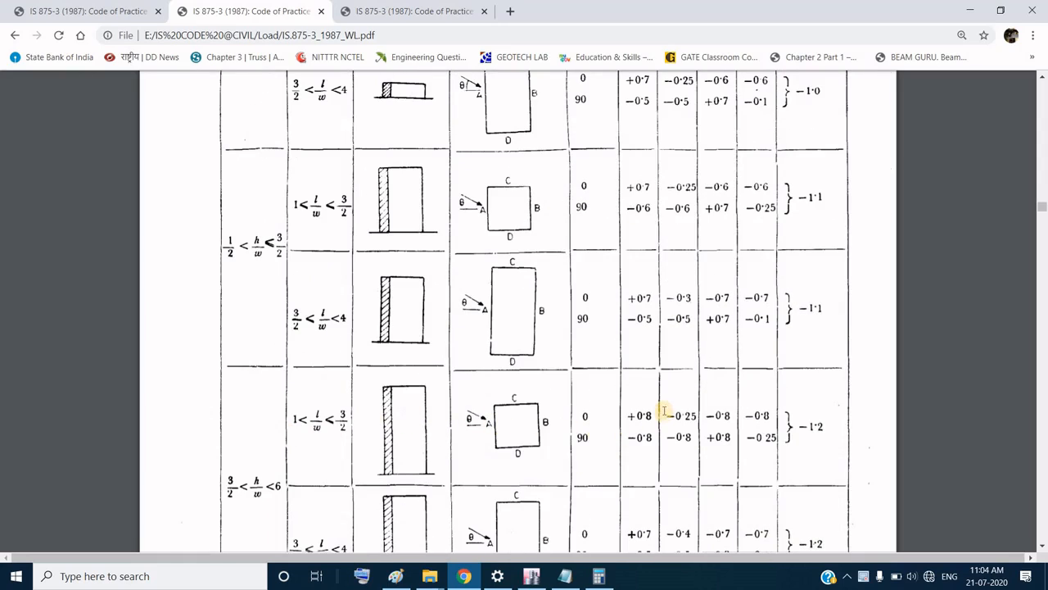
scroll(660, 393, up, 5)
scroll(650, 338, up, 1)
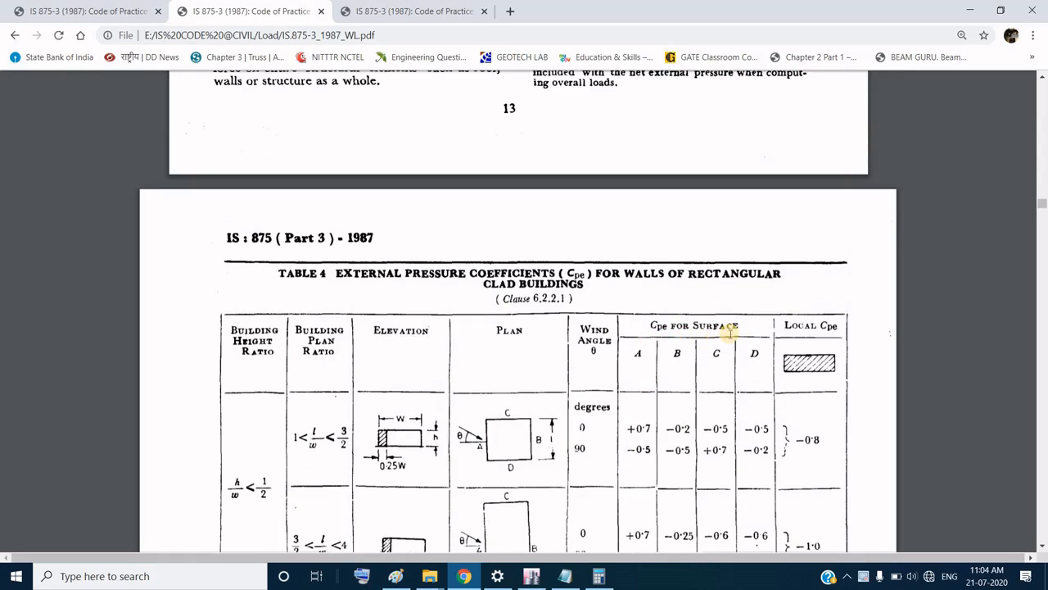
scroll(592, 428, down, 5)
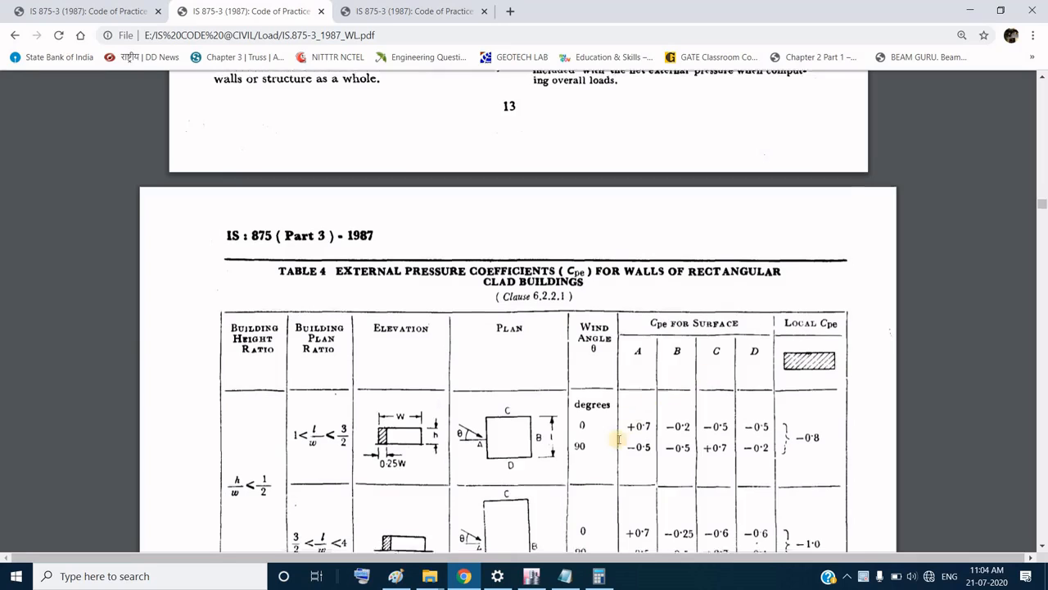
scroll(585, 237, up, 2)
scroll(587, 282, up, 1)
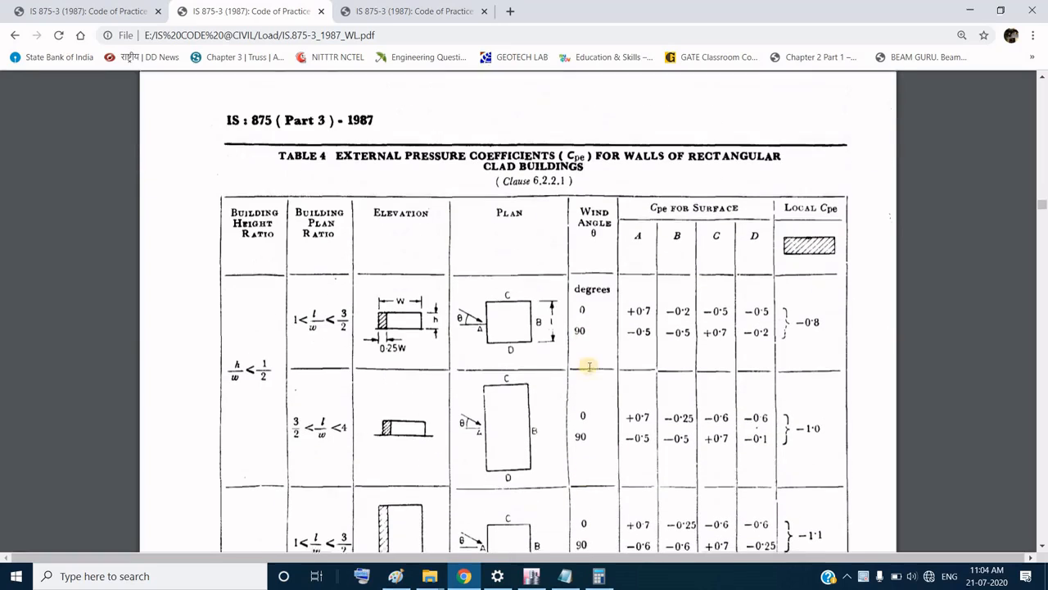
scroll(588, 494, down, 4)
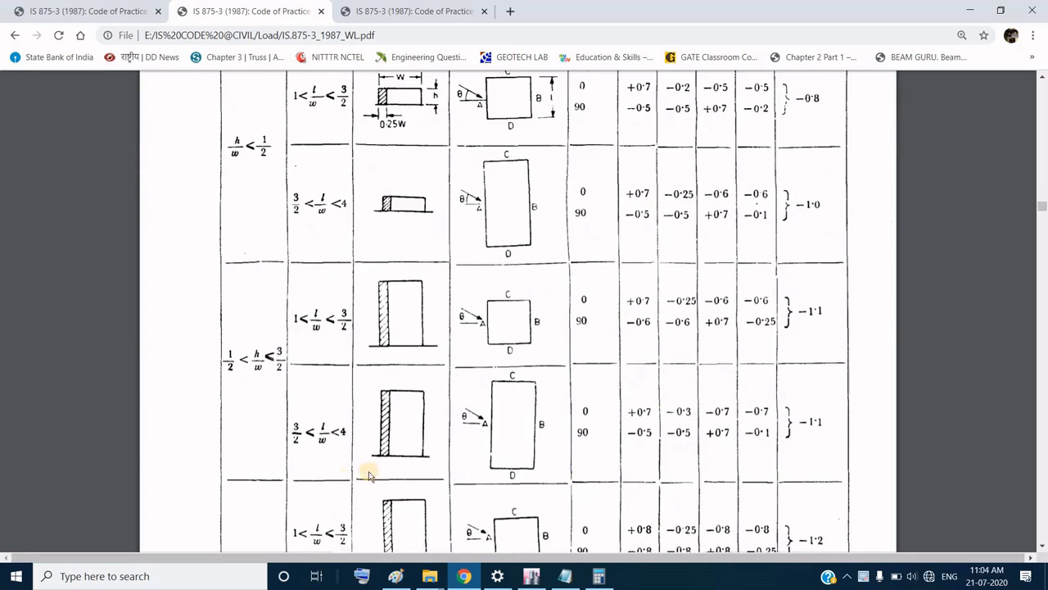
scroll(335, 417, down, 3)
scroll(466, 295, down, 1)
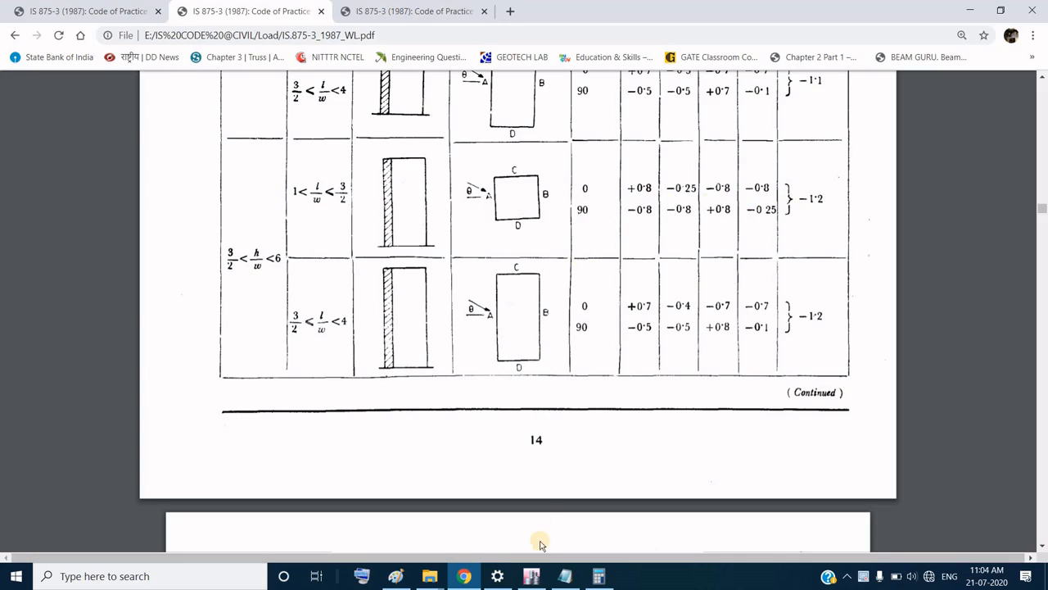
Step: Switch to ETABS, close the wind pressure coefficient assignment without applying it, and display the elevation view along grid line A
click(531, 575)
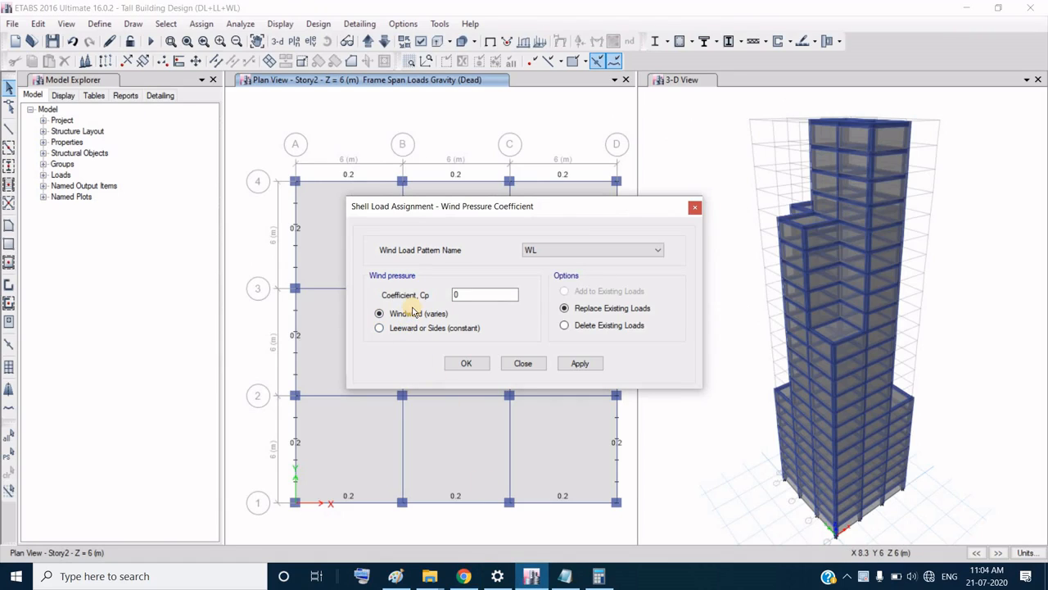
click(528, 364)
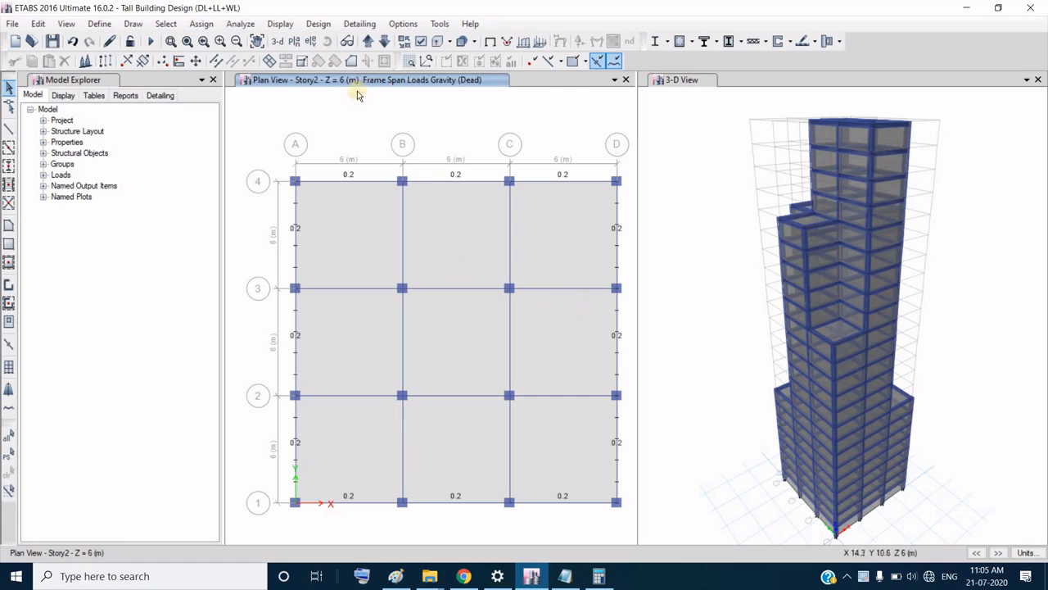
click(312, 43)
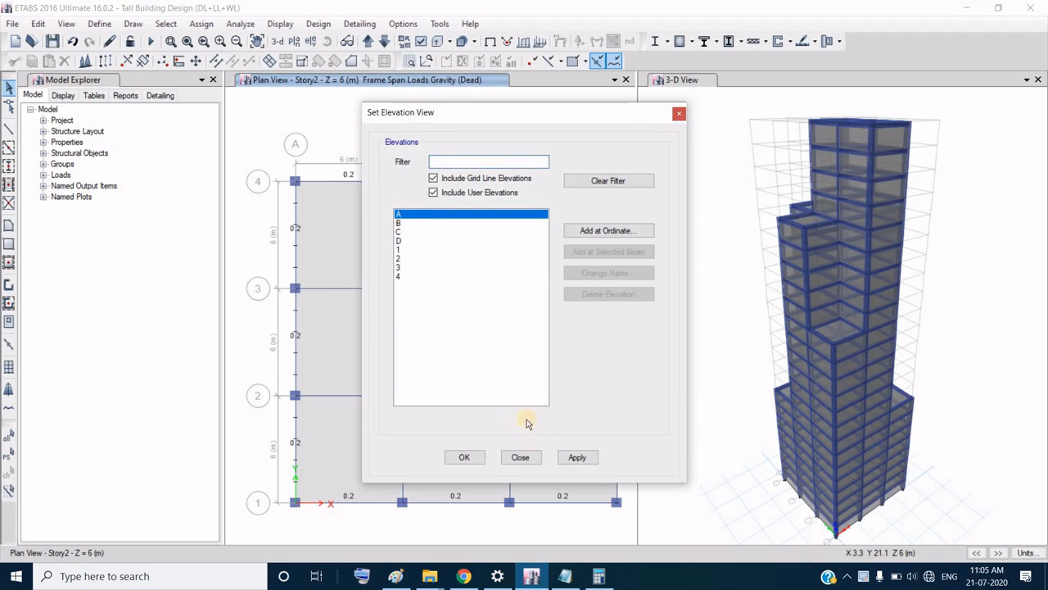
click(577, 459)
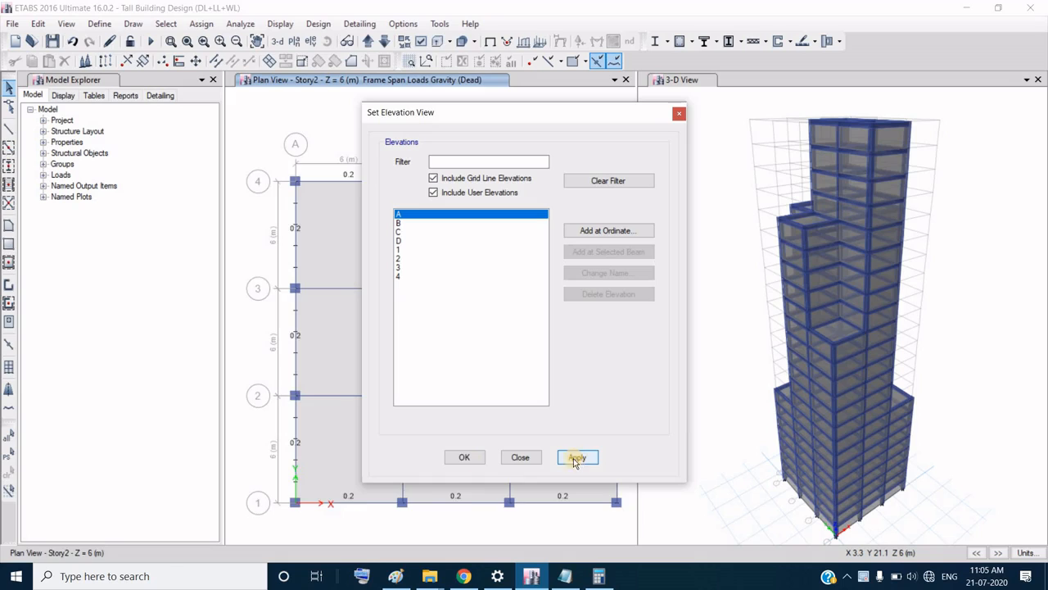
click(463, 458)
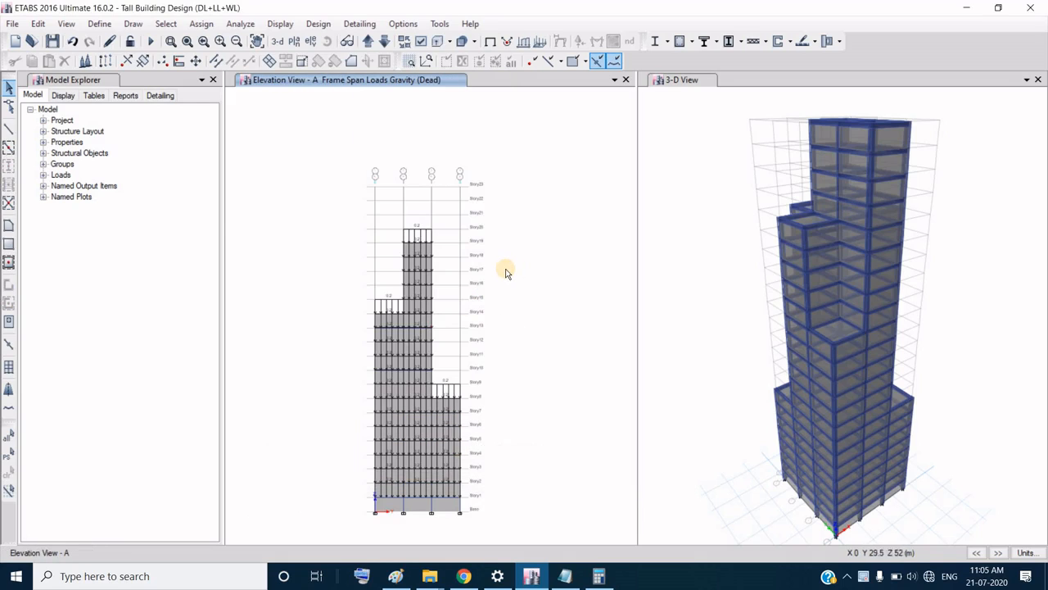
Step: Show the undeformed shape in elevation A without frame loads, and set the story scope to All Stories
scroll(508, 272, up, 2)
scroll(505, 283, down, 2)
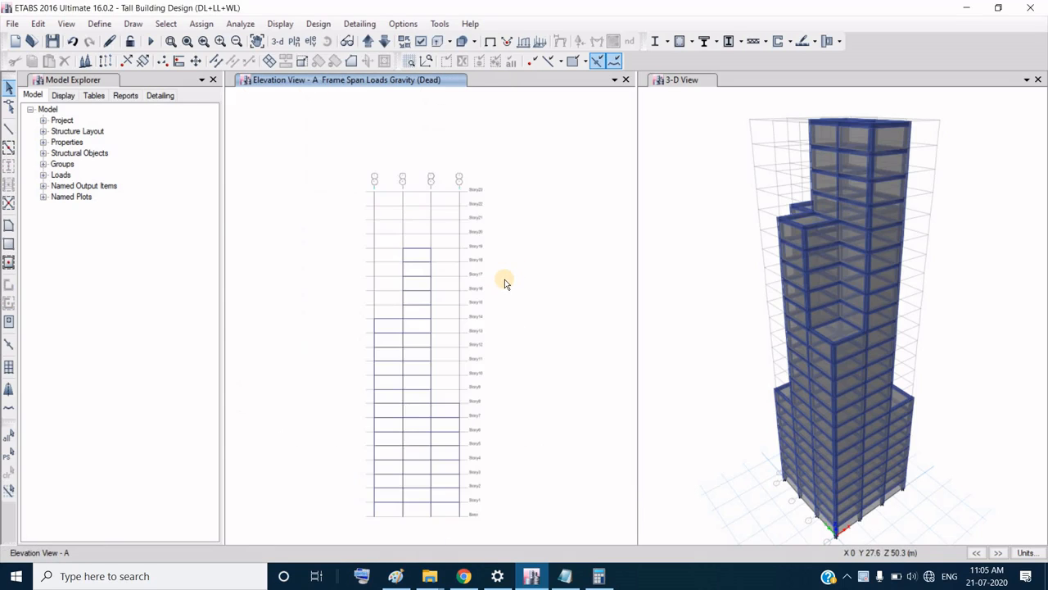
scroll(492, 293, up, 2)
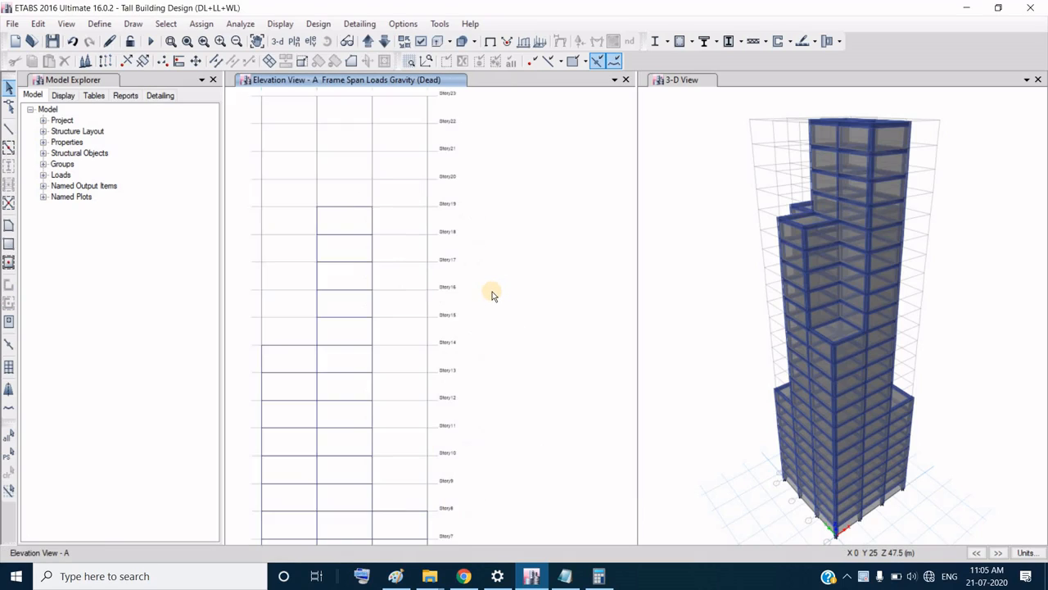
middle_drag(416, 295, 499, 271)
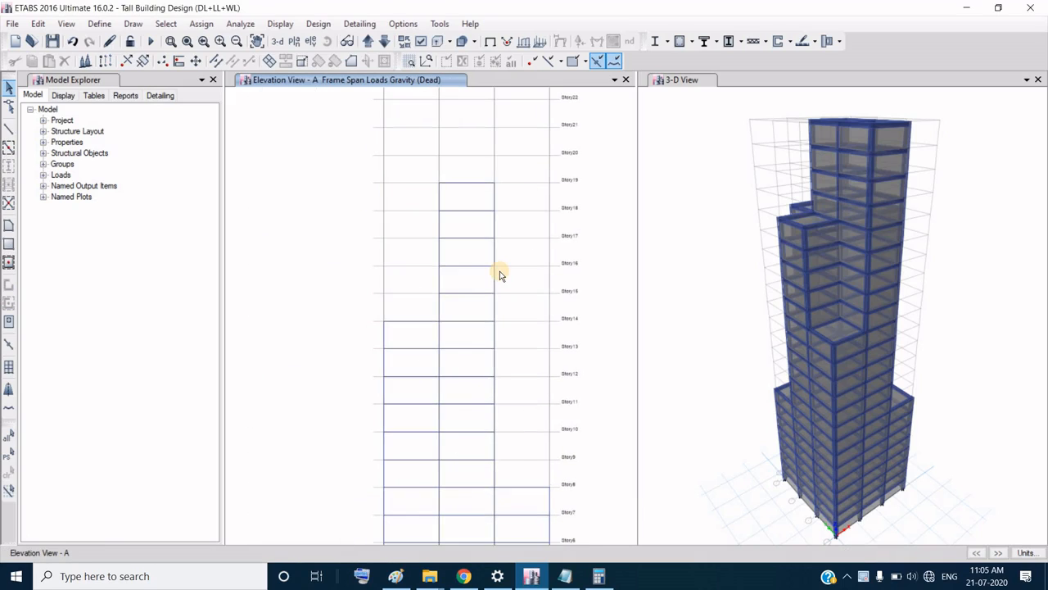
click(490, 41)
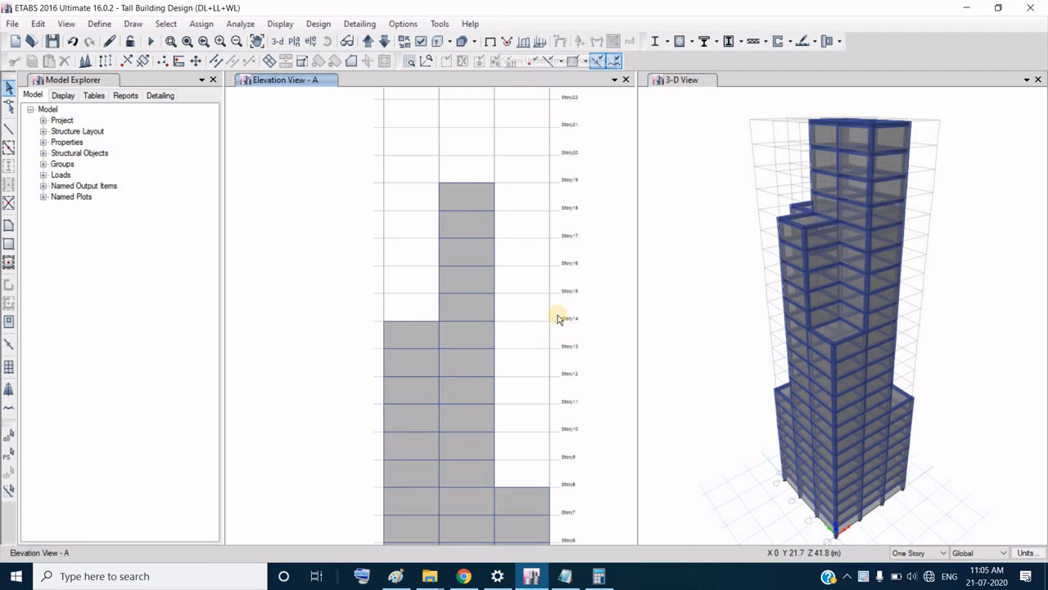
scroll(559, 319, down, 2)
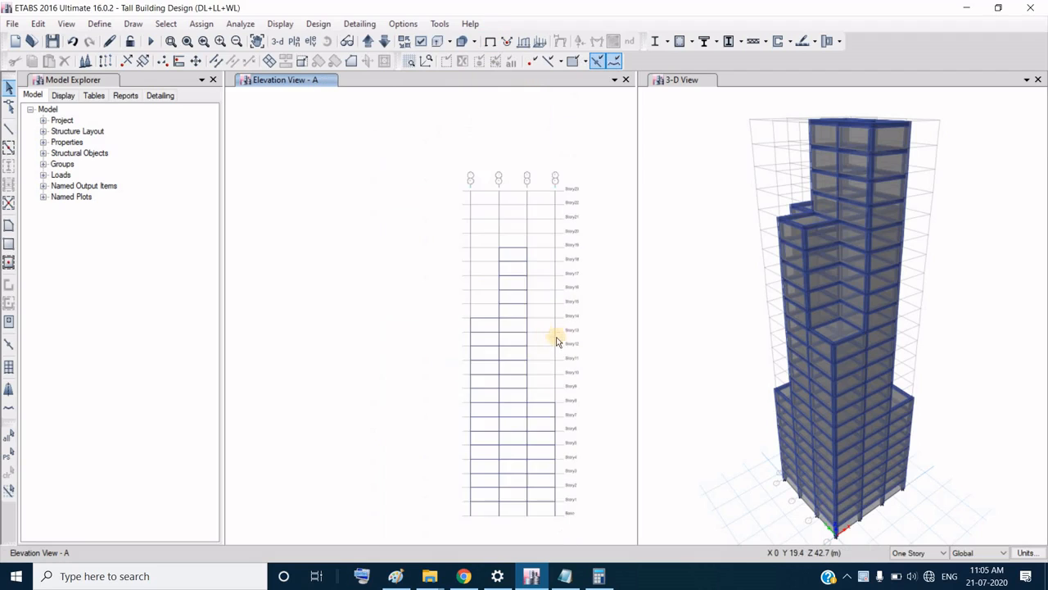
click(917, 553)
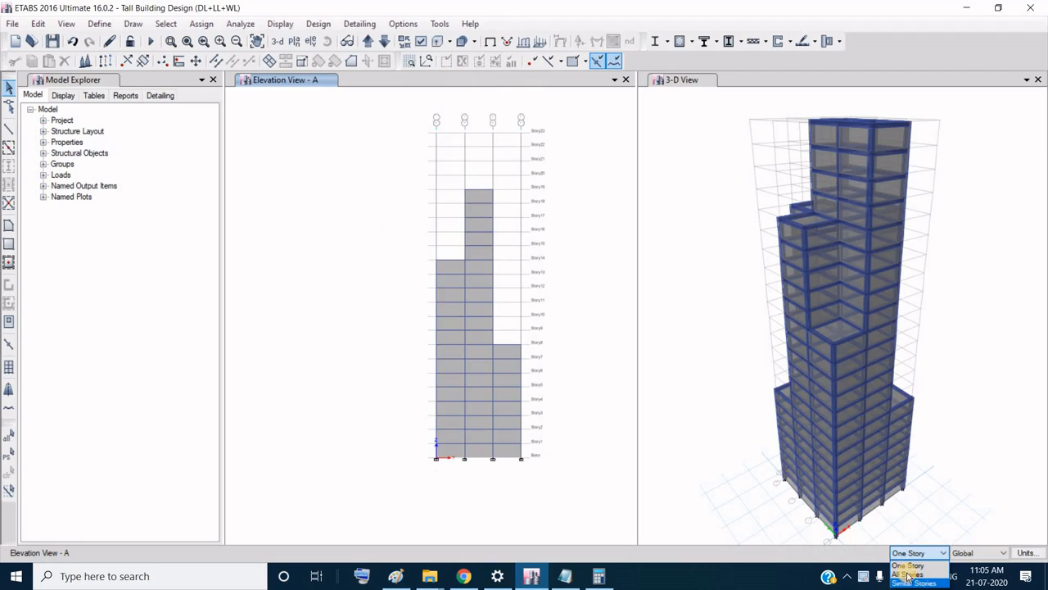
click(907, 575)
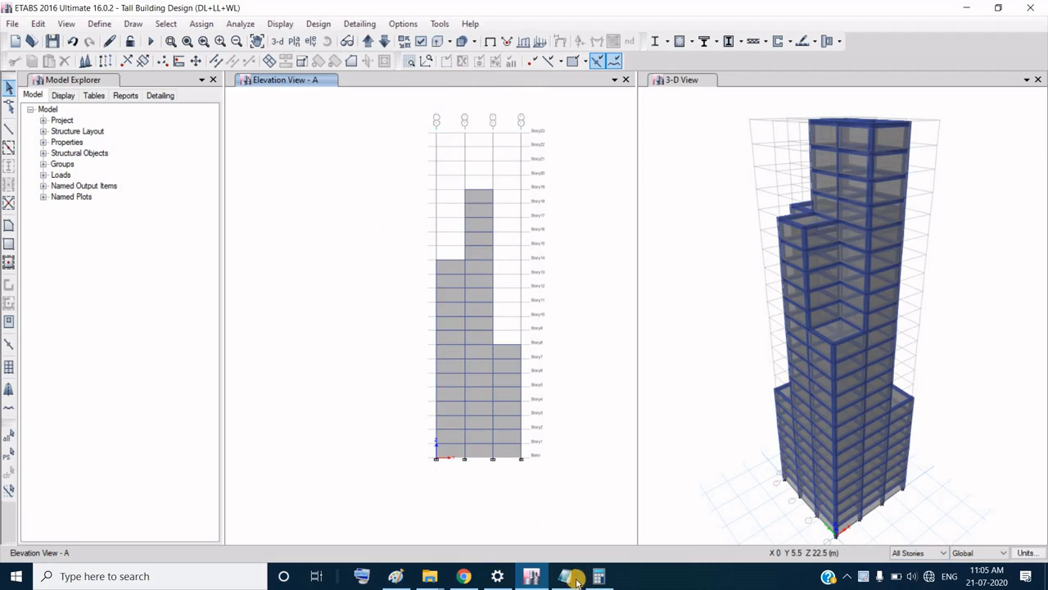
Step: Review the Table 4 Cpe values in the code PDF, return to ETABS, and select all wall shells in elevation A
click(471, 576)
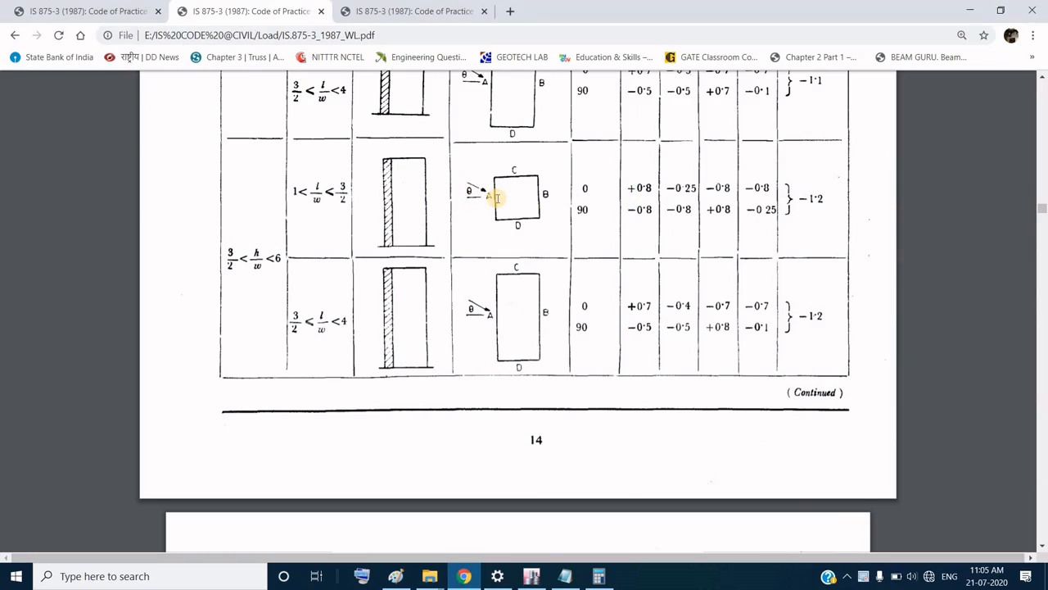
click(532, 575)
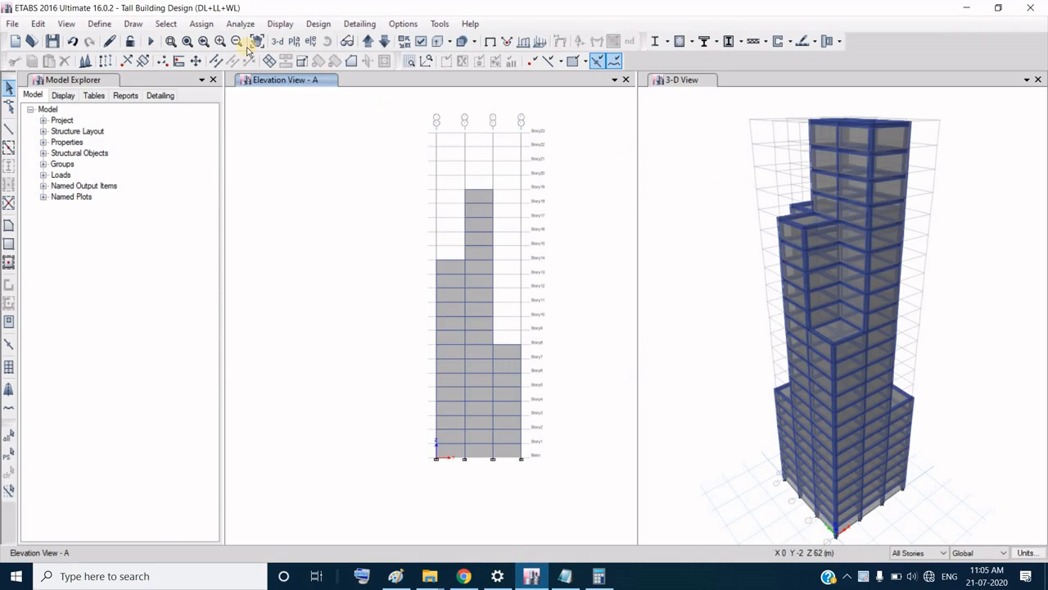
click(201, 27)
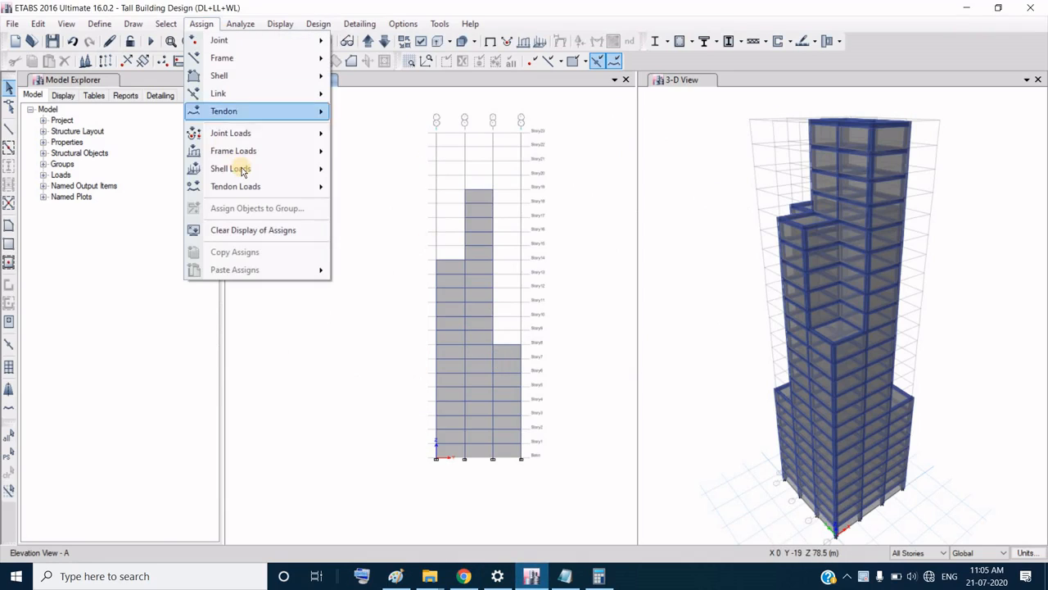
mouse_move(242, 168)
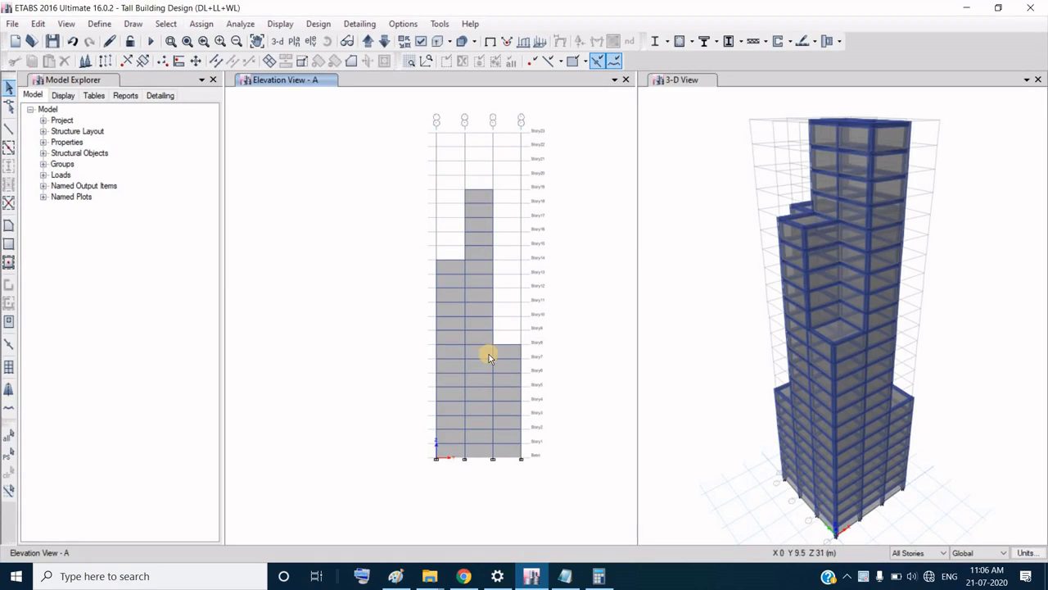
click(453, 270)
click(479, 197)
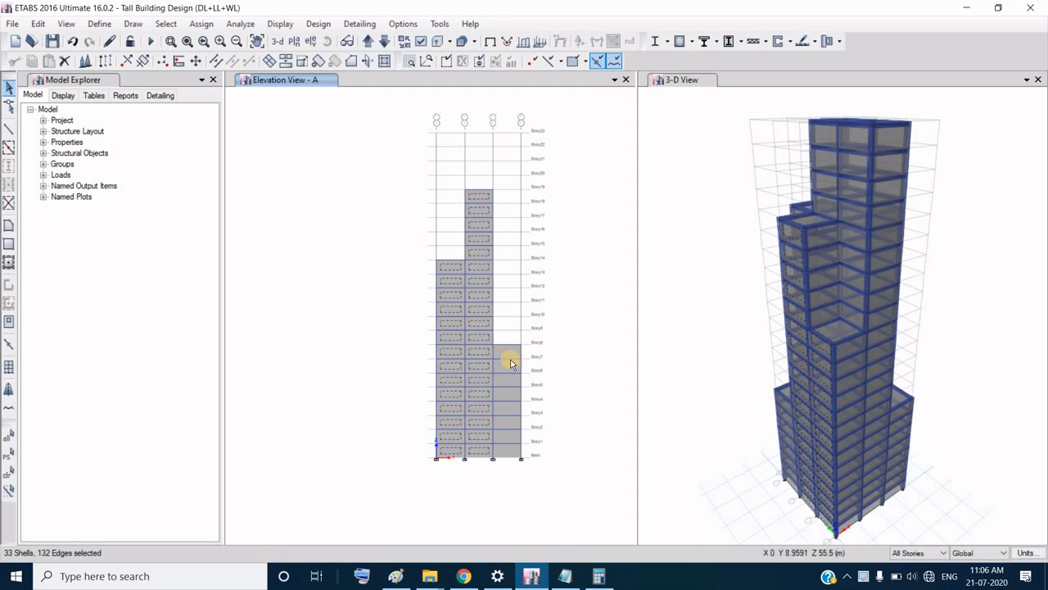
click(512, 359)
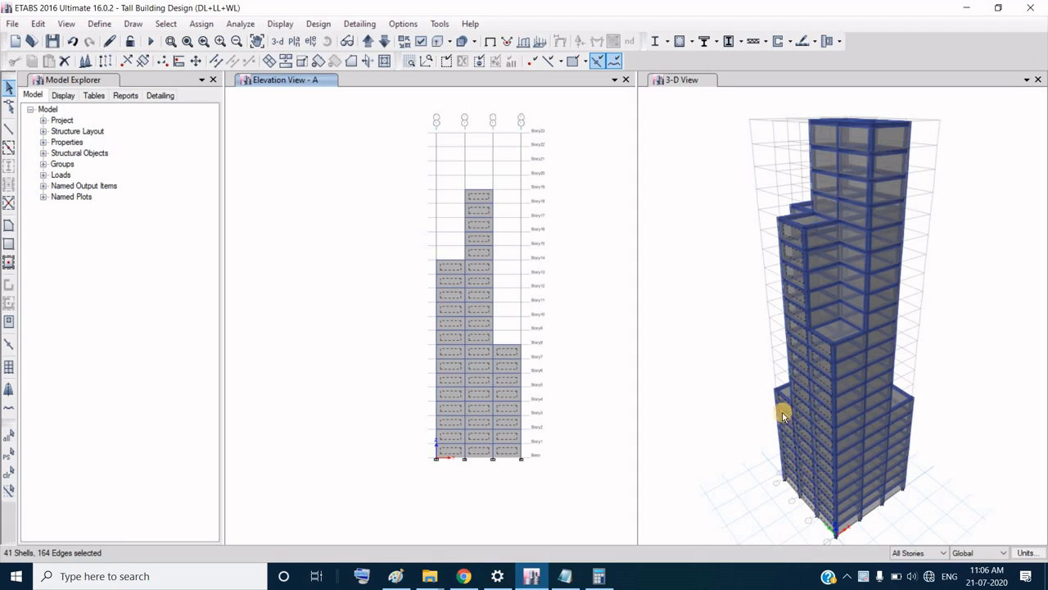
Step: Assign a windward wind pressure coefficient Cp of 0.8 for load pattern WL to the selected elevation A walls, replacing existing loads
click(201, 24)
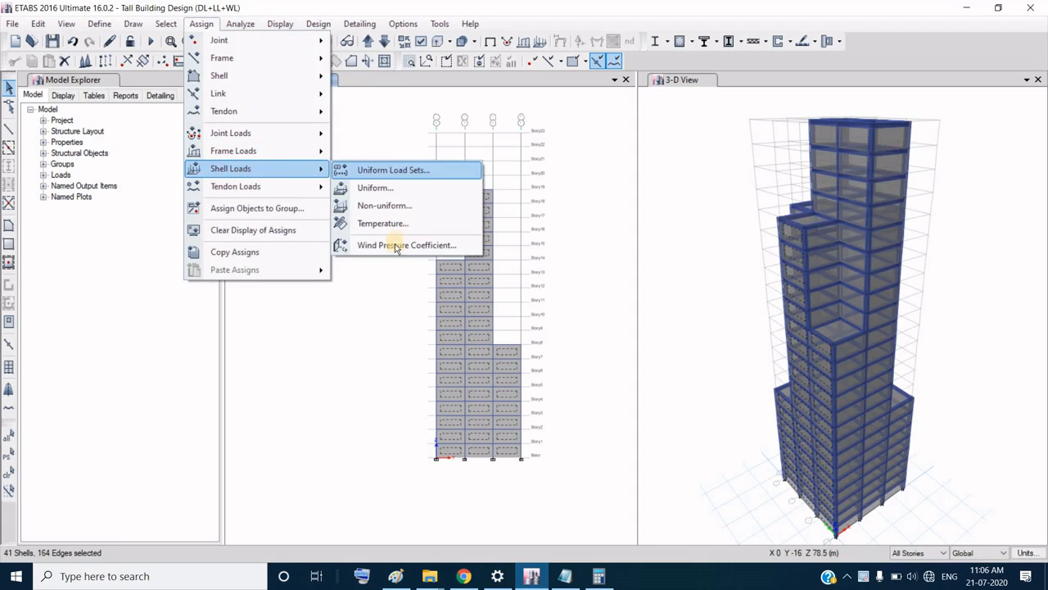
click(392, 246)
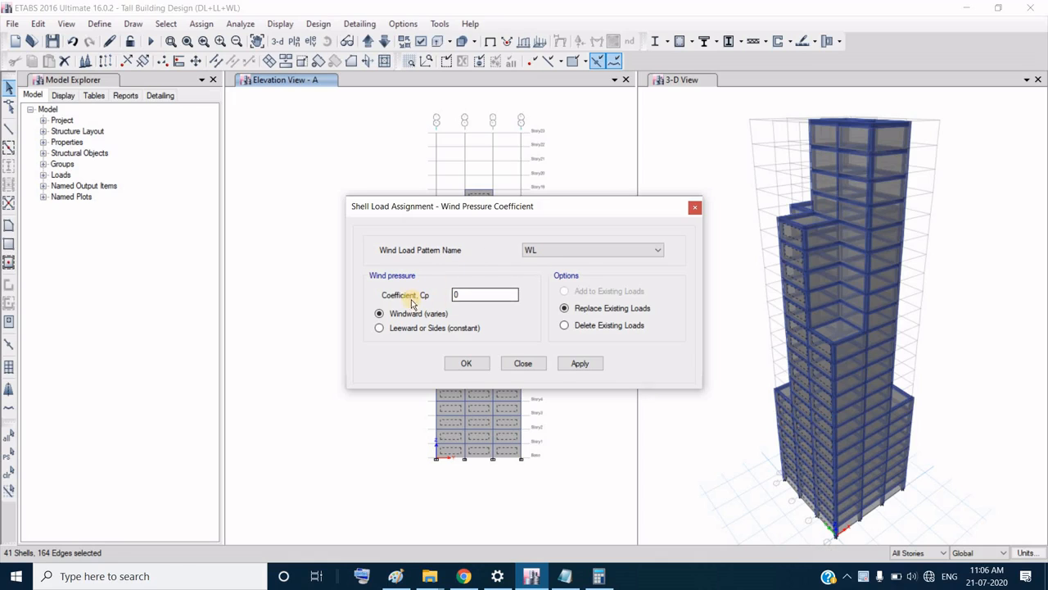
double_click(475, 296)
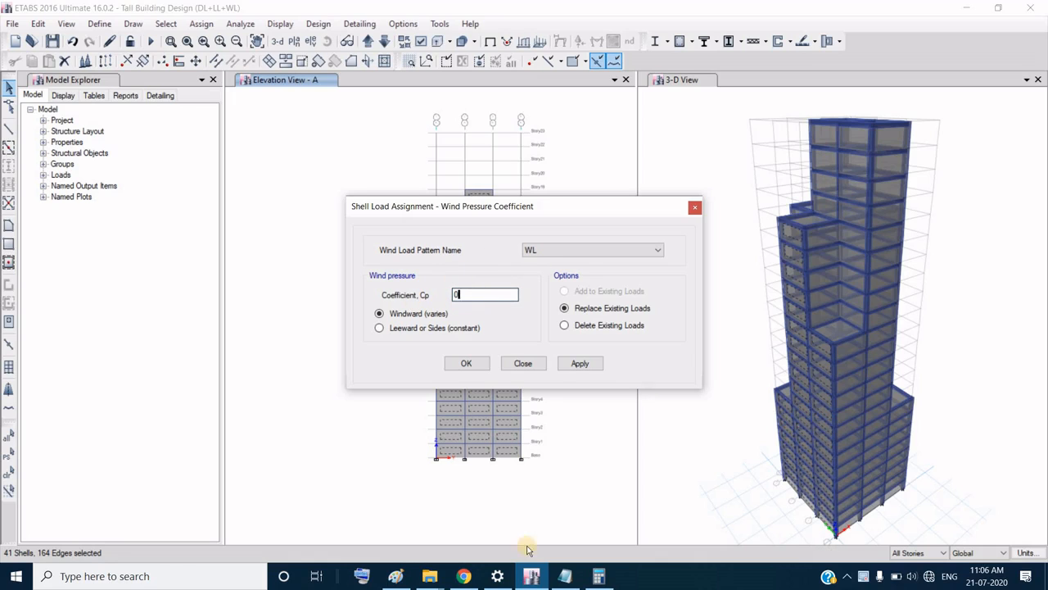
click(464, 577)
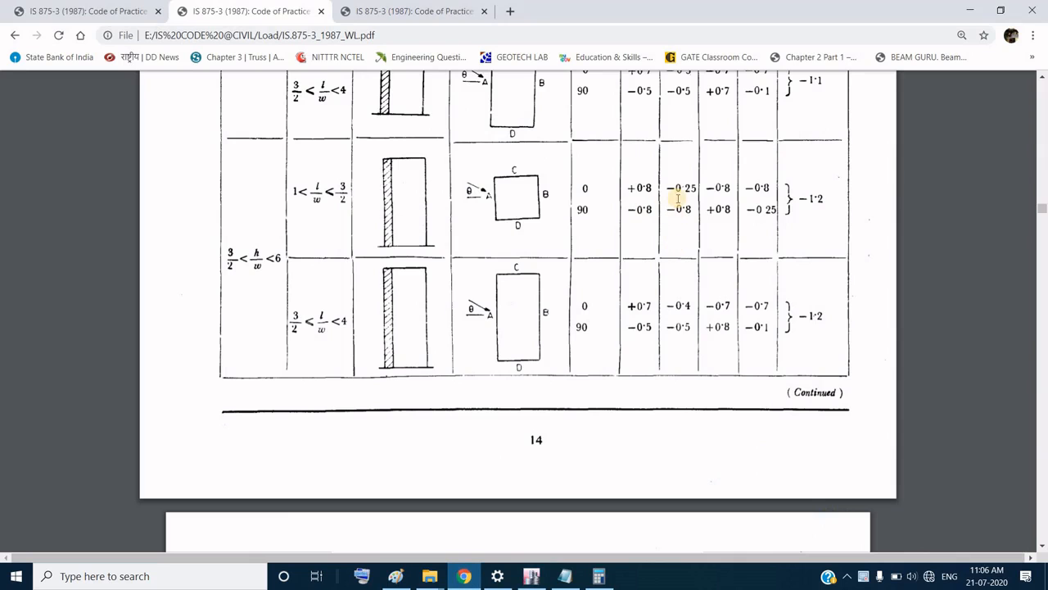
click(531, 576)
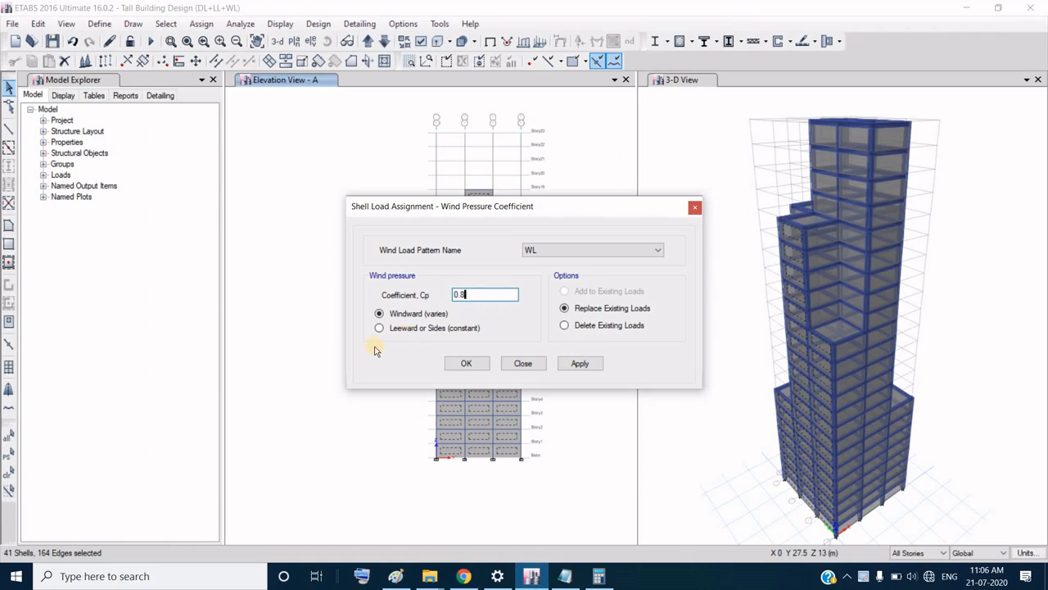
click(577, 365)
click(468, 364)
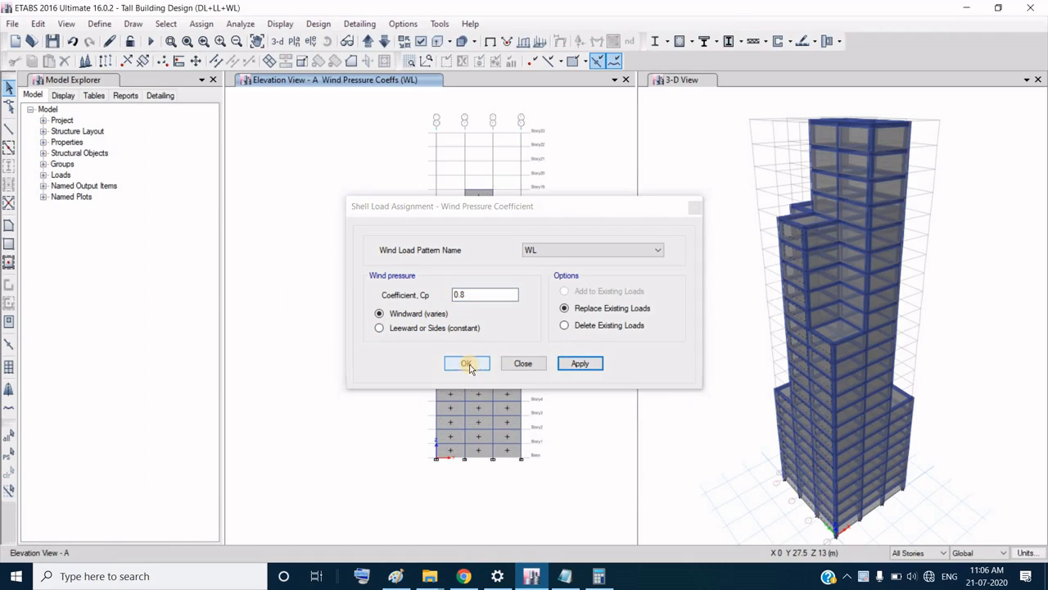
Step: Display the elevation view along grid line B and select all of its wall shells
click(309, 42)
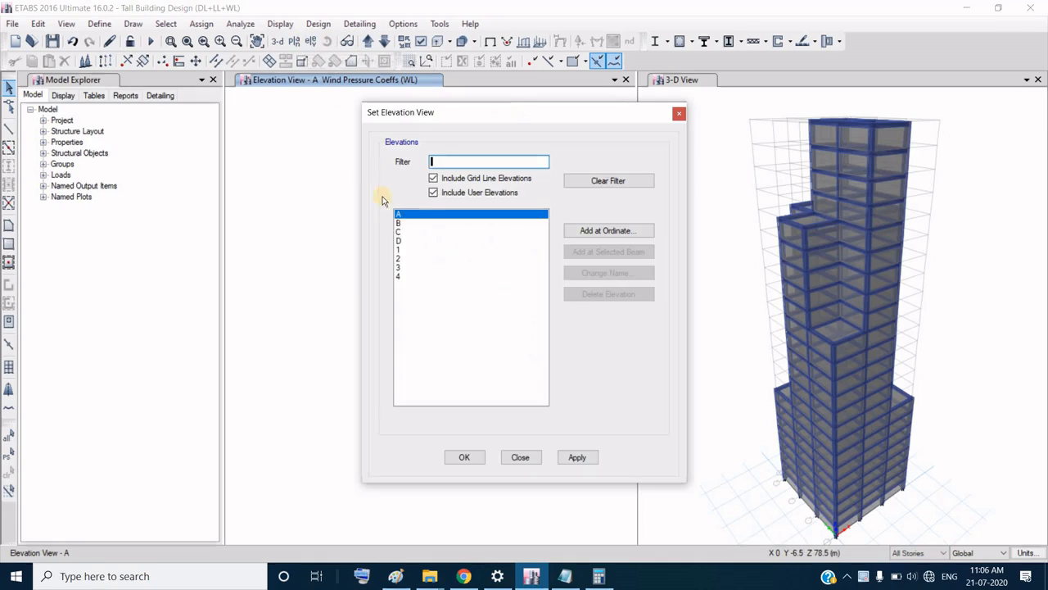
click(398, 222)
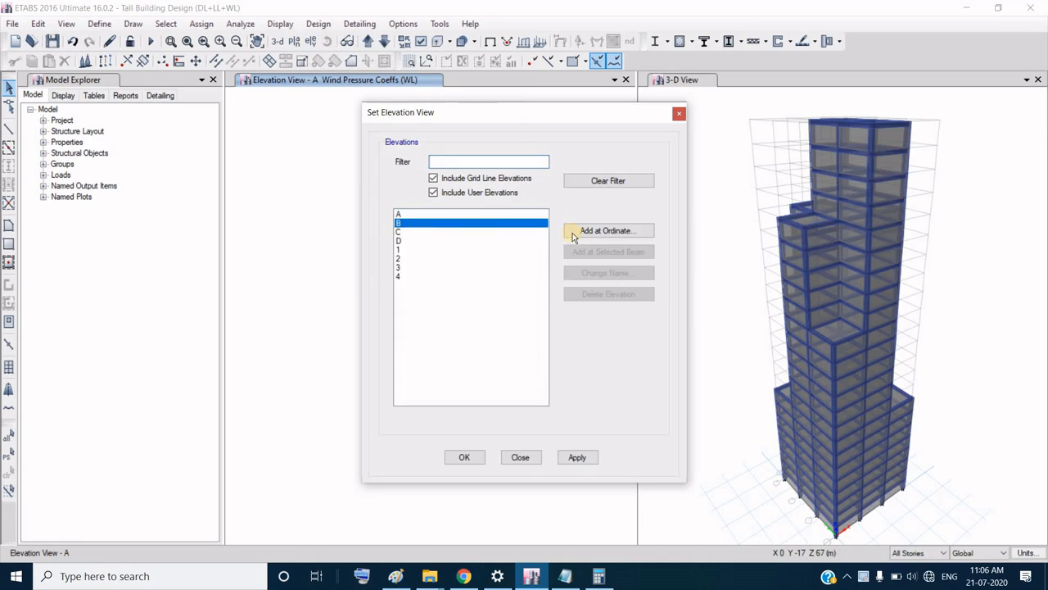
click(580, 461)
click(465, 578)
click(576, 457)
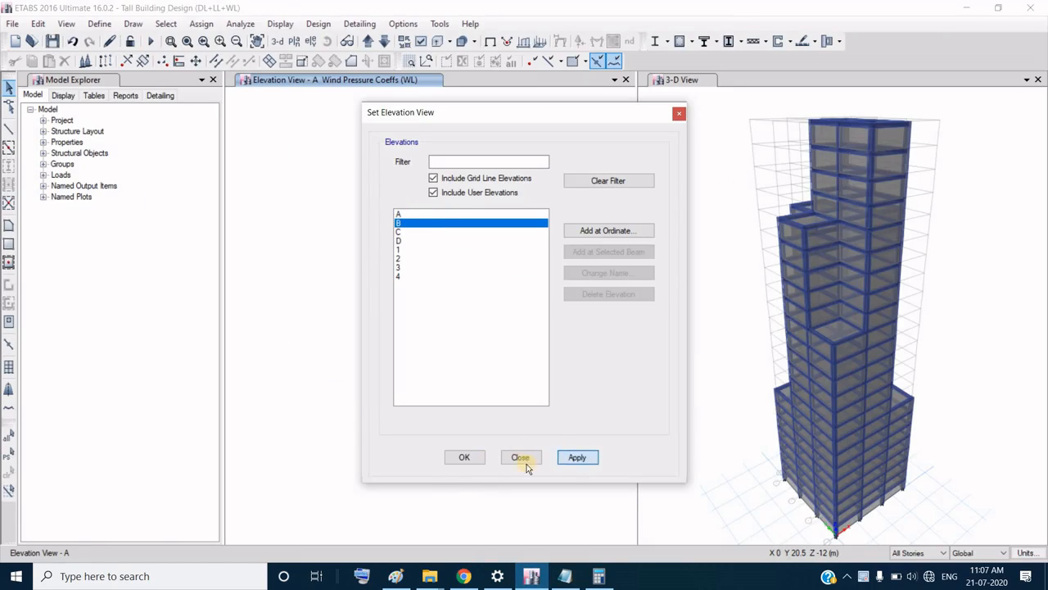
click(473, 461)
drag(445, 384, 414, 236)
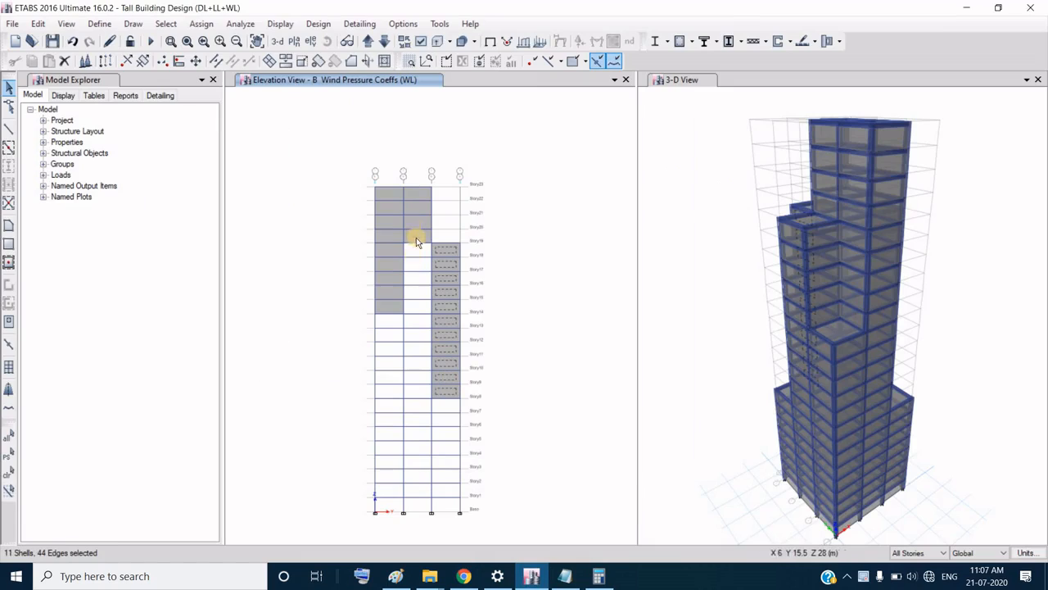
drag(387, 197, 382, 192)
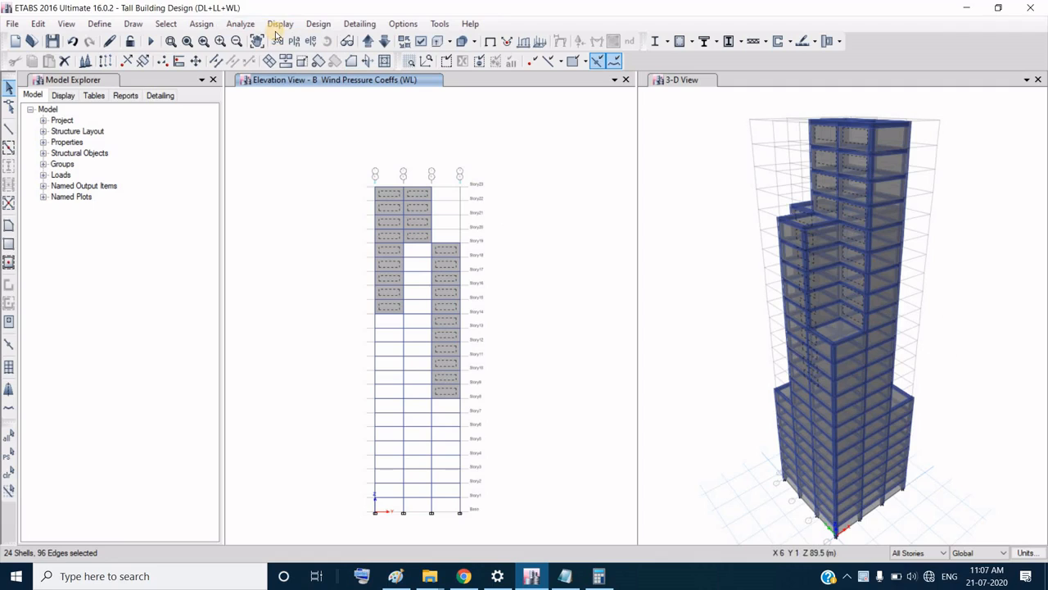
Step: Recheck Table 4 in the code PDF and assign the windward WL coefficient Cp 0.8 to the selected elevation B walls
click(200, 24)
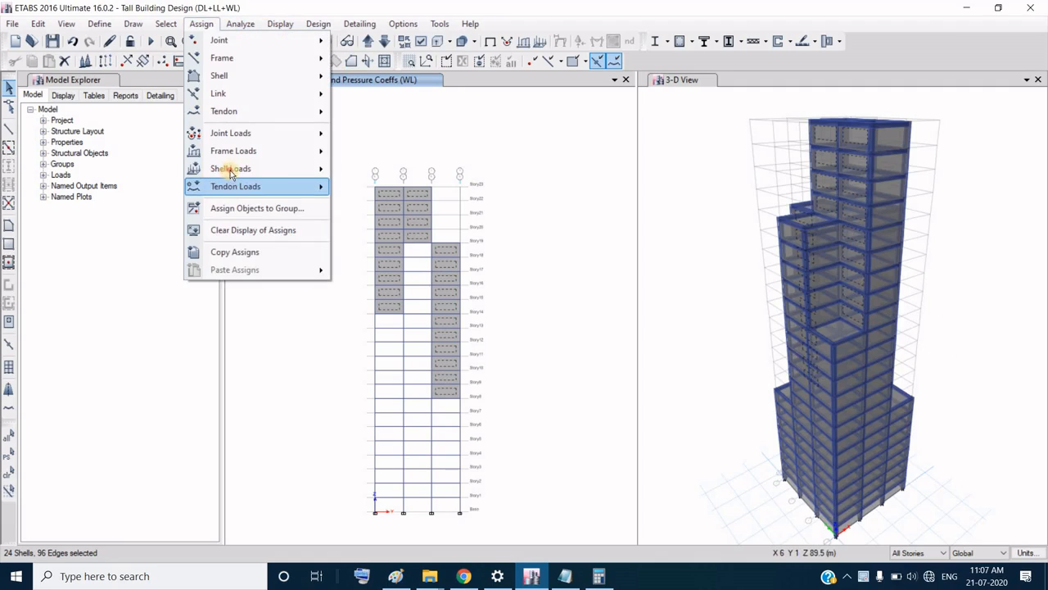
mouse_move(230, 168)
click(387, 244)
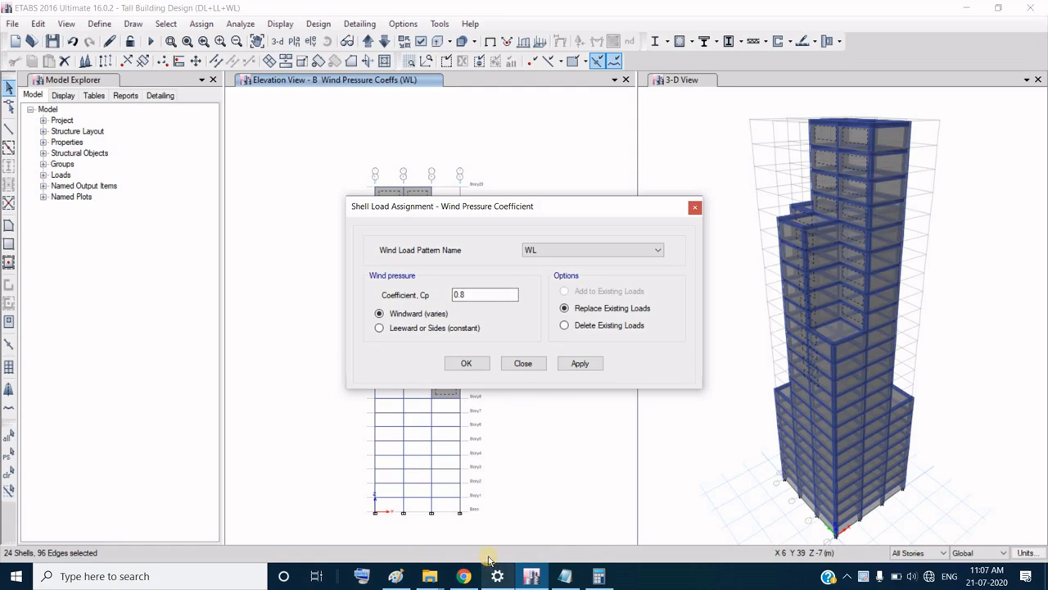
click(464, 576)
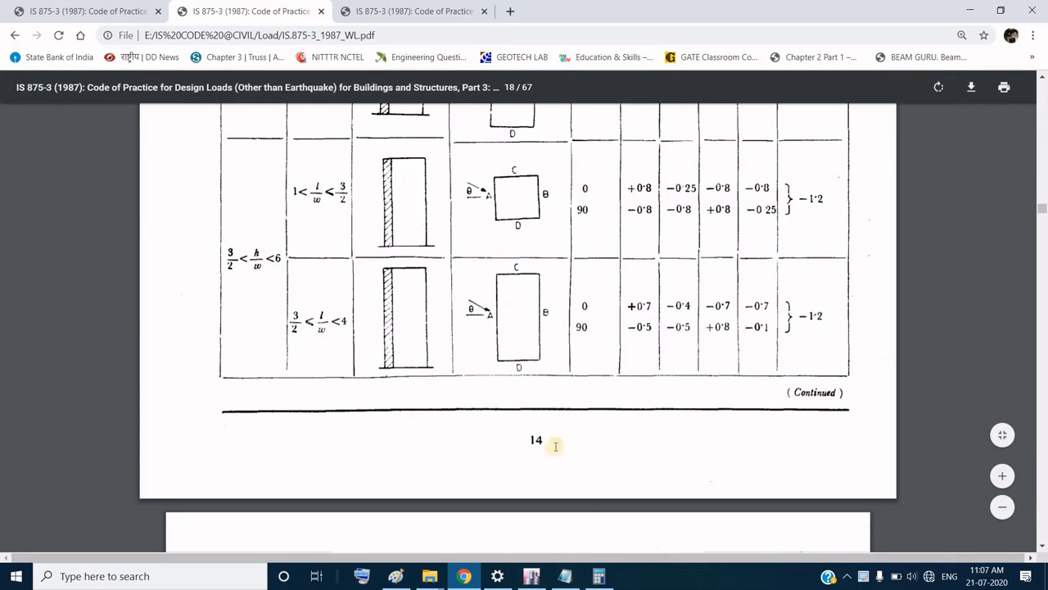
click(528, 577)
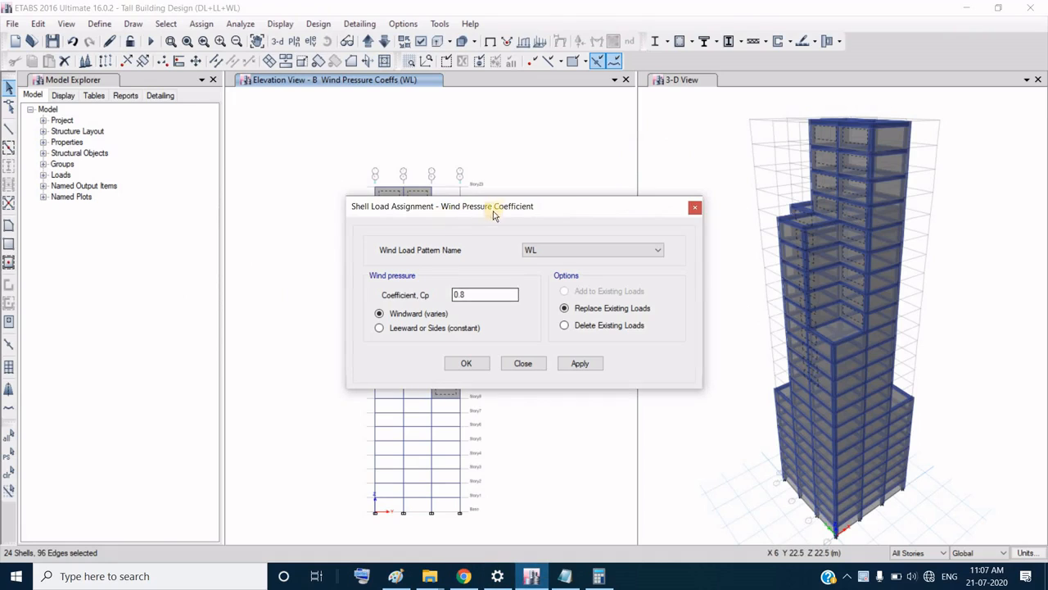
drag(568, 211, 623, 386)
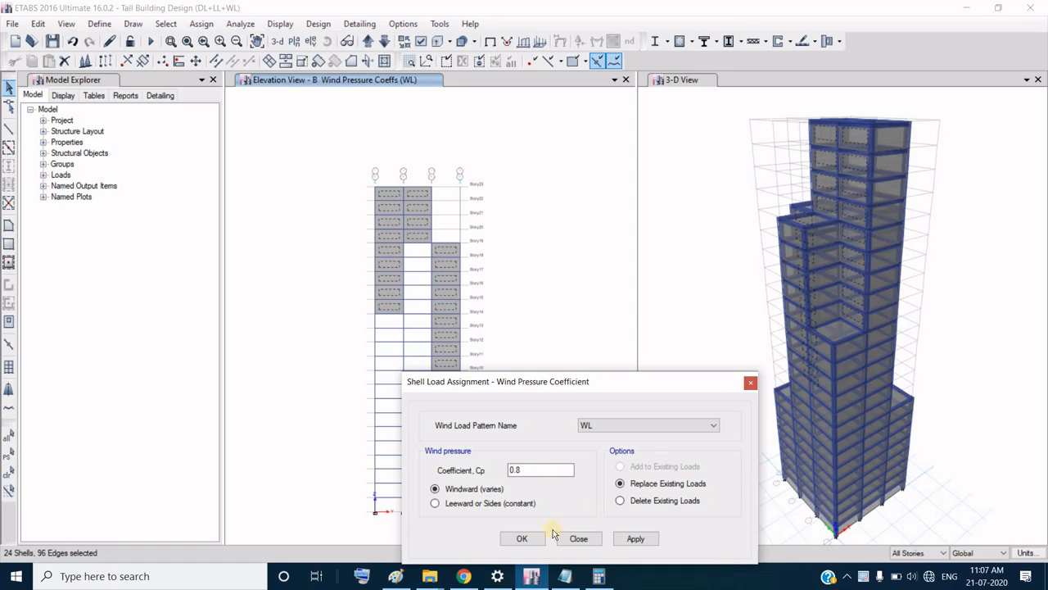
click(461, 578)
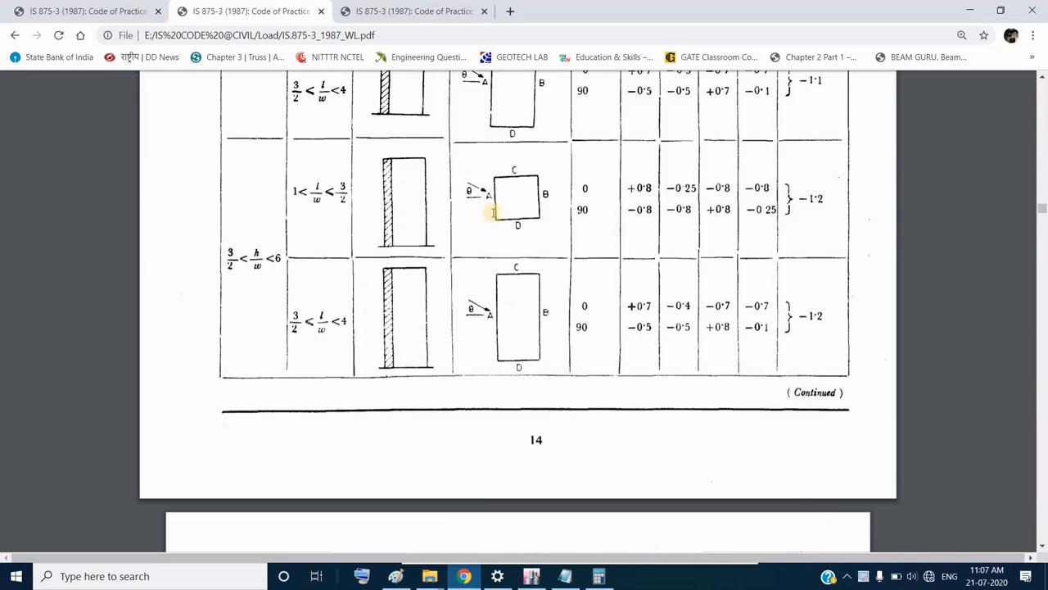
click(532, 574)
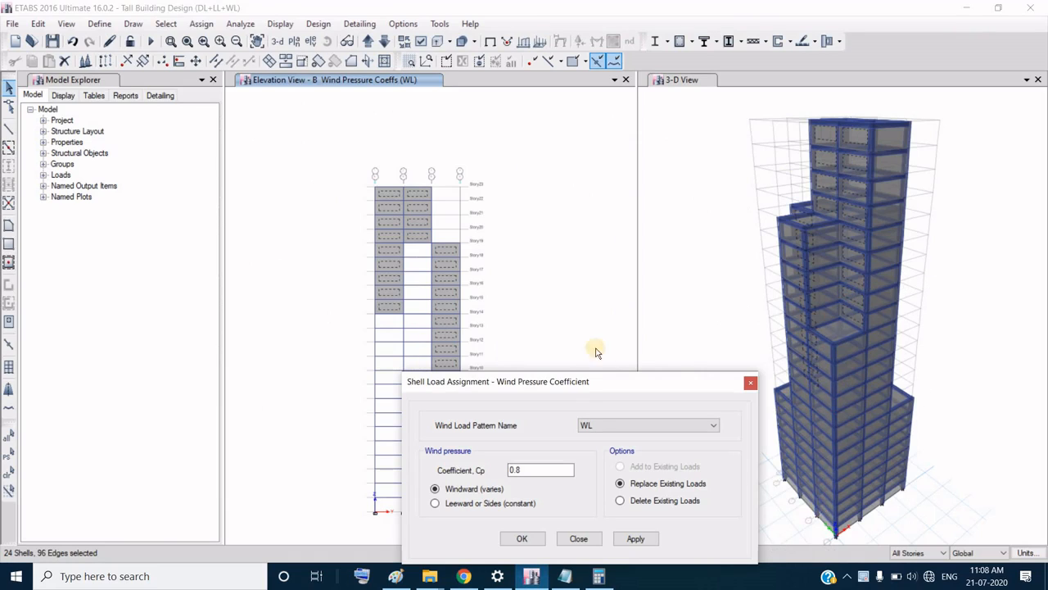
drag(583, 379, 554, 243)
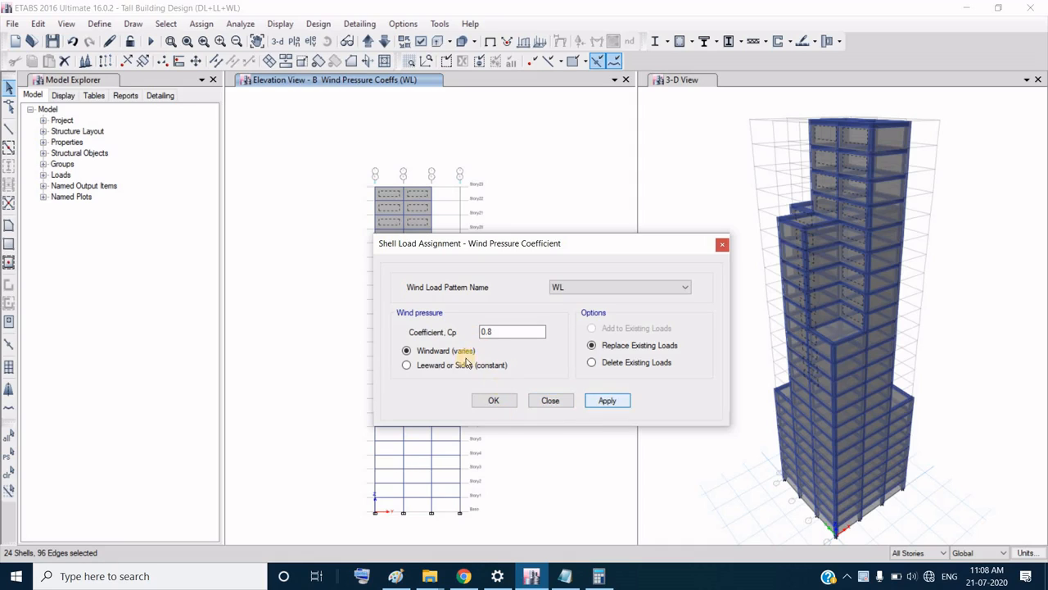
click(473, 578)
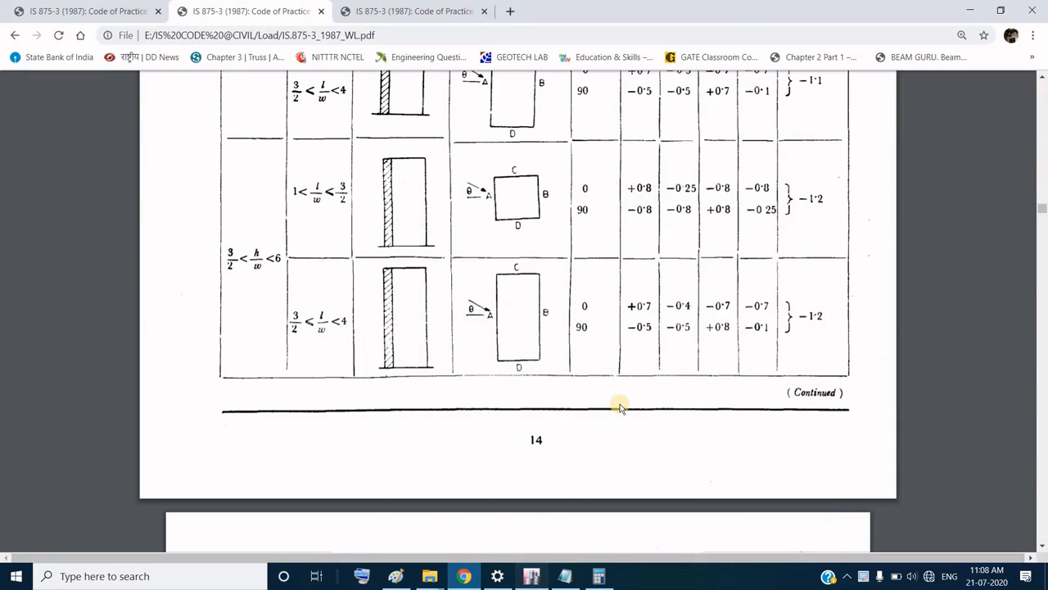
key(alt+Tab)
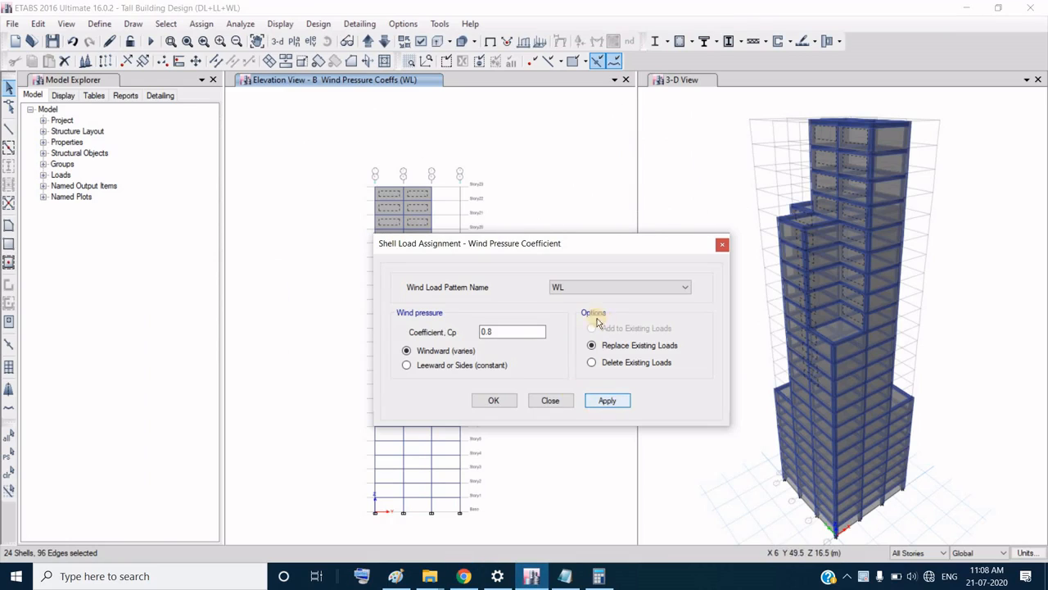
click(616, 401)
click(495, 401)
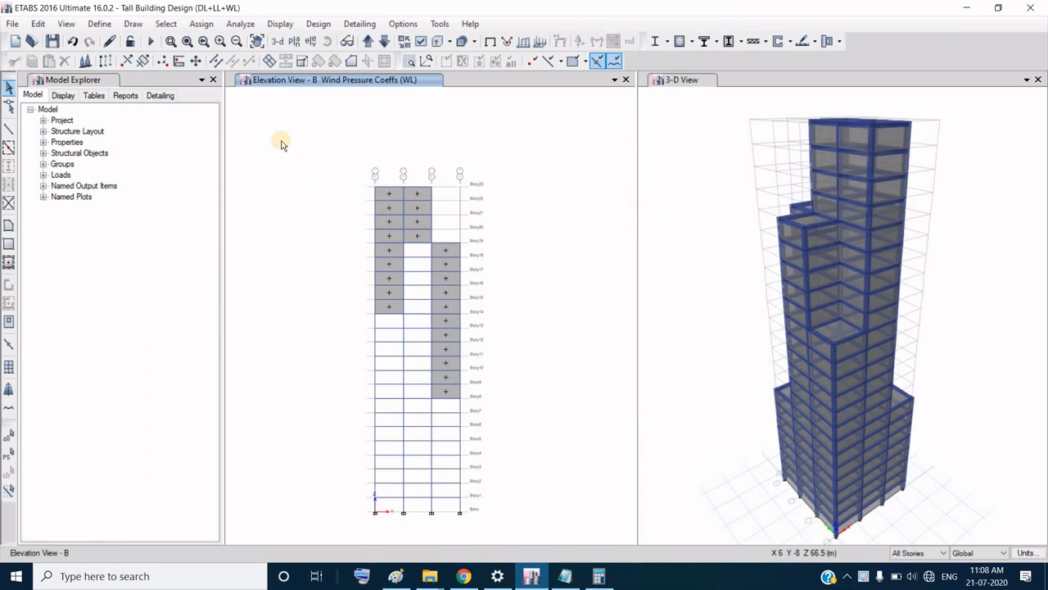
Step: Display the elevation view along grid line C
click(309, 44)
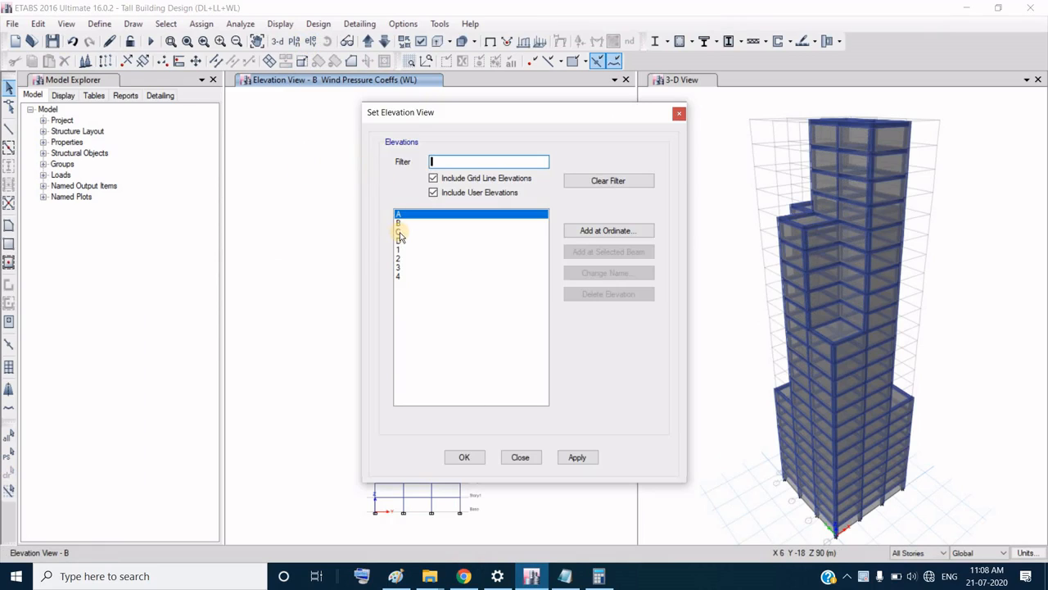
click(400, 233)
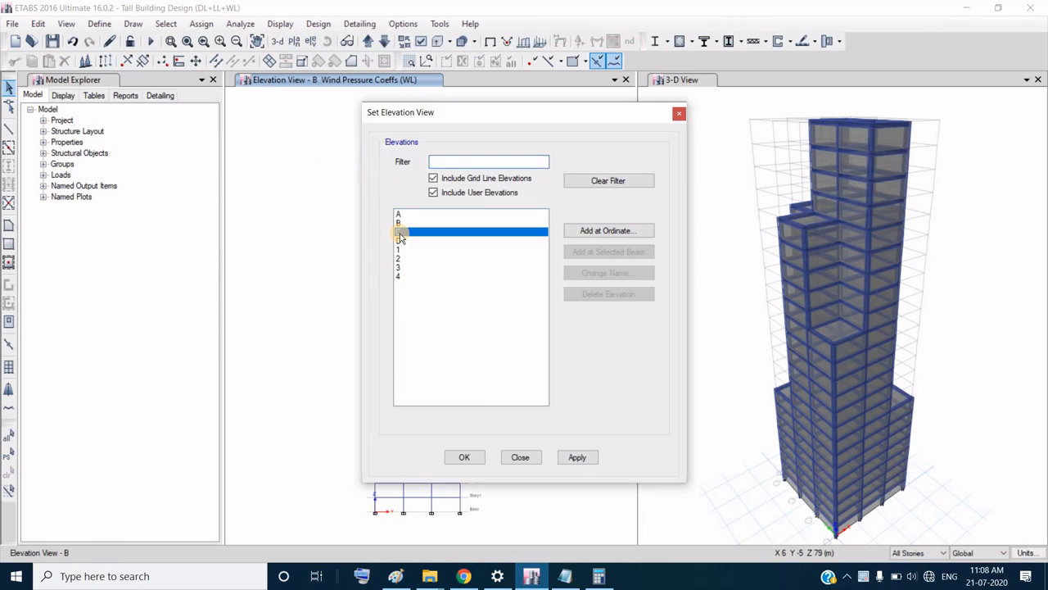
click(577, 457)
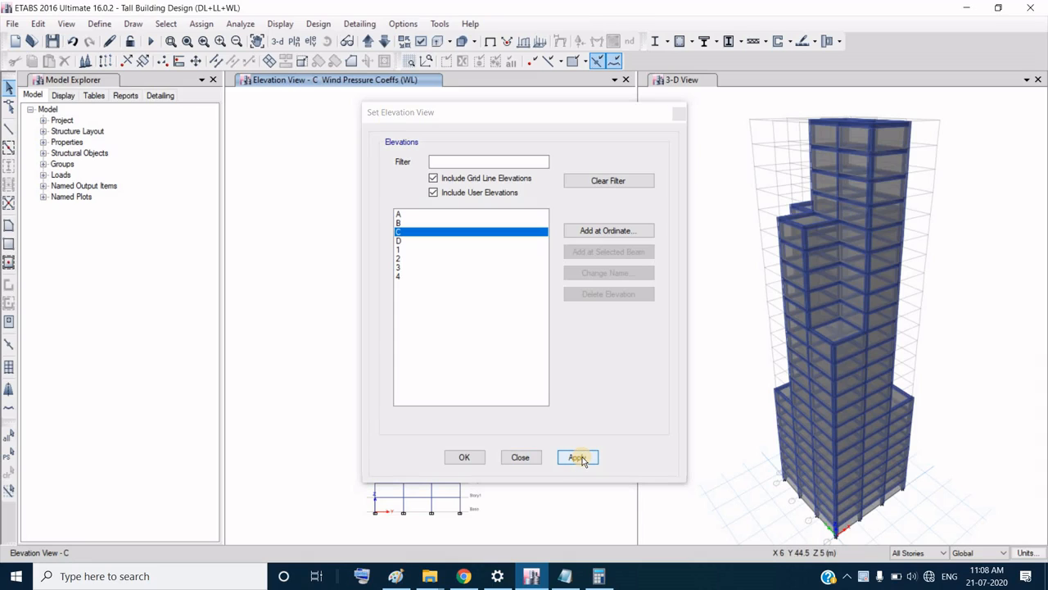
click(520, 457)
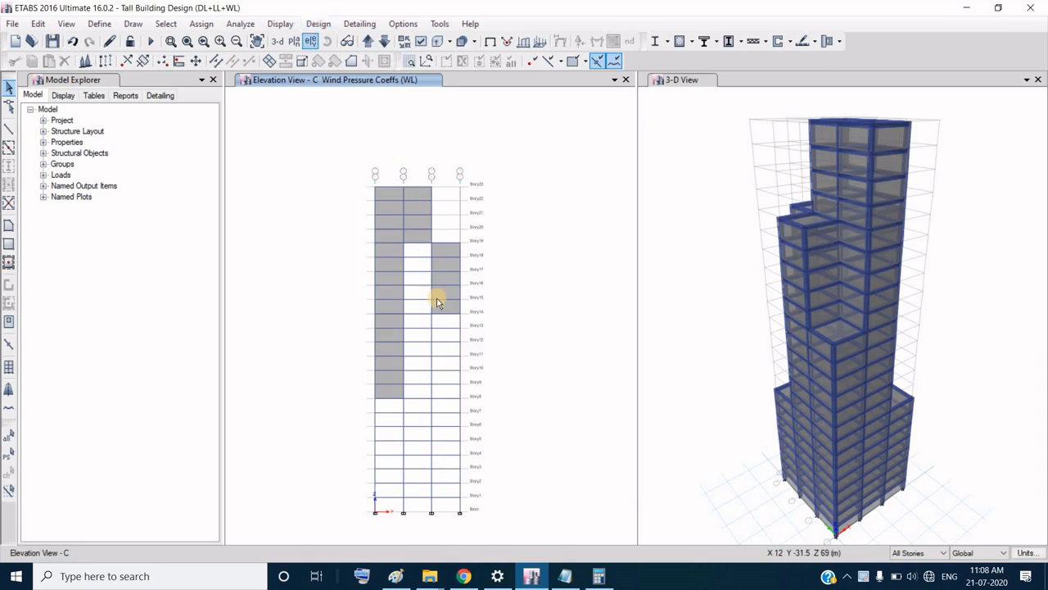
click(311, 42)
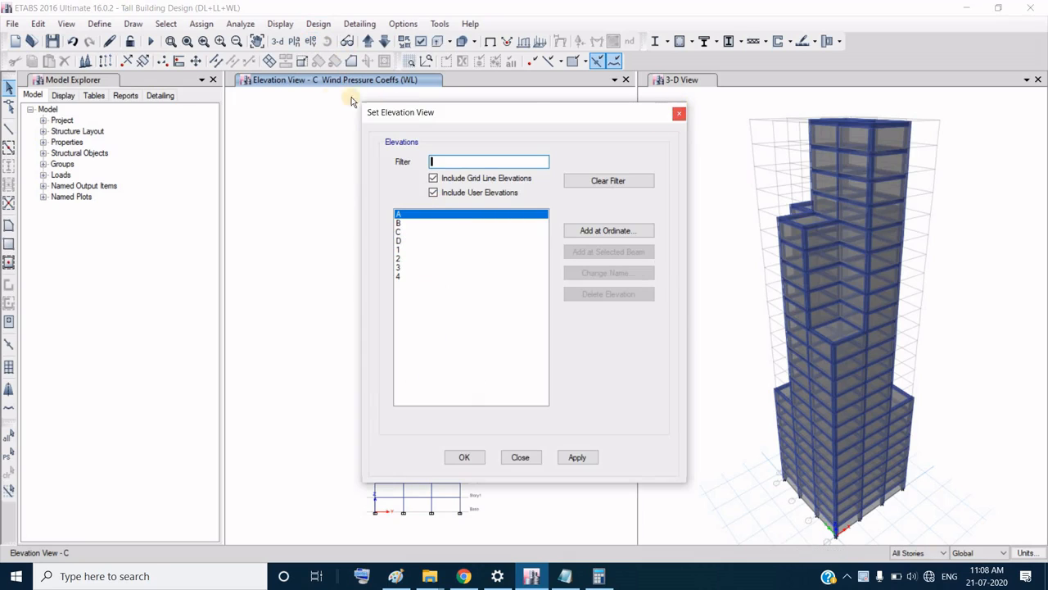
click(679, 115)
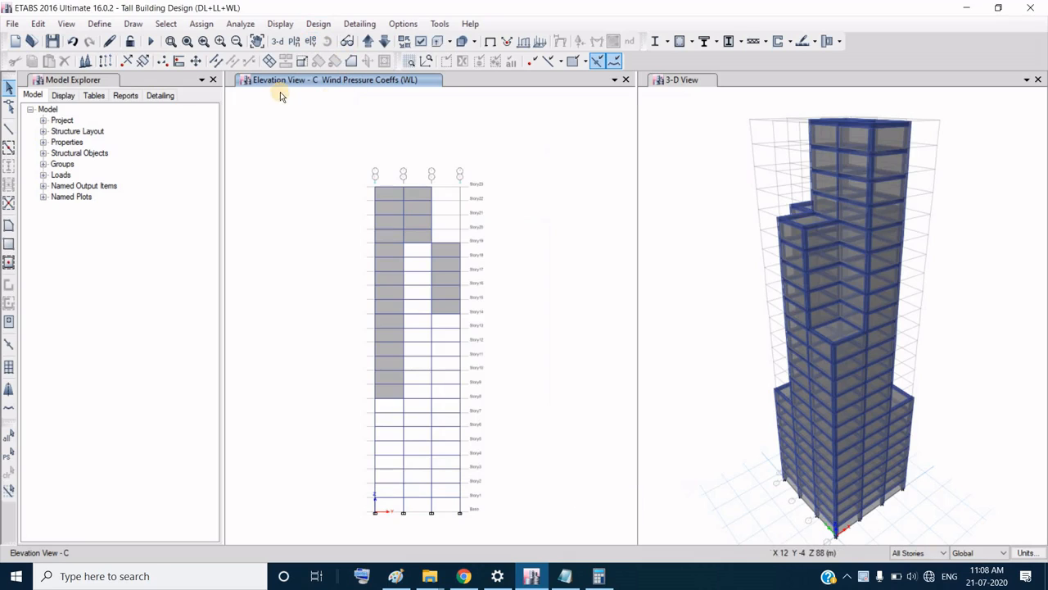
Step: Select all wall shells in elevation C, clearing any selected frames first
click(440, 312)
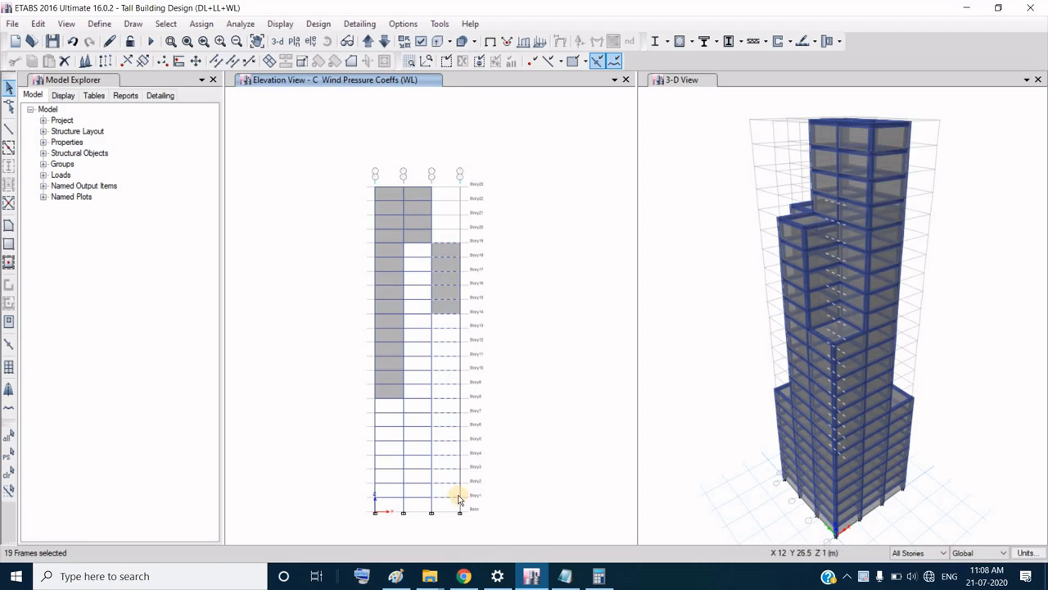
key(ctrl+q)
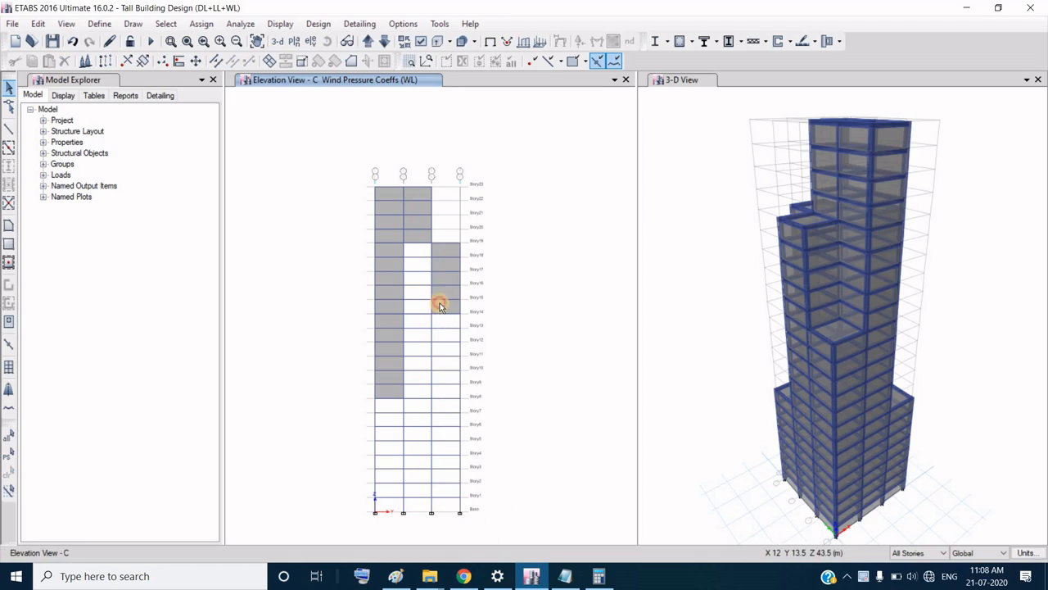
drag(441, 304, 423, 221)
click(424, 220)
click(413, 236)
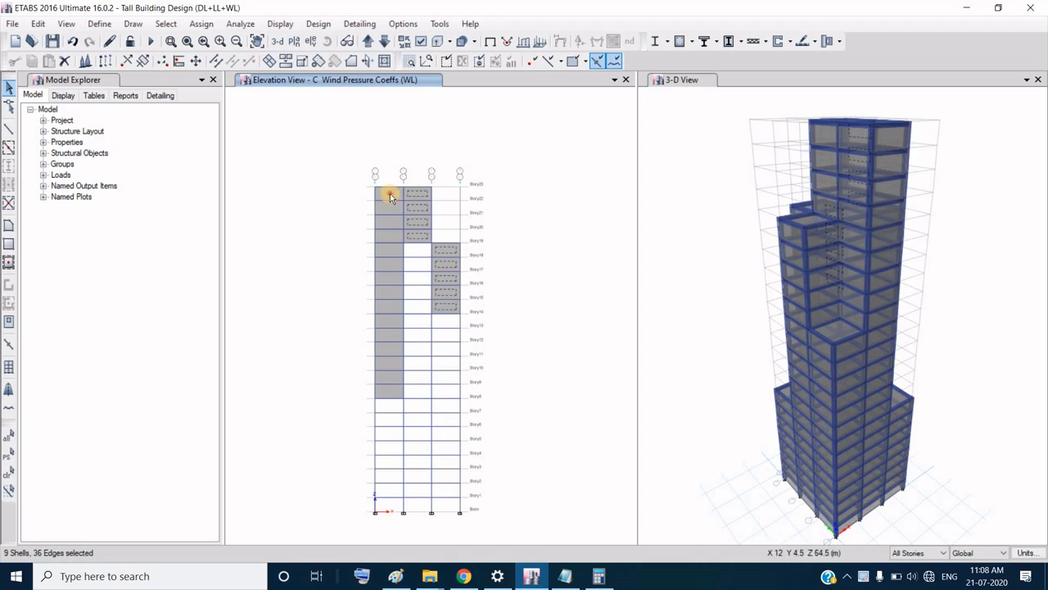
click(391, 197)
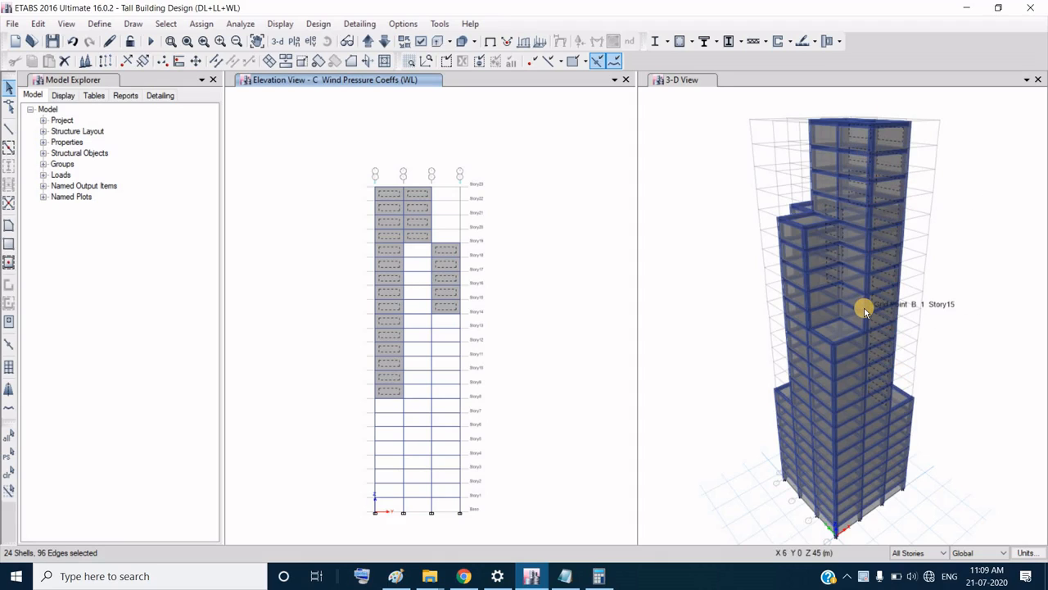
Step: Recheck Table 4 in the code PDF and assign a leeward WL coefficient Cp of -0.25 to the selected elevation C walls, replacing existing loads
click(463, 575)
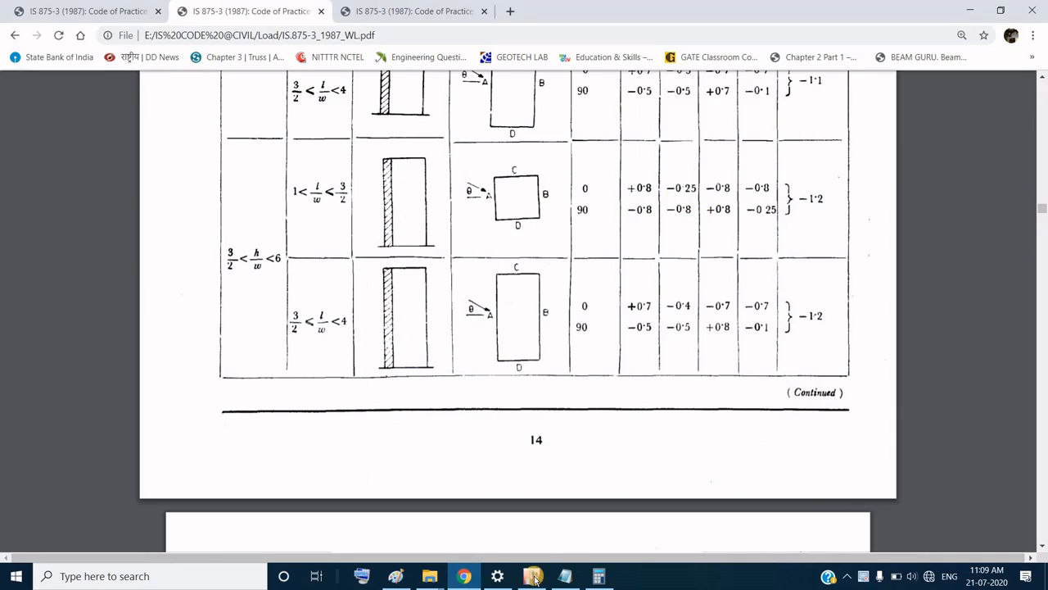
key(alt+Tab)
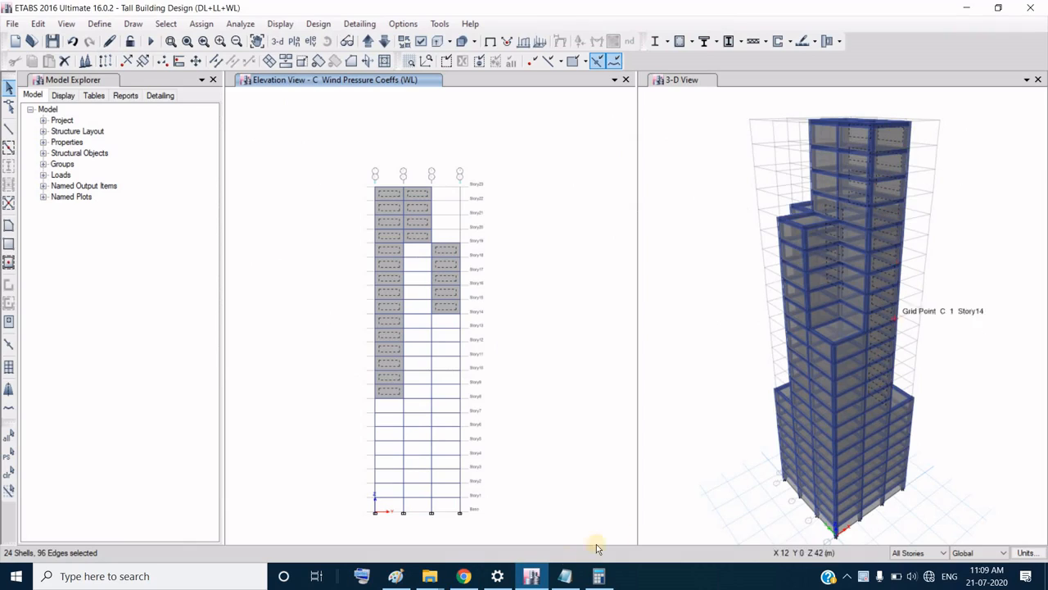
click(532, 579)
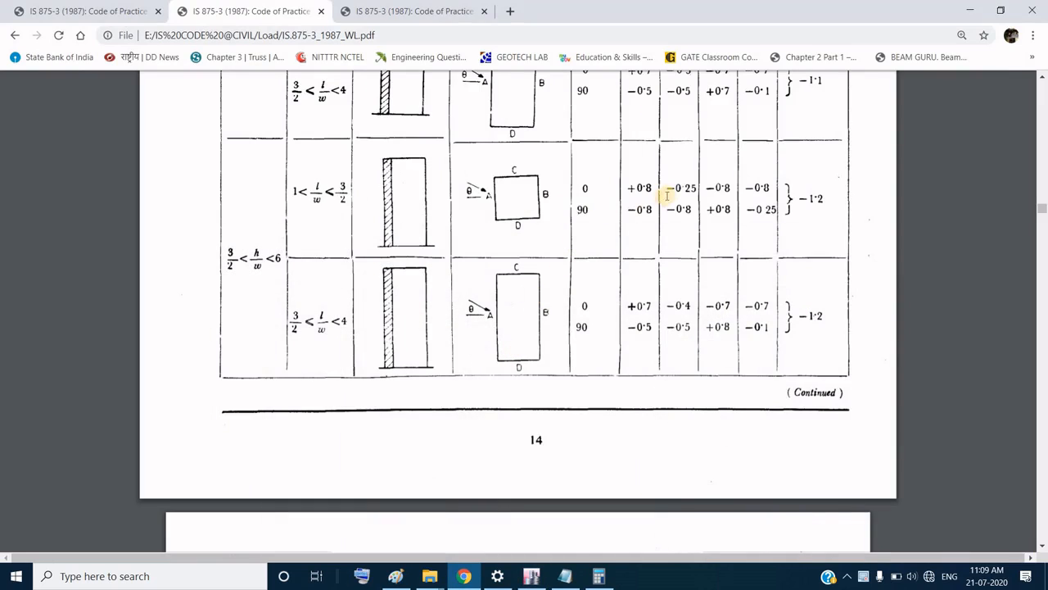
click(531, 577)
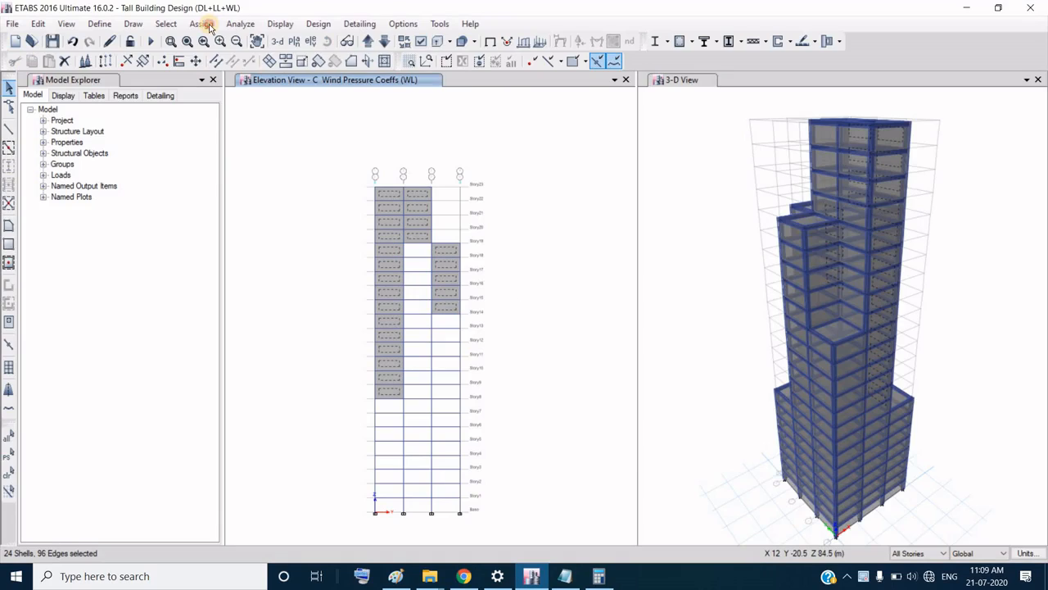
click(202, 24)
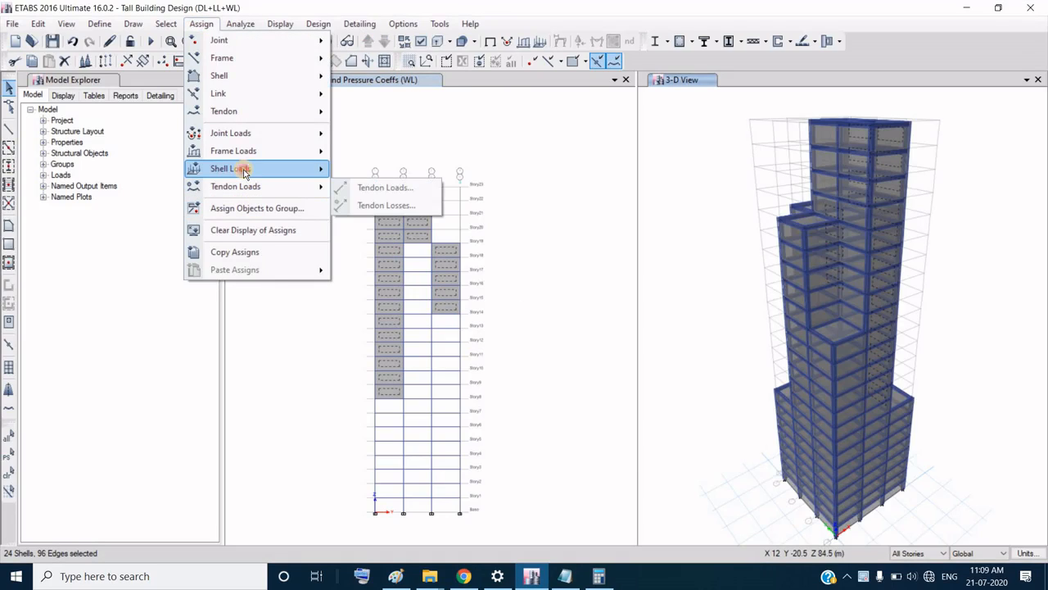
mouse_move(234, 168)
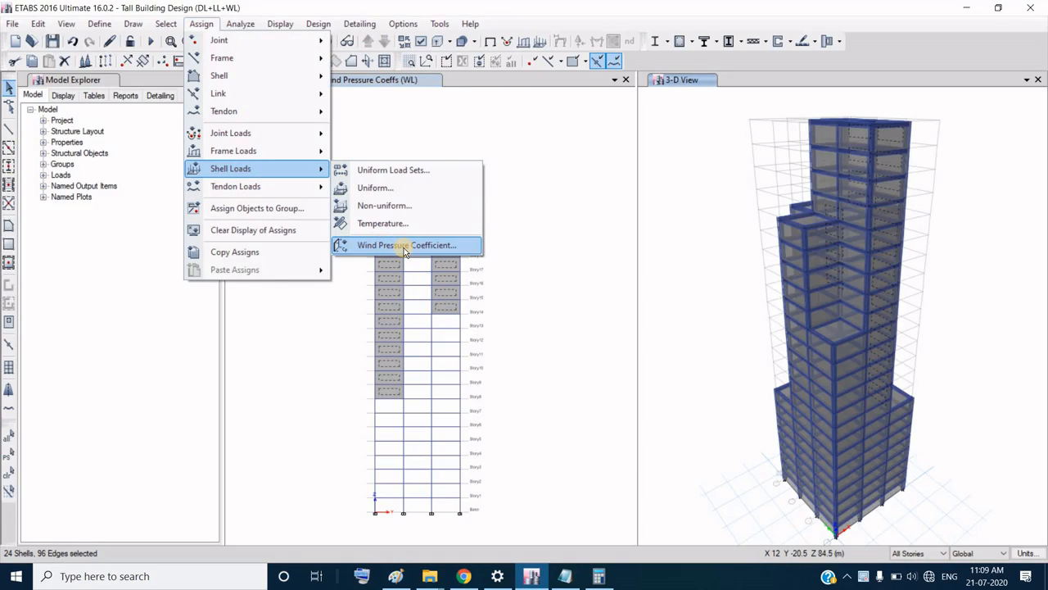
click(405, 246)
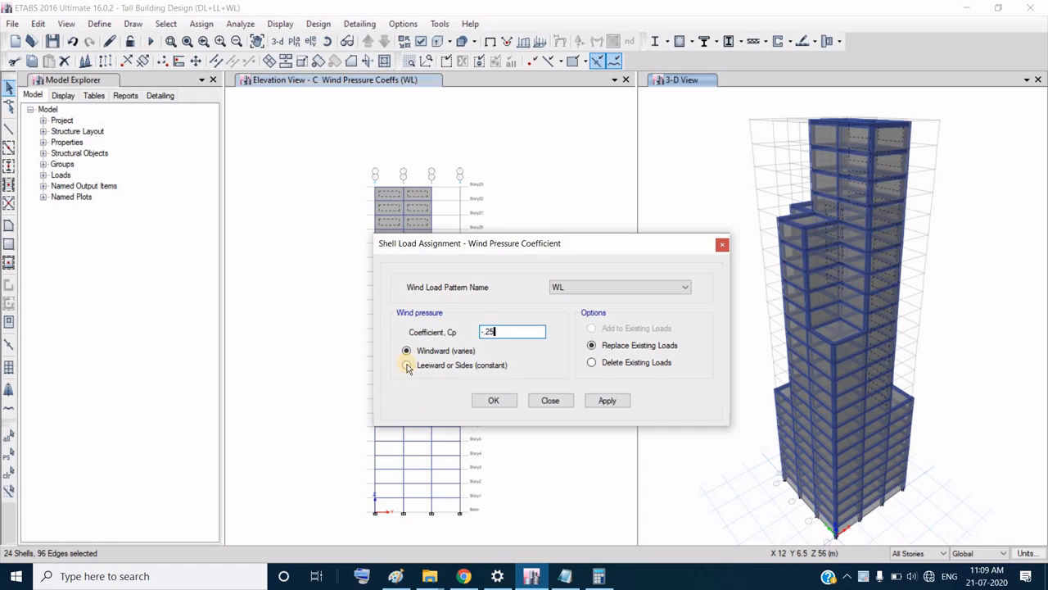
click(616, 401)
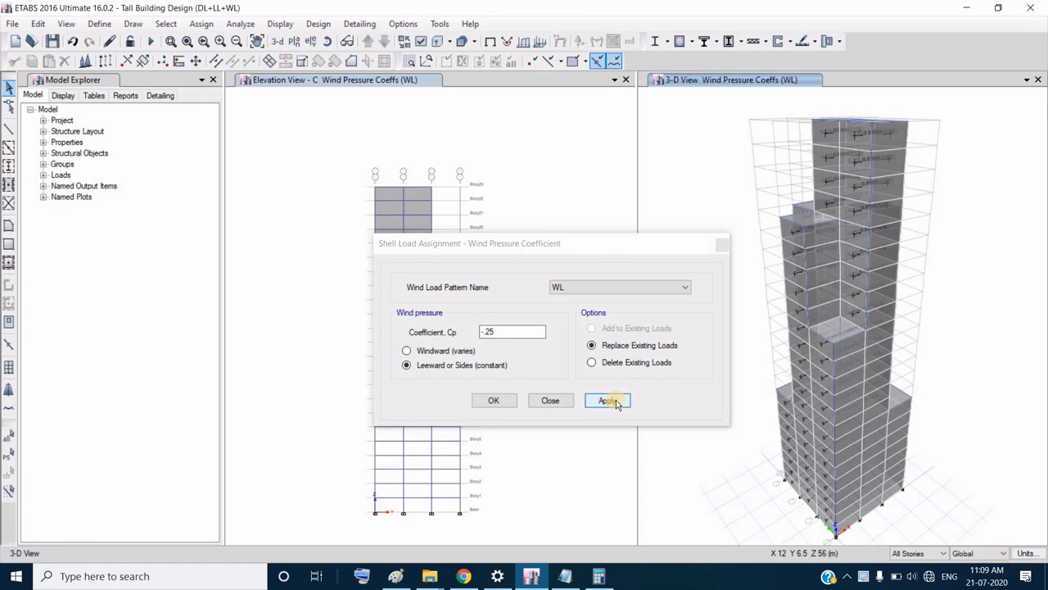
click(493, 401)
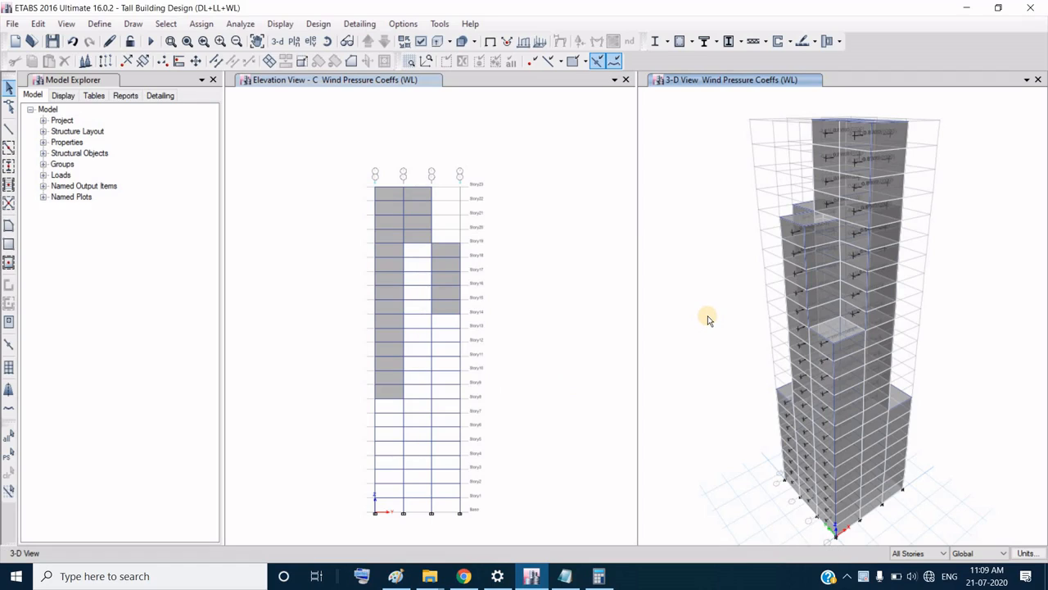
Step: Locate the Story15 to Story19 wall shells of elevation C in the 3-D view by selecting them, and clear the selection
click(445, 310)
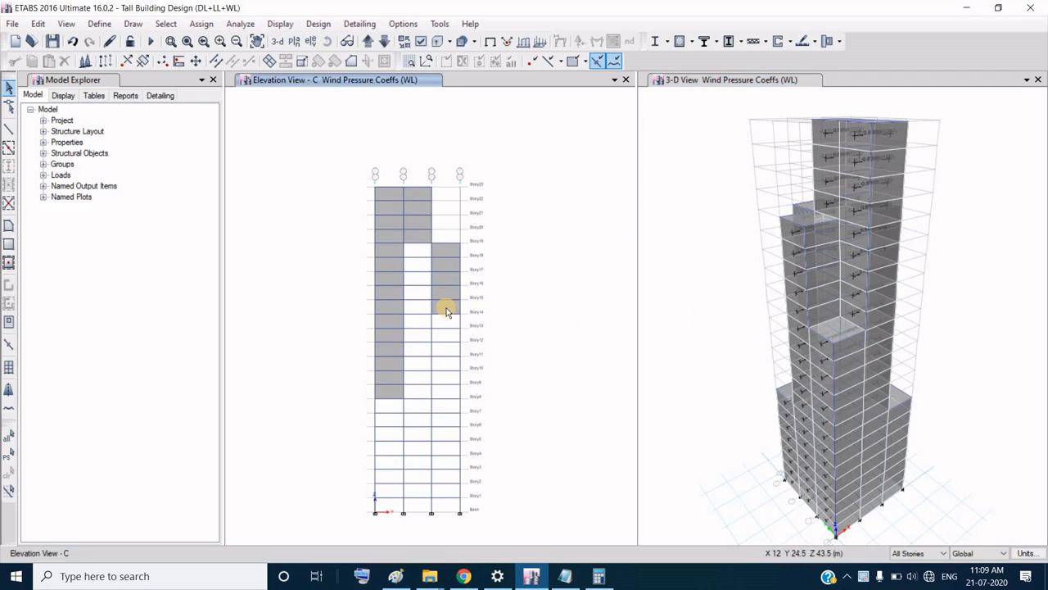
click(445, 308)
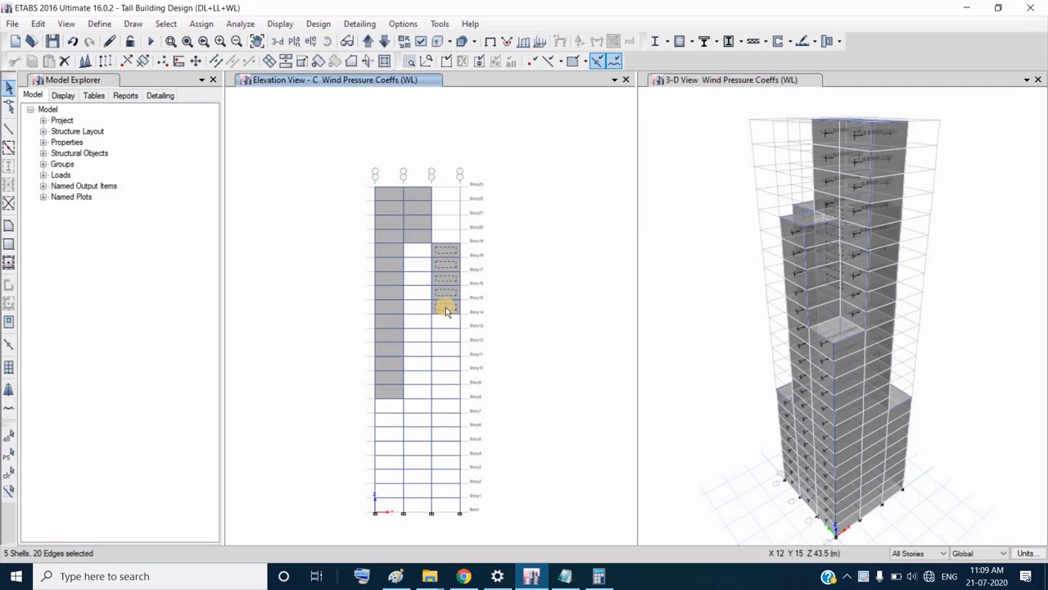
click(681, 276)
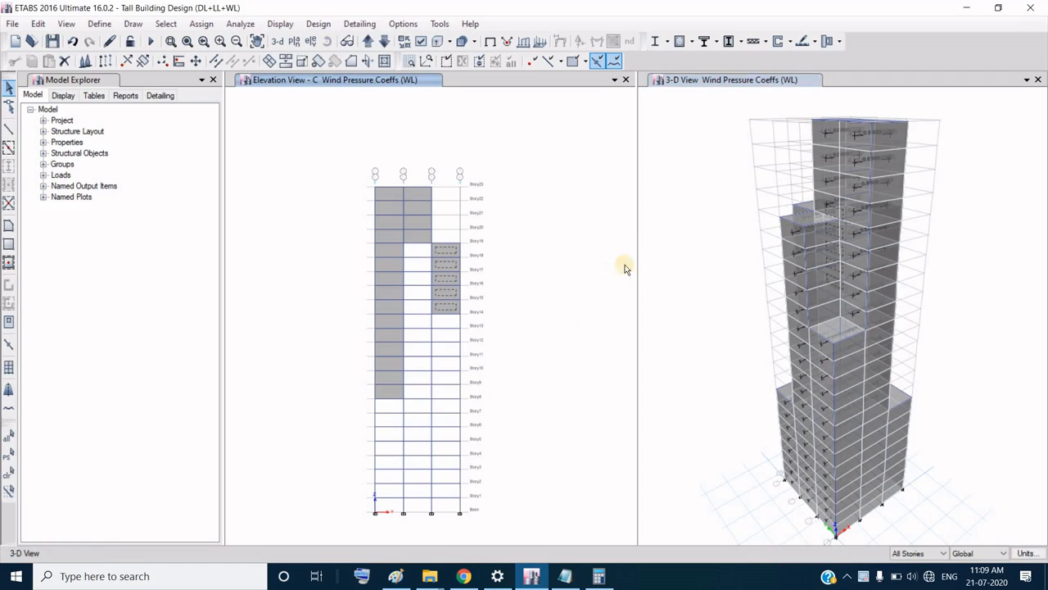
click(440, 251)
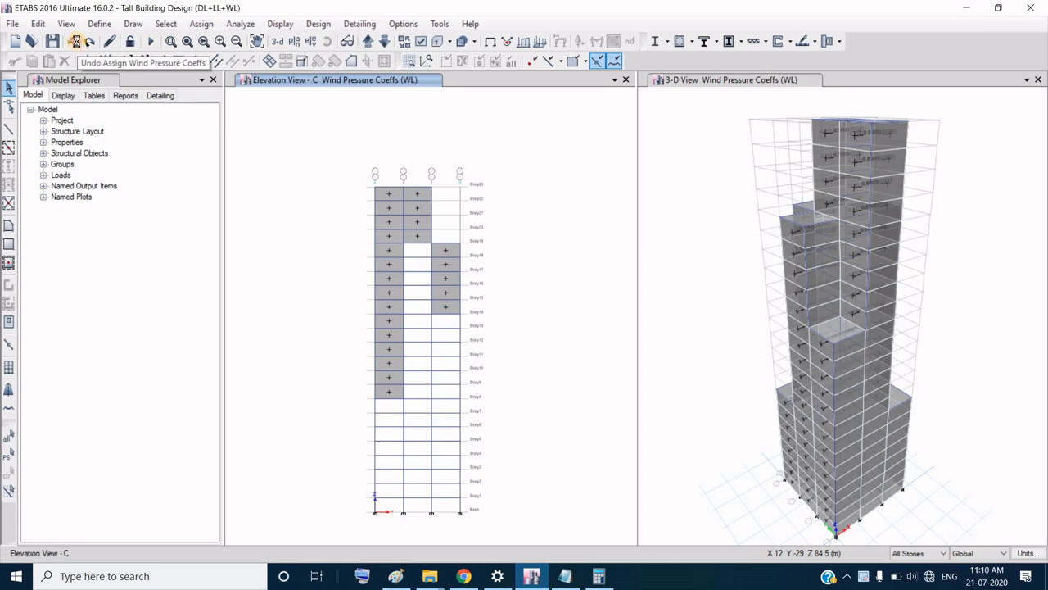
Step: Undo the wind pressure coefficient assignments and redo only those for the elevation A and B walls, leaving elevation C unassigned
click(76, 41)
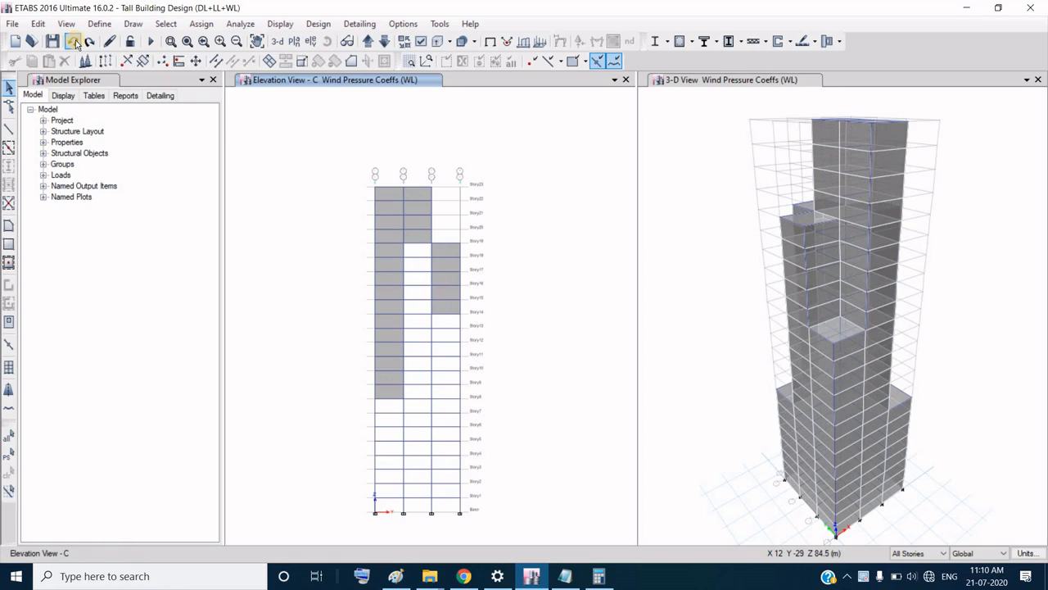
click(713, 254)
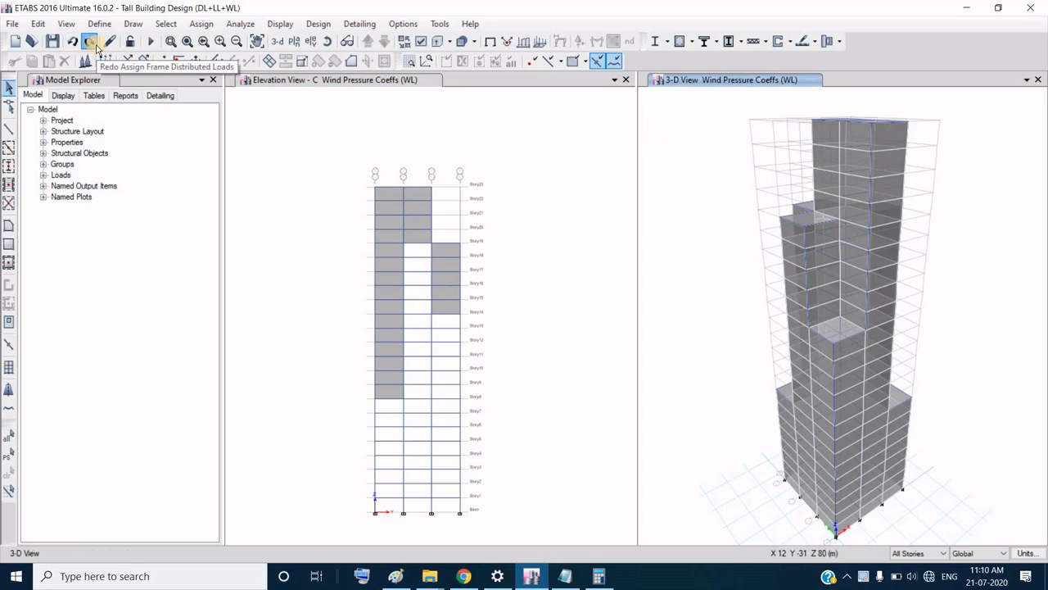
click(91, 41)
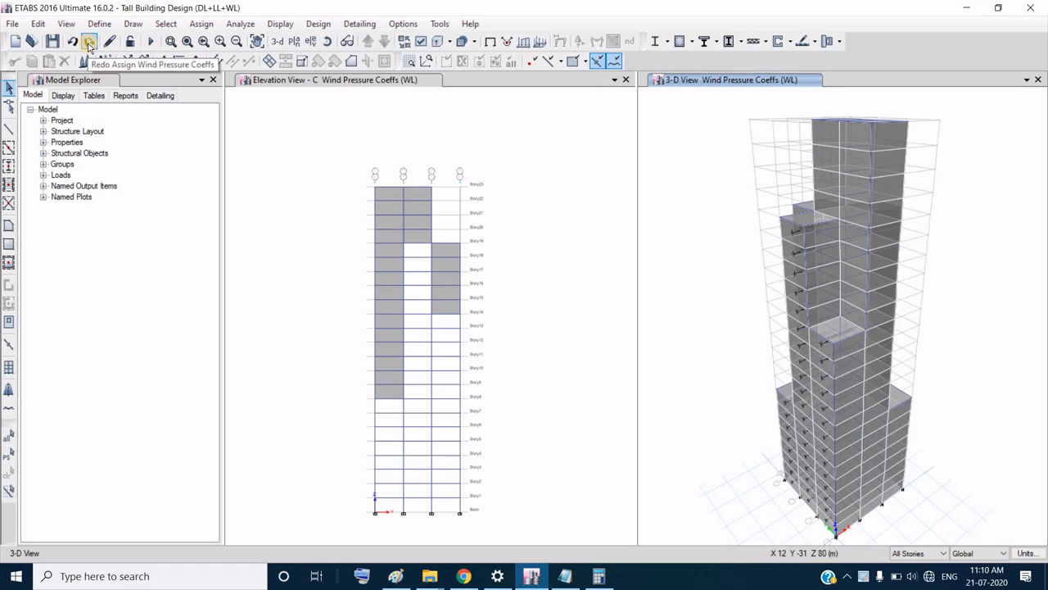
click(90, 41)
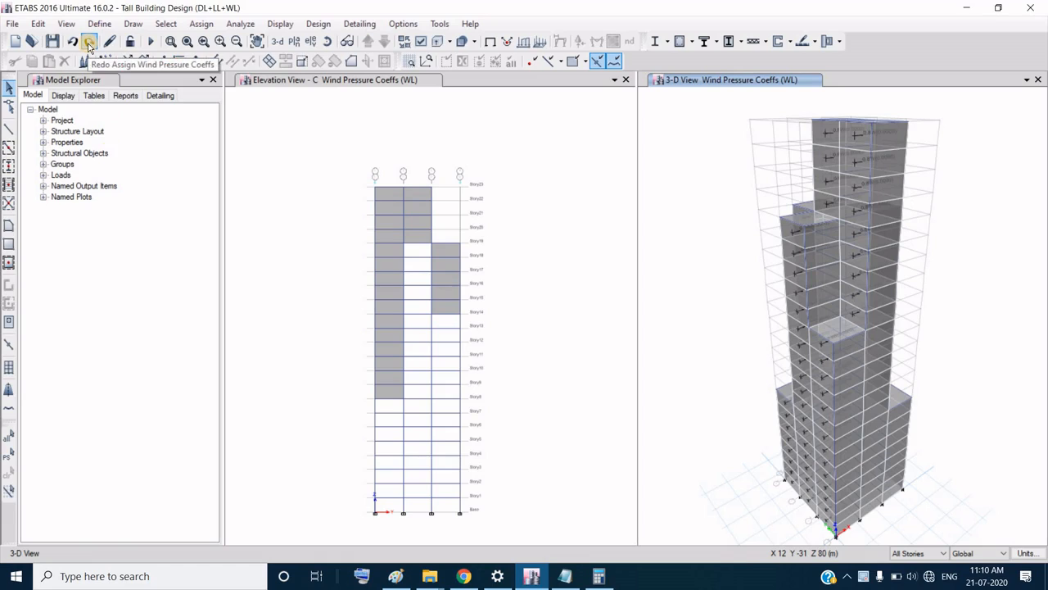
click(76, 43)
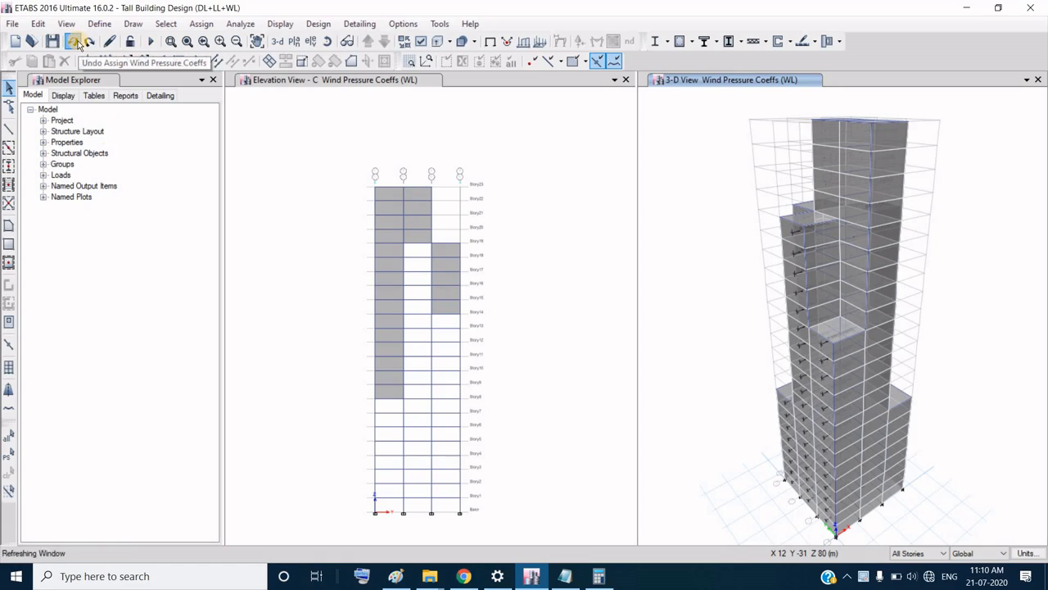
click(90, 42)
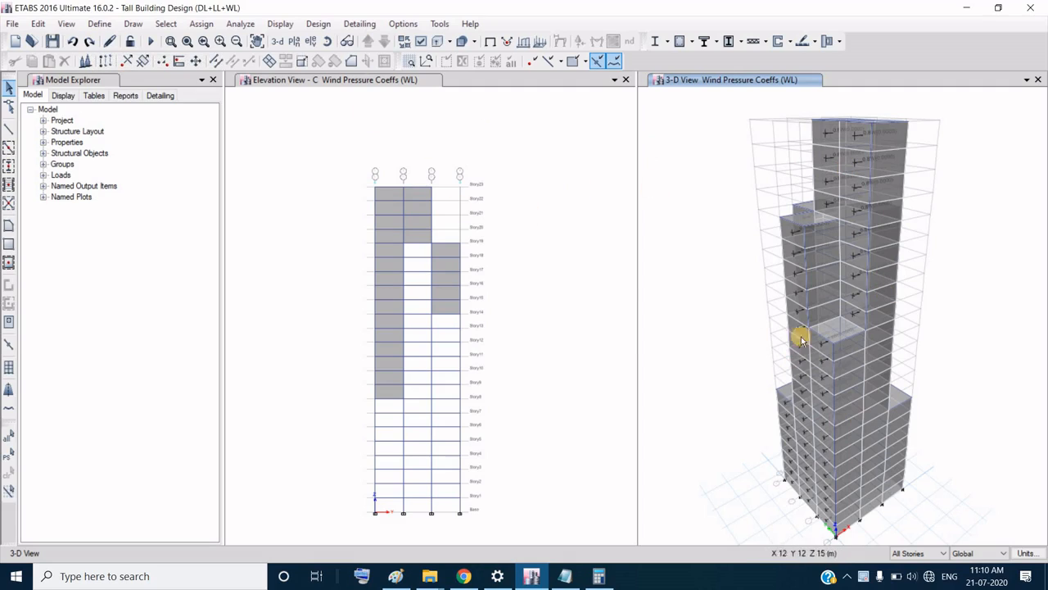
click(312, 45)
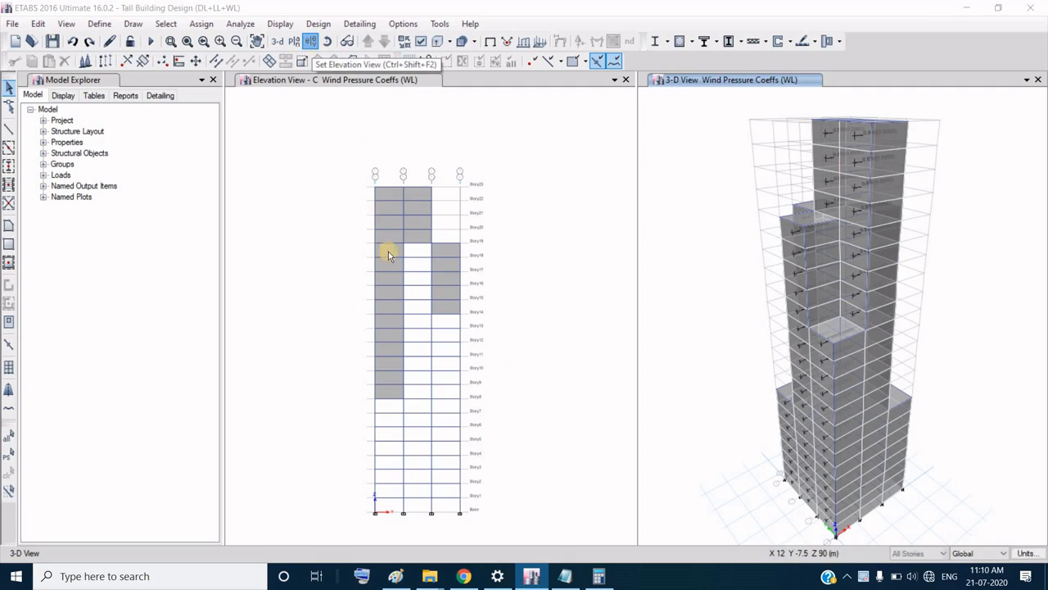
click(398, 240)
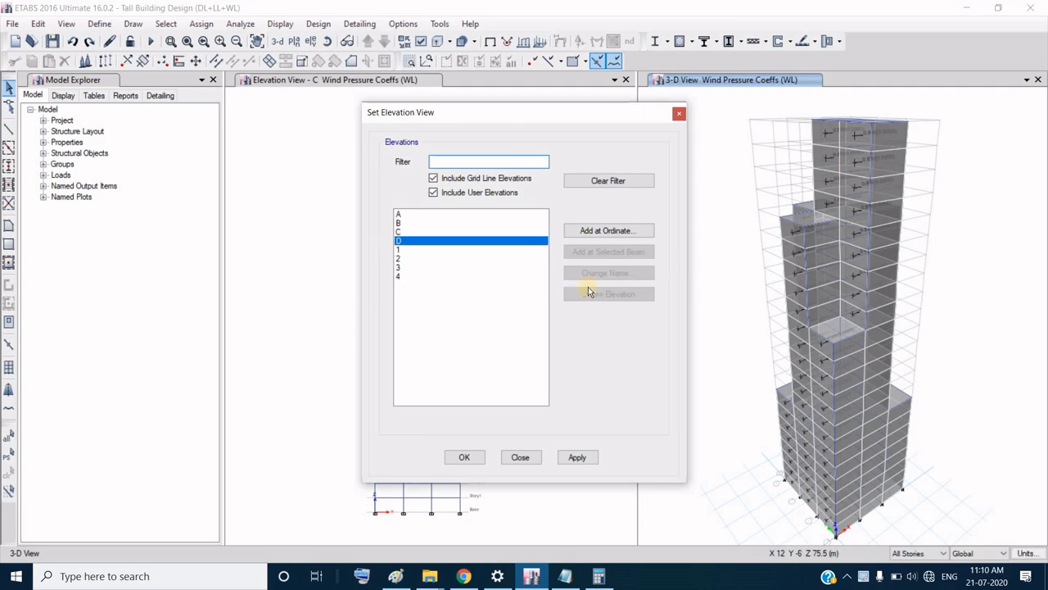
click(579, 458)
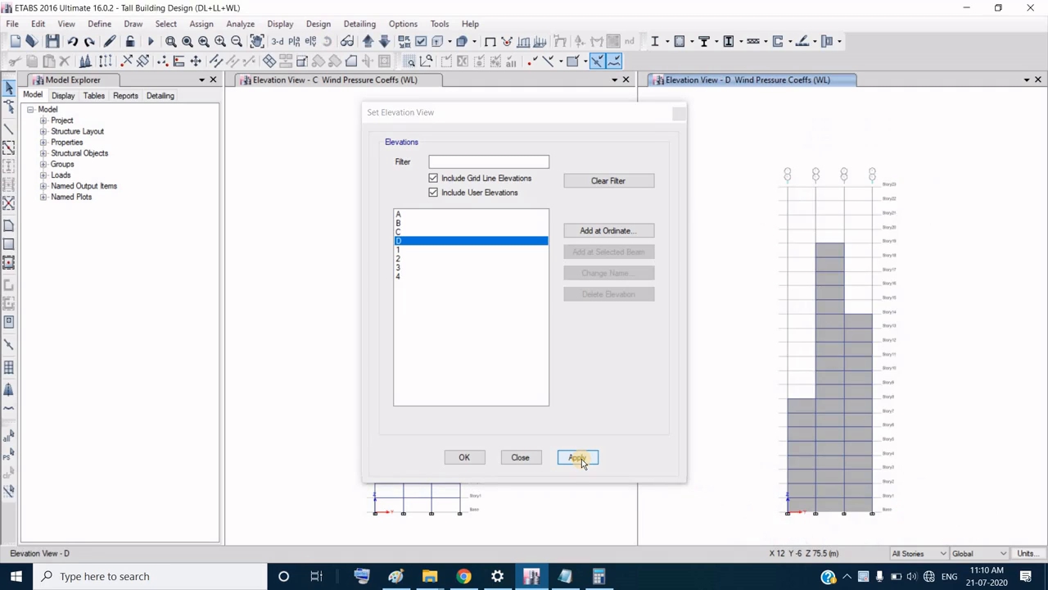
click(576, 458)
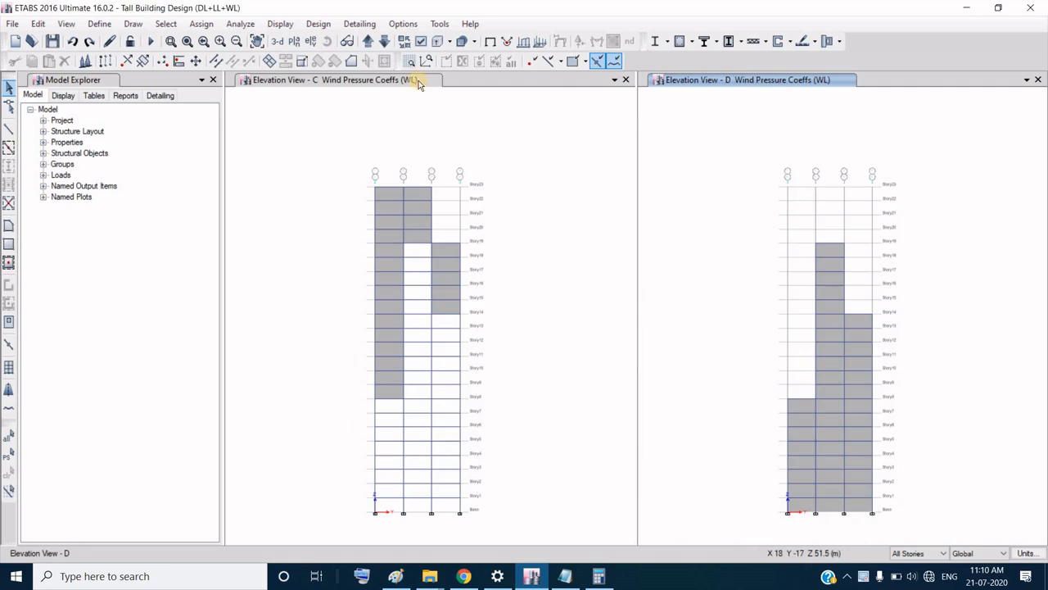
click(277, 41)
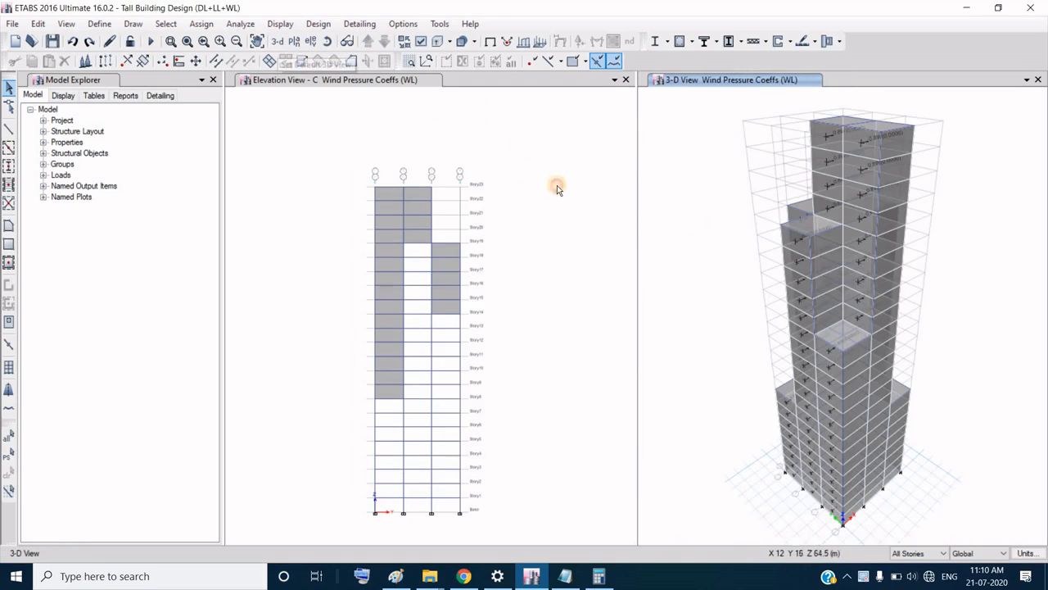
Step: Show elevation D and select all of its wall shells
click(310, 40)
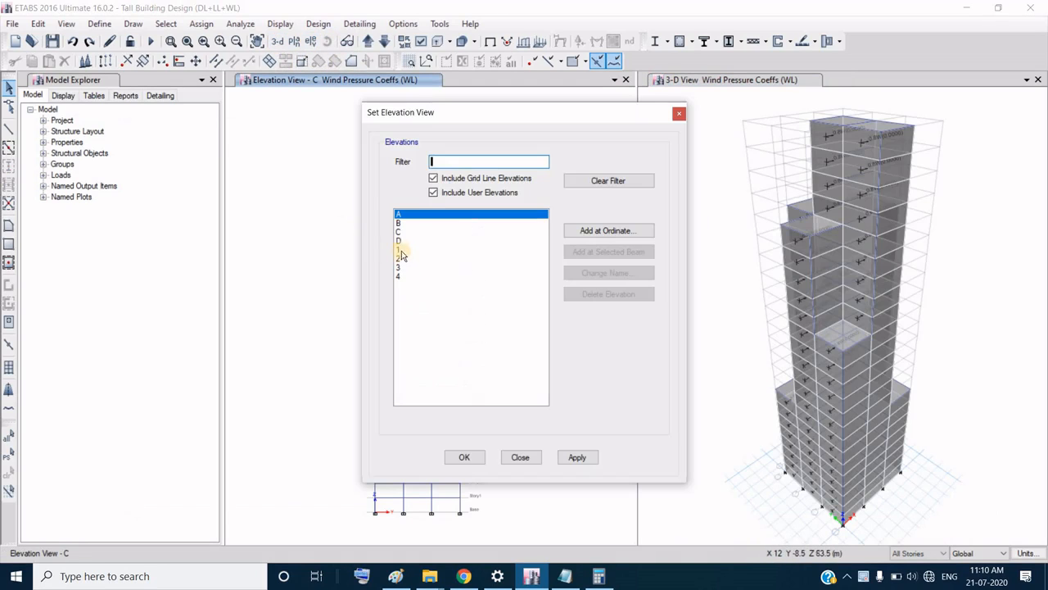
click(398, 241)
click(578, 457)
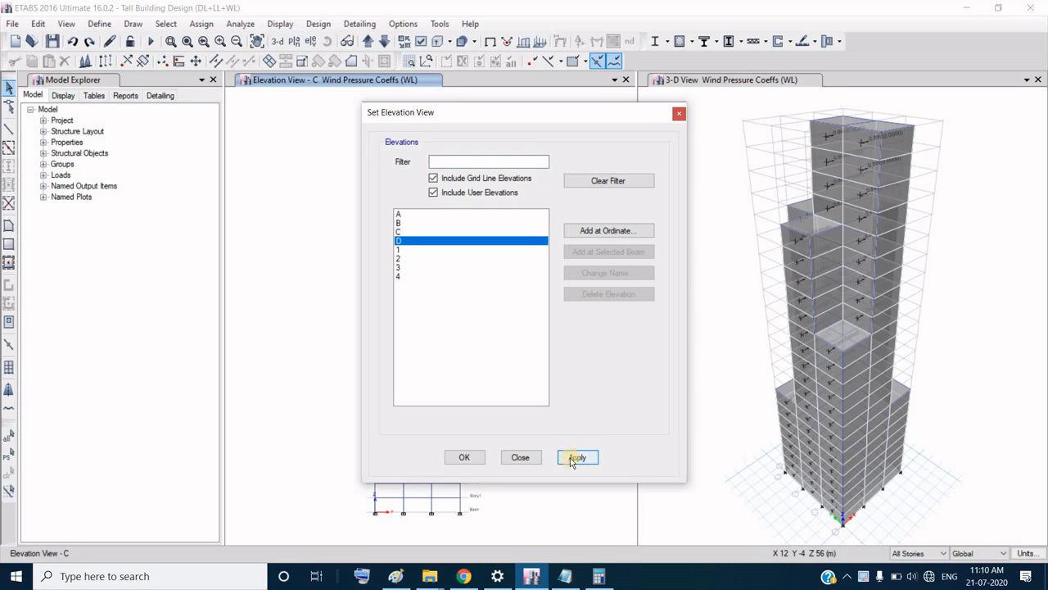
click(465, 457)
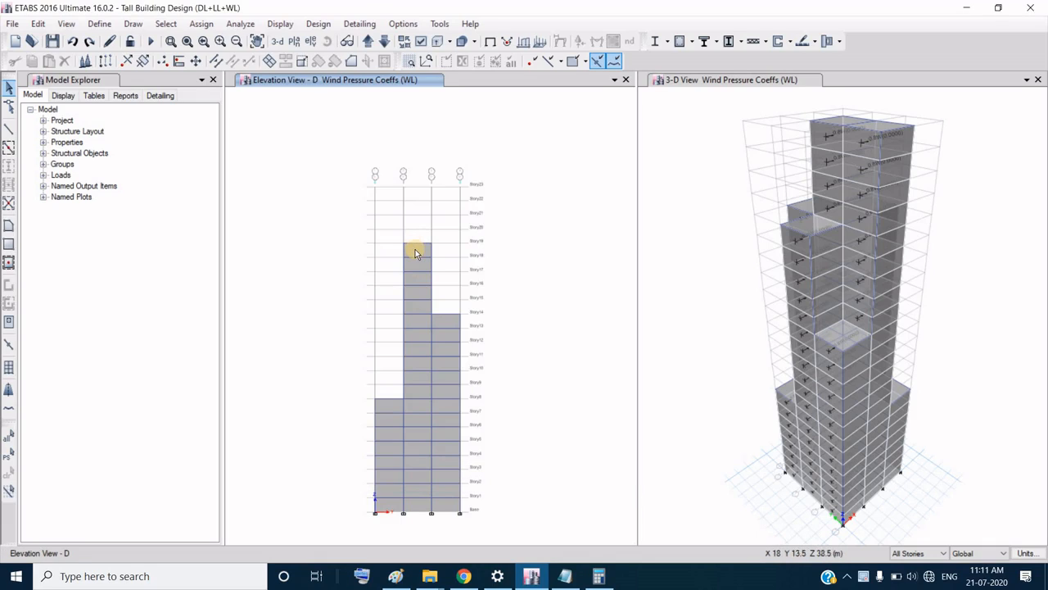
click(415, 249)
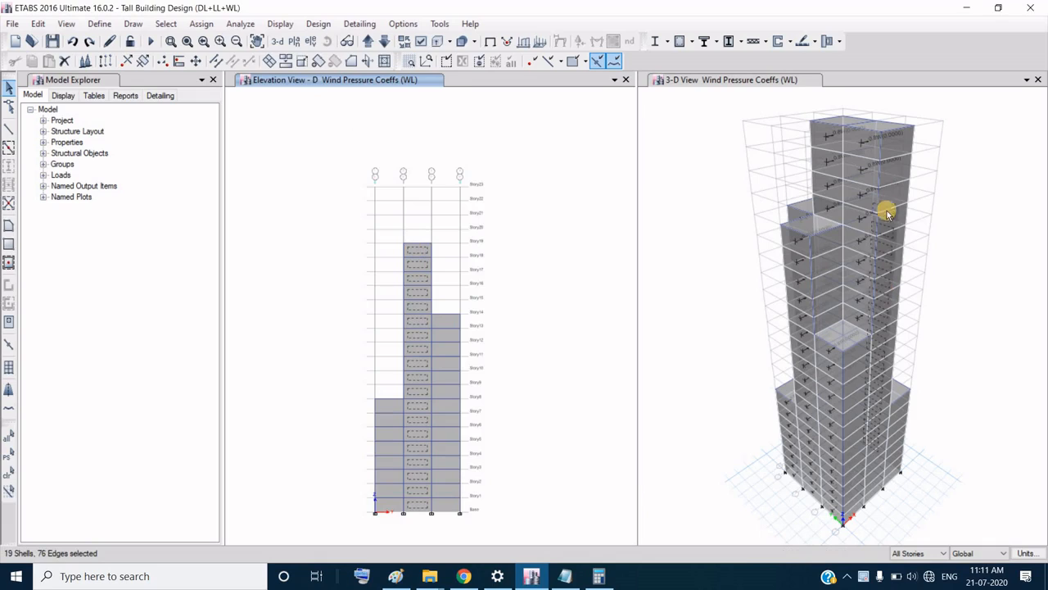
click(384, 401)
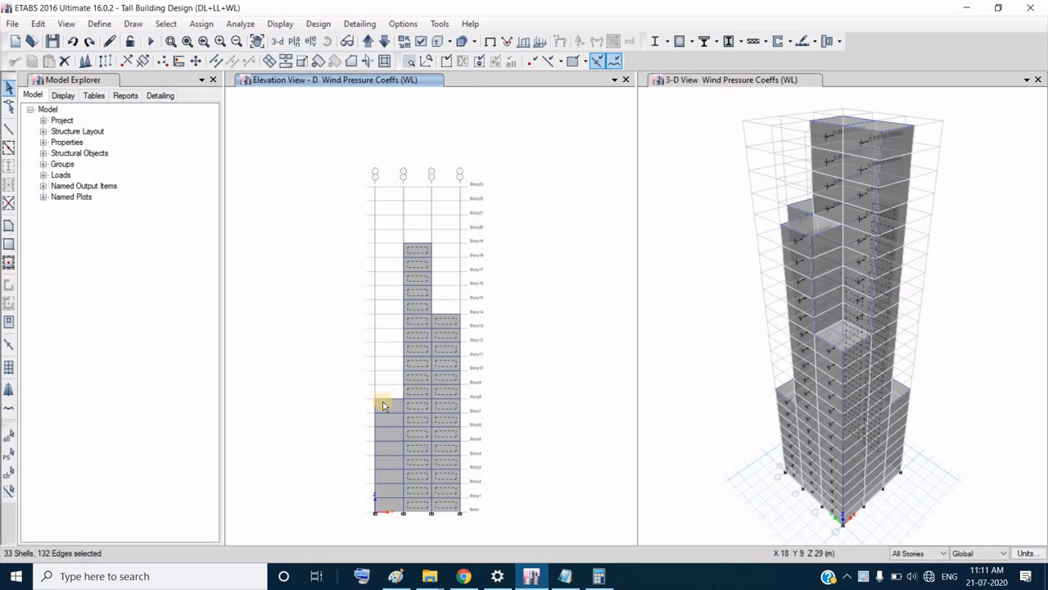
Step: Assign a leeward WL wind pressure coefficient Cp of -0.25 to the selected elevation D walls, replacing existing loads
click(197, 27)
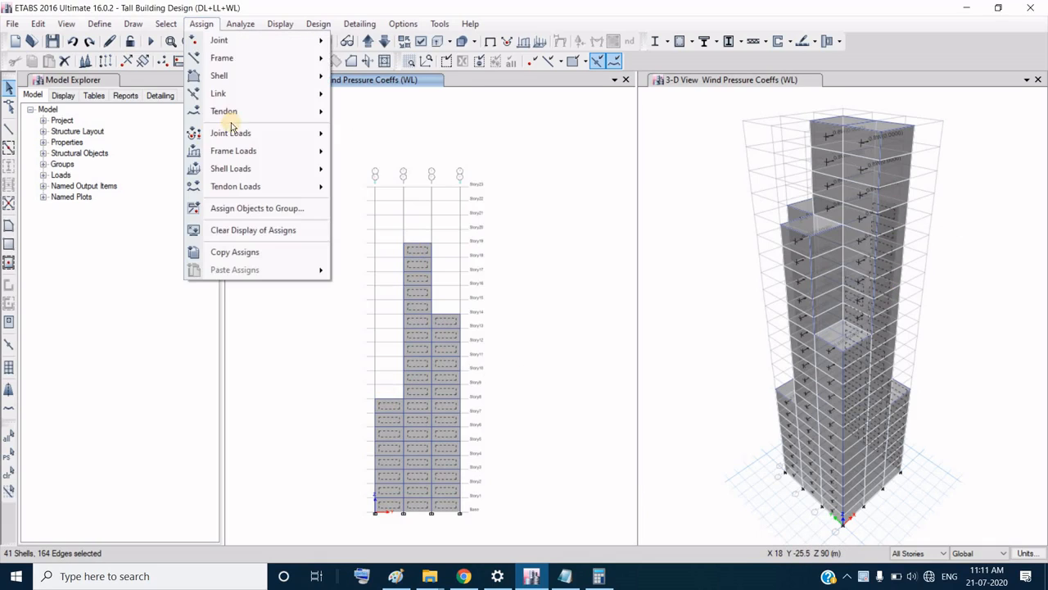
mouse_move(233, 169)
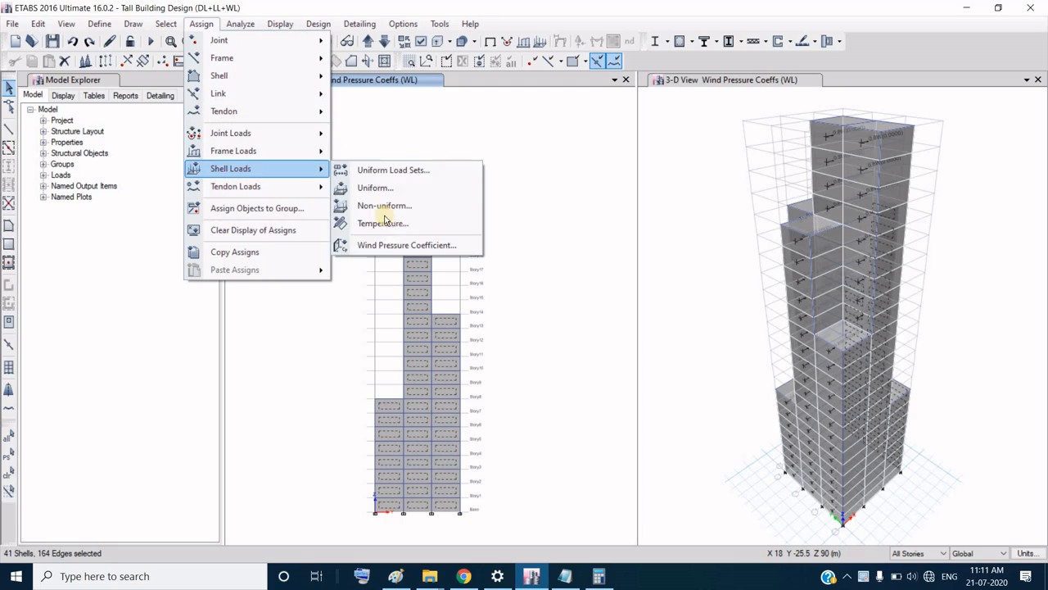
click(390, 244)
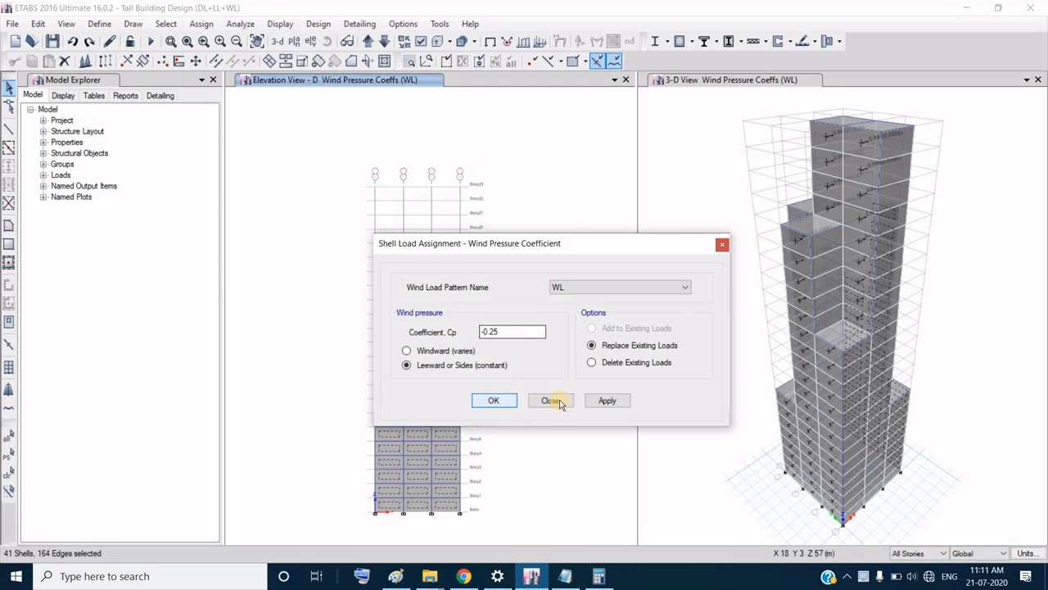
click(607, 400)
click(498, 402)
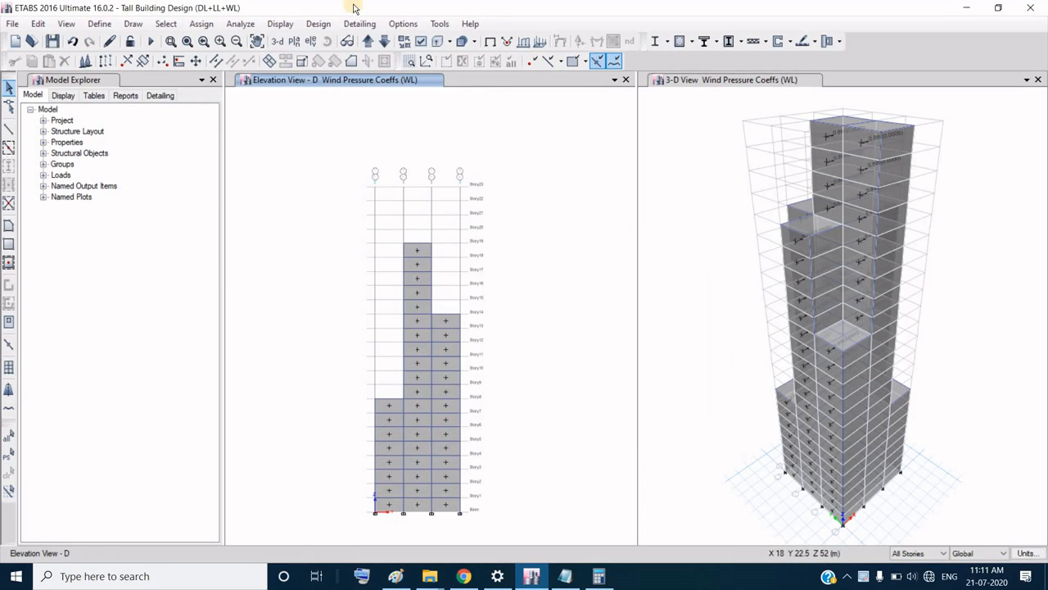
Step: Show the Story1 plan to check the wind pressure coefficients assigned along its outer grid lines
click(294, 42)
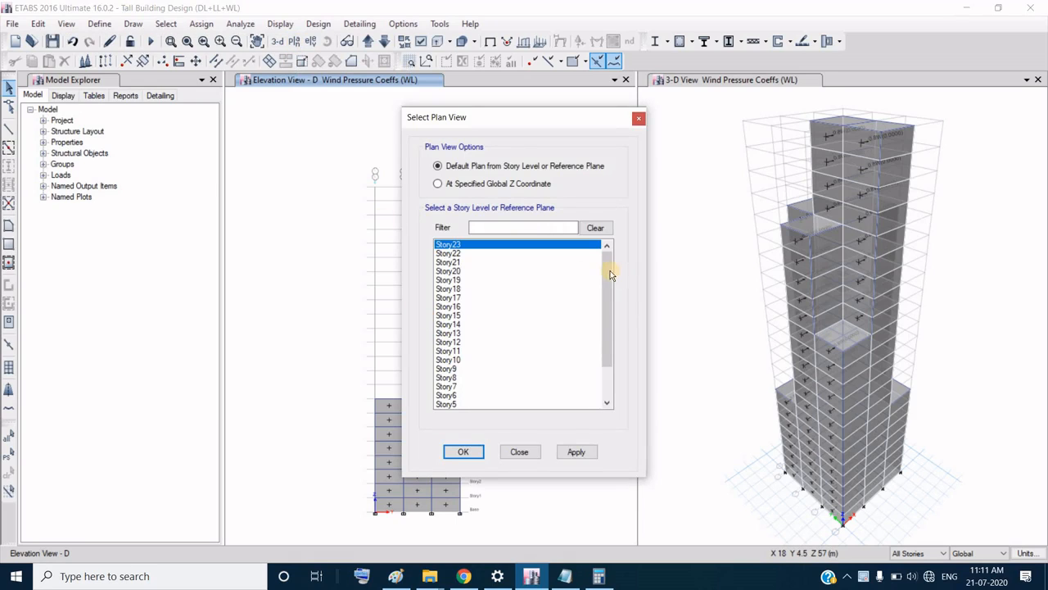
drag(610, 274, 606, 360)
click(448, 394)
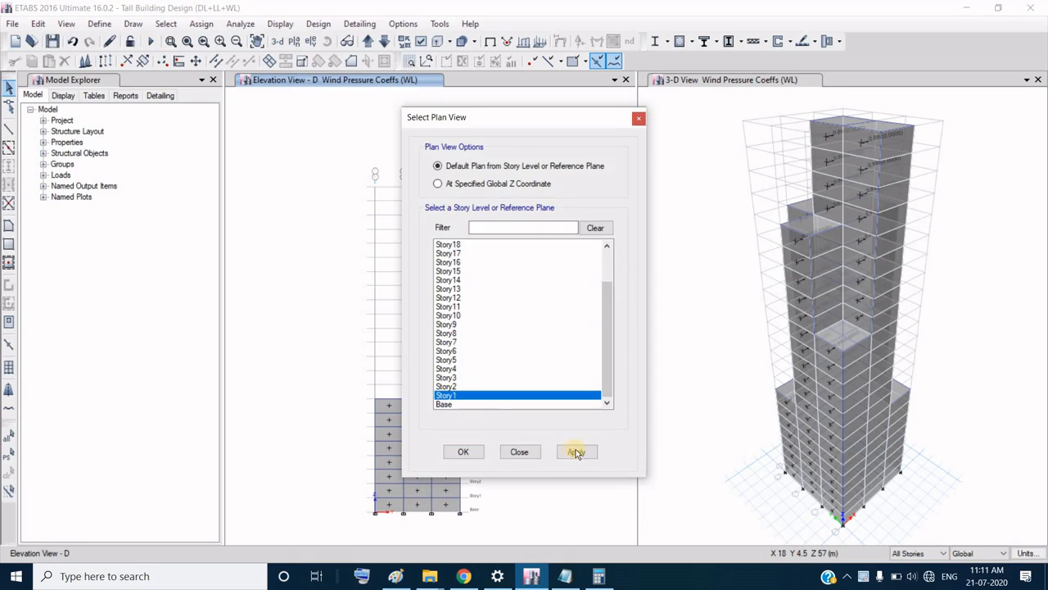
click(574, 454)
click(463, 452)
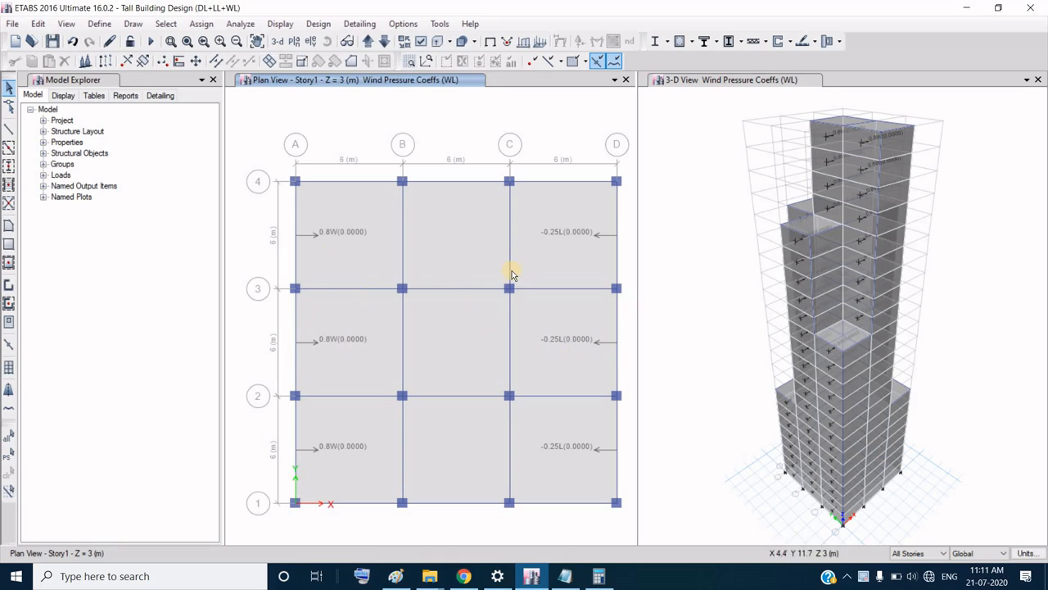
Step: Examine the WL pressure coefficients story by story in plan from Story1 up to Story21, comparing Story19 with Story20 and ending on Story20
double_click(368, 45)
click(367, 45)
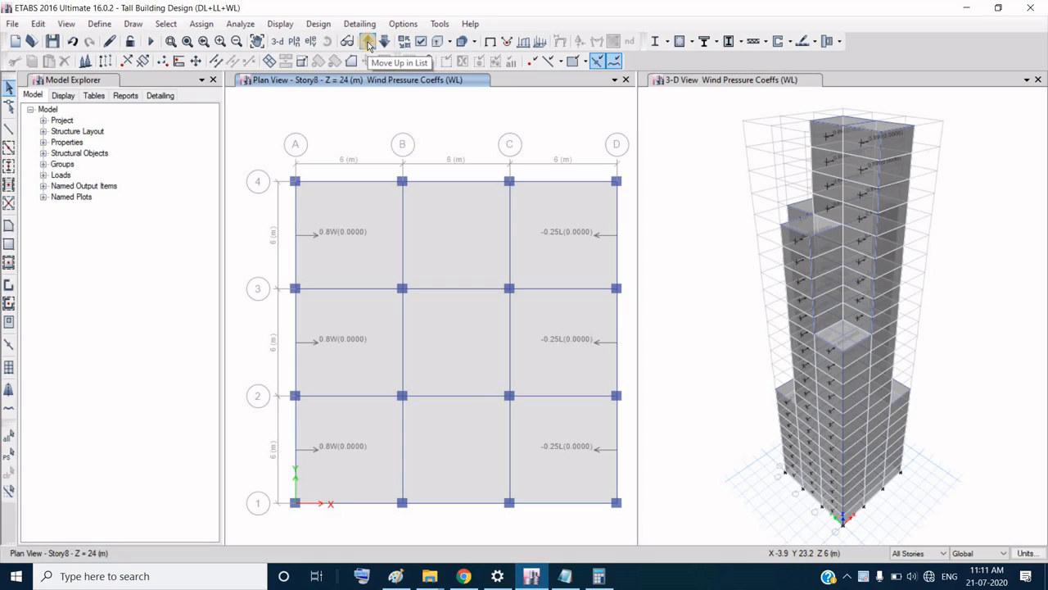
click(368, 45)
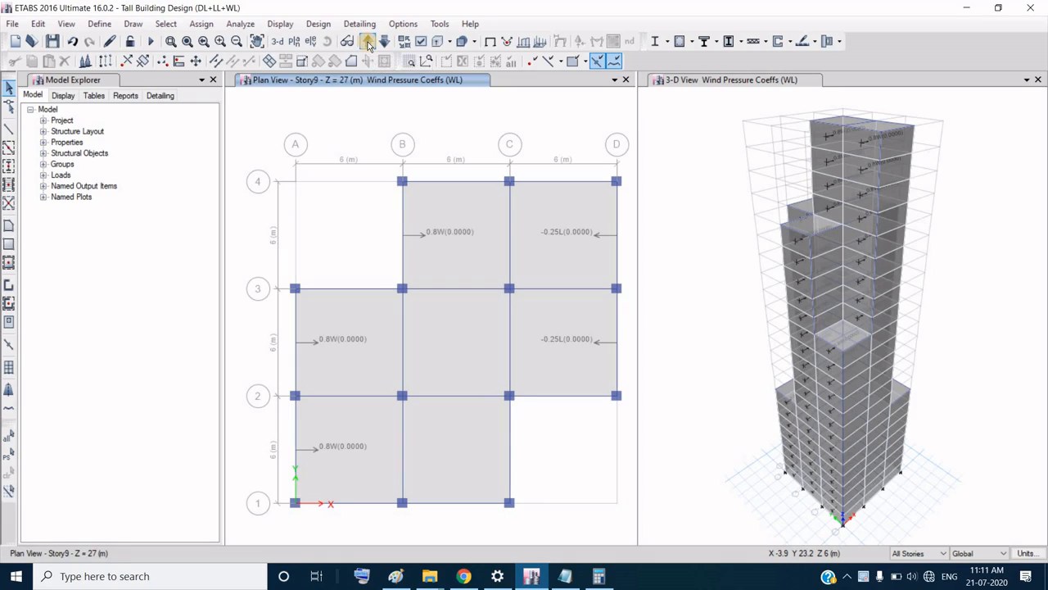
click(368, 45)
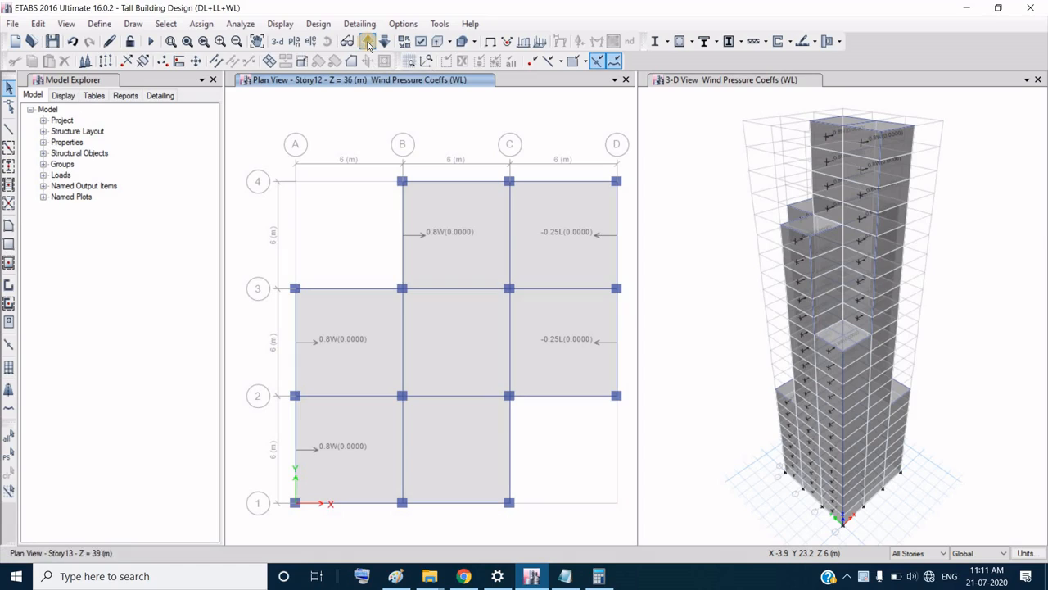
click(368, 45)
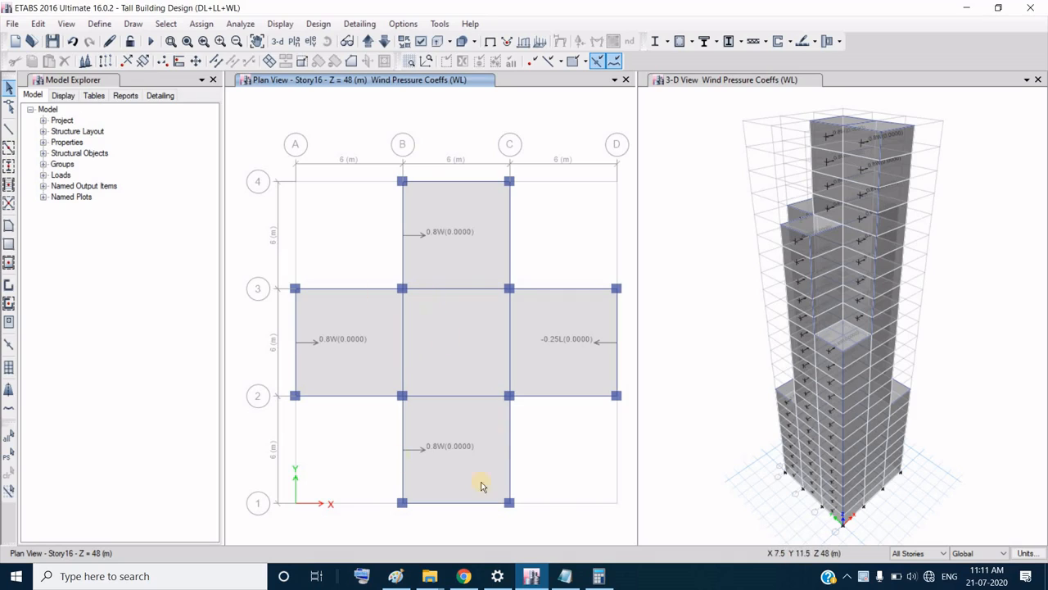
click(367, 43)
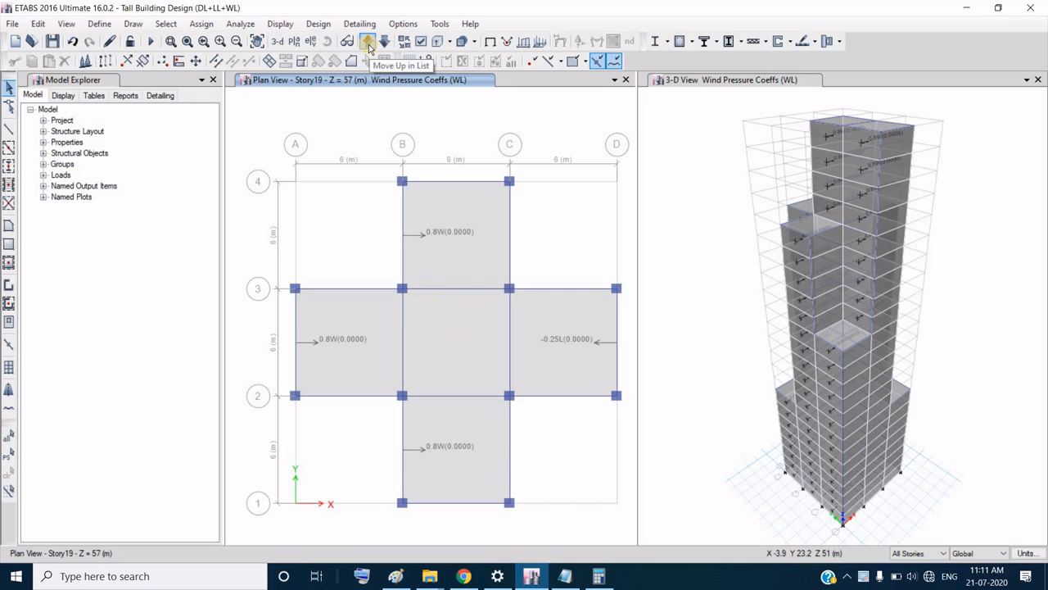
click(367, 43)
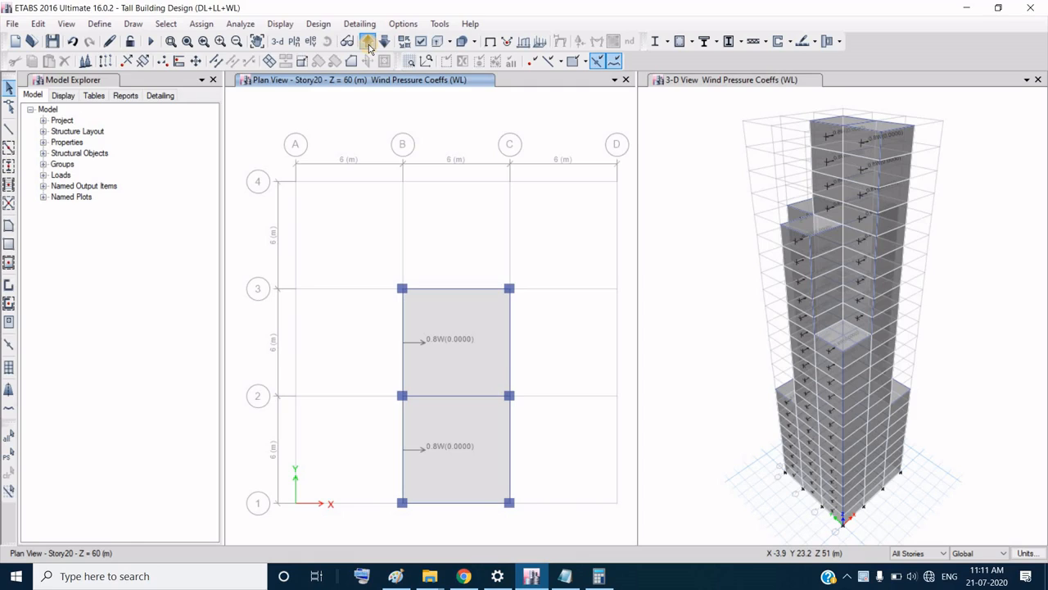
click(367, 43)
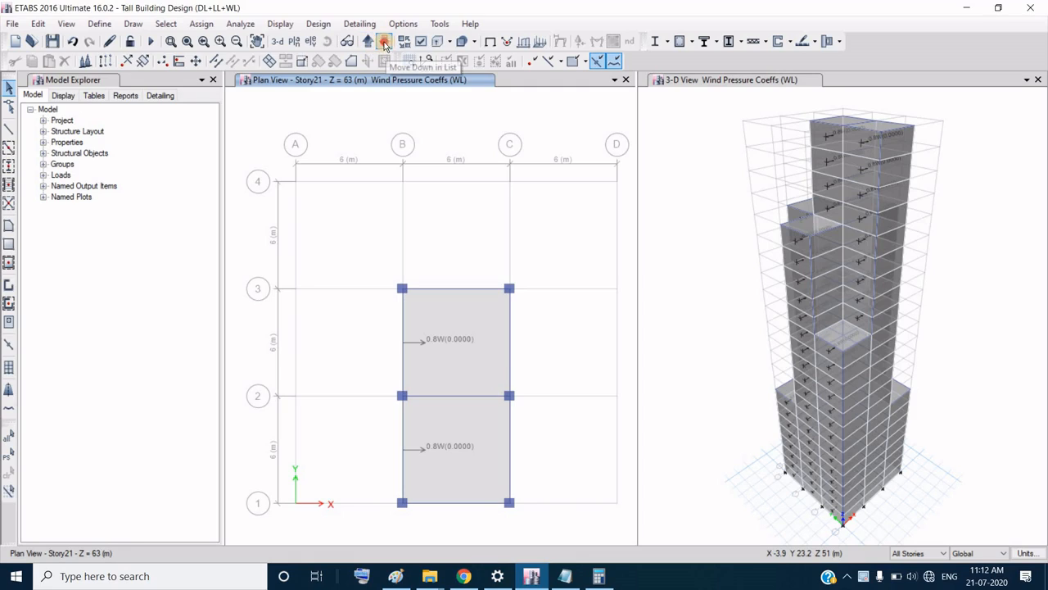
click(384, 44)
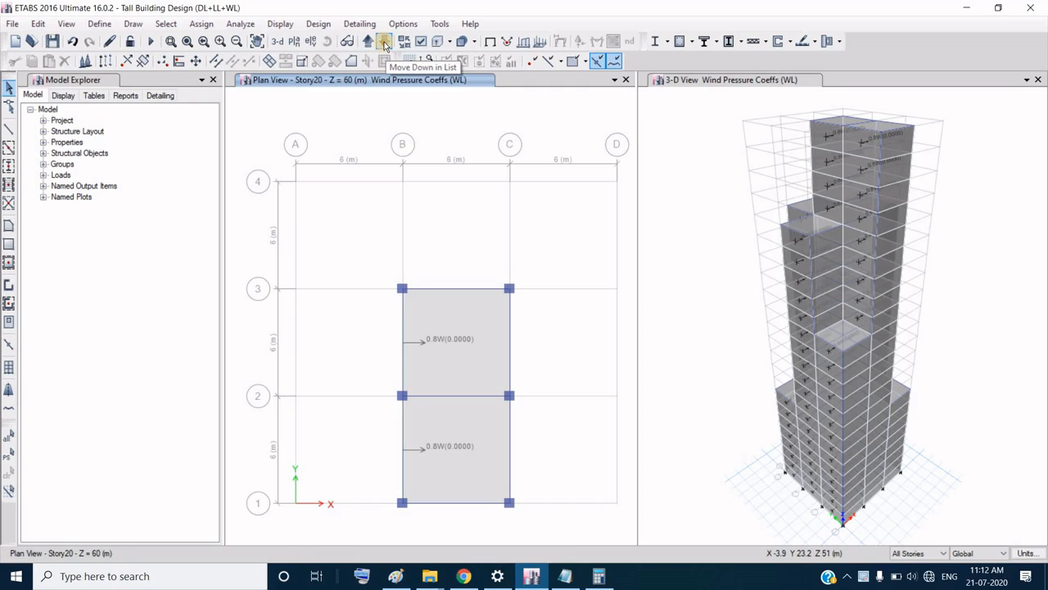
click(384, 44)
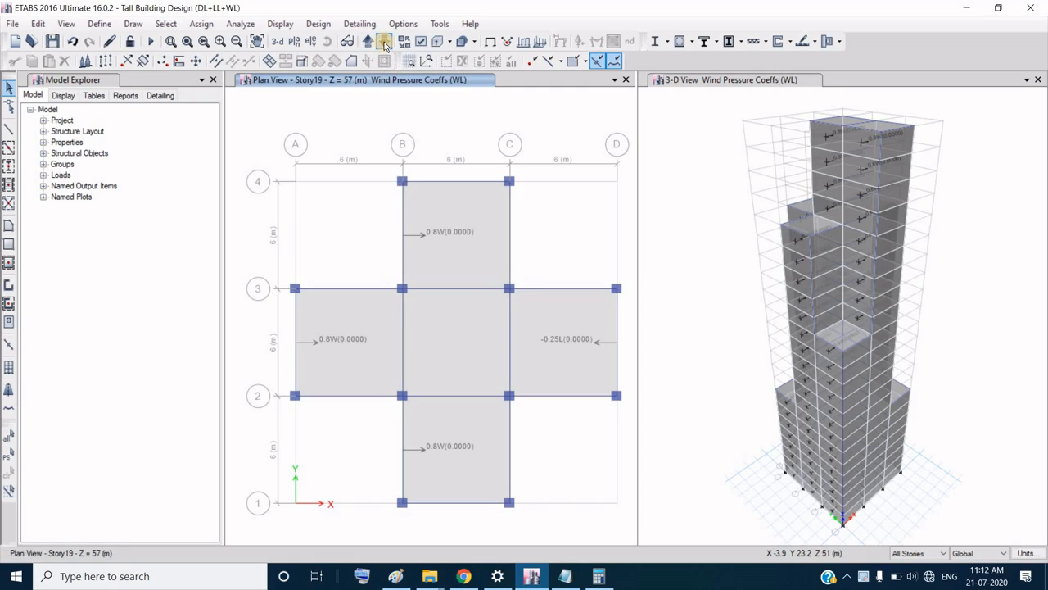
click(369, 42)
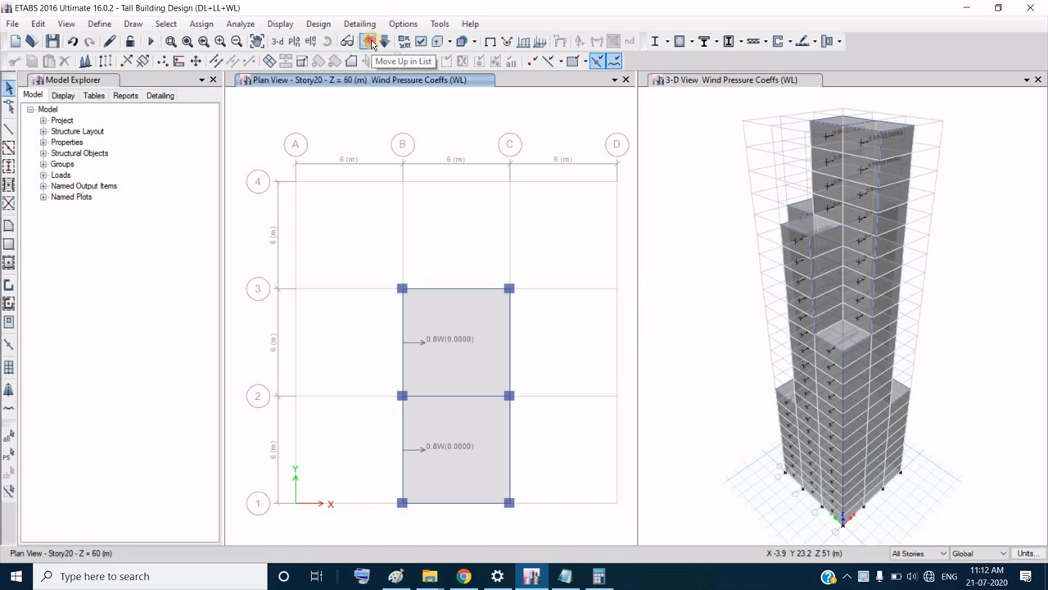
click(383, 42)
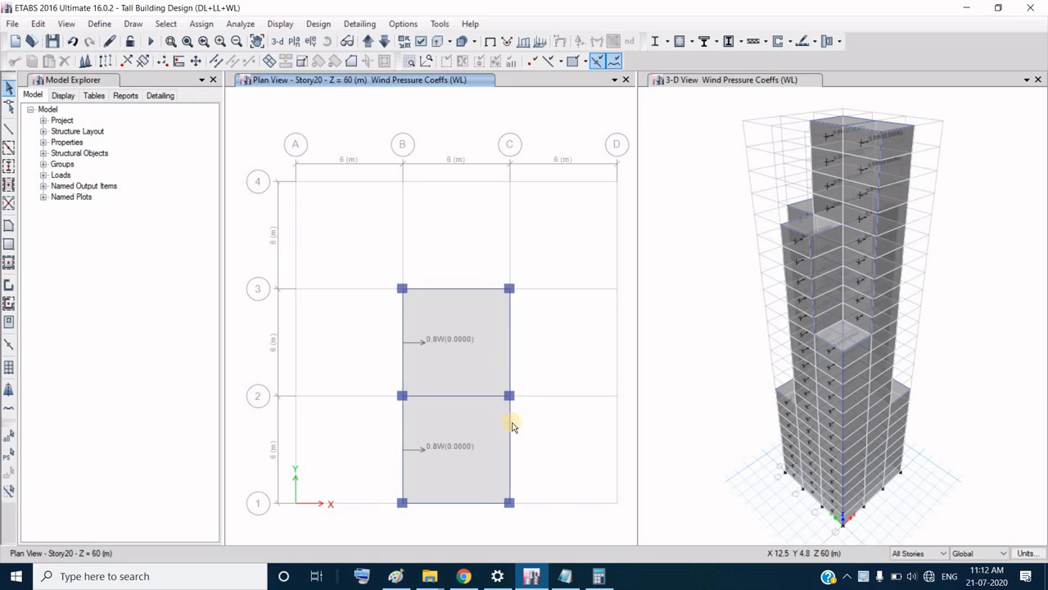
Step: Set plan edits to Similar Stories, try to select the Story20 walls along grid C between grids 1 and 3, and clear the selection
click(943, 553)
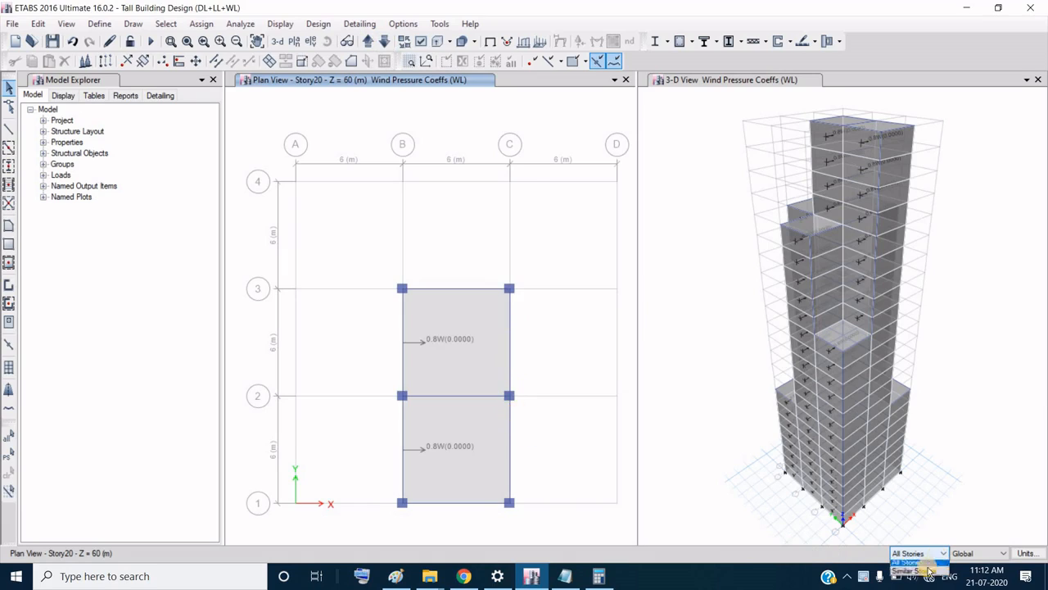
click(915, 582)
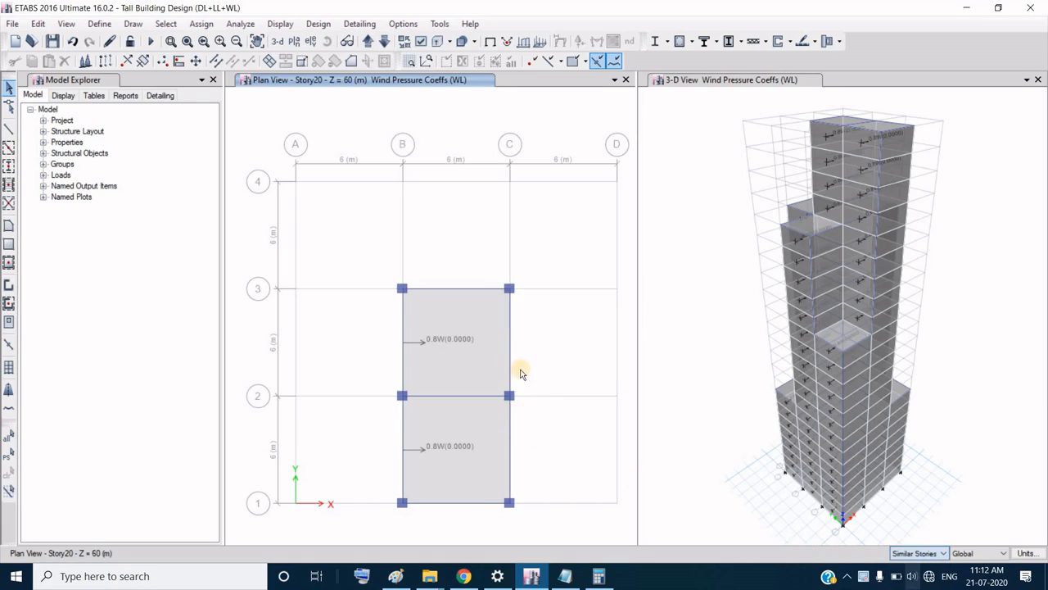
click(510, 352)
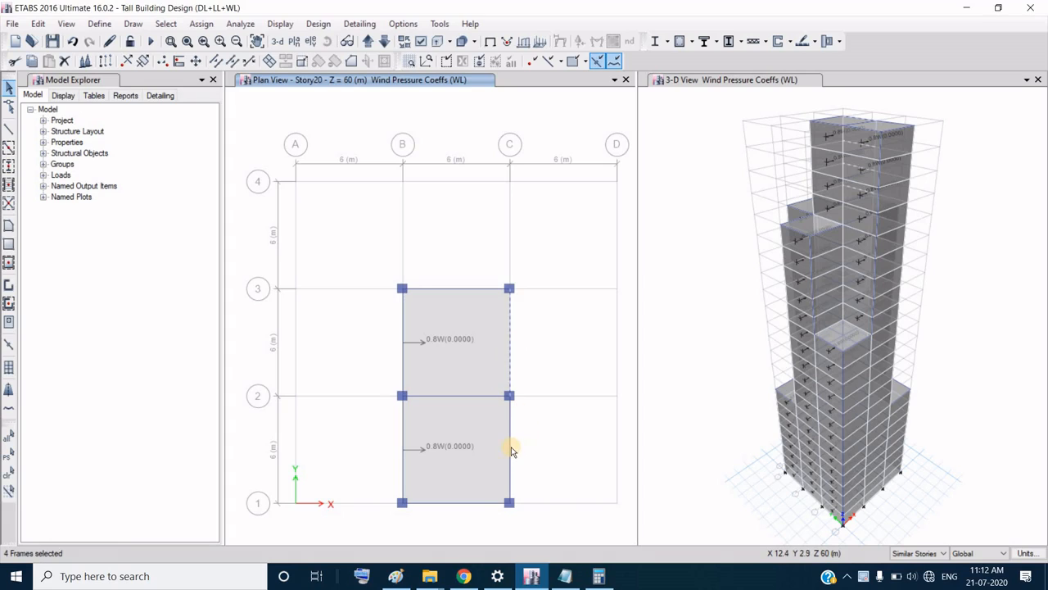
click(510, 449)
click(509, 340)
click(512, 448)
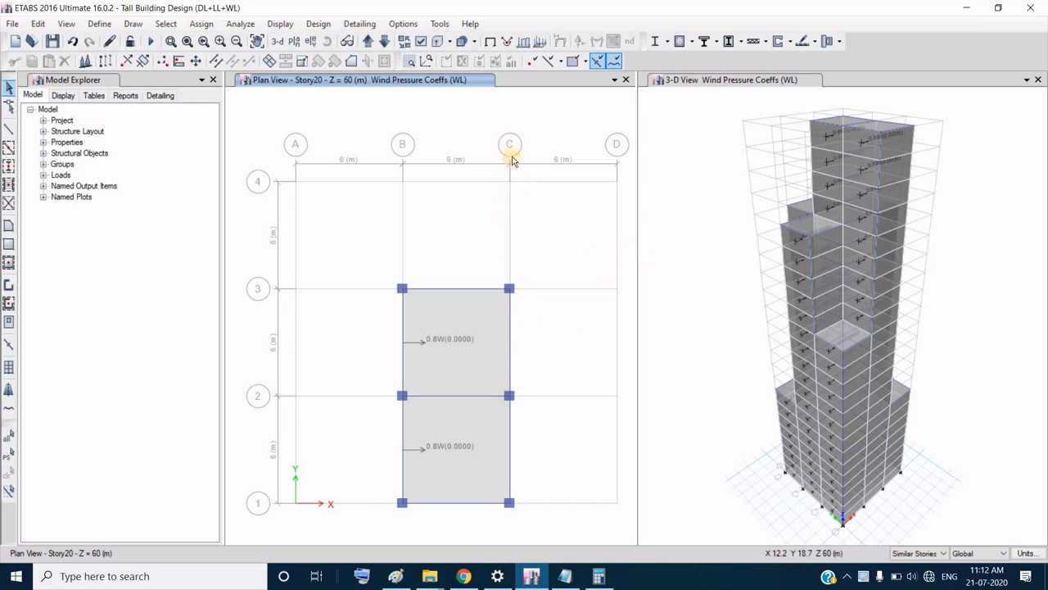
click(309, 43)
click(679, 114)
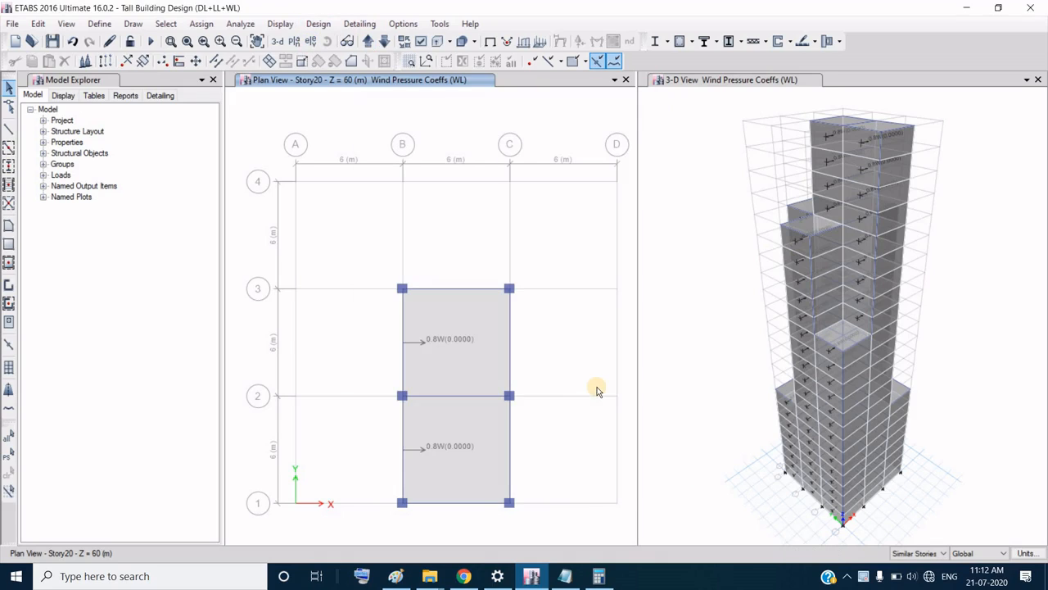
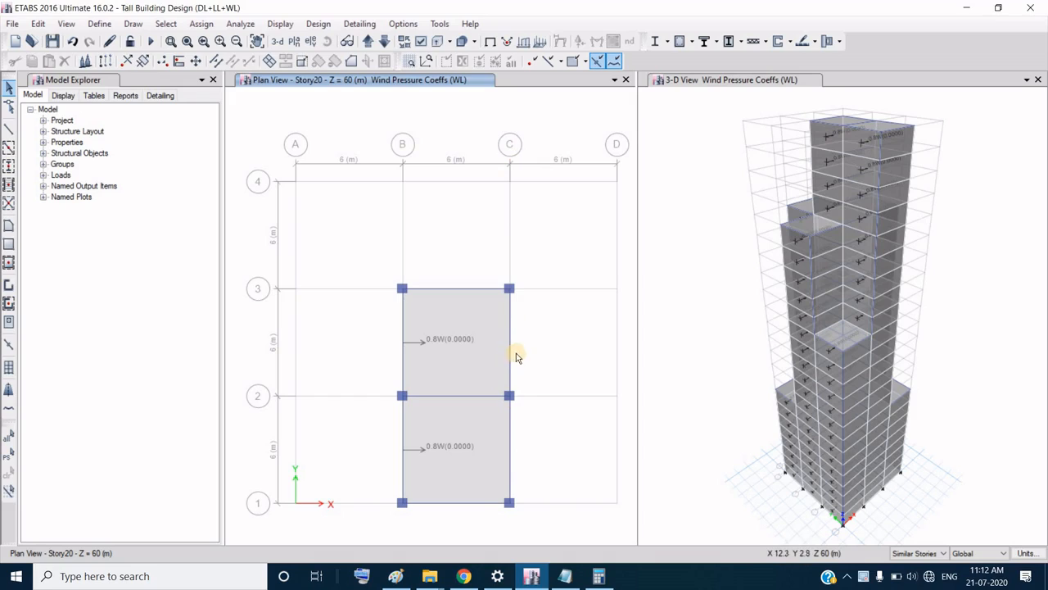
Step: Show elevation C and select all of its wall shells in the three bays
click(310, 41)
click(399, 233)
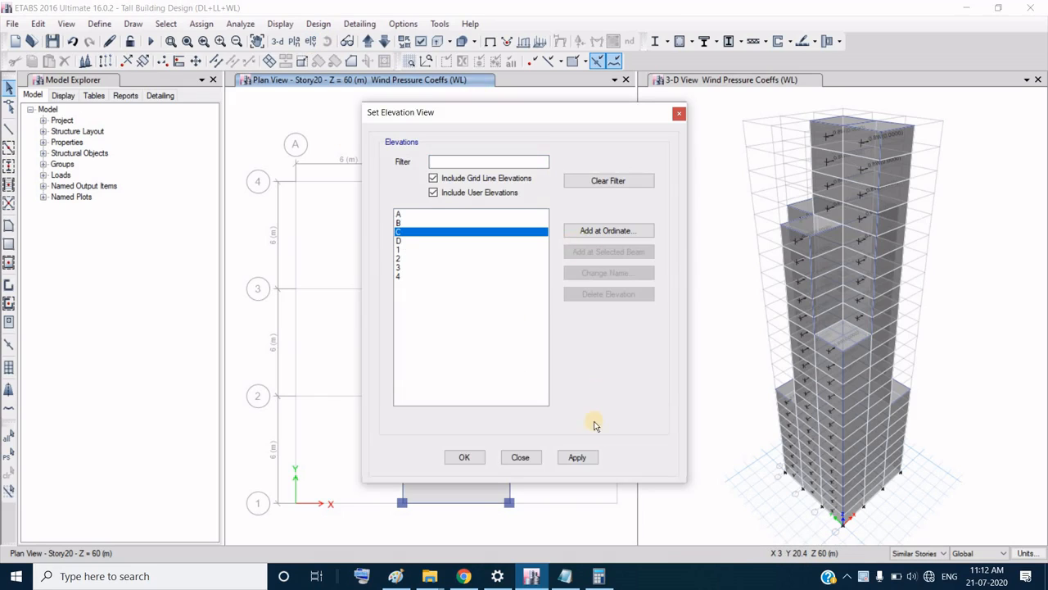
click(577, 457)
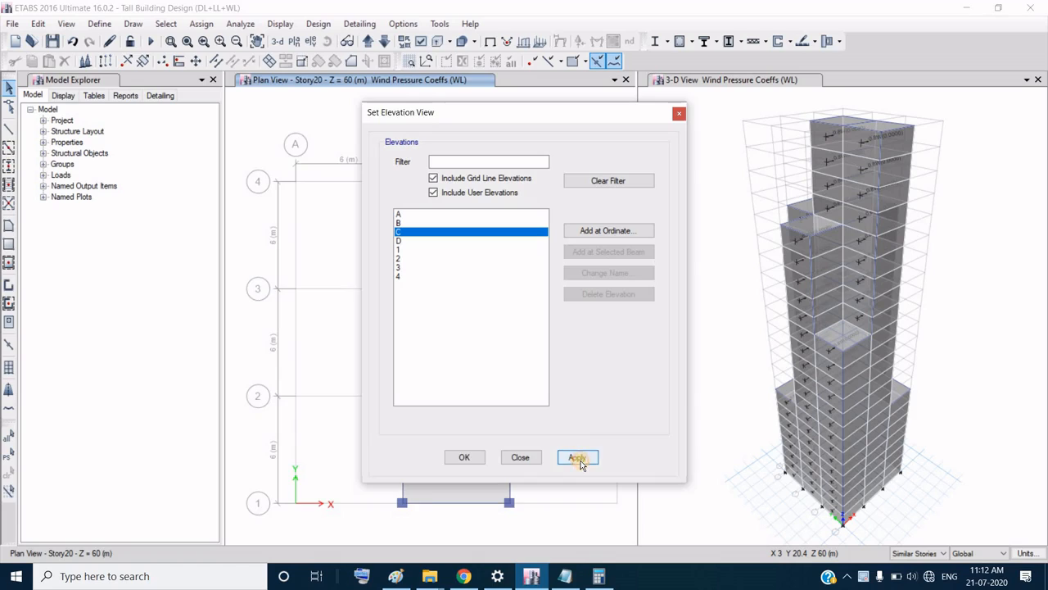
click(461, 457)
click(422, 222)
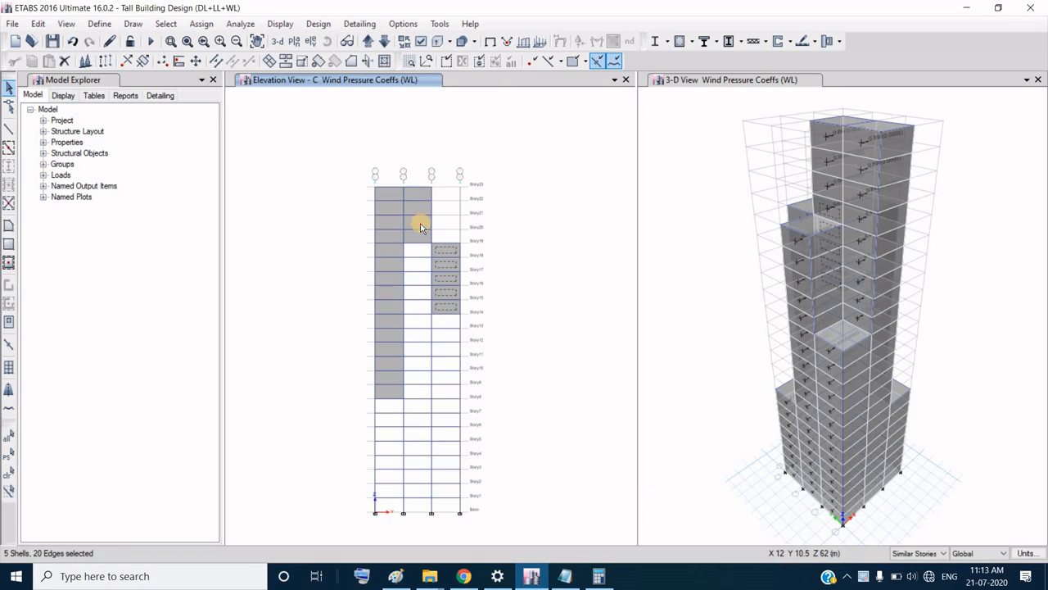
drag(392, 192, 392, 391)
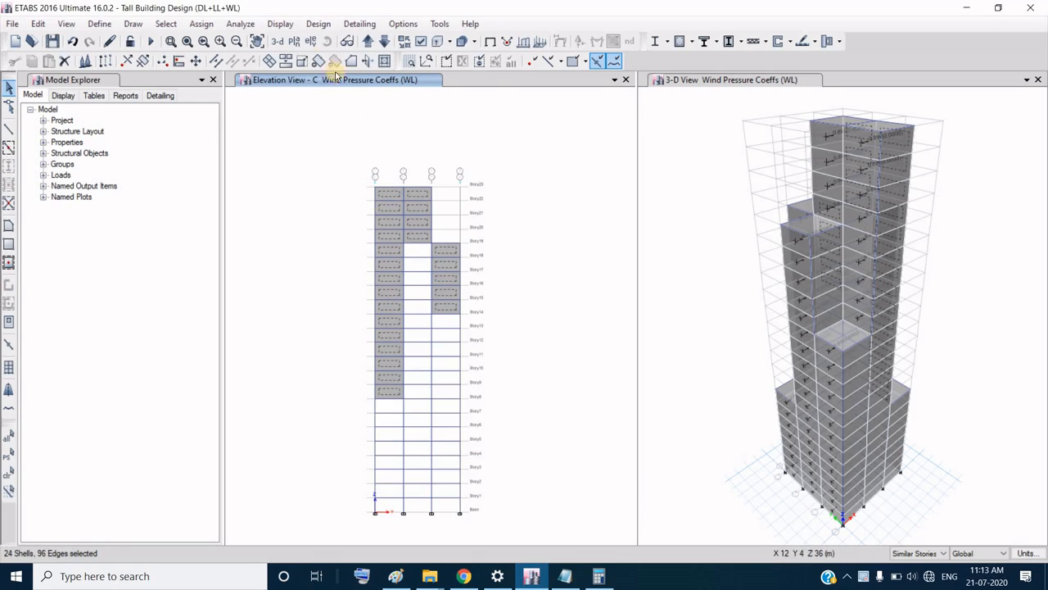
Step: Assign a leeward or sides wind pressure coefficient of -0.25 for WL to the selected elevation C walls, replacing existing loads
click(201, 24)
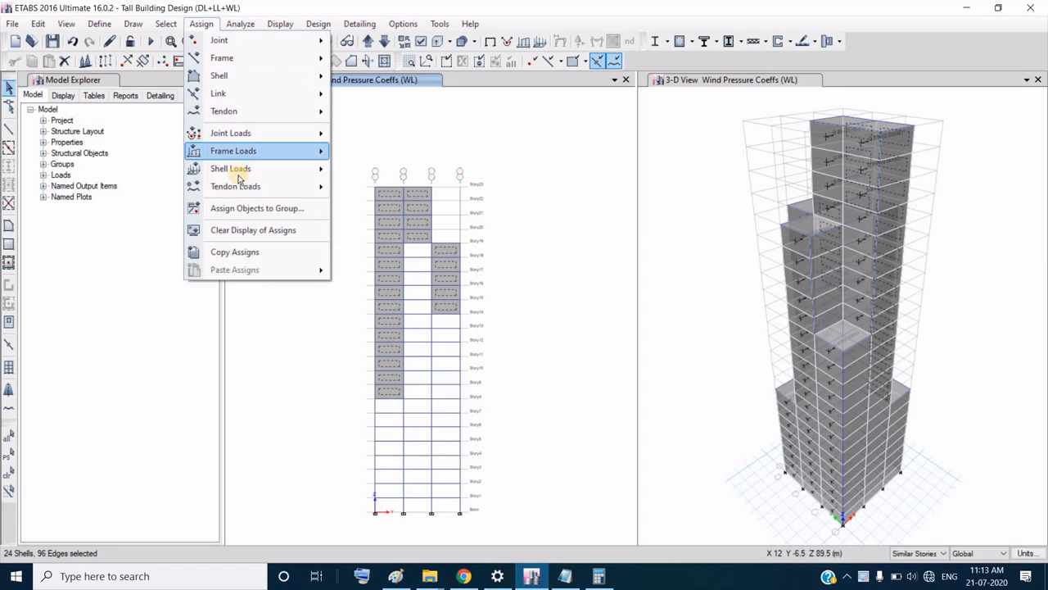
mouse_move(243, 169)
click(403, 244)
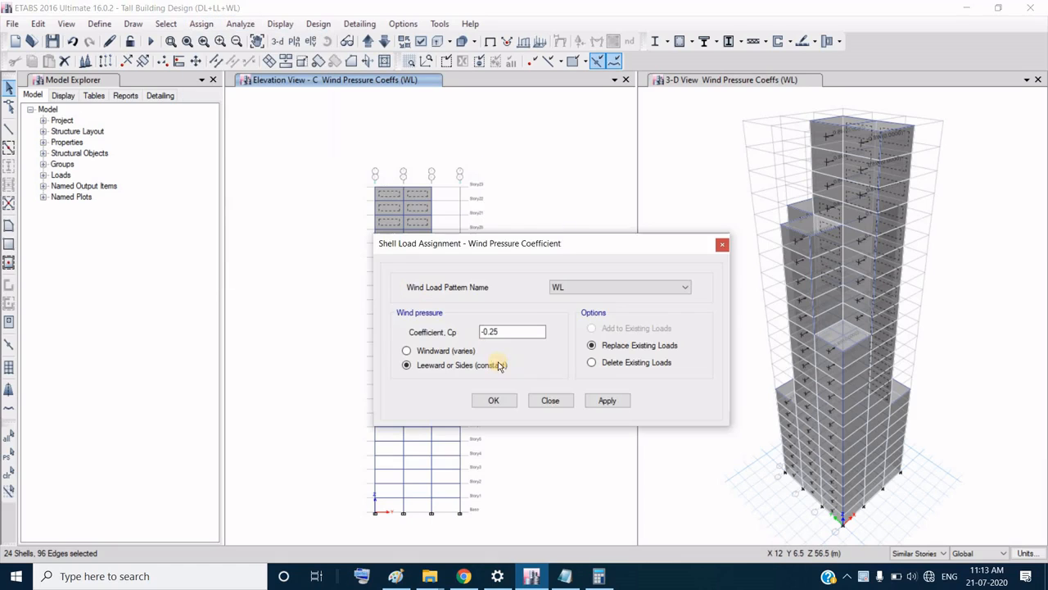
click(604, 402)
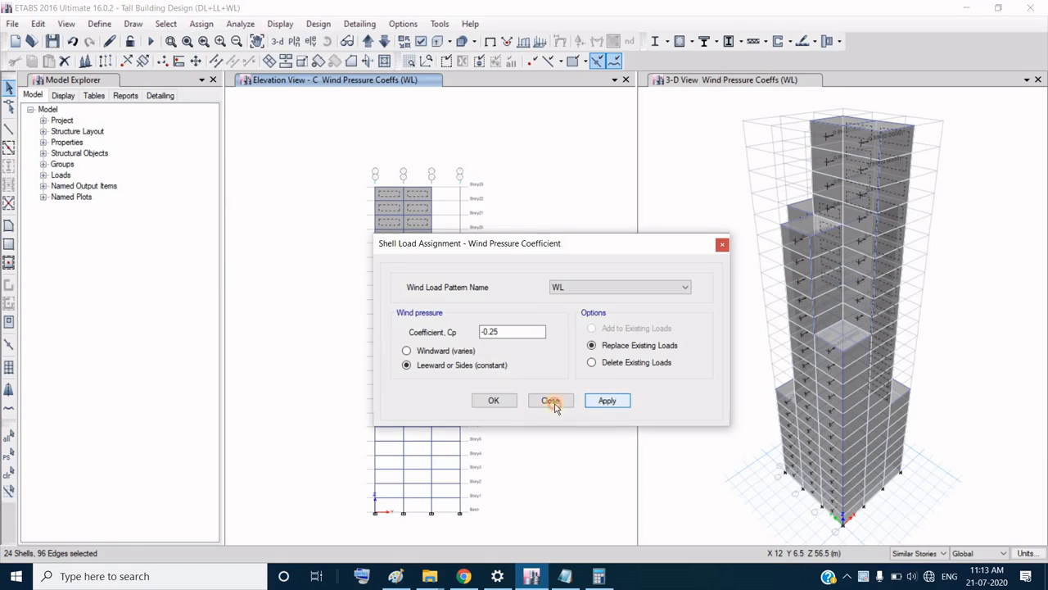
click(495, 400)
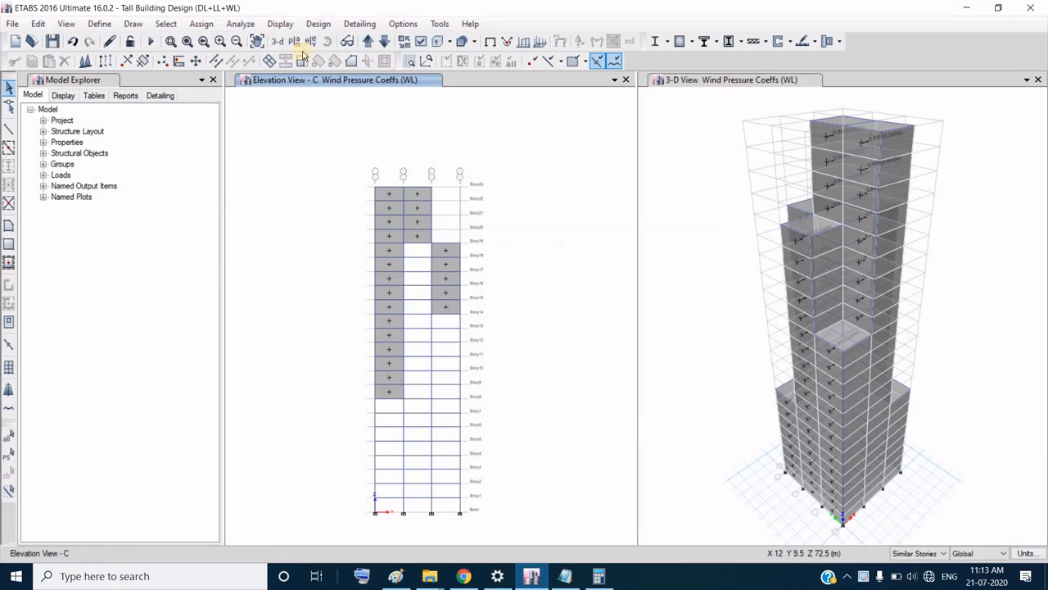
Step: Check the WL coefficients in the Story23 plan and compare them with the IS 875-3 pressure coefficient table in Chrome, returning to ETABS
click(292, 41)
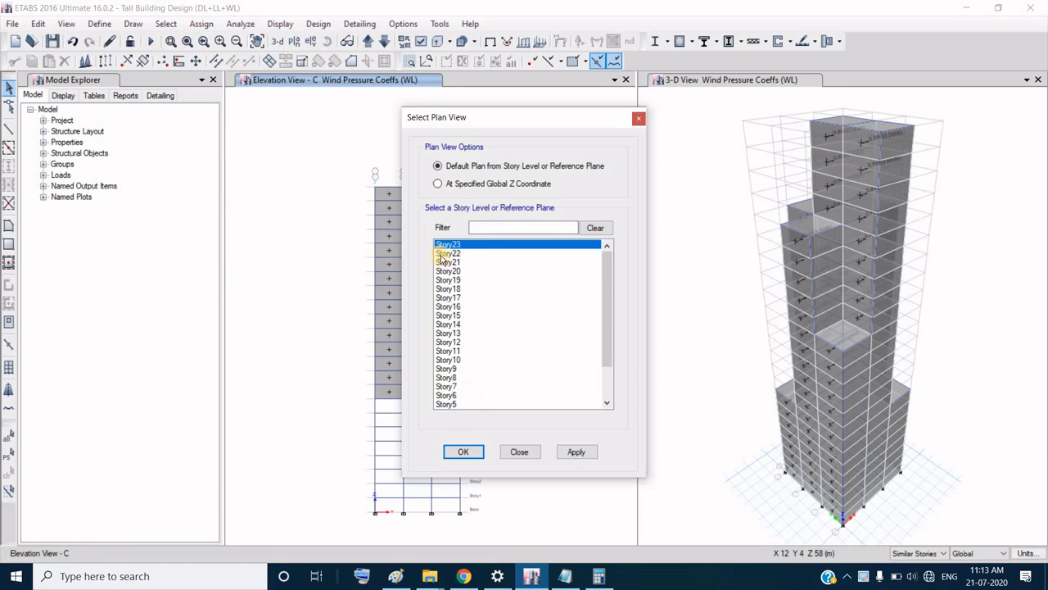
click(463, 452)
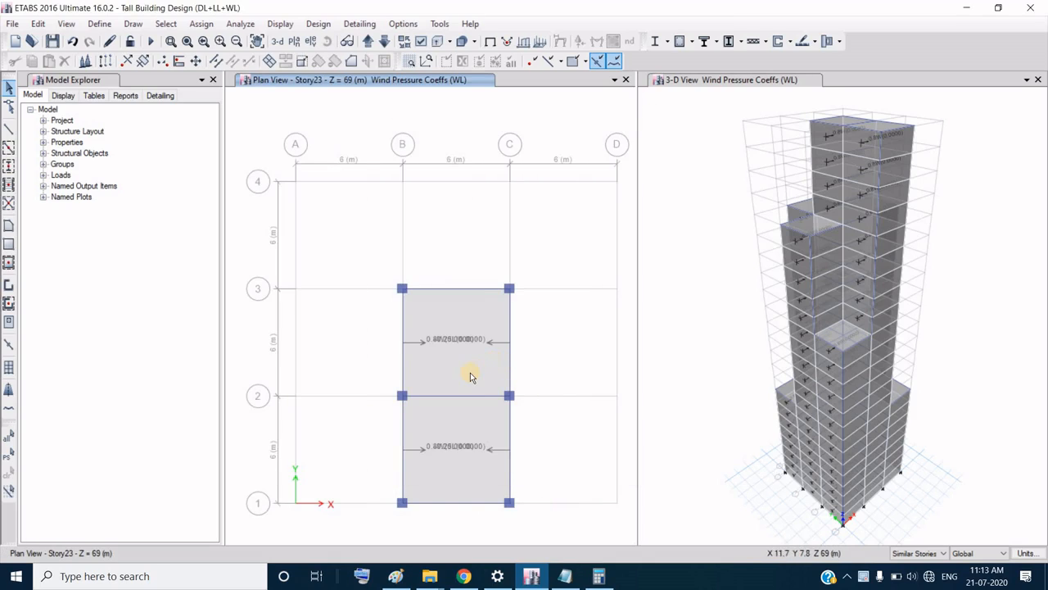
scroll(470, 373, up, 3)
scroll(470, 373, down, 3)
click(463, 576)
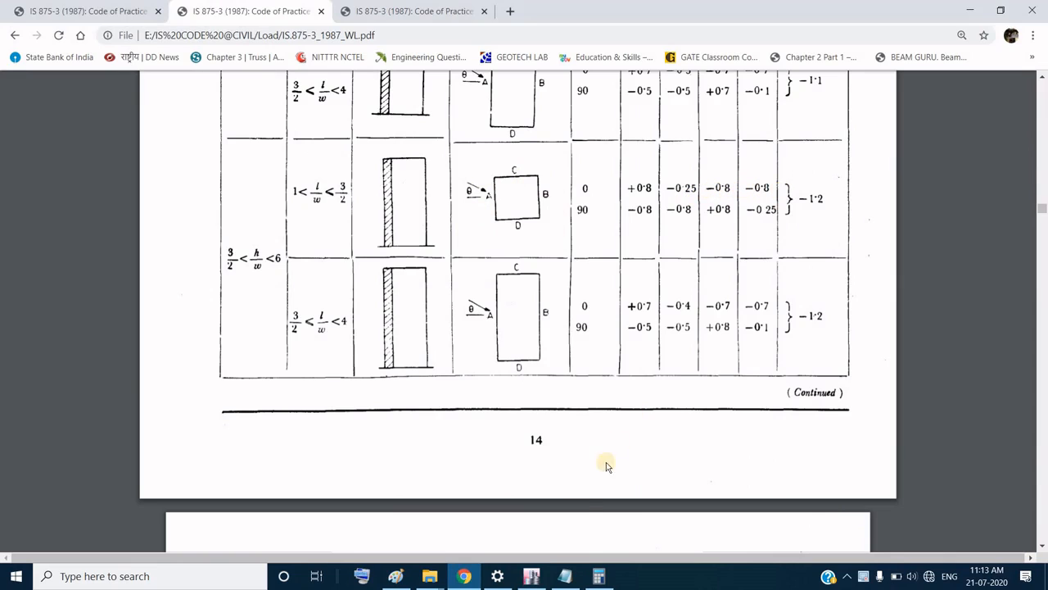
click(531, 575)
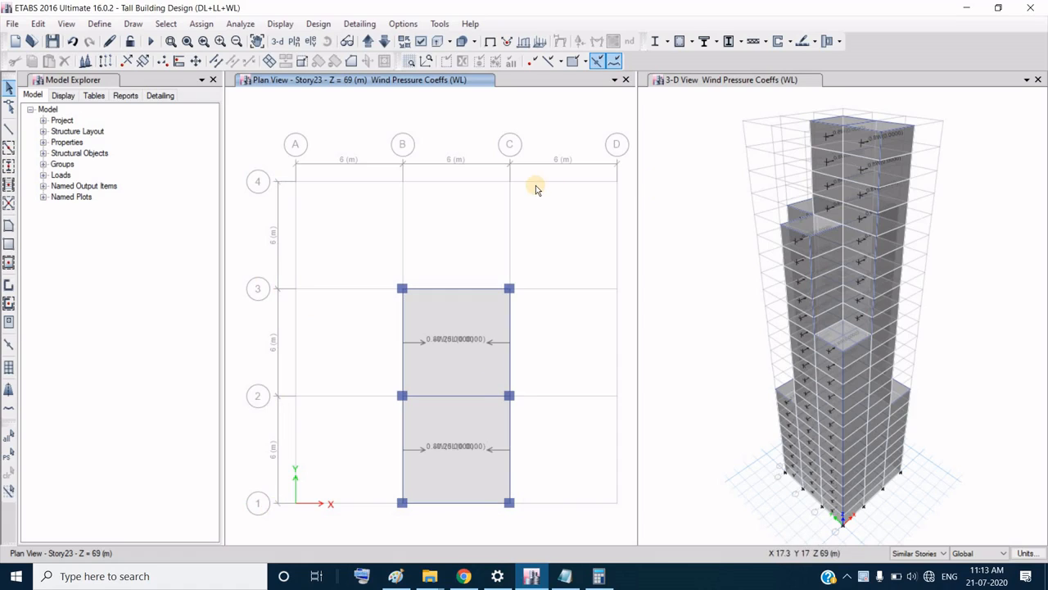
Step: Show elevation 1, set the story scope to All Stories, and select all of its wall shells in the three bays
click(311, 42)
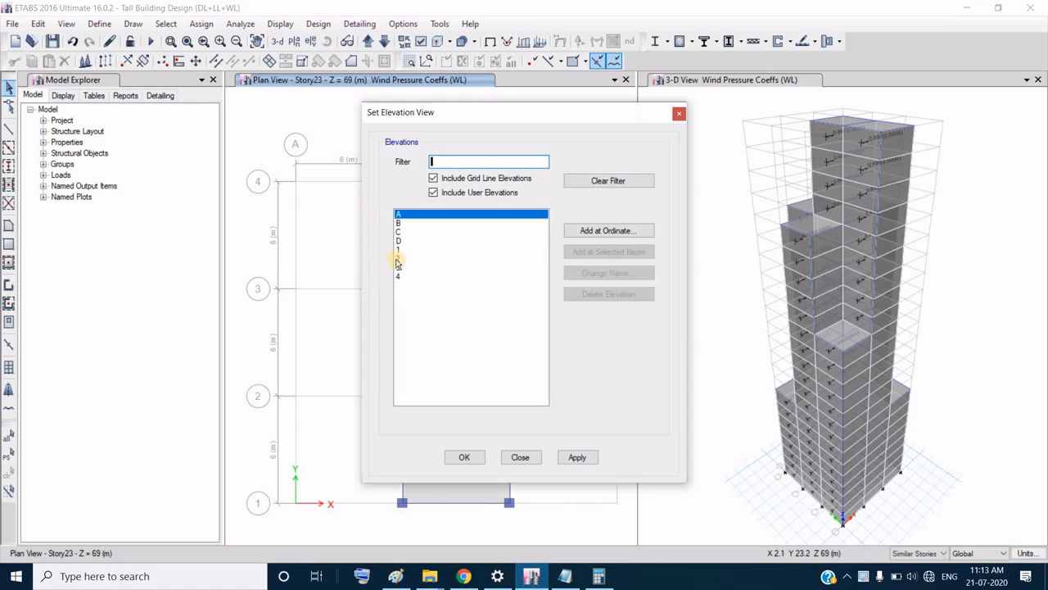
click(399, 250)
click(577, 457)
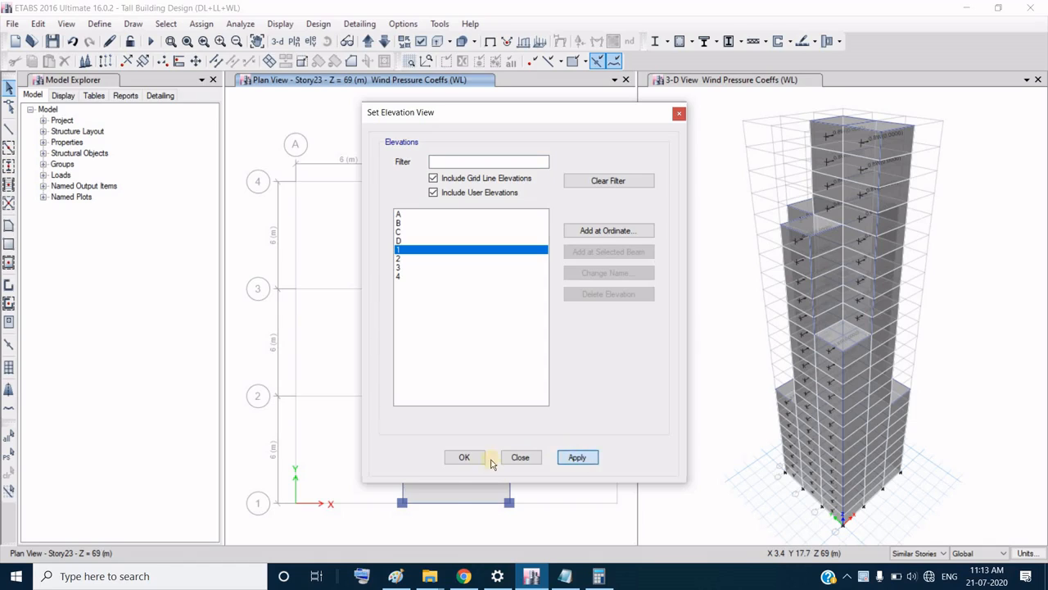
click(473, 459)
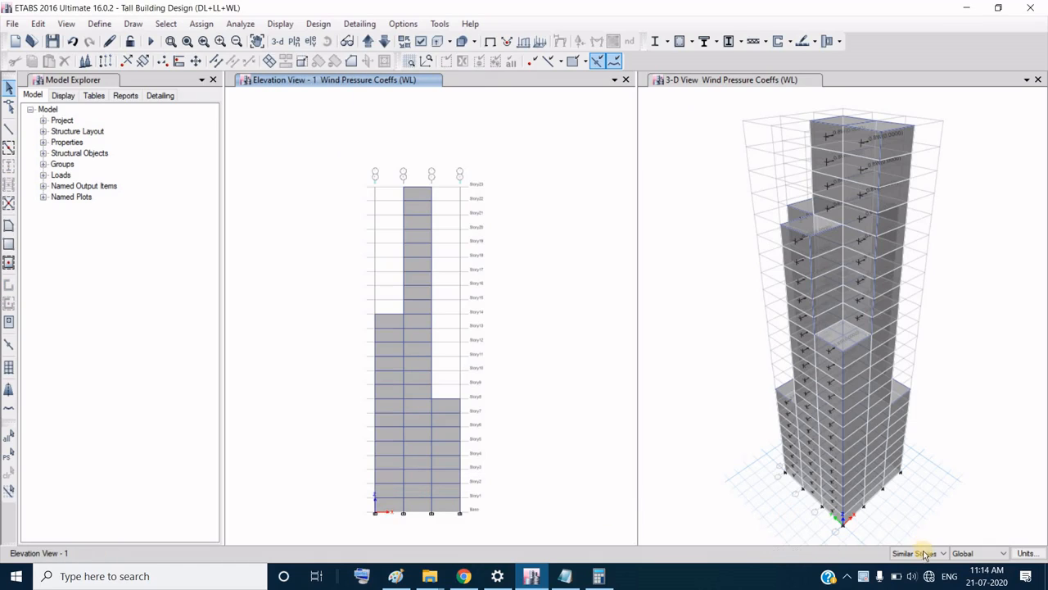
click(928, 556)
click(913, 573)
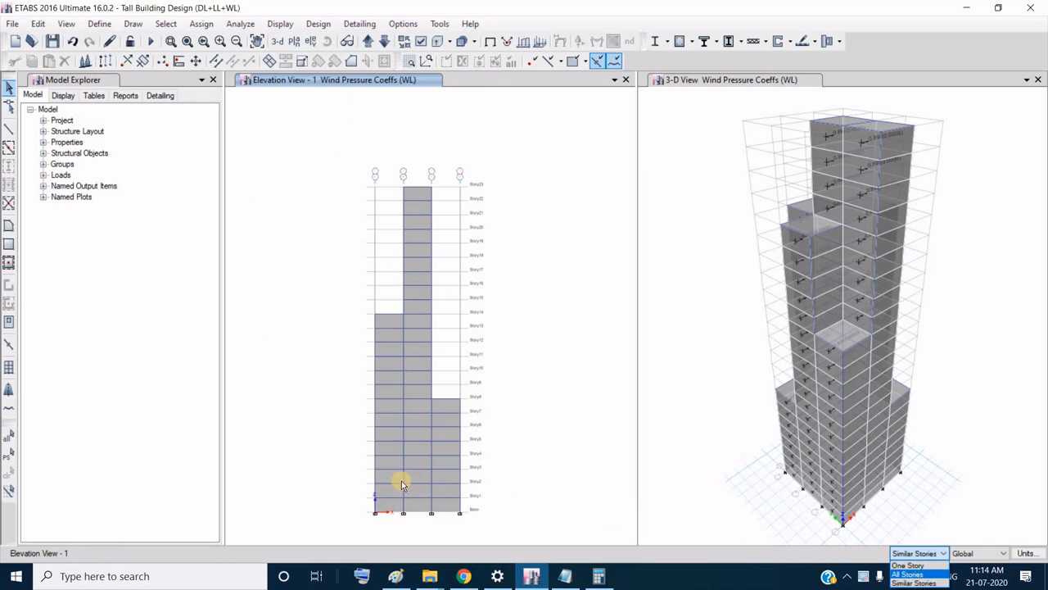
drag(461, 505, 389, 503)
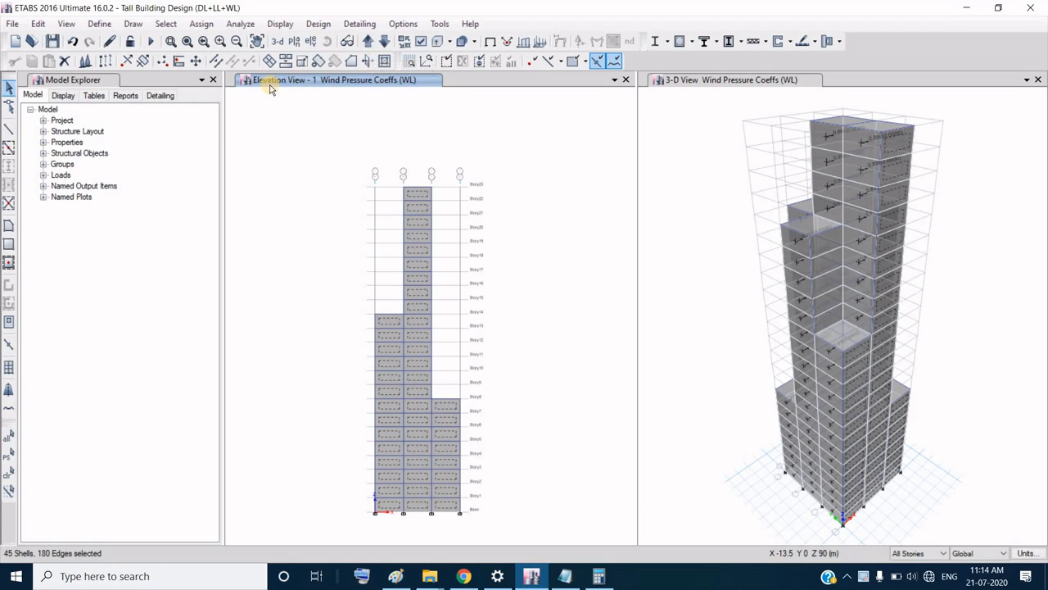
Step: Switch to elevation 4 and add the wall shells of all three bays to the selection
click(369, 43)
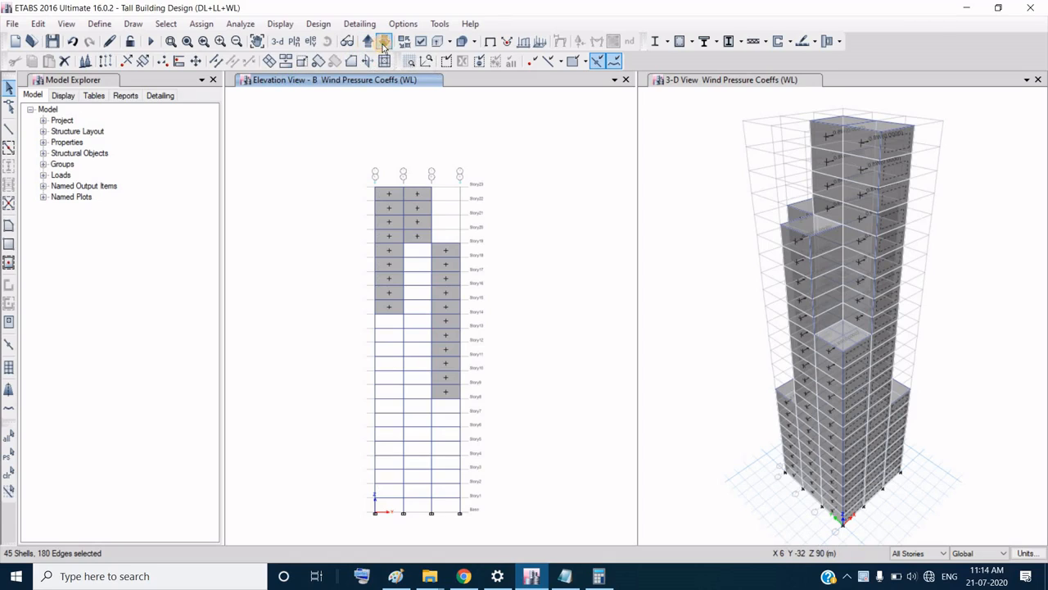
click(383, 42)
click(383, 43)
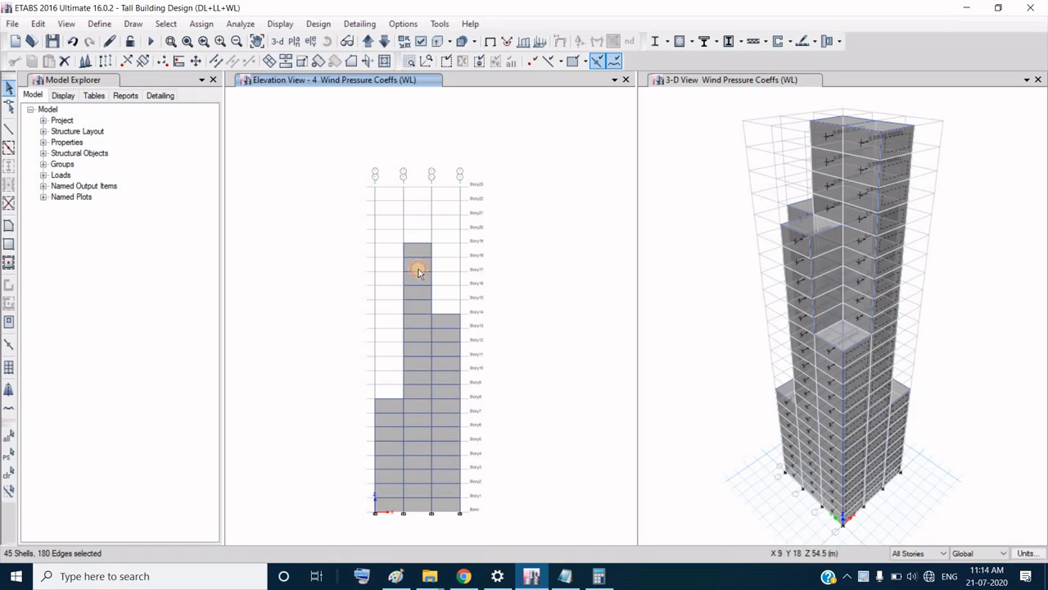
click(418, 269)
click(451, 324)
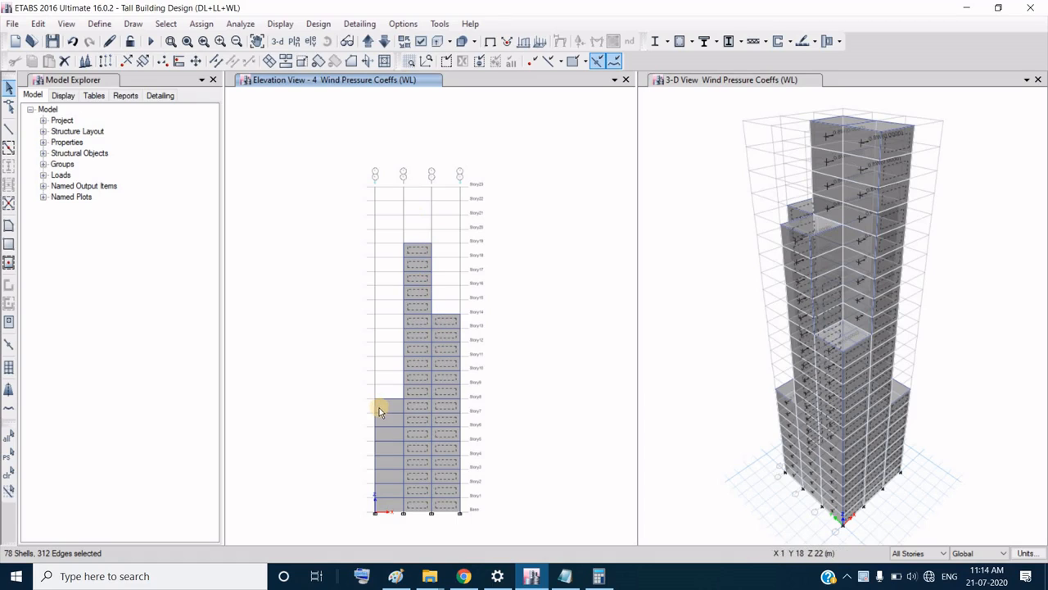
click(379, 411)
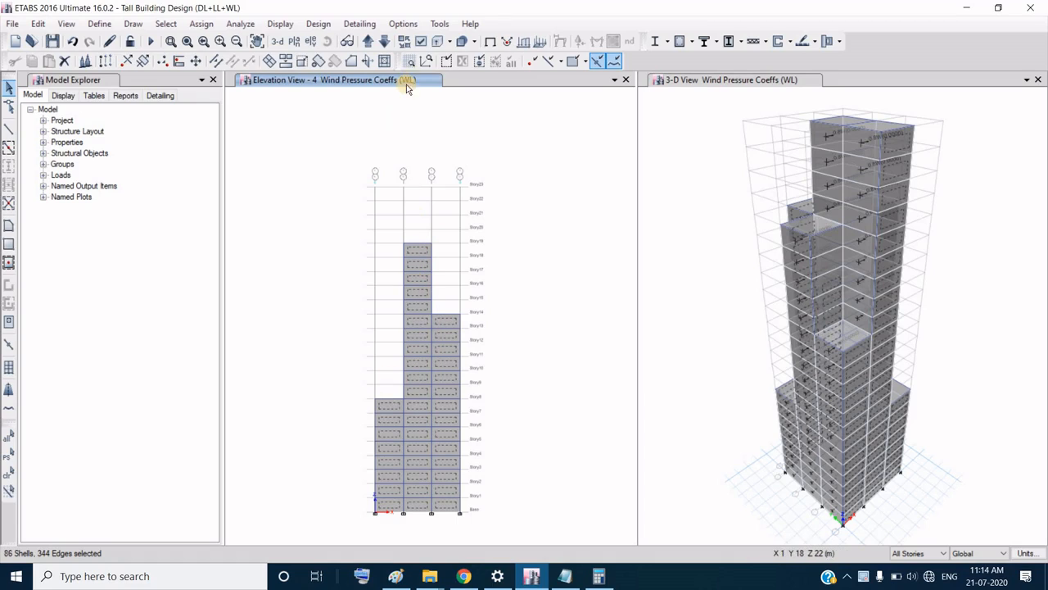
Step: Switch to elevation 3 and add its upper middle-bay walls and both outer-bay wall stacks to the selection
click(384, 41)
click(426, 238)
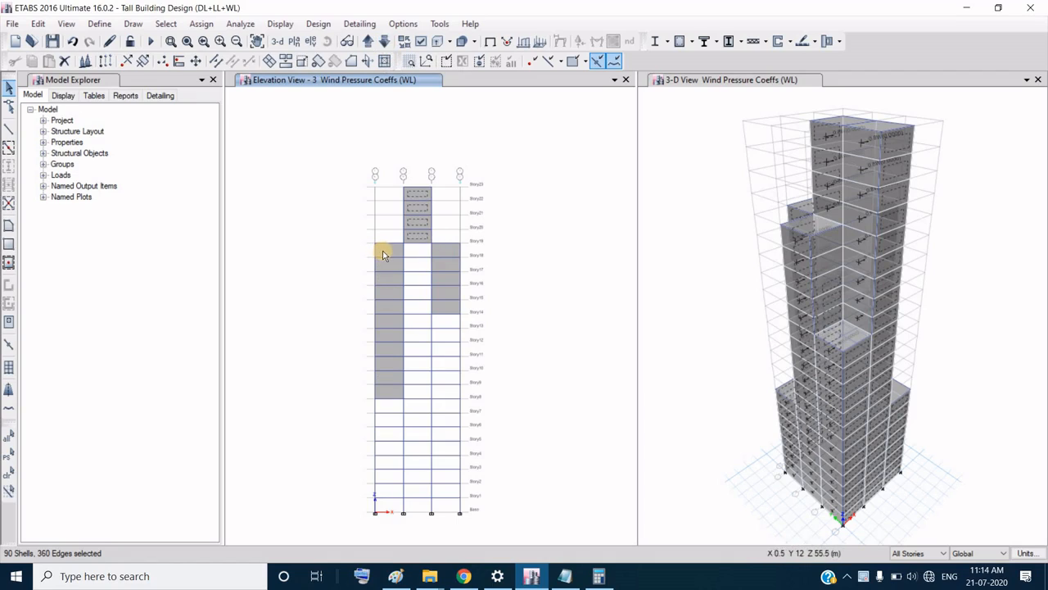
click(382, 251)
click(445, 312)
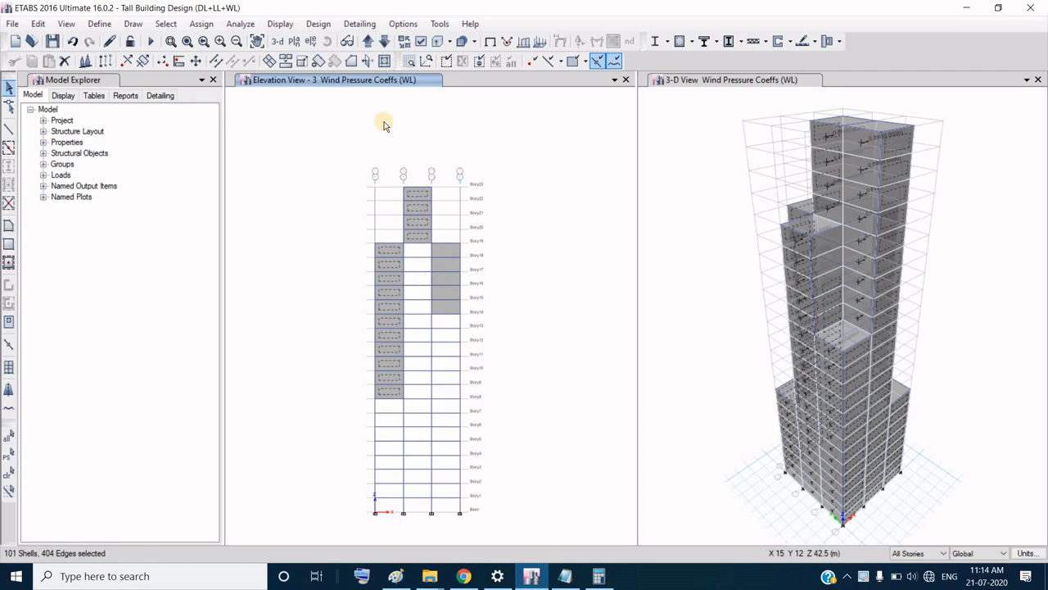
click(448, 250)
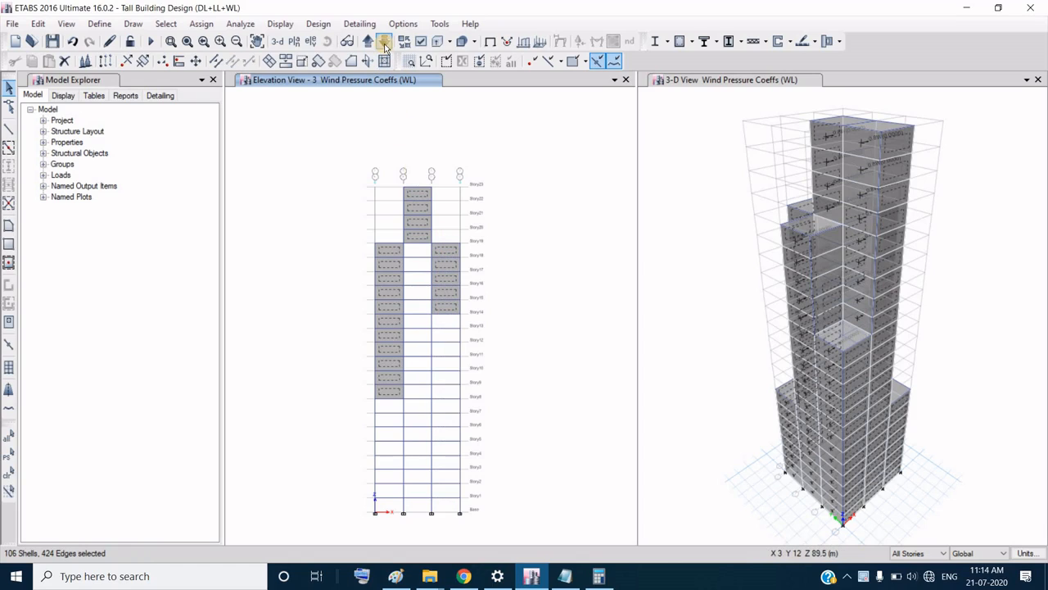
Step: Switch to elevation 2 and add the wall shells in both outer bays to the selection
click(384, 41)
click(392, 251)
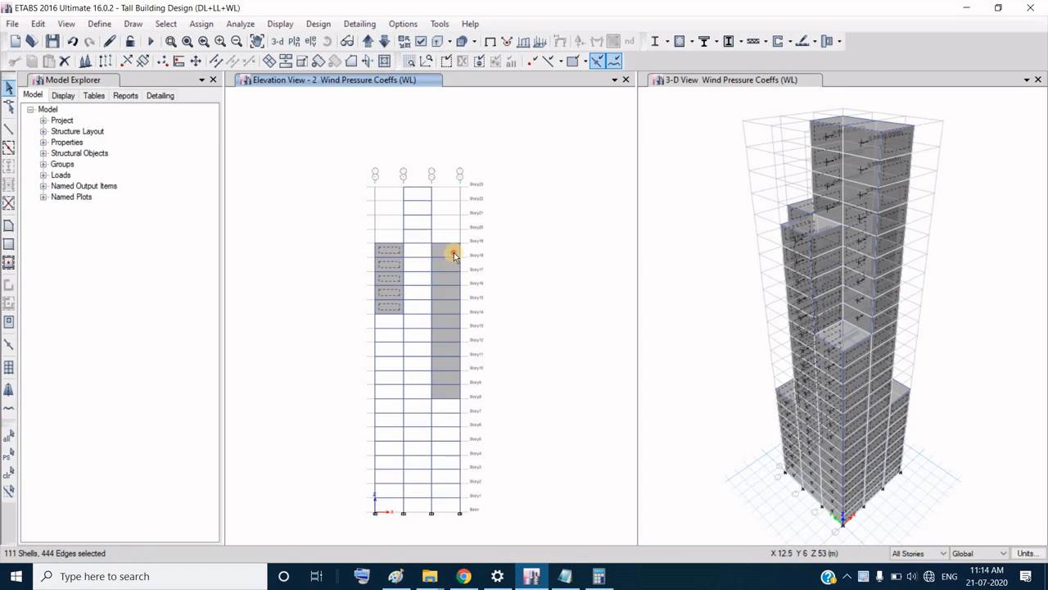
drag(437, 252, 451, 360)
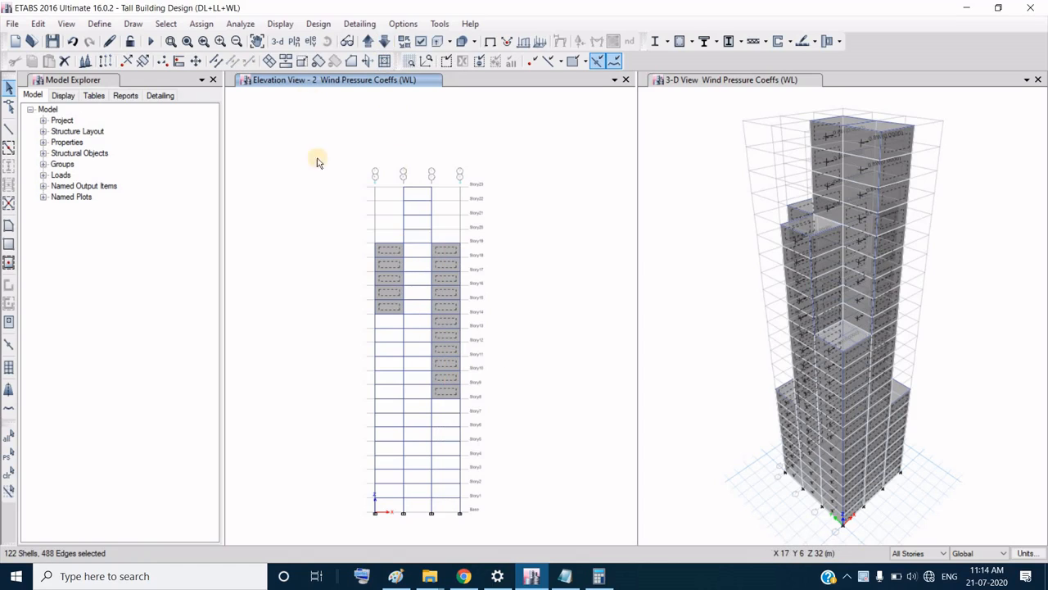
Step: Consult the IS 875-3 table and assign a leeward or sides wind pressure coefficient of -0.8 for WL to the selected walls, replacing existing loads
click(201, 24)
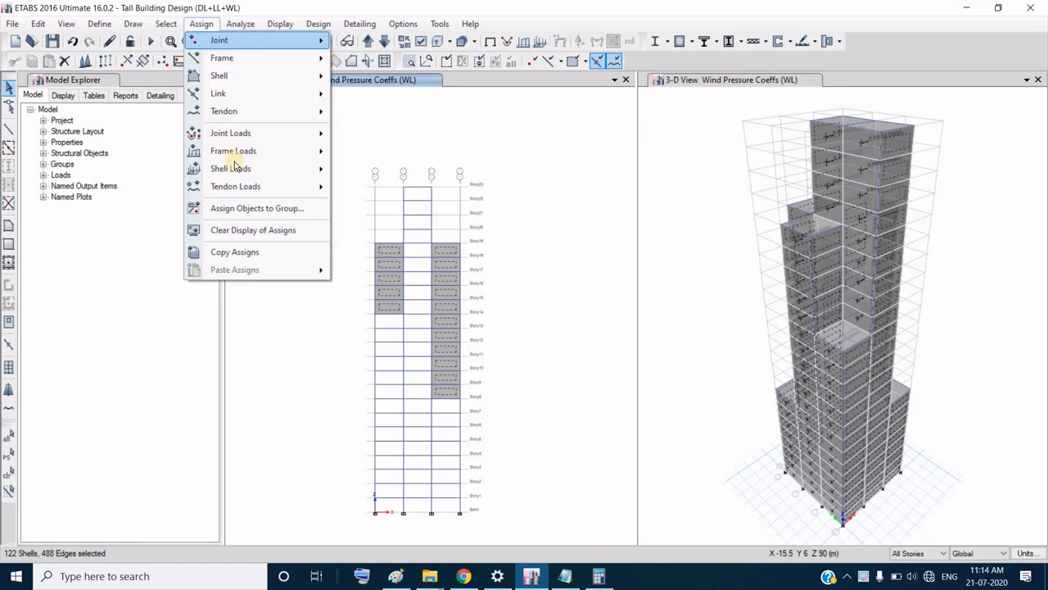
mouse_move(238, 169)
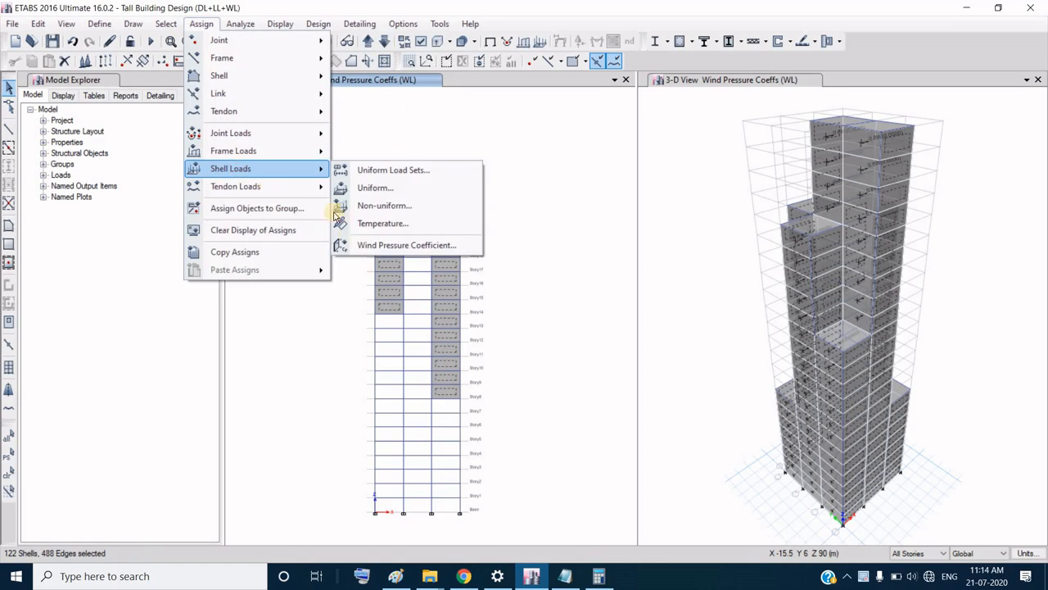
click(375, 243)
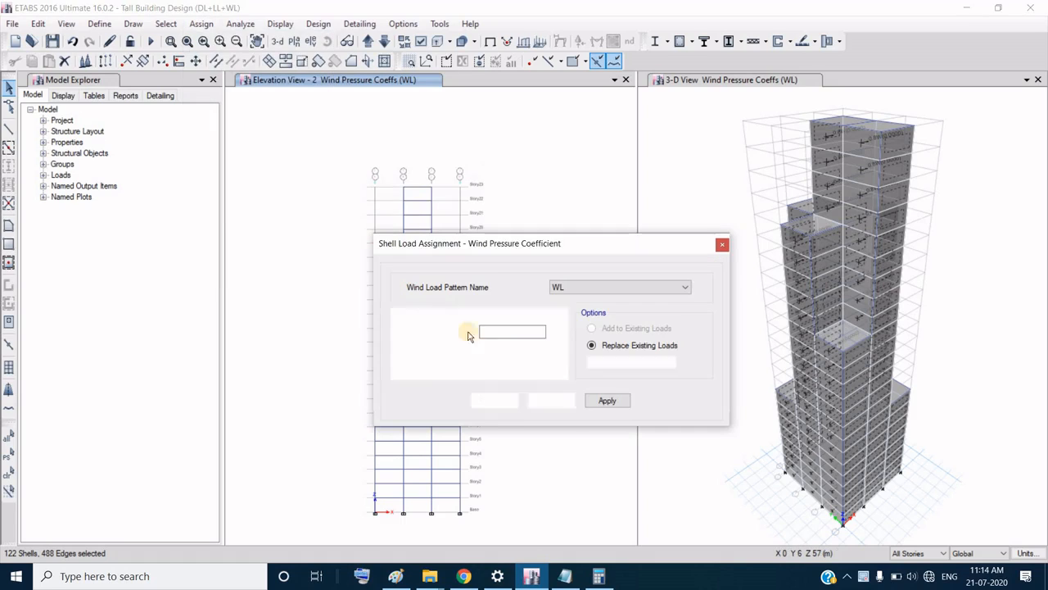
click(463, 576)
click(531, 576)
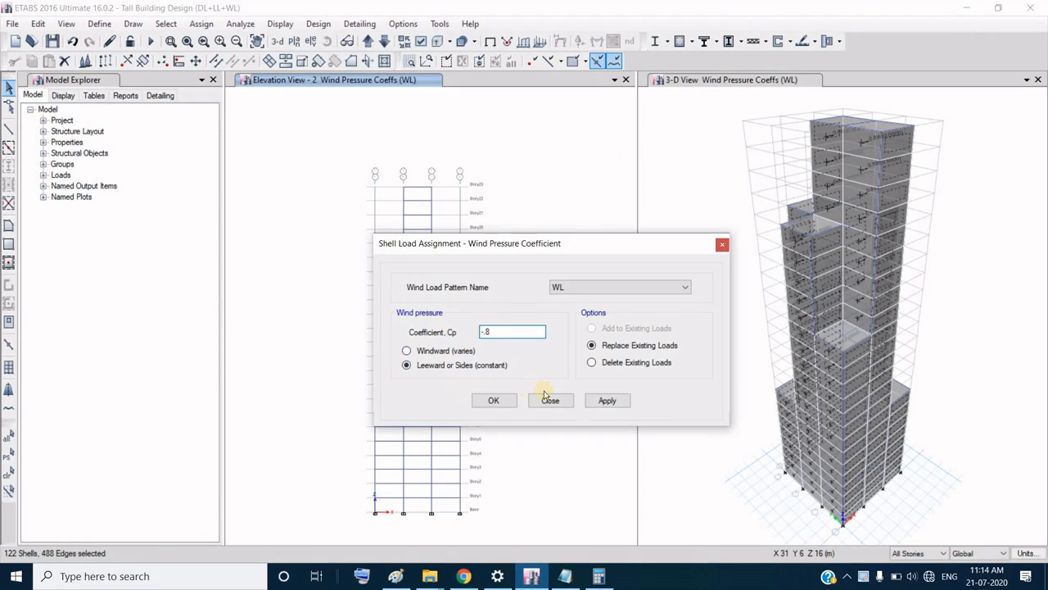
click(609, 401)
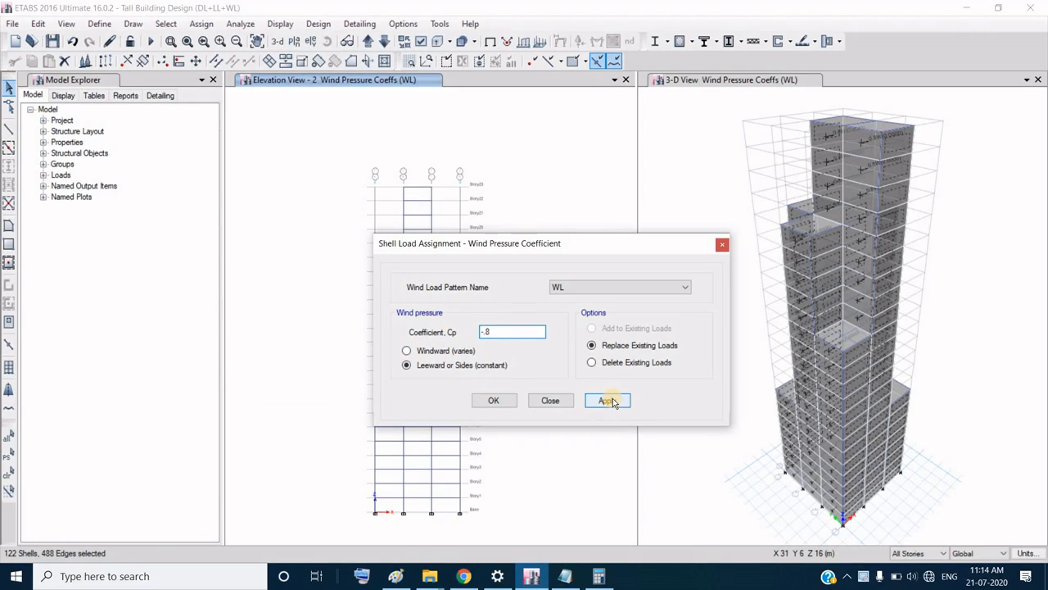
click(509, 334)
click(496, 401)
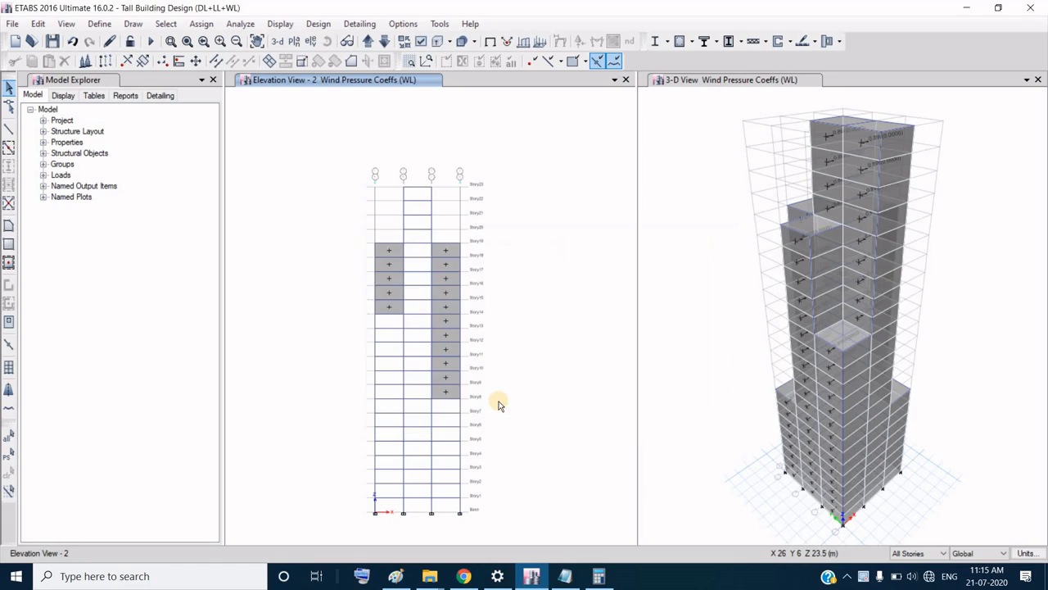
Step: Show the Story1 plan to check the WL coefficients on all four sides of the building
click(310, 41)
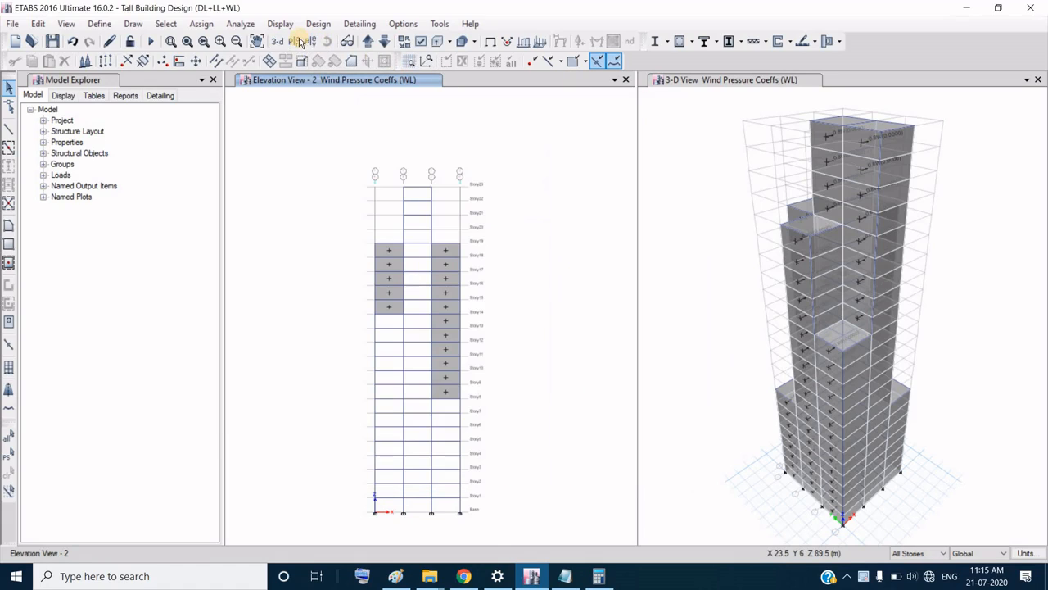
click(303, 41)
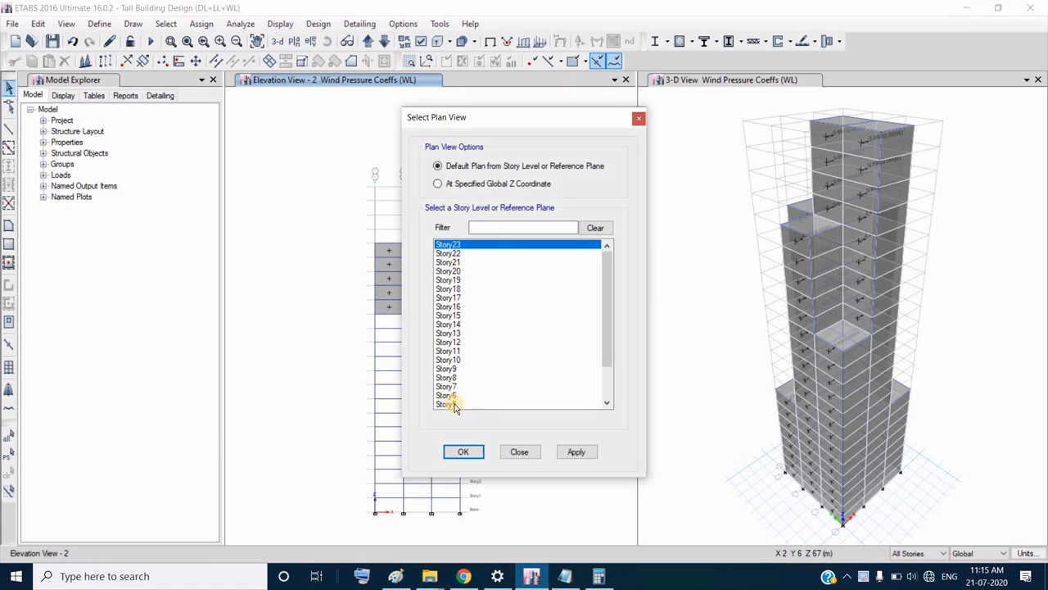
click(604, 383)
click(576, 452)
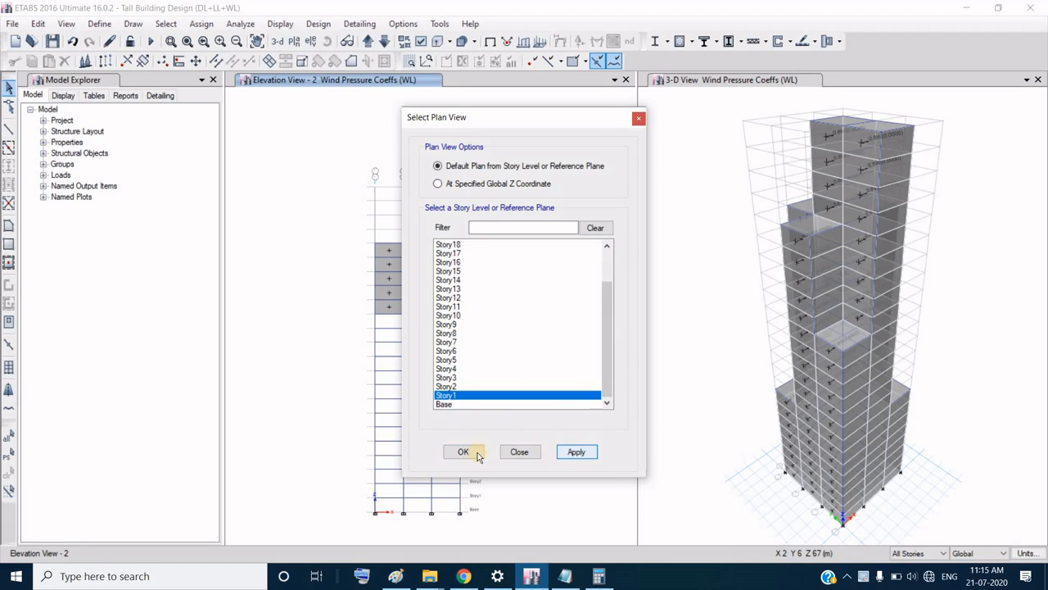
click(463, 451)
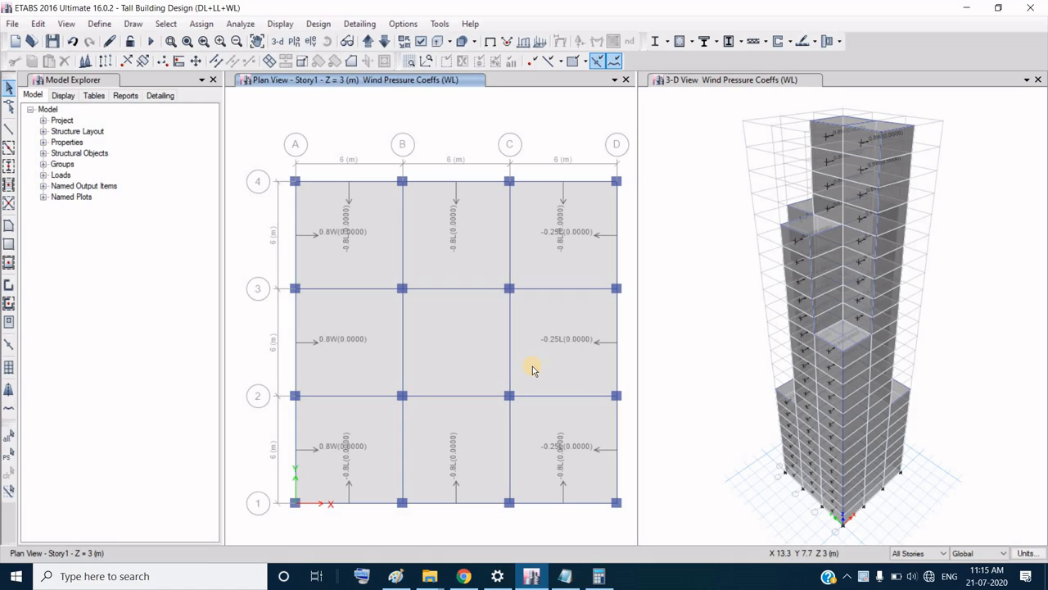
Step: Consult the wind direction sketch in Paint, return to ETABS and check the model at 1 mm tolerance with all checks and the trim-or-extend fix enabled
click(395, 576)
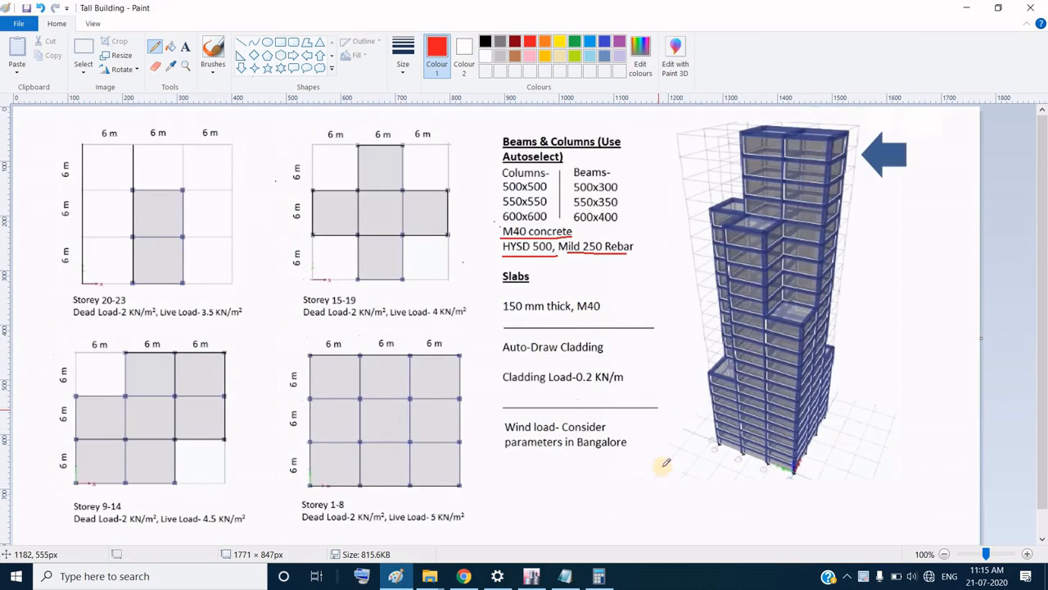
click(533, 575)
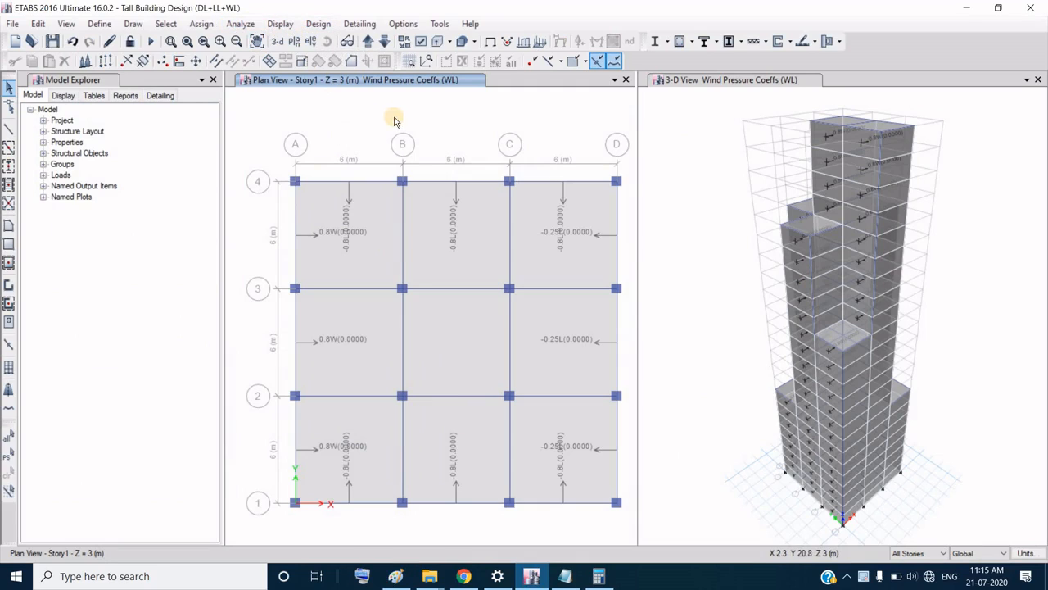
click(237, 24)
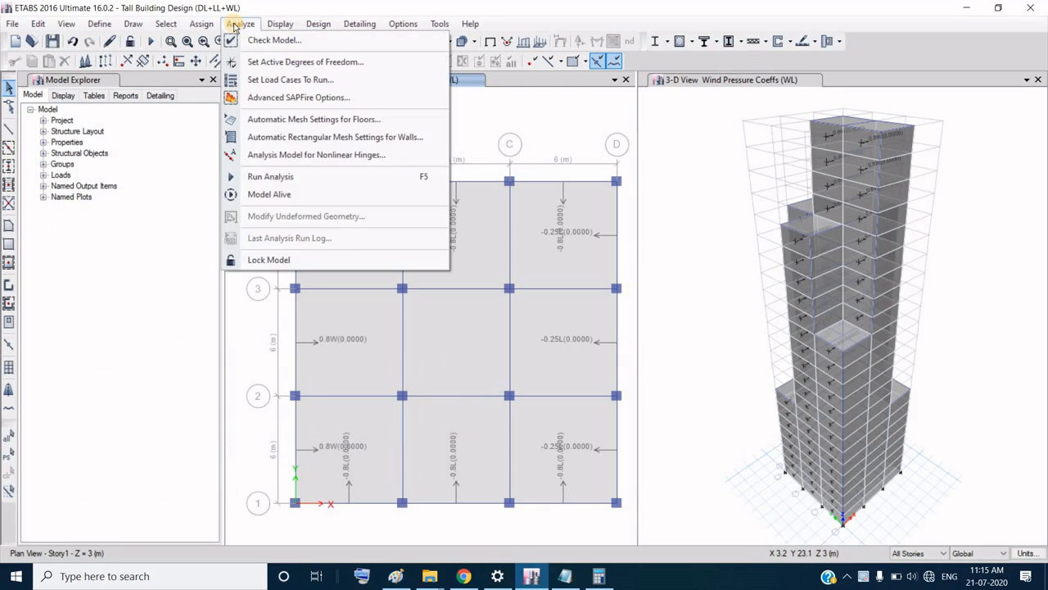
click(275, 47)
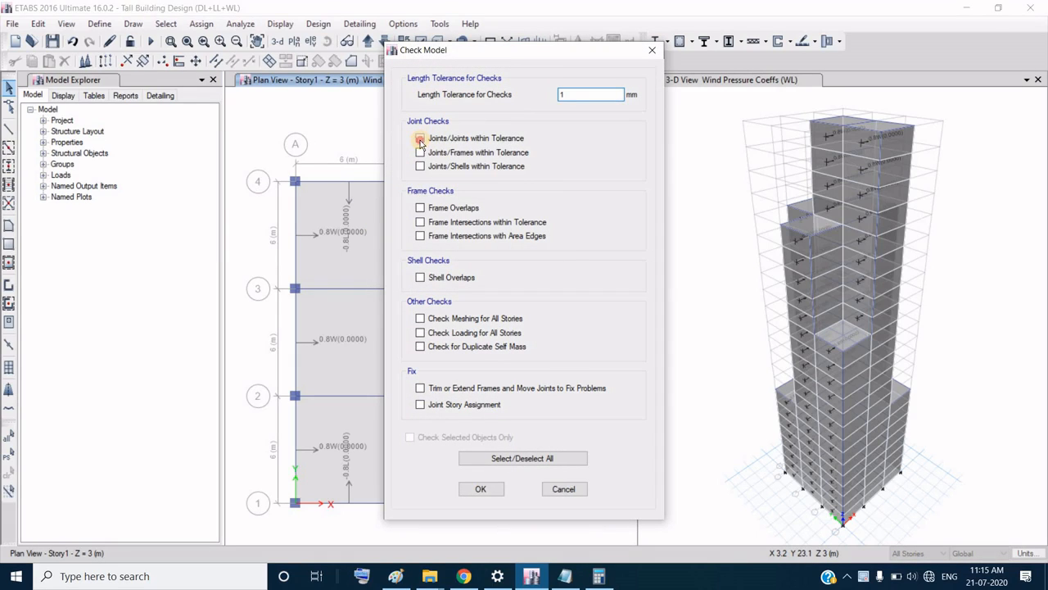
click(420, 138)
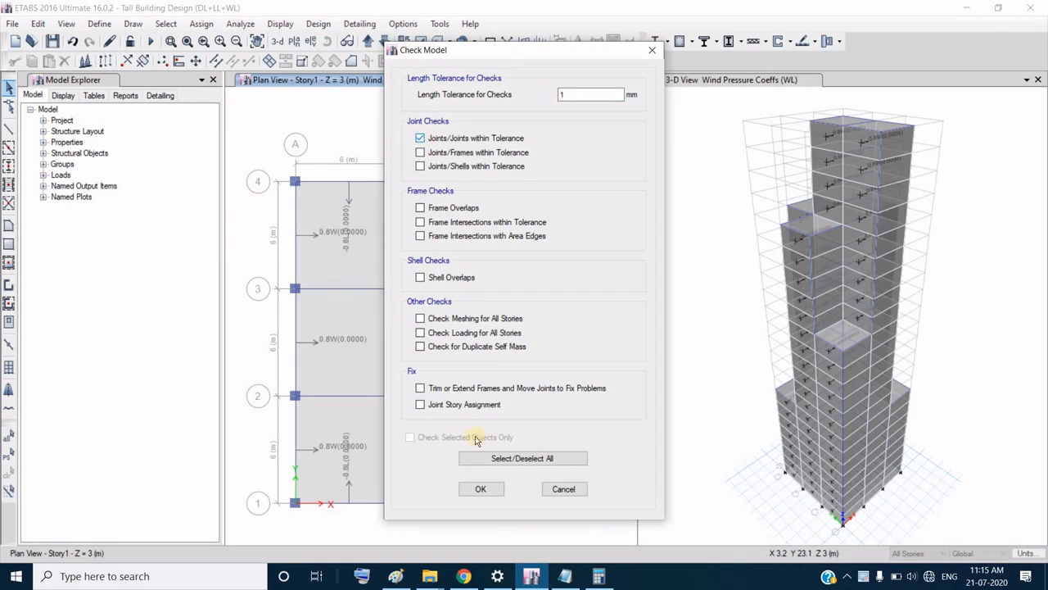
click(501, 458)
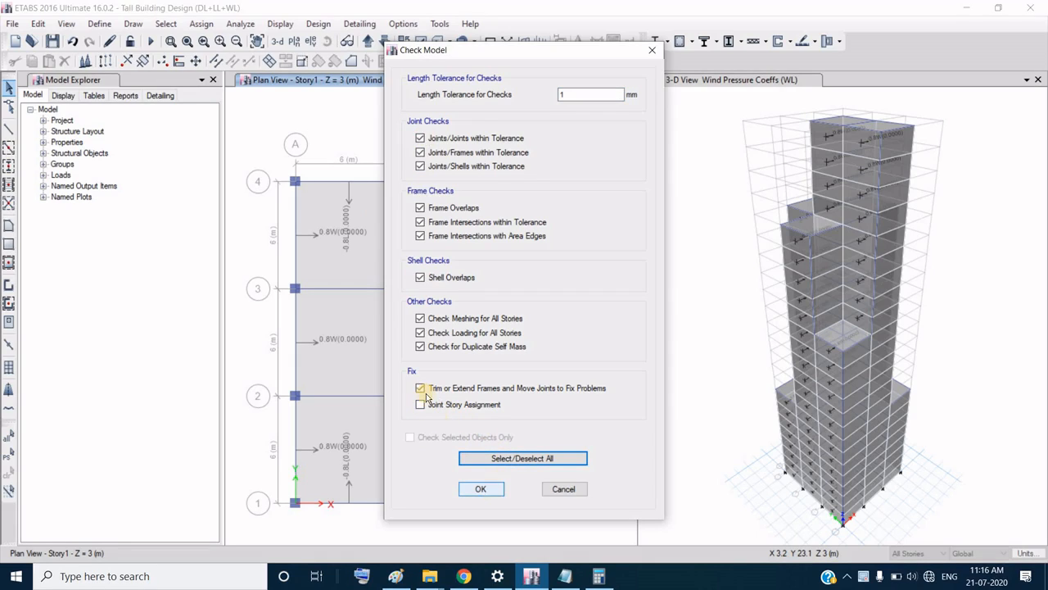
click(481, 489)
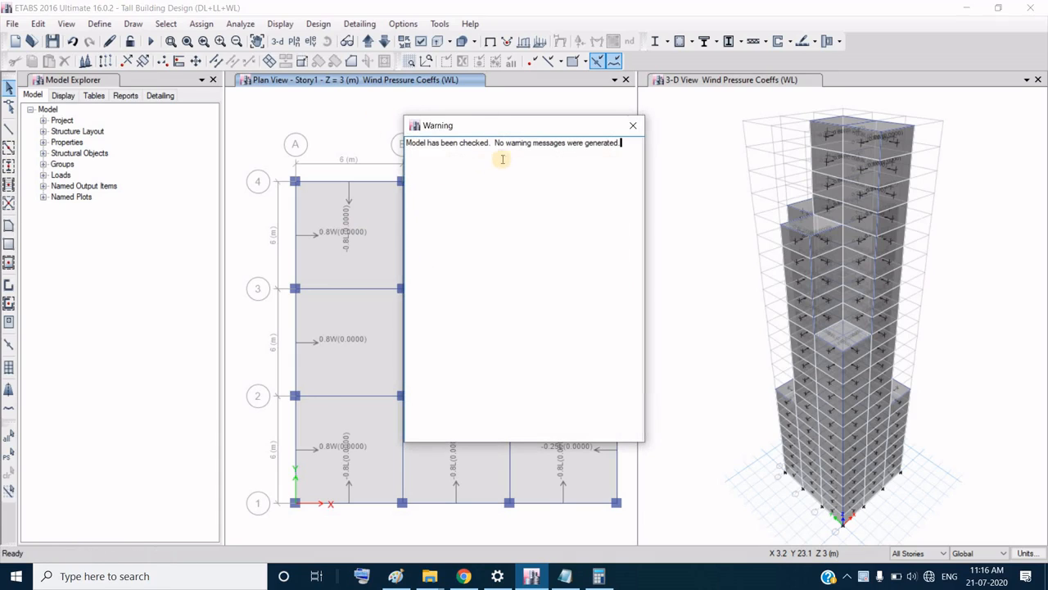
click(631, 129)
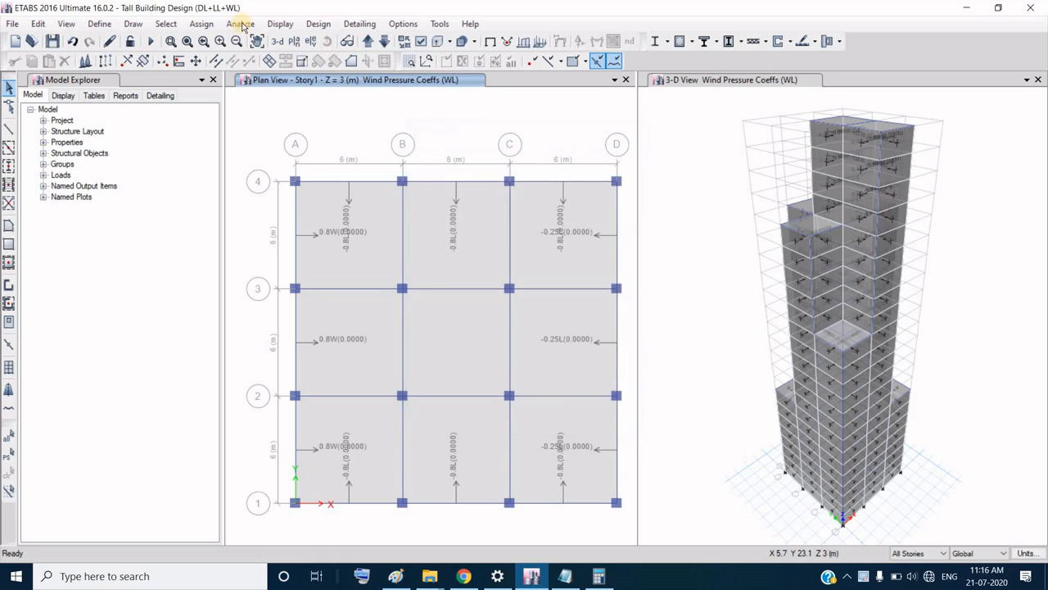
Step: Run the analysis of the tall building model
click(241, 23)
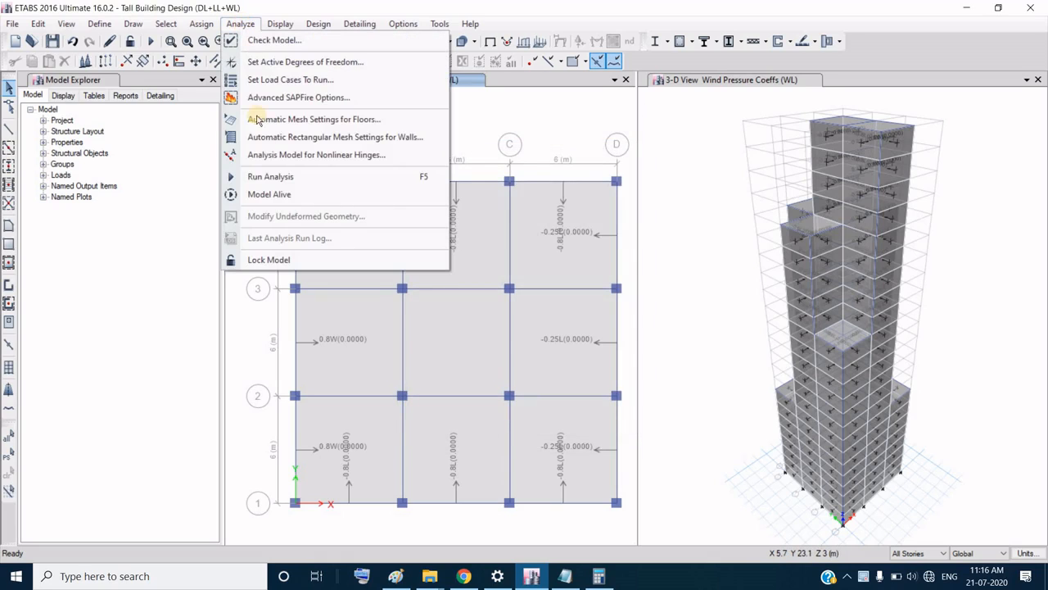
click(297, 181)
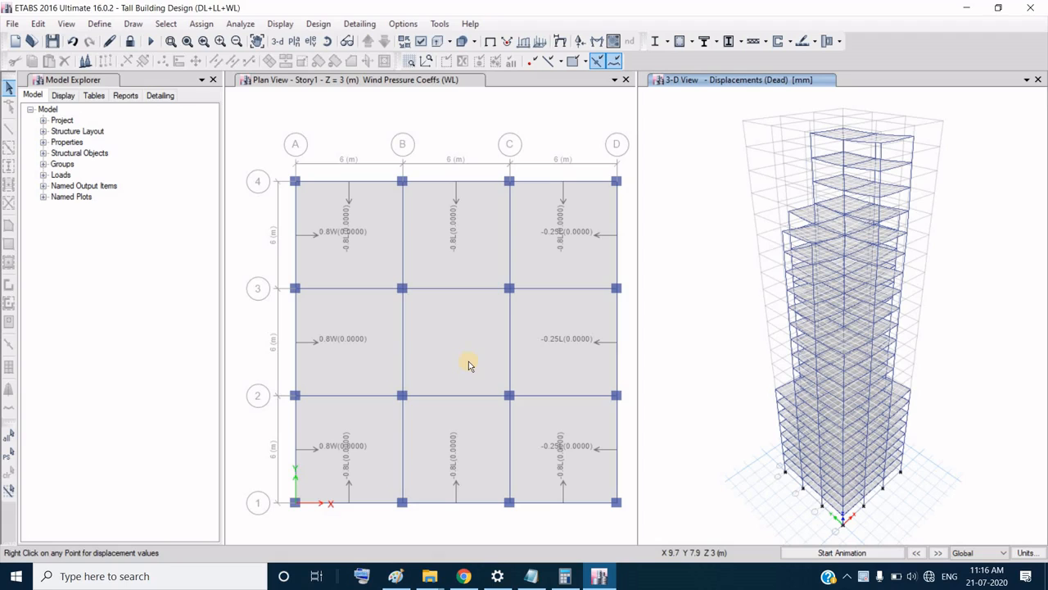
Step: Inspect the Dead load displacements of joints at several storeys on the deformed 3-D model
right_click(861, 286)
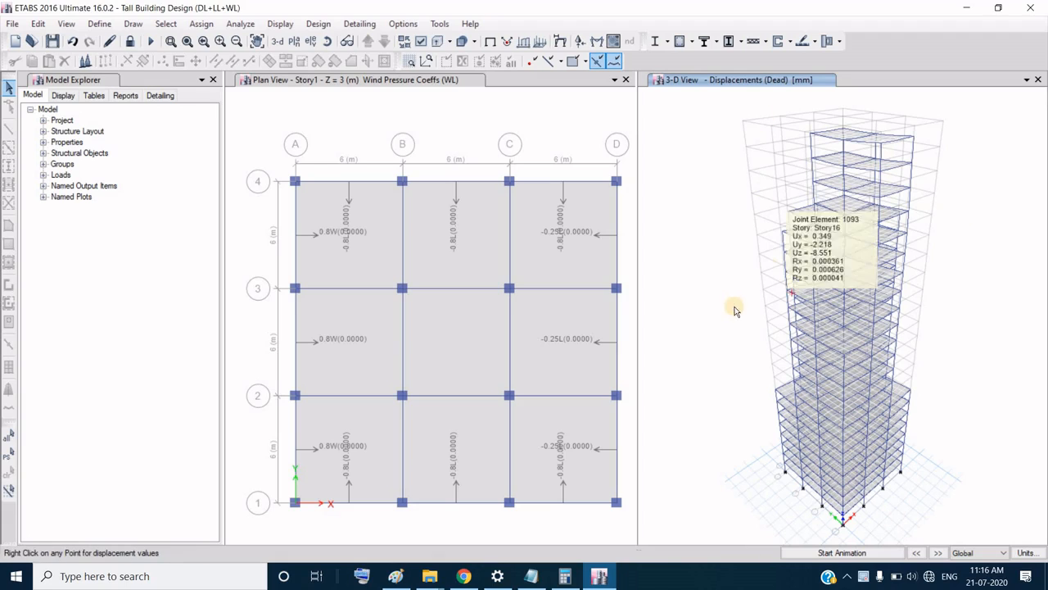
right_click(848, 160)
right_click(860, 168)
right_click(860, 330)
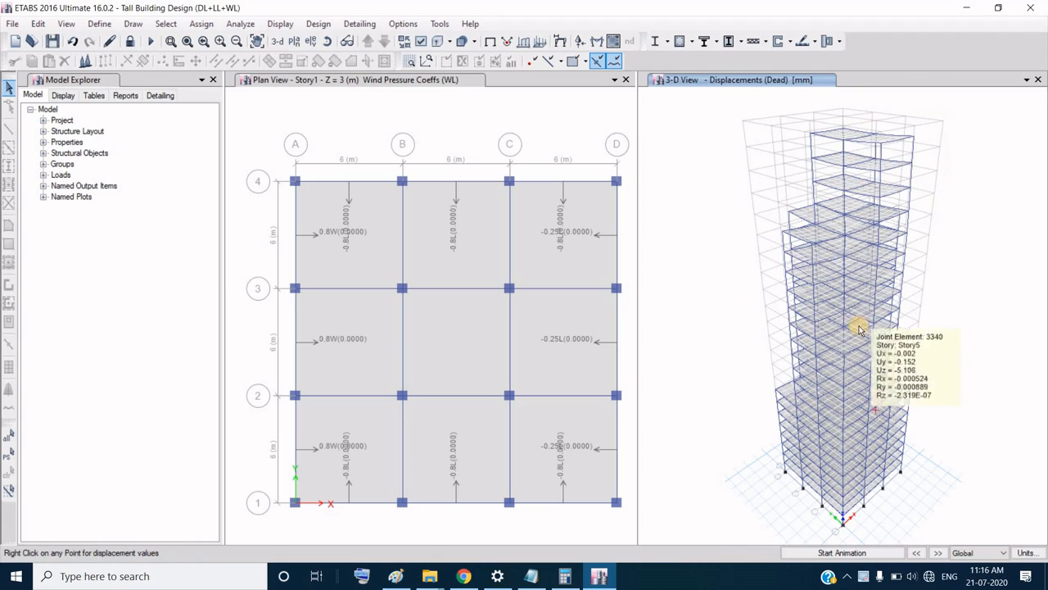
right_click(852, 271)
right_click(848, 176)
right_click(843, 157)
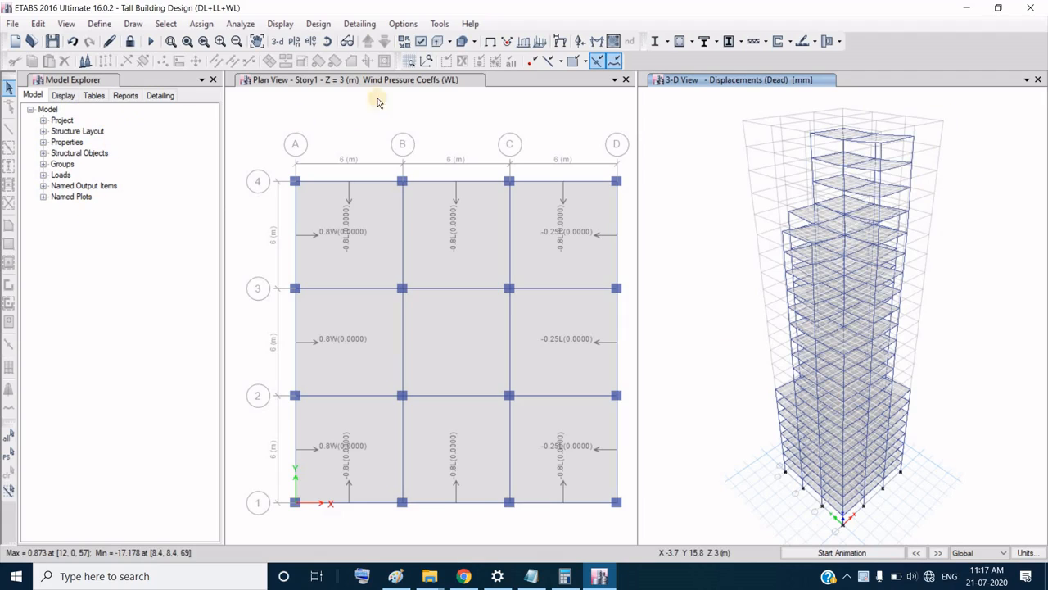
Step: View the assignments of the Story1 beam on grid 4 between B and C, and try to inspect a top-storey beam in 3-D
click(451, 184)
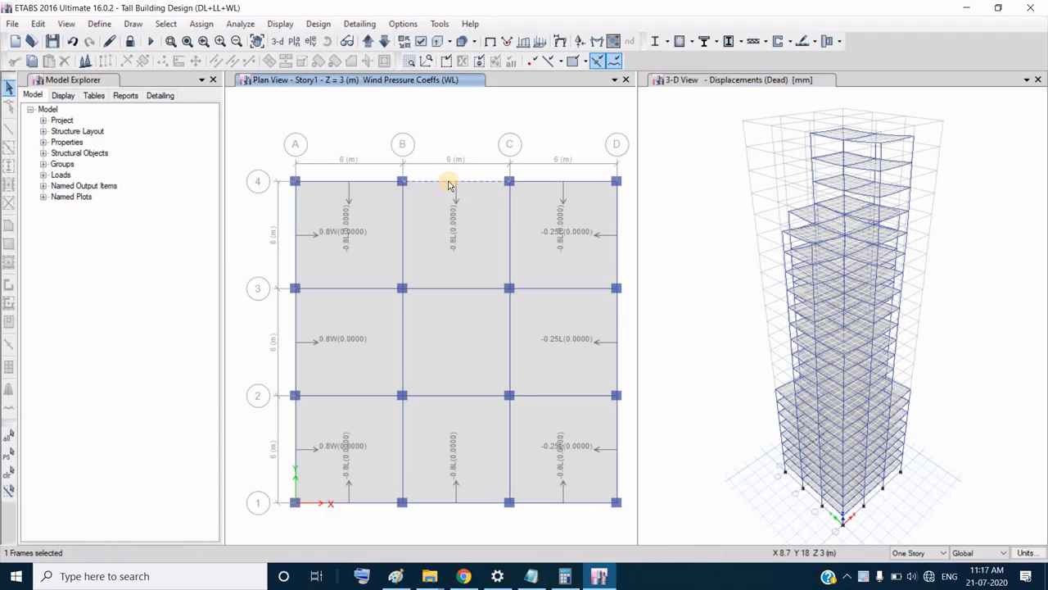
right_click(450, 185)
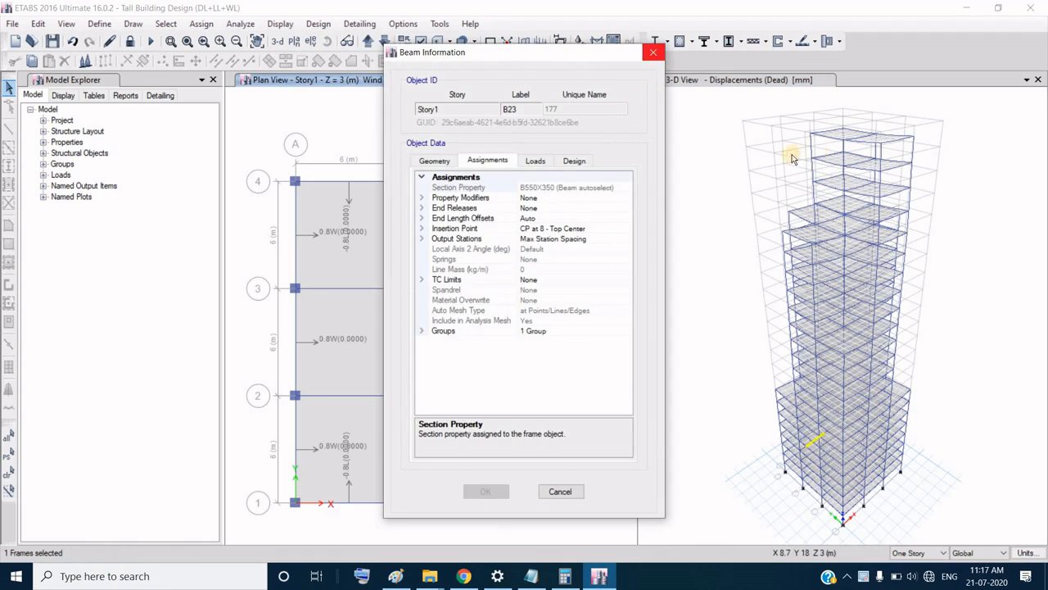
key(Escape)
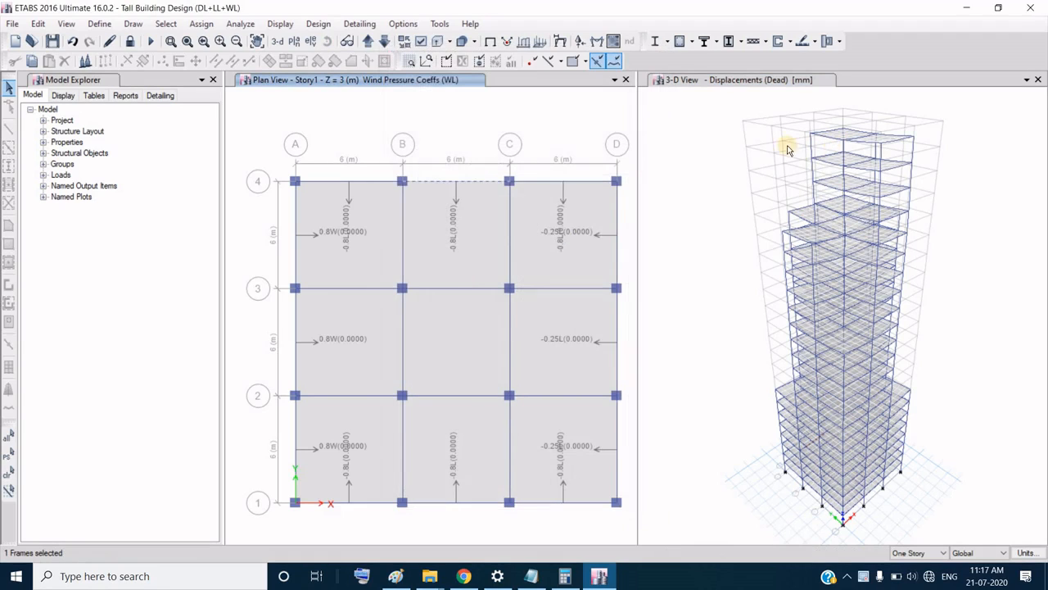
click(463, 182)
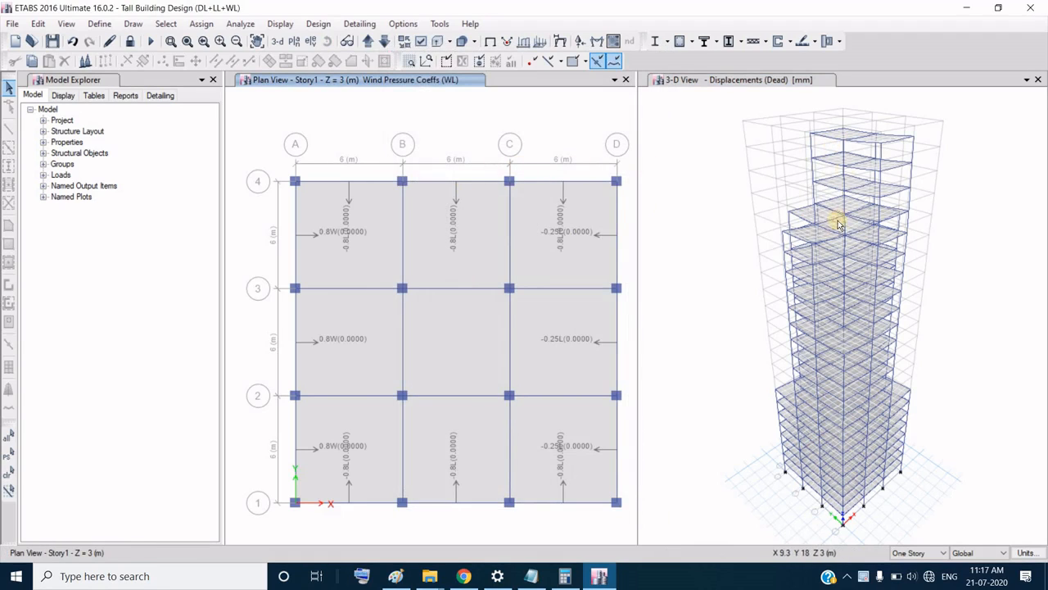
click(827, 140)
right_click(827, 141)
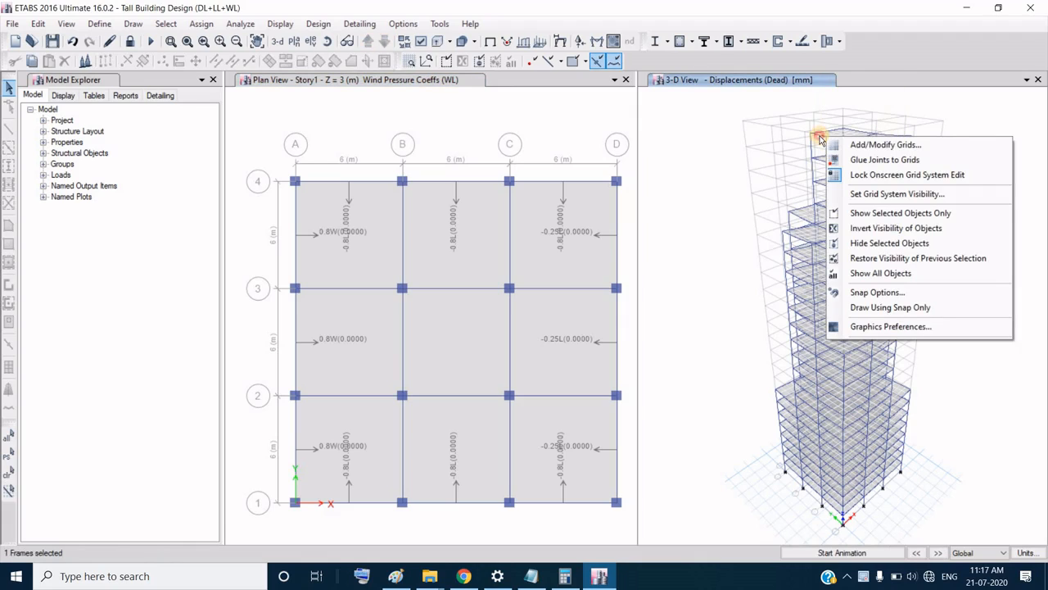
click(821, 136)
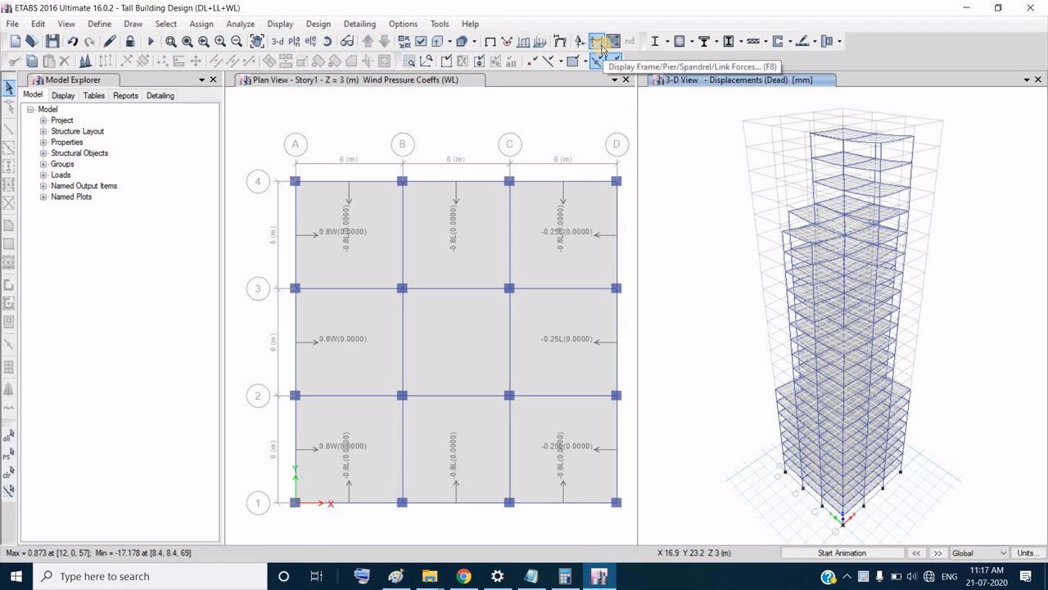
click(560, 43)
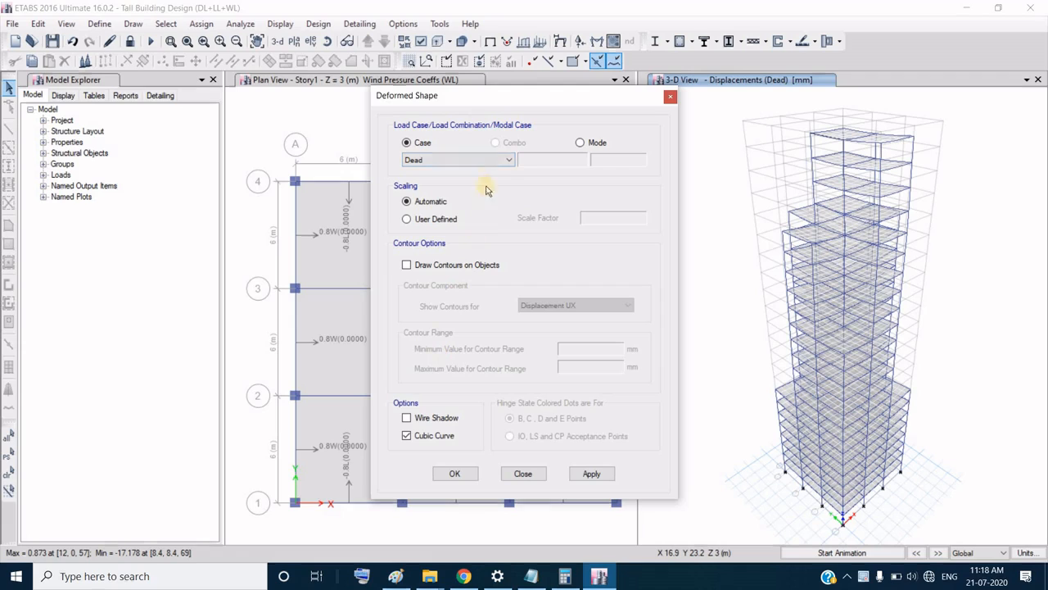
click(498, 162)
click(497, 163)
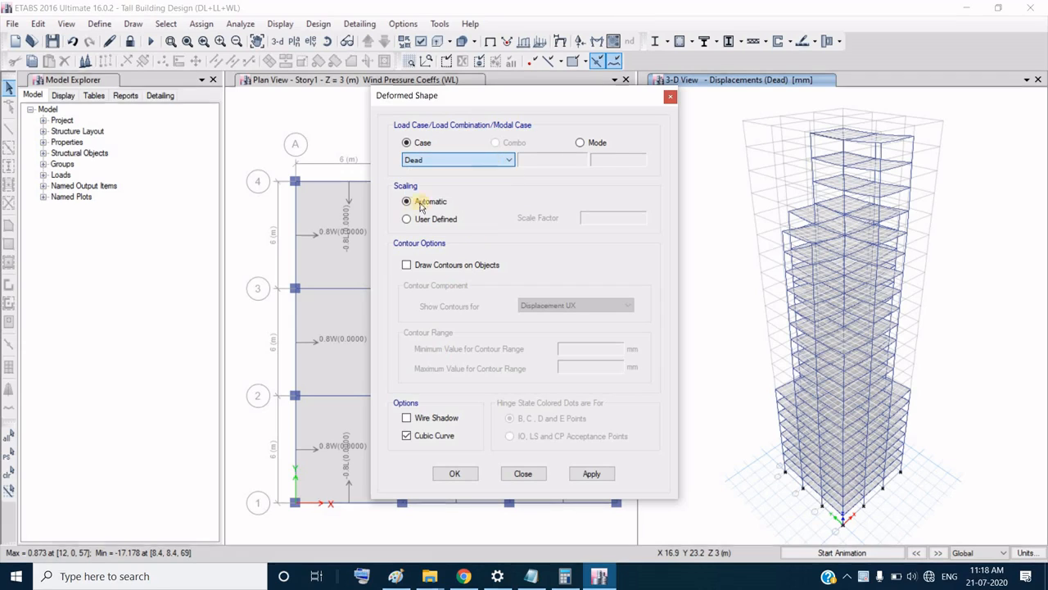
click(408, 220)
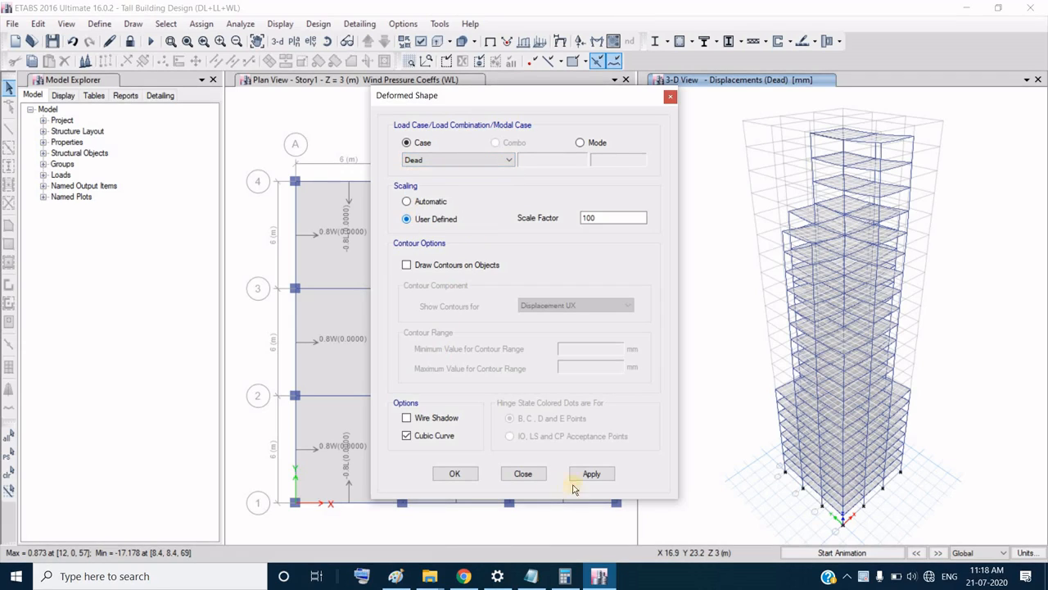
click(533, 474)
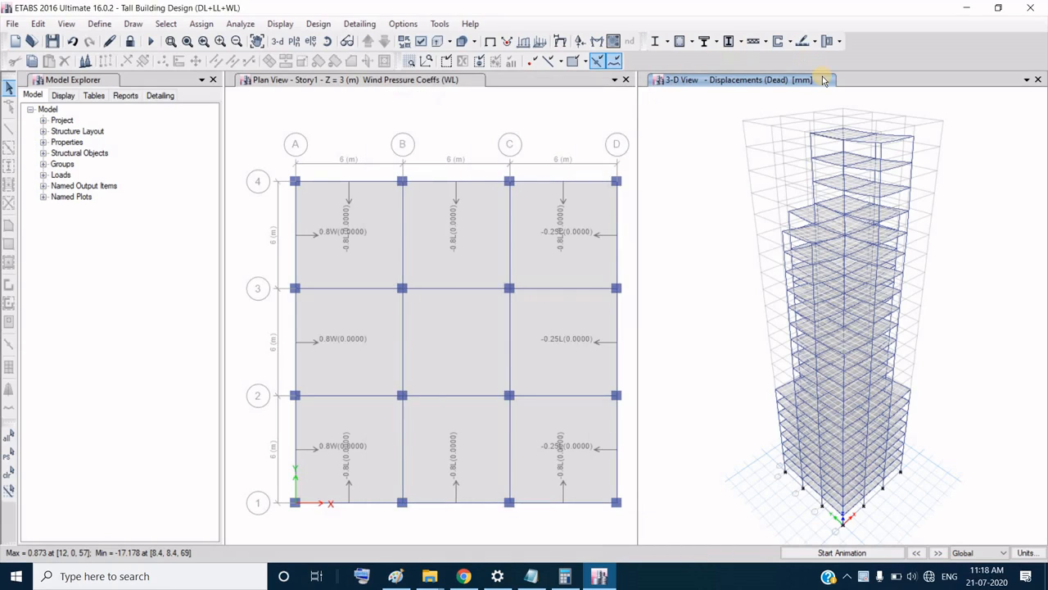
click(616, 45)
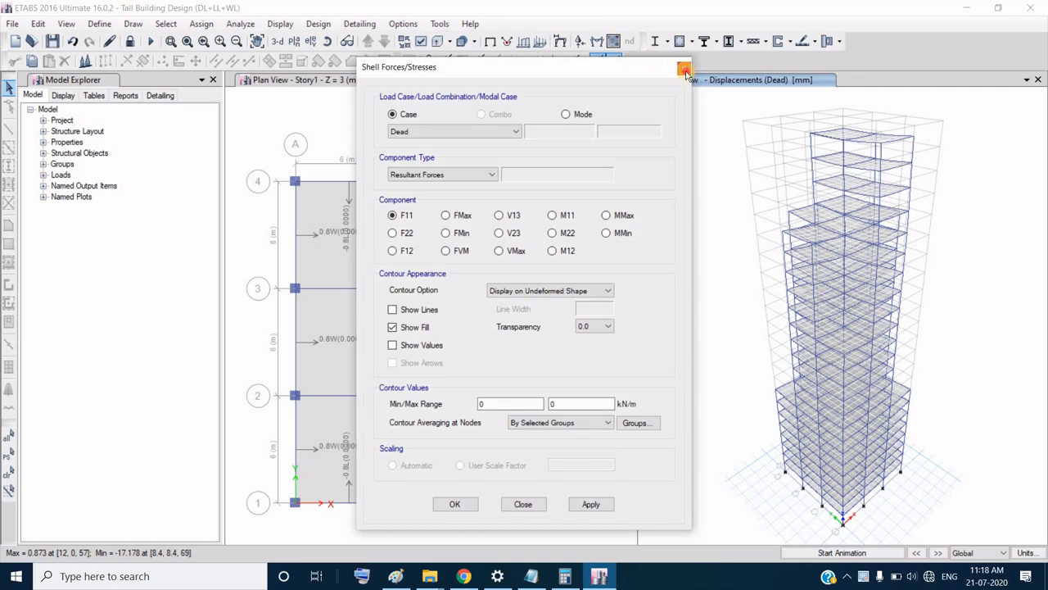
click(683, 68)
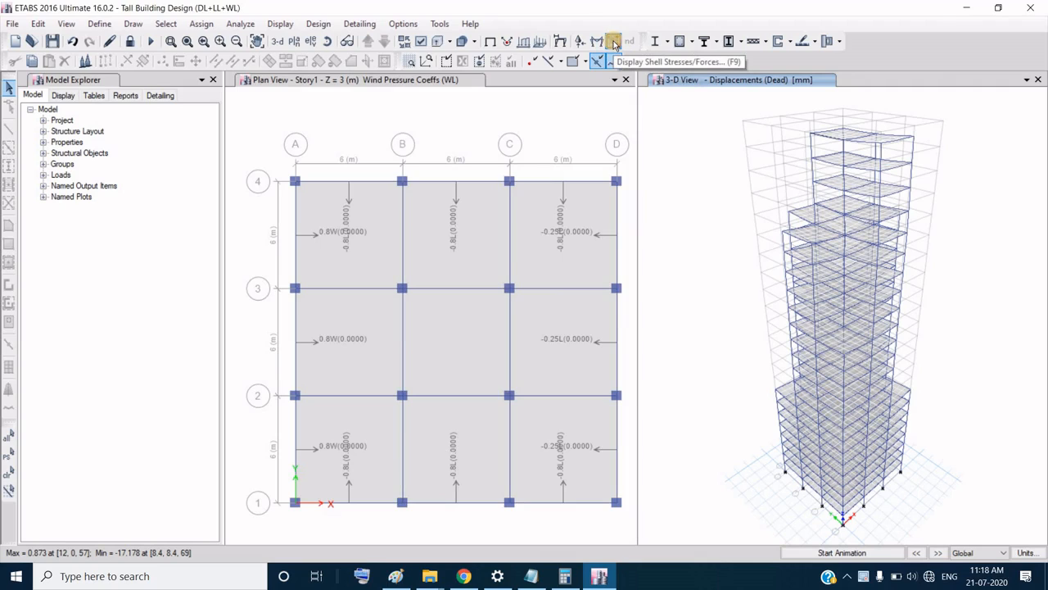
Step: Display the resultant MMax shell forces for the Dead case in the 3-D view, with contour fill and values on the undeformed shape
click(615, 43)
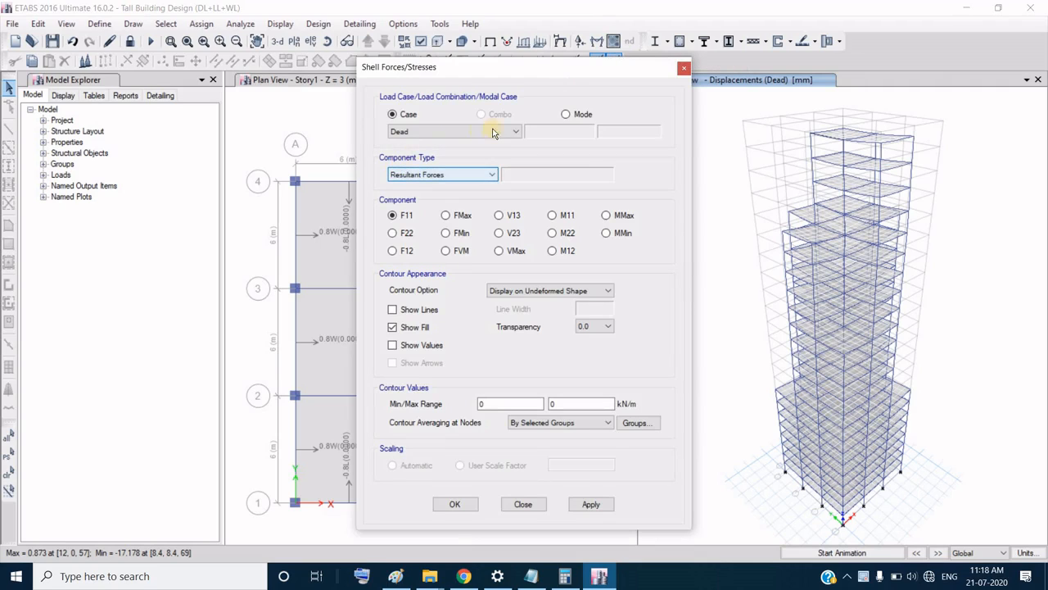
click(427, 133)
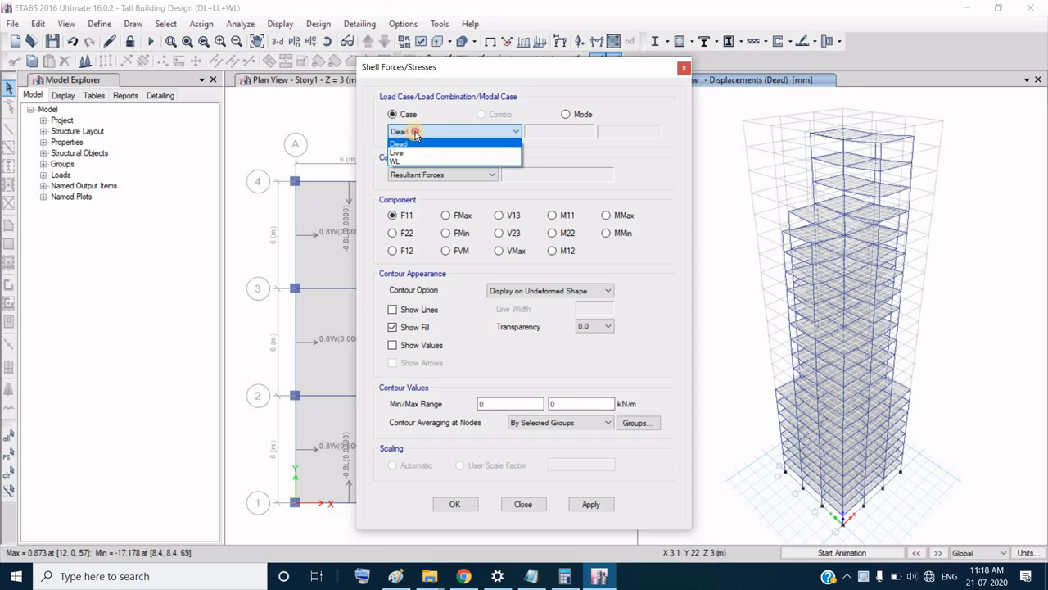
click(409, 143)
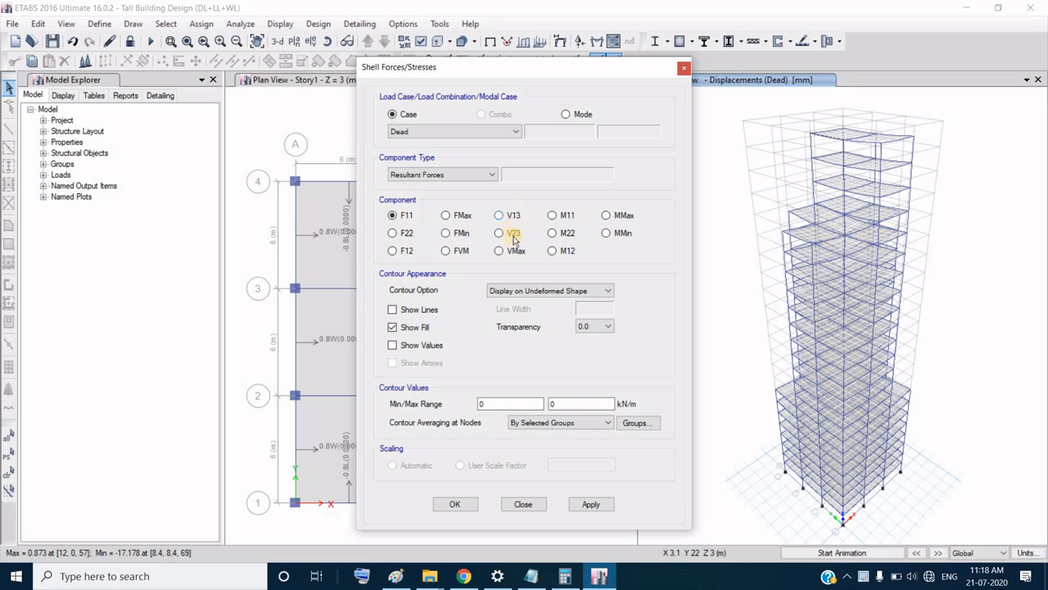
click(606, 217)
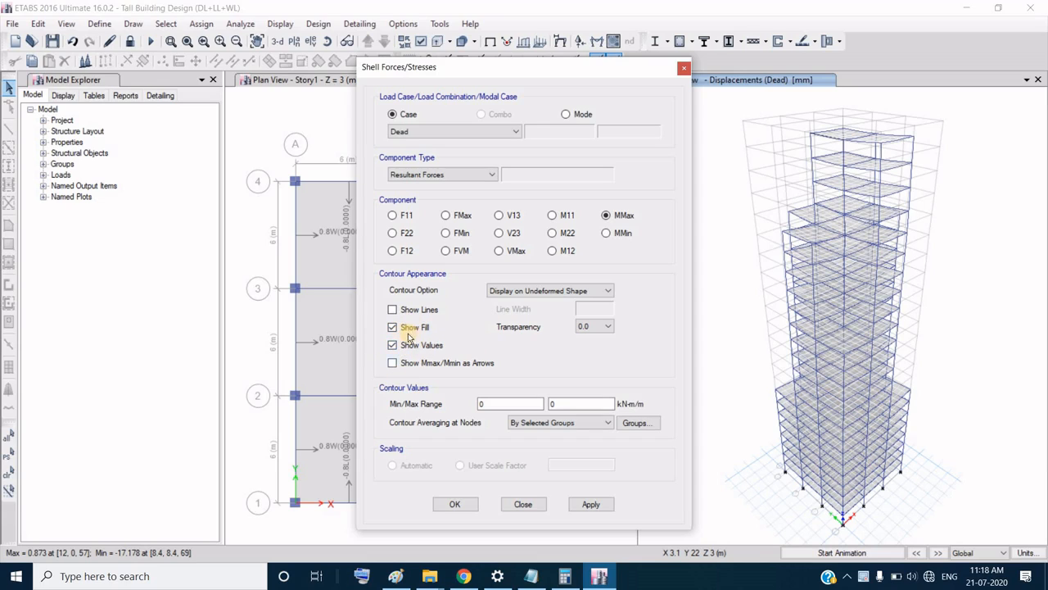
click(393, 327)
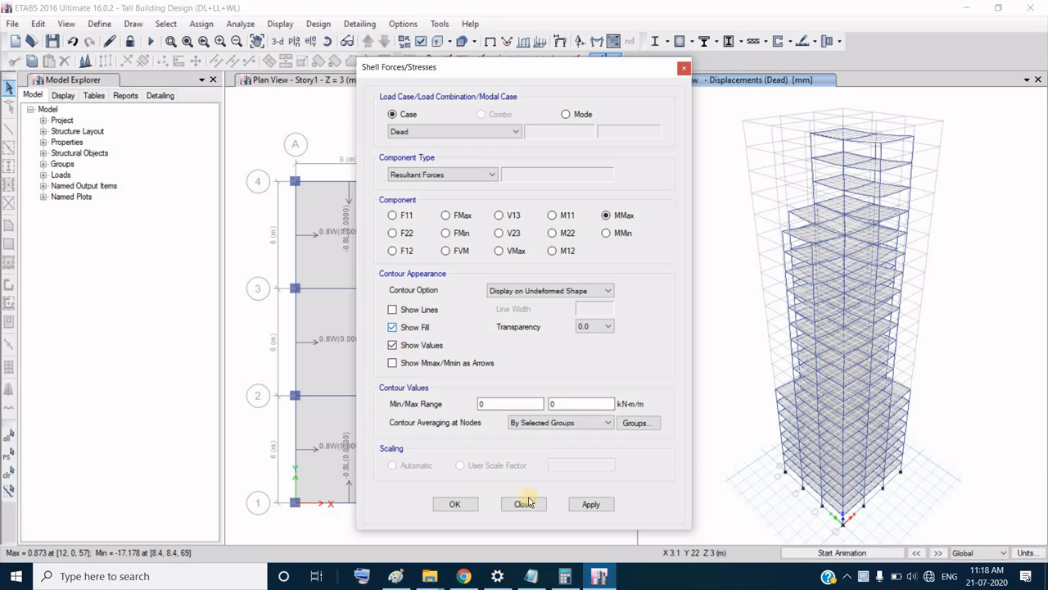
click(591, 503)
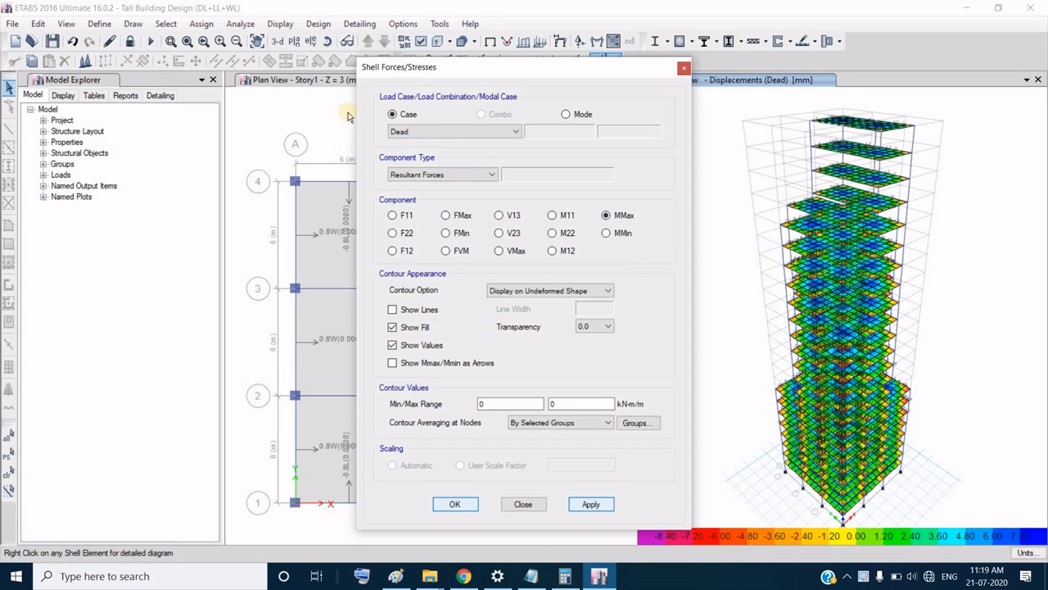
key(Return)
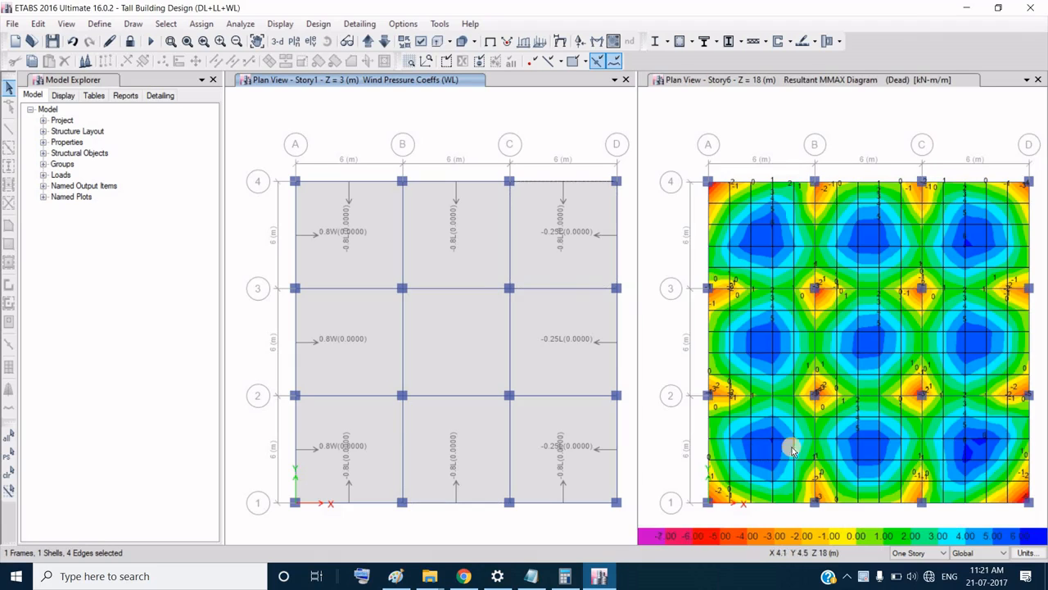
Step: Display the Dead case resultant MMax shell contours on the Story1 plan, with fill and without values
click(613, 42)
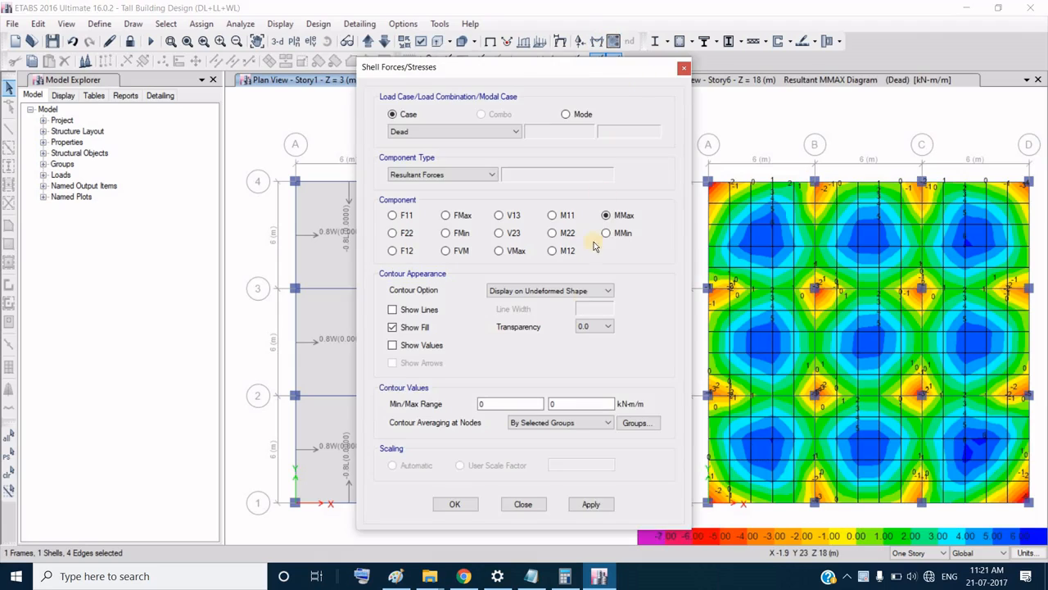
click(592, 505)
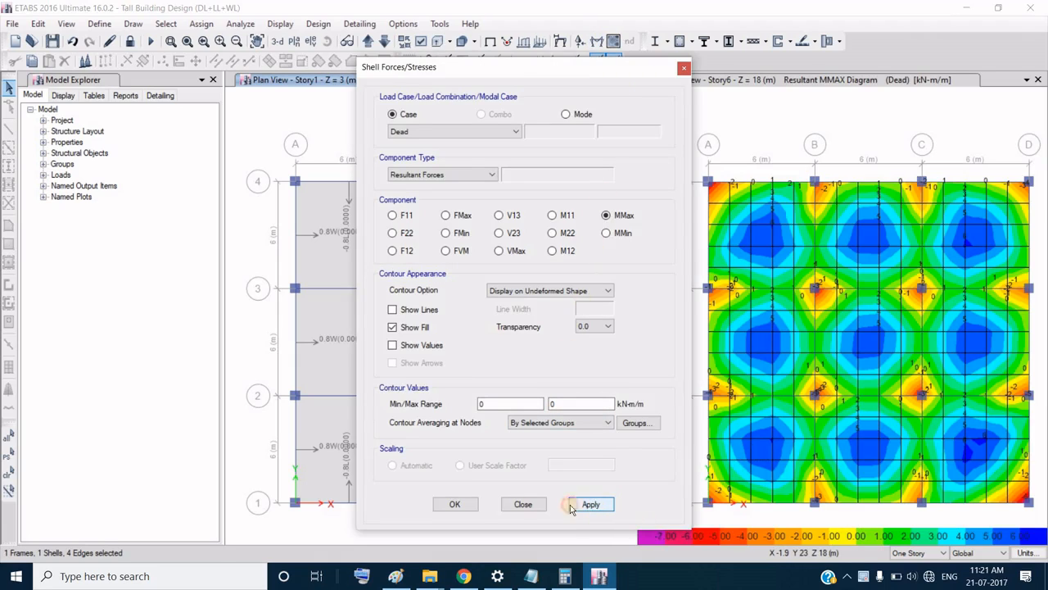
click(455, 504)
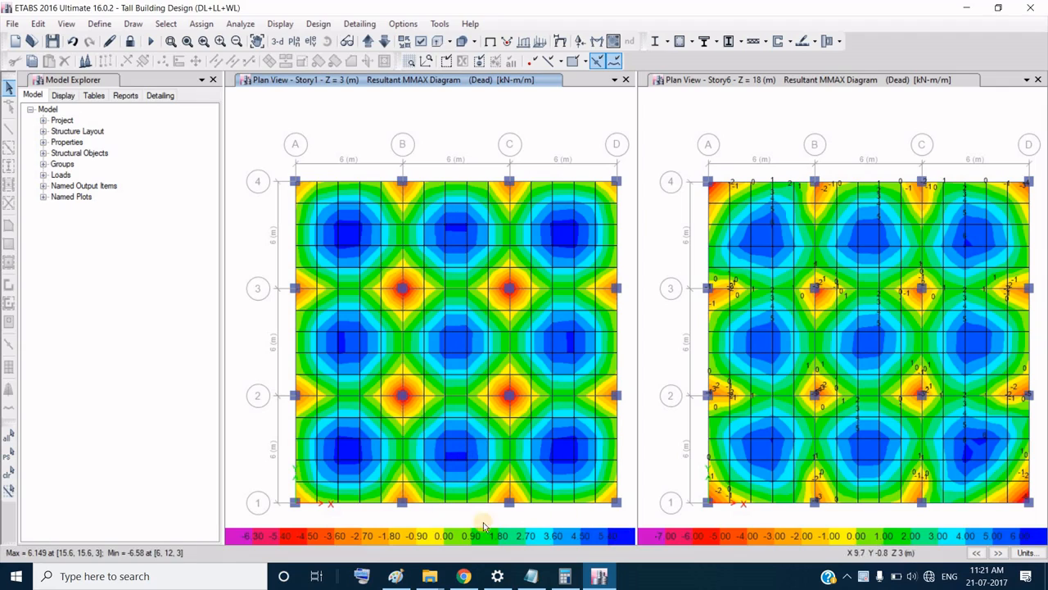
Step: Restore the 3-D model in the second view and display the WL case step 1 resultant M11 shell contours on the Story1 plan
click(726, 111)
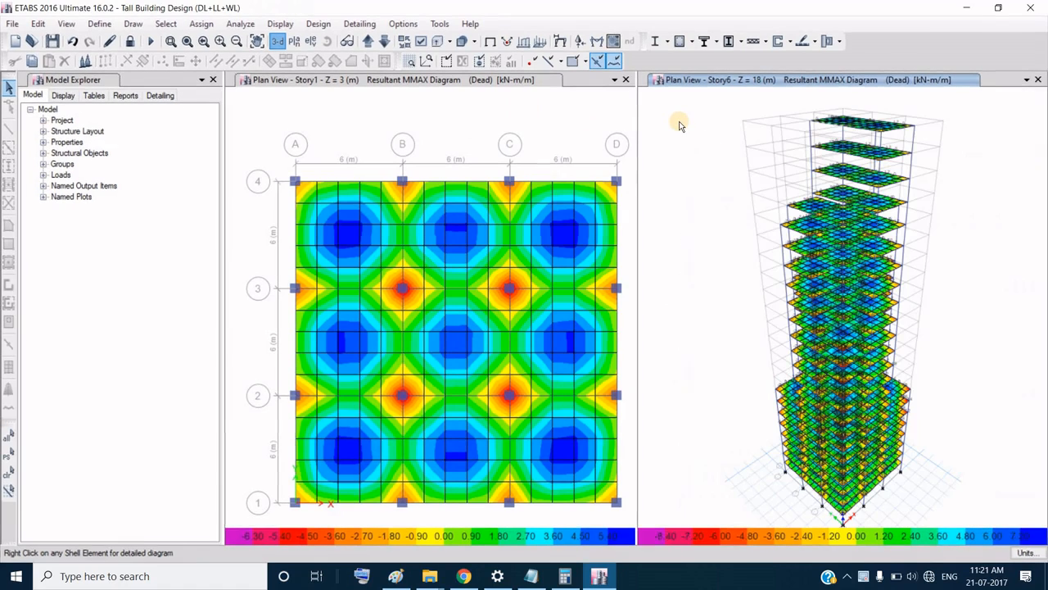
click(541, 109)
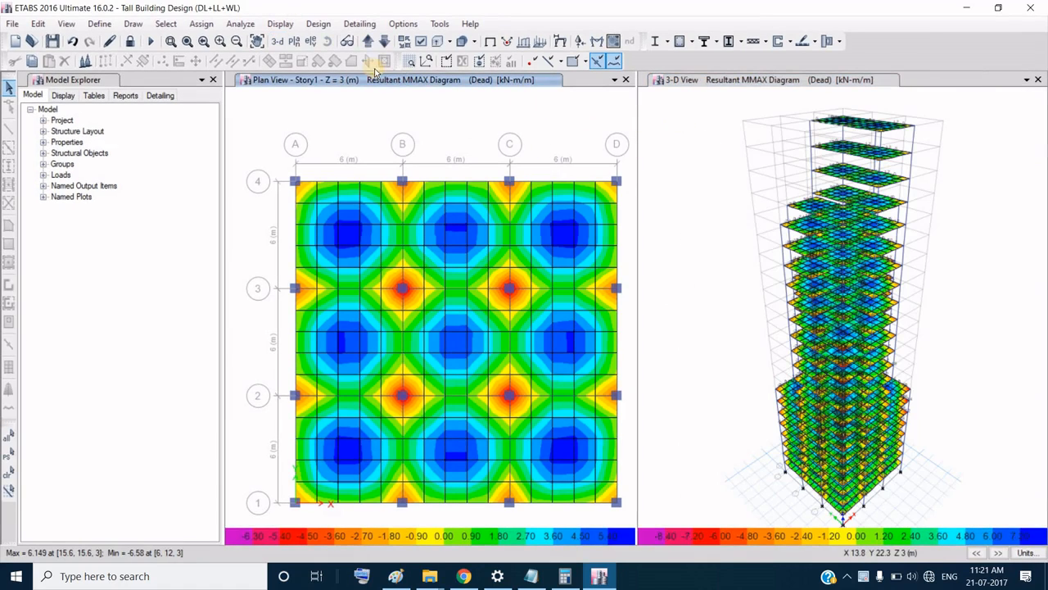
click(615, 45)
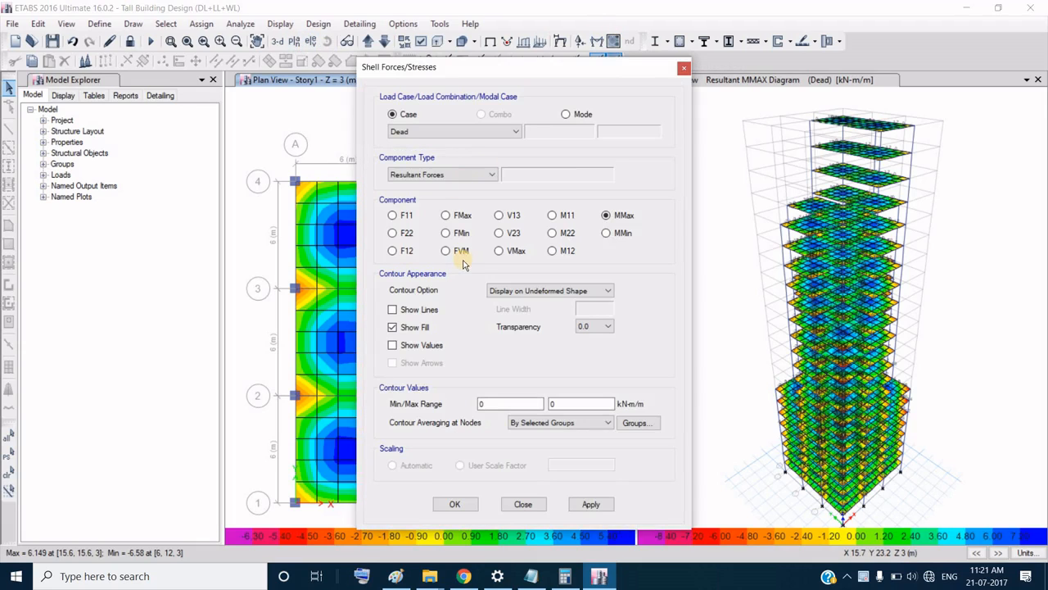
click(445, 132)
click(409, 167)
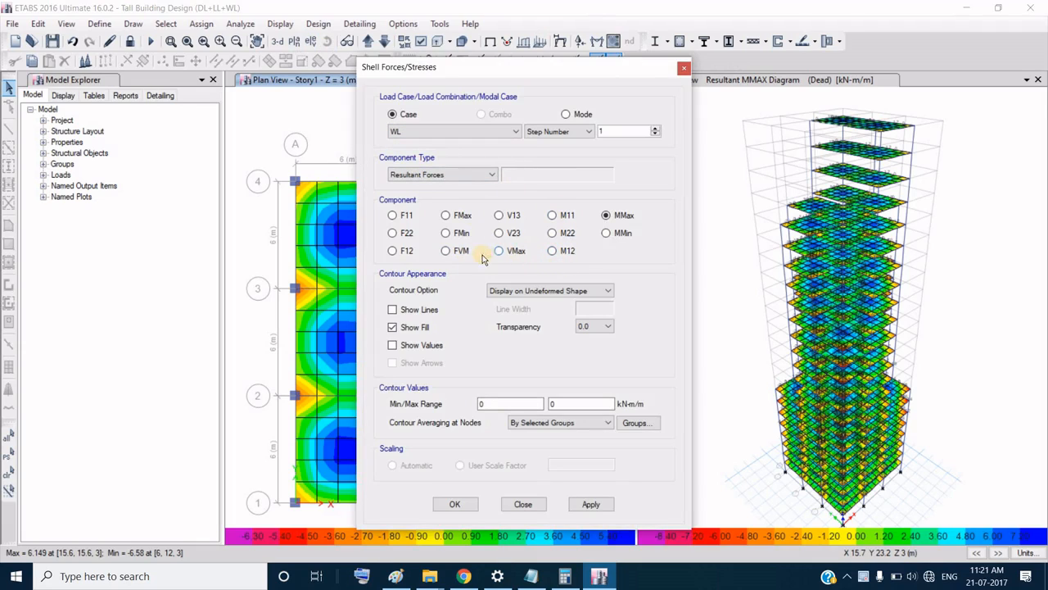
click(553, 234)
click(552, 216)
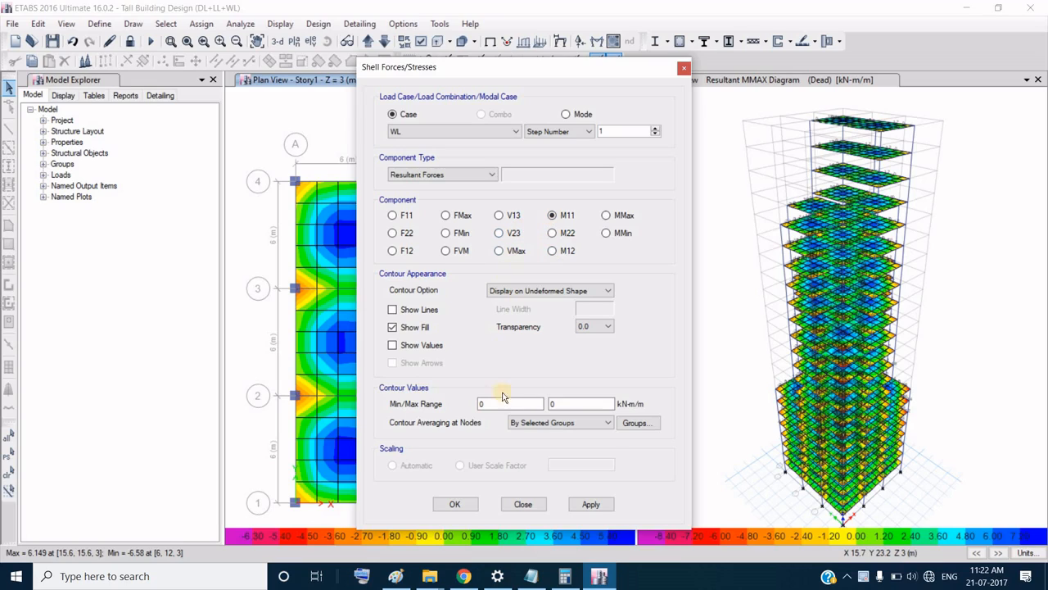
click(590, 505)
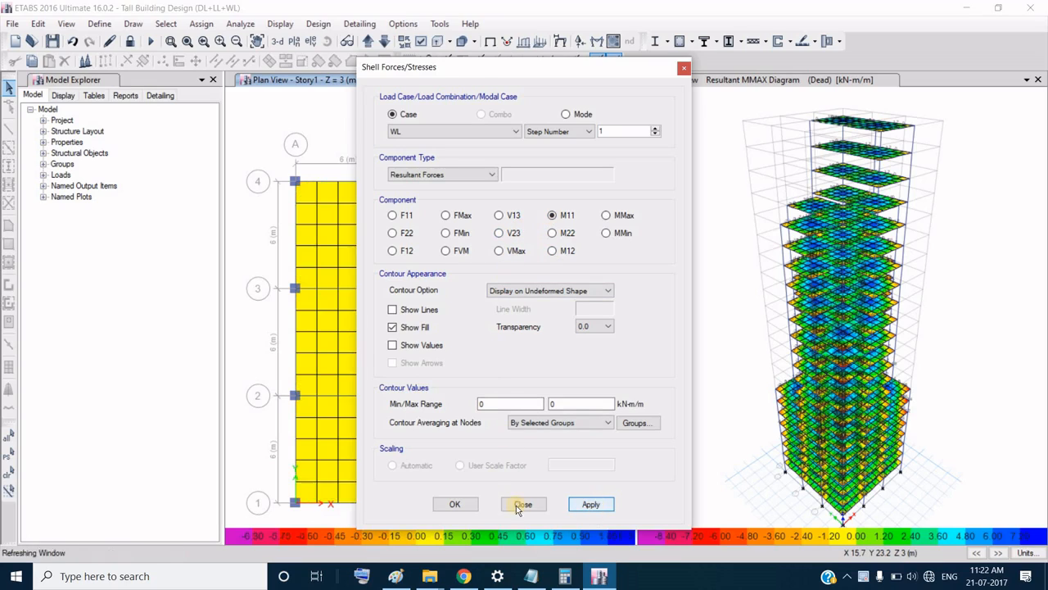
click(456, 506)
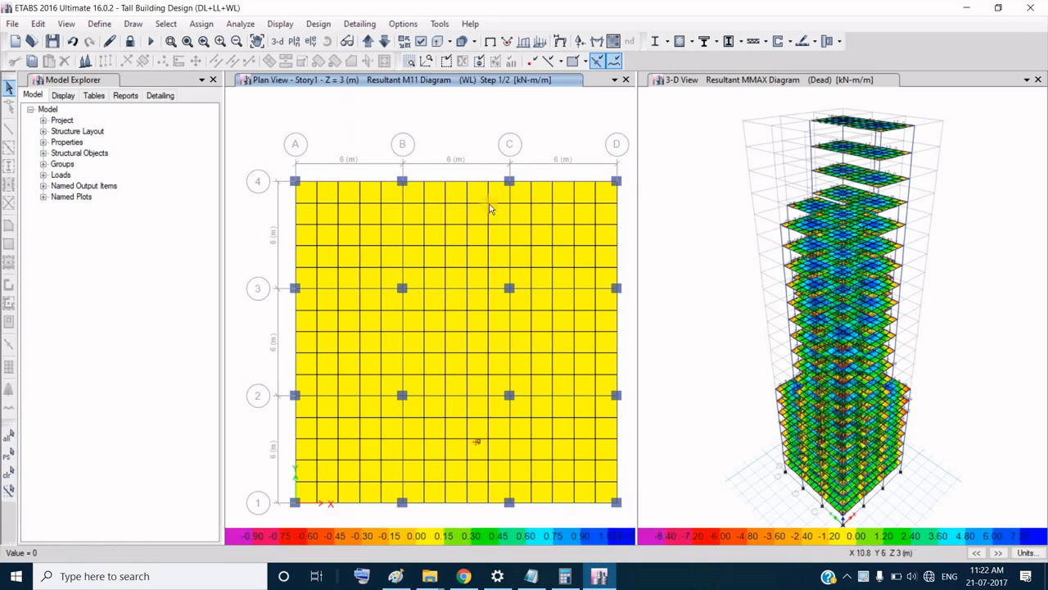
click(595, 43)
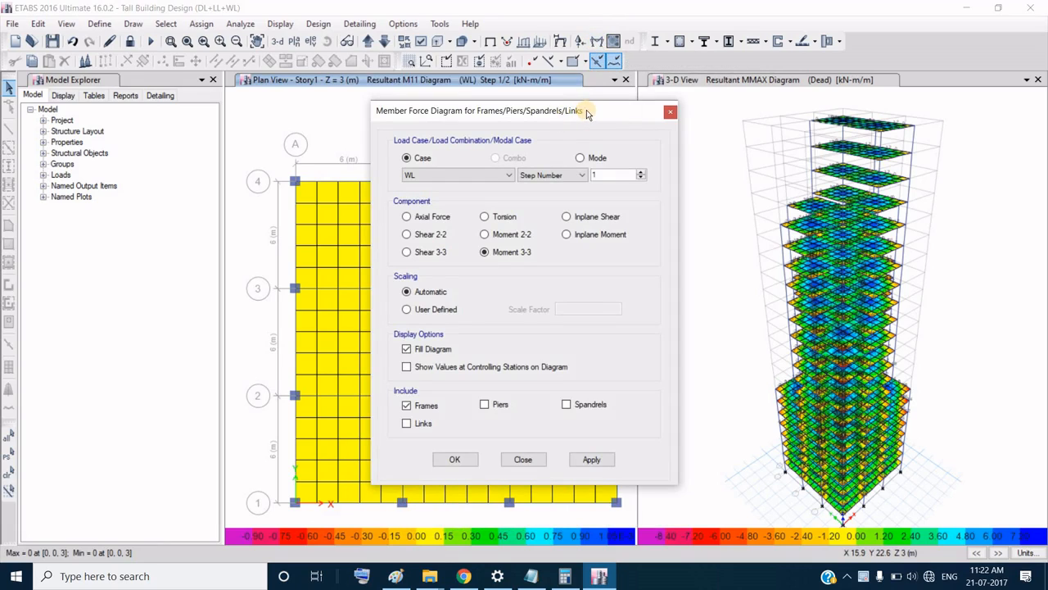
click(613, 41)
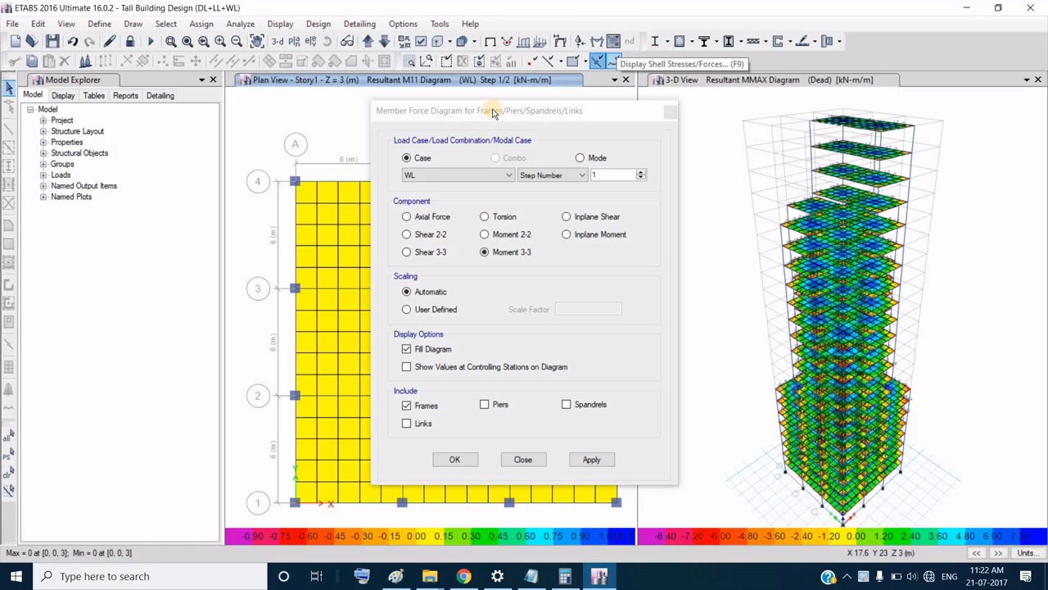
drag(503, 113, 547, 133)
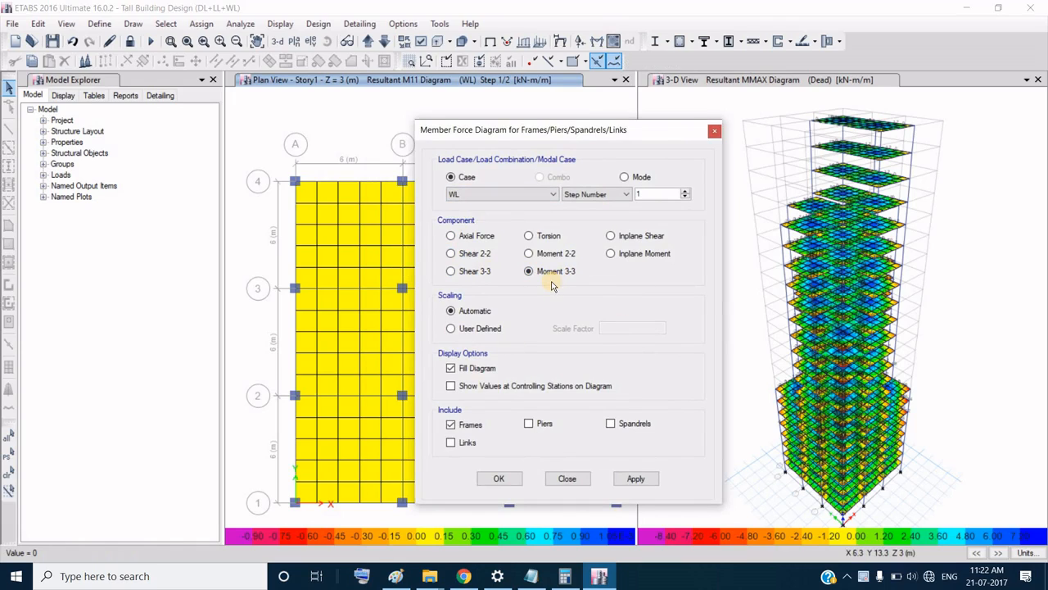
click(713, 130)
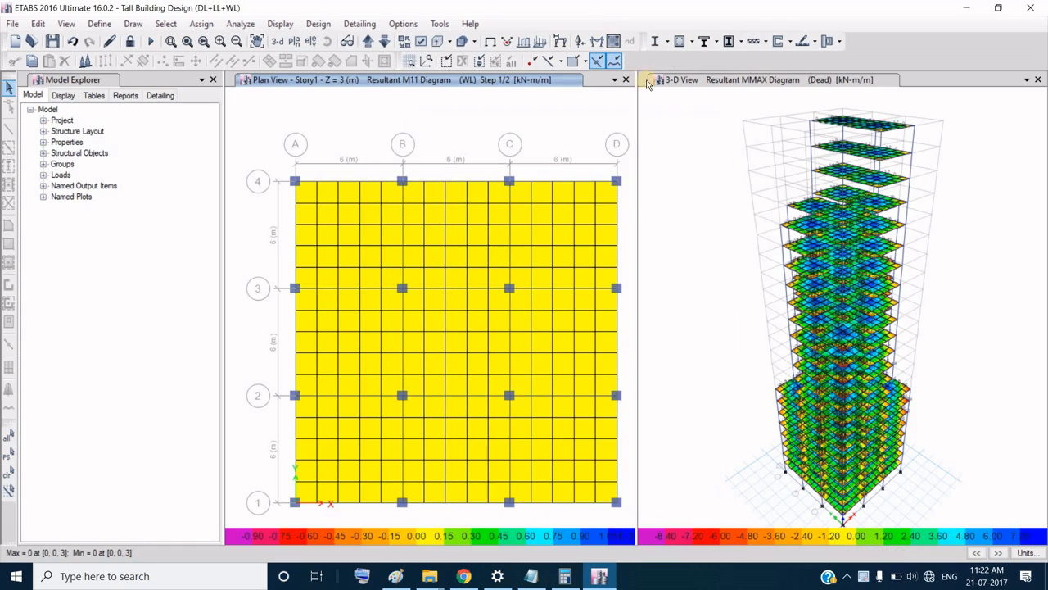
Step: Display the filled Moment 3-3 frame diagrams for the Dead case on the Story1 plan, with values at controlling stations
click(599, 44)
click(502, 193)
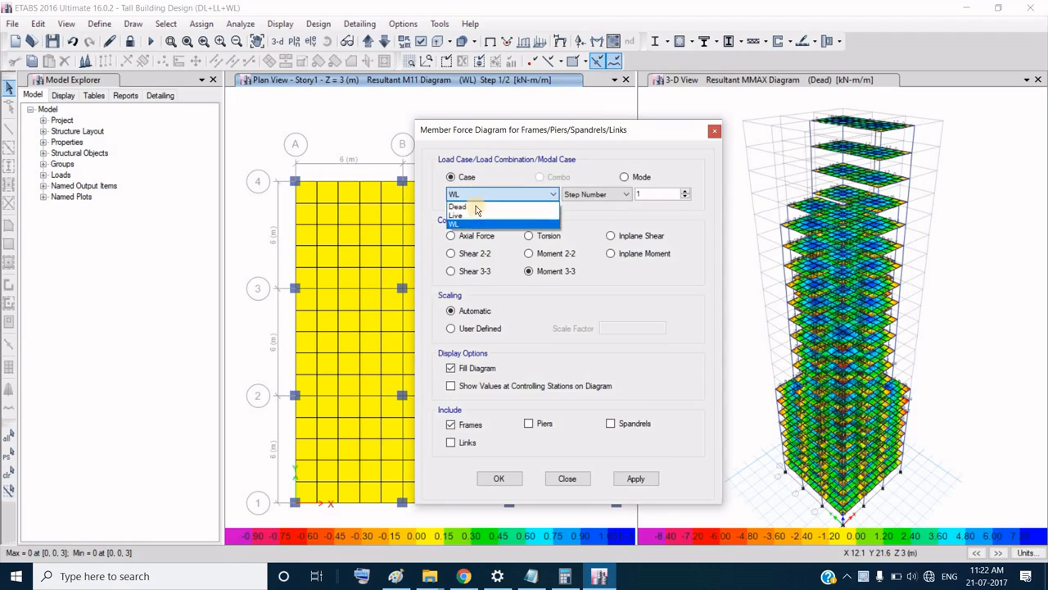
click(474, 206)
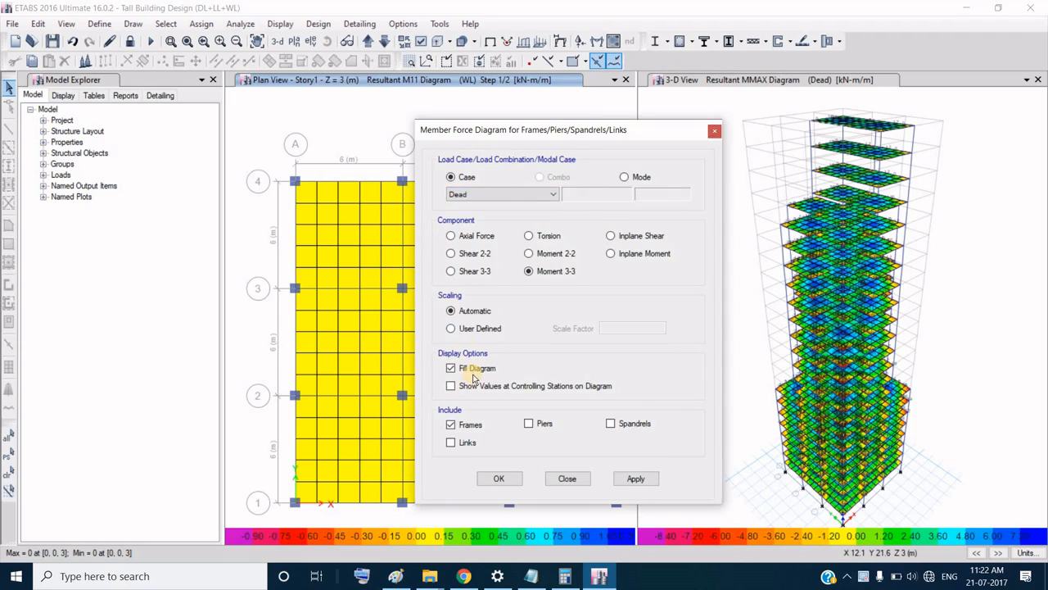
click(451, 386)
click(637, 479)
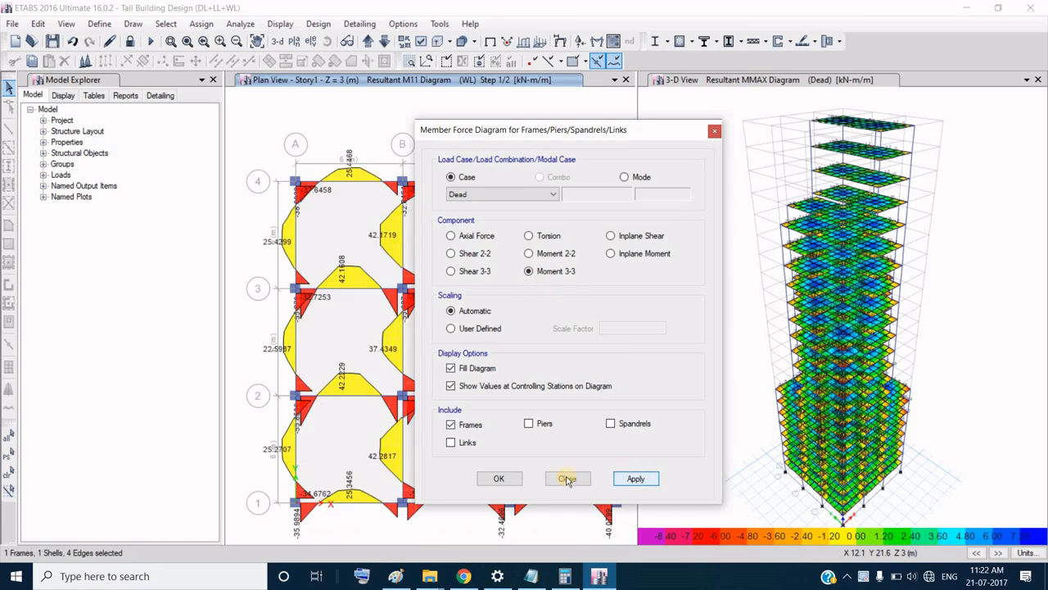
click(498, 479)
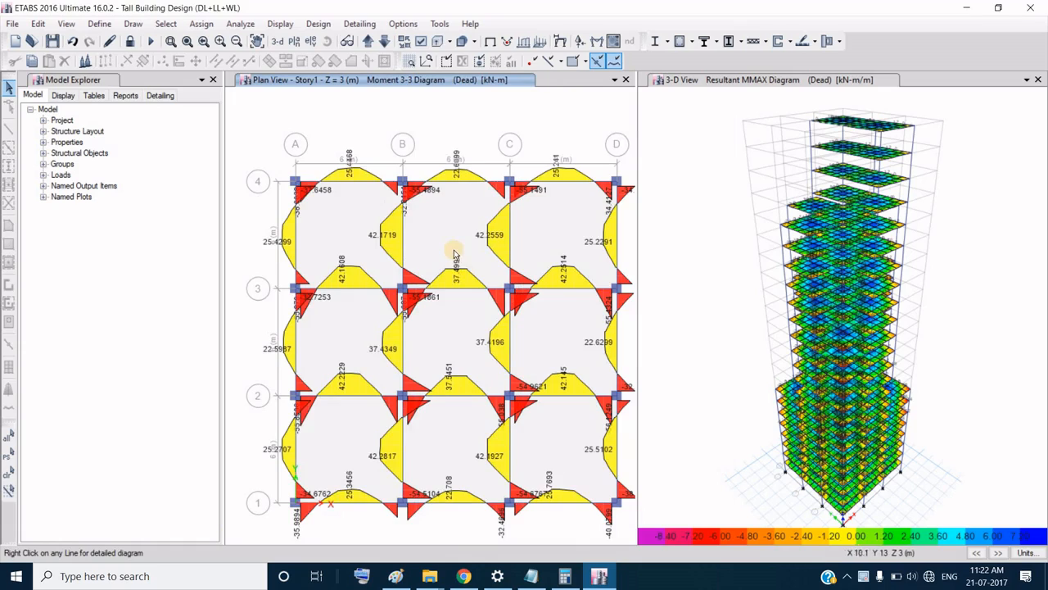
Step: Inspect the Live case shear, moment and deflection diagrams of the Story1 beam on grid 4 between B and C, including maximum values
scroll(453, 250, up, 2)
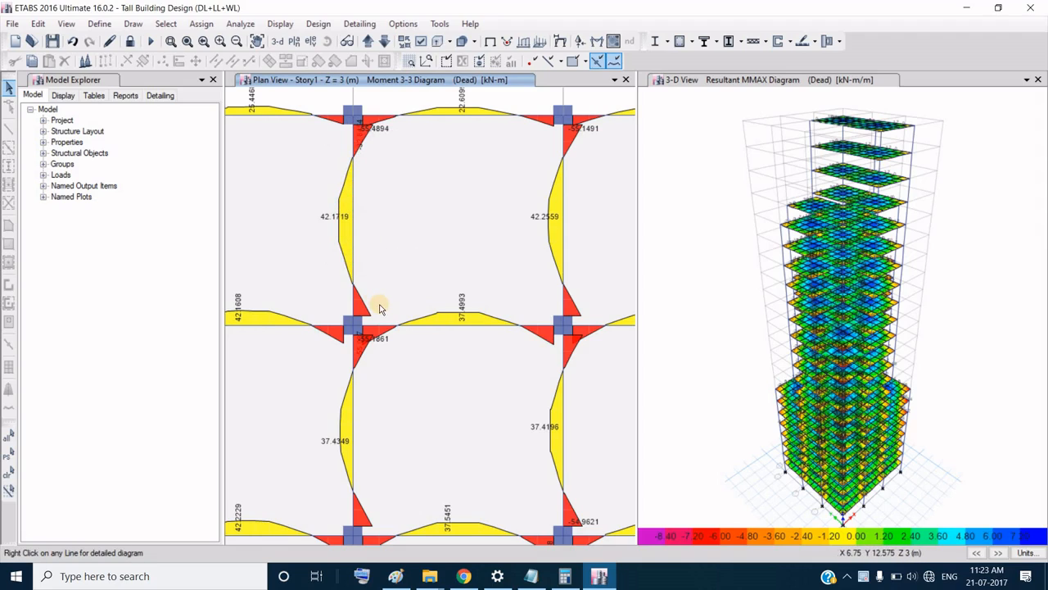
scroll(476, 276, down, 2)
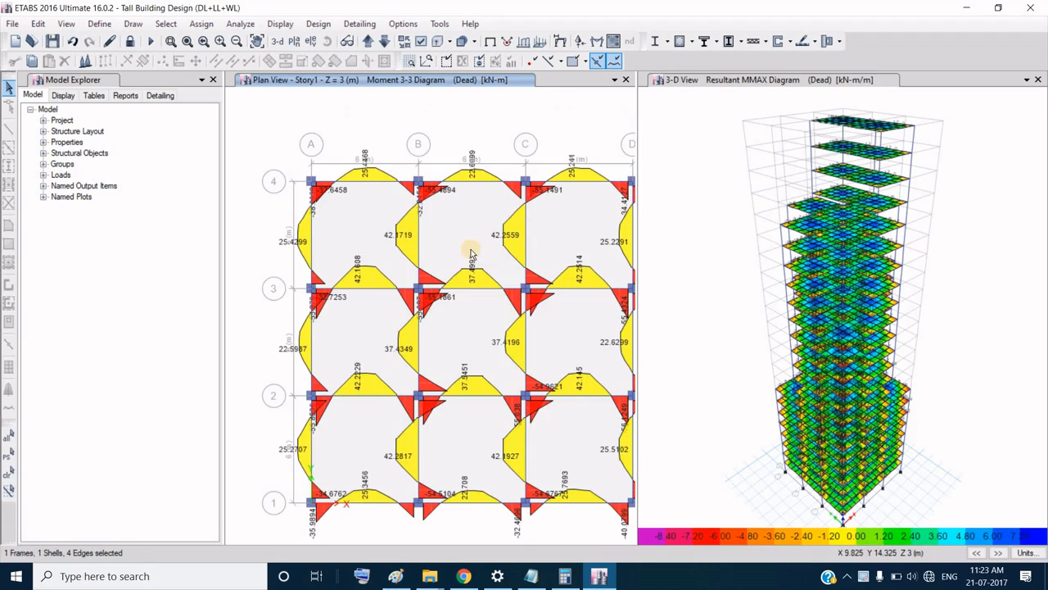
click(466, 184)
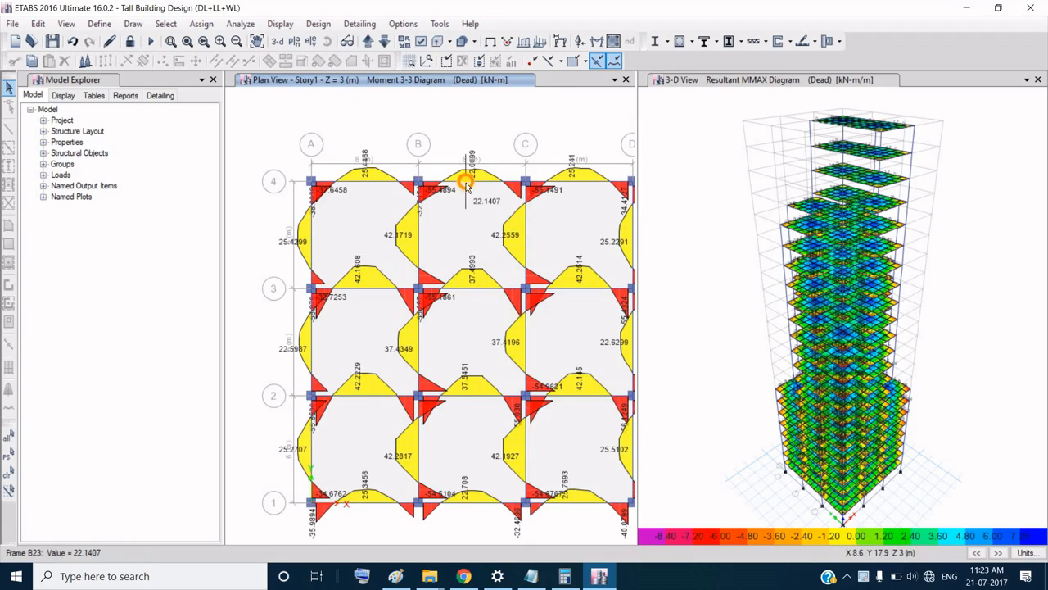
right_click(465, 184)
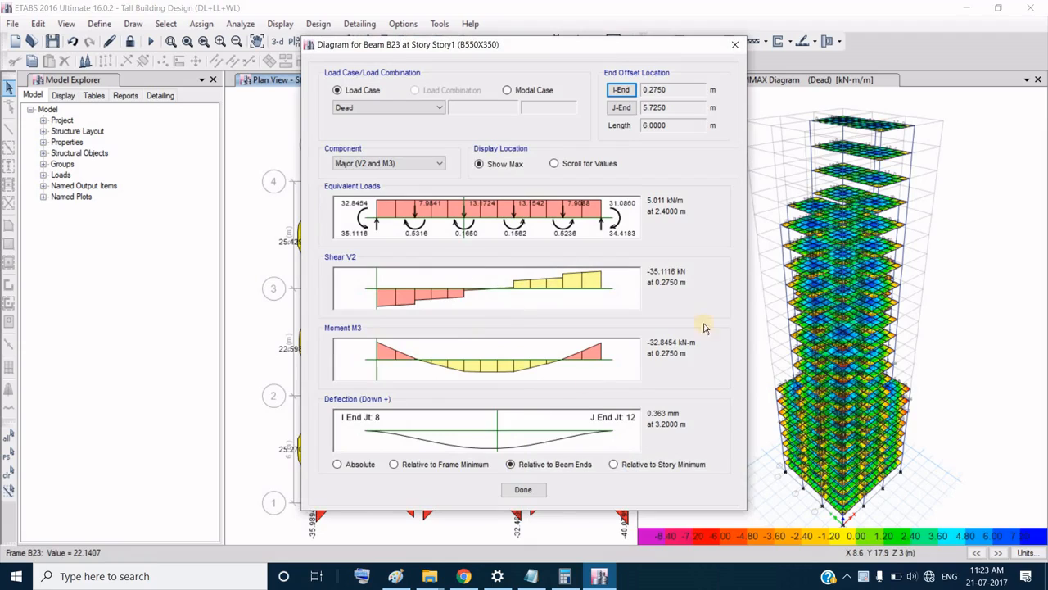
click(401, 108)
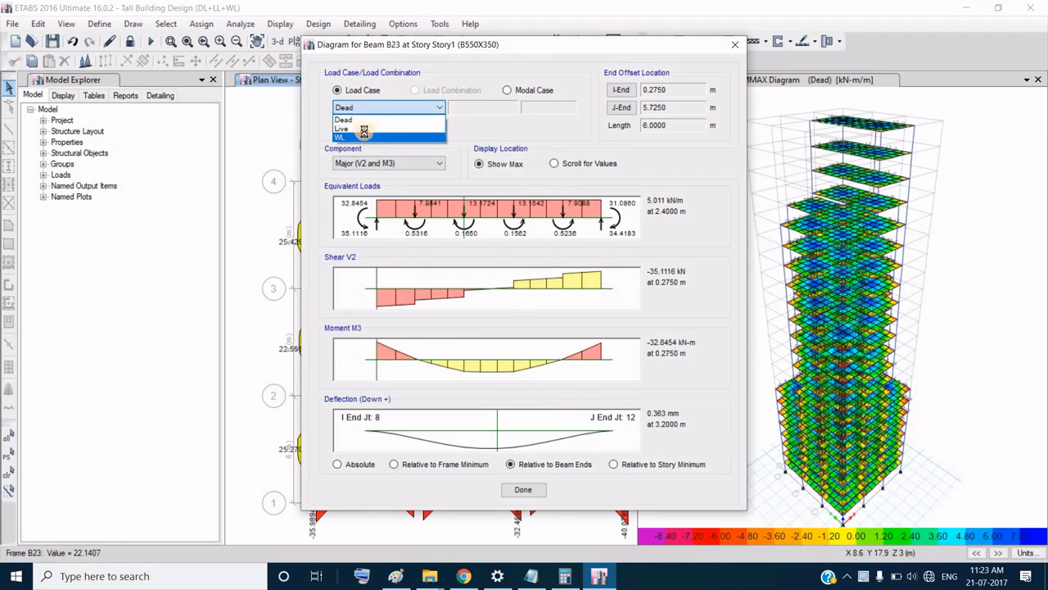
key(Return)
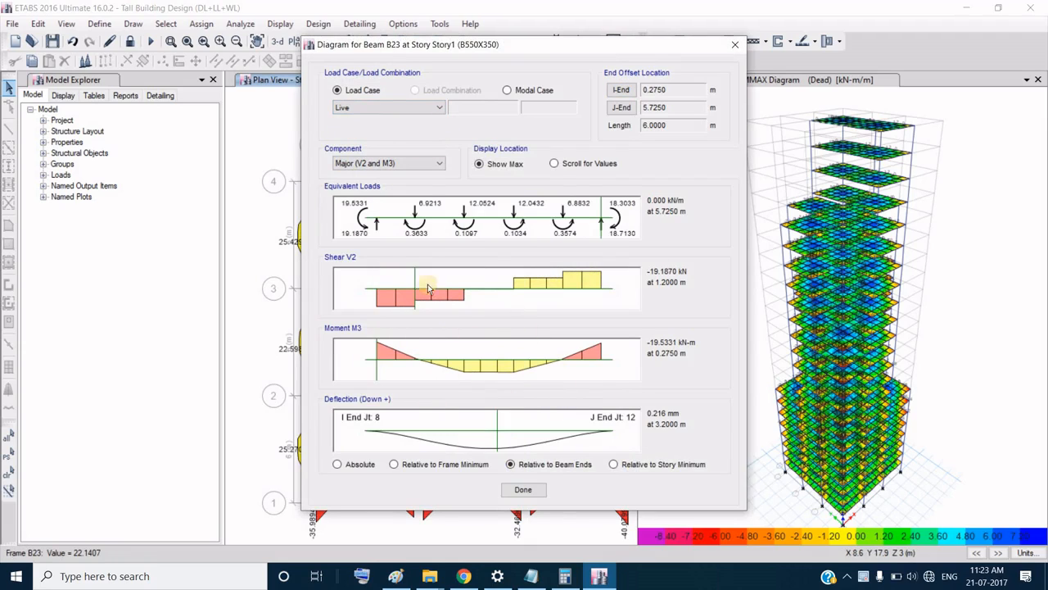
click(584, 298)
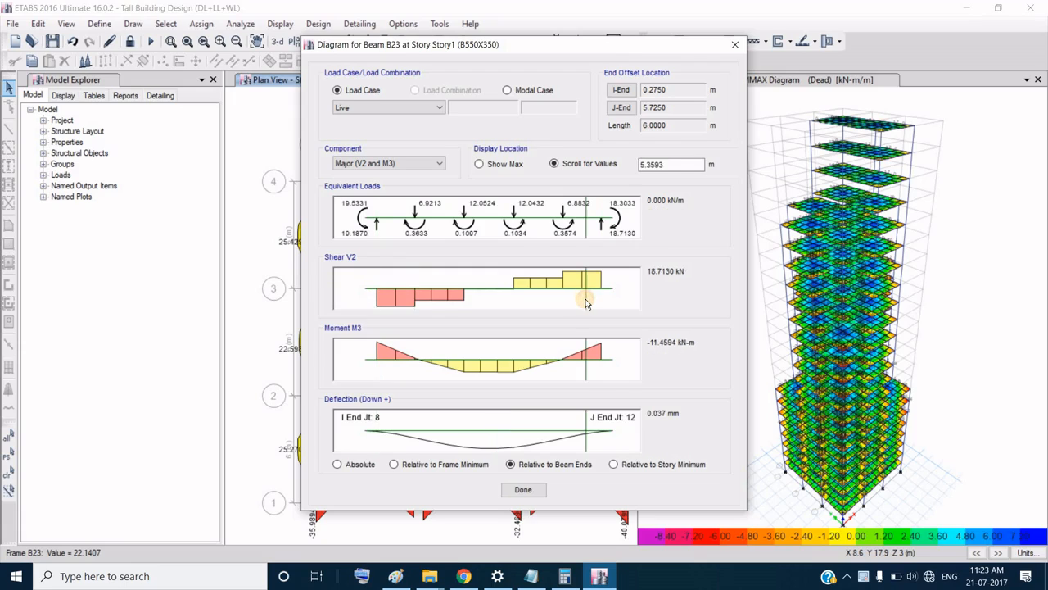
drag(466, 294, 356, 286)
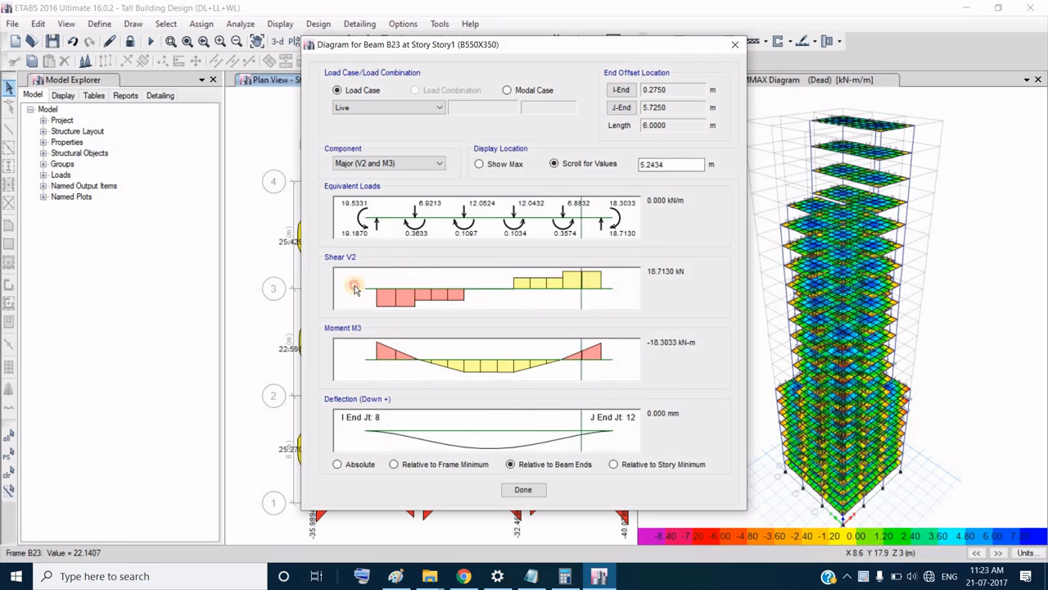
click(480, 165)
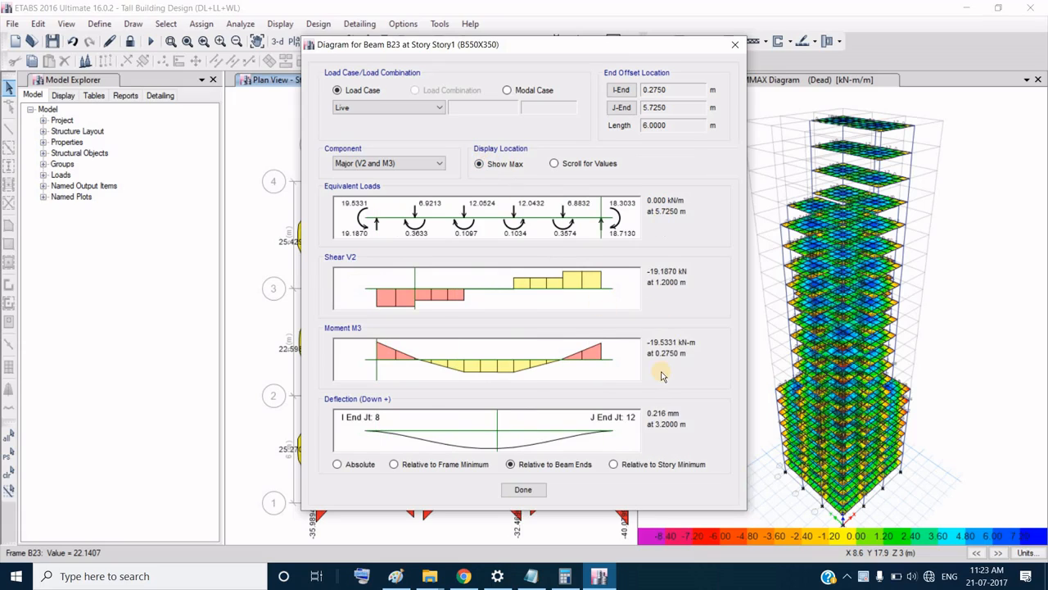
Step: View the same beam's diagrams for the WL case at step 1, and close the beam diagram window
click(434, 110)
click(353, 142)
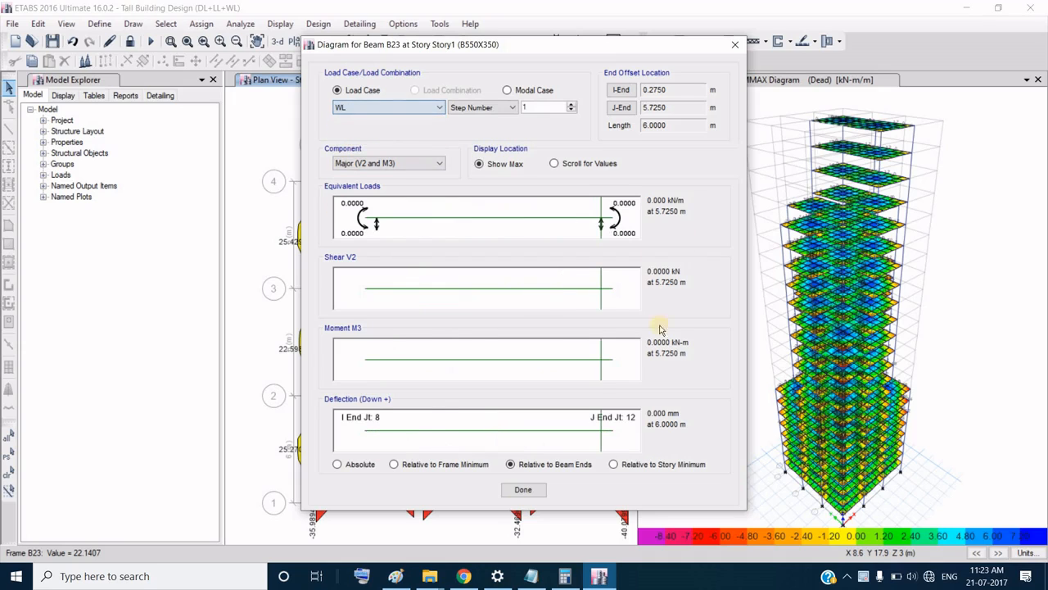
click(523, 488)
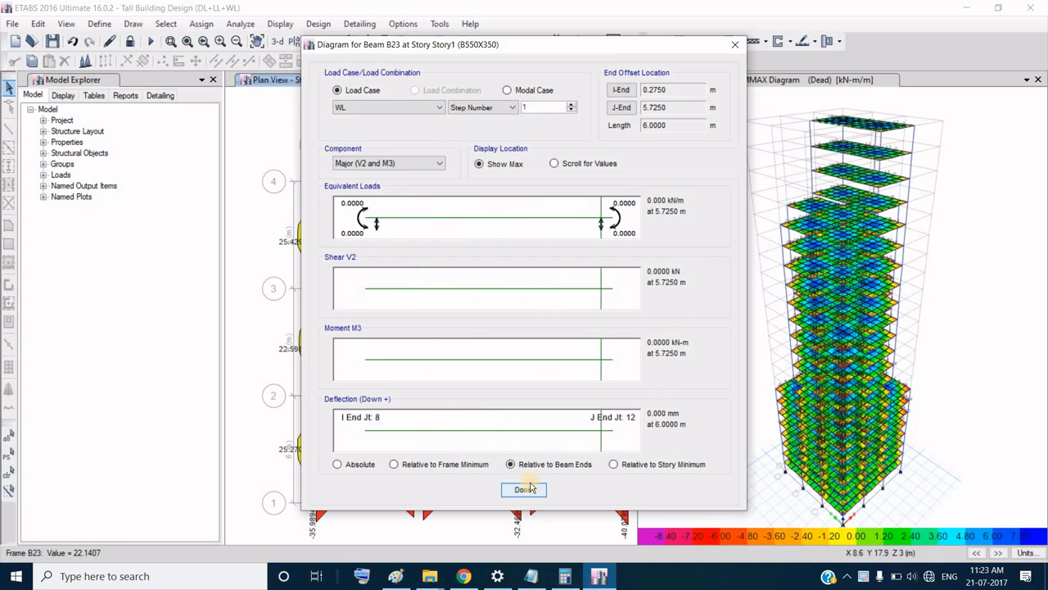
click(735, 44)
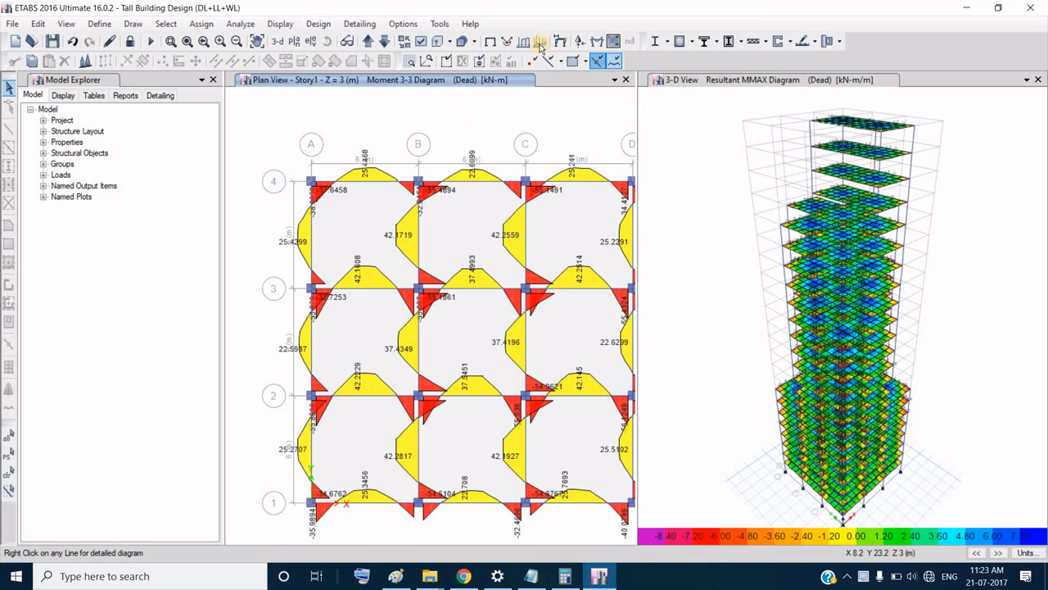
Step: Return the Story1 plan to its undeformed shape and accept the IS 456:2000 concrete frame design preferences
click(490, 41)
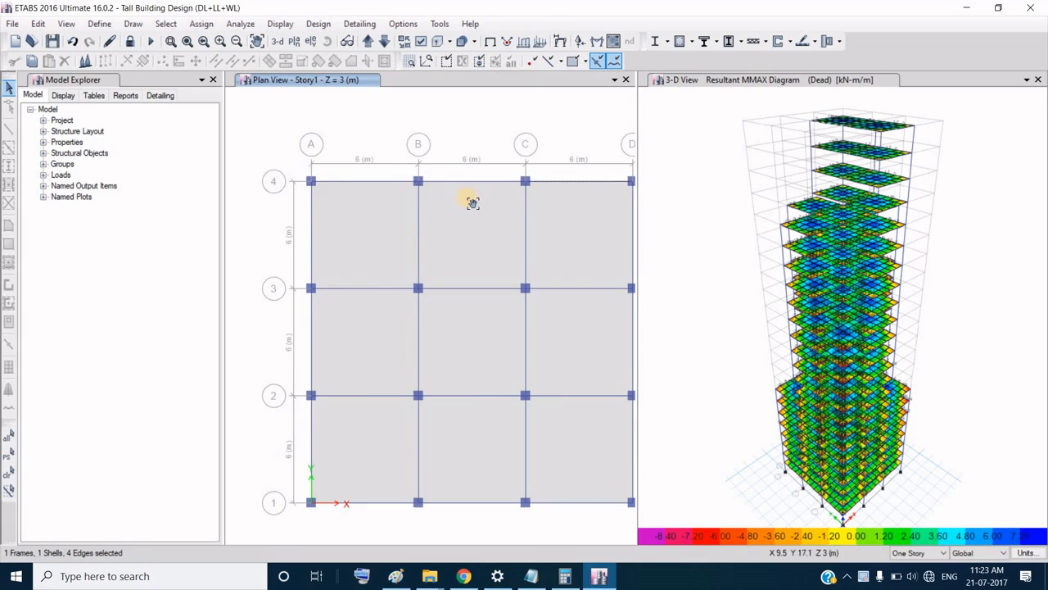
drag(473, 203, 453, 193)
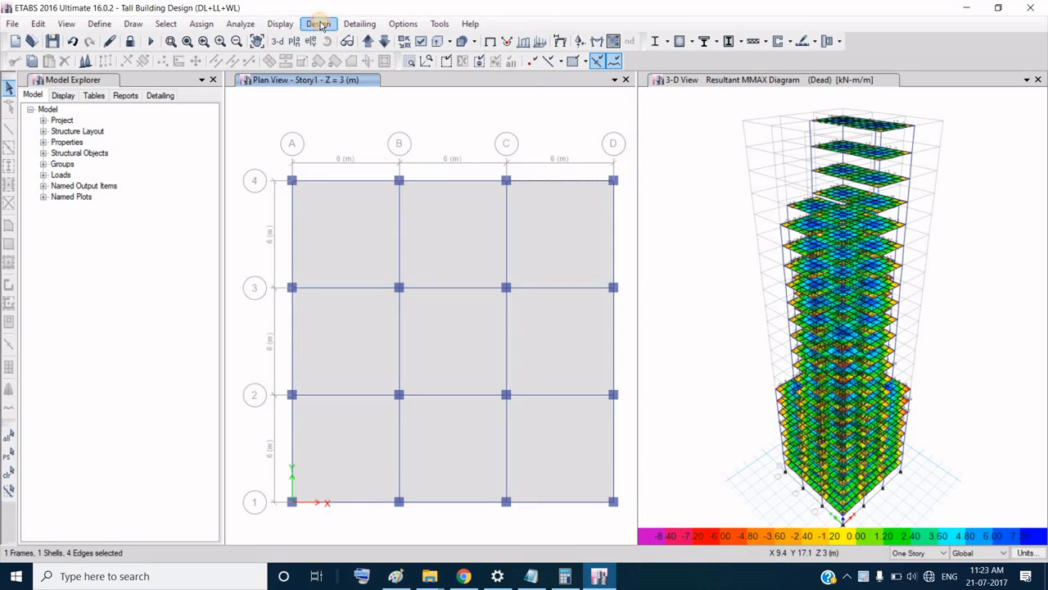
click(318, 23)
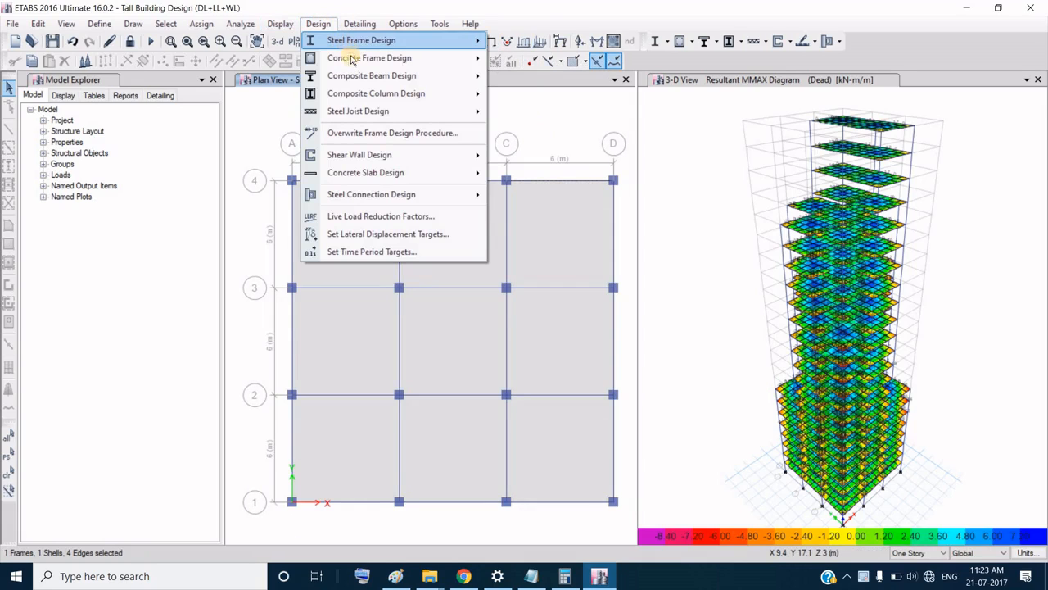
mouse_move(352, 59)
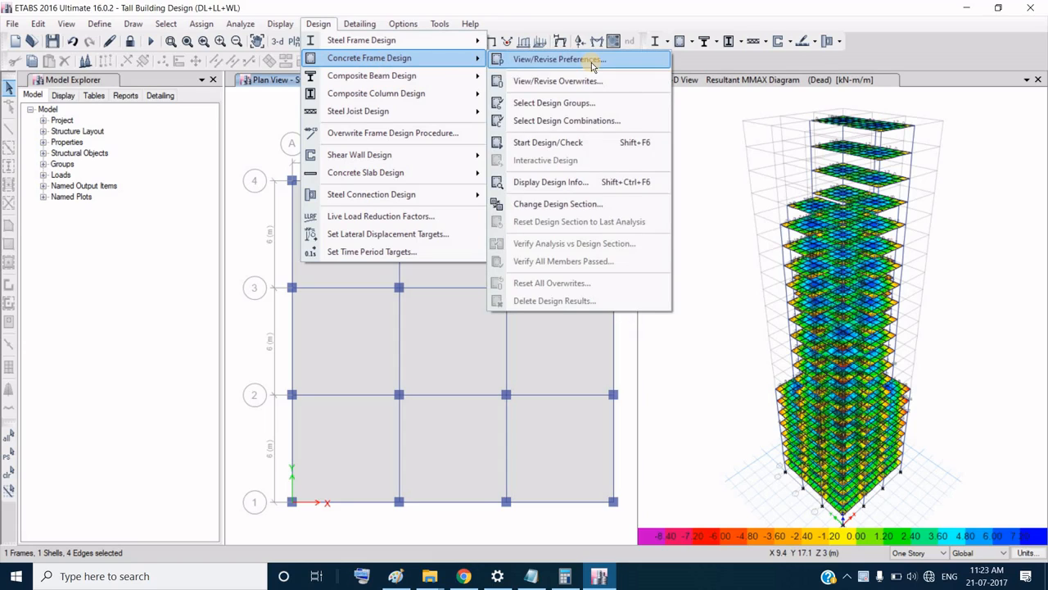
click(593, 64)
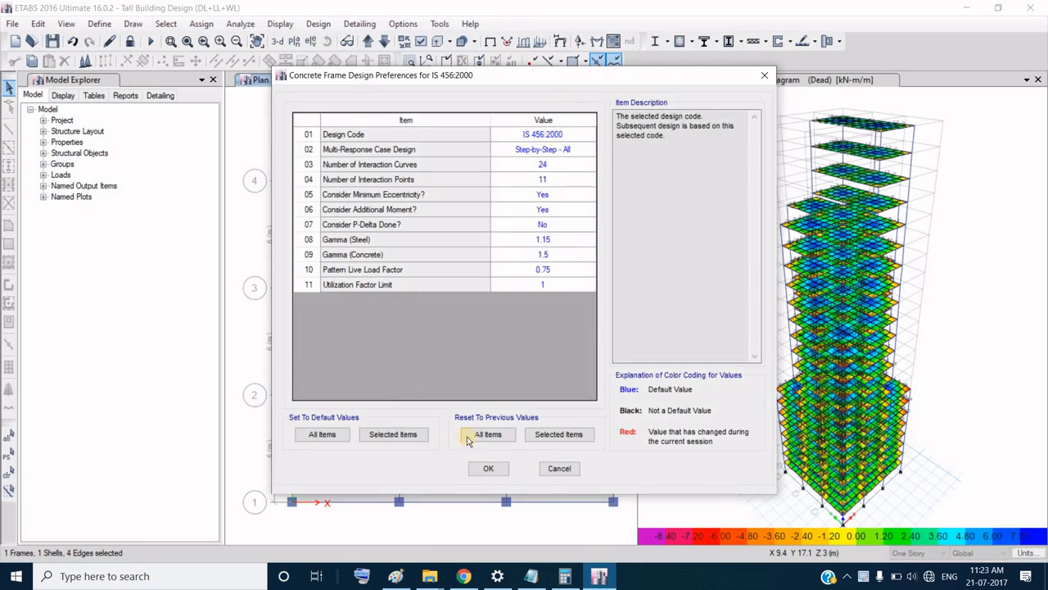
click(488, 468)
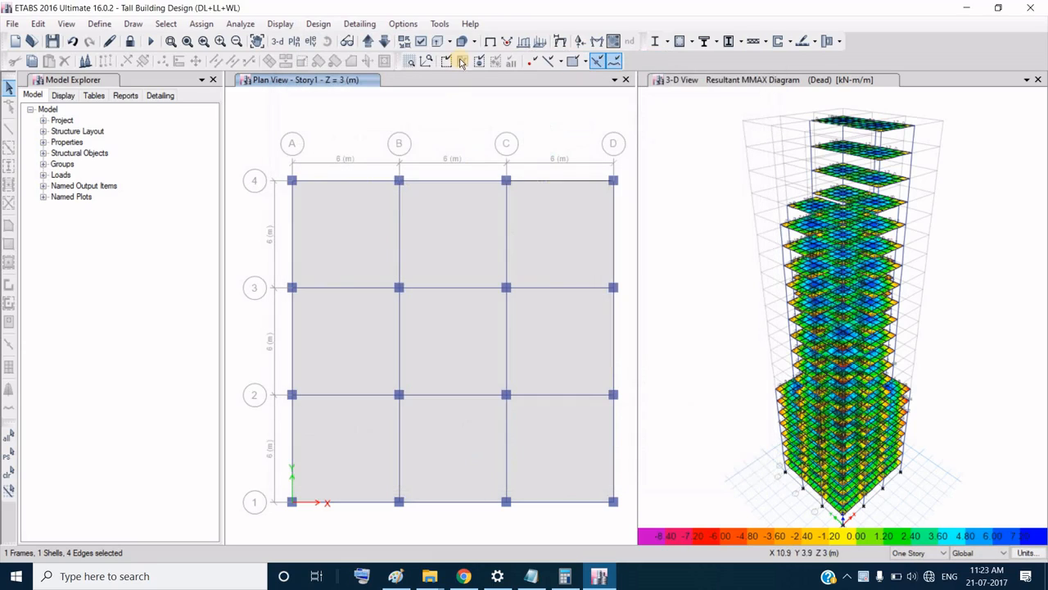
Step: Review the concrete frame design groups and the design load combination selection, cancelling both without changes
click(324, 25)
mouse_move(379, 64)
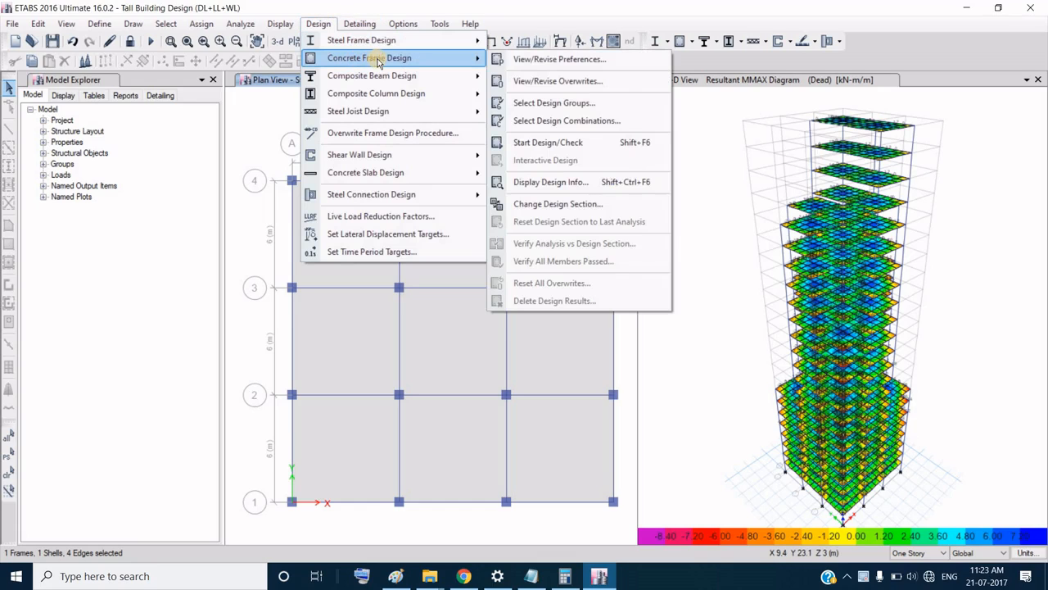
click(554, 104)
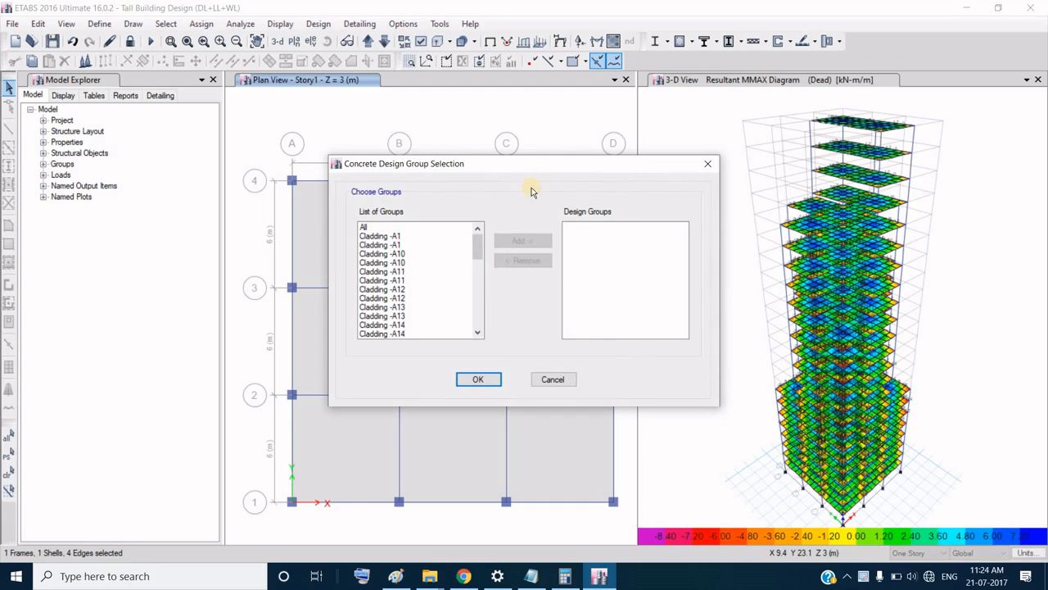
click(483, 325)
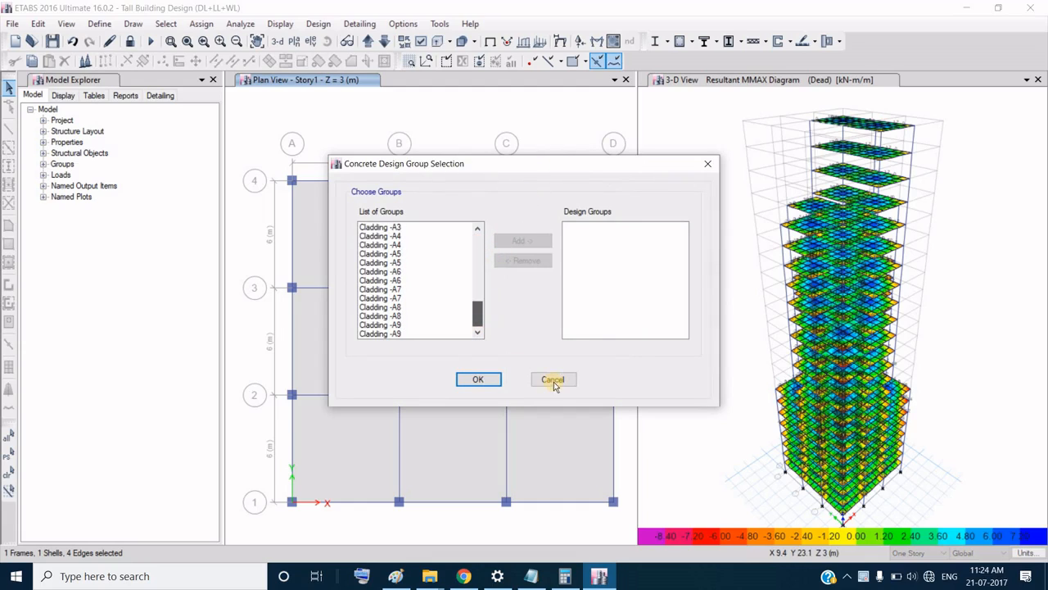
click(552, 379)
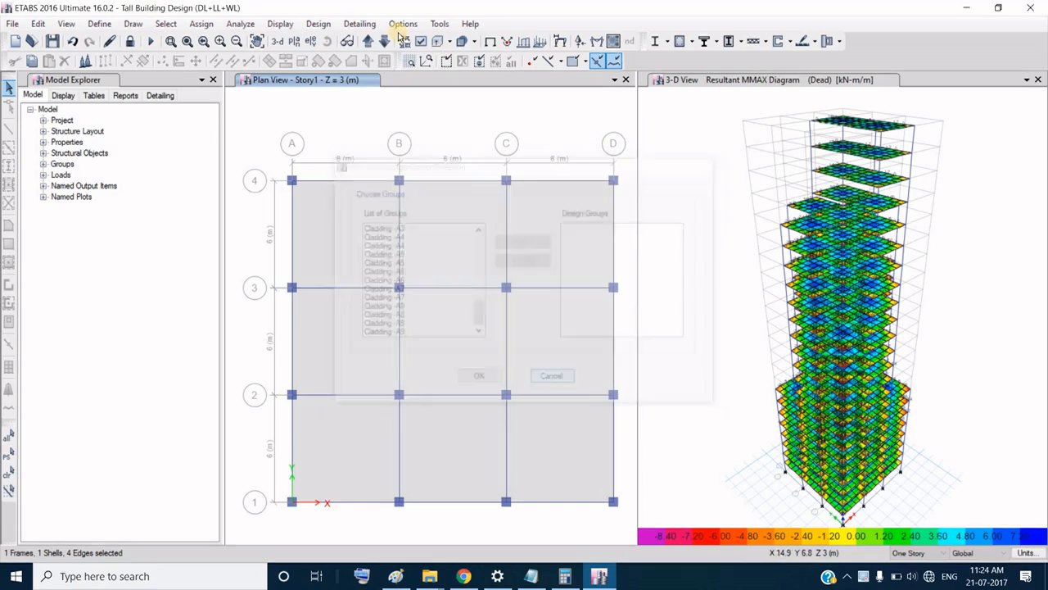
click(319, 23)
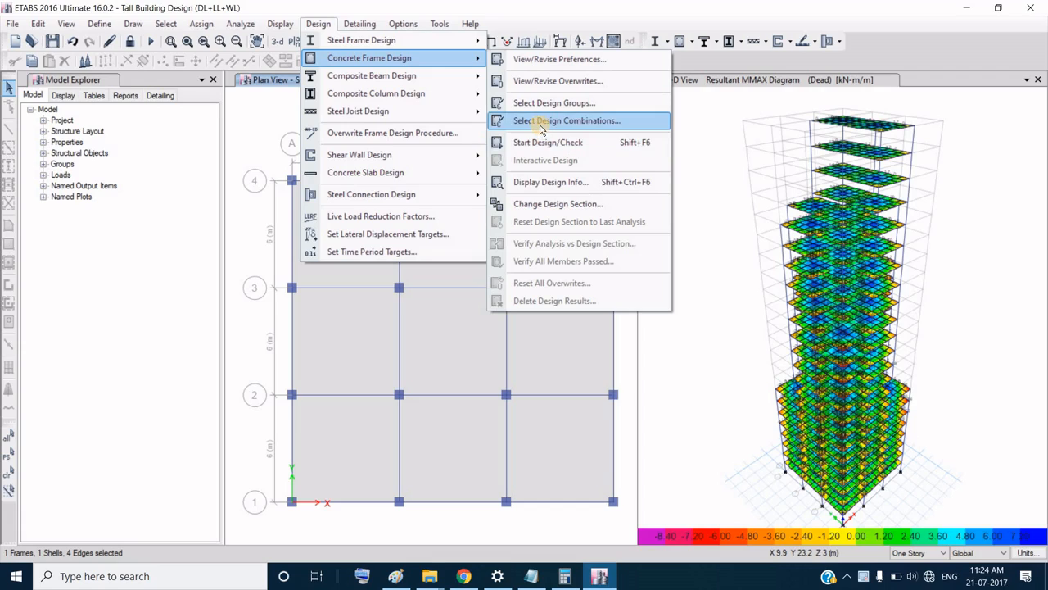
click(548, 122)
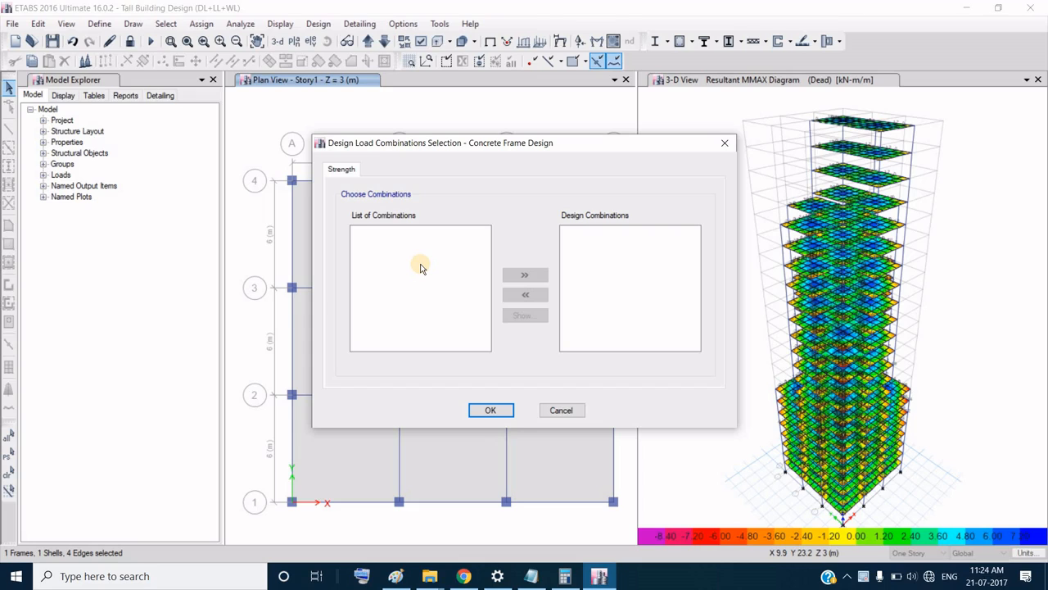
click(565, 410)
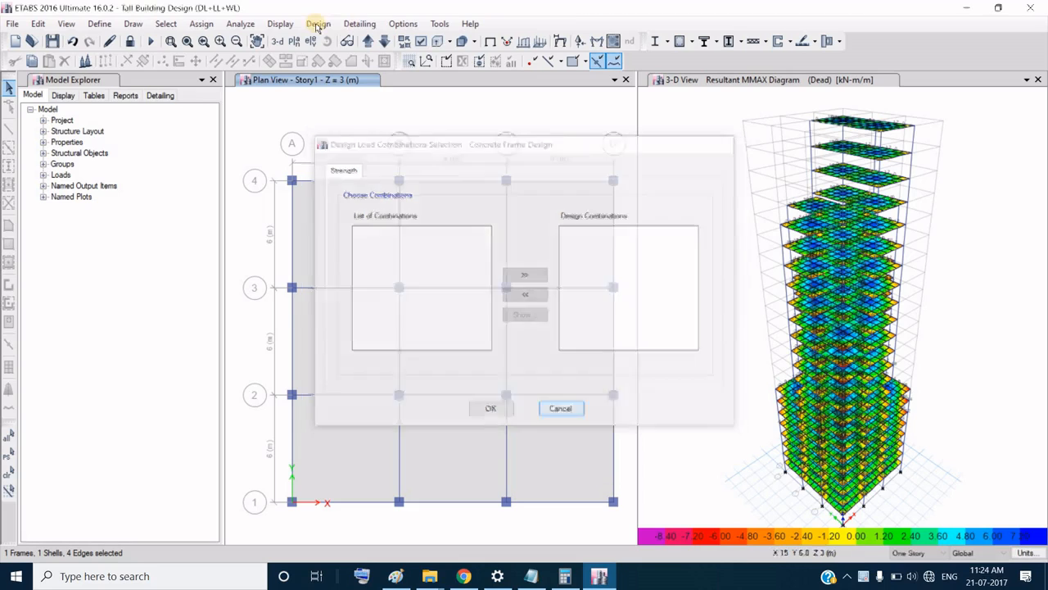
Step: Run the concrete frame design check to IS 456:2000 for the building
click(317, 23)
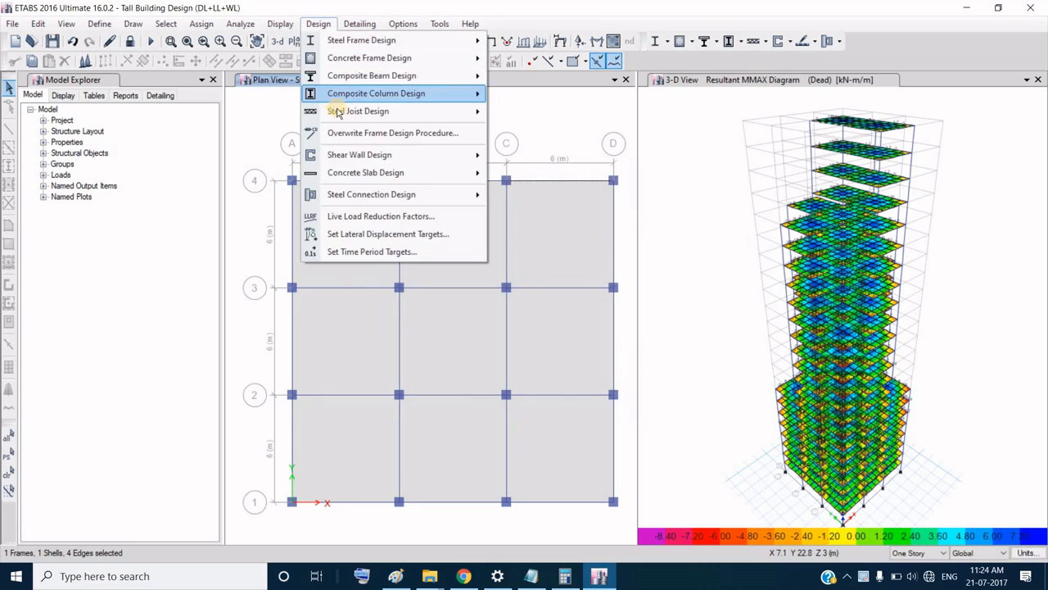
mouse_move(353, 112)
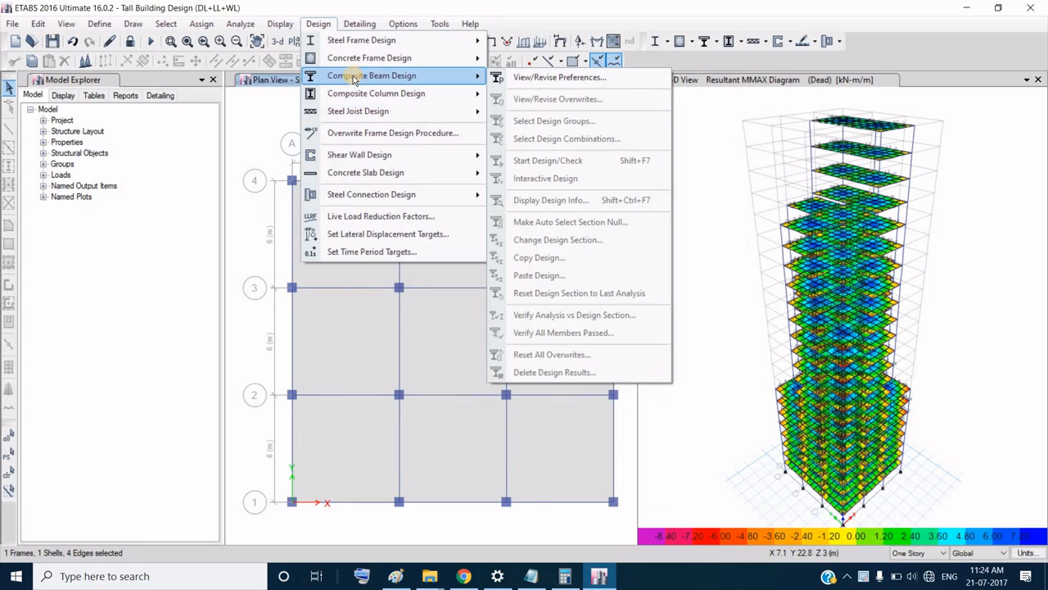
mouse_move(352, 60)
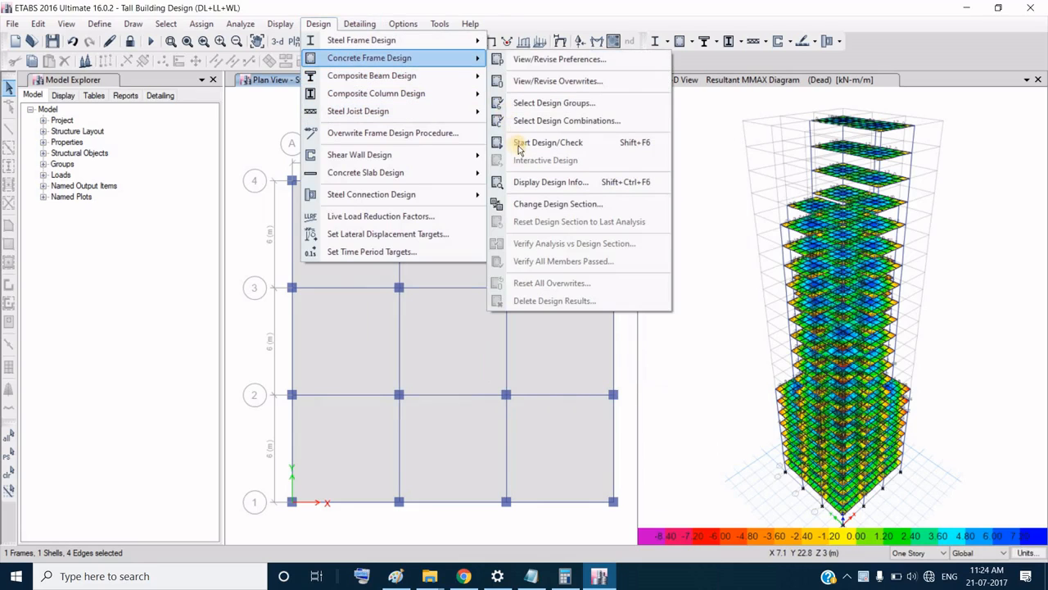
click(591, 143)
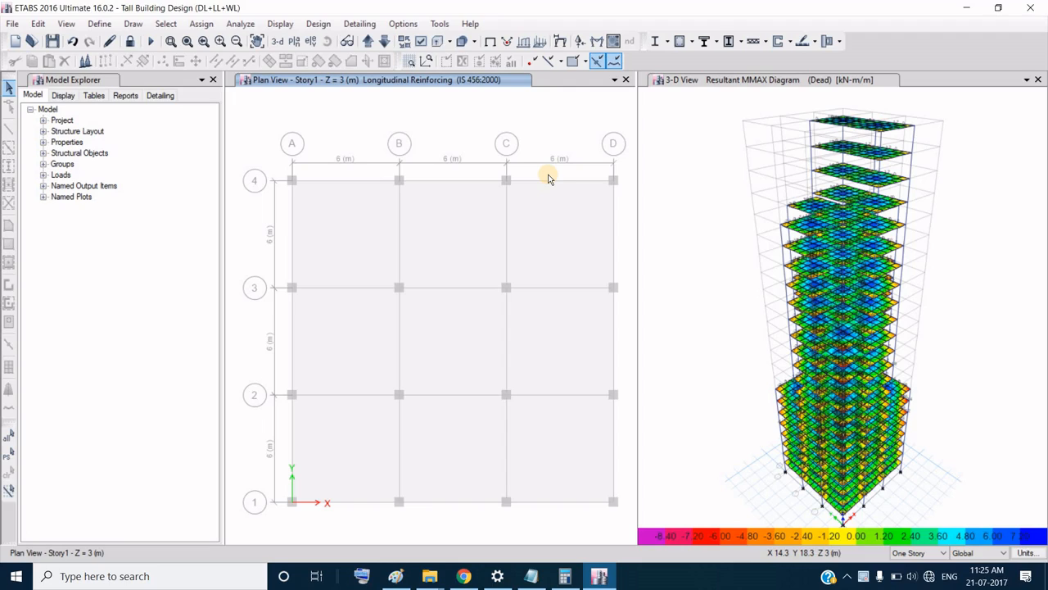
Step: Return the 3-D view from the Dead case resultant MMAX diagram to the building's undeformed shape
click(683, 172)
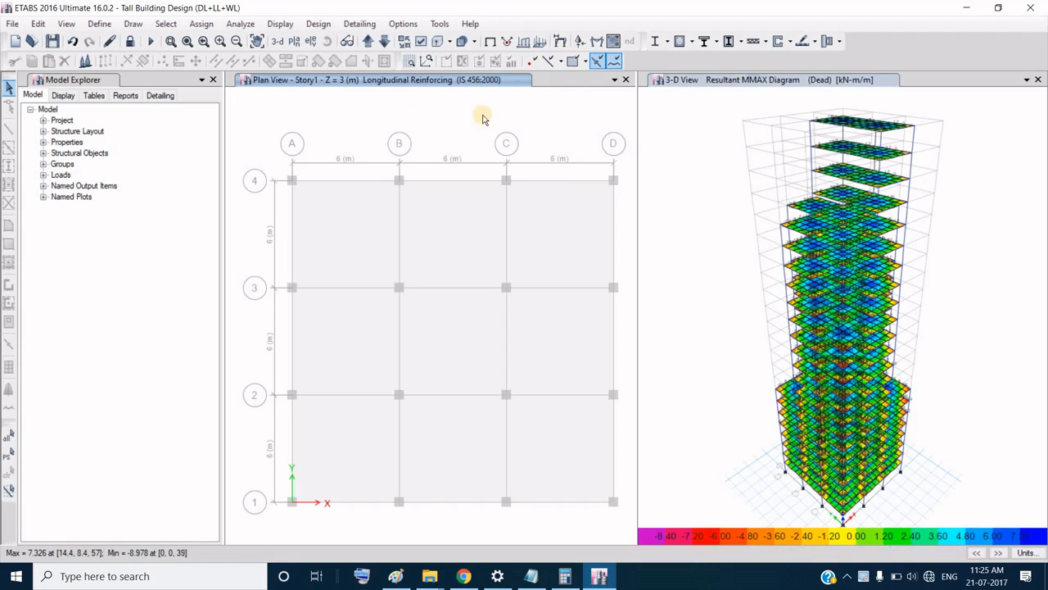
click(278, 41)
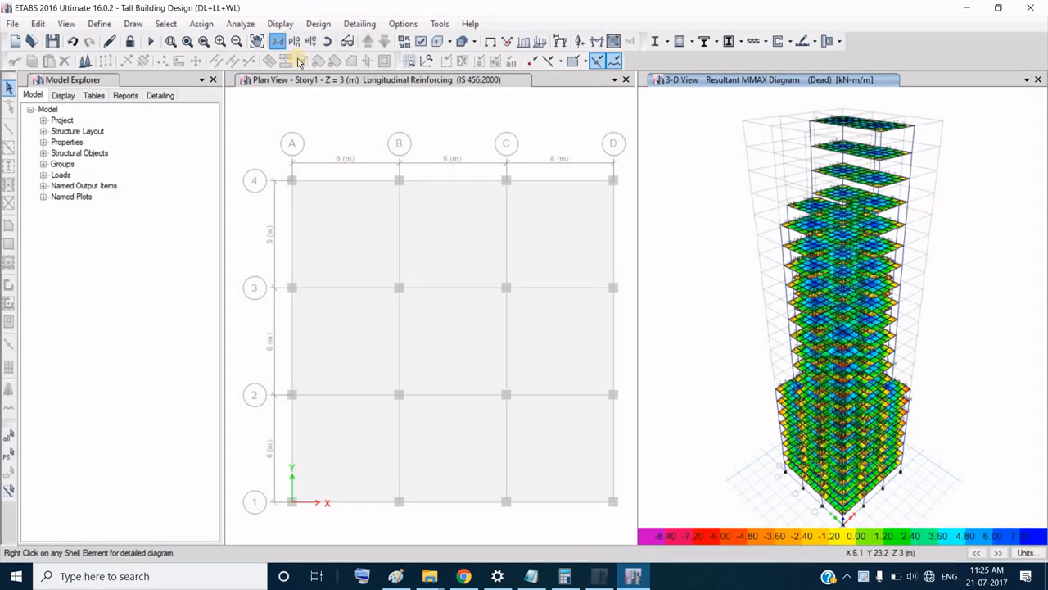
key(F4)
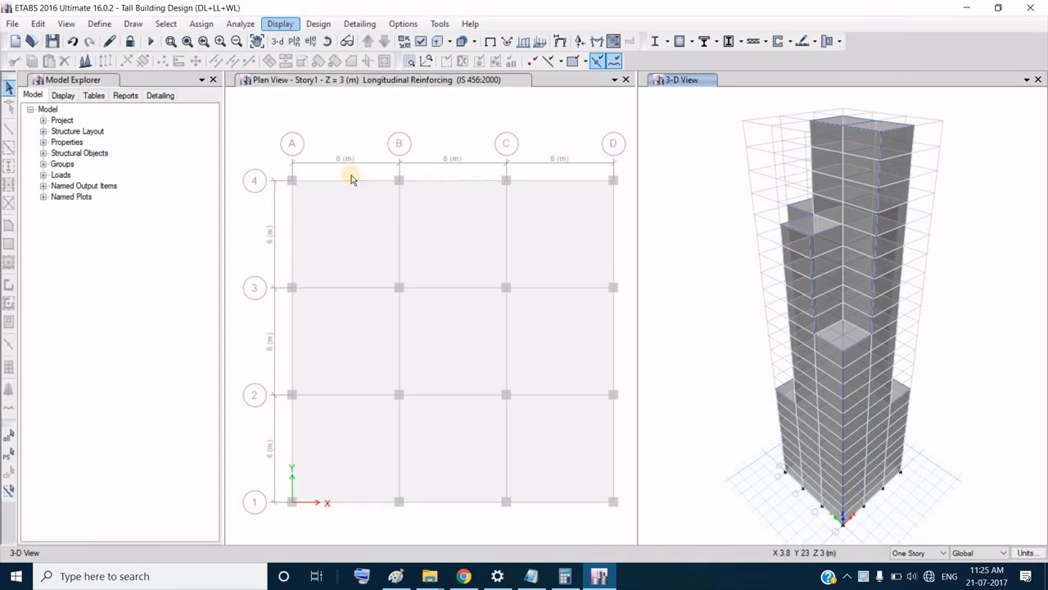
click(382, 121)
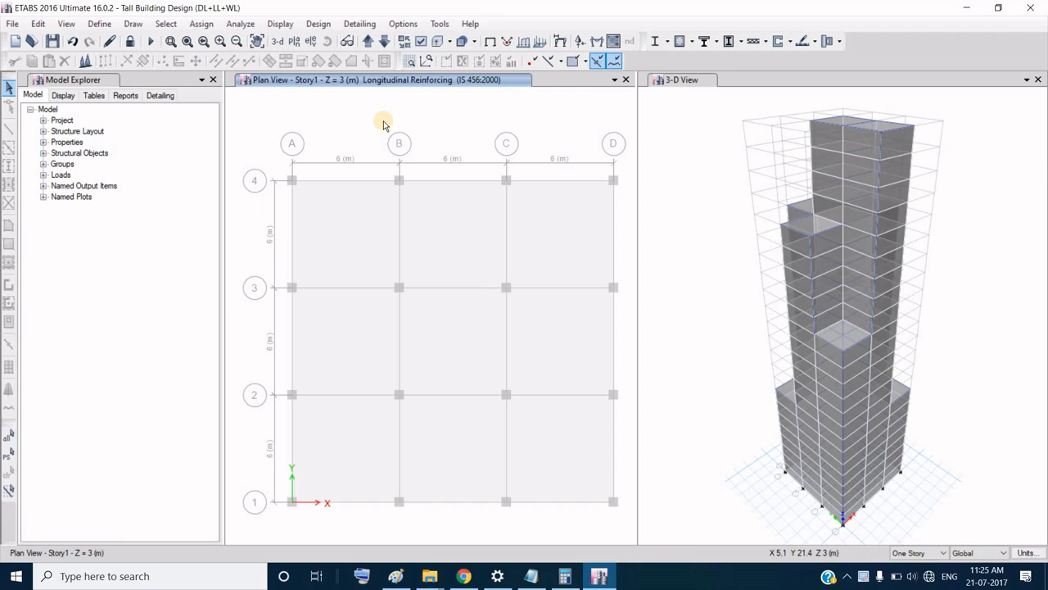
click(673, 168)
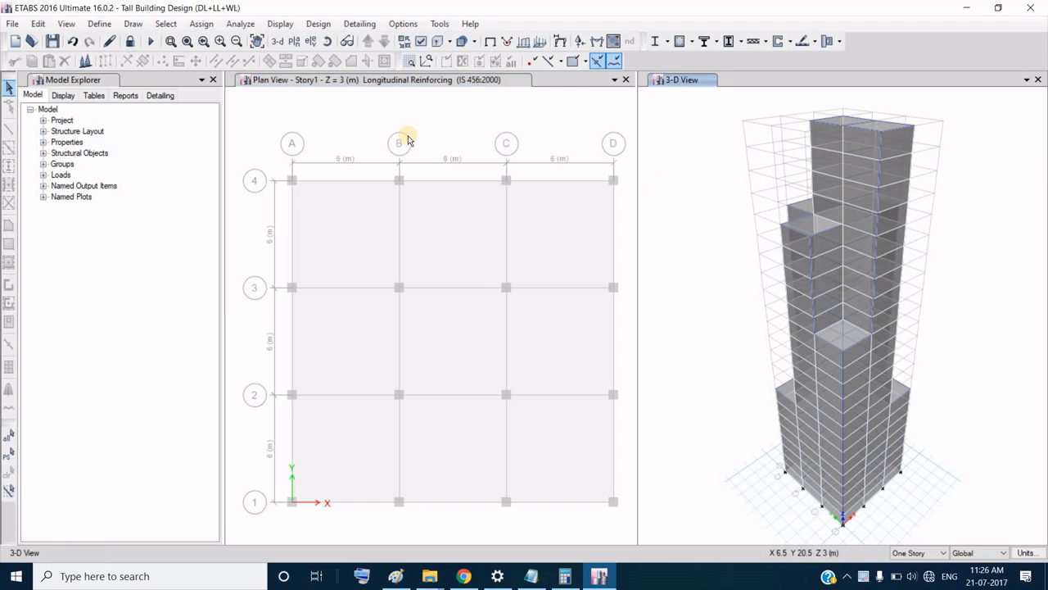
Step: Rerun the concrete frame design check and accept reiterating the analysis and design for the differing sections
click(410, 140)
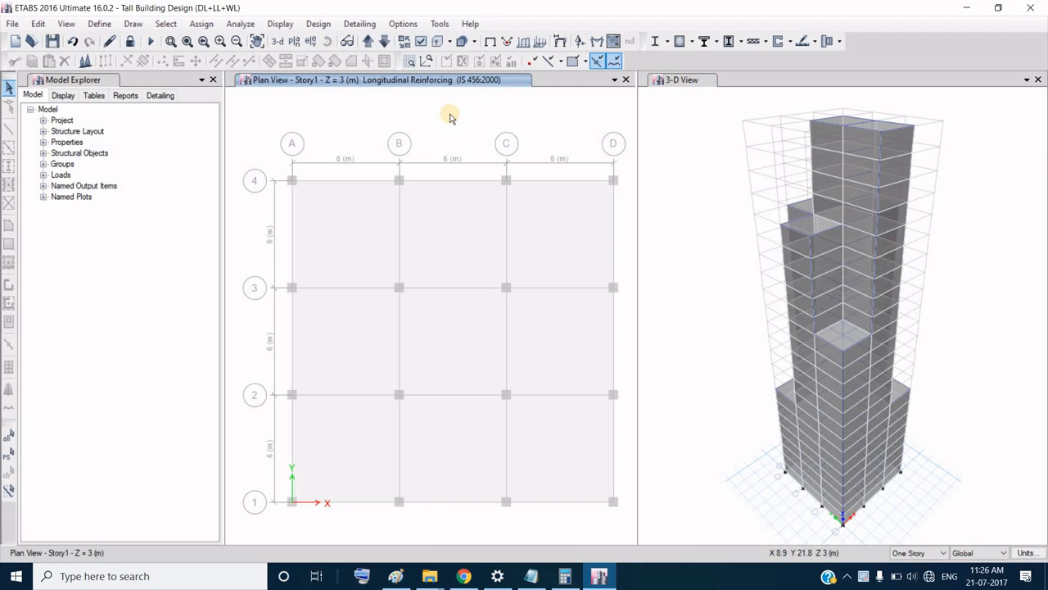
click(319, 23)
mouse_move(350, 58)
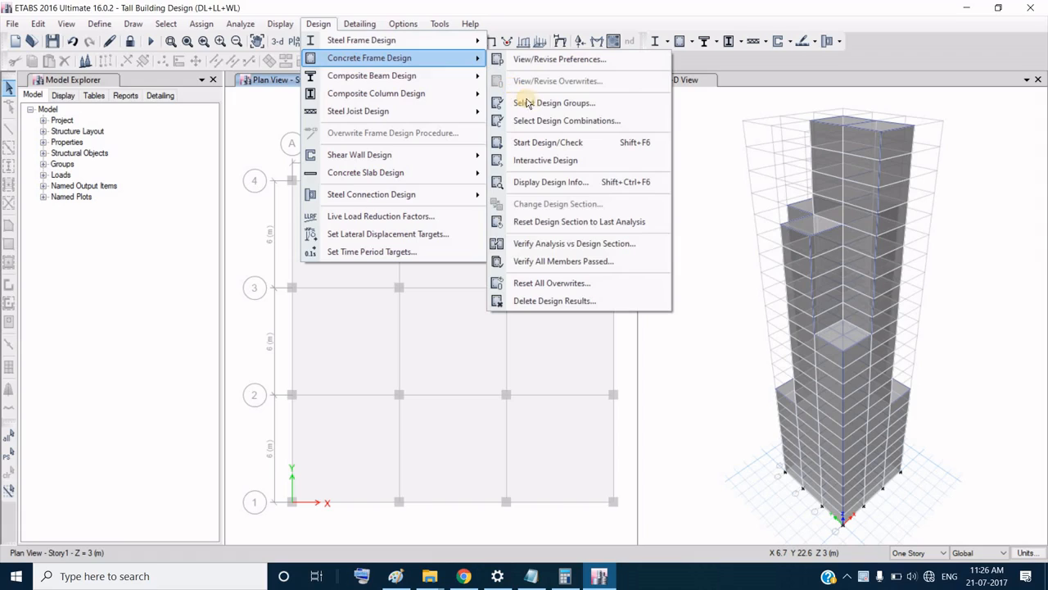
click(577, 145)
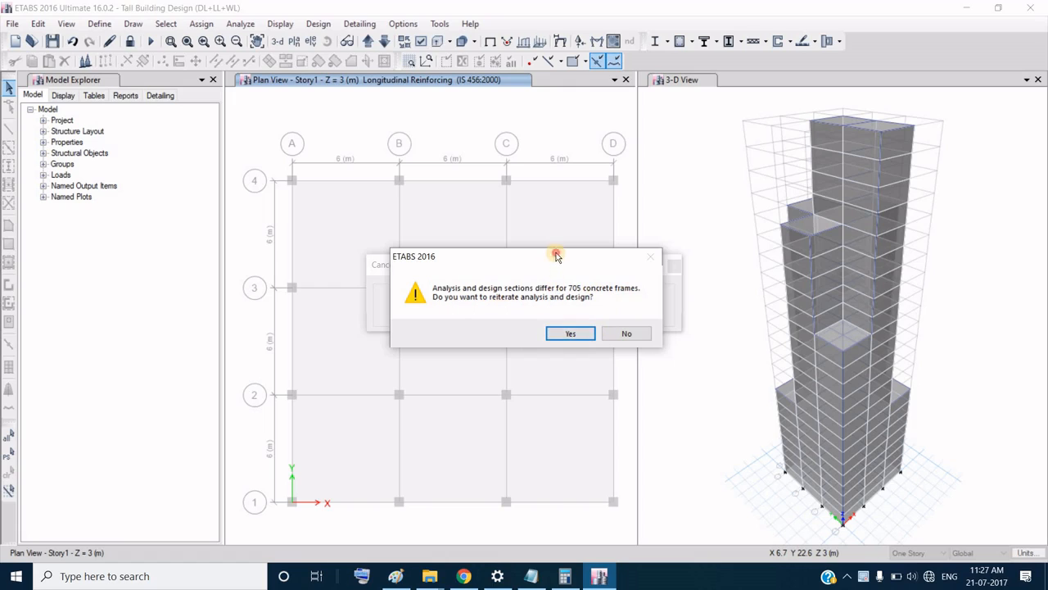
drag(556, 257, 645, 375)
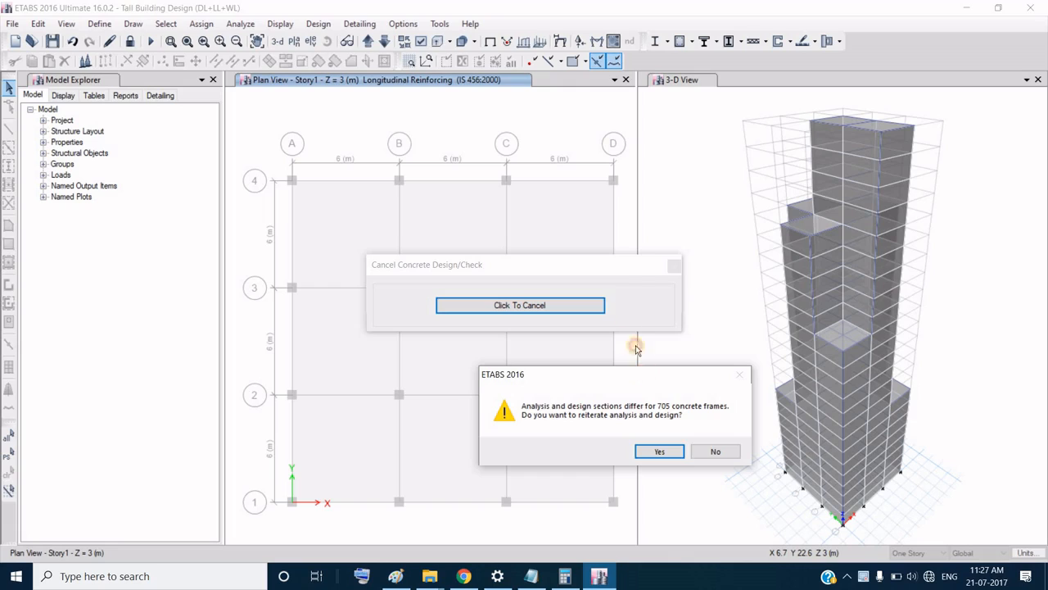
drag(610, 268, 605, 240)
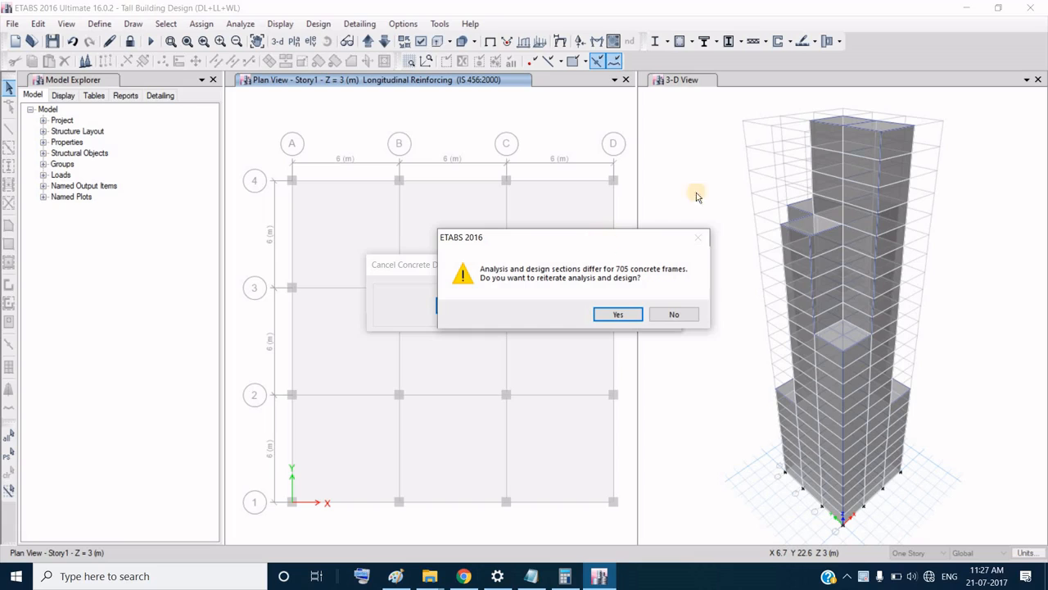
click(620, 316)
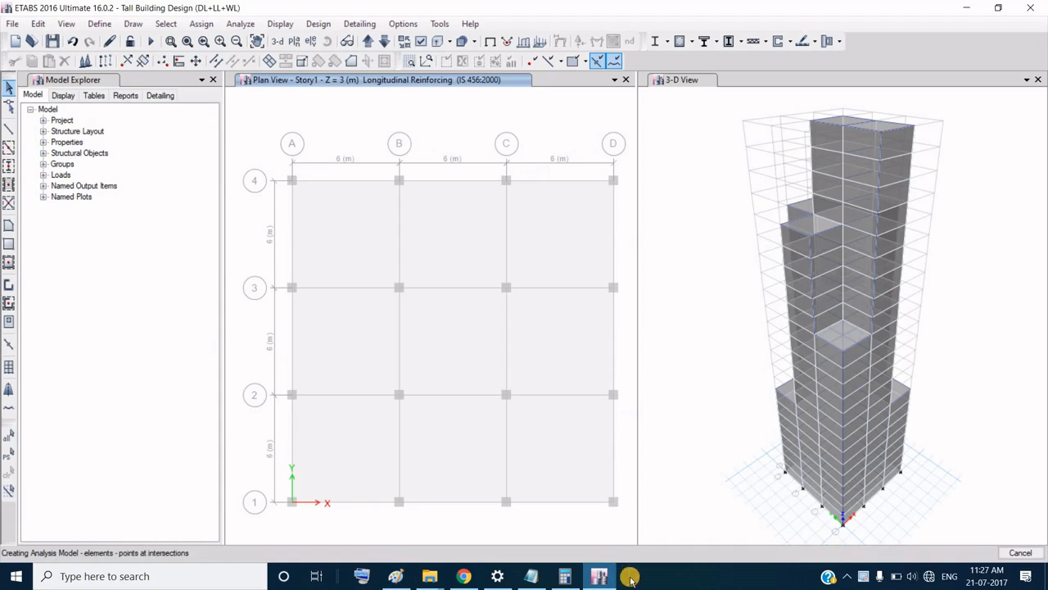
click(862, 578)
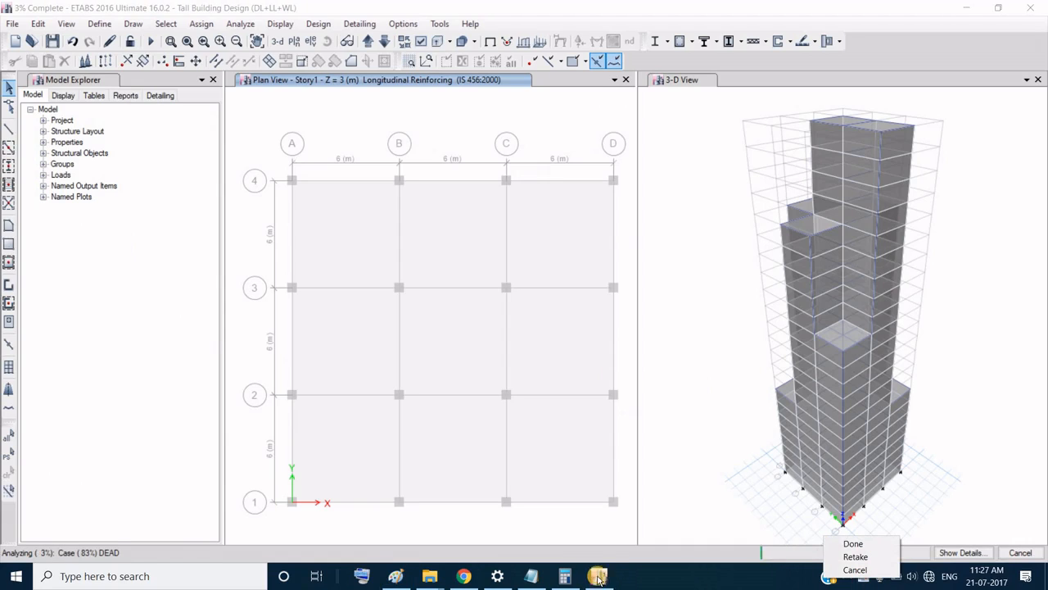
mouse_move(603, 579)
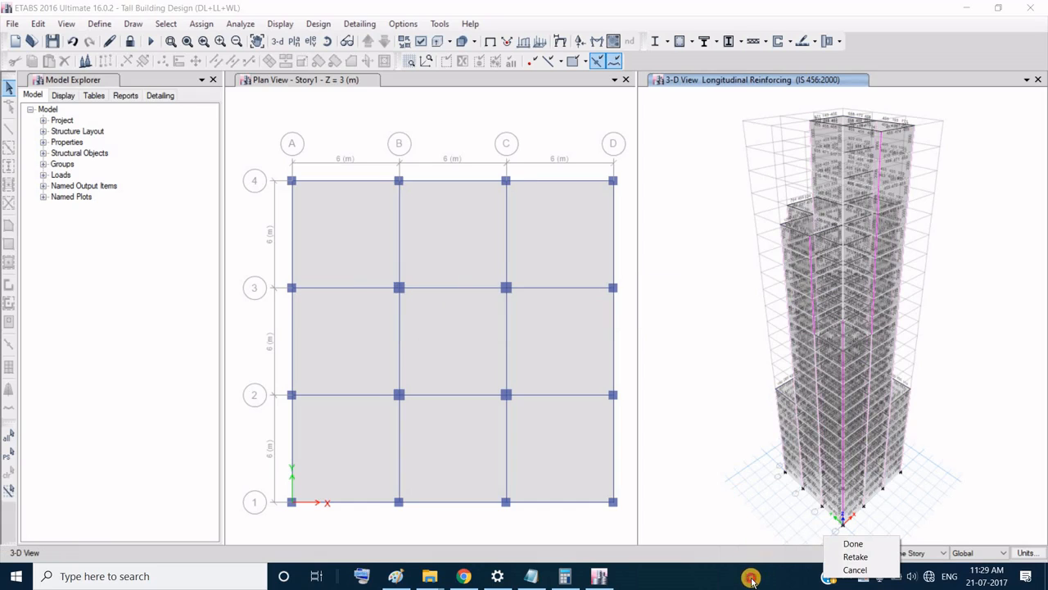
click(751, 578)
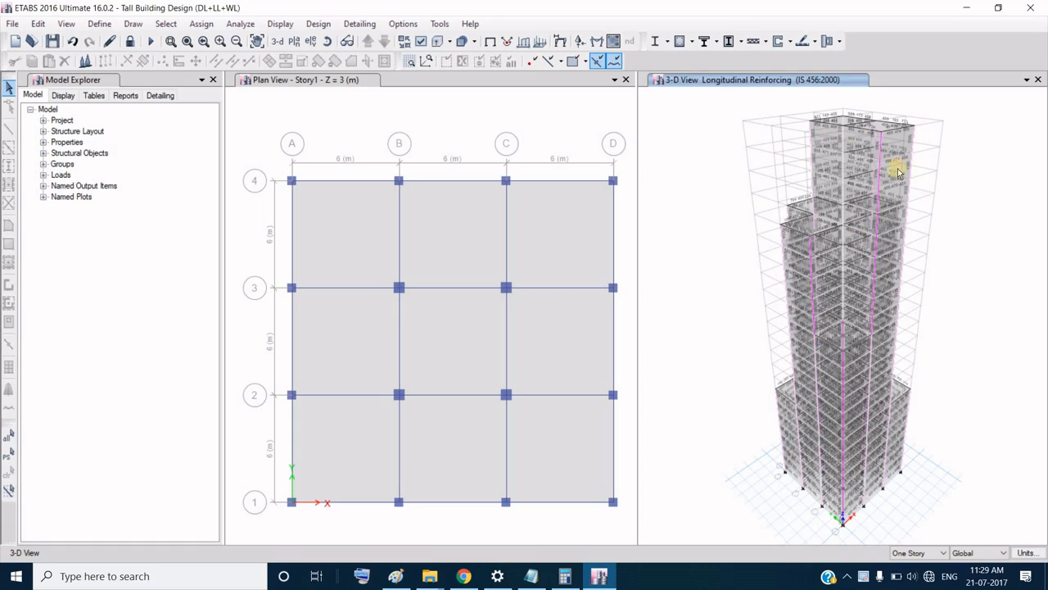
Step: Close the Story1 plan view and inspect the longitudinal reinforcement values on the building's top stories in the 3-D view
click(627, 80)
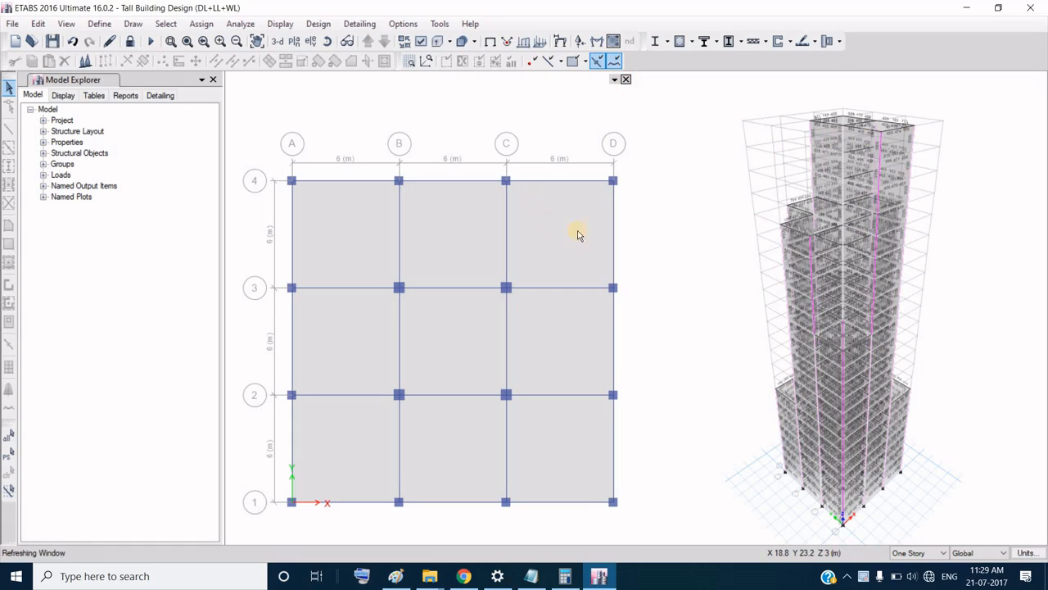
scroll(669, 240, up, 3)
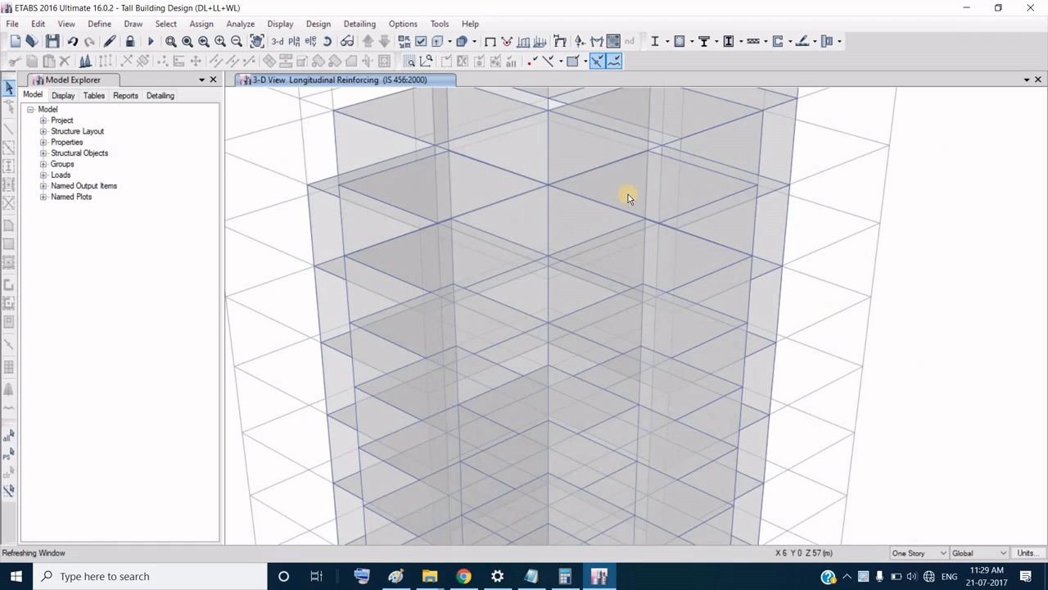
middle_drag(667, 173, 667, 445)
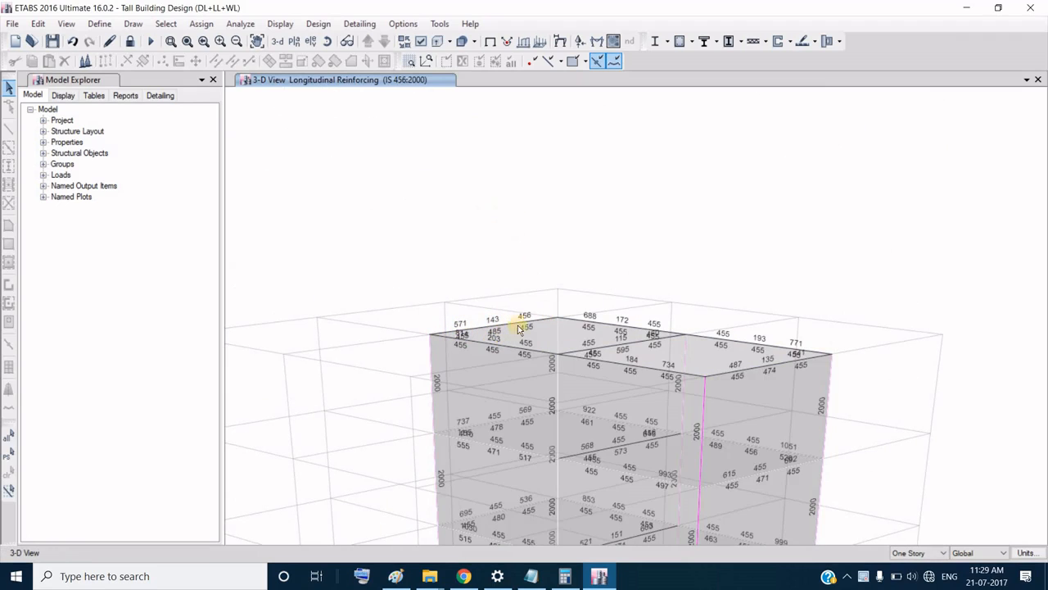
middle_drag(566, 348, 562, 260)
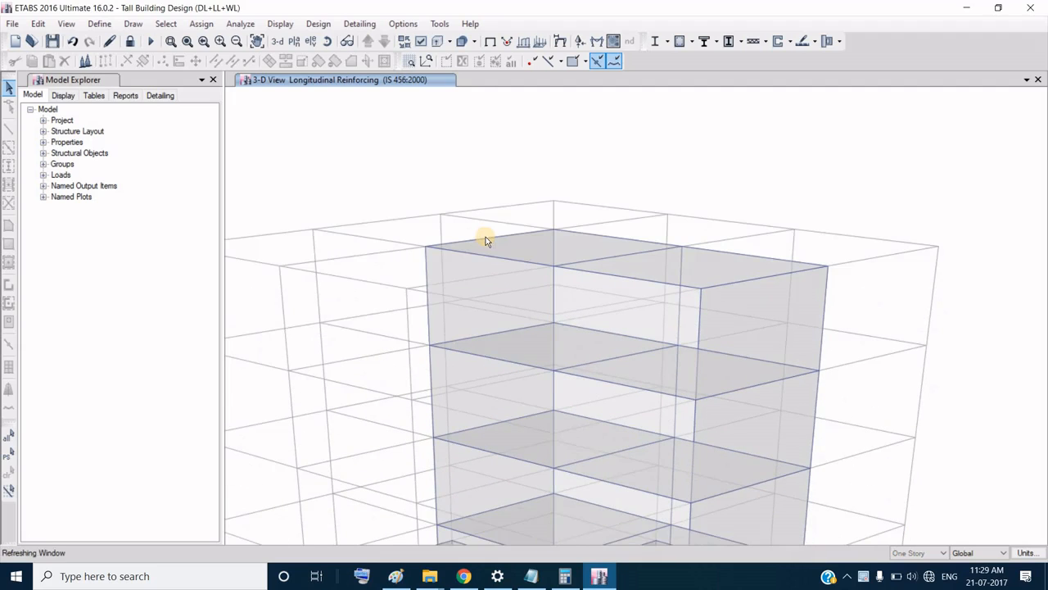
Step: Review the flexural design details of Story23 beam B20 for combination DCon2, including design moments, and close its design information
right_click(487, 240)
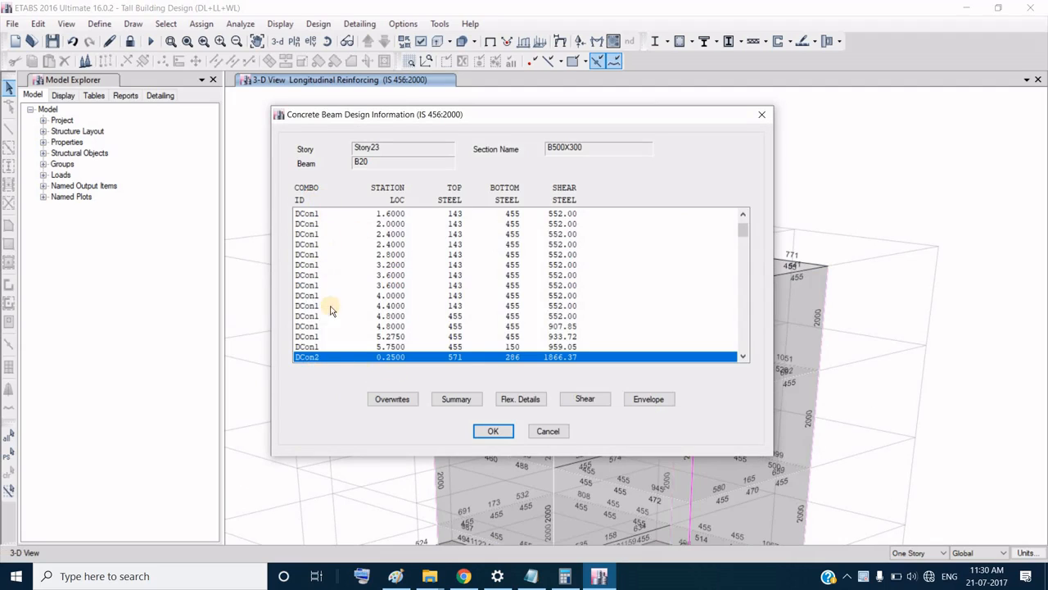
click(531, 407)
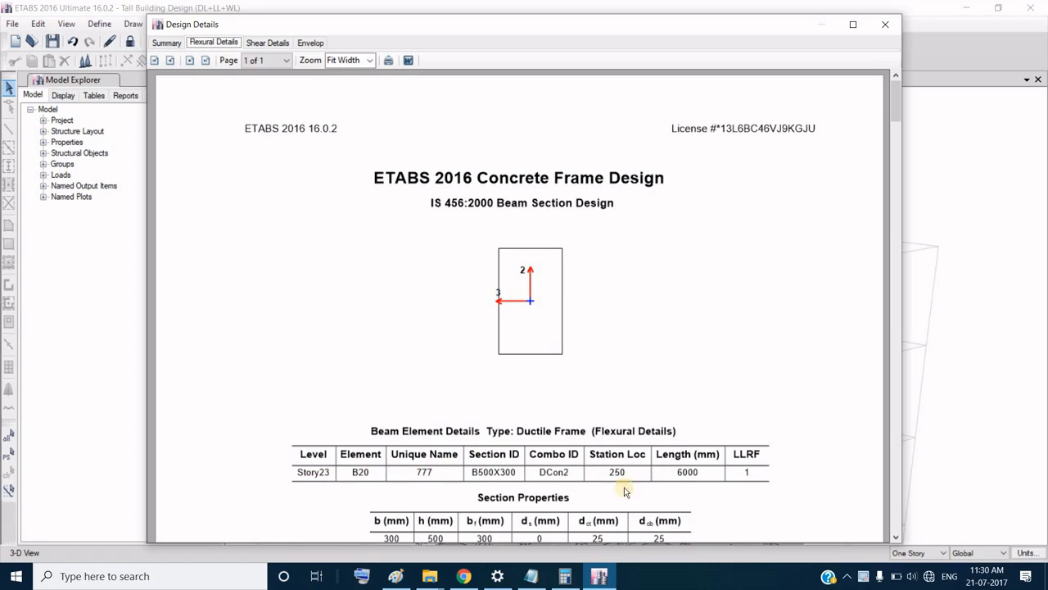
drag(735, 4, 734, 0)
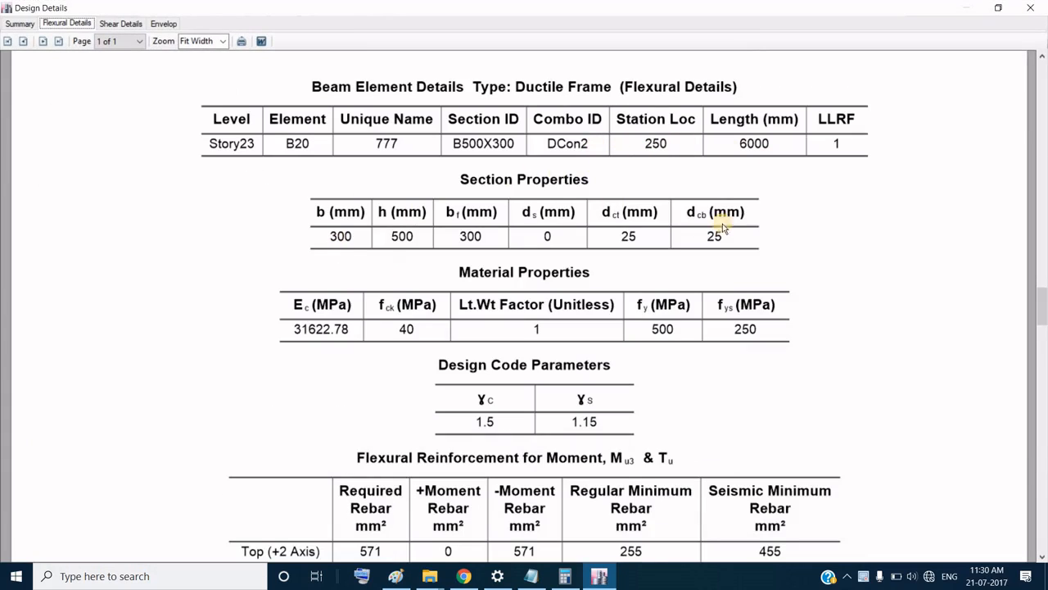
drag(1043, 305, 1043, 452)
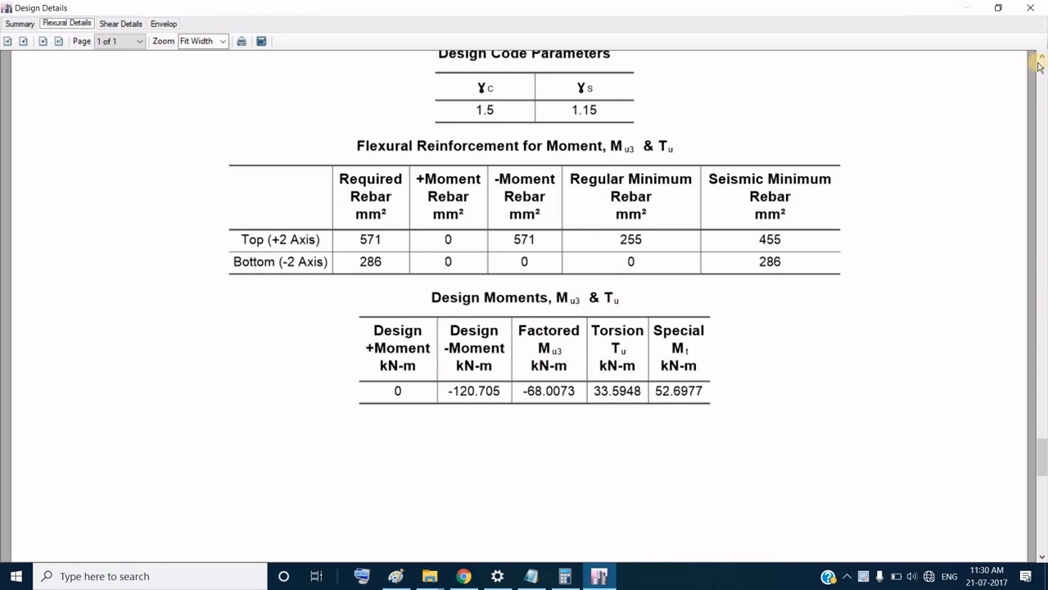
click(1030, 7)
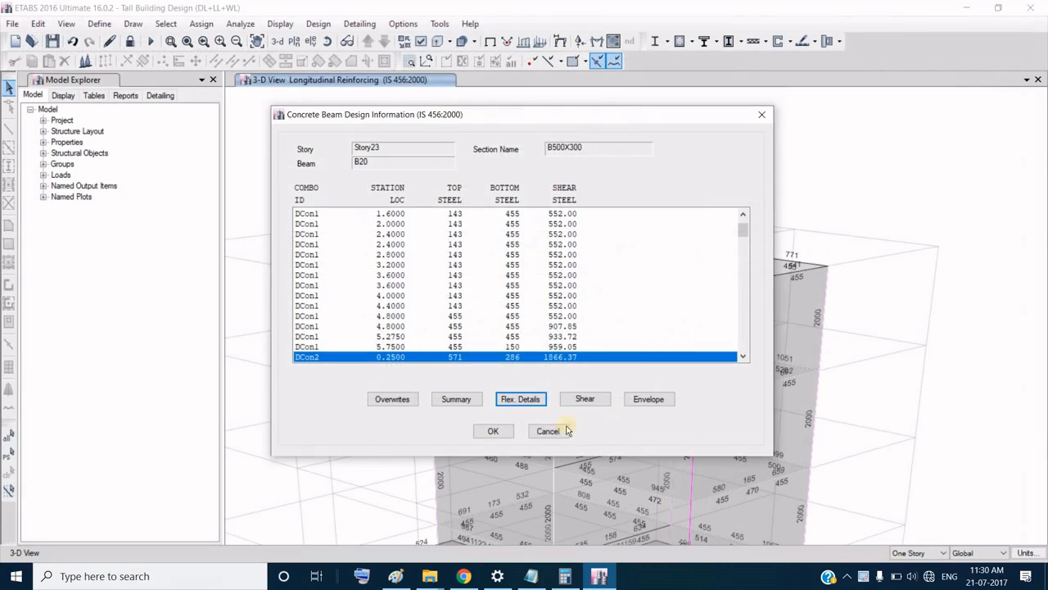
click(500, 432)
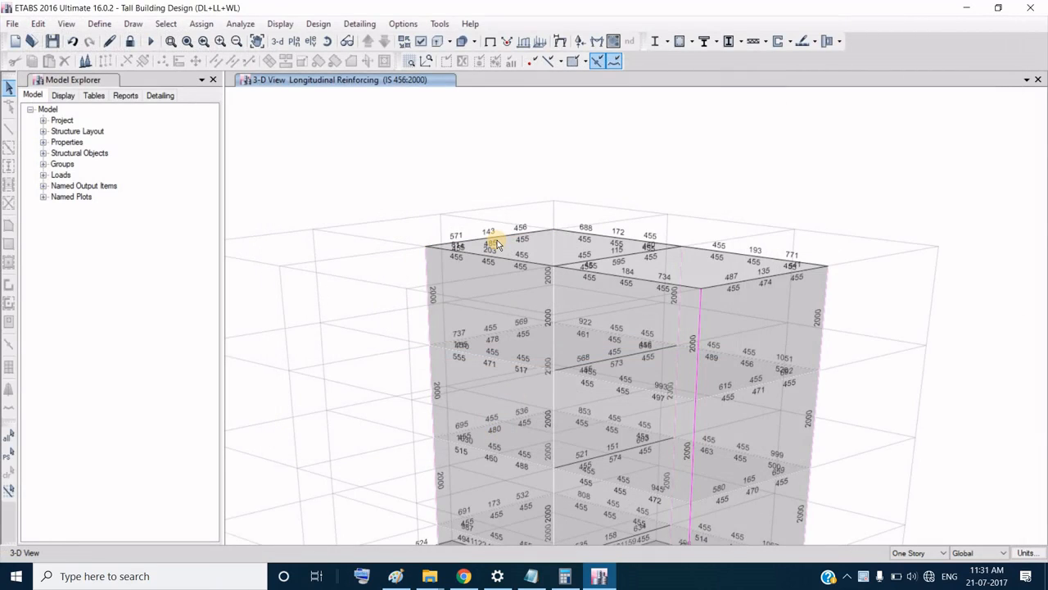
Step: Display the concrete frame design output as Rebar Percentage in the 3-D view, keeping the results dialog clear of the building
click(320, 24)
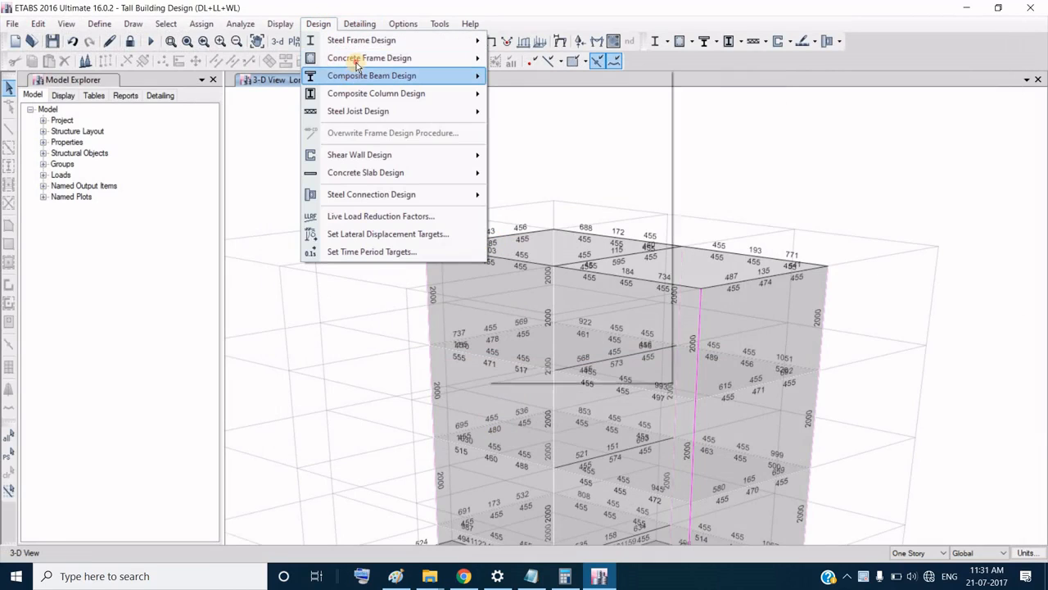
mouse_move(357, 64)
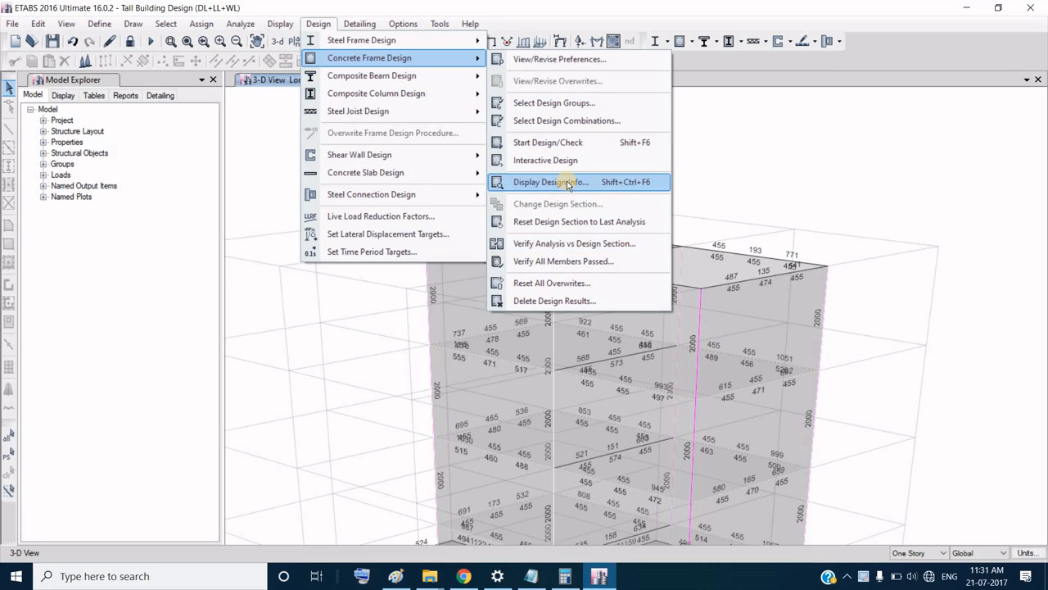
click(550, 182)
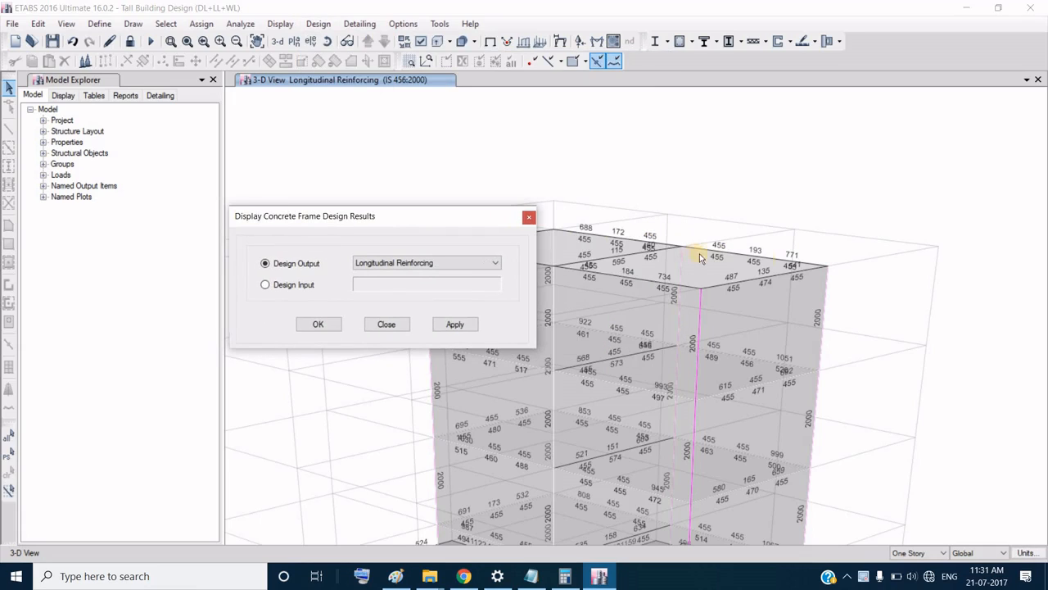
click(476, 265)
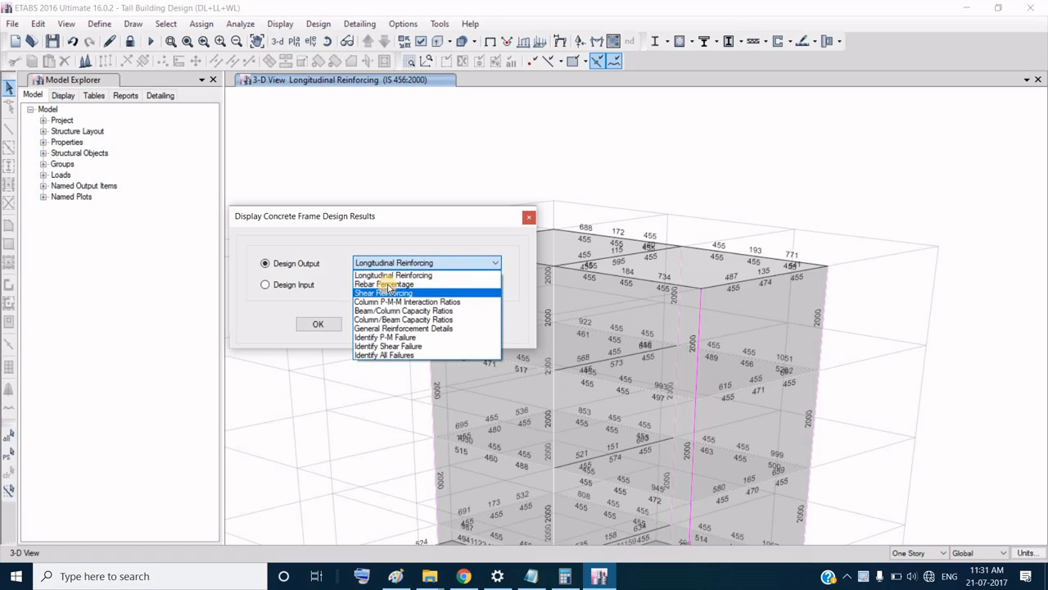
click(385, 283)
click(451, 324)
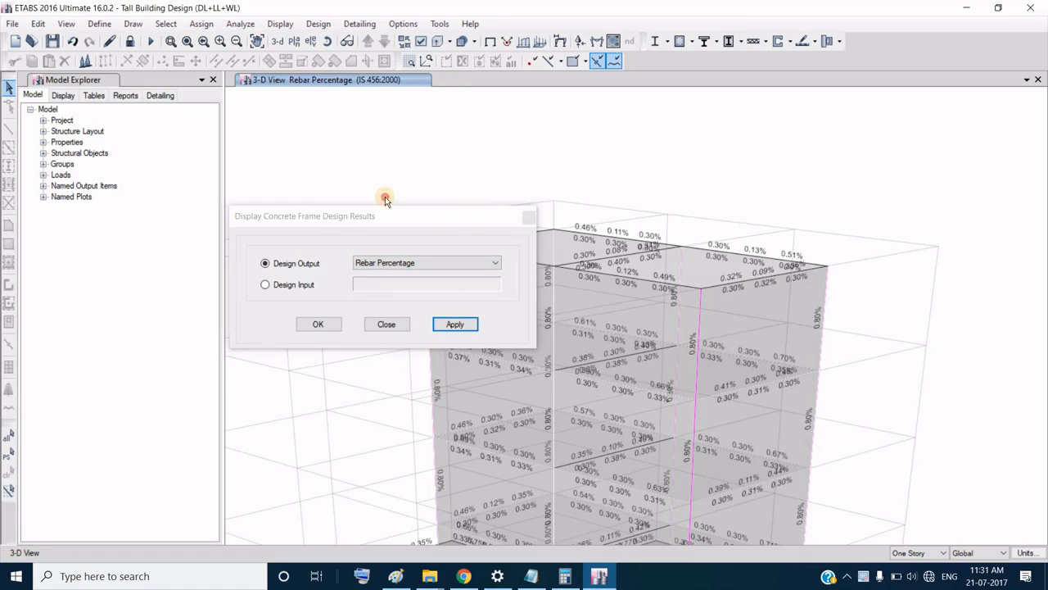
drag(402, 215, 259, 189)
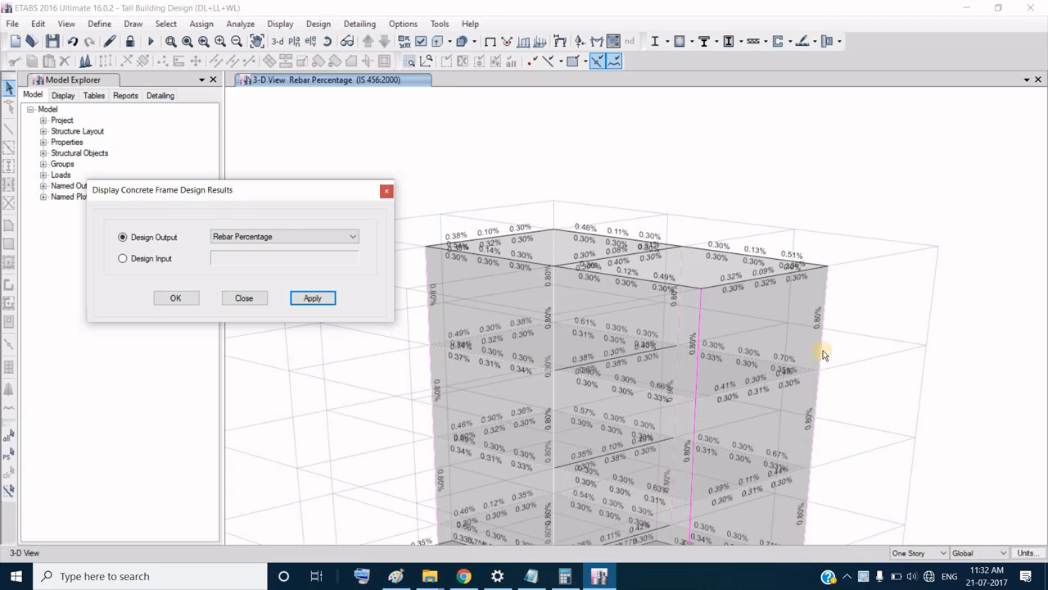
Step: Inspect the beam and column rebar percentages from the top stories down to the lower stories of the building
middle_drag(862, 209, 848, 123)
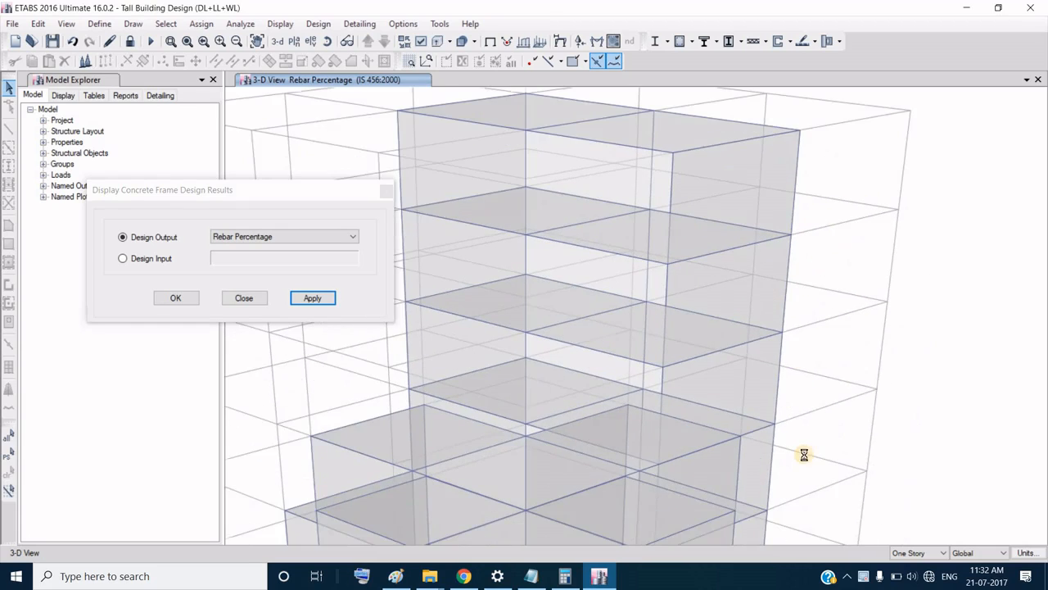
middle_drag(805, 454, 768, 349)
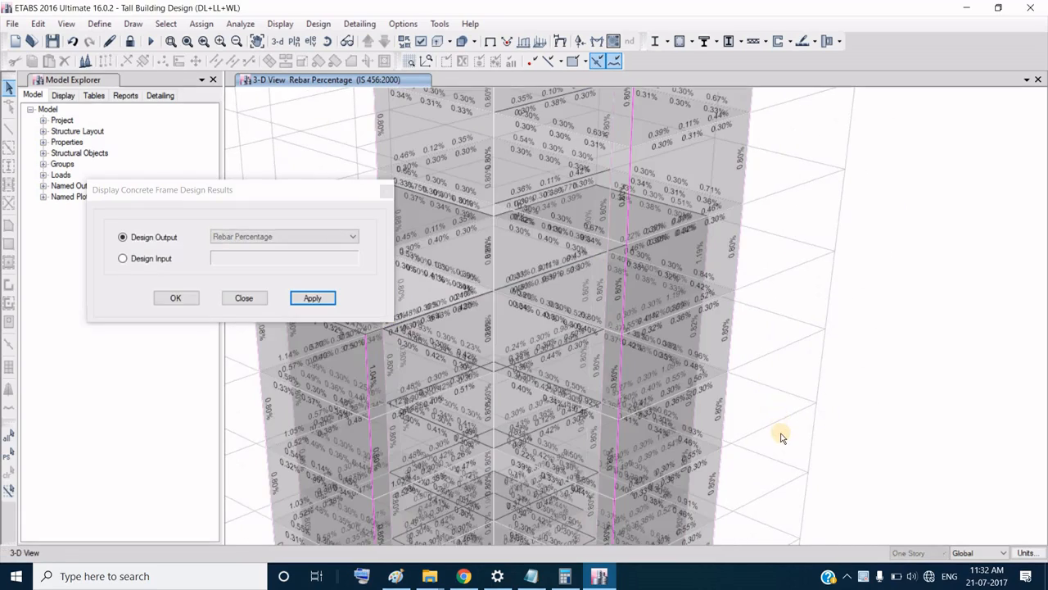
middle_drag(781, 436, 763, 280)
middle_drag(764, 461, 748, 302)
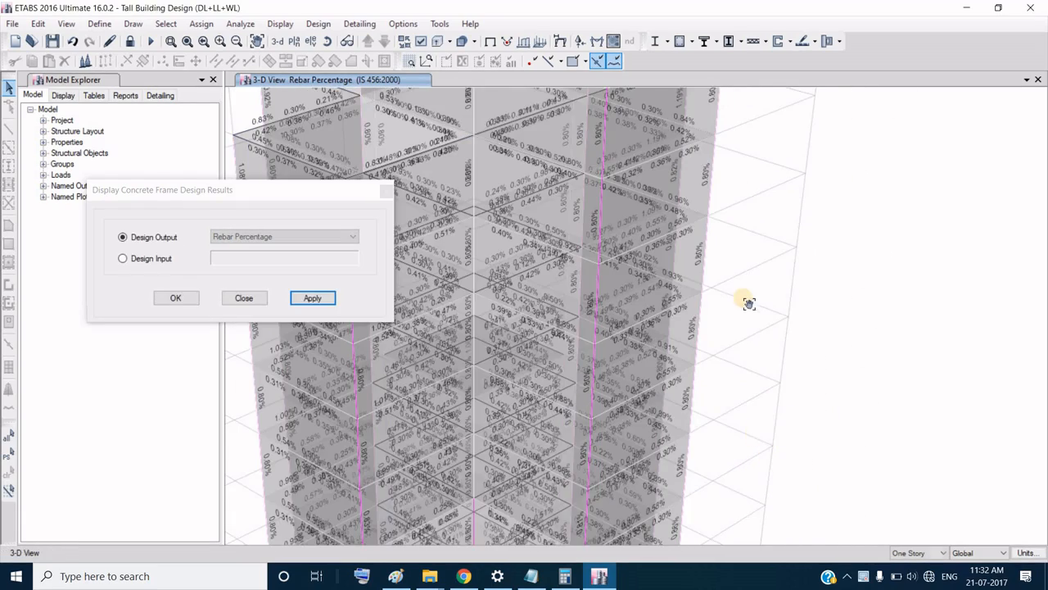
middle_drag(723, 470, 697, 456)
scroll(695, 447, up, 3)
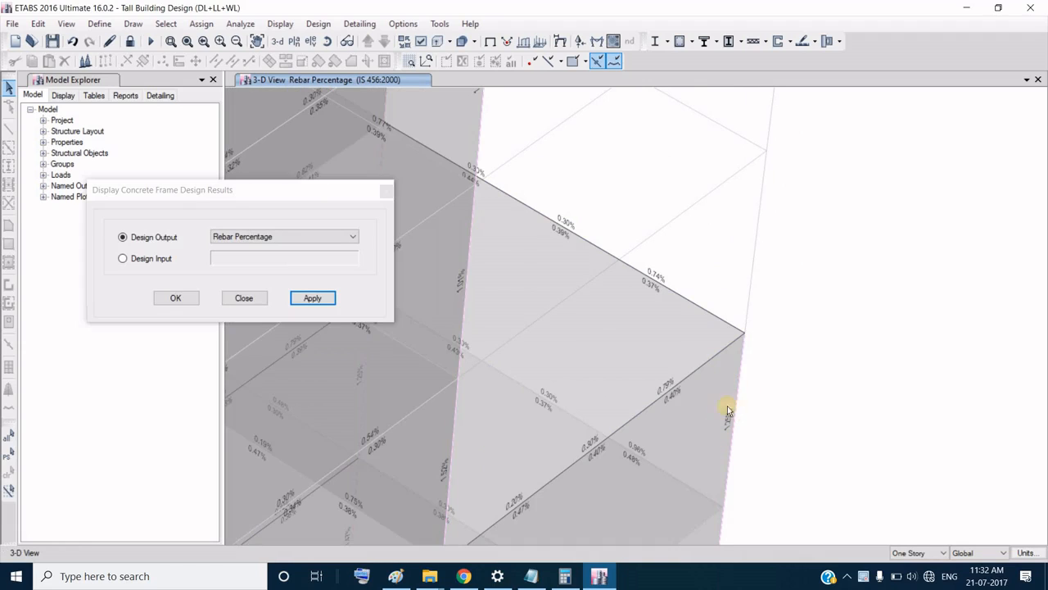
scroll(837, 361, down, 5)
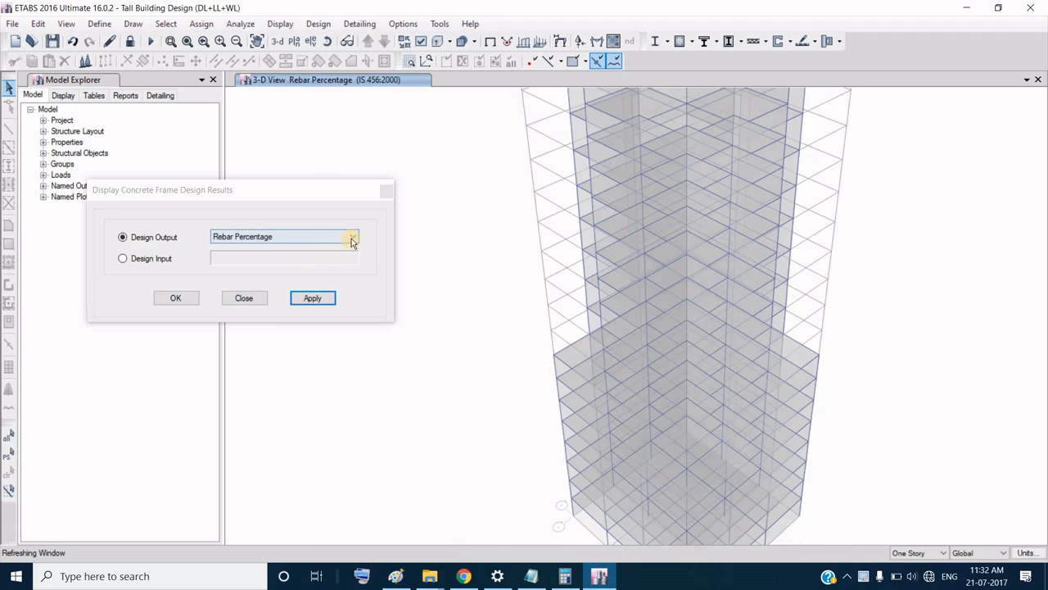
Step: Display Identify All Failures for the concrete frames, and return the design output to Rebar Percentage
click(352, 237)
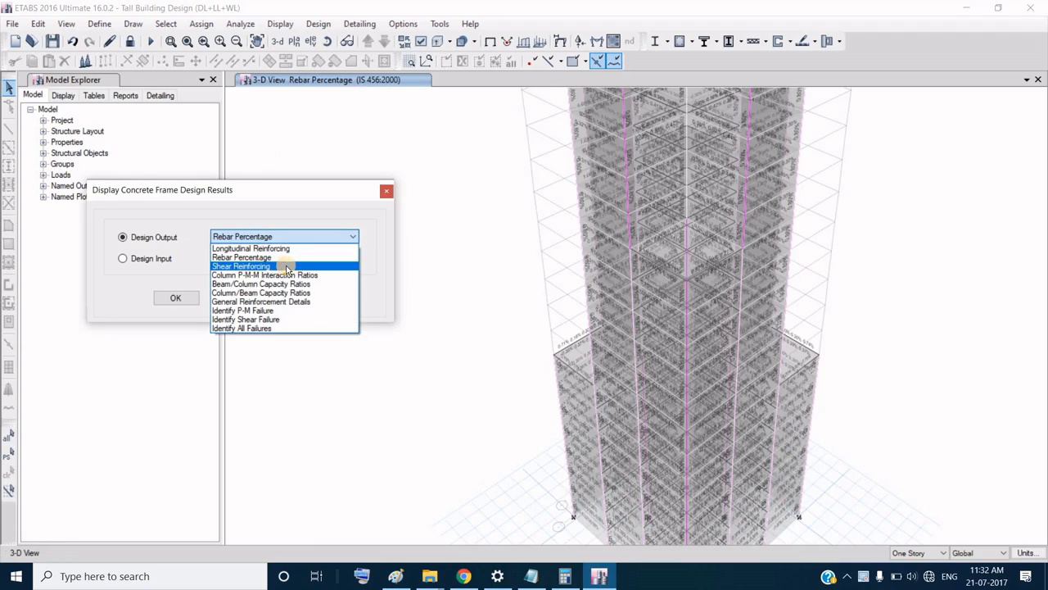
click(262, 327)
click(315, 298)
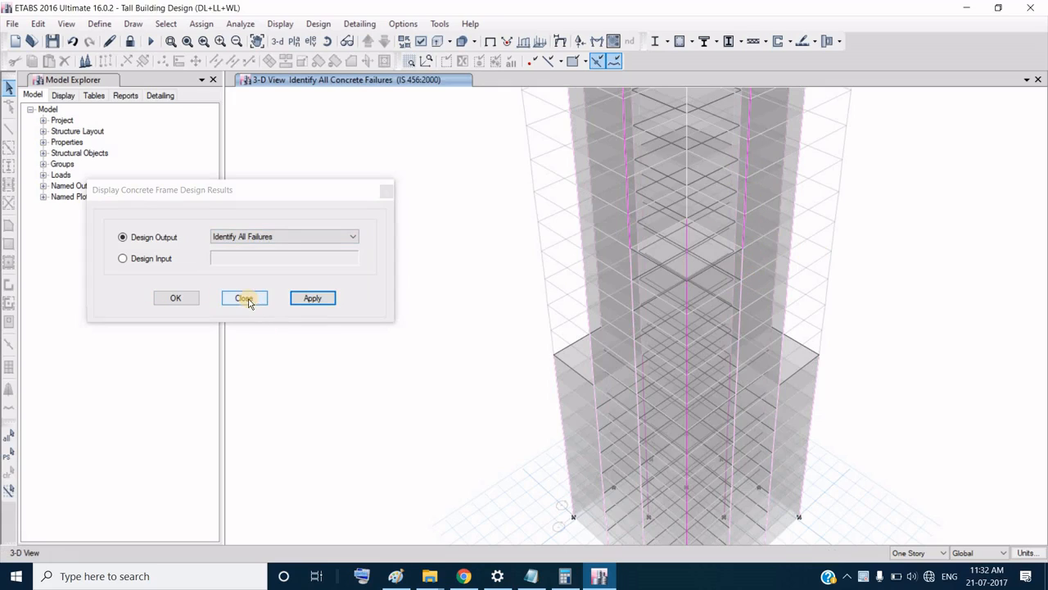
click(350, 238)
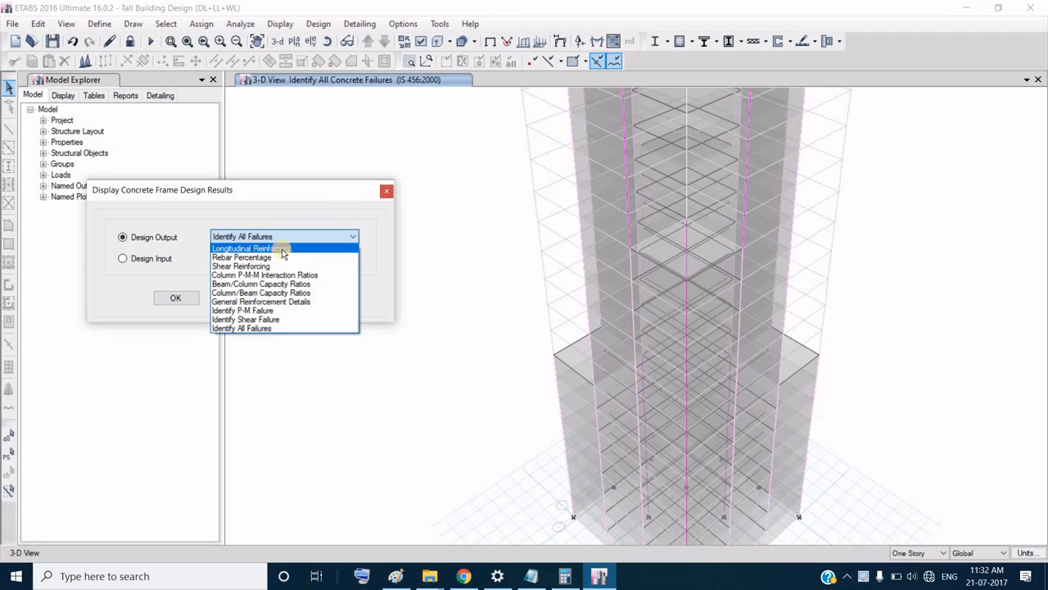
click(241, 257)
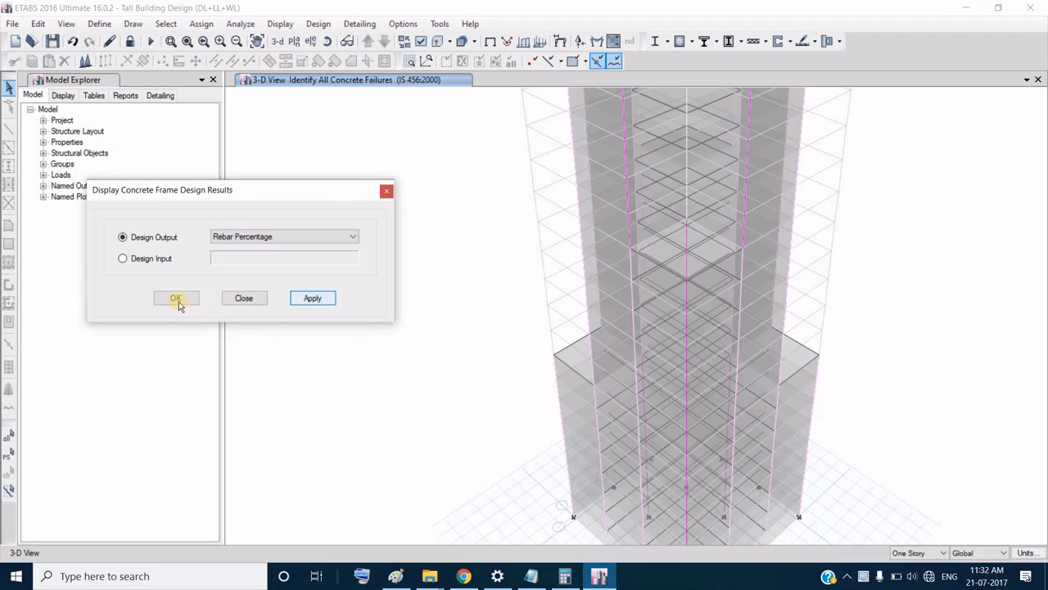
click(176, 299)
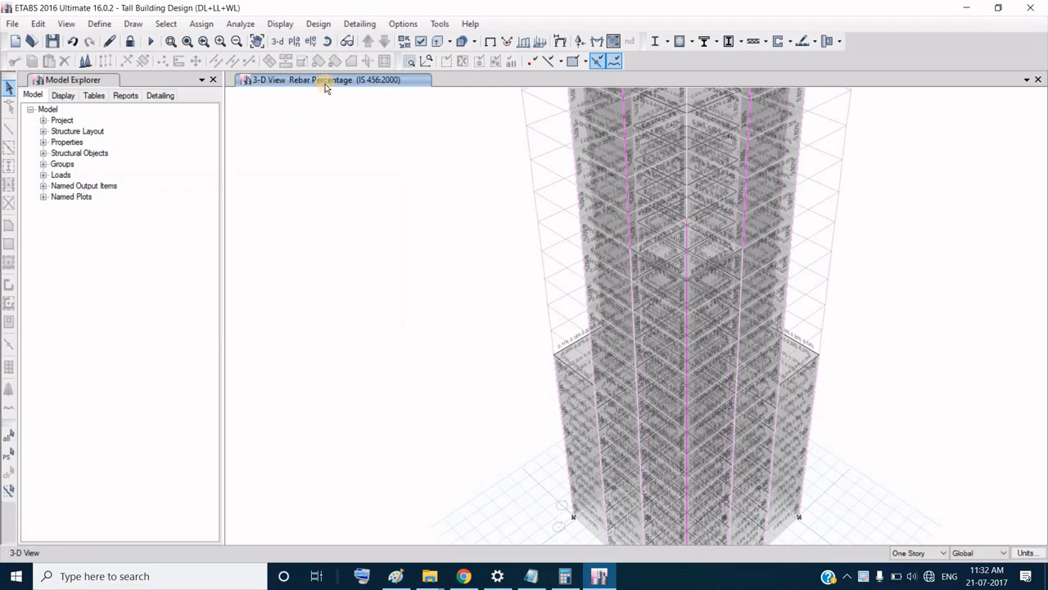
Step: Verify whether all concrete frame members pass the design check and dismiss the result message
click(319, 24)
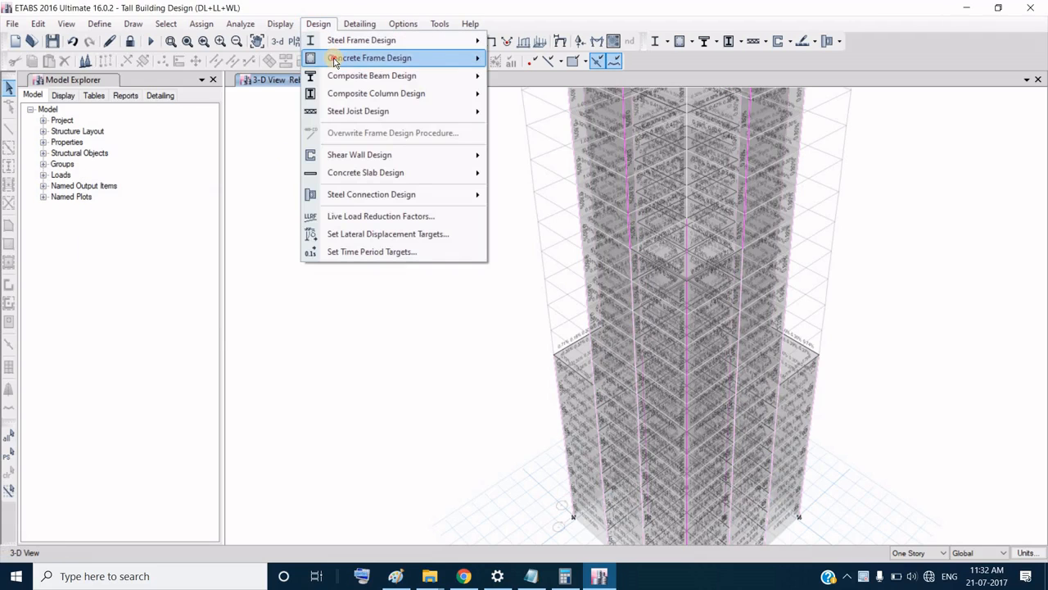
mouse_move(334, 63)
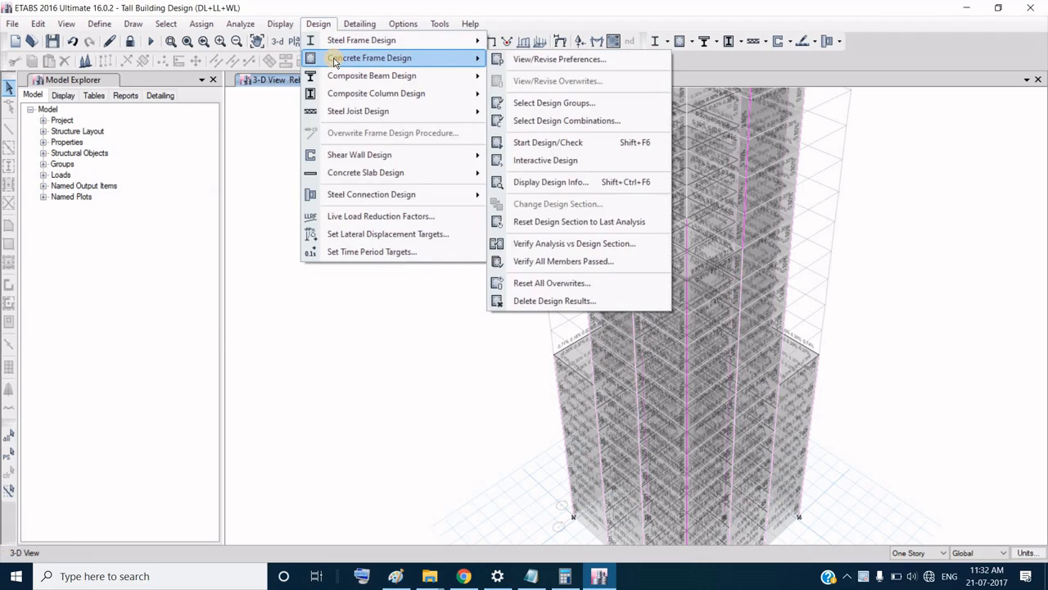
click(574, 262)
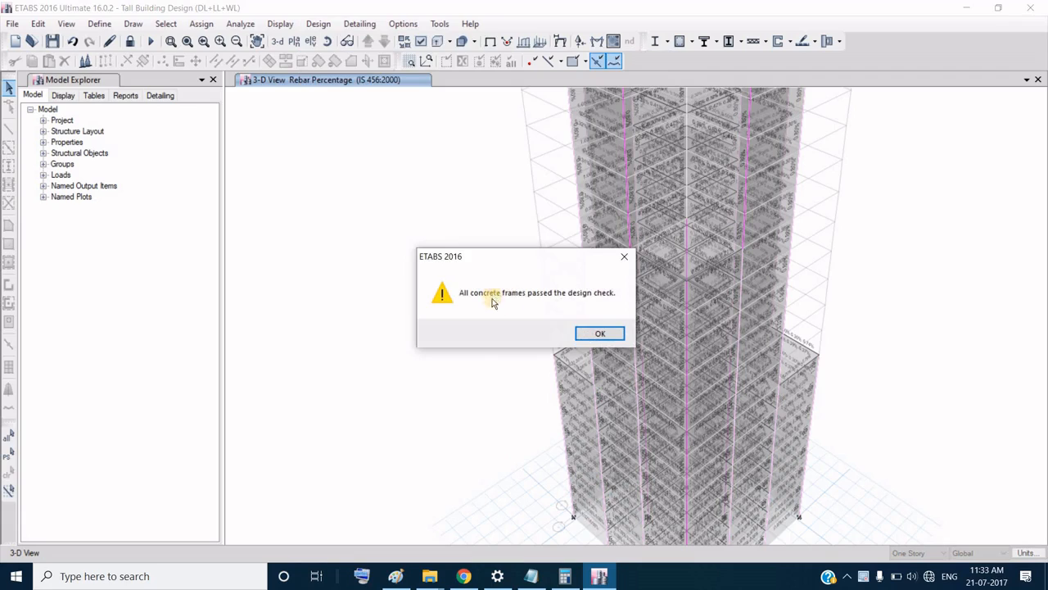
click(600, 335)
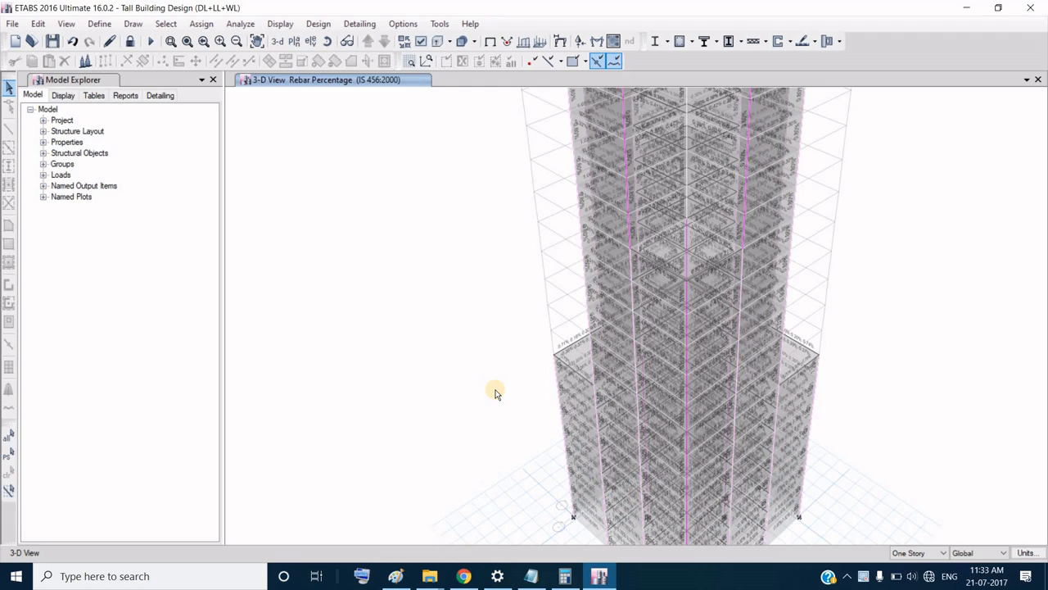
Step: Display the Identify All Failures design output again and examine the building's upper stories for failing members
click(319, 25)
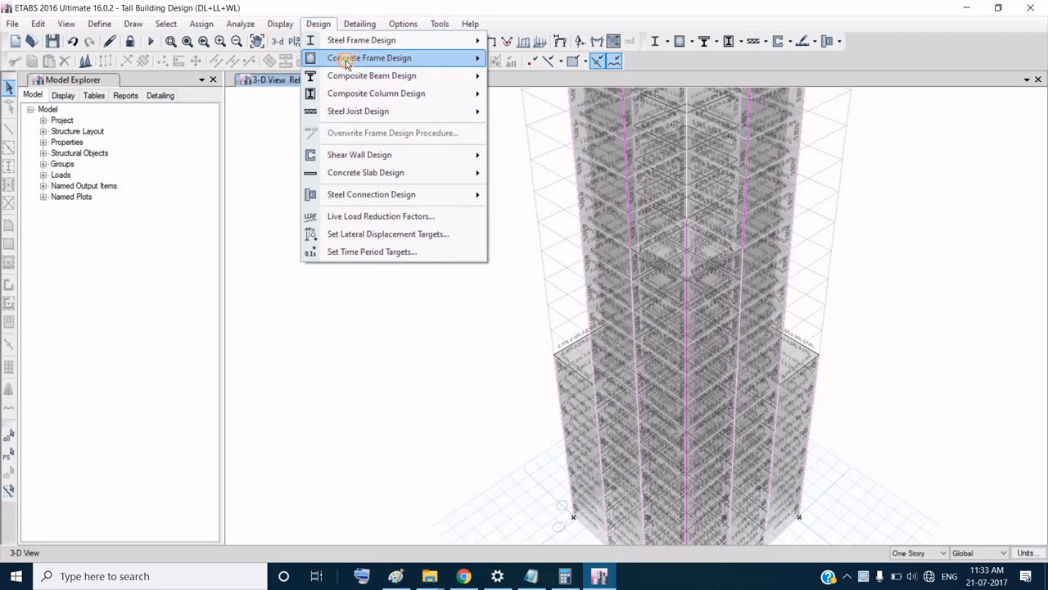
mouse_move(348, 59)
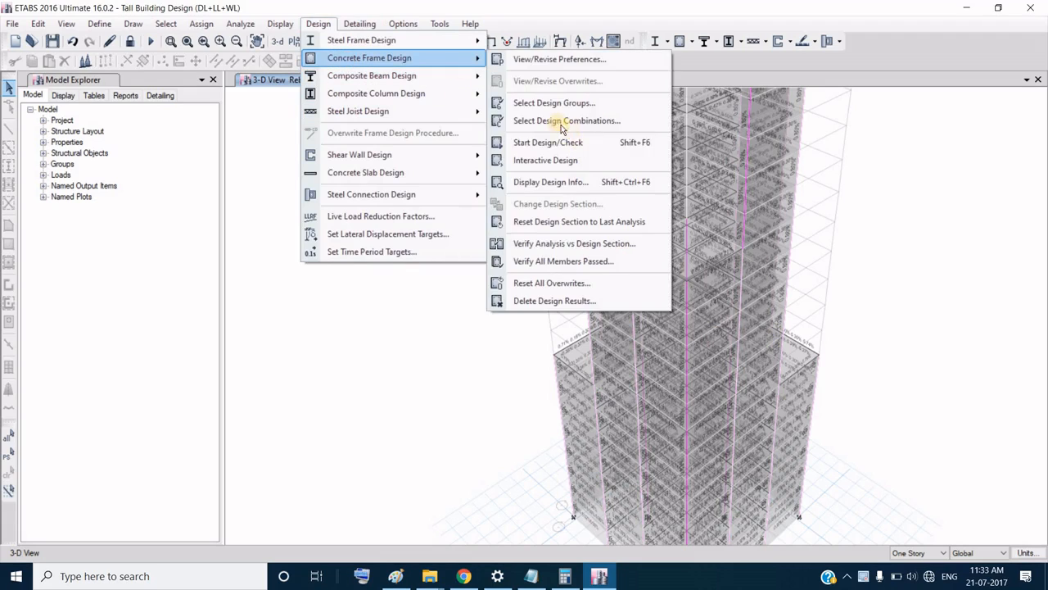
click(571, 185)
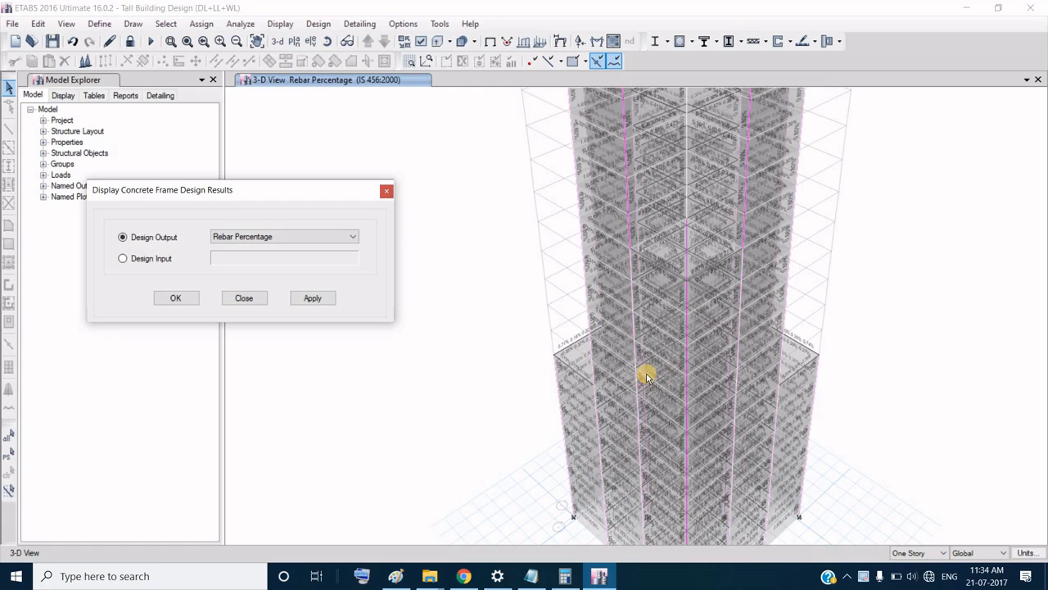
click(336, 237)
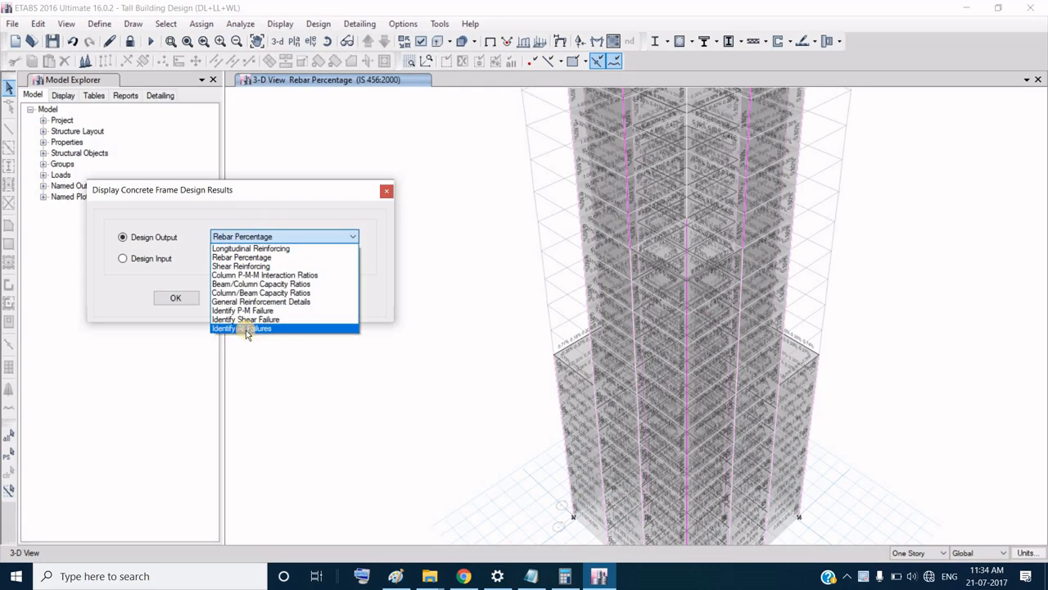
click(233, 328)
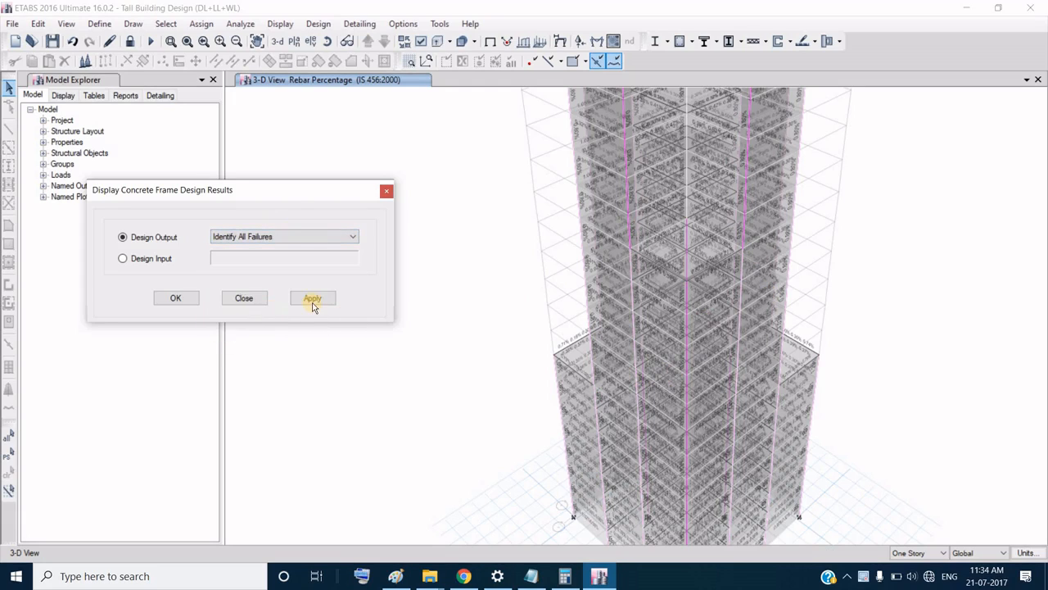
click(312, 300)
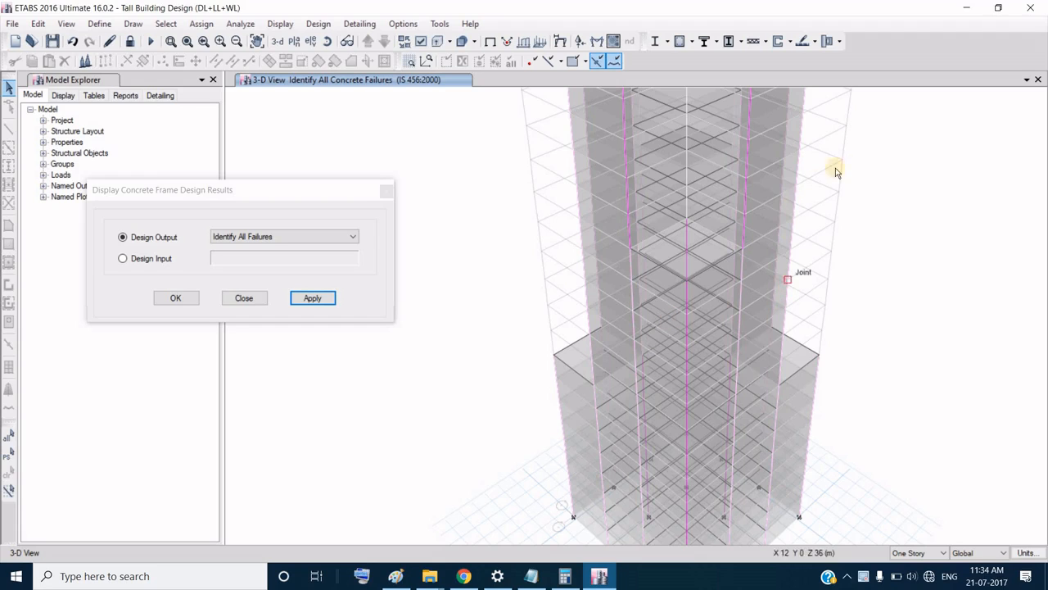
middle_drag(891, 306, 857, 205)
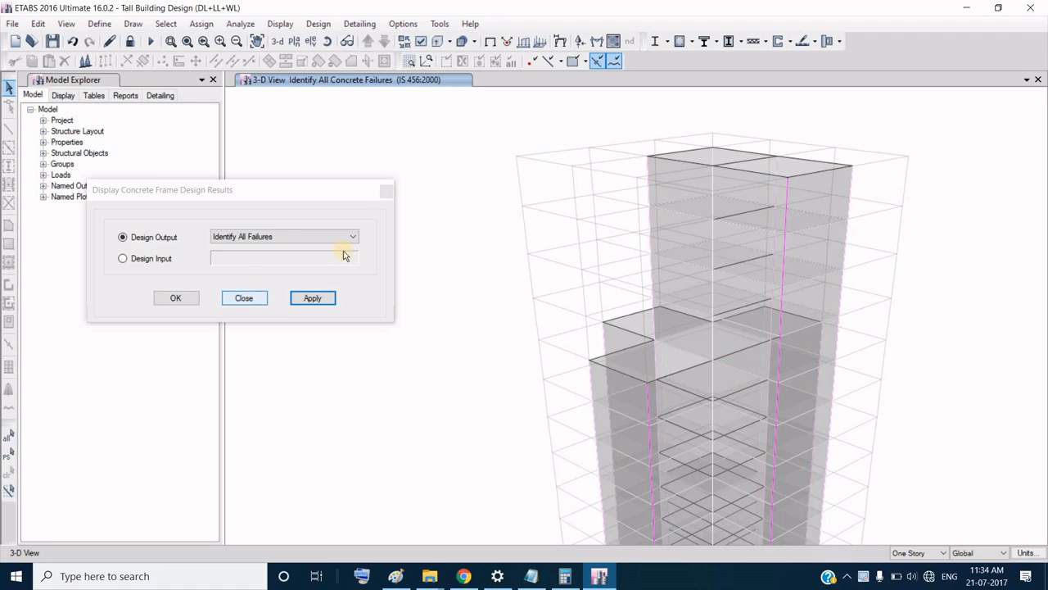
Step: Set the displayed concrete frame design output back to Longitudinal Reinforcing and close the results dialog
click(265, 240)
click(256, 247)
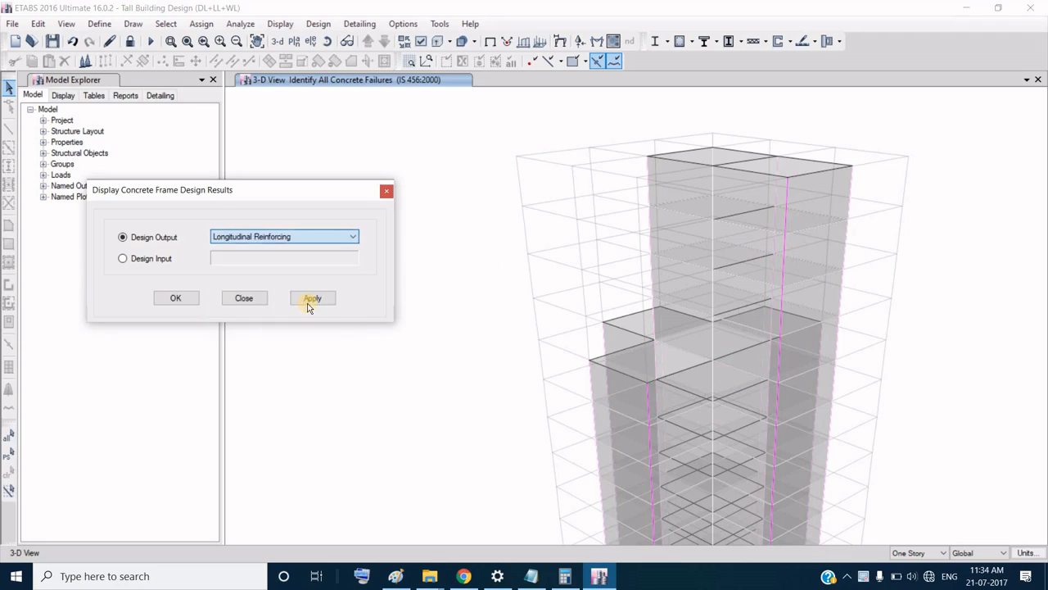
click(310, 302)
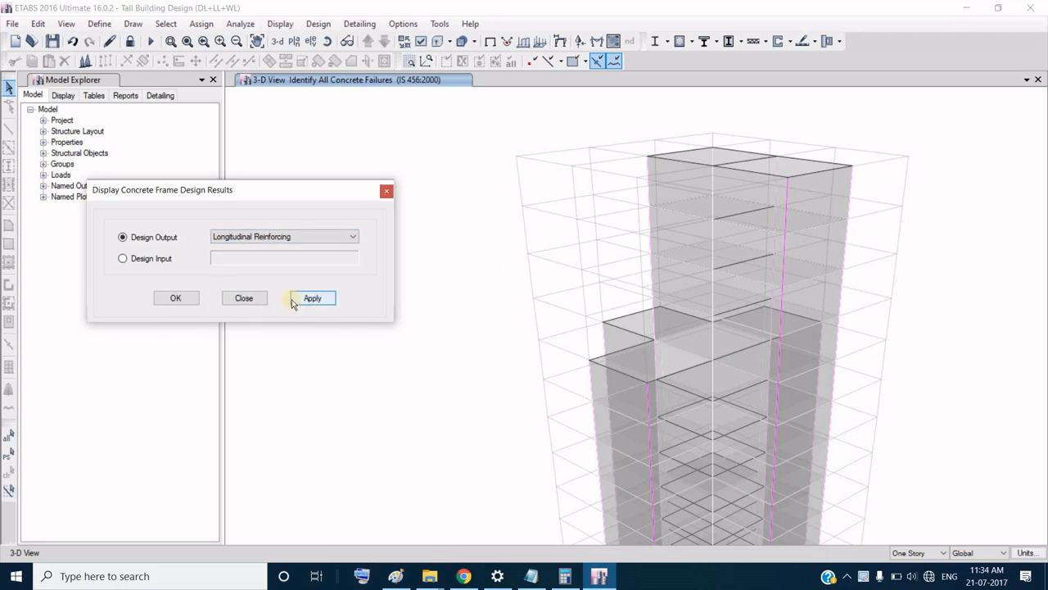
click(171, 298)
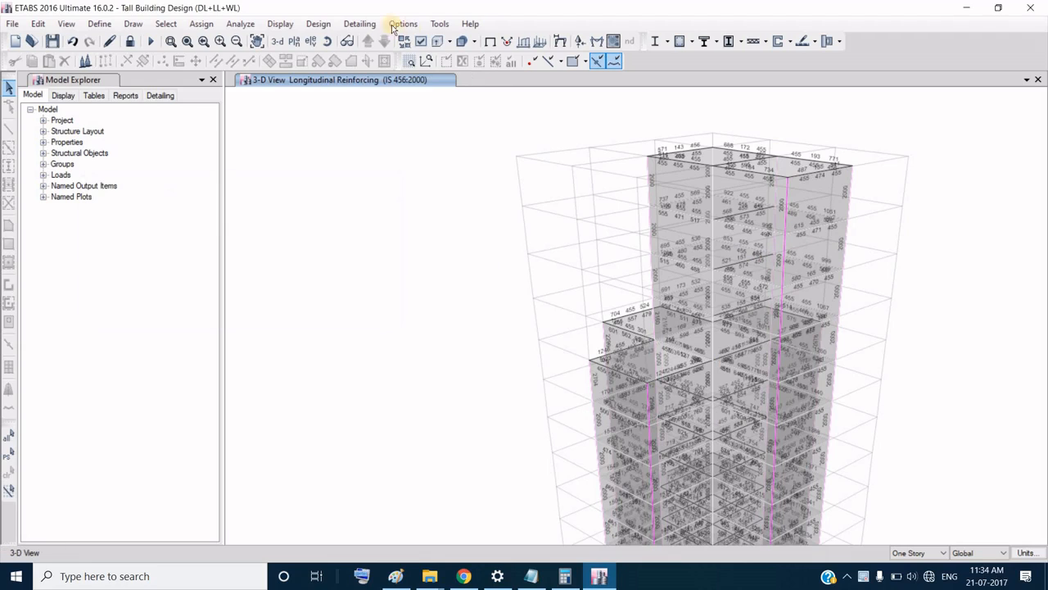
Step: Verify the analysis sections against the design sections for the concrete frames and dismiss the result message
click(318, 24)
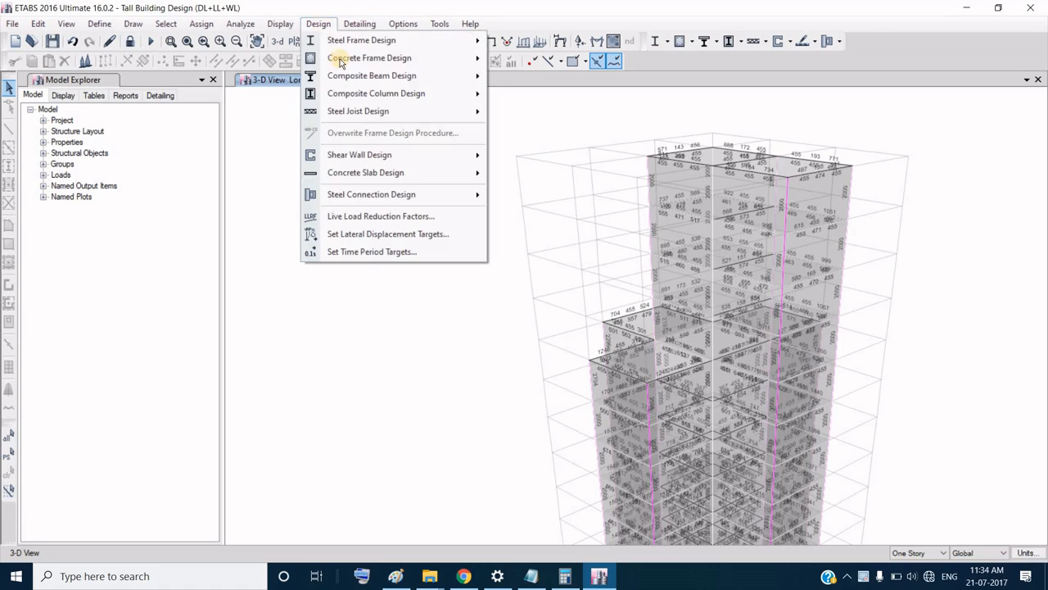
mouse_move(346, 58)
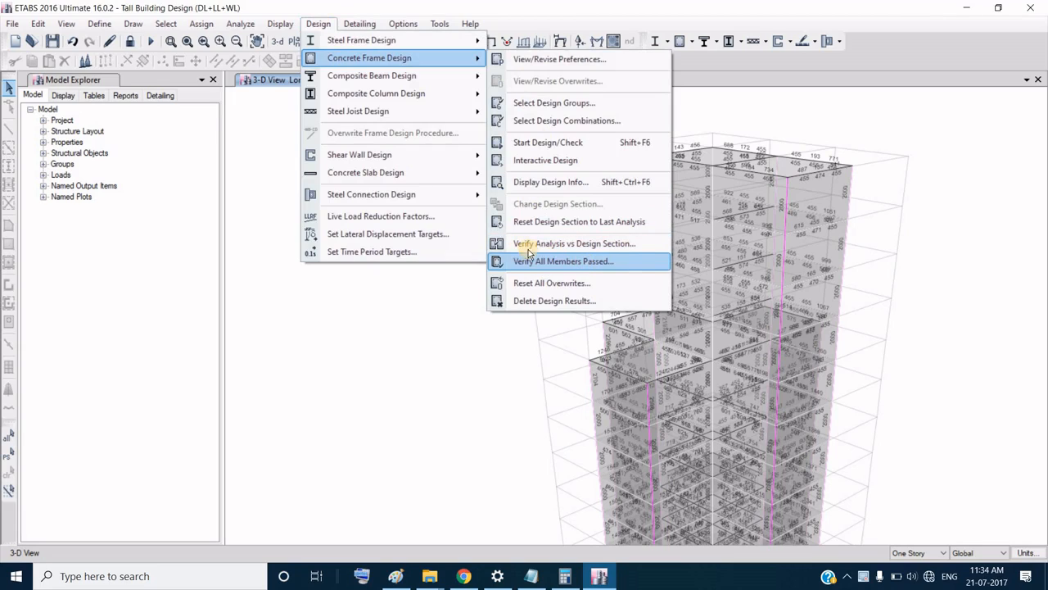
click(594, 244)
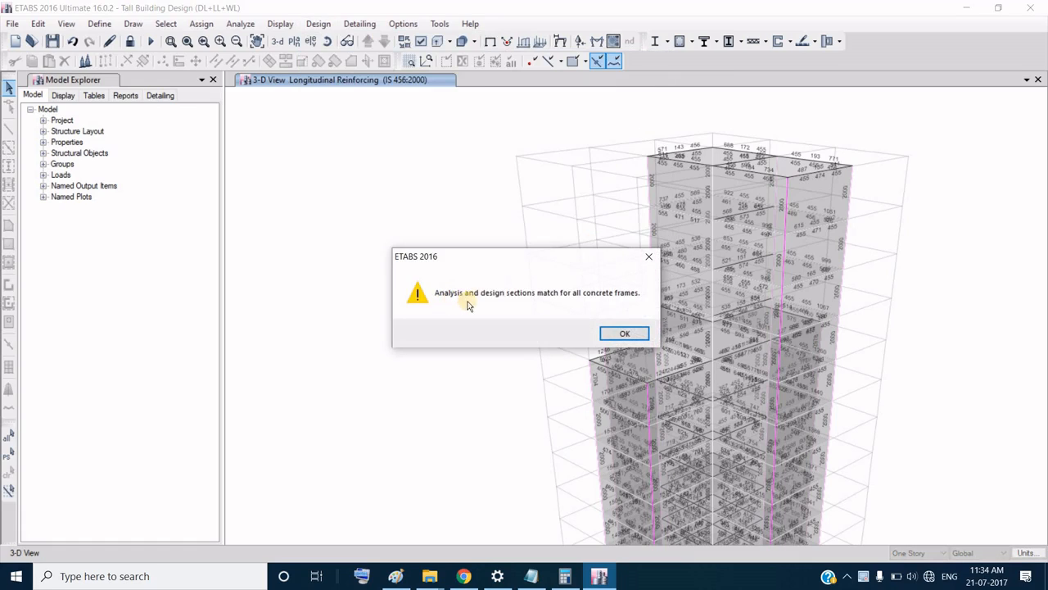
click(625, 334)
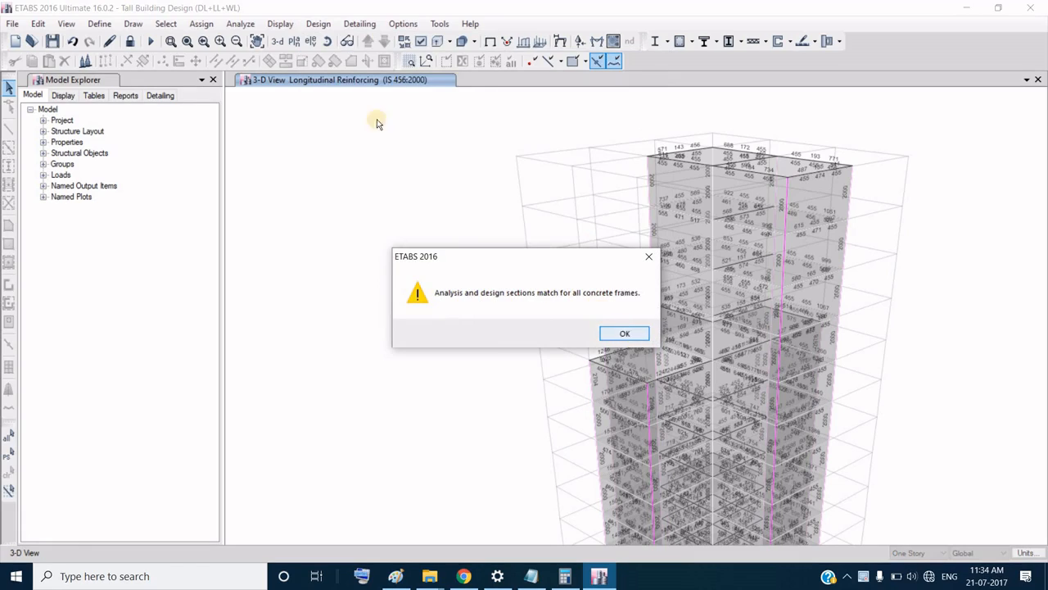
Step: Set the force unit in the detailing preferences to Kilonewton and accept the preferences
click(318, 24)
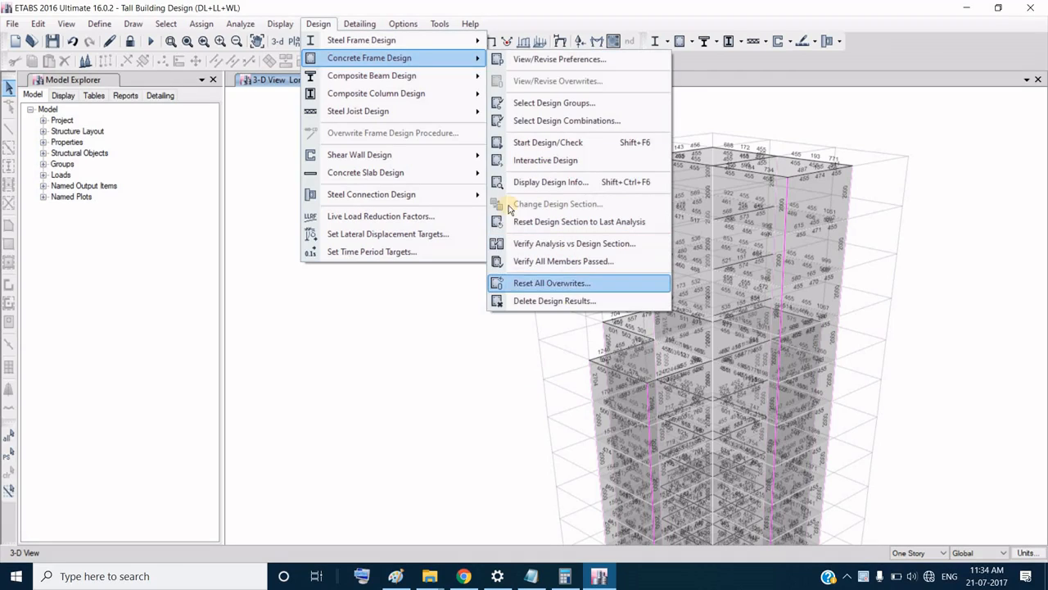
click(365, 25)
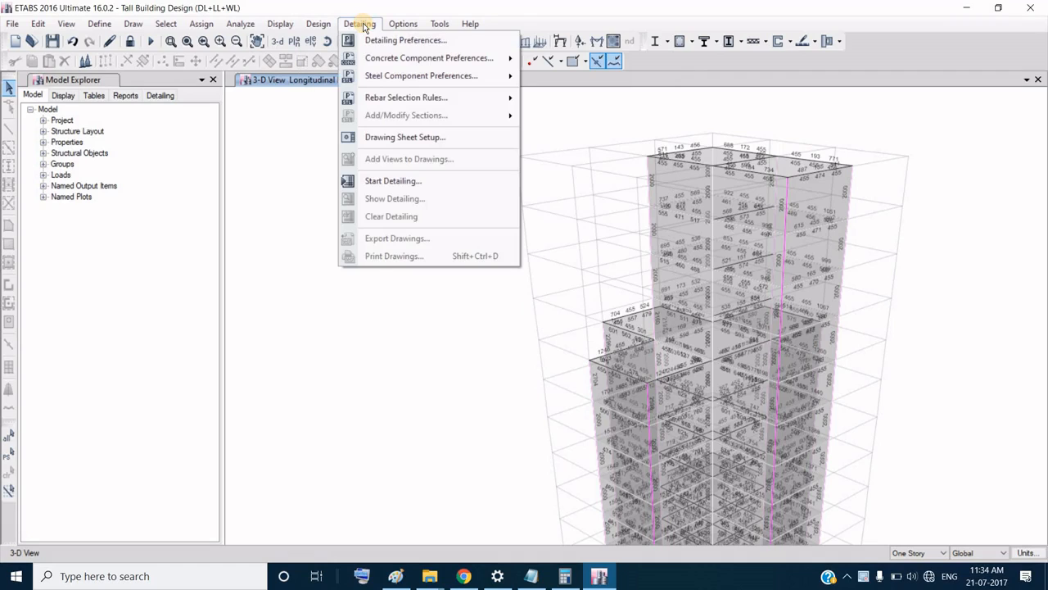
click(386, 41)
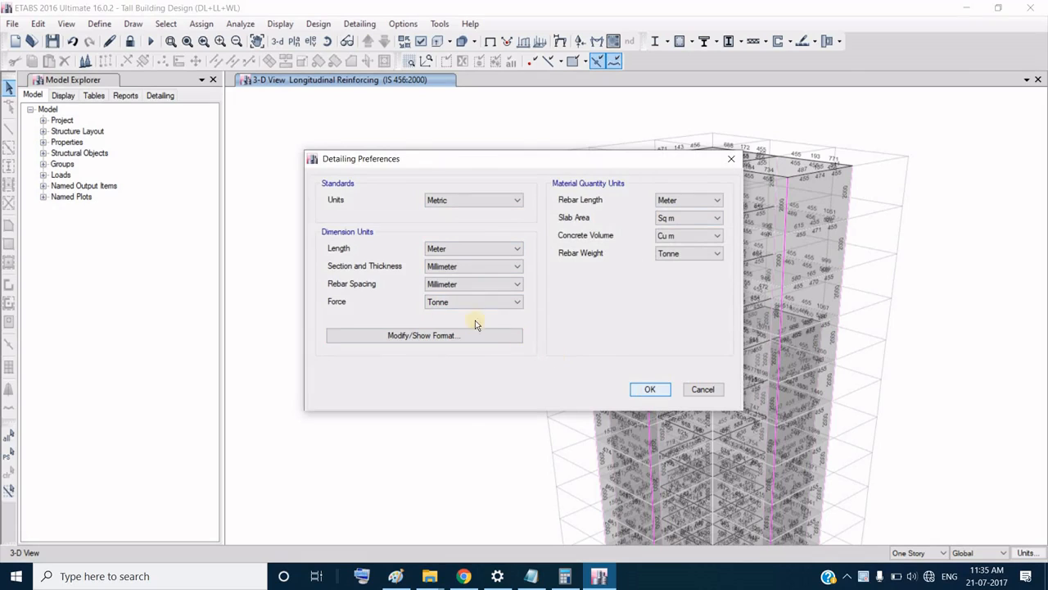
click(487, 302)
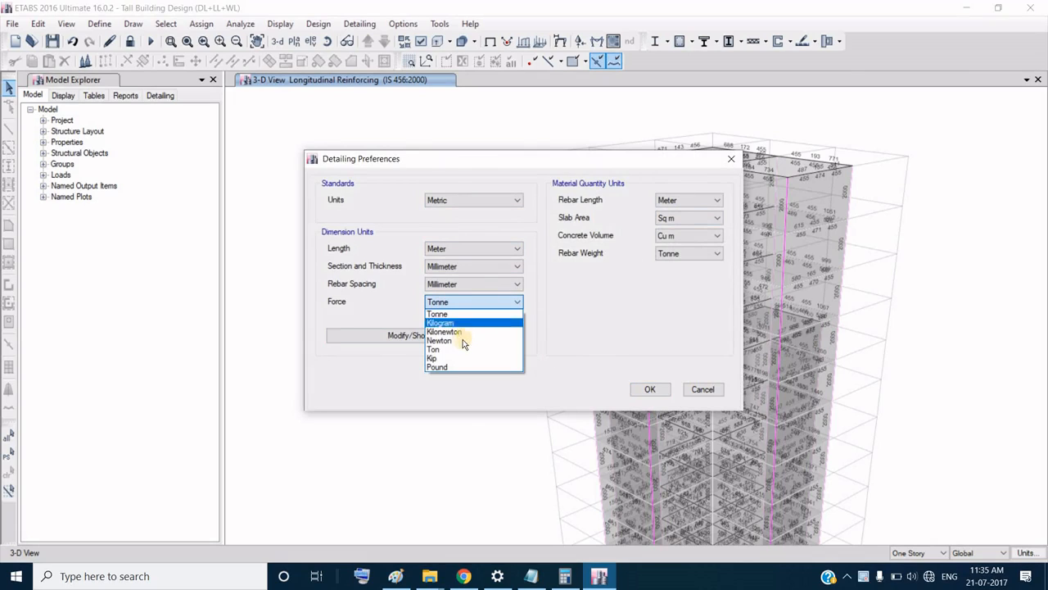
click(462, 331)
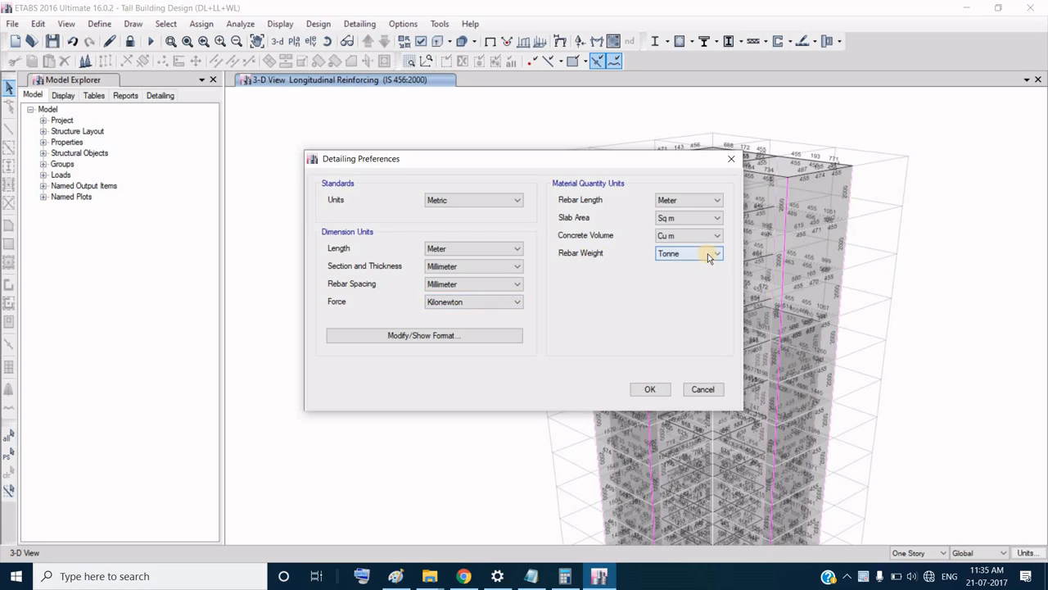
click(647, 390)
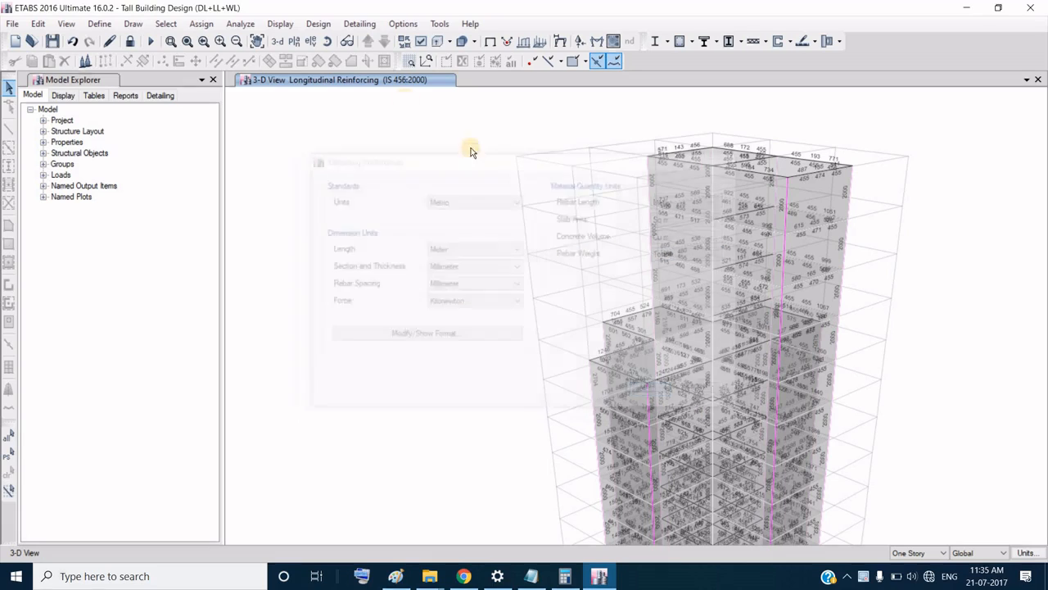
Step: Start the detailing of the designed building with the current component preferences
click(358, 27)
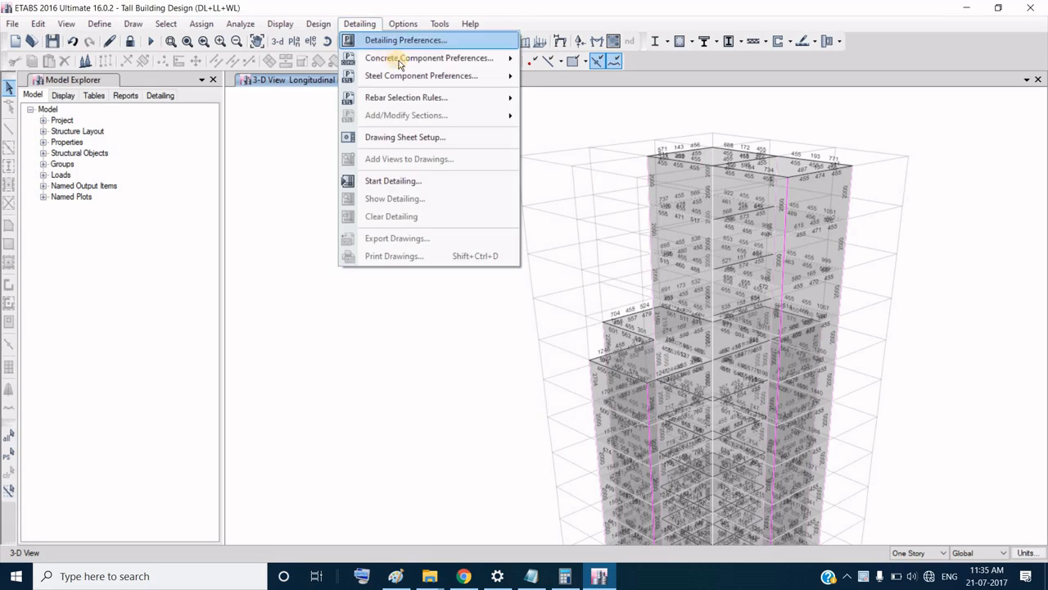
mouse_move(405, 65)
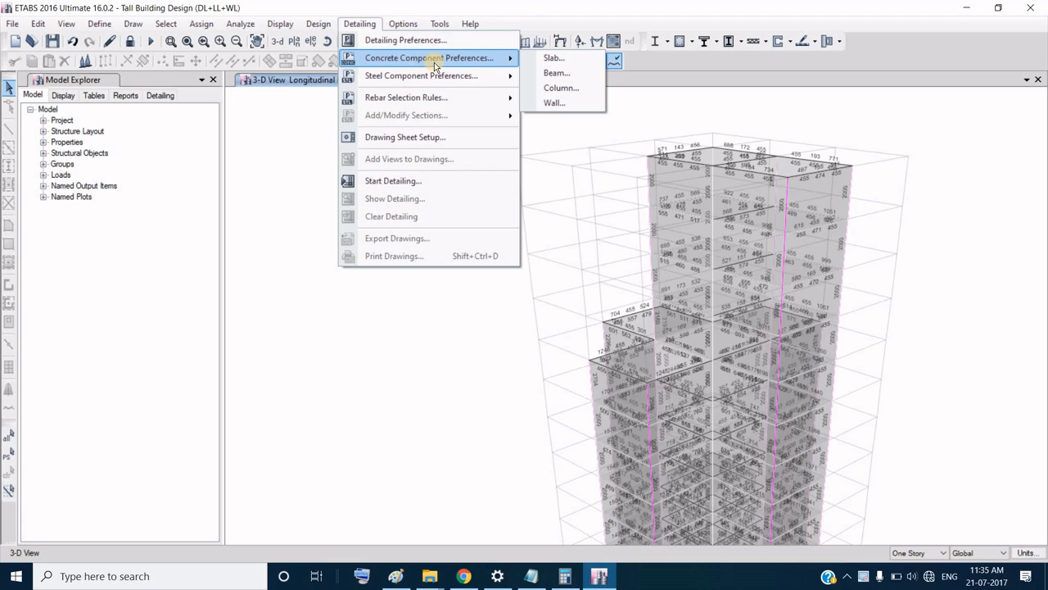
click(396, 181)
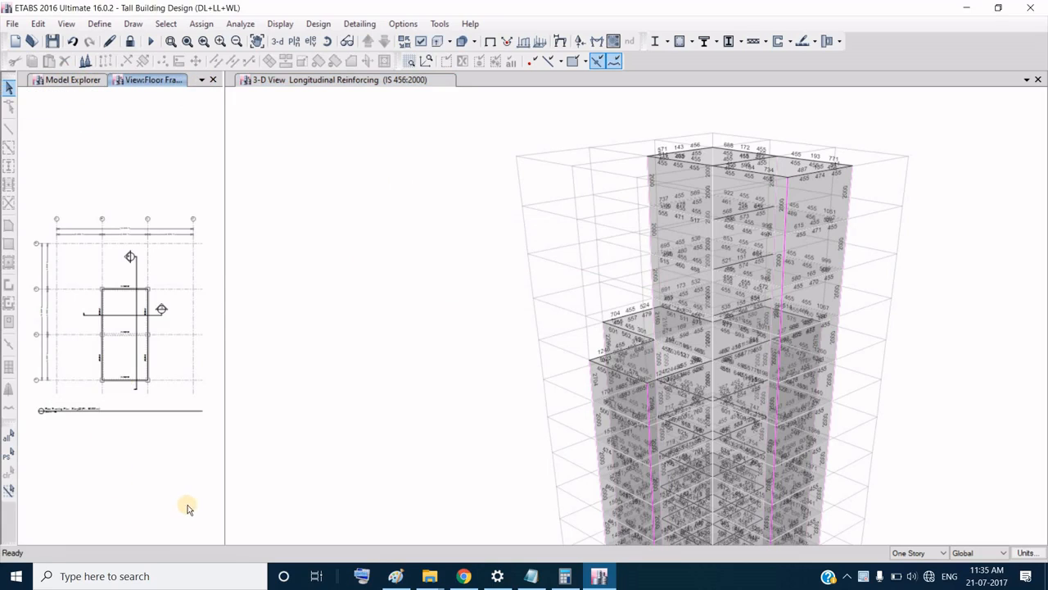
Step: Close the floor framing plan view and expand the Standard Details under Drawing Sheet Component Views in the detailing results
click(68, 82)
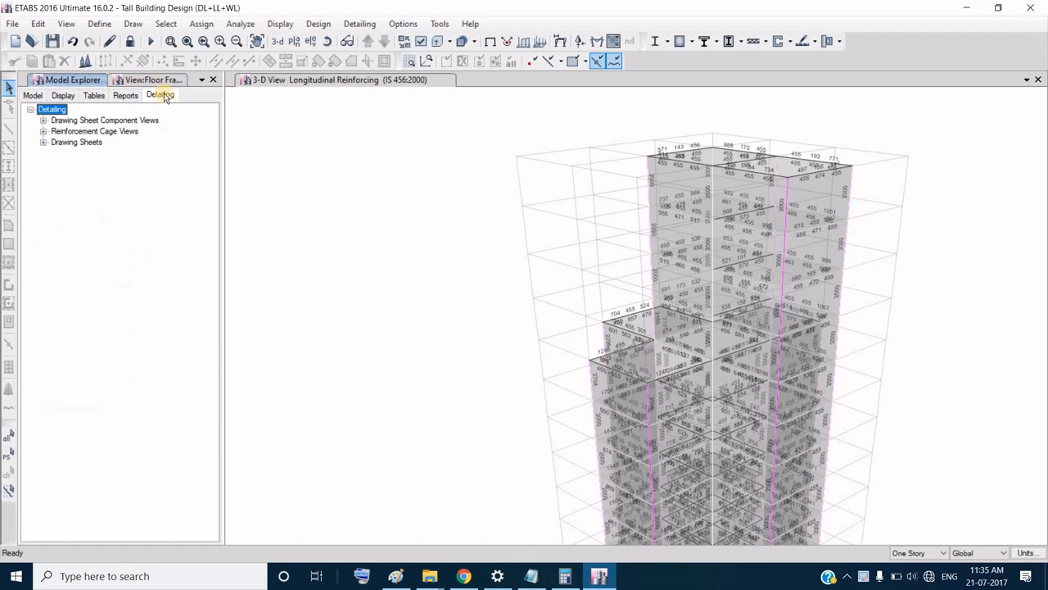
click(44, 120)
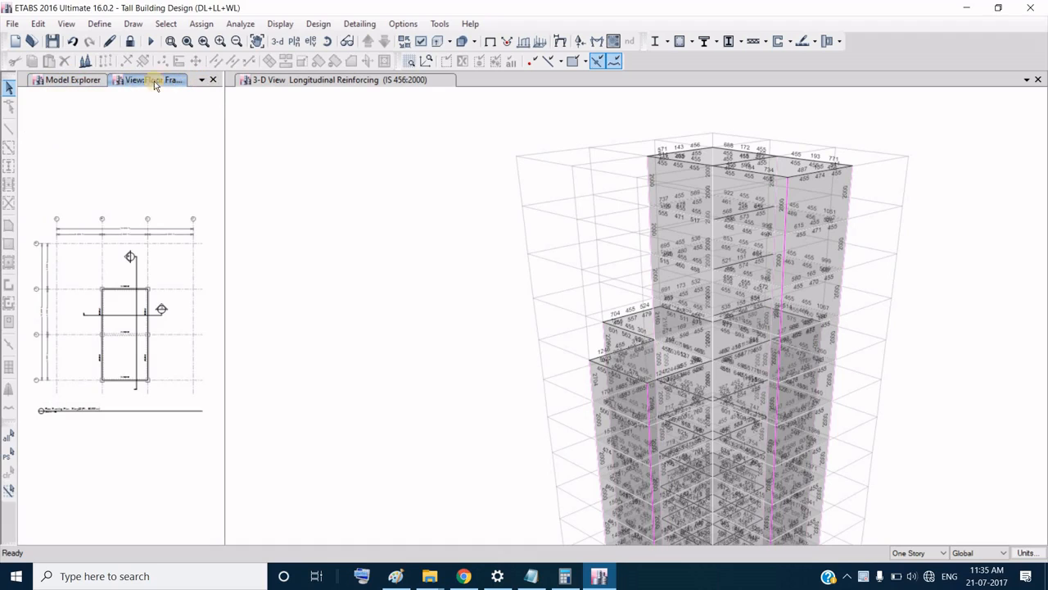
click(213, 81)
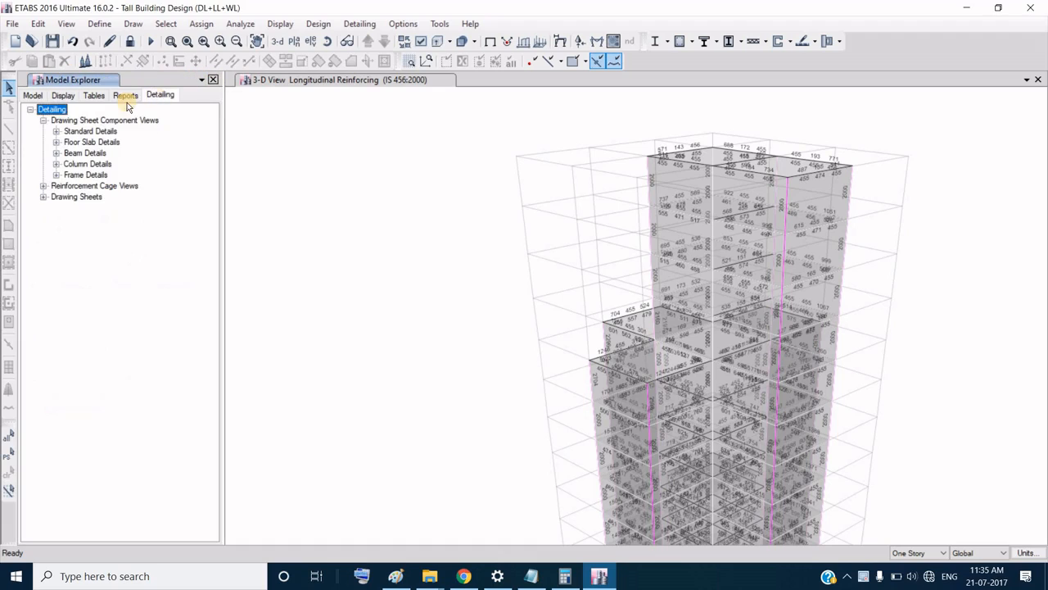
click(56, 131)
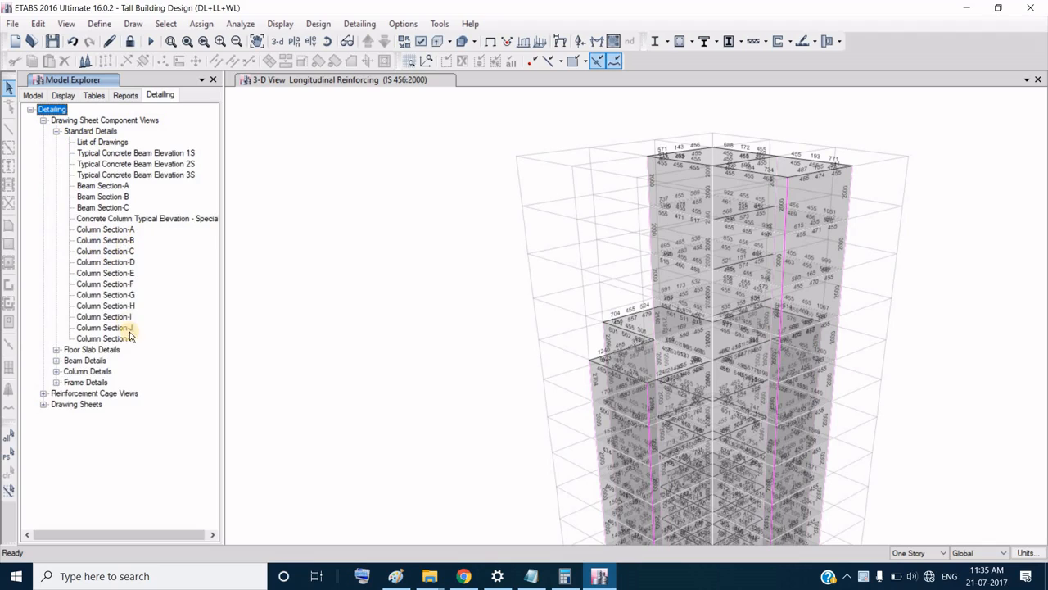
Step: Open the Column Section-A standard detail drawing and widen its pane against the 3-D view
double_click(116, 230)
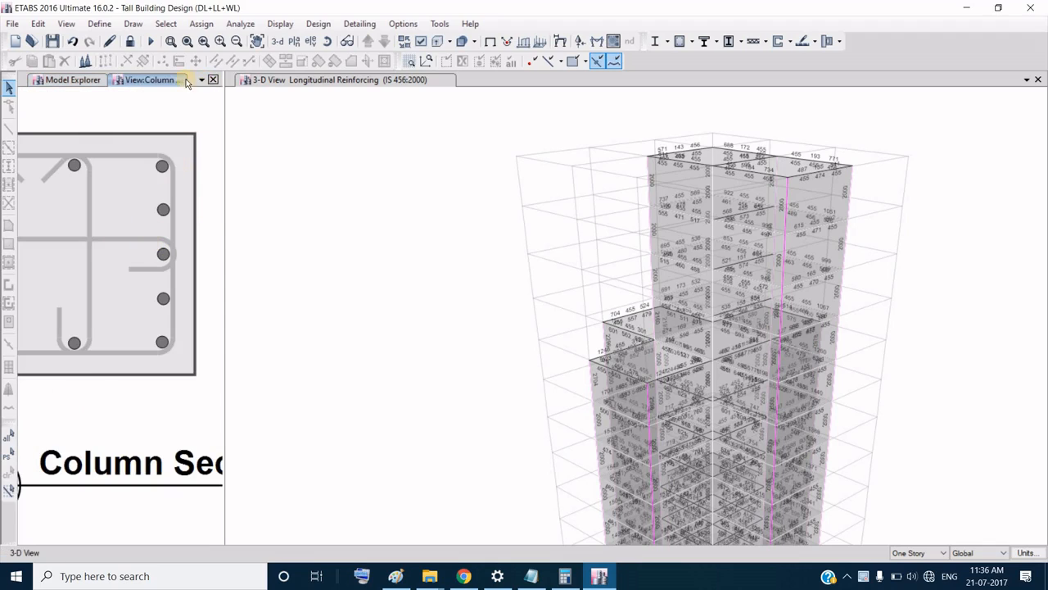
click(202, 79)
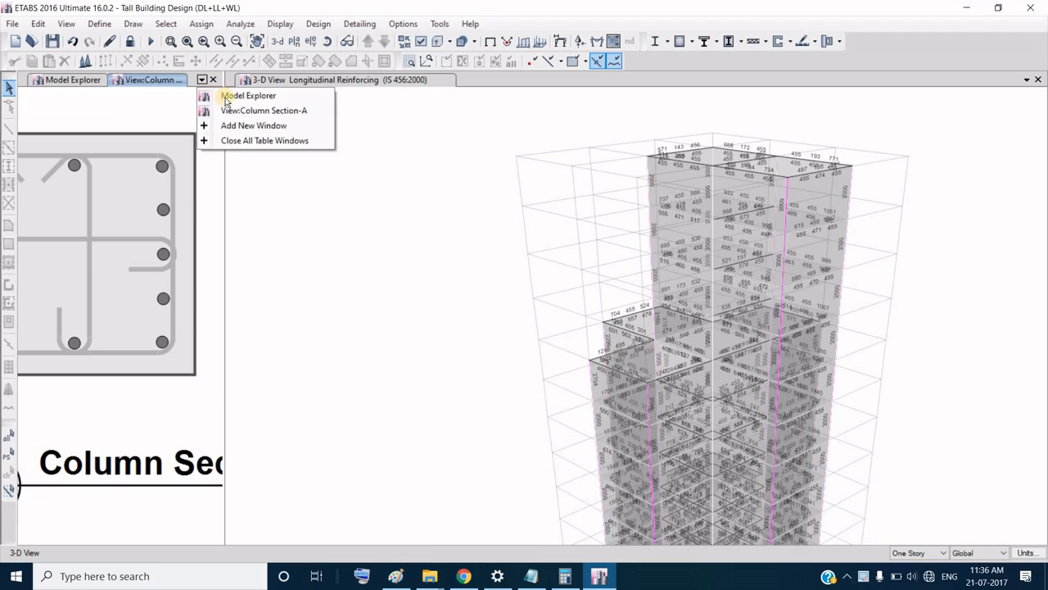
click(265, 111)
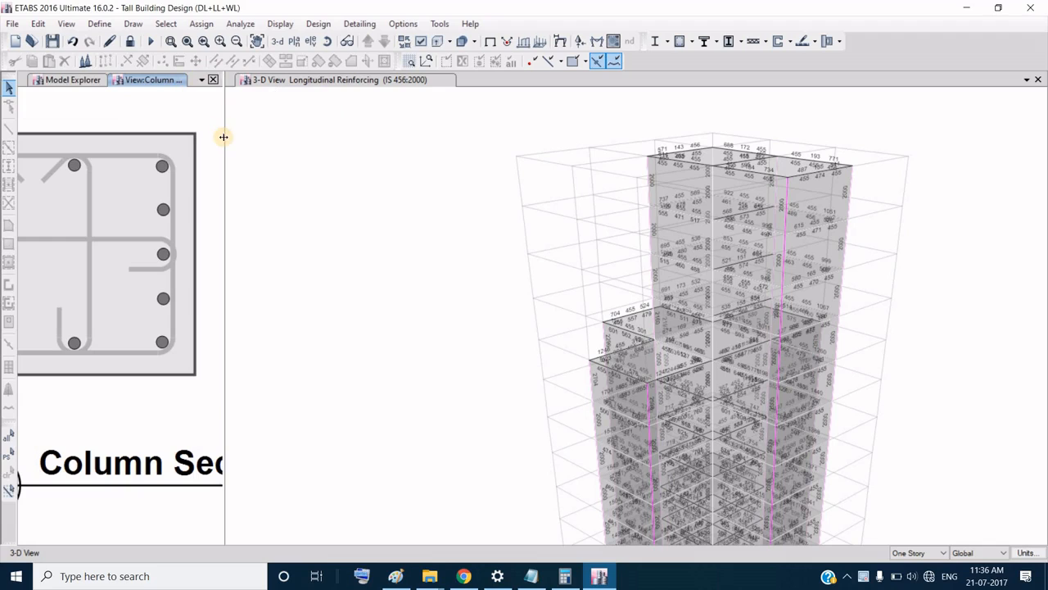
drag(224, 137, 486, 169)
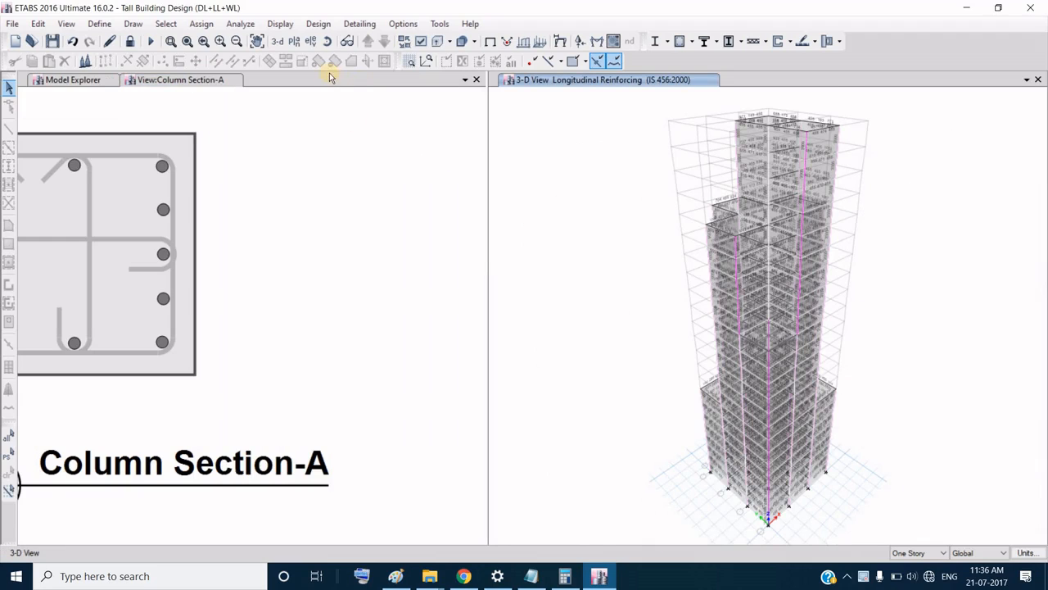
Step: Detach the Column Section-A drawing into a floating window beside the detailing tree and show the whole column section in it
double_click(380, 85)
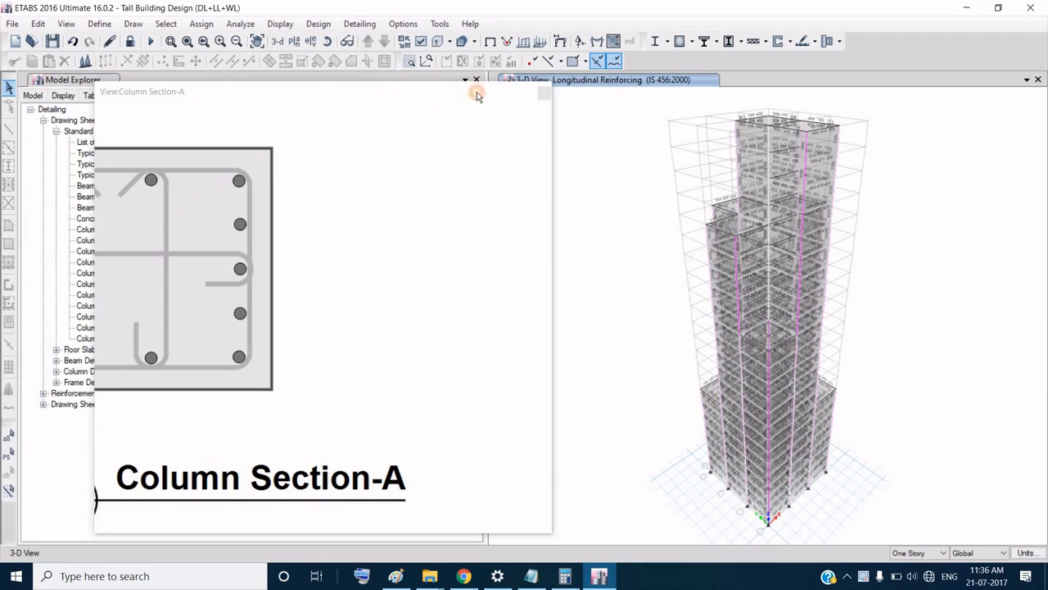
drag(477, 93, 494, 94)
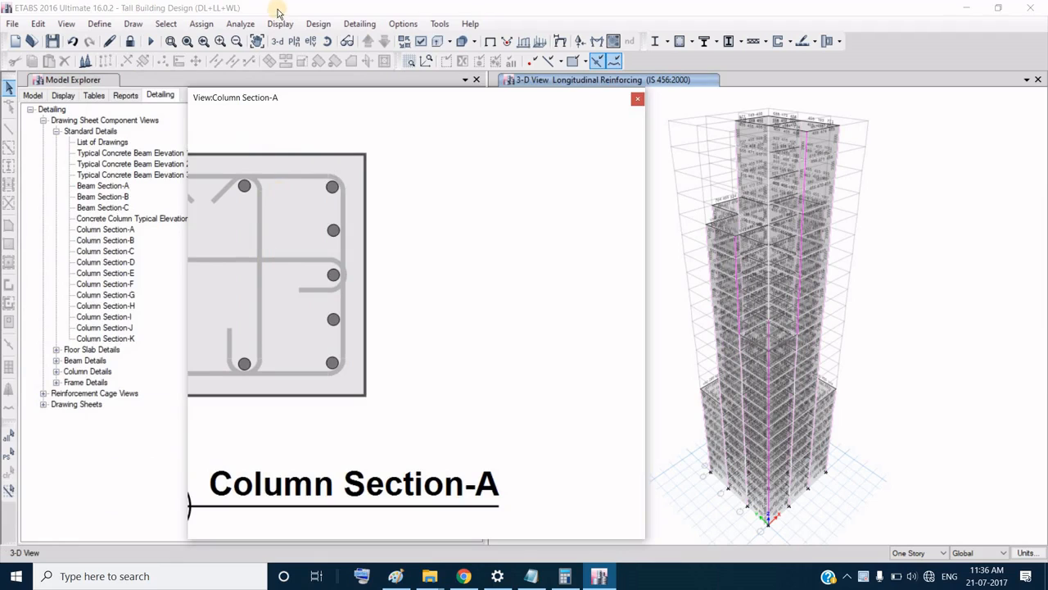
click(326, 41)
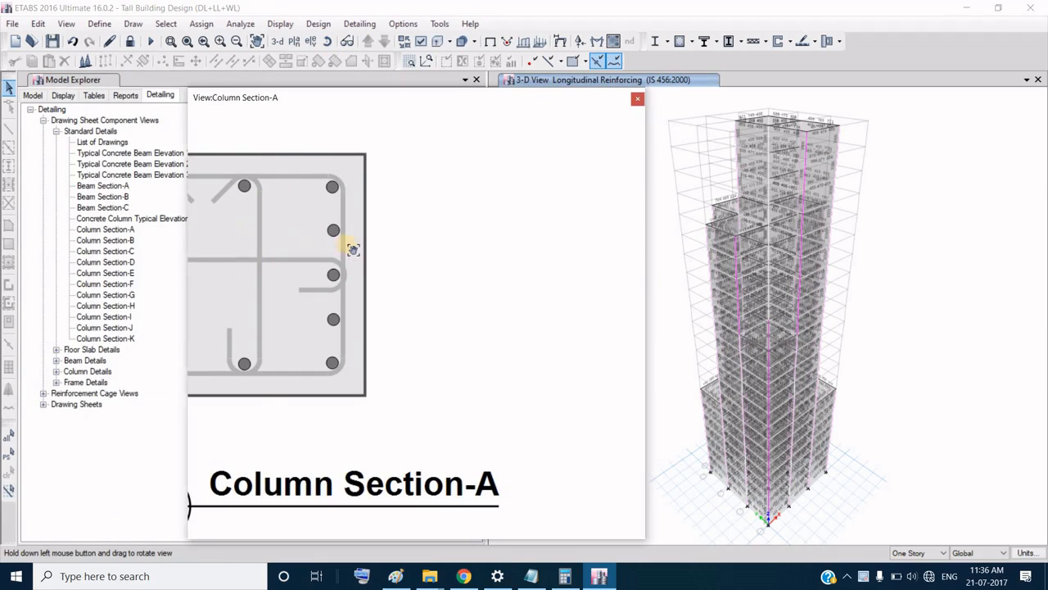
middle_drag(352, 249, 314, 234)
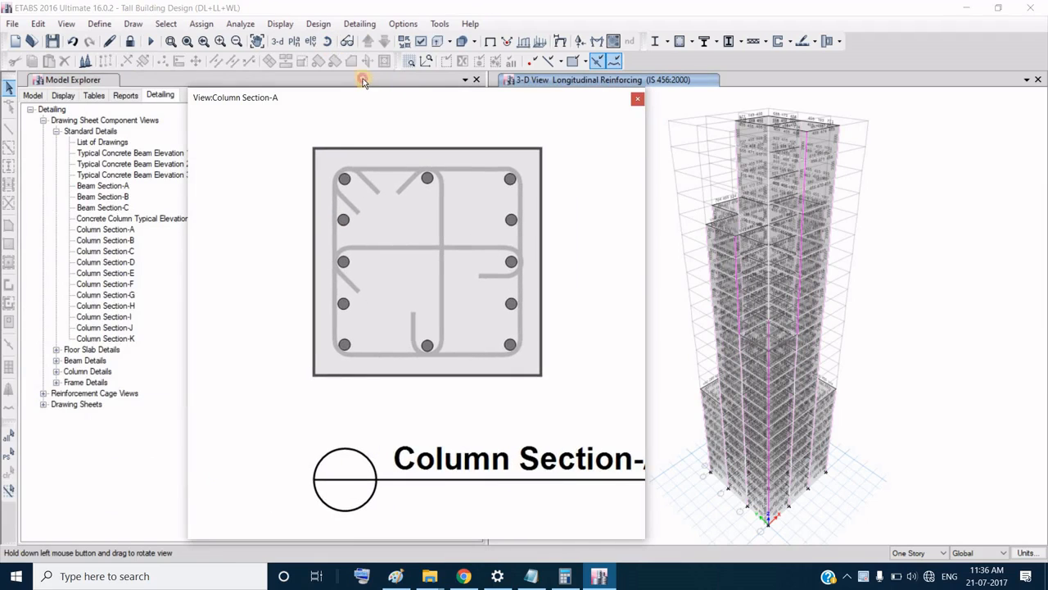
drag(363, 81, 376, 82)
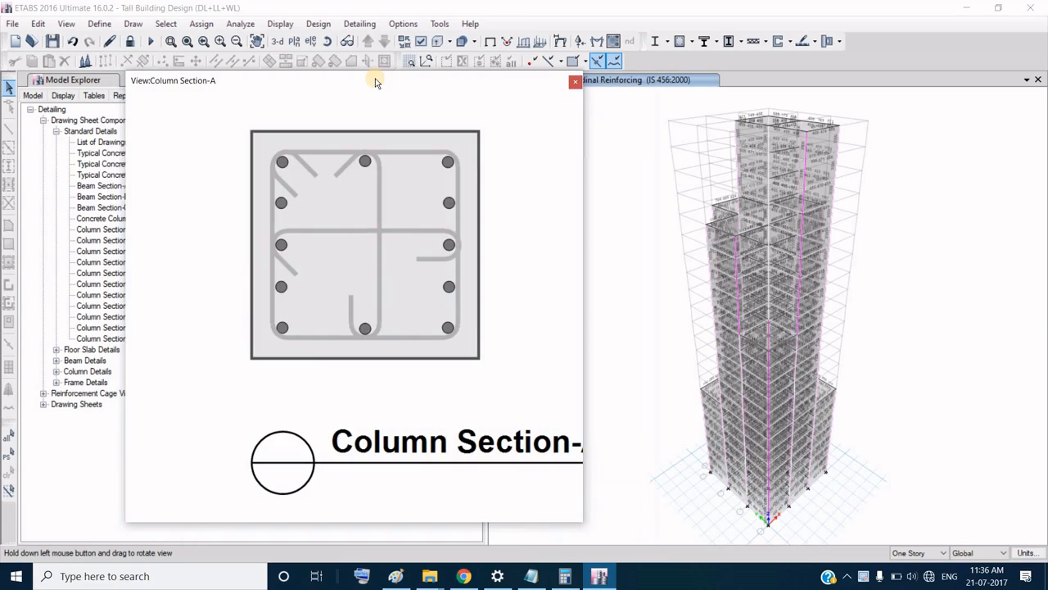
drag(481, 89, 584, 108)
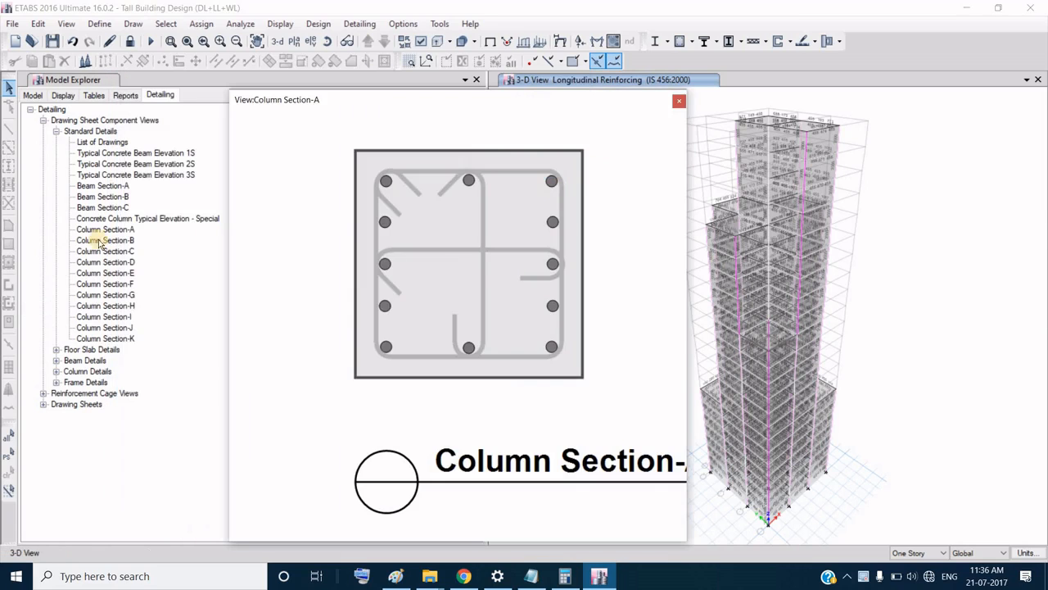
Step: Display the Column Section-J drawing and the Section A and Section B drawings of the Story23 floor slab
click(114, 330)
click(112, 330)
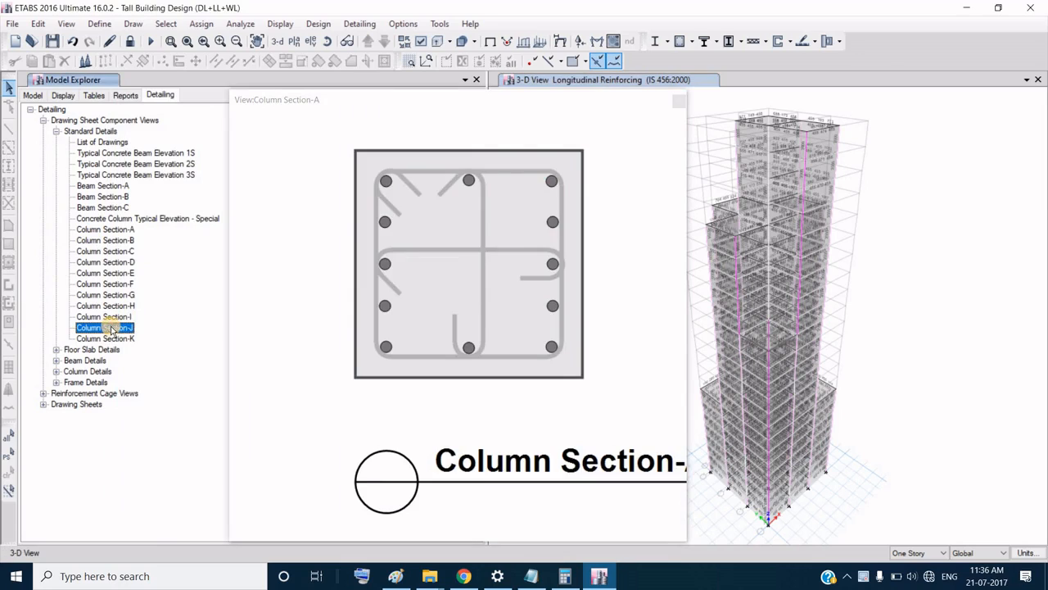
click(55, 349)
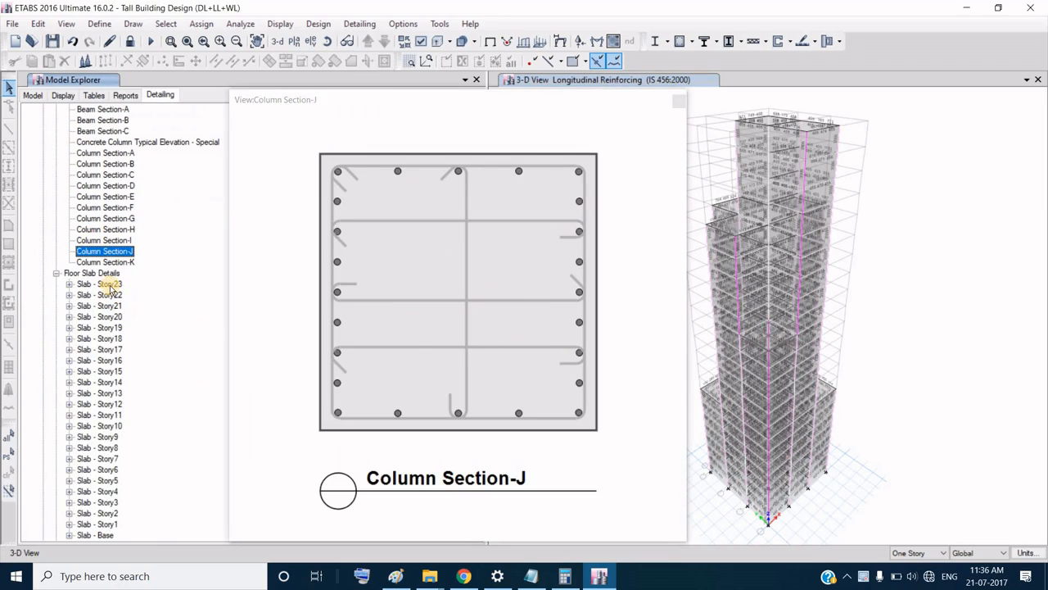
double_click(105, 284)
click(141, 304)
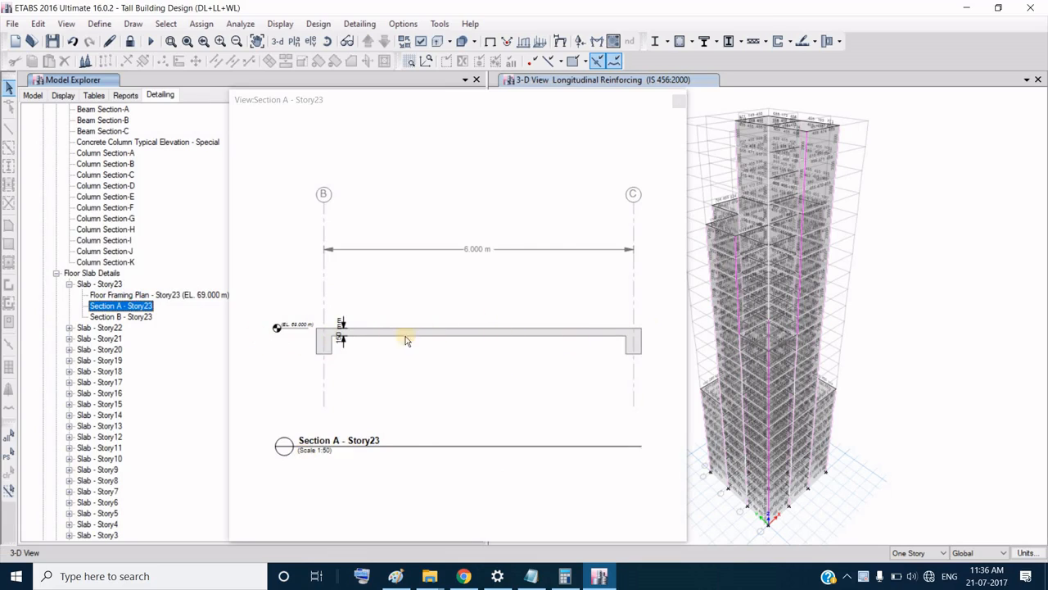
click(121, 316)
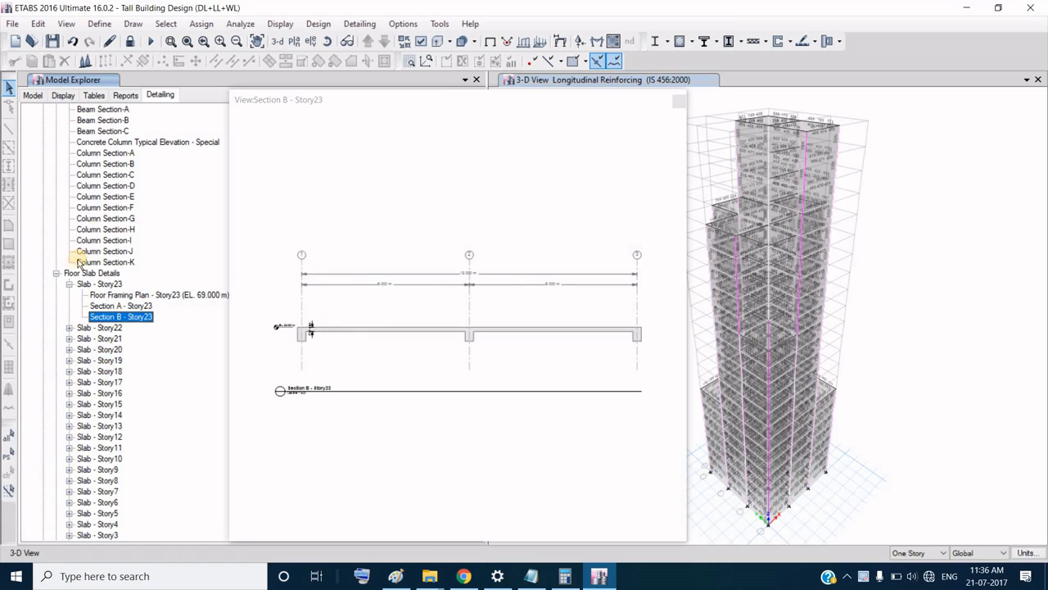
Step: Open Concrete Beam Rebar Table (1 of 3) from the beam details and examine its spans, section sizes and longitudinal bars
click(55, 275)
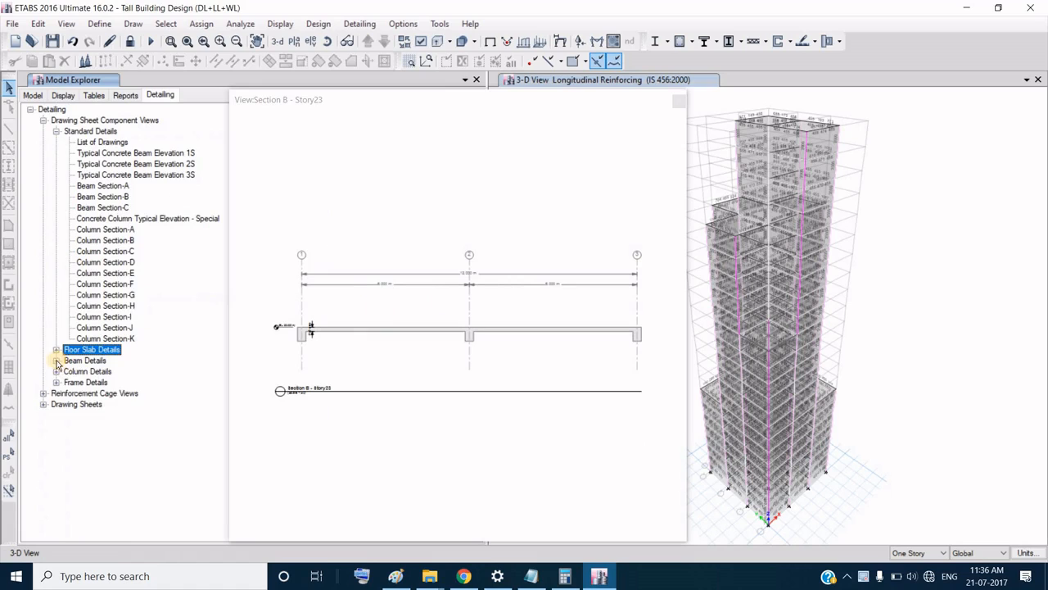
click(56, 360)
double_click(99, 373)
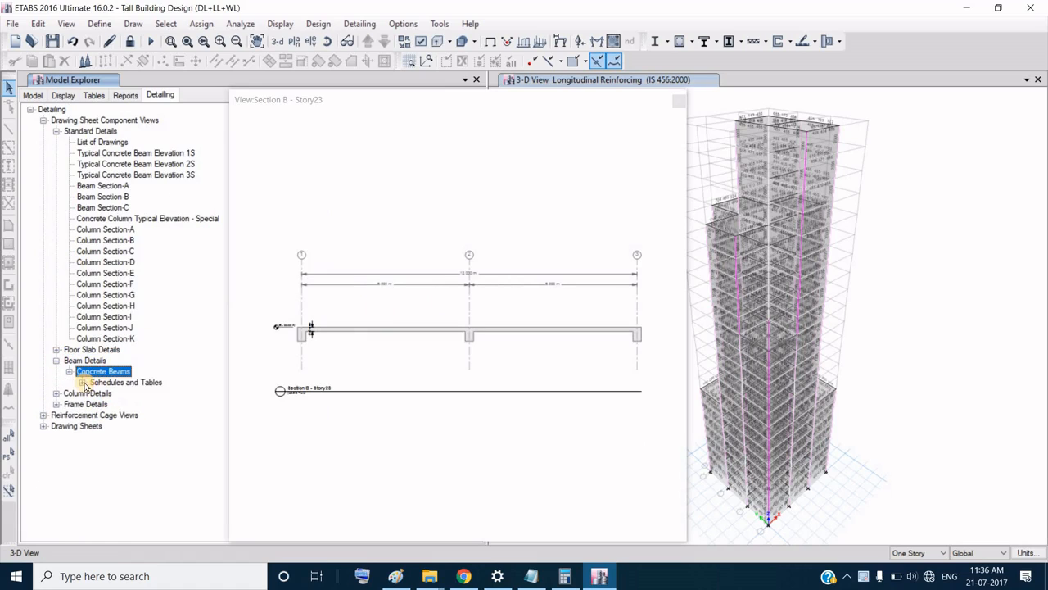
double_click(141, 394)
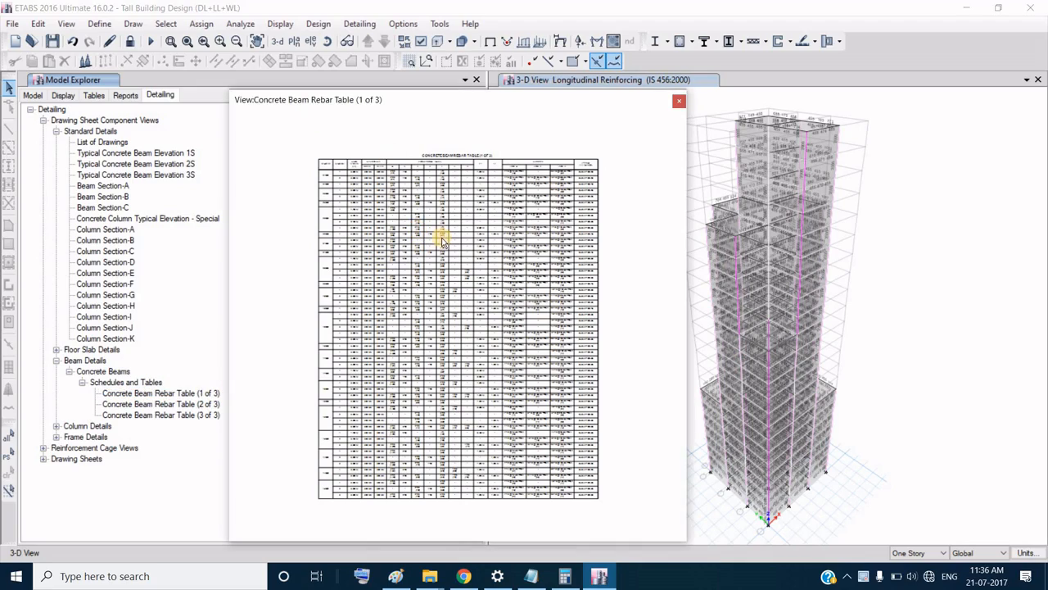
scroll(438, 245, up, 5)
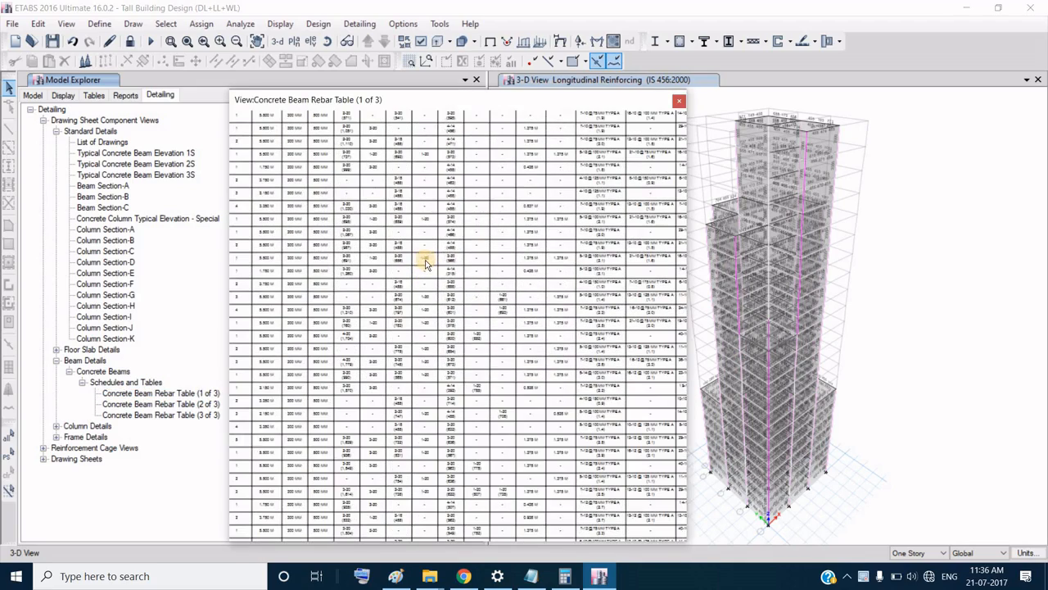
scroll(419, 276, up, 2)
scroll(360, 260, up, 3)
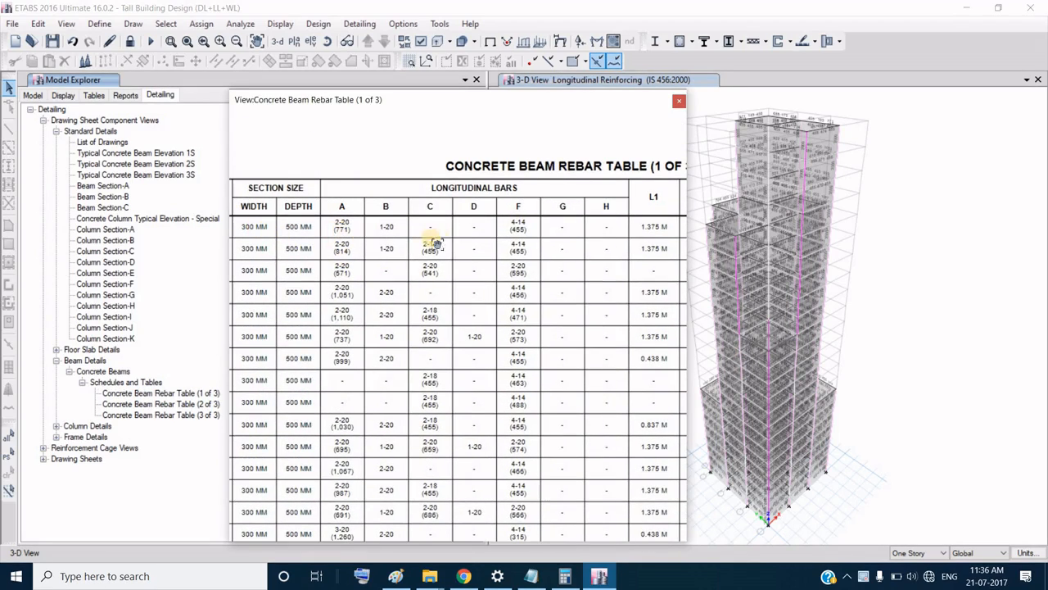
middle_drag(453, 231, 553, 233)
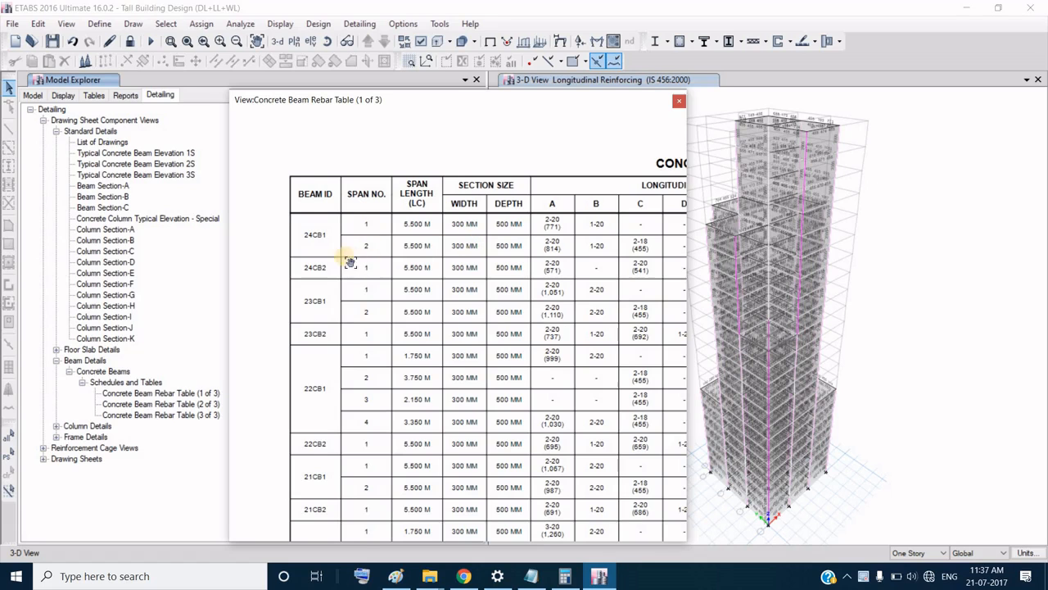
mouse_move(350, 262)
mouse_down()
mouse_move(292, 264)
mouse_move(275, 241)
mouse_up()
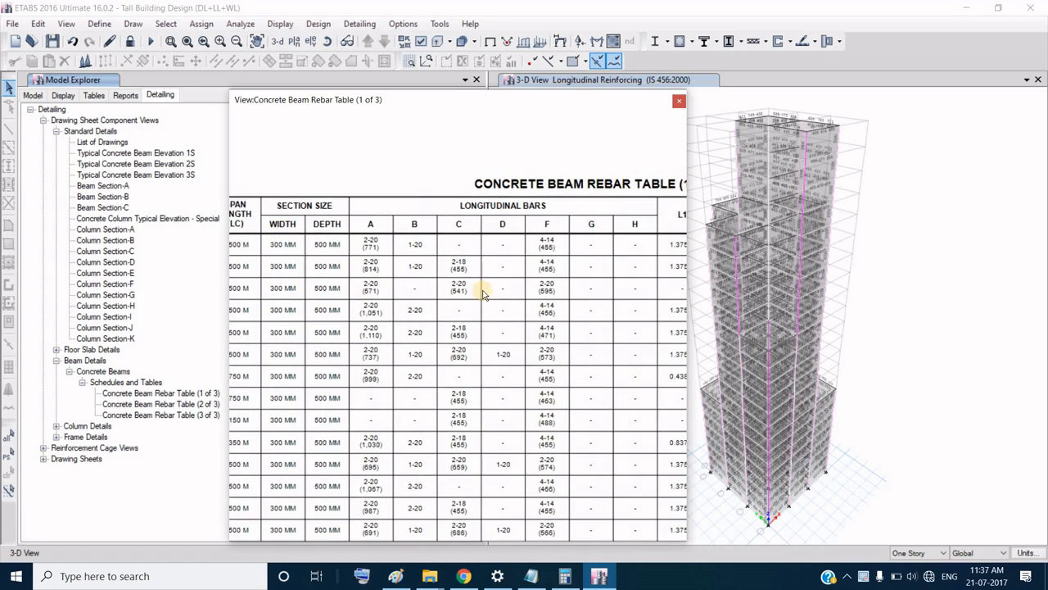
drag(483, 295, 388, 299)
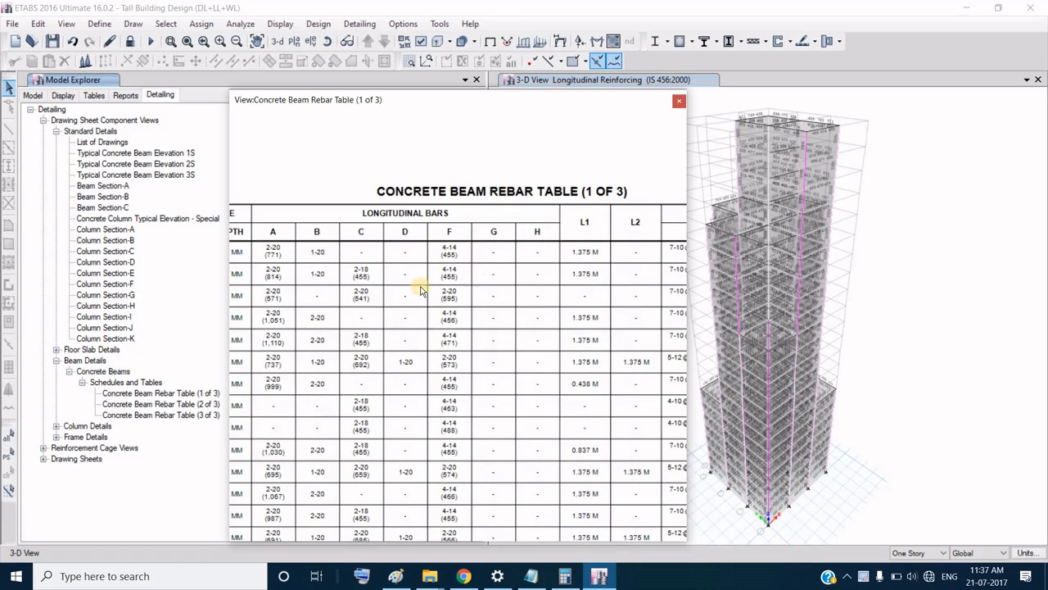
Step: Examine the L1 and L2 lengths, stirrup zones A to C and typical elevations in Concrete Beam Rebar Table (1 of 3)
mouse_move(438, 290)
mouse_down()
mouse_move(473, 295)
mouse_move(350, 297)
mouse_up()
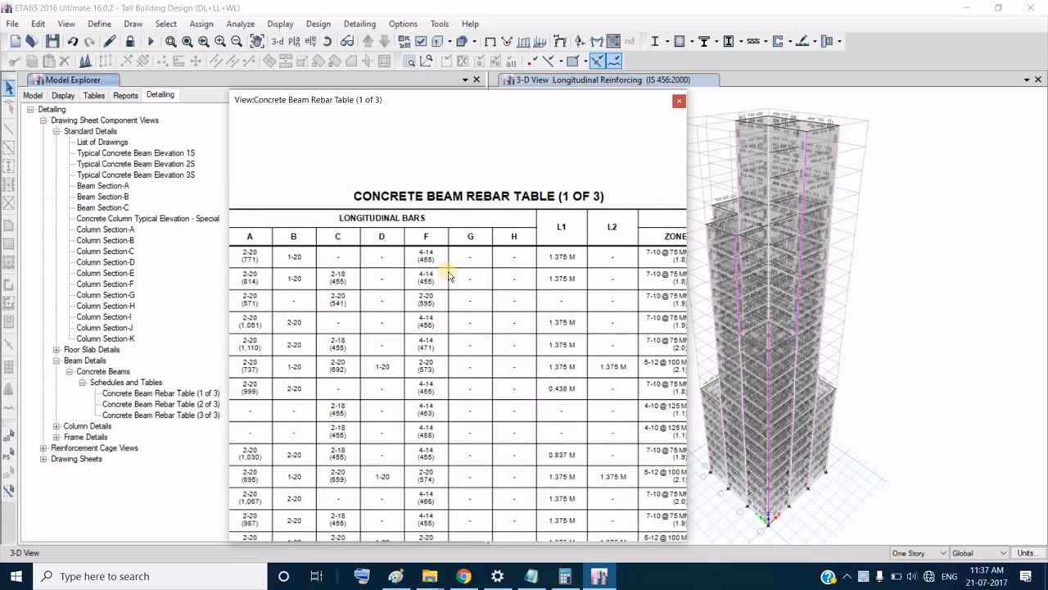
drag(614, 325, 441, 359)
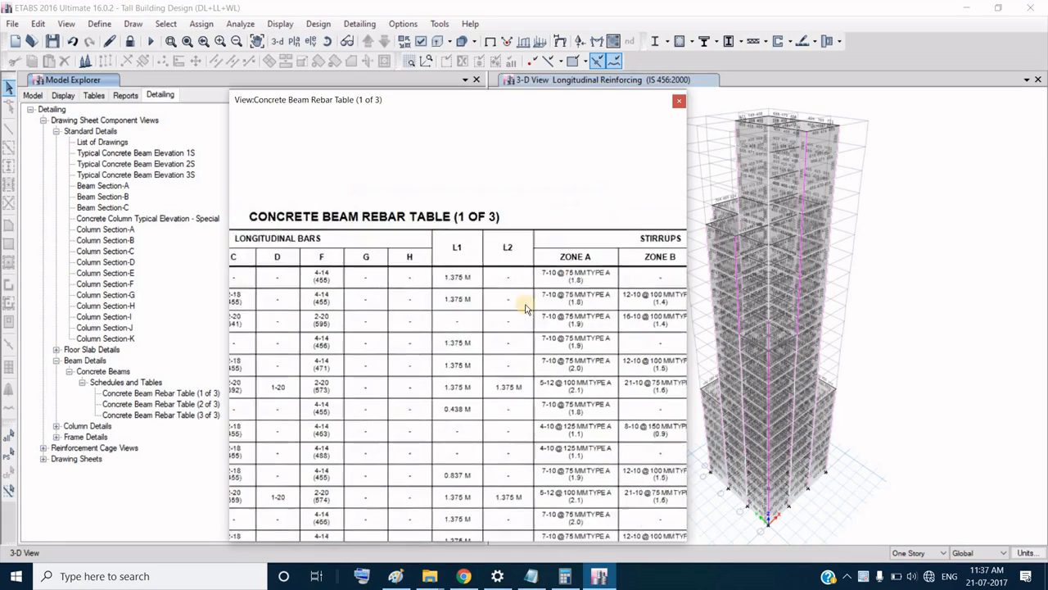
drag(624, 303, 442, 328)
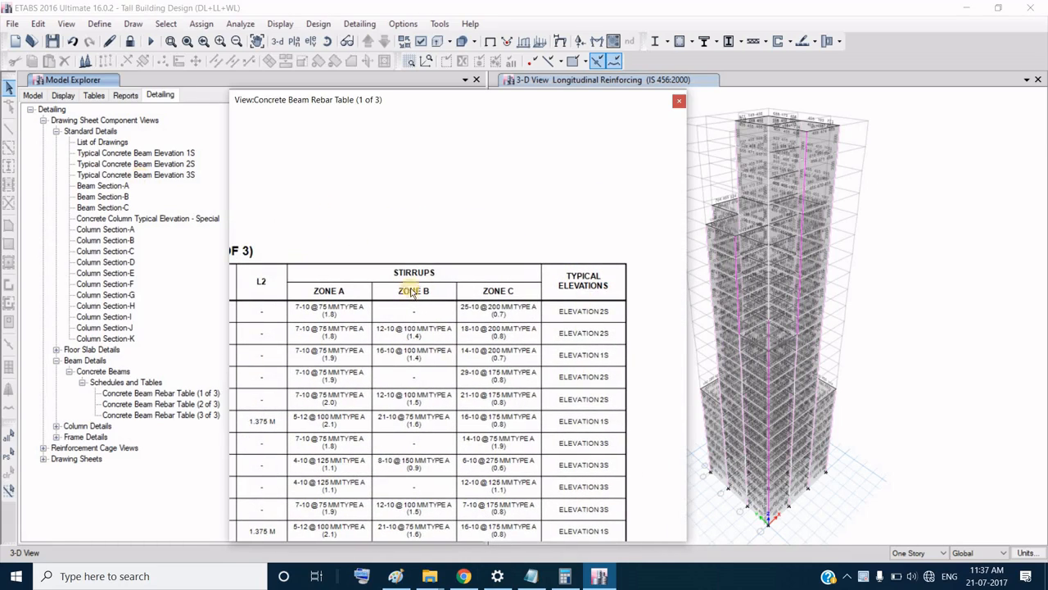
Step: Open the 3D reinforcement cage view of beam 20CB2 and inspect its longitudinal bars and stirrups up close
click(44, 448)
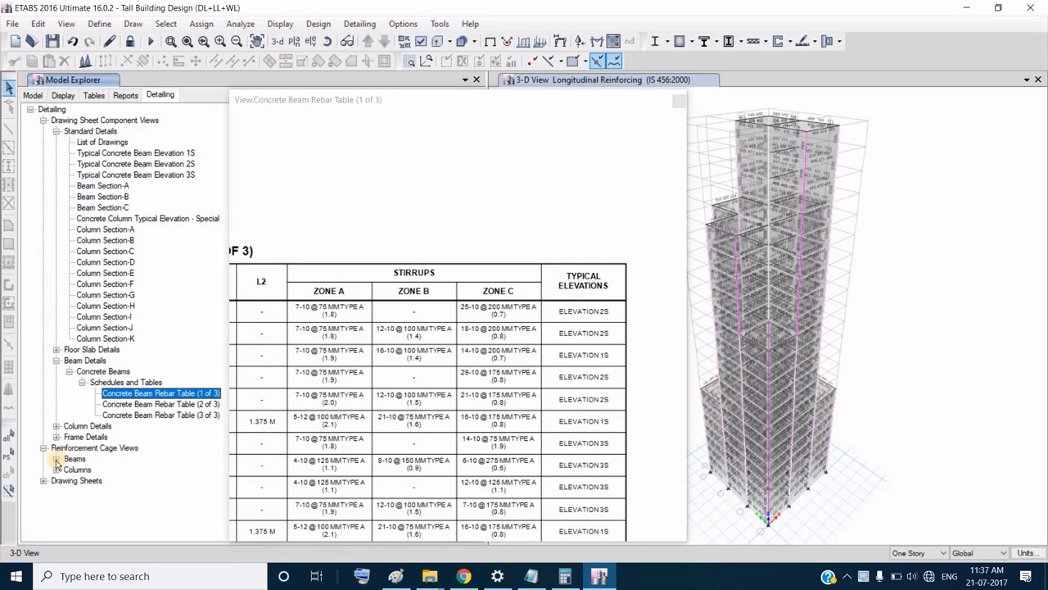
click(57, 459)
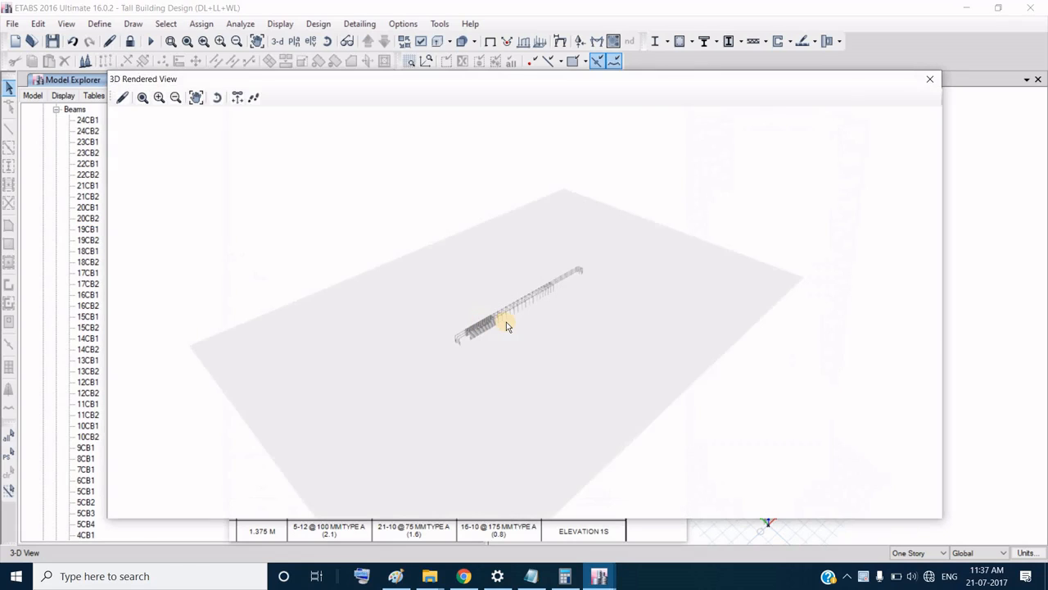
scroll(506, 325, up, 3)
scroll(506, 324, up, 6)
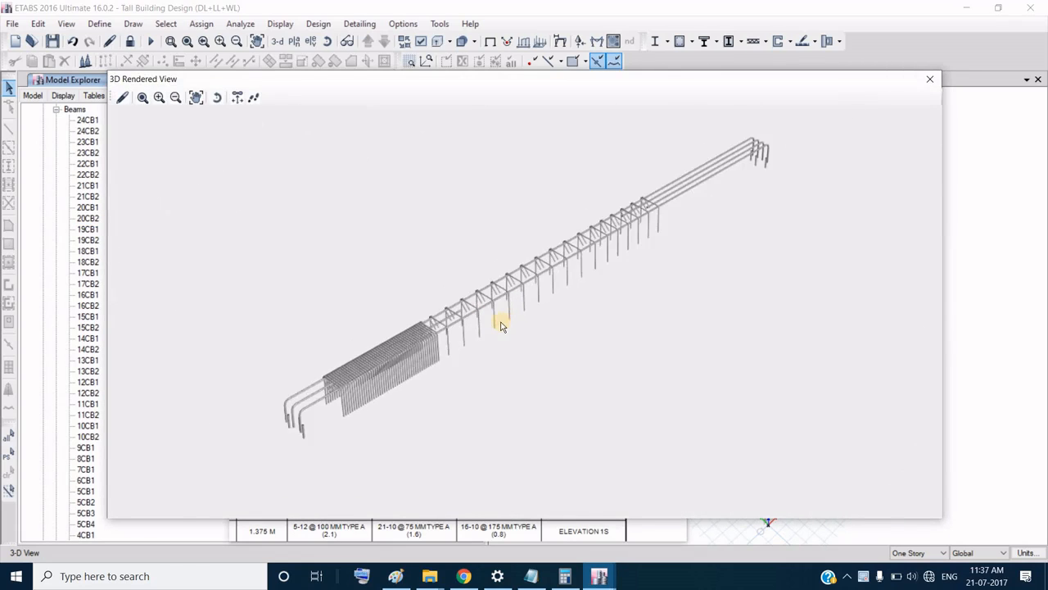
scroll(496, 294, down, 5)
scroll(415, 332, up, 2)
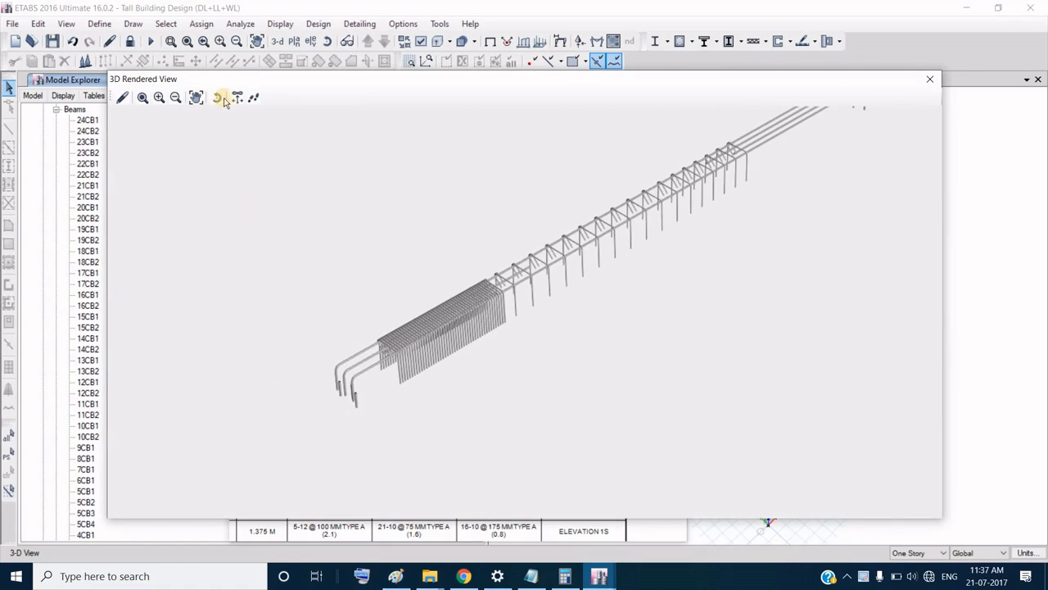
Step: Try the Look Around tool on the beam's reinforcement cage and close the rendered view
click(195, 99)
click(235, 99)
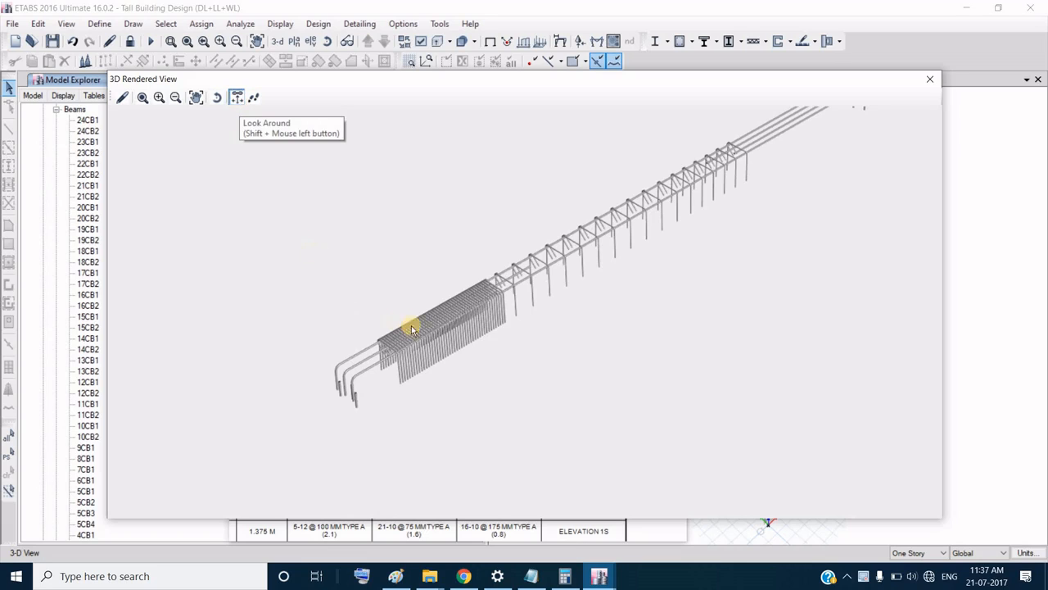
drag(421, 362, 401, 240)
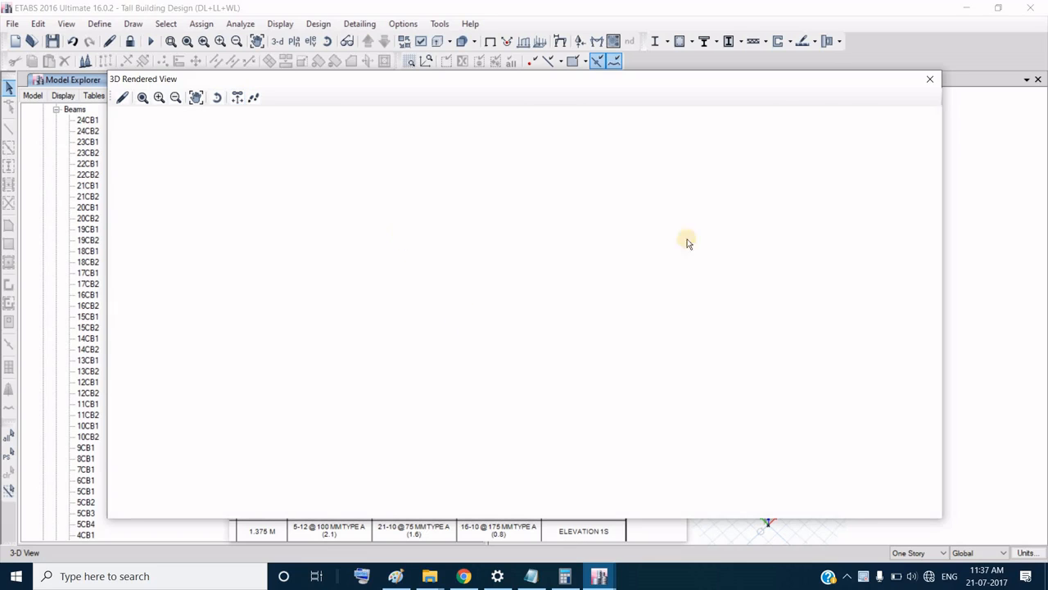
click(929, 81)
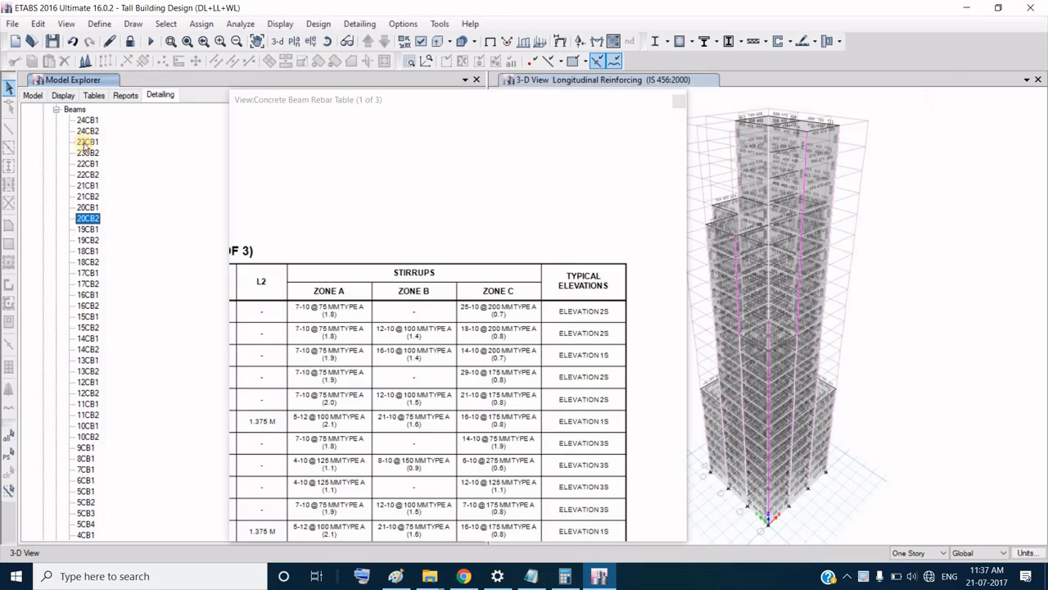
Step: Open the 3D reinforcement cage view of column CC7, inspect its bars and ties along the height, and close it
click(58, 111)
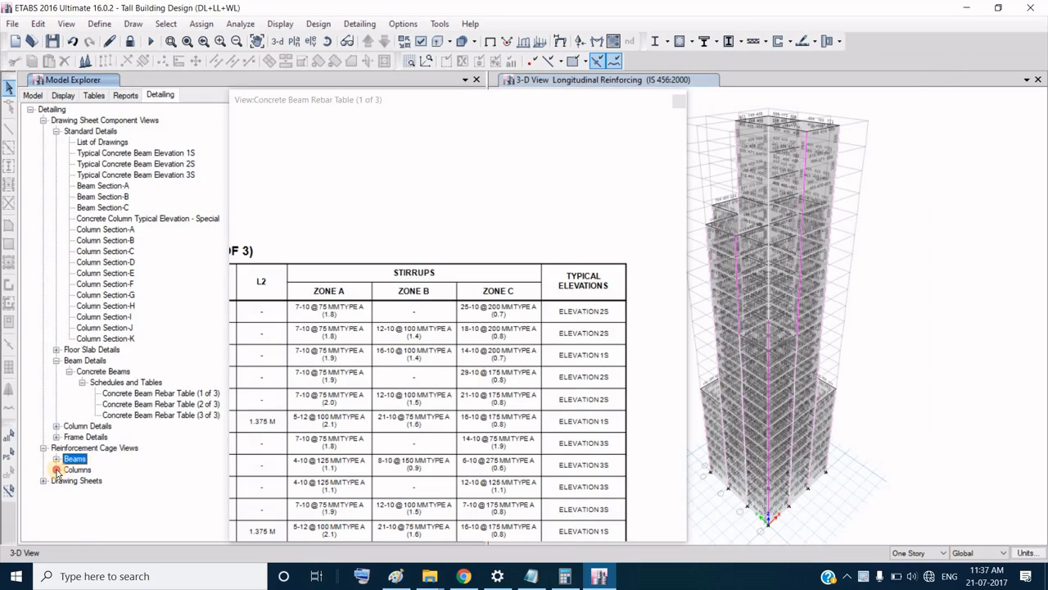
click(56, 470)
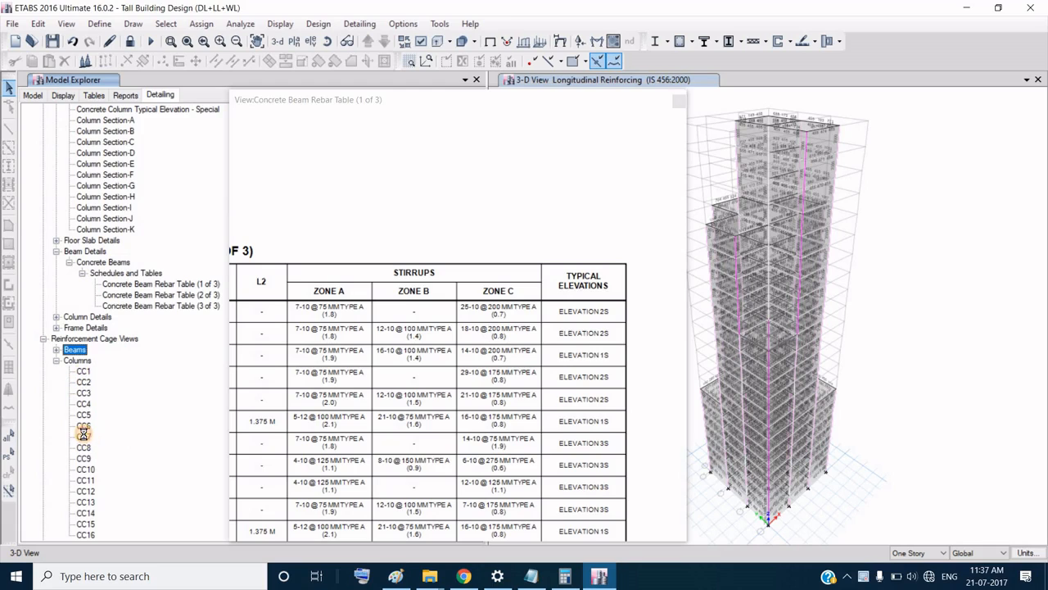
click(82, 433)
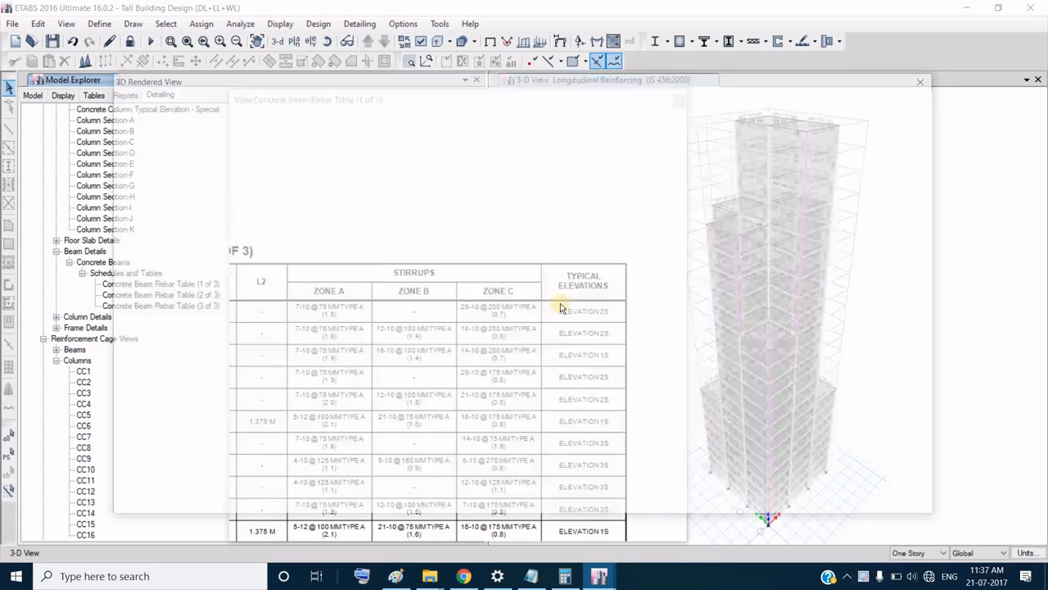
scroll(519, 307, up, 8)
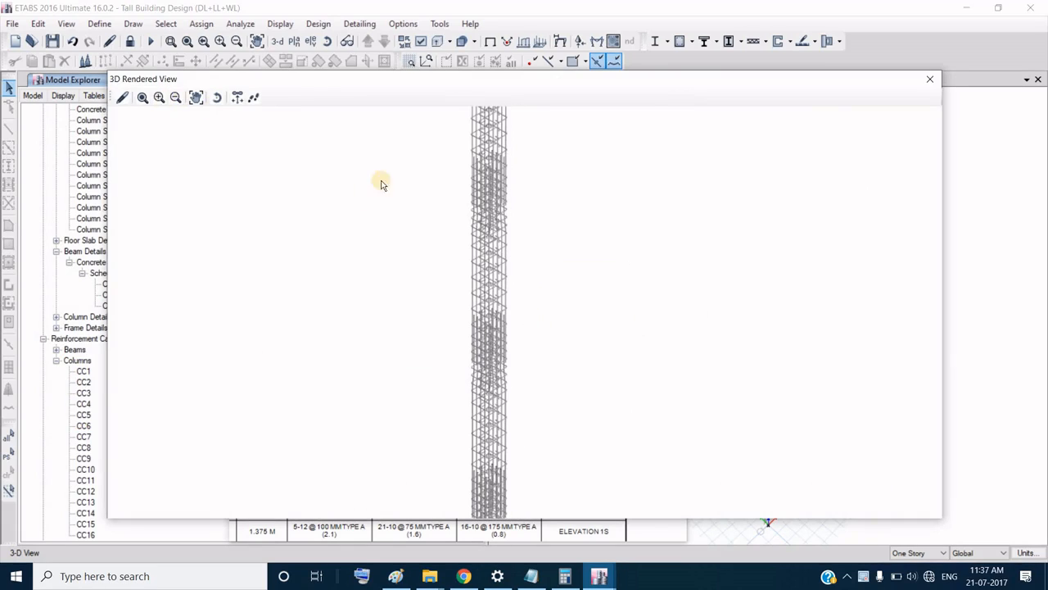
scroll(466, 276, up, 2)
scroll(524, 214, up, 1)
drag(524, 497, 524, 213)
drag(518, 474, 504, 538)
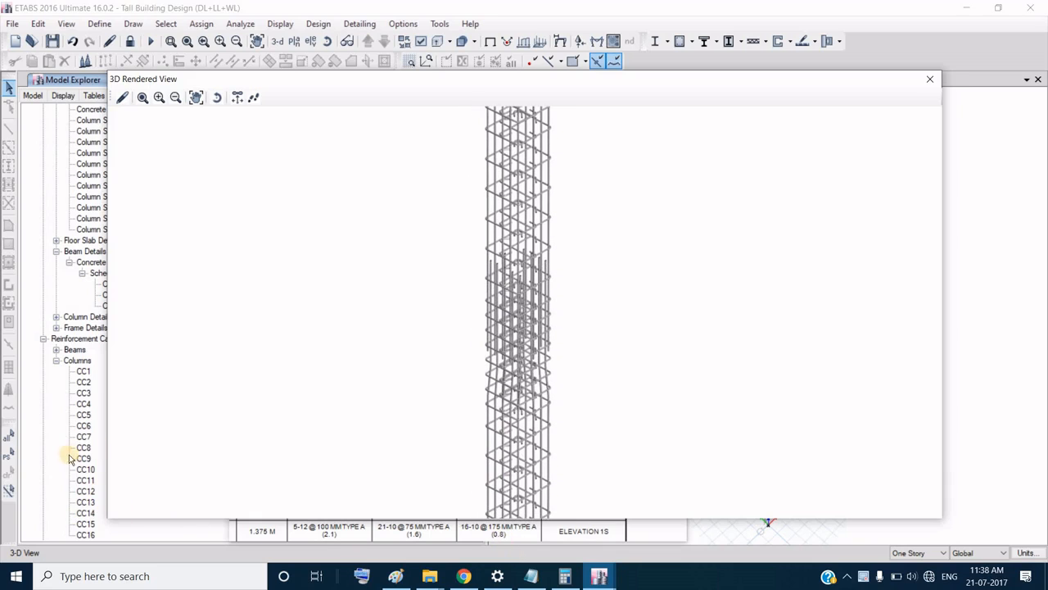
click(930, 79)
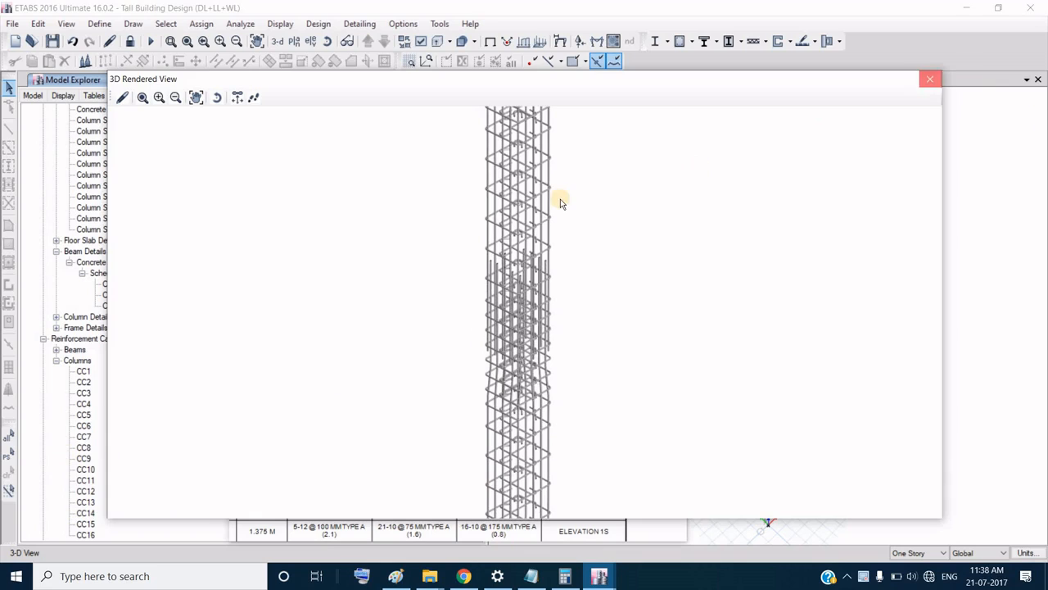
Step: Display the Concrete Column Schedule (1 of 4) drawing sheet and collapse the drawing sheets list
click(42, 338)
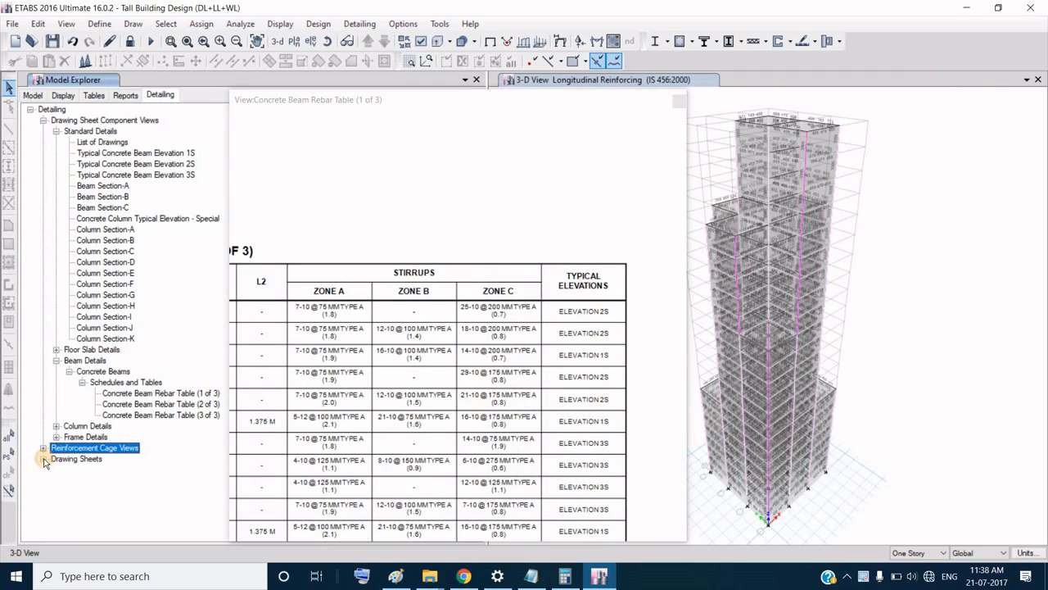
click(44, 460)
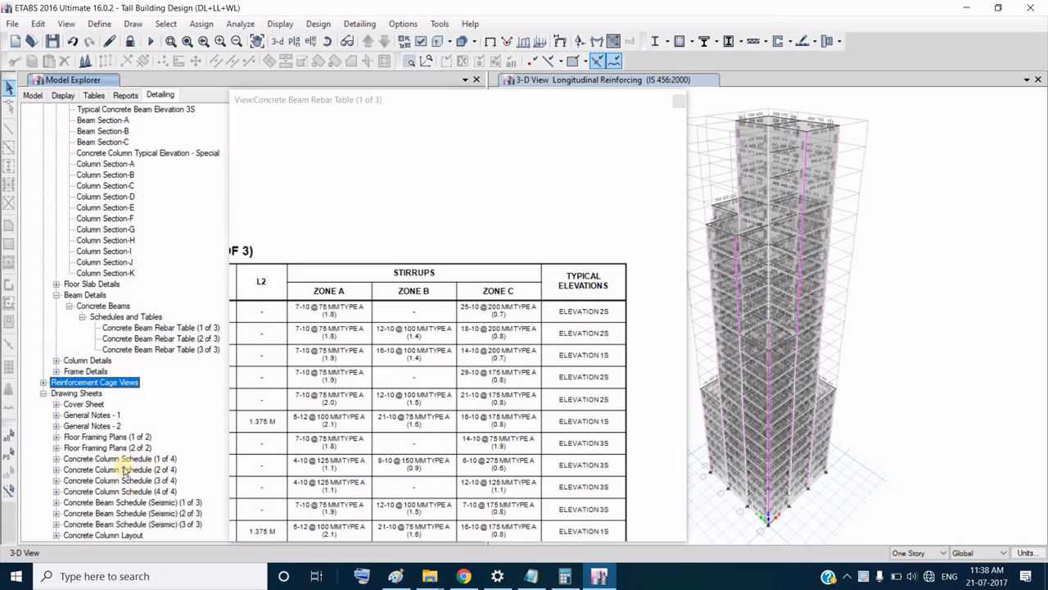
click(92, 438)
double_click(100, 458)
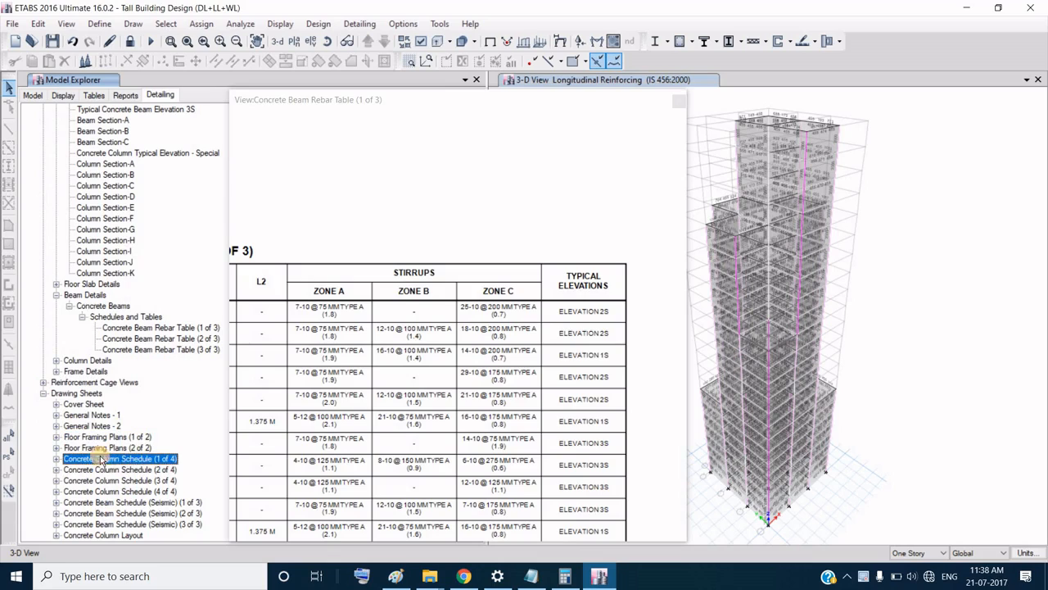
click(133, 469)
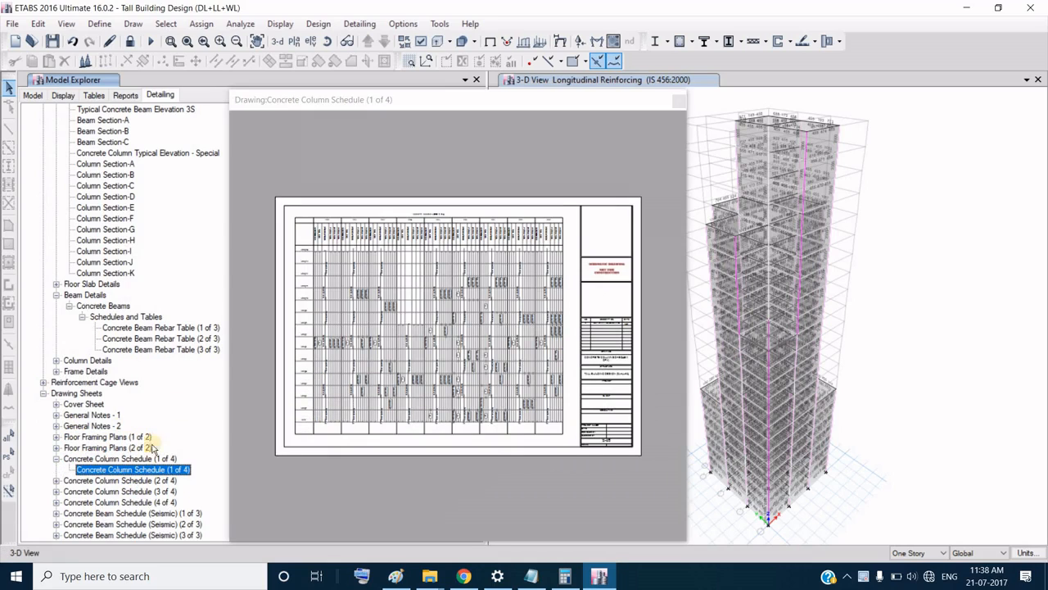
scroll(213, 220, up, 2)
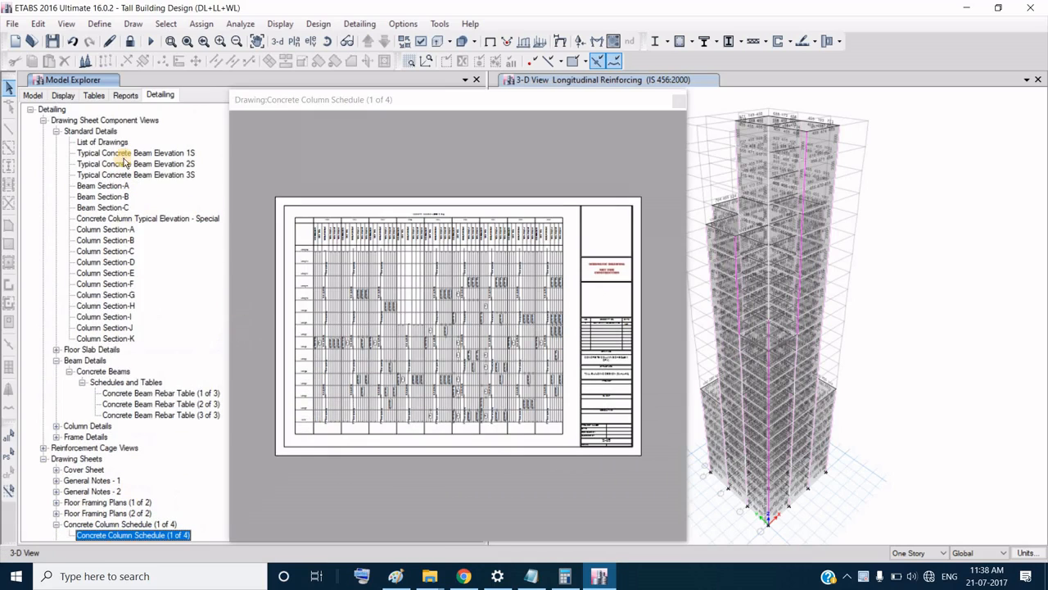
click(44, 457)
click(168, 164)
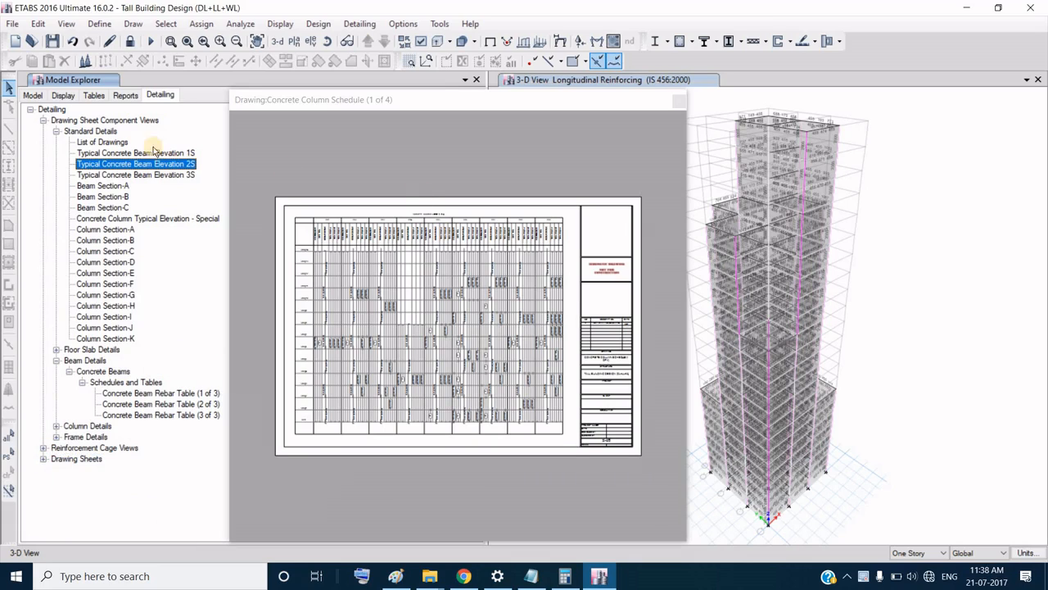
double_click(118, 121)
double_click(57, 123)
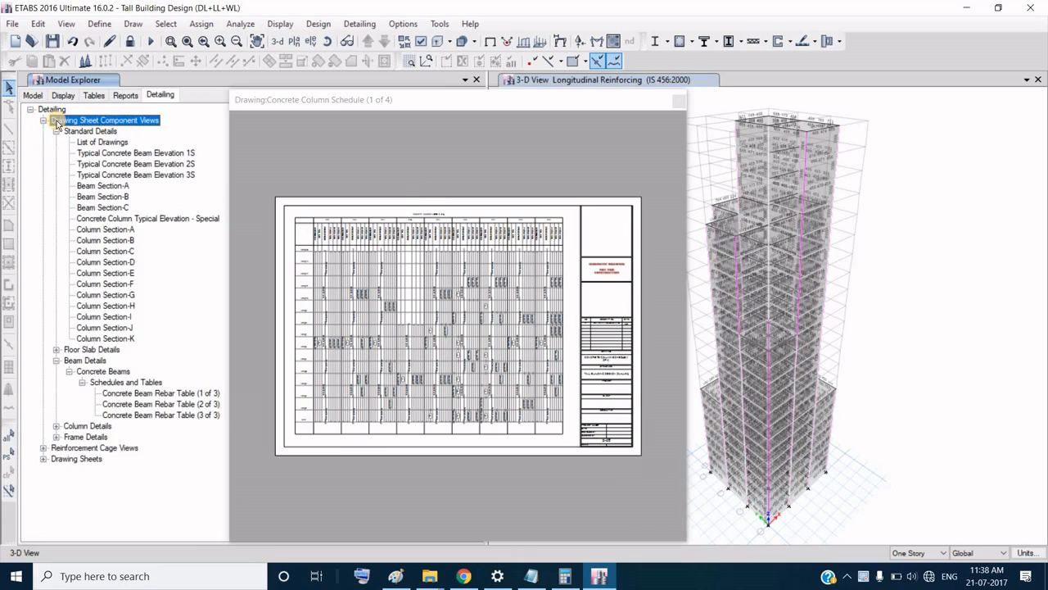
click(44, 121)
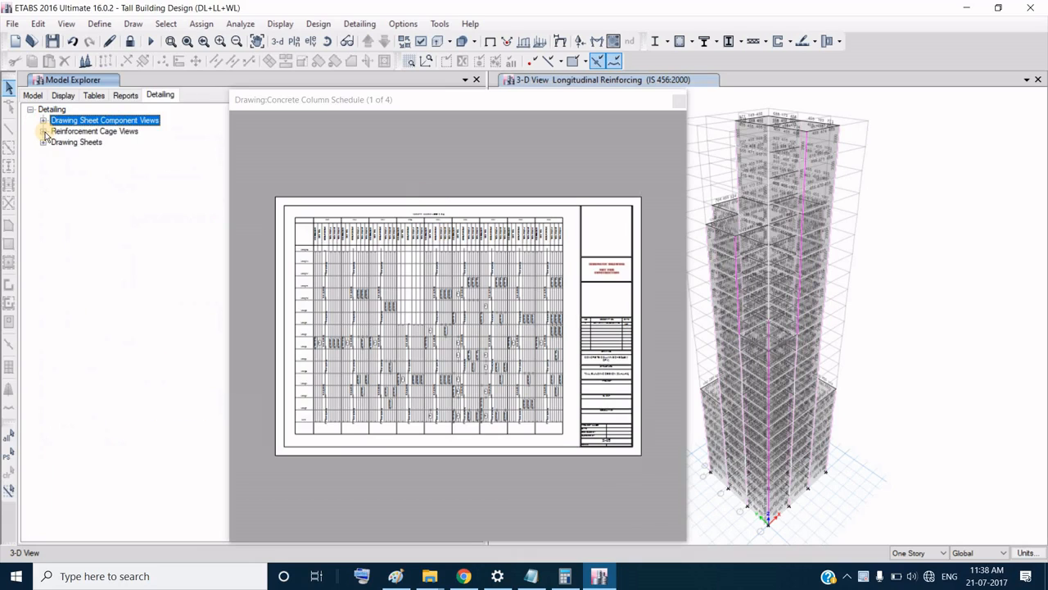
double_click(53, 121)
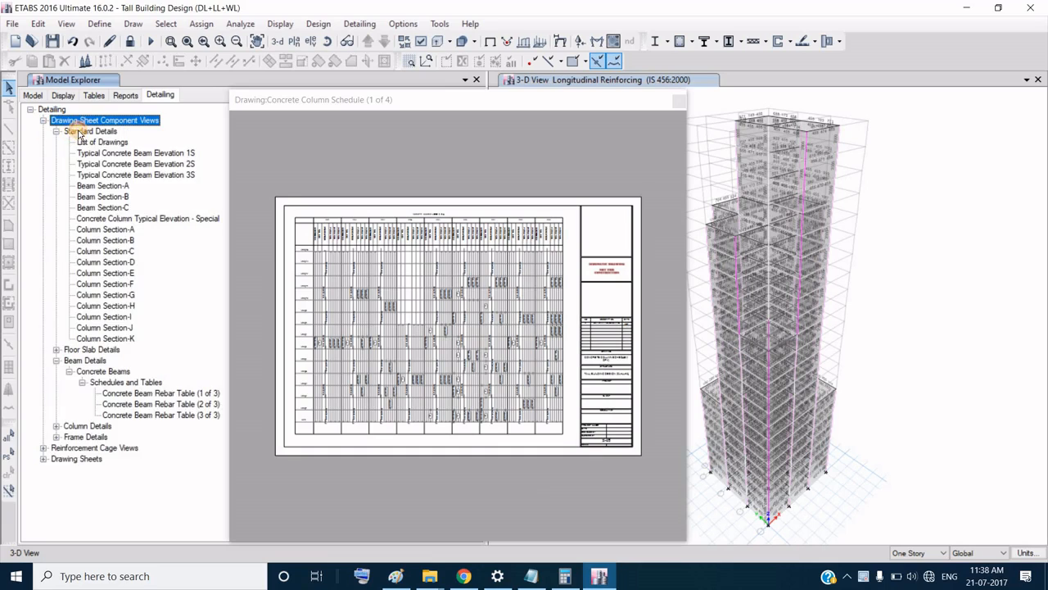
double_click(80, 132)
double_click(82, 133)
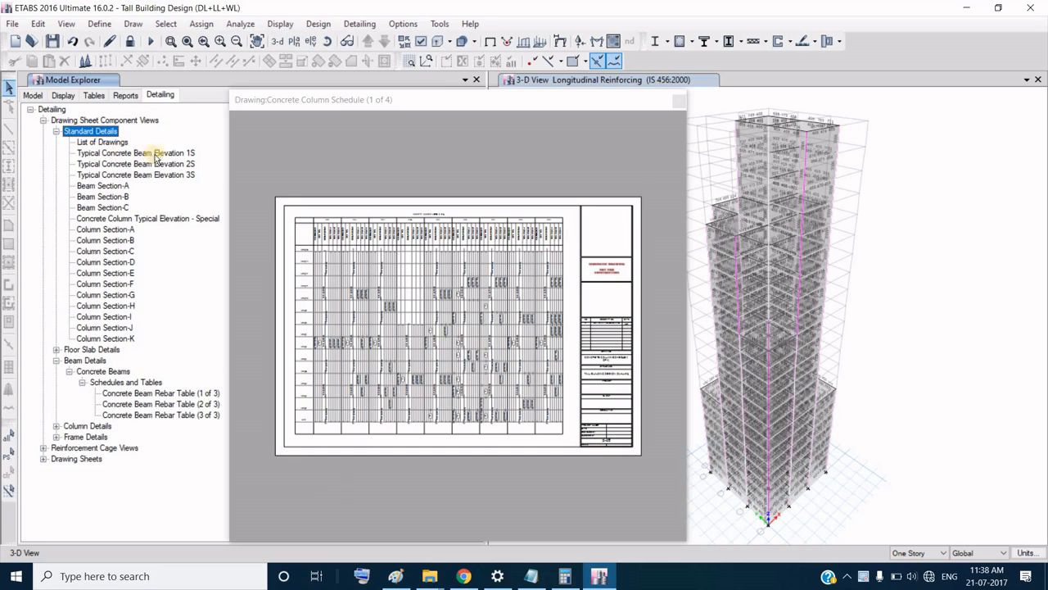
Step: Open the Typical Concrete Beam Elevation 1S drawing and examine its bar marks and stirrup zones from one support to the other
click(186, 155)
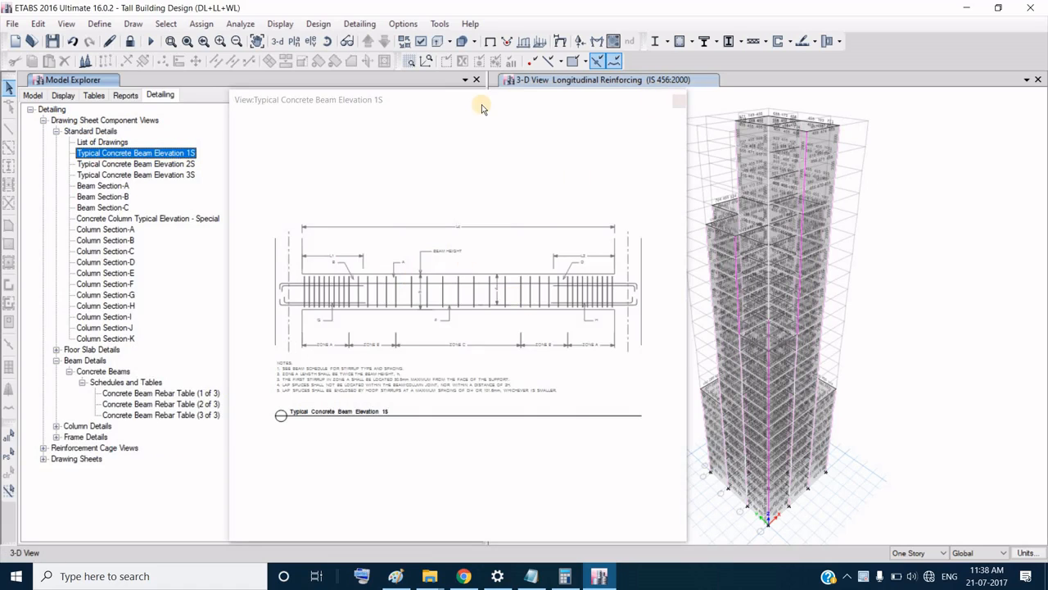
click(443, 301)
scroll(443, 300, up, 1)
scroll(443, 301, up, 5)
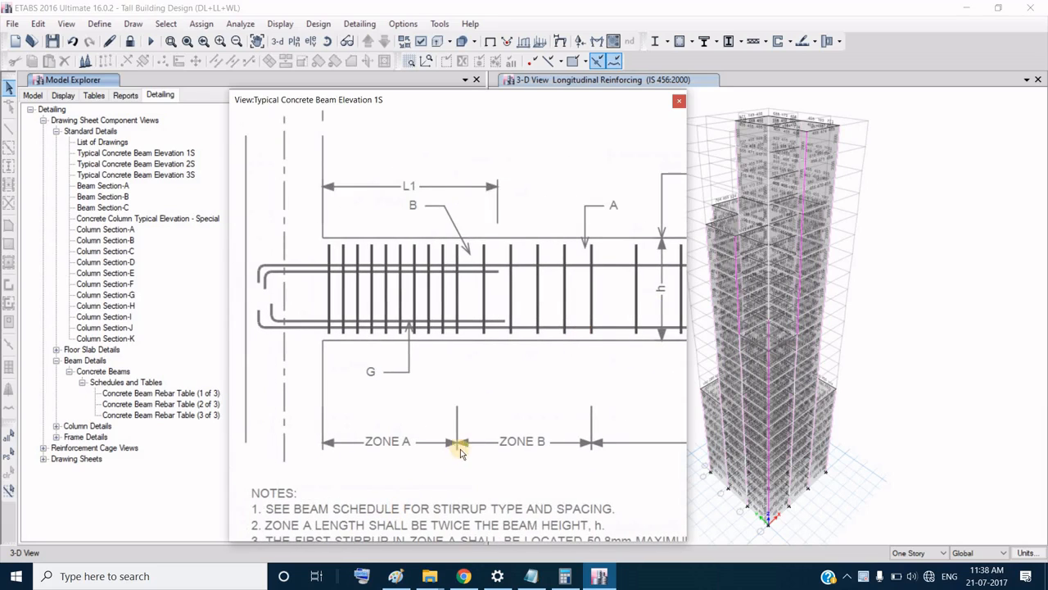
middle_drag(533, 445, 328, 424)
middle_drag(522, 421, 300, 425)
middle_drag(599, 409, 393, 415)
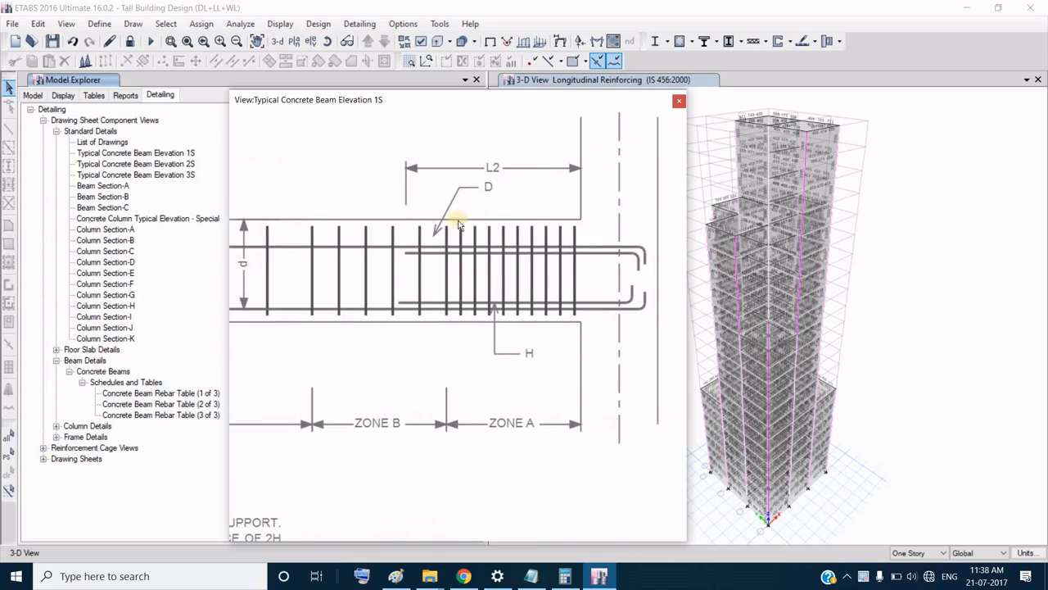
Step: Review the midspan bars, zone dimensions and notes of Typical Concrete Beam Elevation 1S, and close the drawing
mouse_move(257, 282)
middle_down()
mouse_move(390, 304)
mouse_move(573, 302)
middle_up()
middle_drag(503, 293, 608, 295)
middle_drag(376, 367, 466, 375)
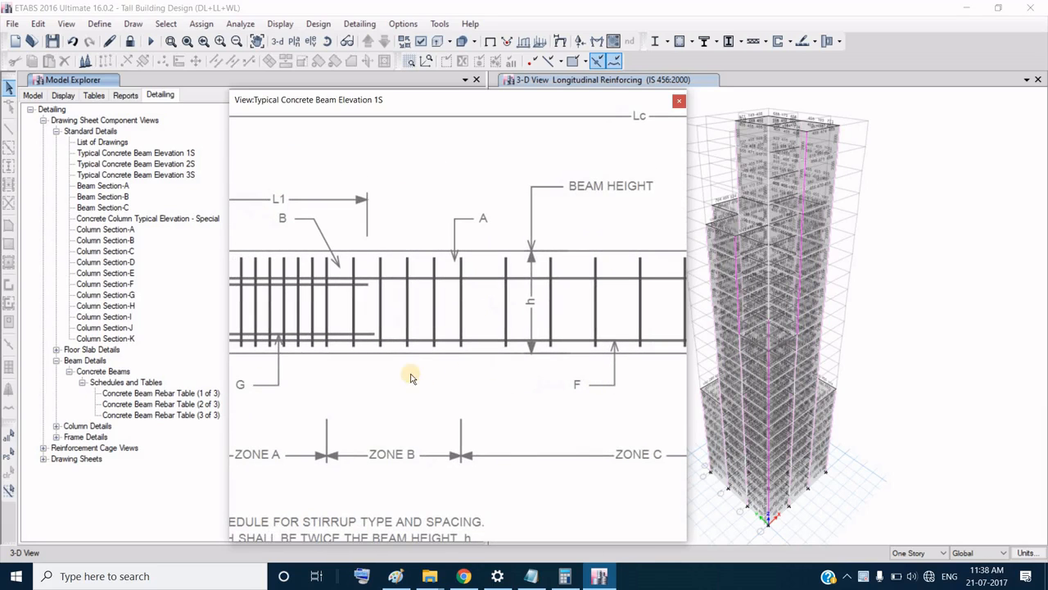
mouse_move(545, 344)
middle_down()
mouse_move(499, 227)
mouse_move(506, 214)
middle_up()
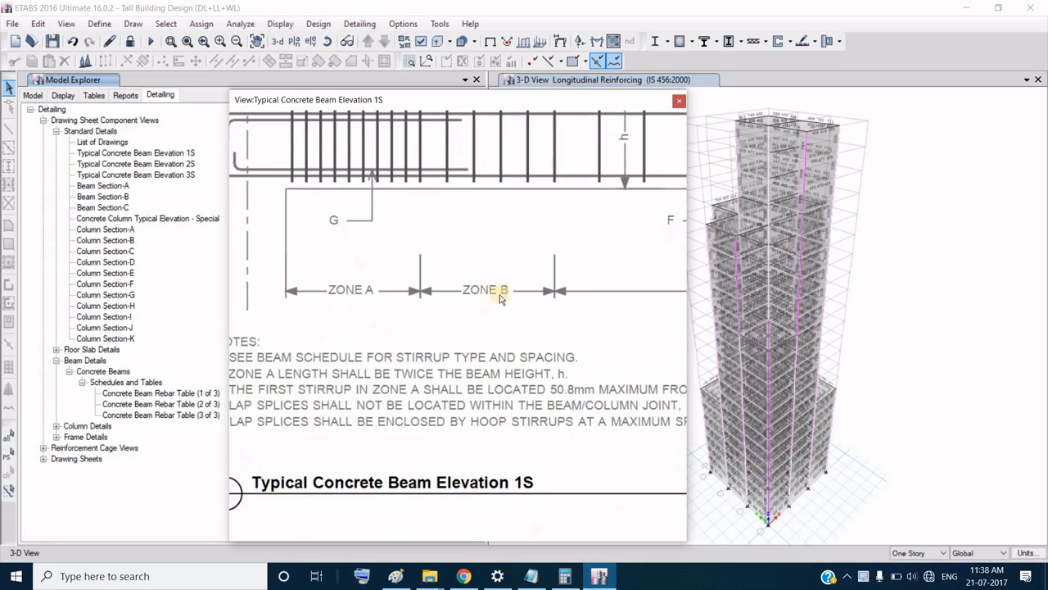
scroll(471, 342, down, 2)
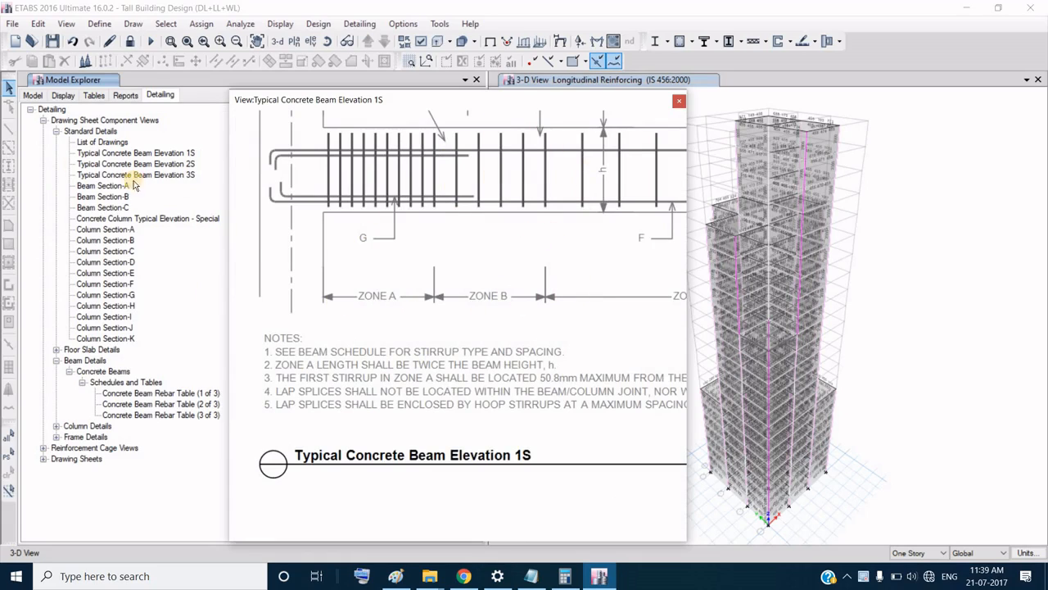
click(680, 102)
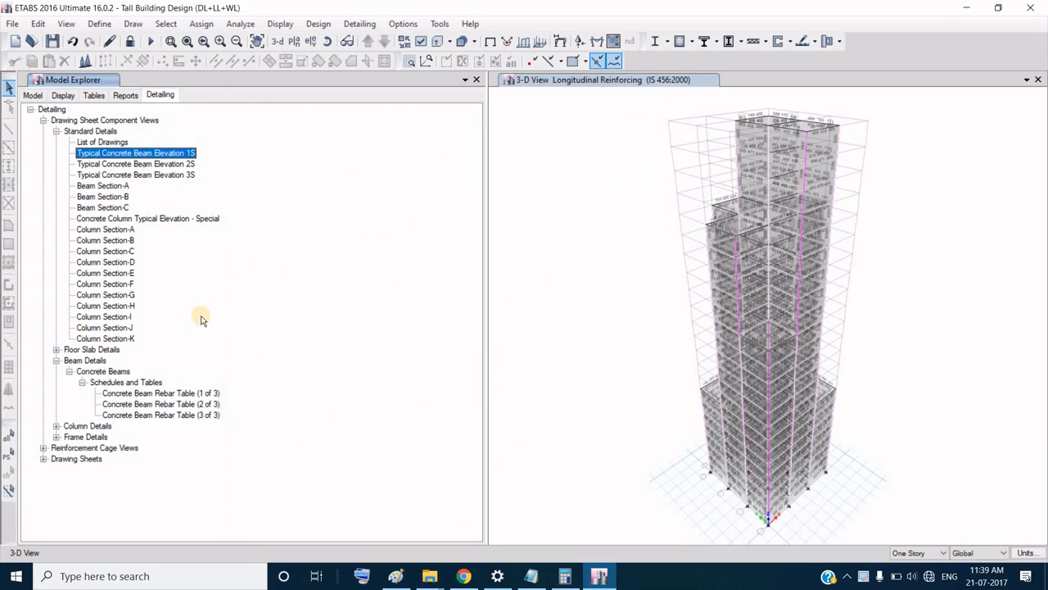